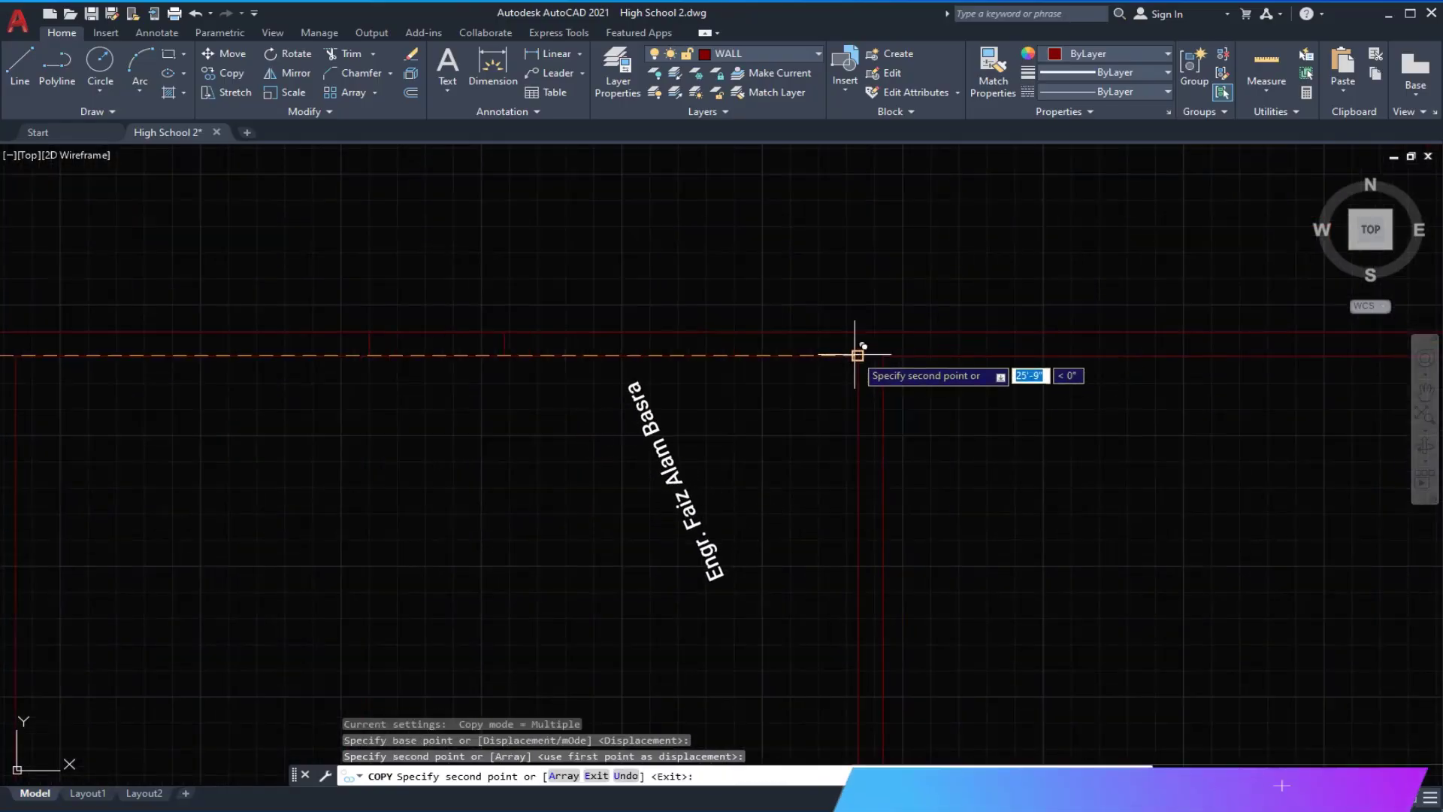
- Cancel the unfinished copy and trim the wall line out of the door opening
scroll(856, 355, down, 2)
key(Escape)
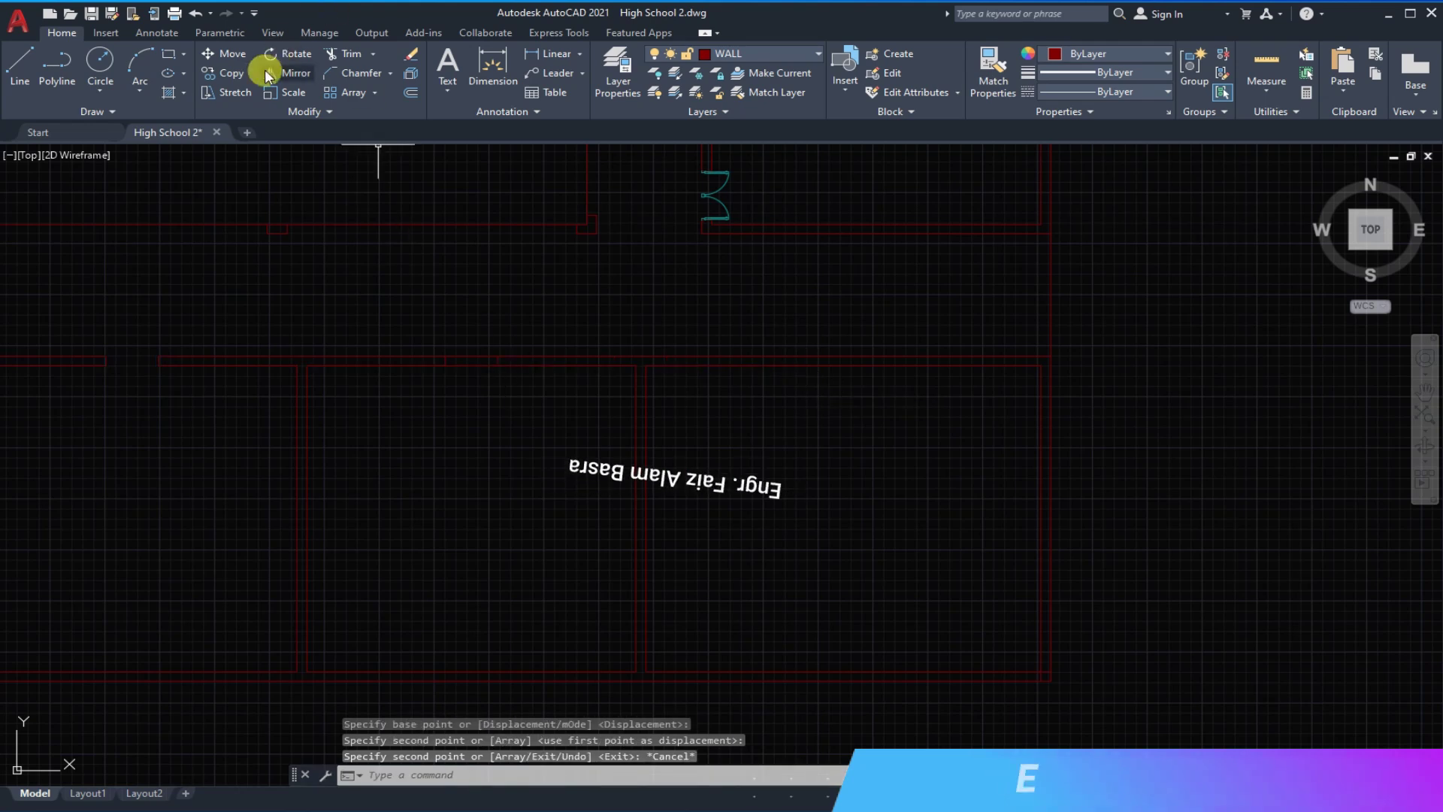
click(345, 53)
key(Return)
key(Return)
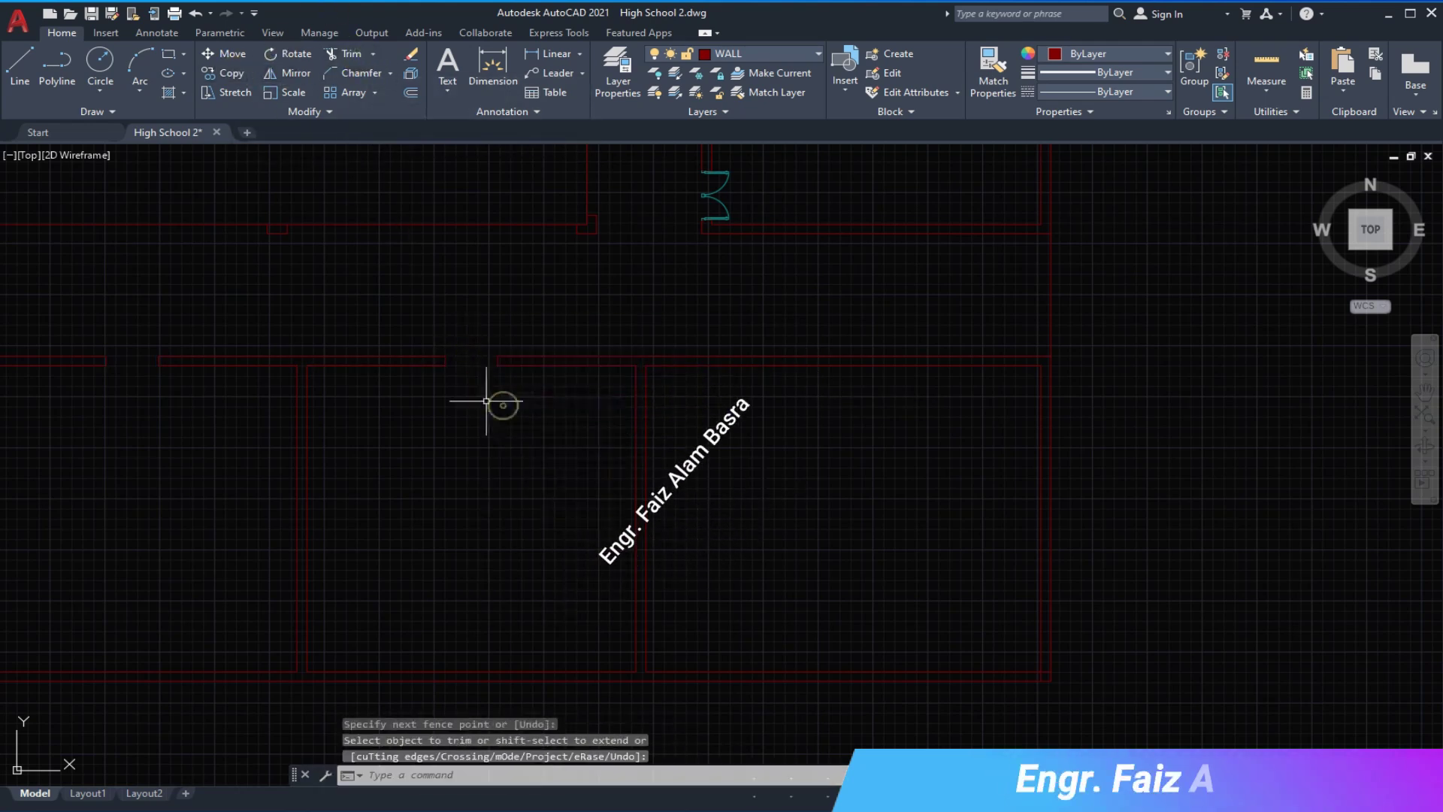
scroll(725, 405, down, 2)
scroll(729, 417, up, 2)
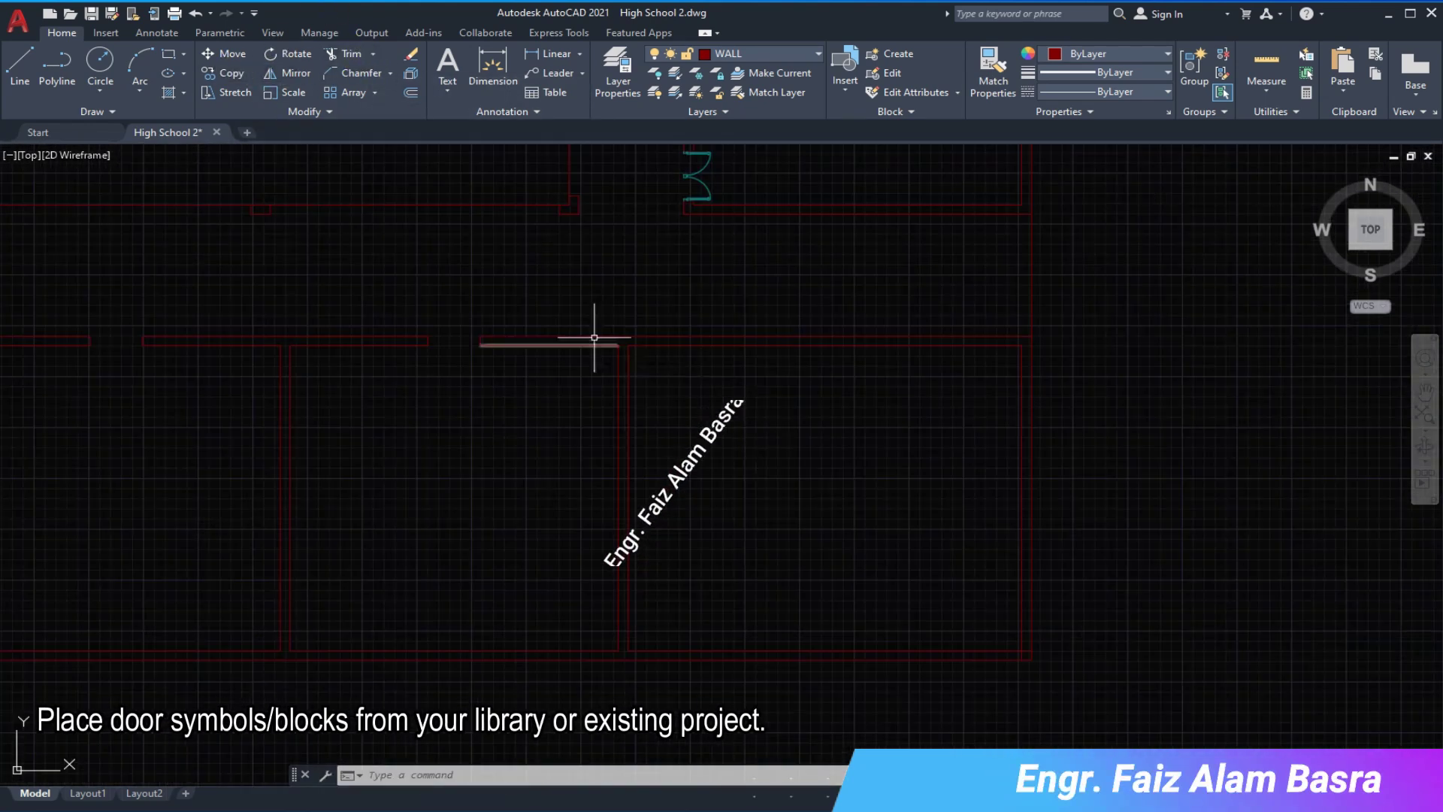
- Copy the door marks to the next opening along the wall
click(226, 73)
click(380, 294)
click(490, 355)
key(Return)
click(290, 338)
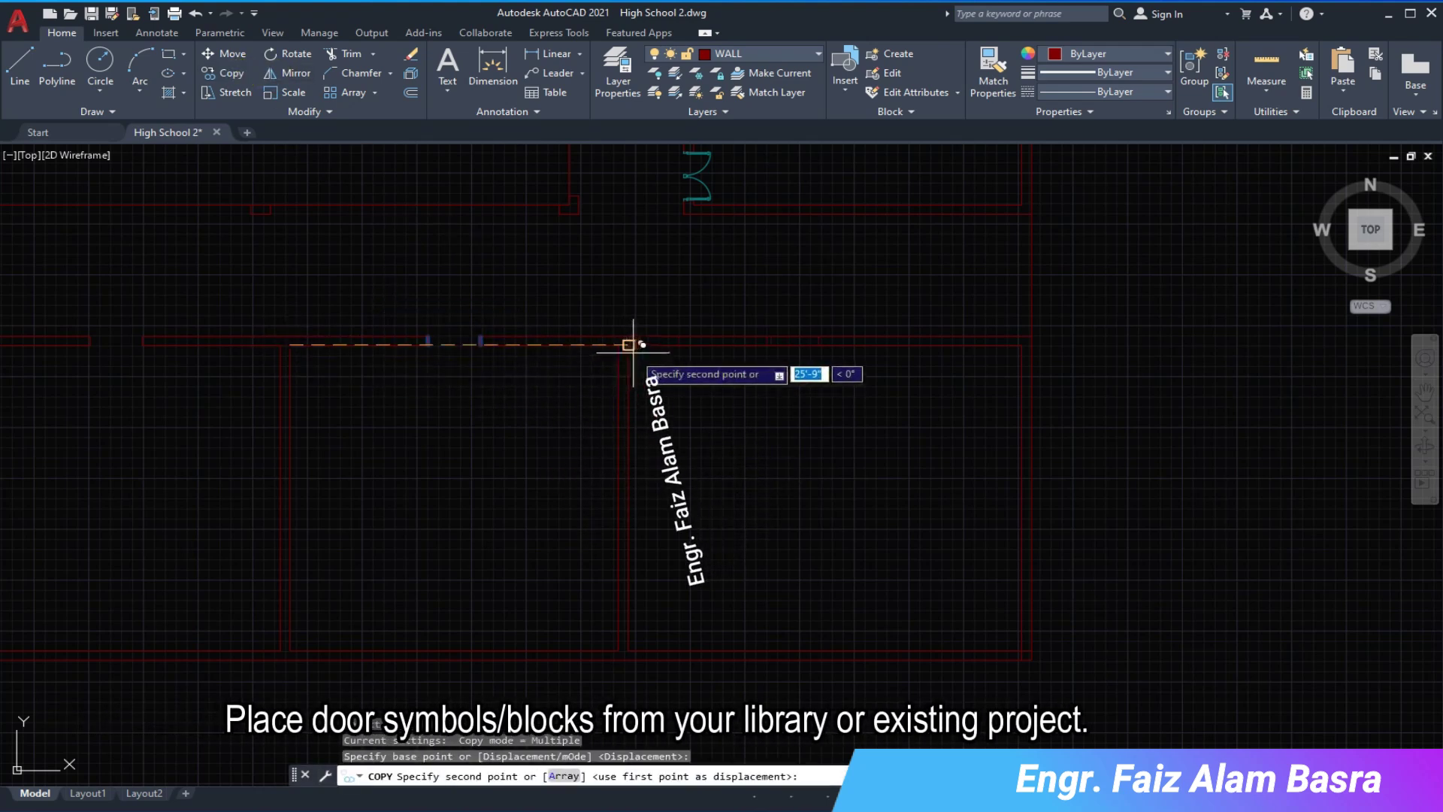
click(646, 338)
right_click(661, 368)
click(680, 379)
- Trim the wall again and move the wall piece 30 units
text(tr)
key(Return)
right_click(749, 379)
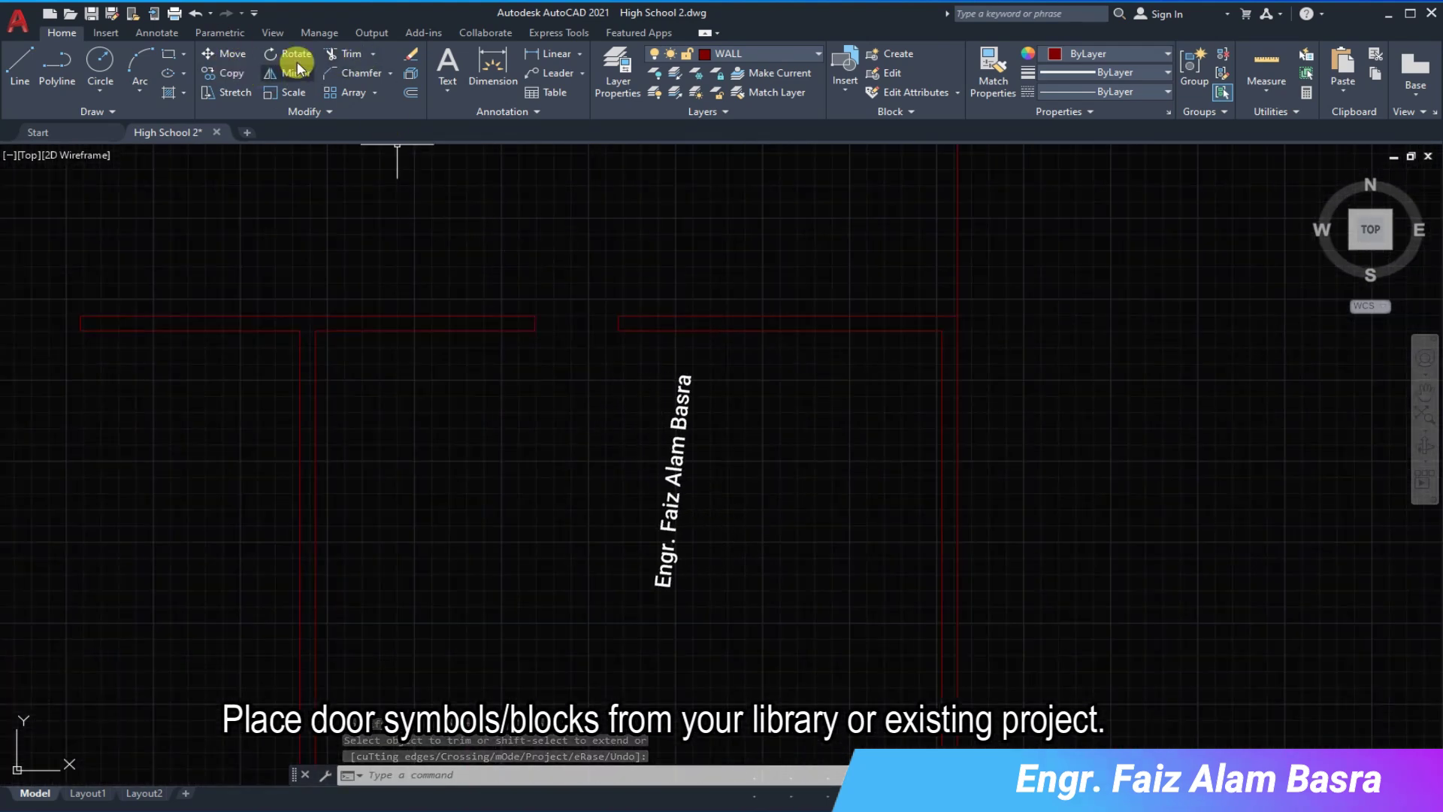
click(225, 53)
click(485, 262)
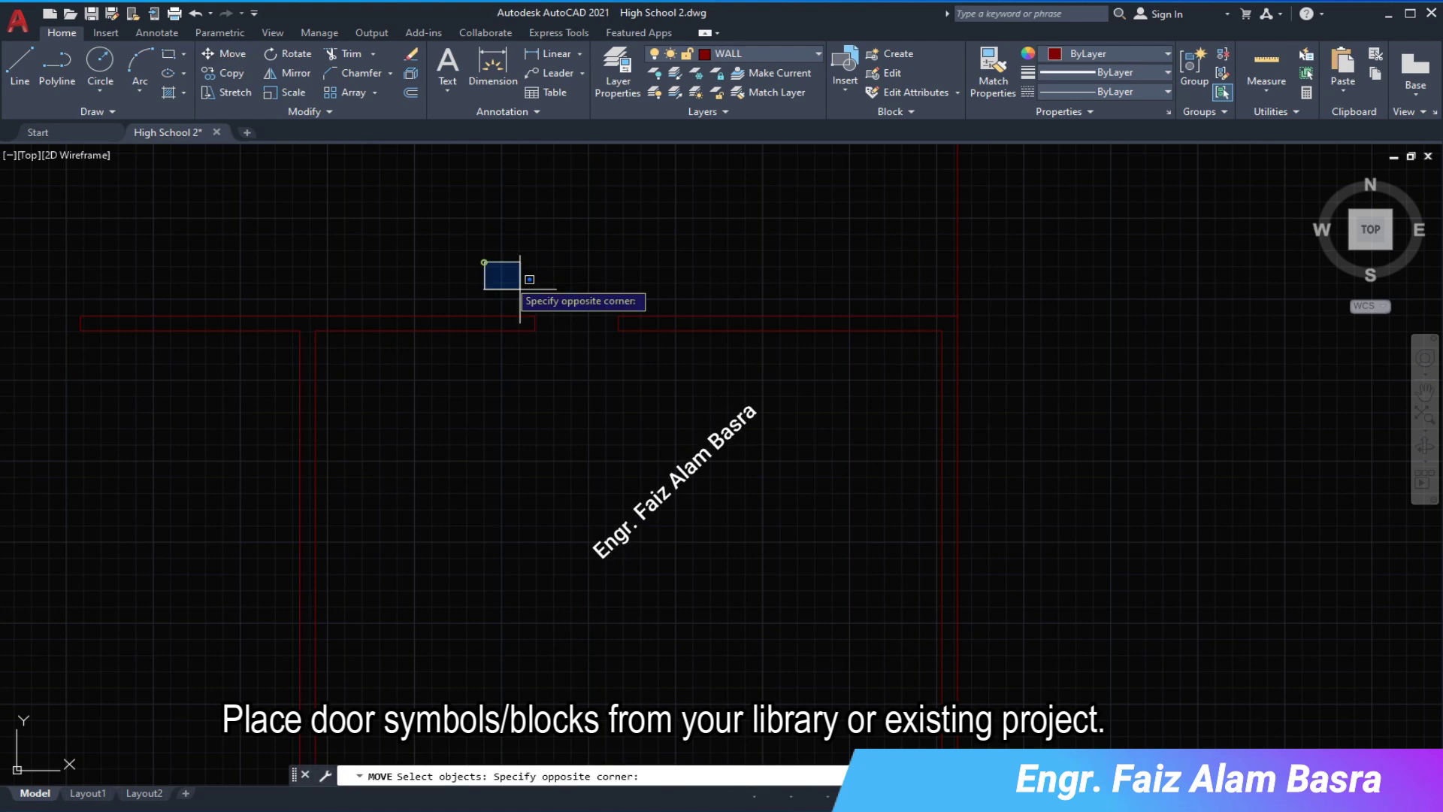
text(30)
key(Return)
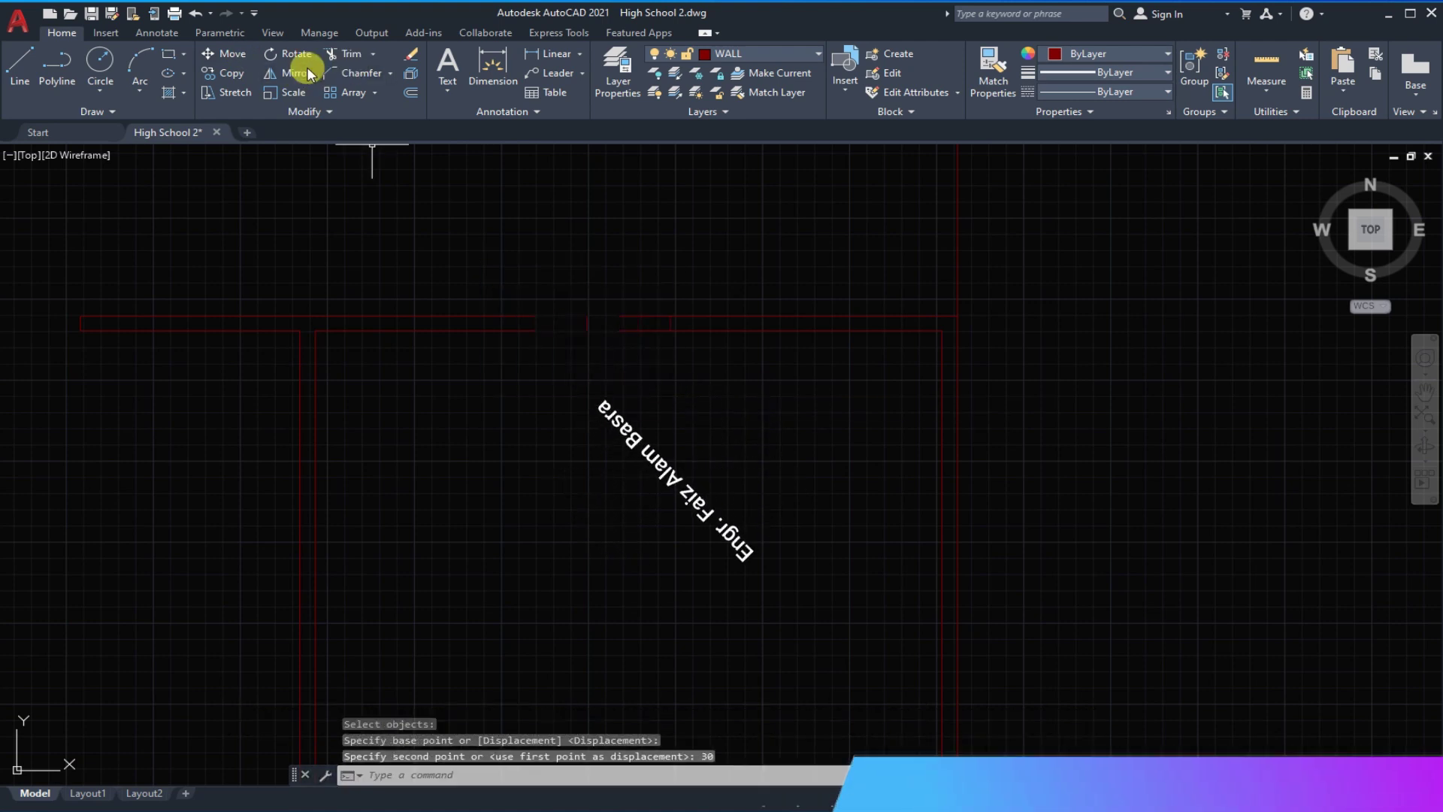
- Stretch the wall ends by 30 units with a crossing window
click(225, 98)
click(666, 419)
click(519, 265)
key(Return)
click(527, 231)
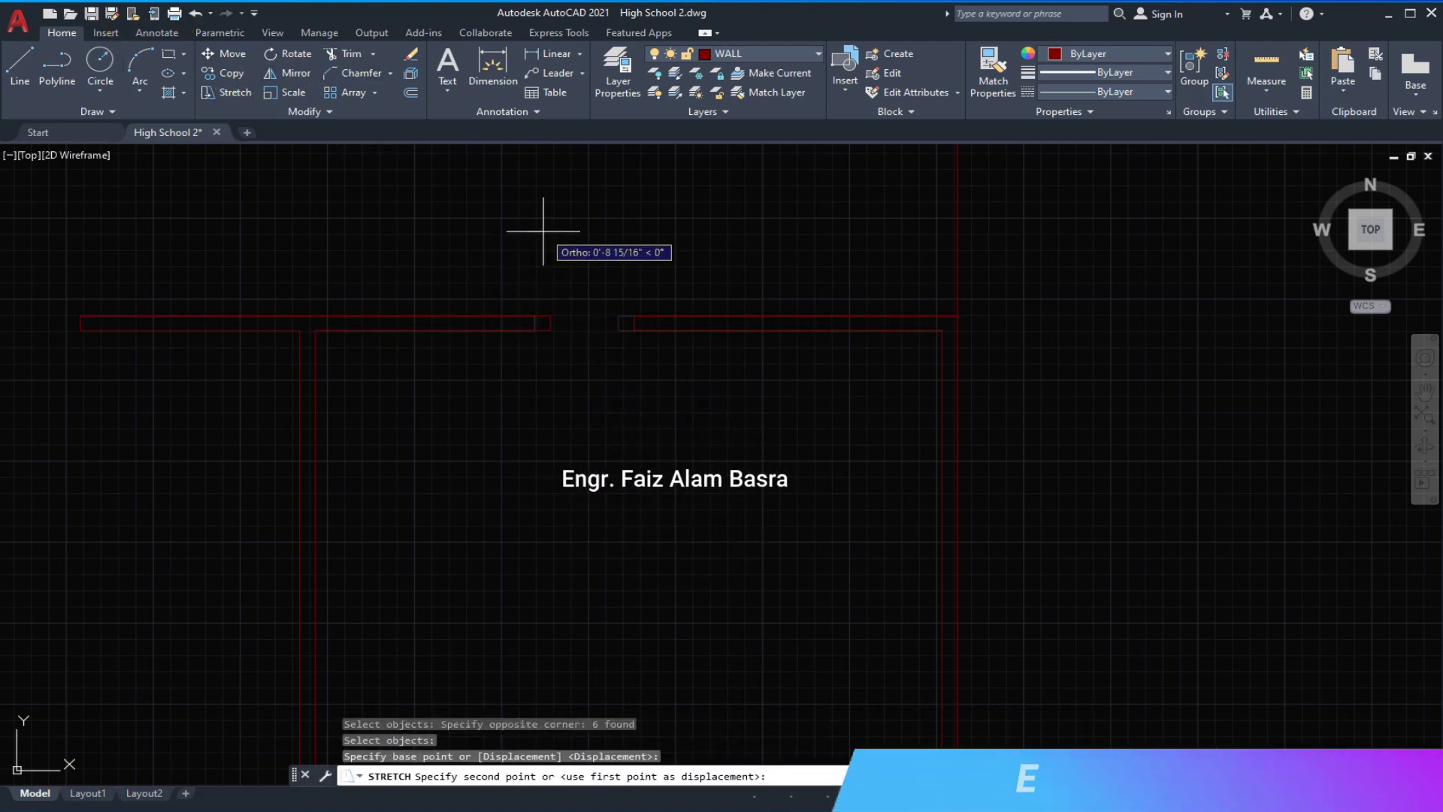
text(30)
key(Return)
- Pan the view to bring the other door openings into sight
scroll(596, 312, down, 3)
middle_drag(596, 312, 689, 390)
scroll(515, 412, up, 2)
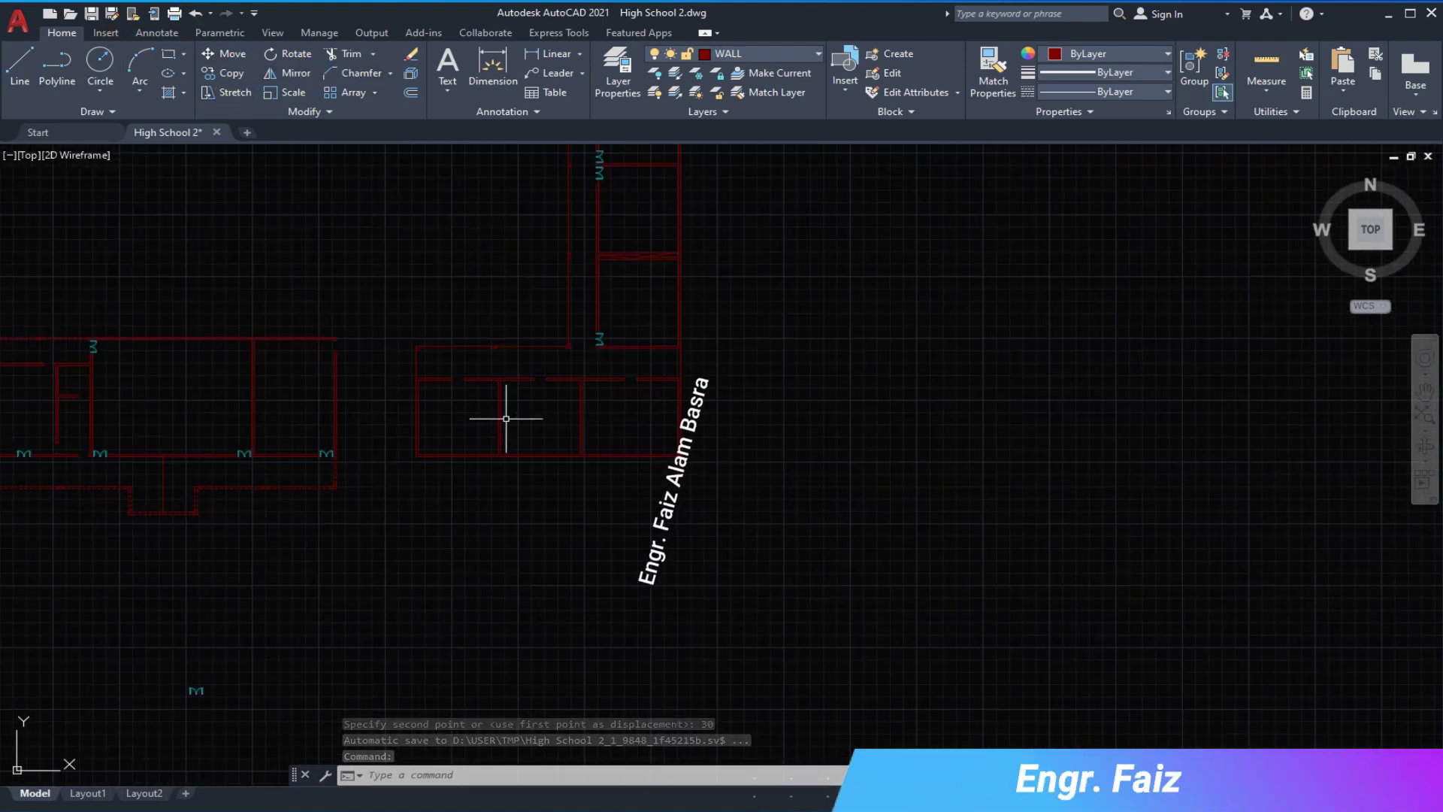
scroll(270, 458, up, 3)
click(228, 75)
scroll(316, 443, up, 4)
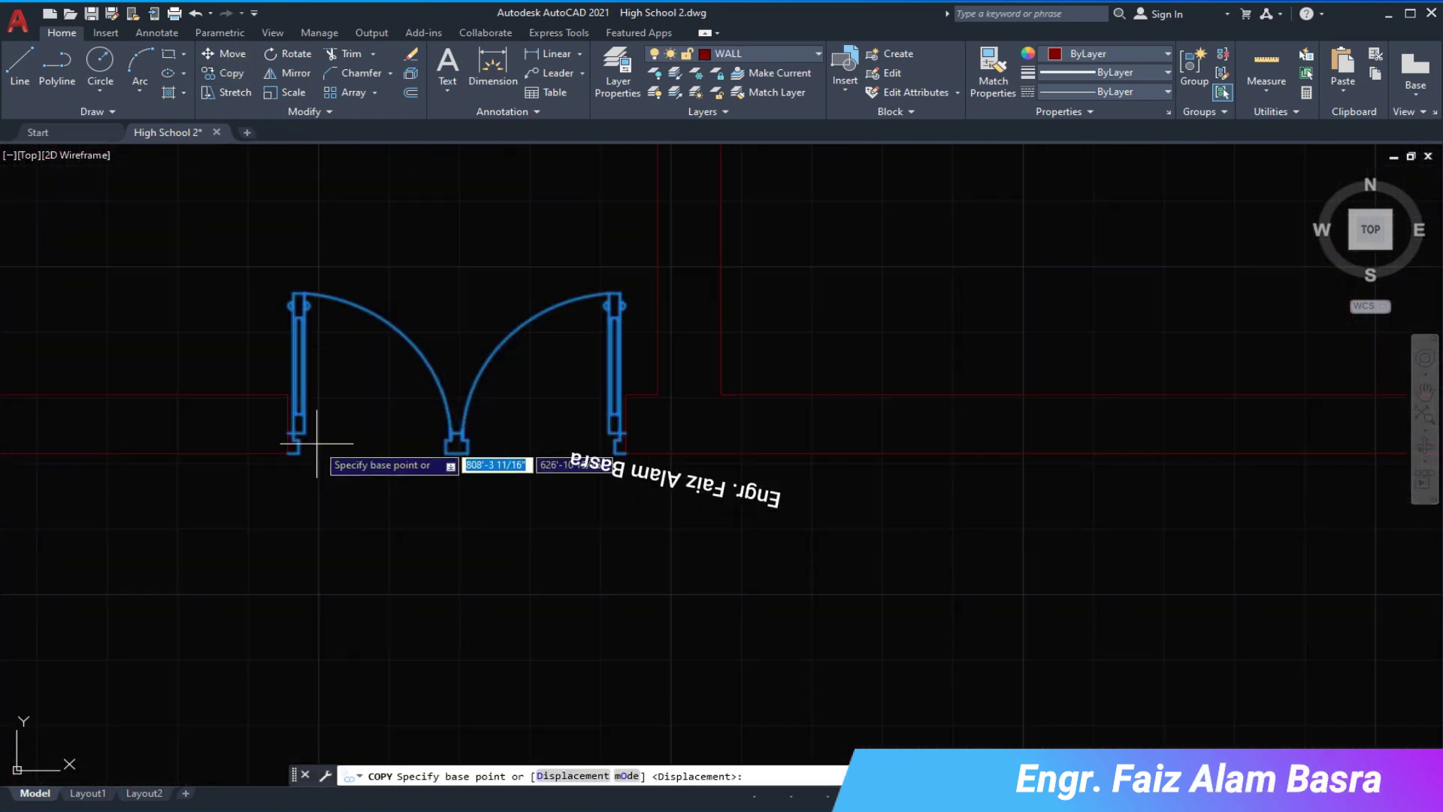
- Select the double doors and pick a base point, then cancel the copy
scroll(288, 454, down, 8)
scroll(288, 458, down, 3)
scroll(315, 499, down, 3)
scroll(316, 499, up, 5)
click(225, 73)
scroll(646, 444, up, 3)
click(650, 440)
click(449, 369)
key(Return)
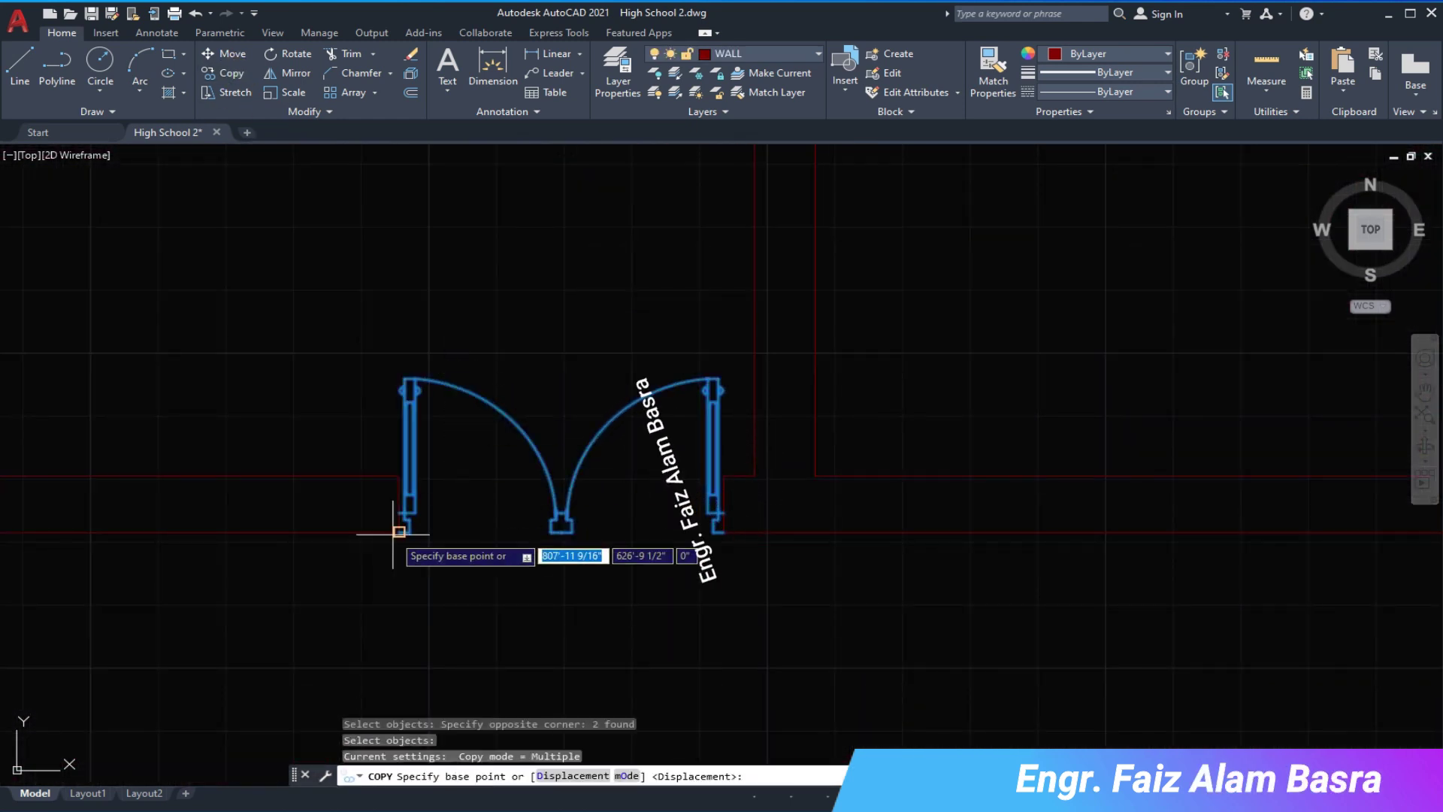
click(395, 525)
scroll(274, 579, down, 3)
scroll(670, 419, up, 3)
scroll(477, 423, up, 2)
key(Escape)
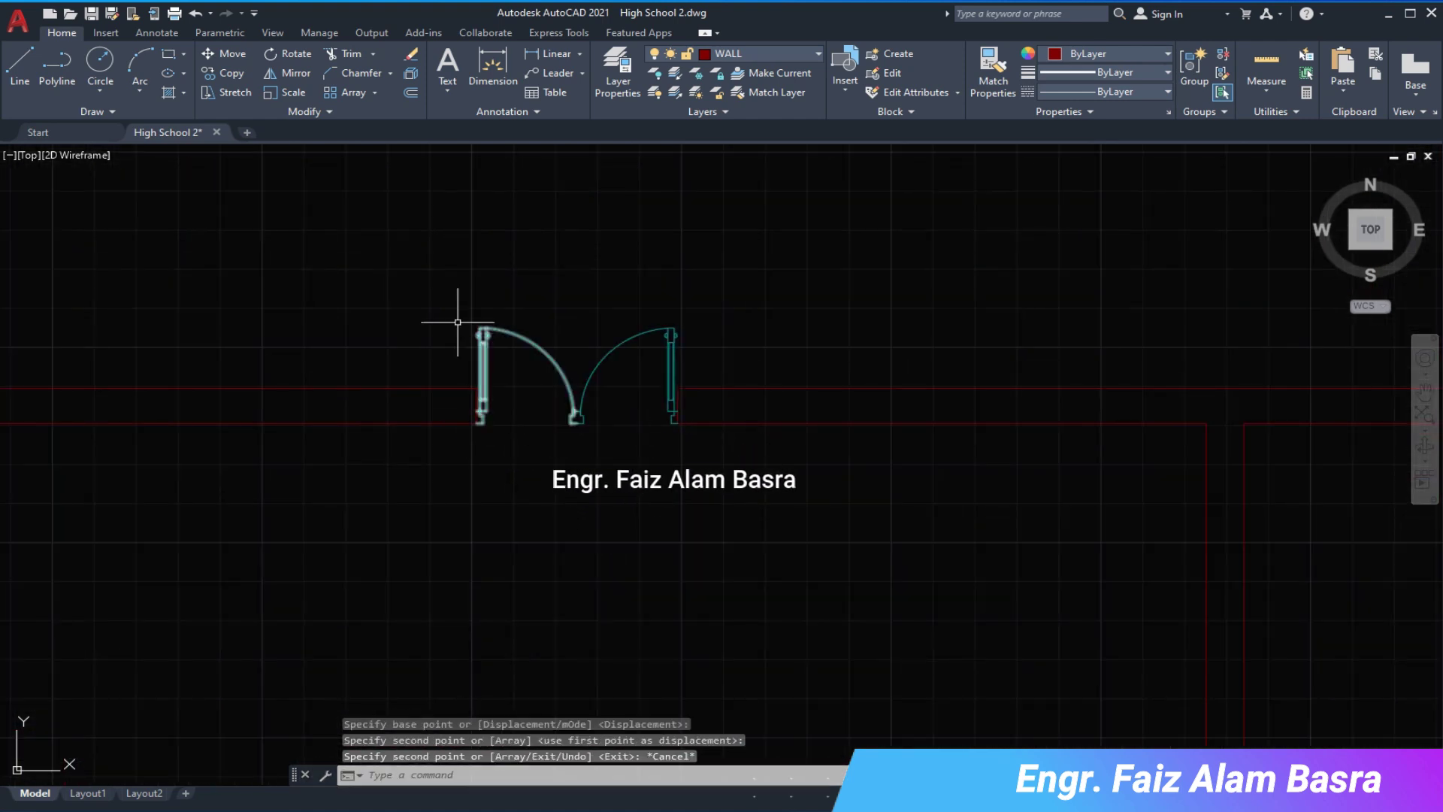
- Mirror the double doors, answering Y to erase the originals
click(282, 75)
key(Return)
click(454, 410)
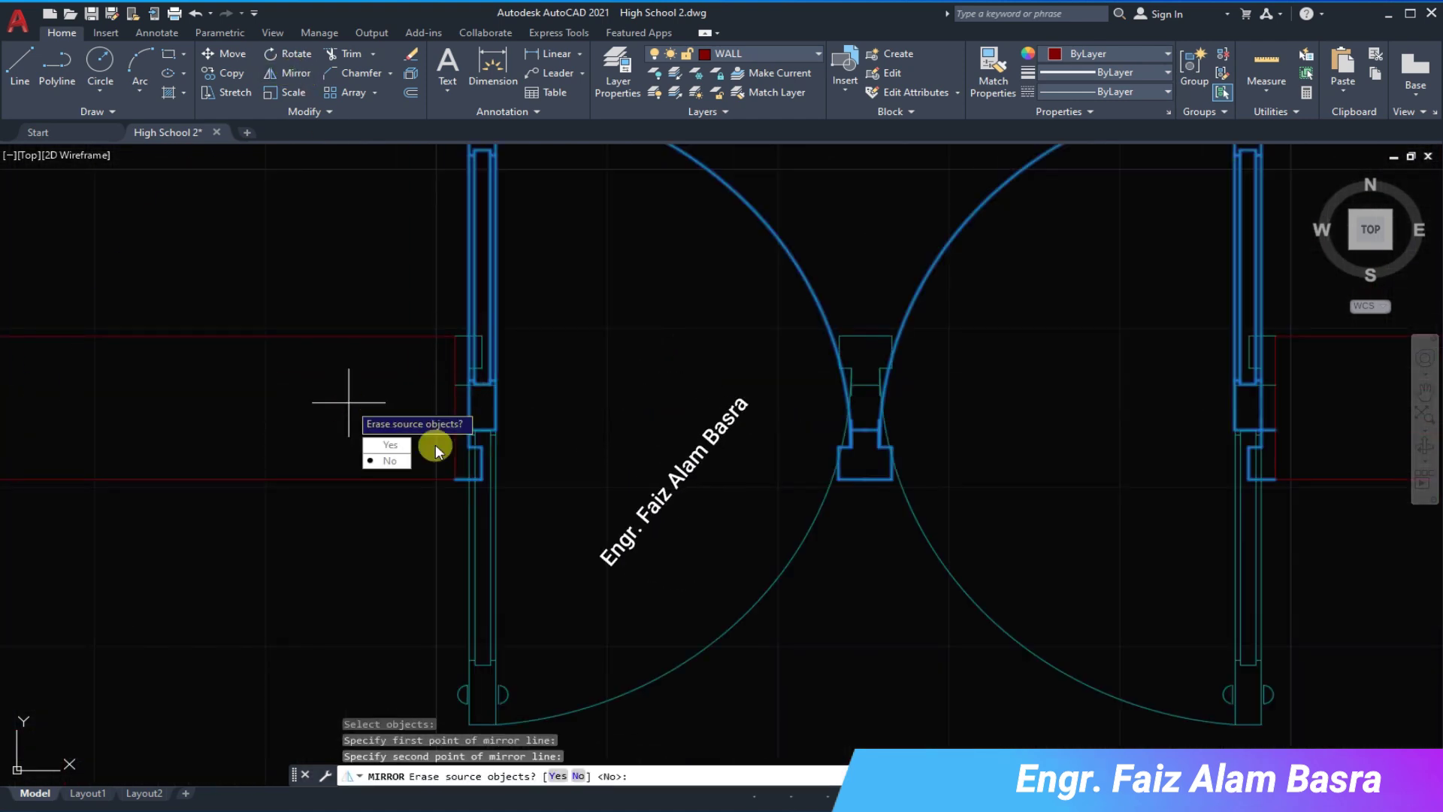
click(351, 400)
text(Y)
key(Return)
- Copy the doors into the next wall opening
click(230, 75)
drag(657, 380, 606, 346)
key(Return)
scroll(741, 331, up, 3)
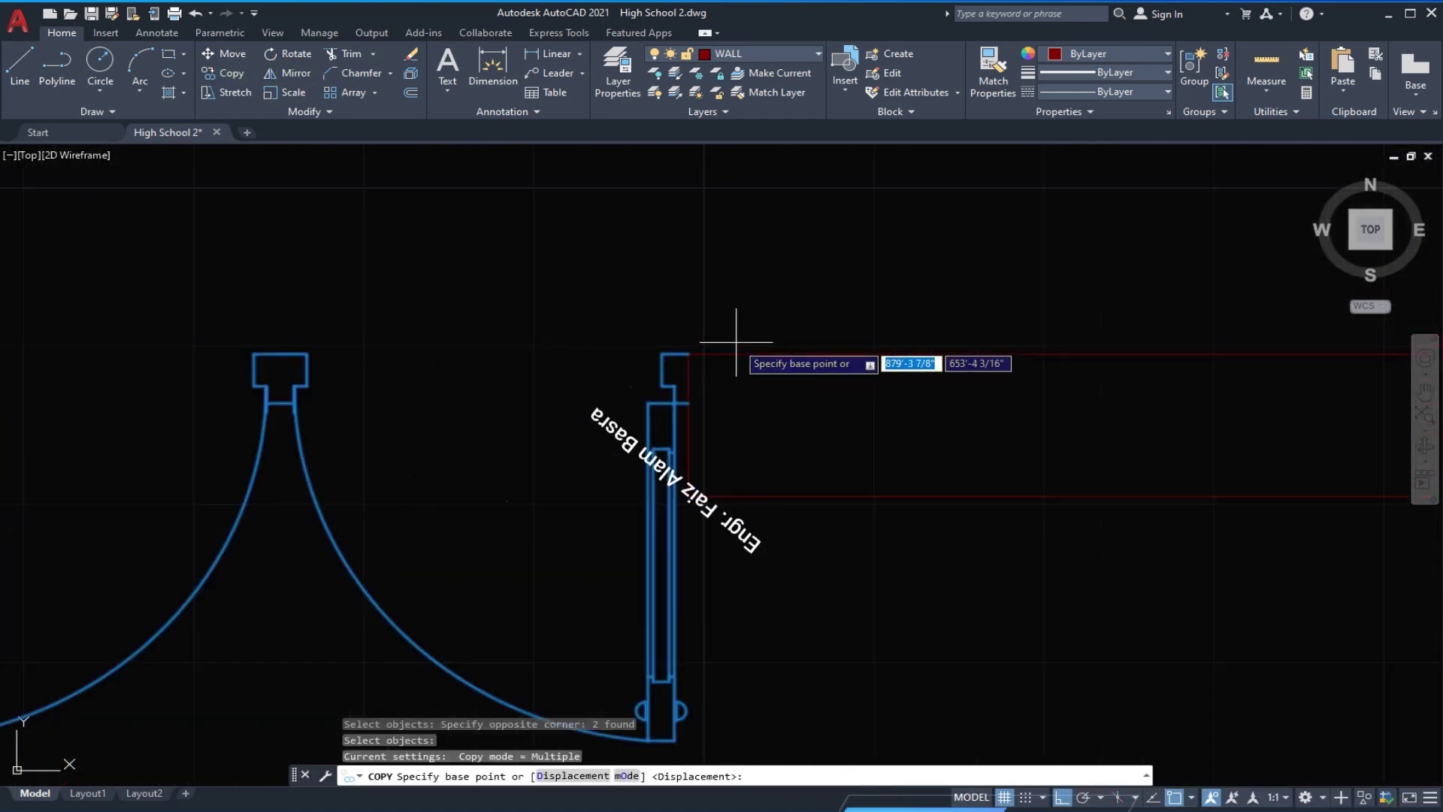
click(689, 361)
scroll(462, 413, down, 3)
scroll(509, 413, up, 3)
click(819, 418)
scroll(847, 418, down, 3)
scroll(813, 517, down, 3)
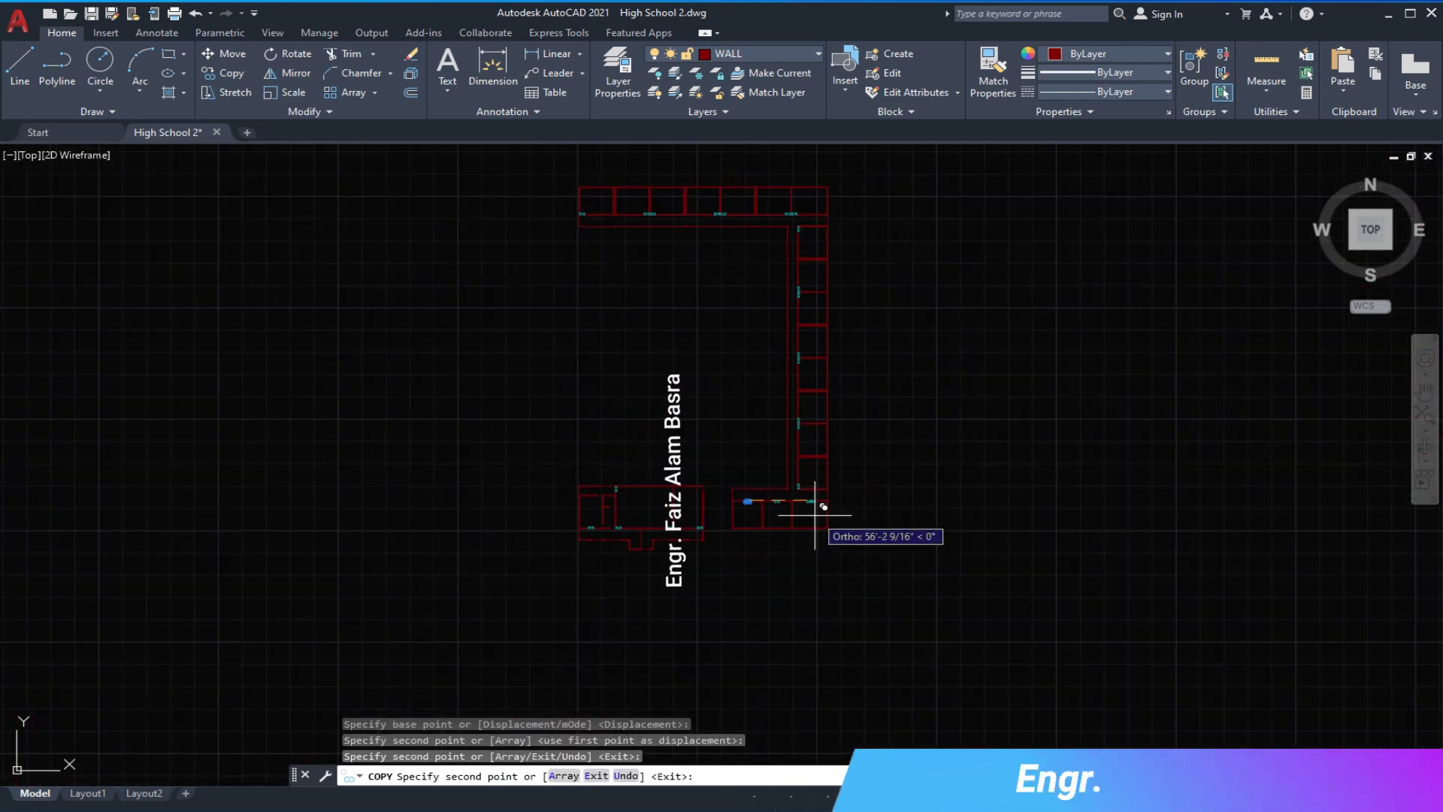
key(Escape)
scroll(746, 516, up, 5)
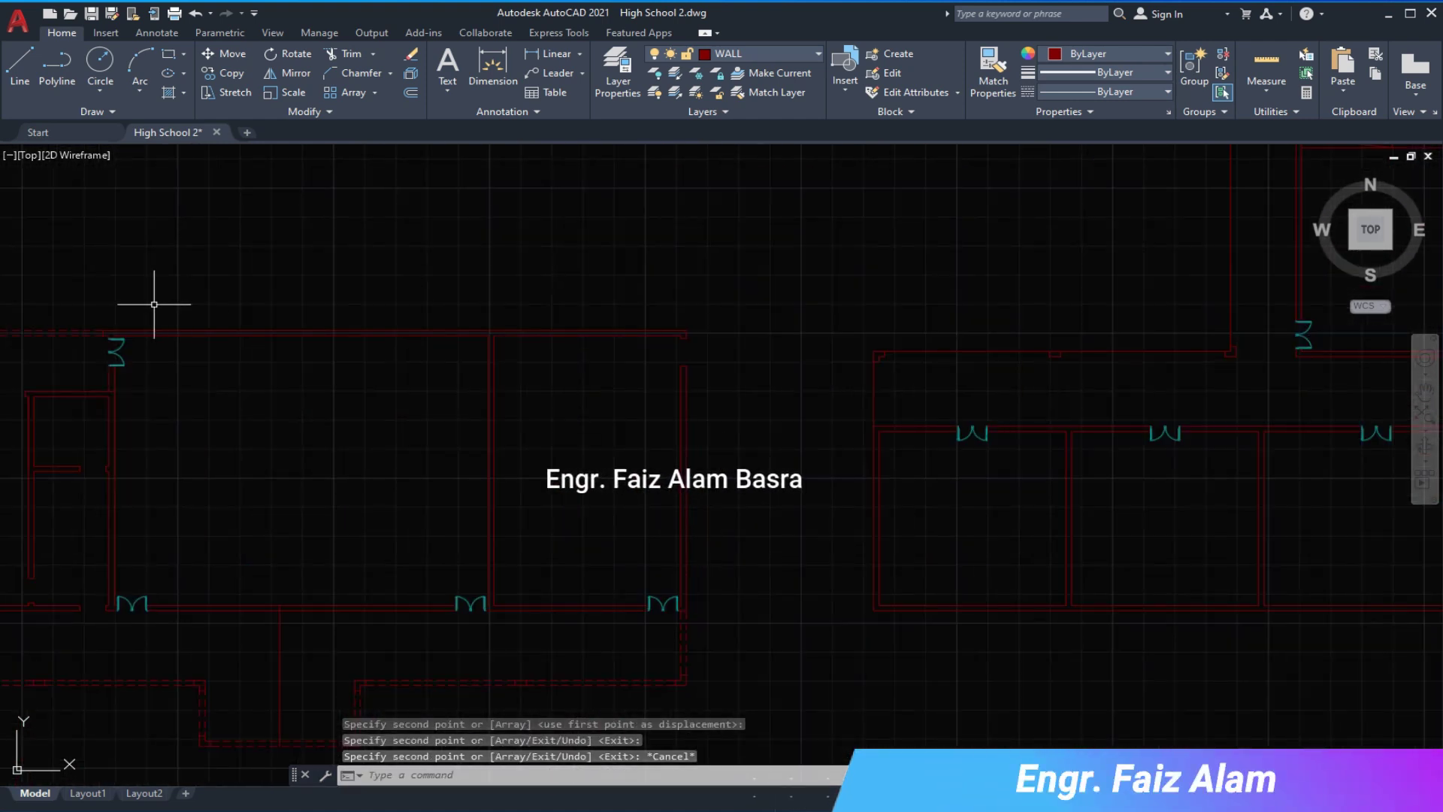
scroll(112, 323, up, 3)
- Copy the door beside the vertical wall to the wall end
click(231, 73)
click(151, 452)
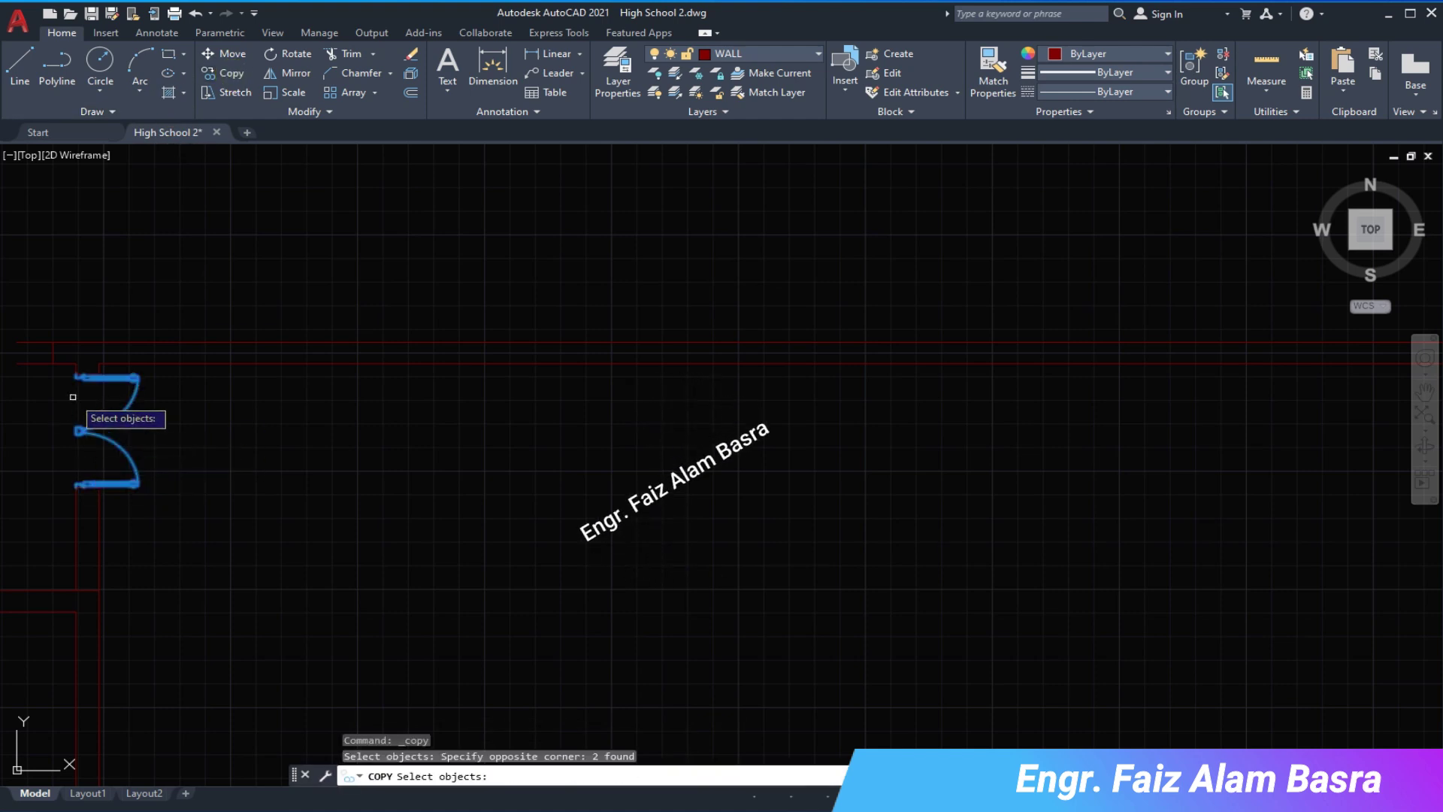
key(Return)
scroll(90, 361, up, 3)
click(91, 361)
scroll(60, 391, down, 3)
scroll(674, 339, up, 3)
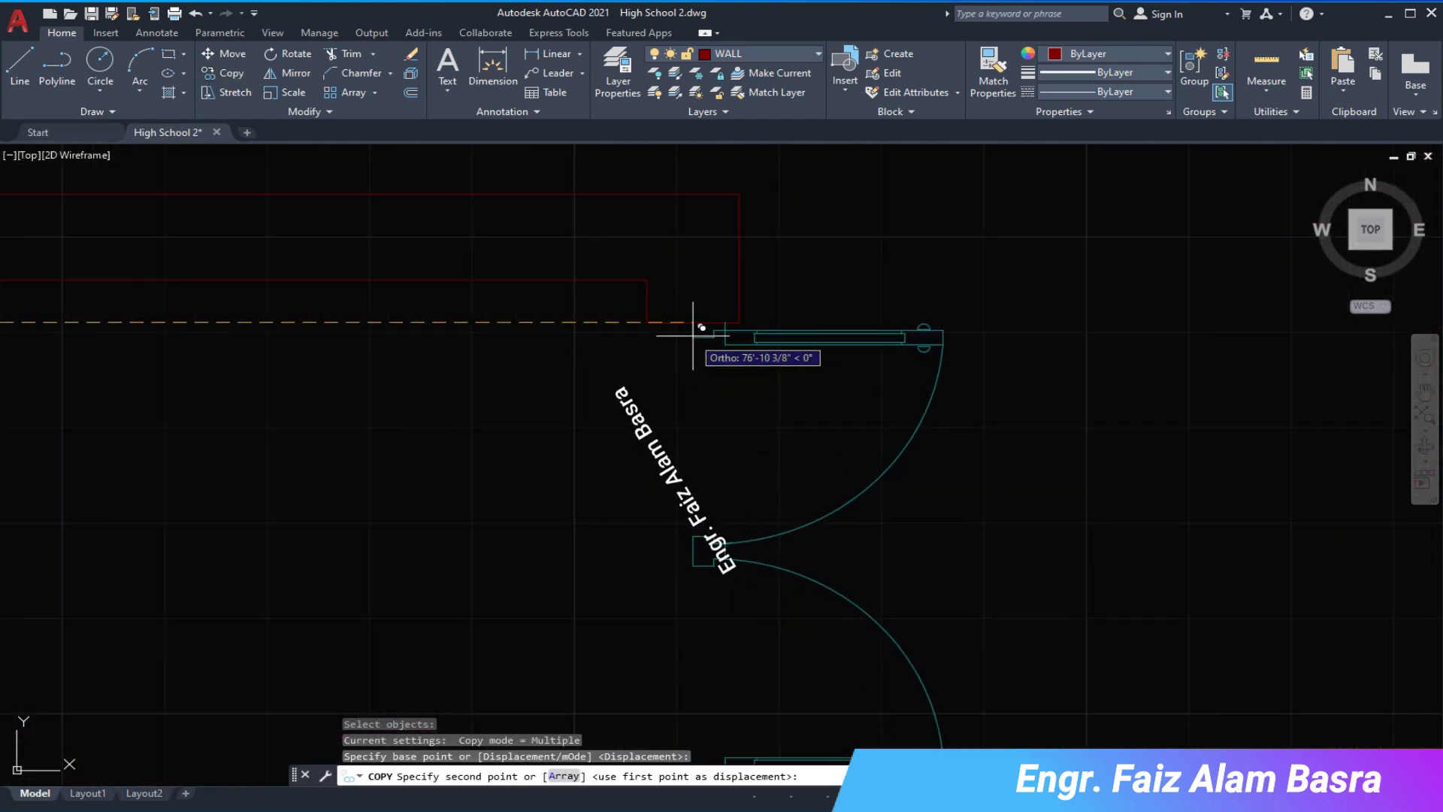
click(675, 348)
key(Escape)
scroll(703, 370, down, 1)
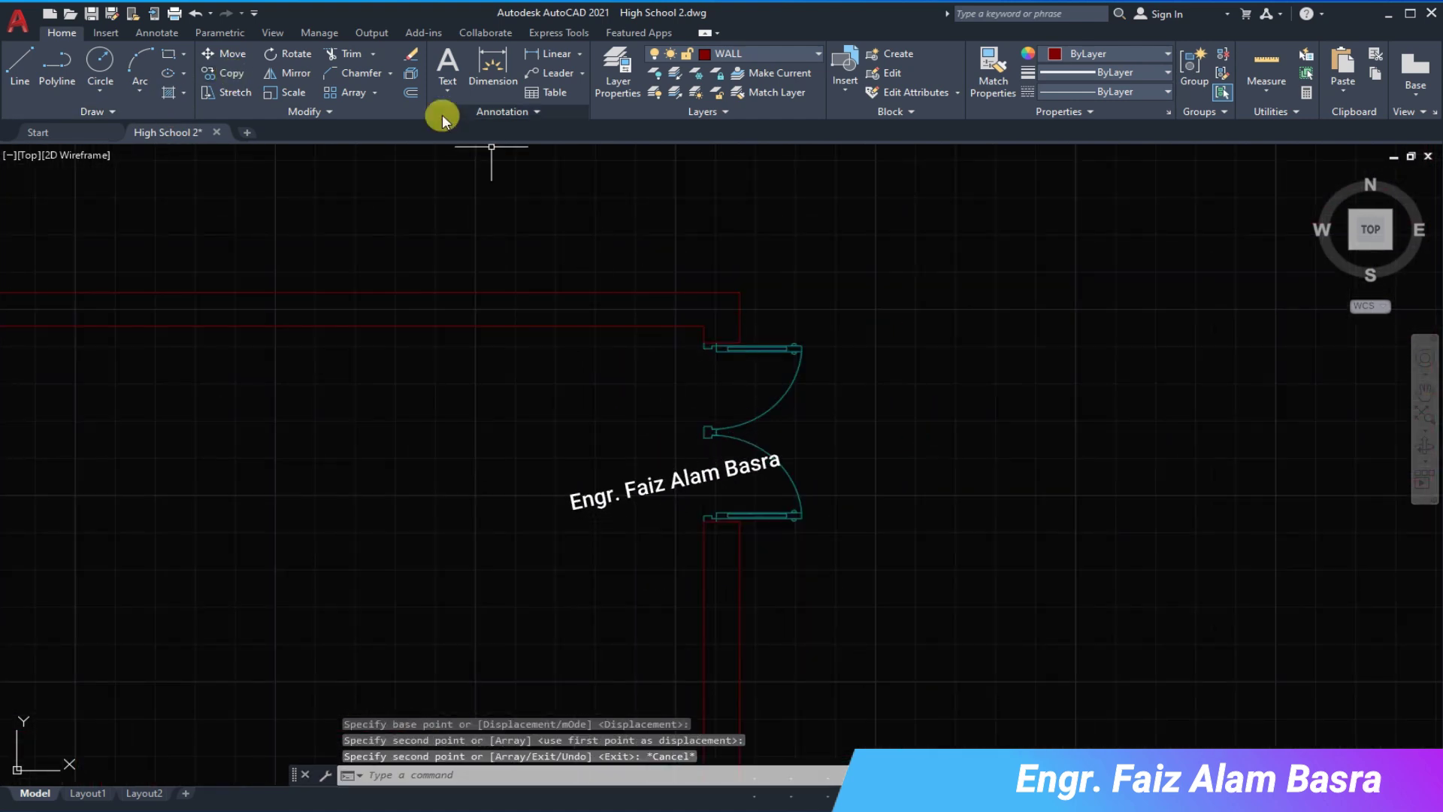
- Try flipping the copied door, then undo the wrong mirror
click(800, 362)
scroll(719, 312, up, 5)
click(764, 425)
scroll(735, 378, down, 2)
click(195, 13)
scroll(745, 293, down, 2)
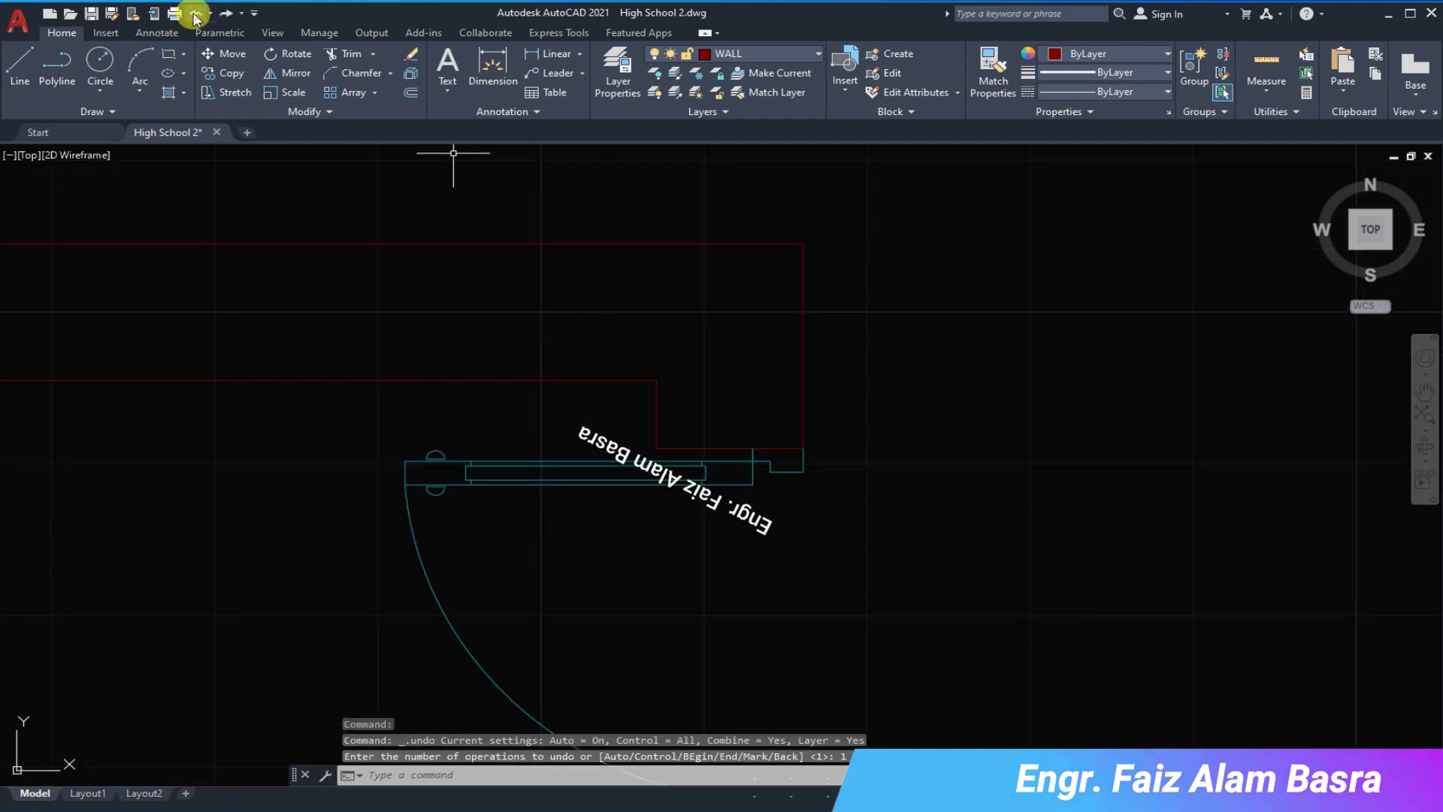
- Mirror the copied door in the vertical wall, erasing the original
click(872, 549)
click(703, 324)
click(271, 77)
click(699, 360)
click(722, 283)
text(Y)
key(Return)
- Pan to bring the neighbouring rooms into view
scroll(722, 283, down, 5)
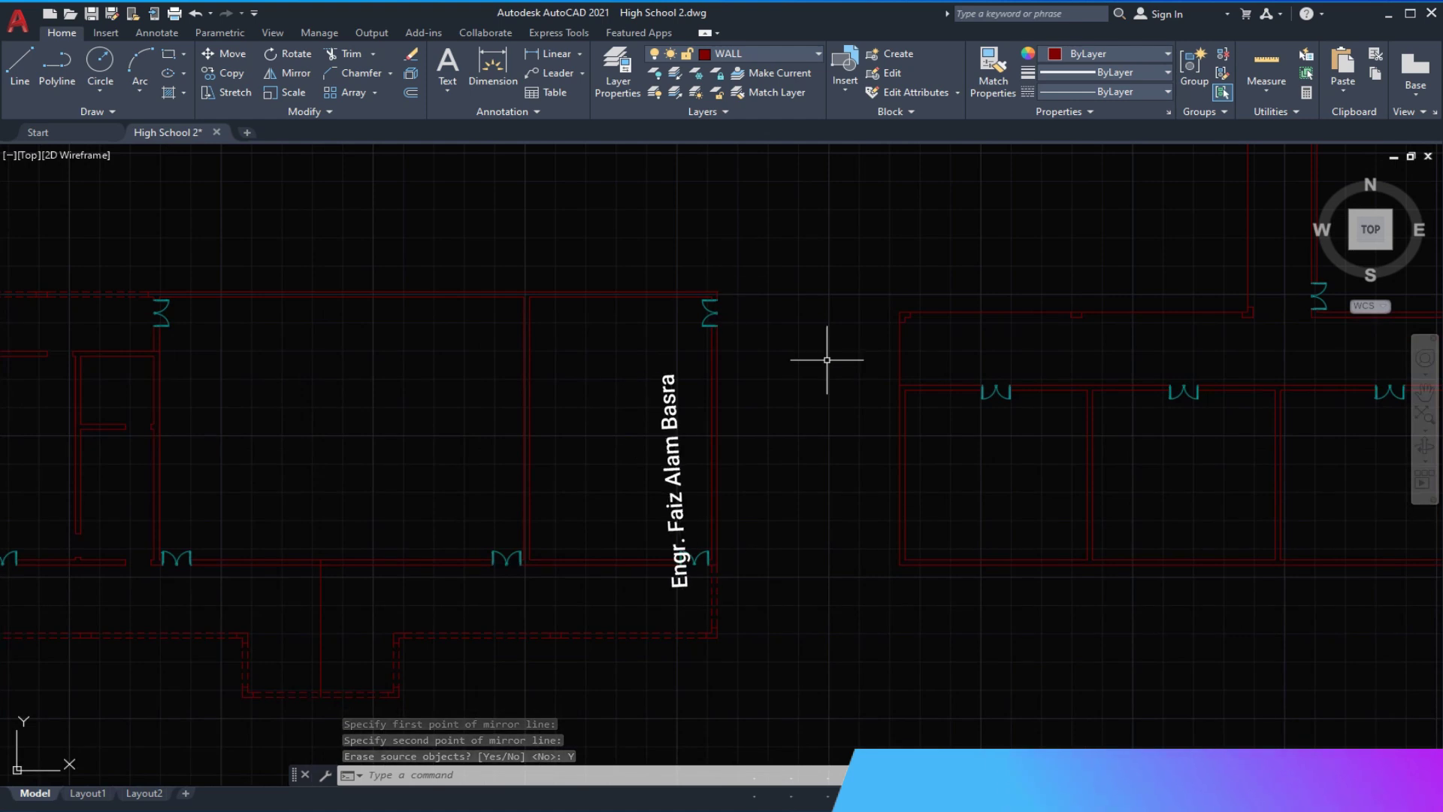
middle_drag(108, 480, 411, 457)
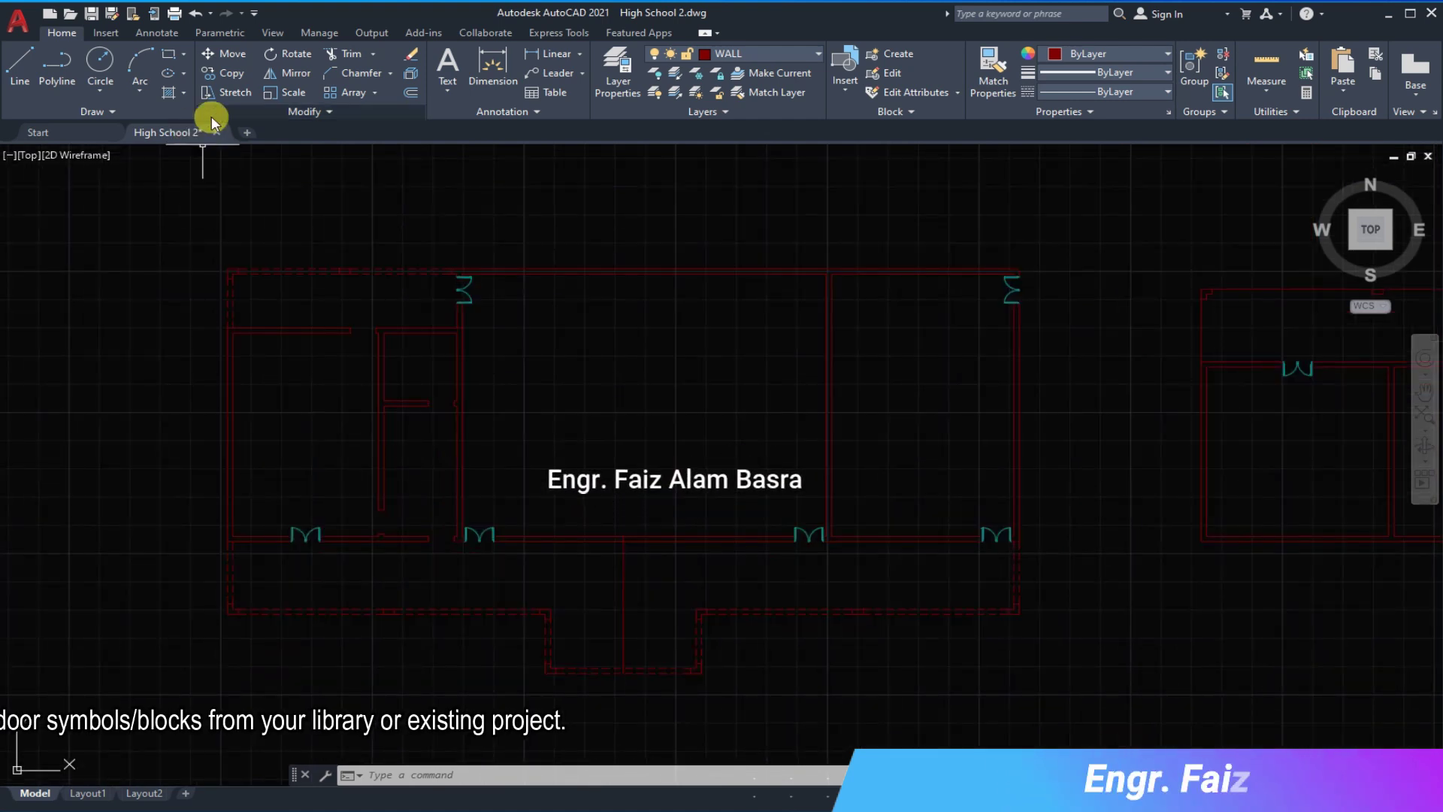
click(223, 72)
scroll(308, 530, up, 3)
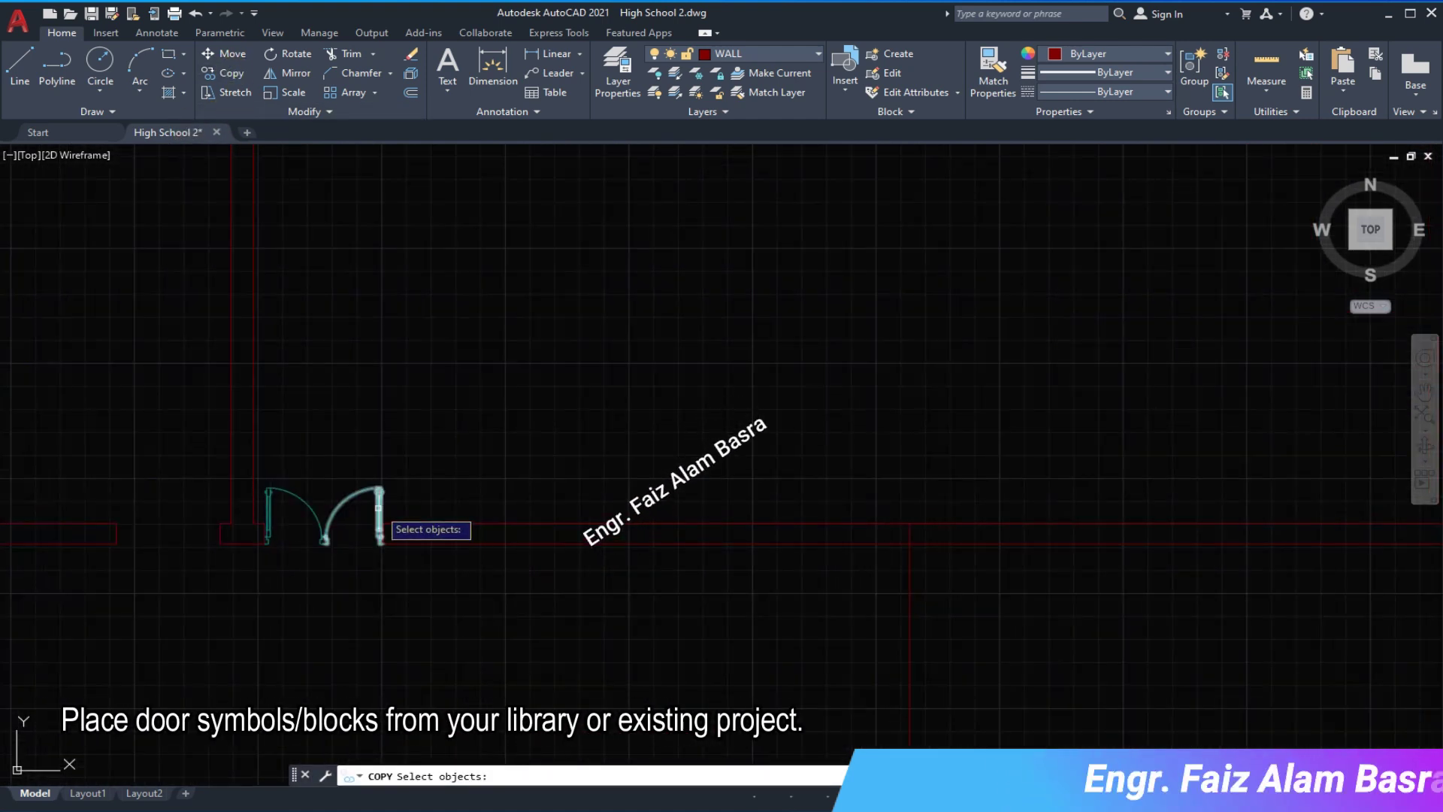
- Copy the double door into the opening and reset the wall end position
click(357, 519)
key(Return)
scroll(391, 526, up, 4)
click(397, 528)
scroll(397, 528, down, 5)
scroll(612, 241, up, 3)
click(575, 364)
scroll(556, 460, down, 3)
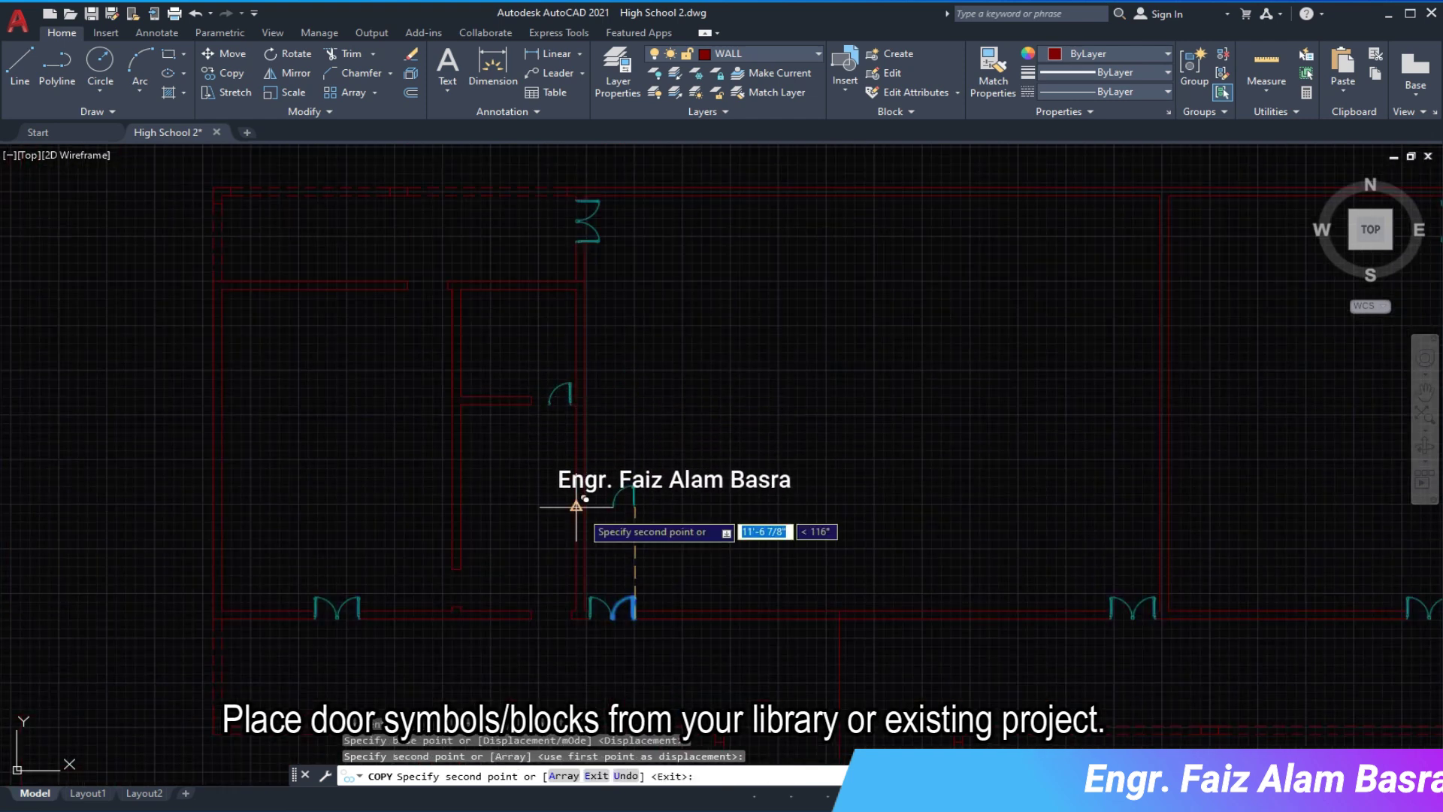
scroll(556, 631, up, 4)
key(Return)
scroll(618, 647, up, 2)
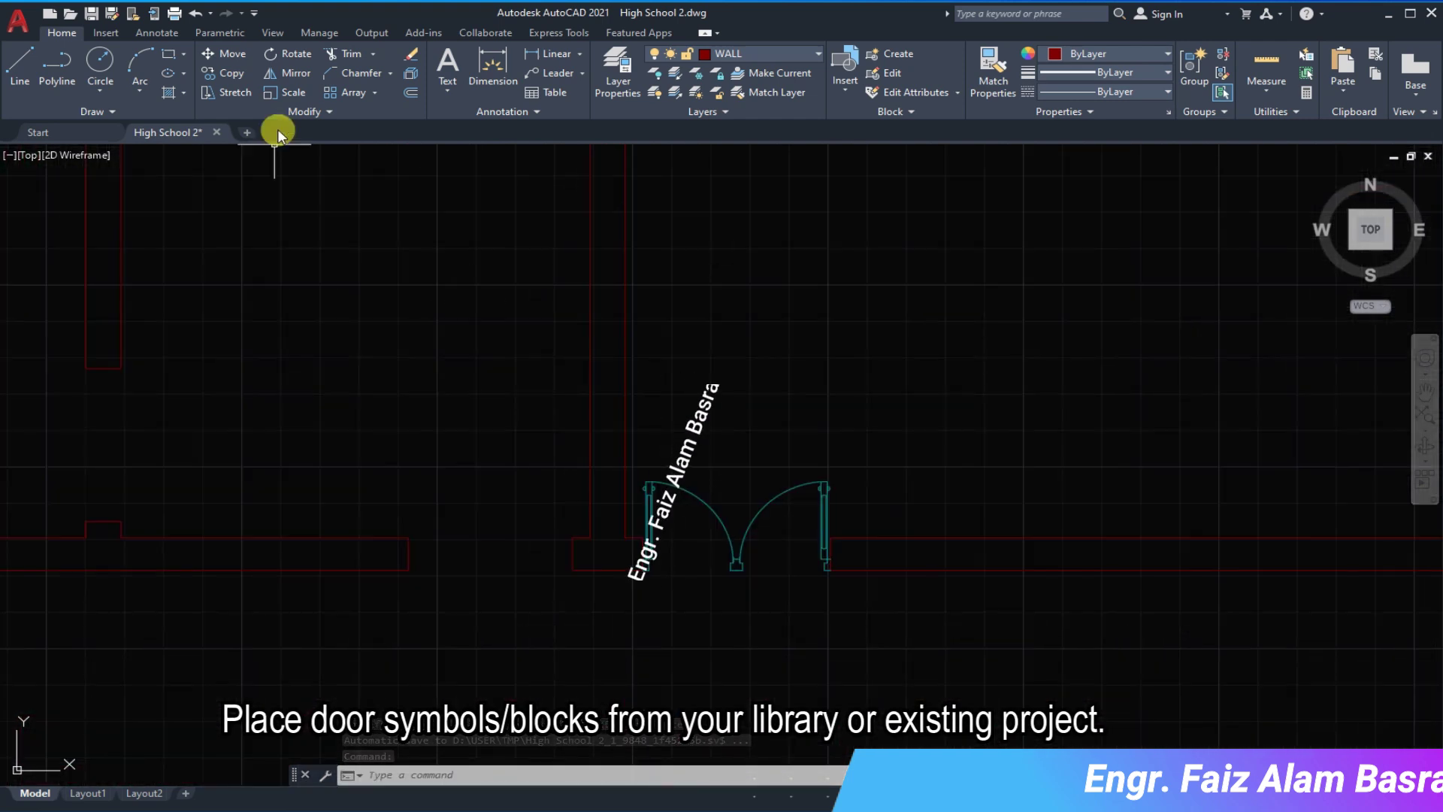
key(Return)
click(409, 476)
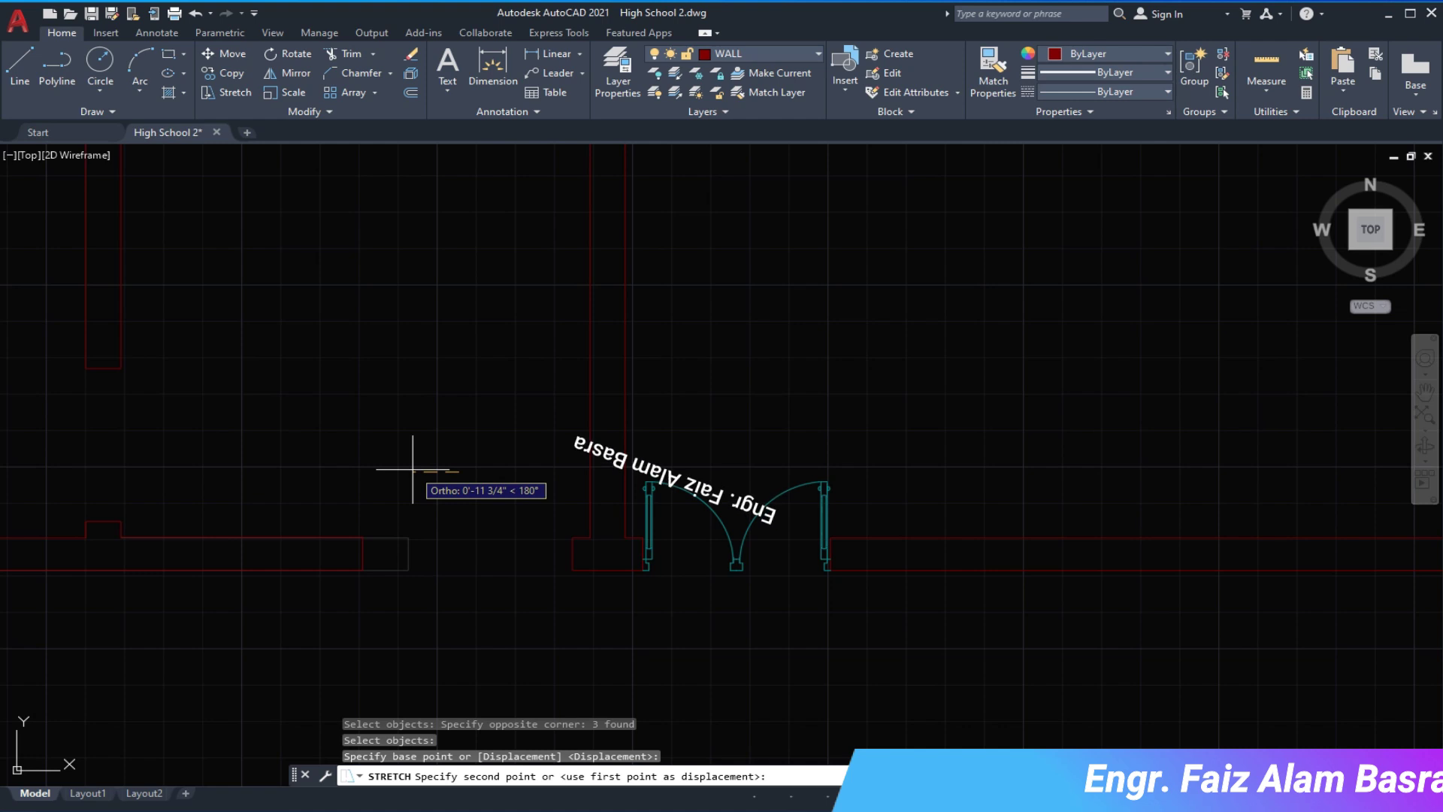
- Copy both doors into the opening to the left and pan up to view them
click(226, 73)
drag(962, 571, 657, 447)
key(Return)
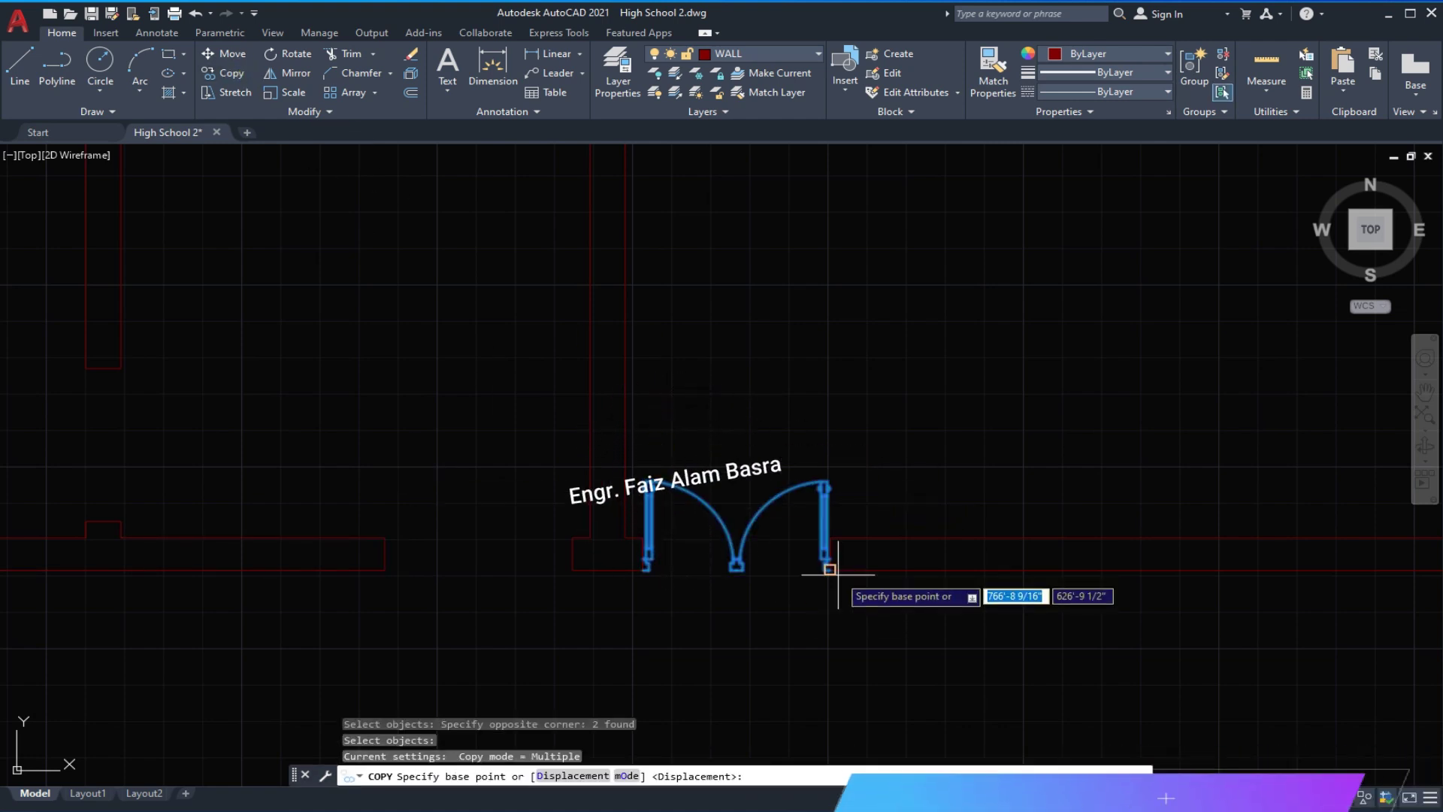
click(827, 568)
click(569, 568)
right_click(596, 601)
key(Return)
middle_drag(583, 560, 589, 289)
scroll(526, 241, up, 4)
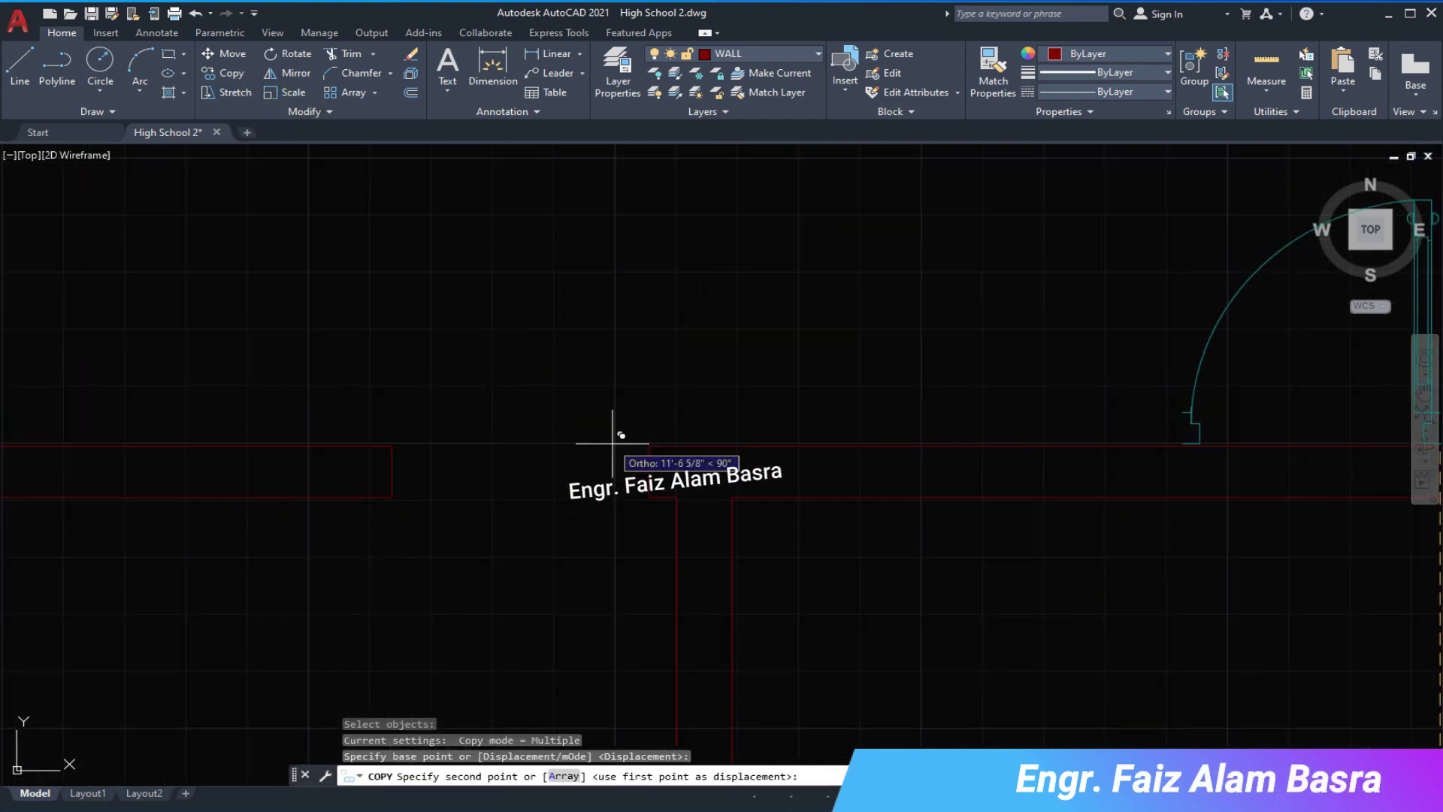
click(644, 499)
right_click(700, 509)
- Mirror the door across the wall axis, answering Y to erase the original
click(294, 78)
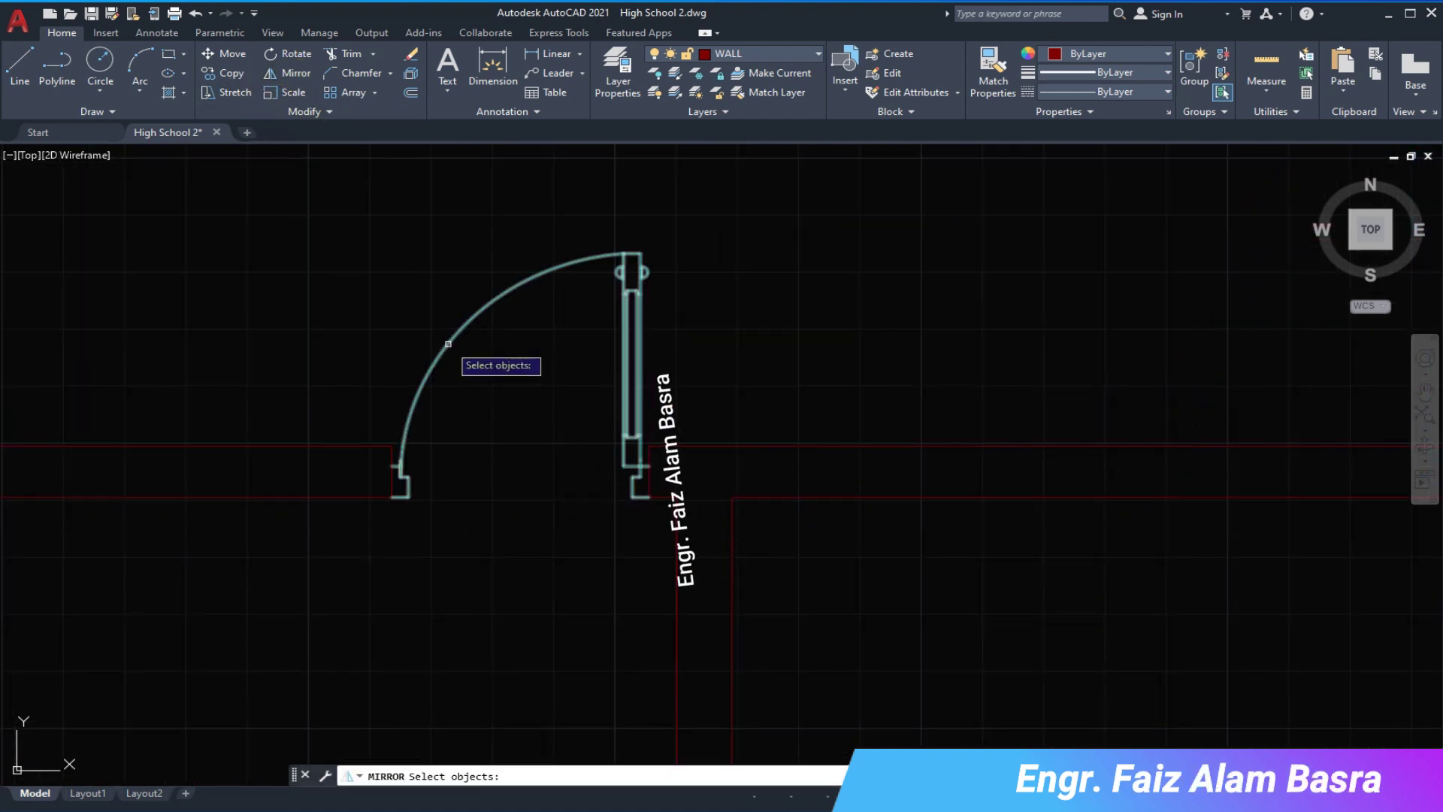
click(441, 342)
key(Return)
click(403, 474)
click(300, 467)
text(Y)
scroll(644, 322, down, 3)
scroll(654, 534, up, 1)
scroll(660, 557, up, 2)
scroll(664, 526, down, 1)
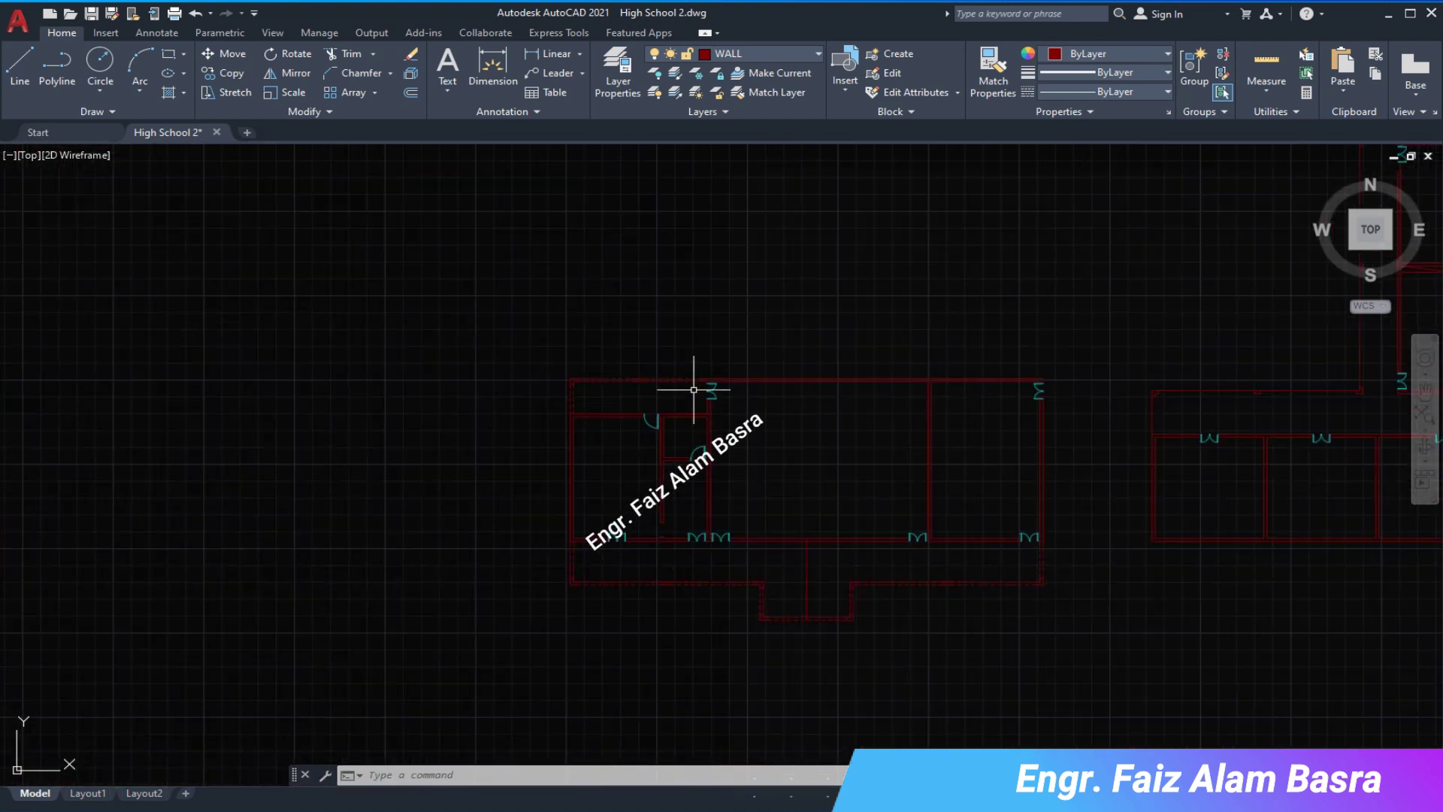
scroll(360, 161, up, 2)
- Copy the door from its corner into the new wall opening
scroll(706, 366, up, 2)
click(744, 409)
key(Return)
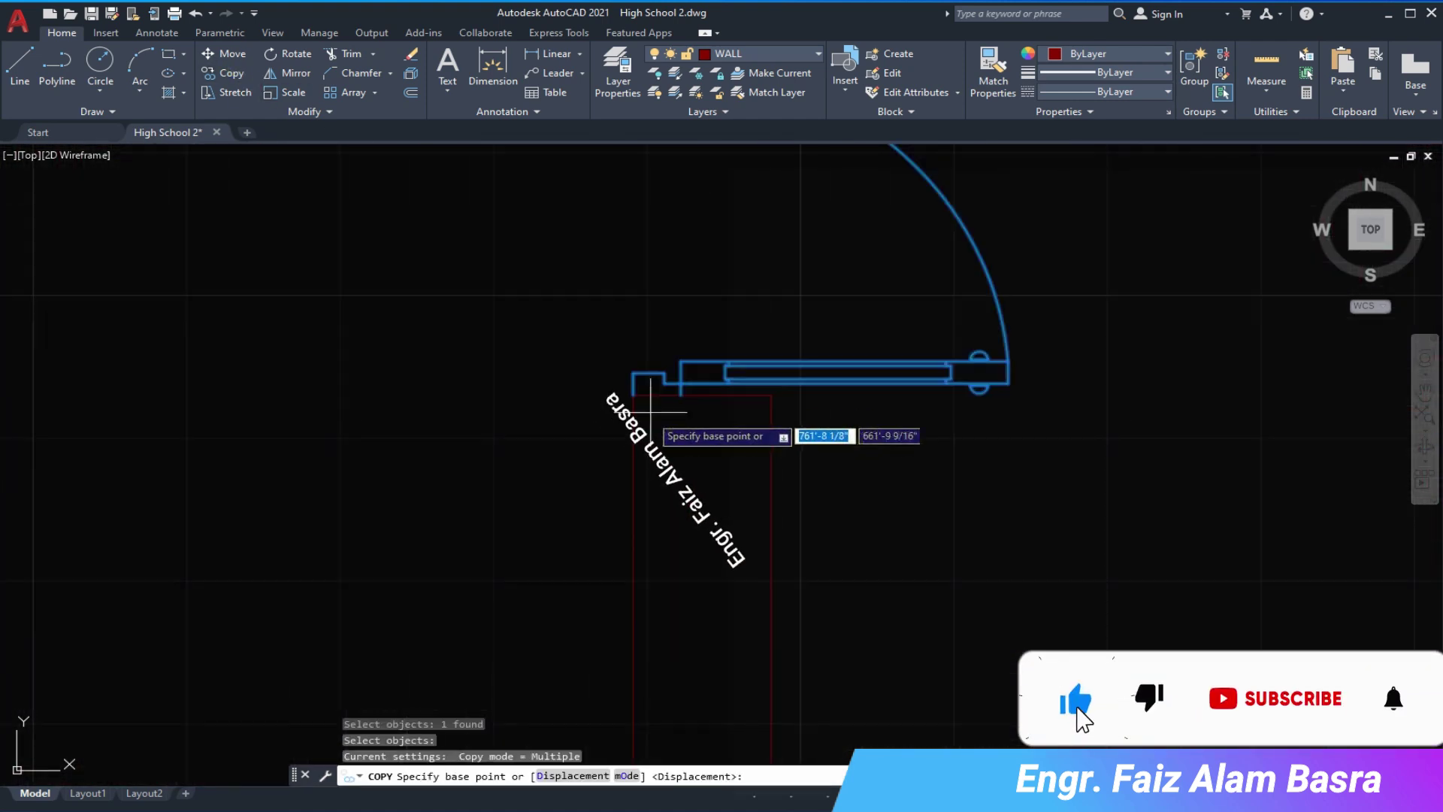
click(644, 421)
scroll(499, 435, down, 2)
click(516, 451)
right_click(515, 450)
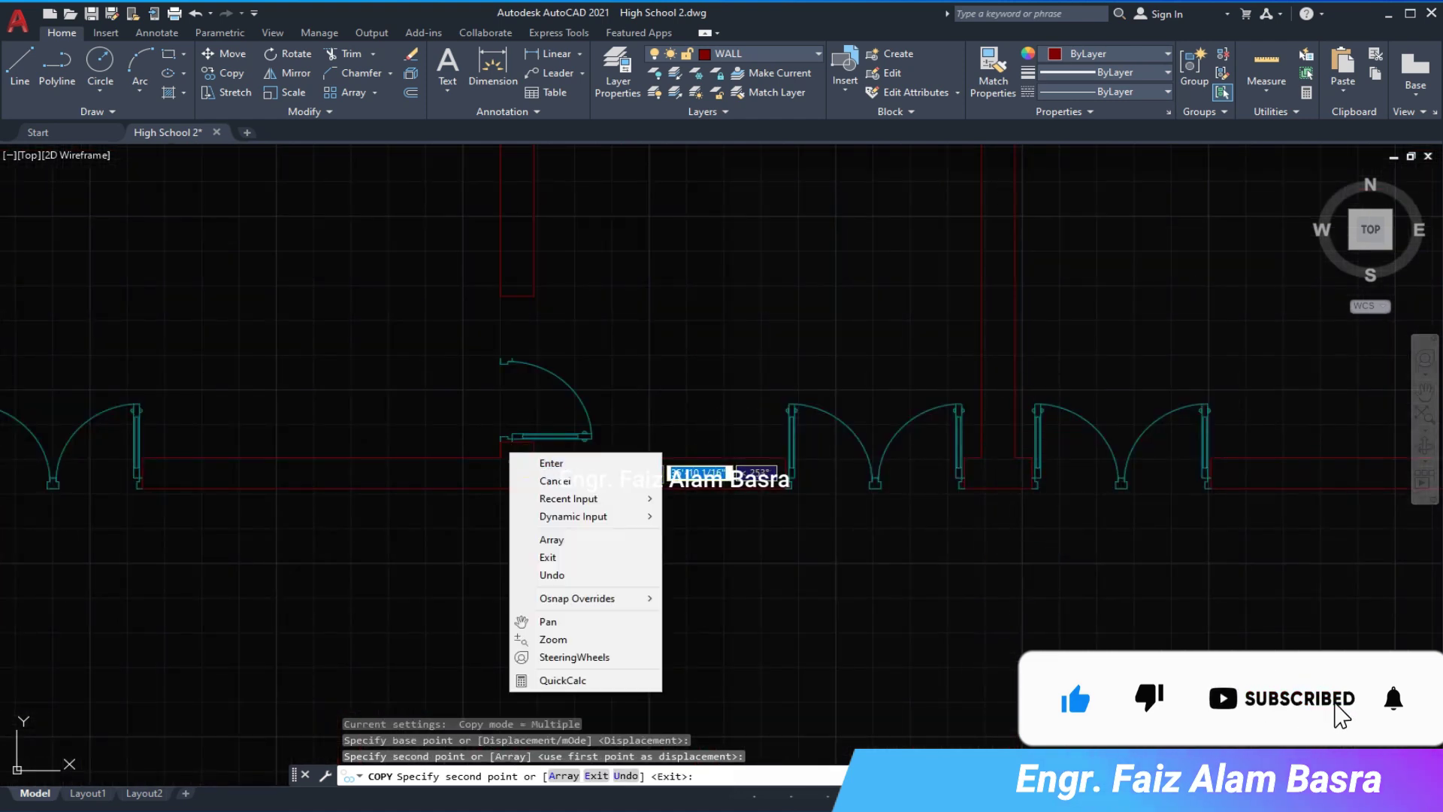
click(543, 464)
- Scale the copied door by 1.75 from its lower-left corner
scroll(571, 481, up, 3)
click(601, 510)
click(282, 92)
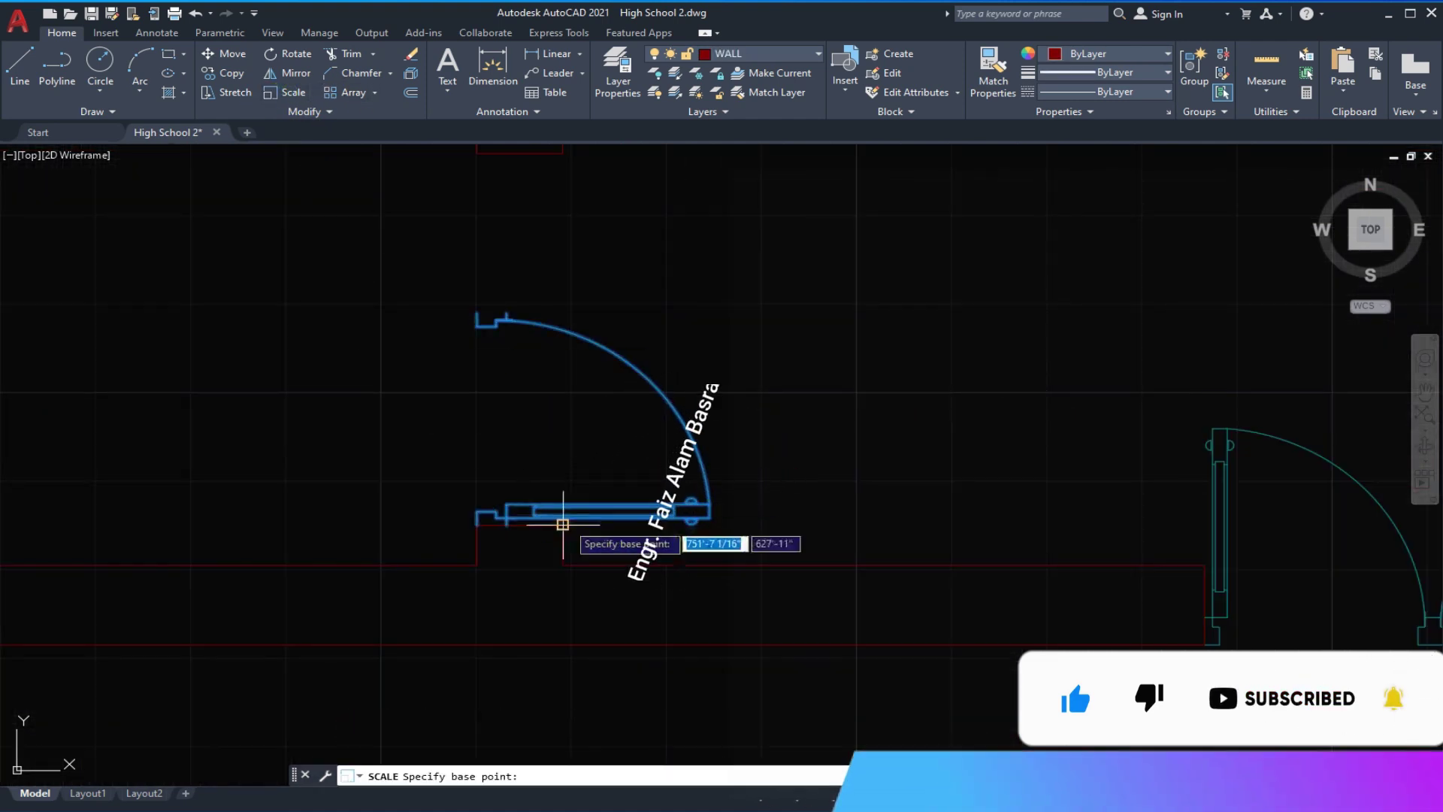
click(477, 523)
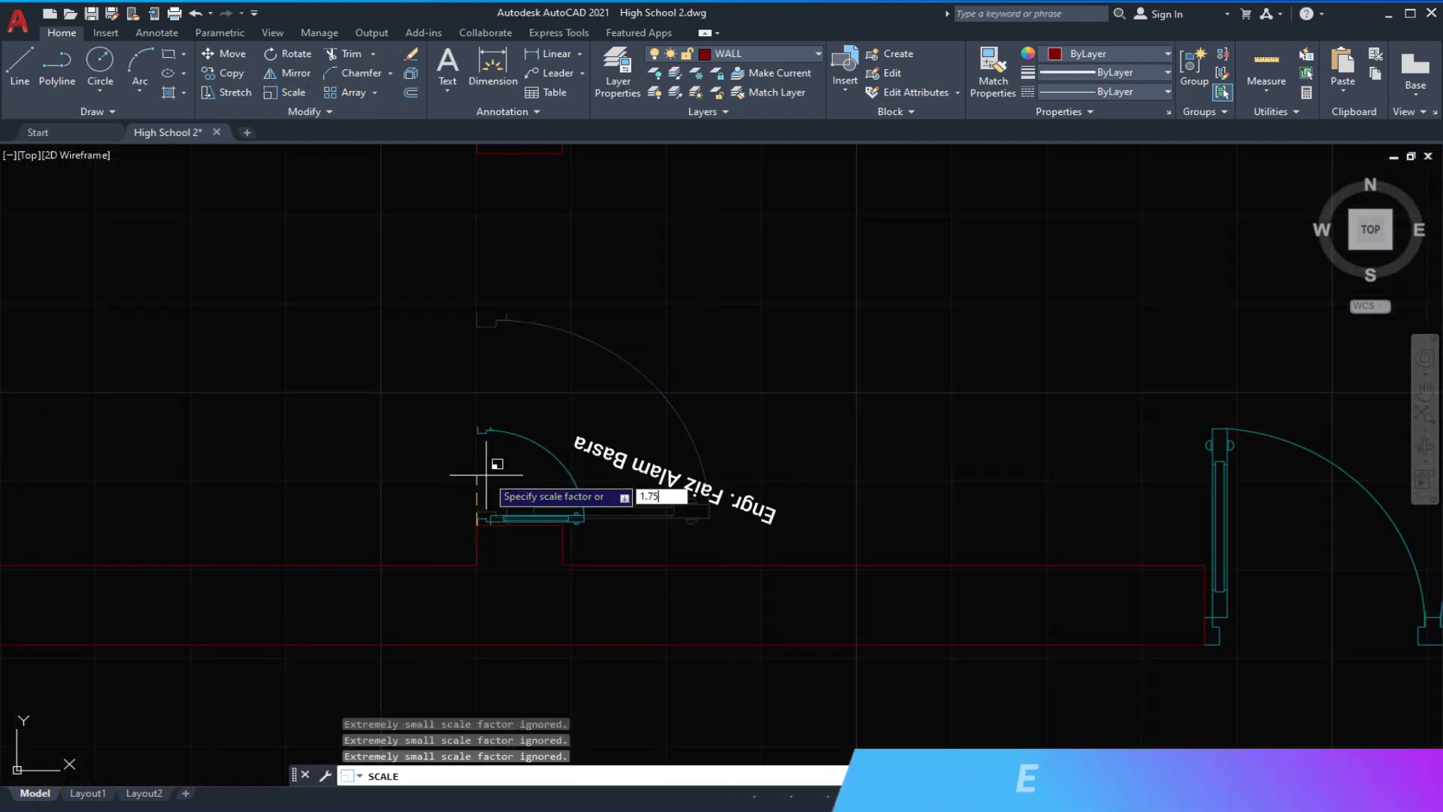
key(Return)
scroll(486, 475, down, 3)
scroll(516, 467, down, 3)
scroll(554, 489, up, 2)
scroll(499, 467, down, 2)
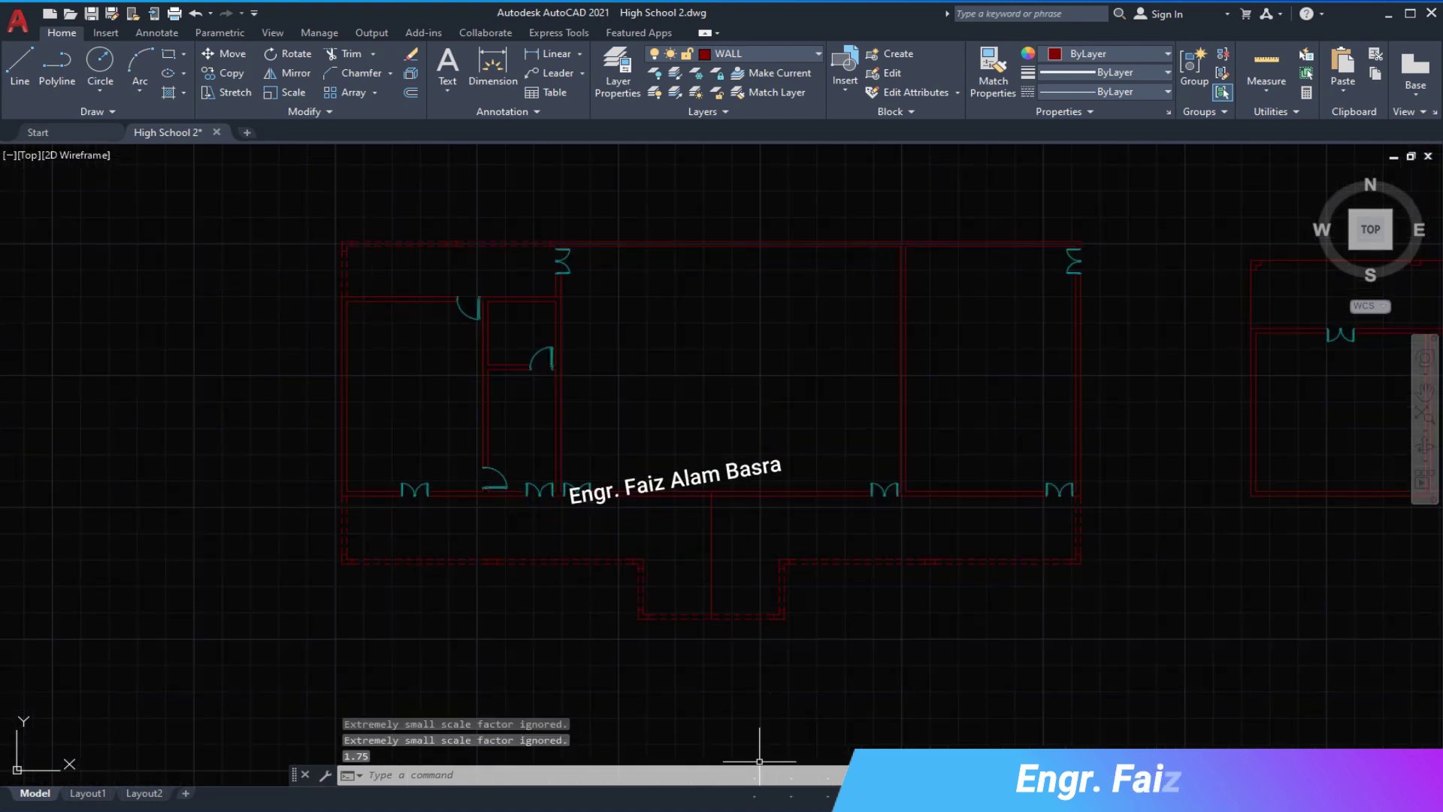
scroll(596, 593, down, 1)
scroll(598, 558, up, 1)
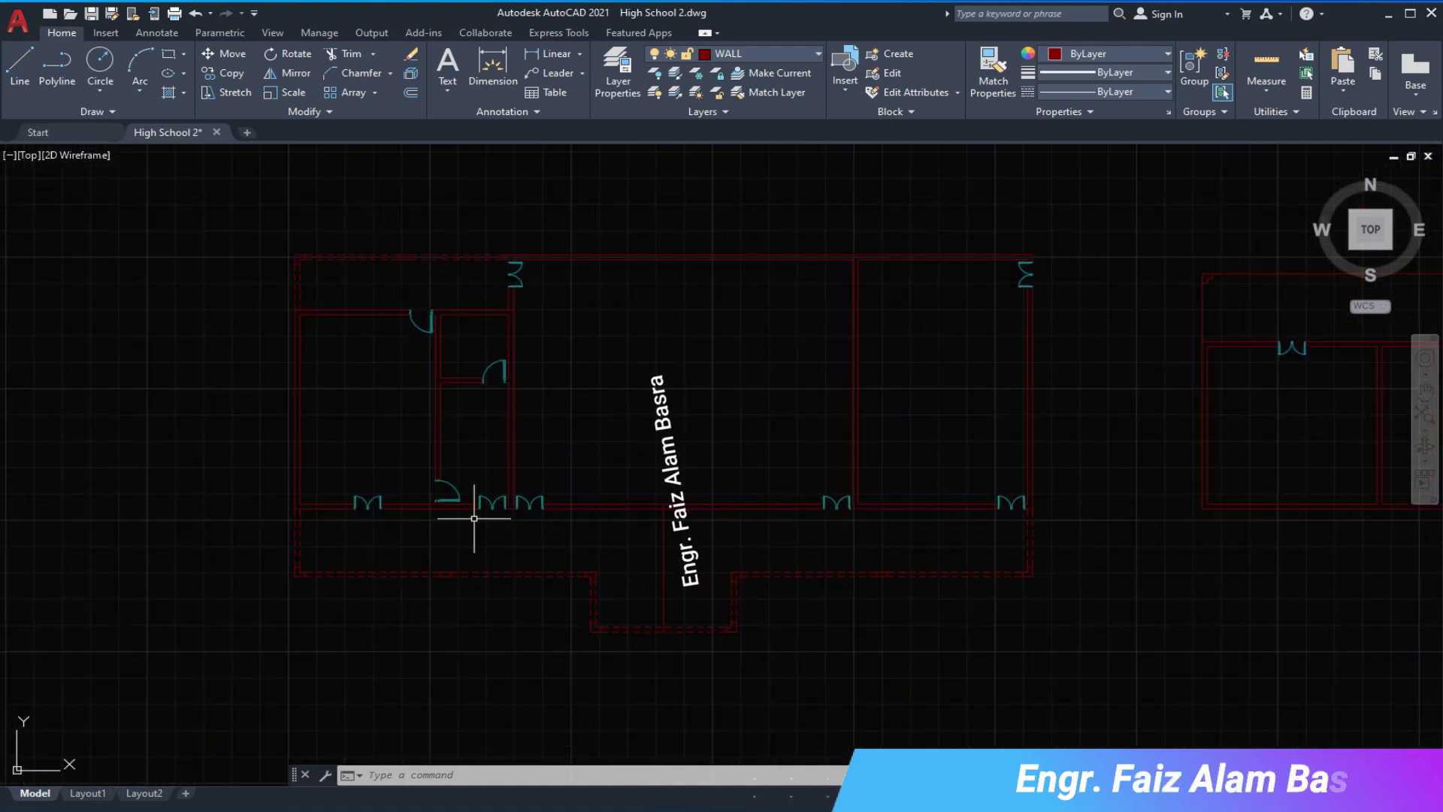
scroll(410, 514, down, 1)
click(692, 551)
scroll(692, 551, up, 3)
scroll(664, 542, down, 4)
scroll(490, 332, down, 3)
scroll(589, 402, down, 2)
scroll(588, 402, down, 1)
- Copy the boxed window symbols to a new position along the vertical wall
click(261, 89)
scroll(1102, 574, up, 5)
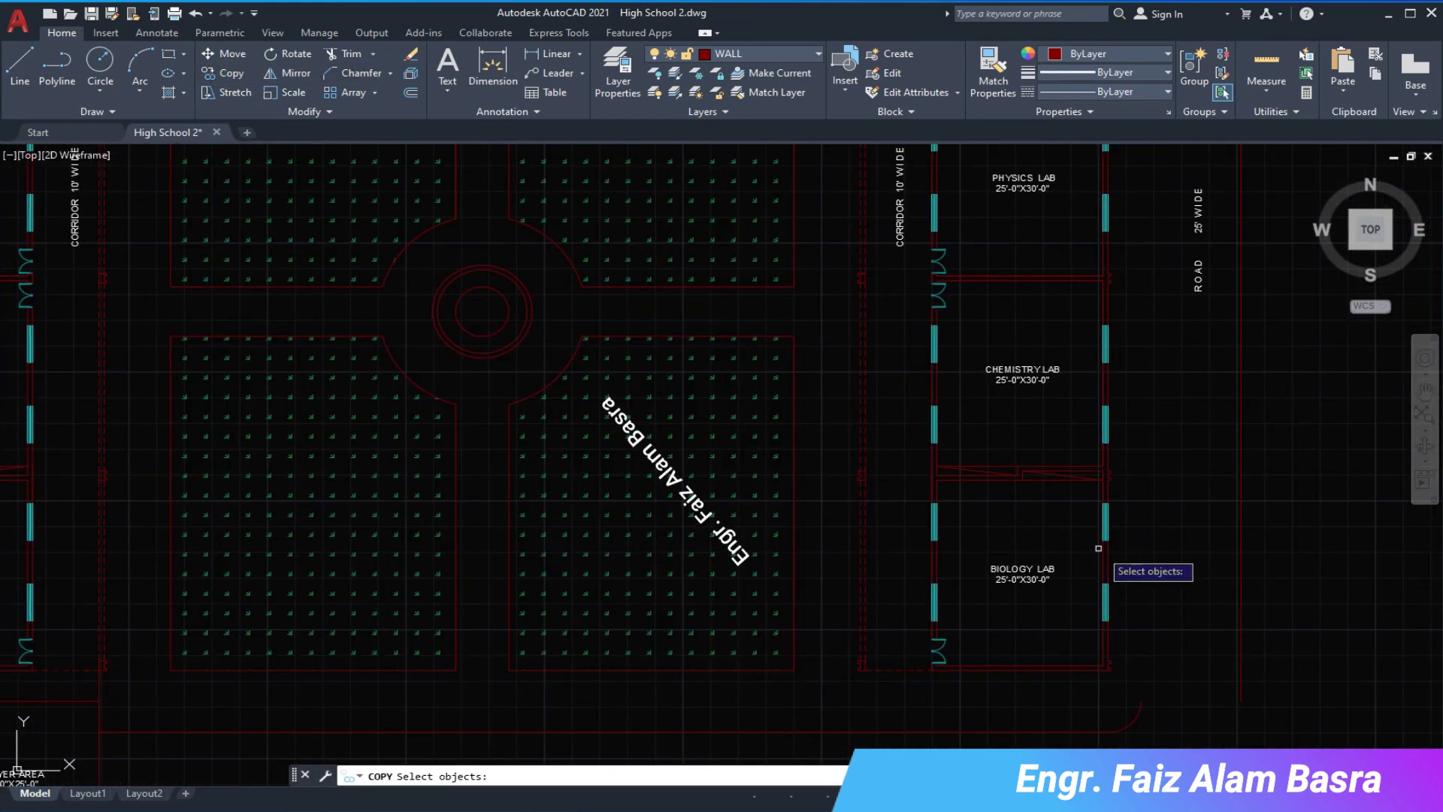
scroll(1105, 512, up, 2)
click(1079, 470)
click(1134, 686)
key(Return)
scroll(752, 541, down, 2)
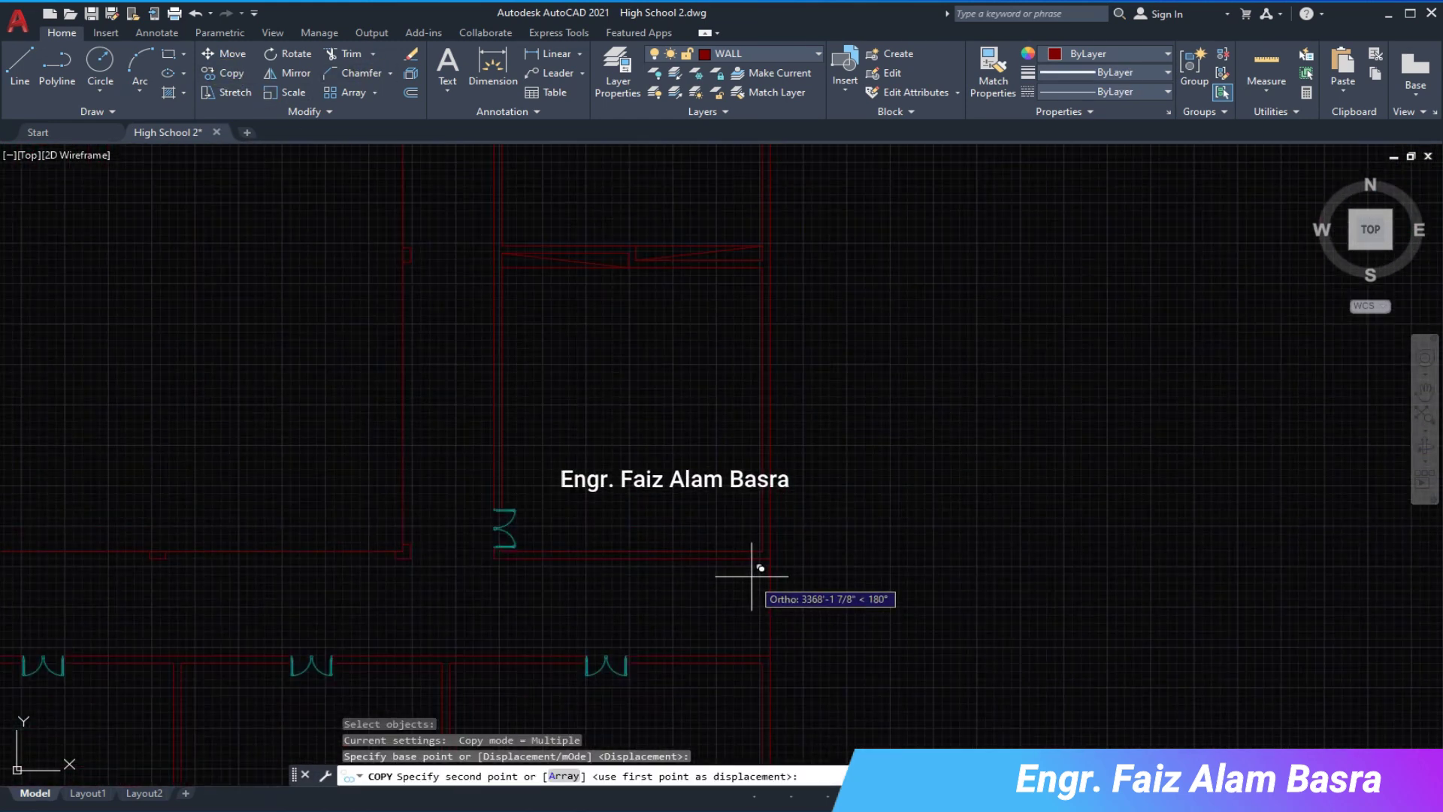
click(804, 559)
key(Escape)
scroll(781, 556, down, 1)
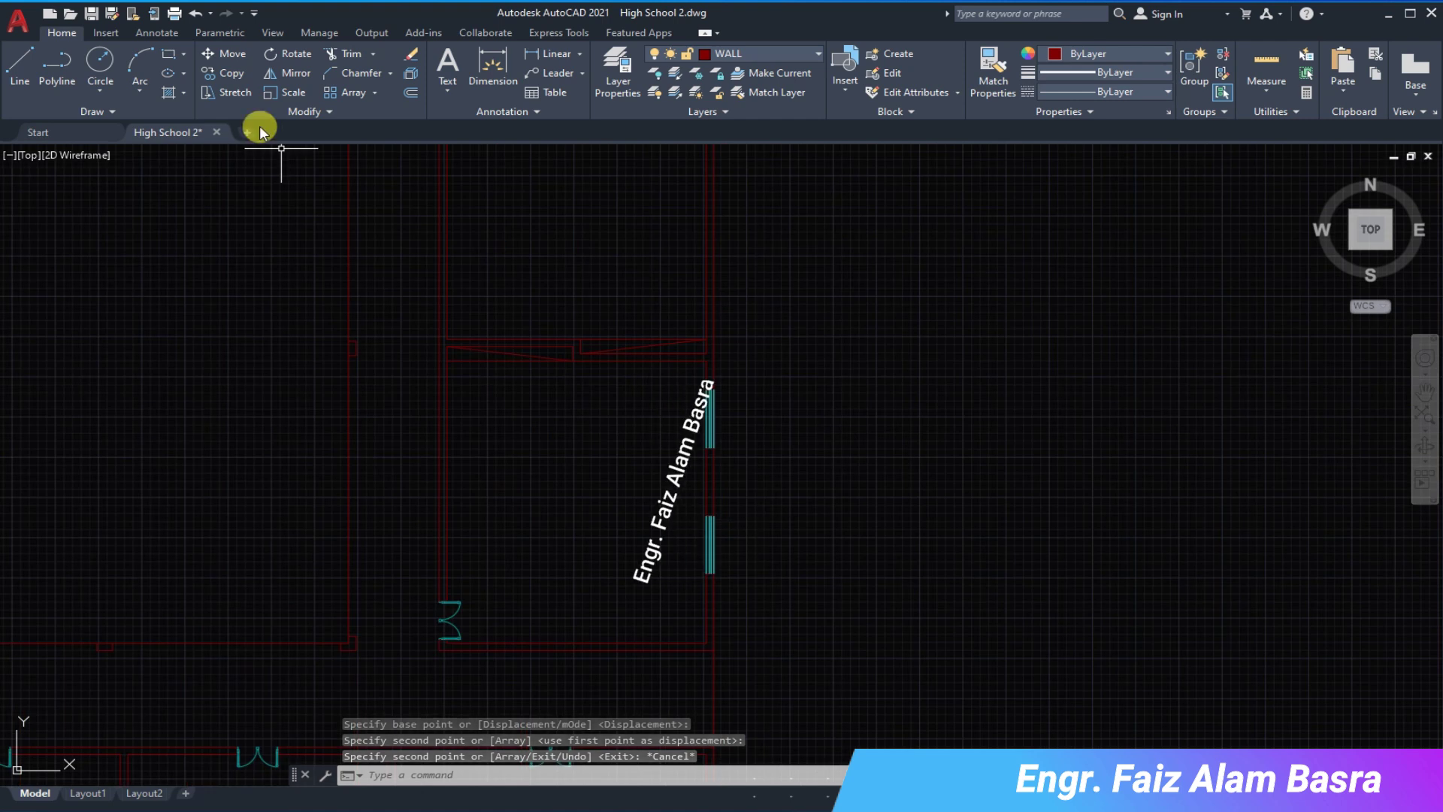
click(203, 76)
- Abandon the pending window copy and a stray line command
click(669, 382)
click(849, 610)
key(Return)
key(Escape)
scroll(674, 445, up, 2)
text(l)
key(Return)
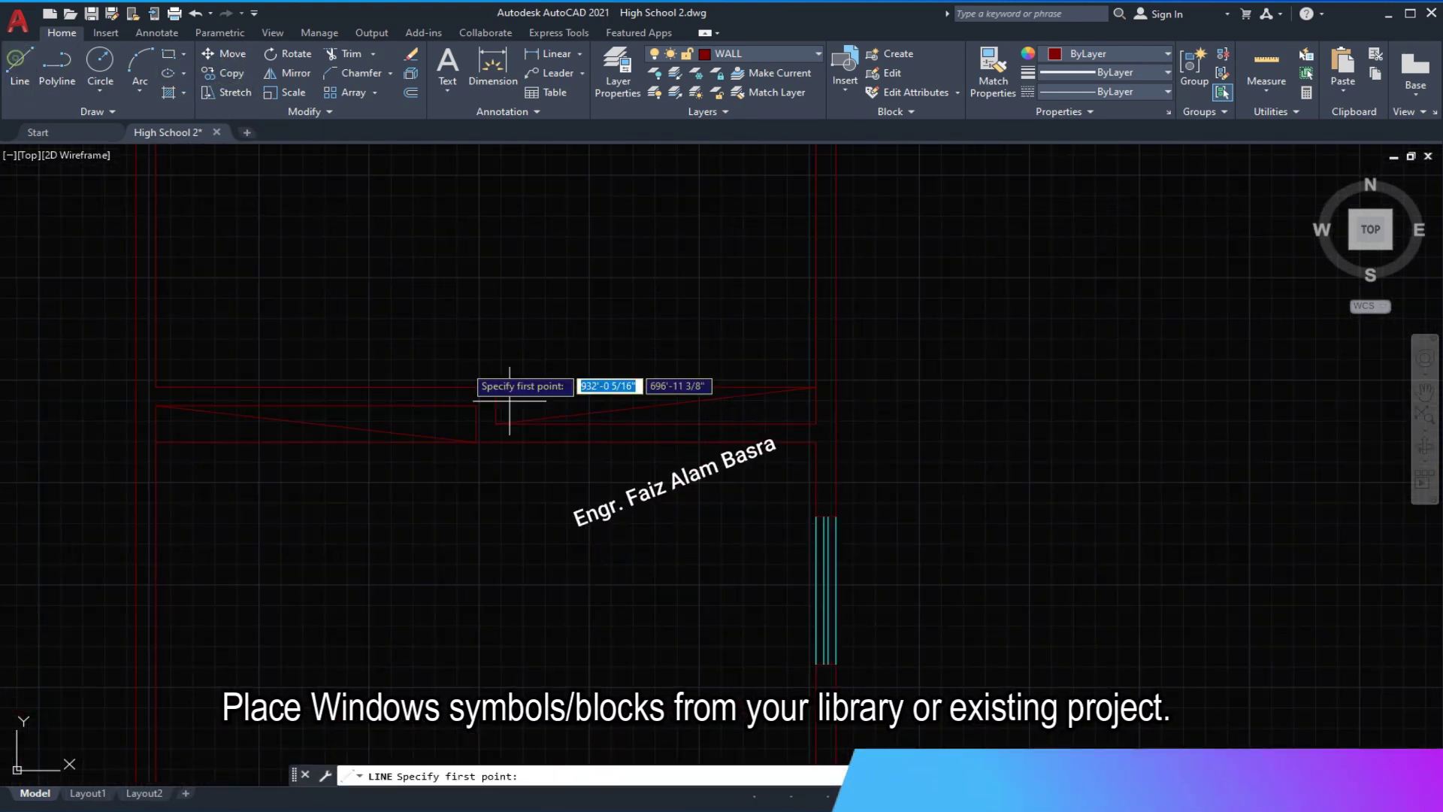
scroll(526, 406, up, 2)
key(Escape)
scroll(531, 283, down, 2)
- Mirror the window group keeping originals, then undo the result
click(289, 73)
scroll(856, 421, up, 2)
click(857, 425)
click(922, 628)
key(Return)
scroll(819, 388, up, 2)
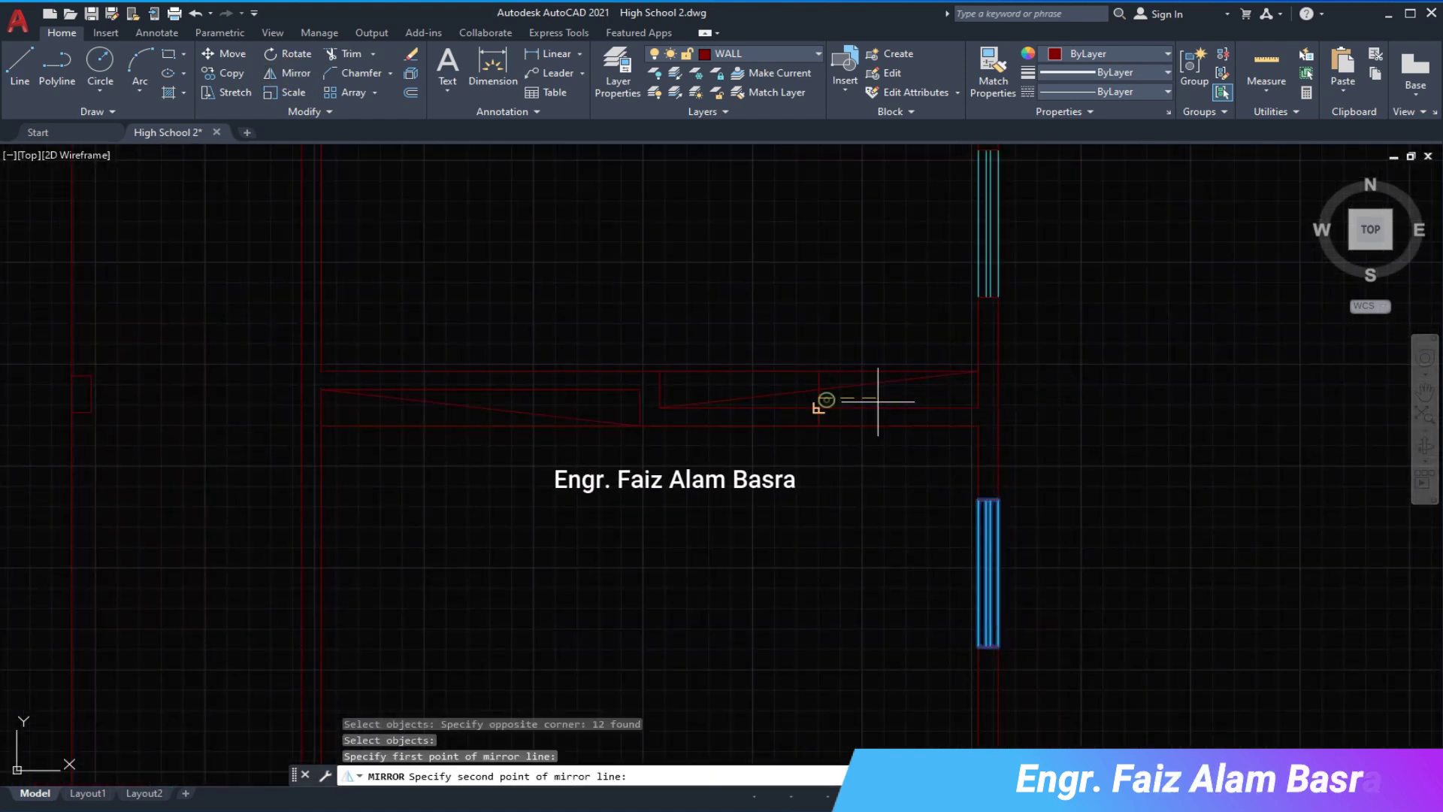
click(898, 399)
key(Return)
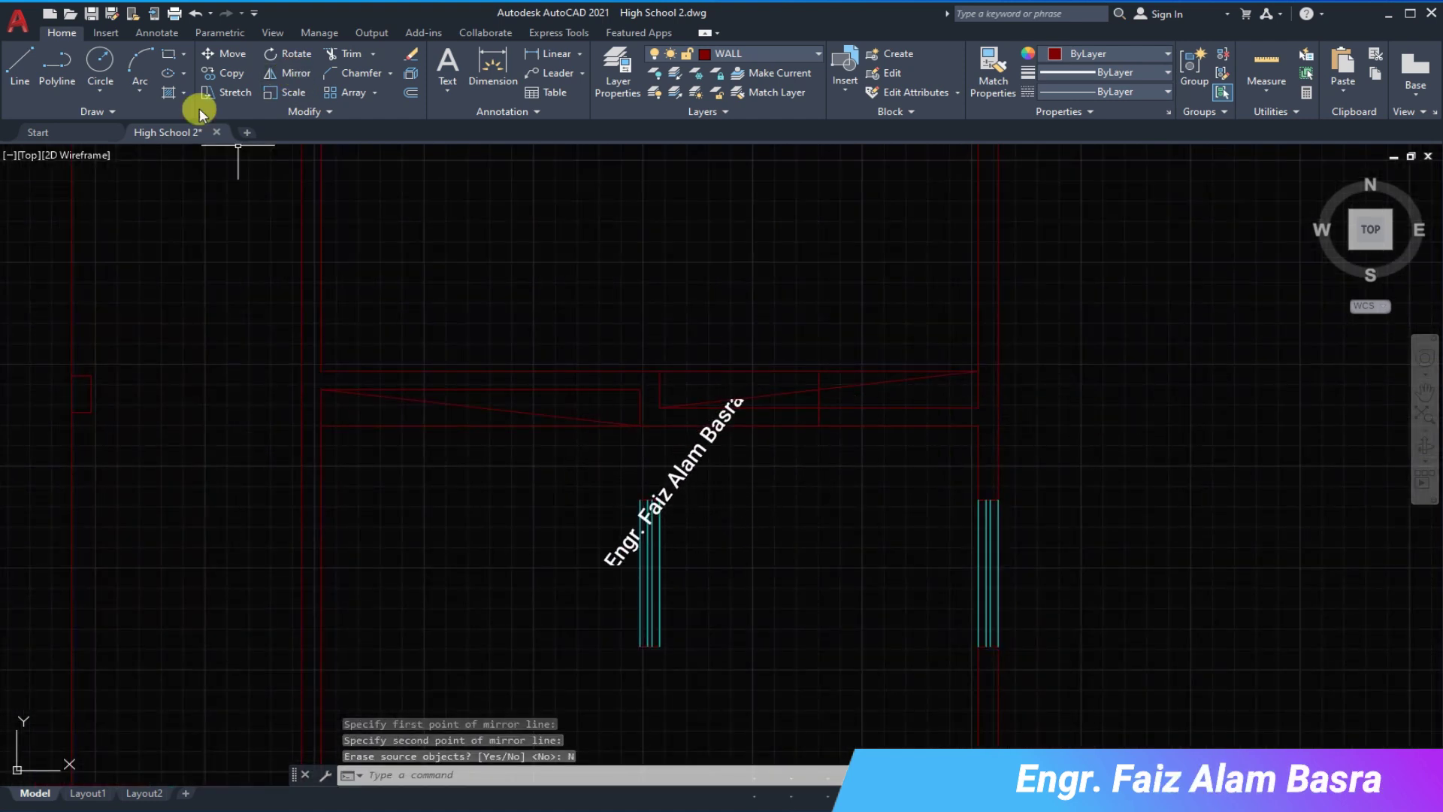
key(ctrl+z)
- Mirror the boxed windows again, keeping the originals
scroll(499, 312, down, 2)
click(289, 73)
click(579, 351)
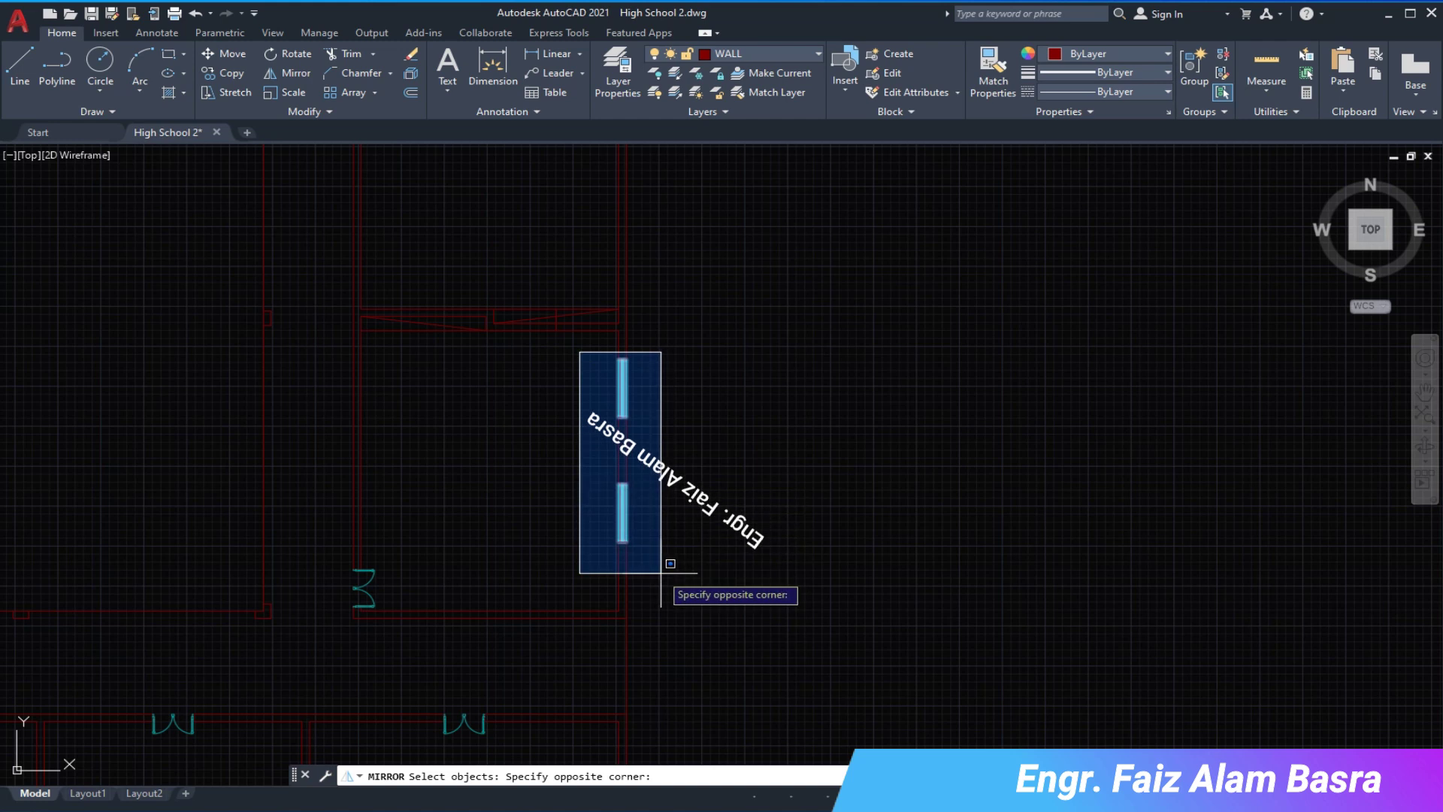
click(660, 573)
key(Return)
scroll(577, 348, up, 4)
key(Return)
scroll(1073, 205, down, 2)
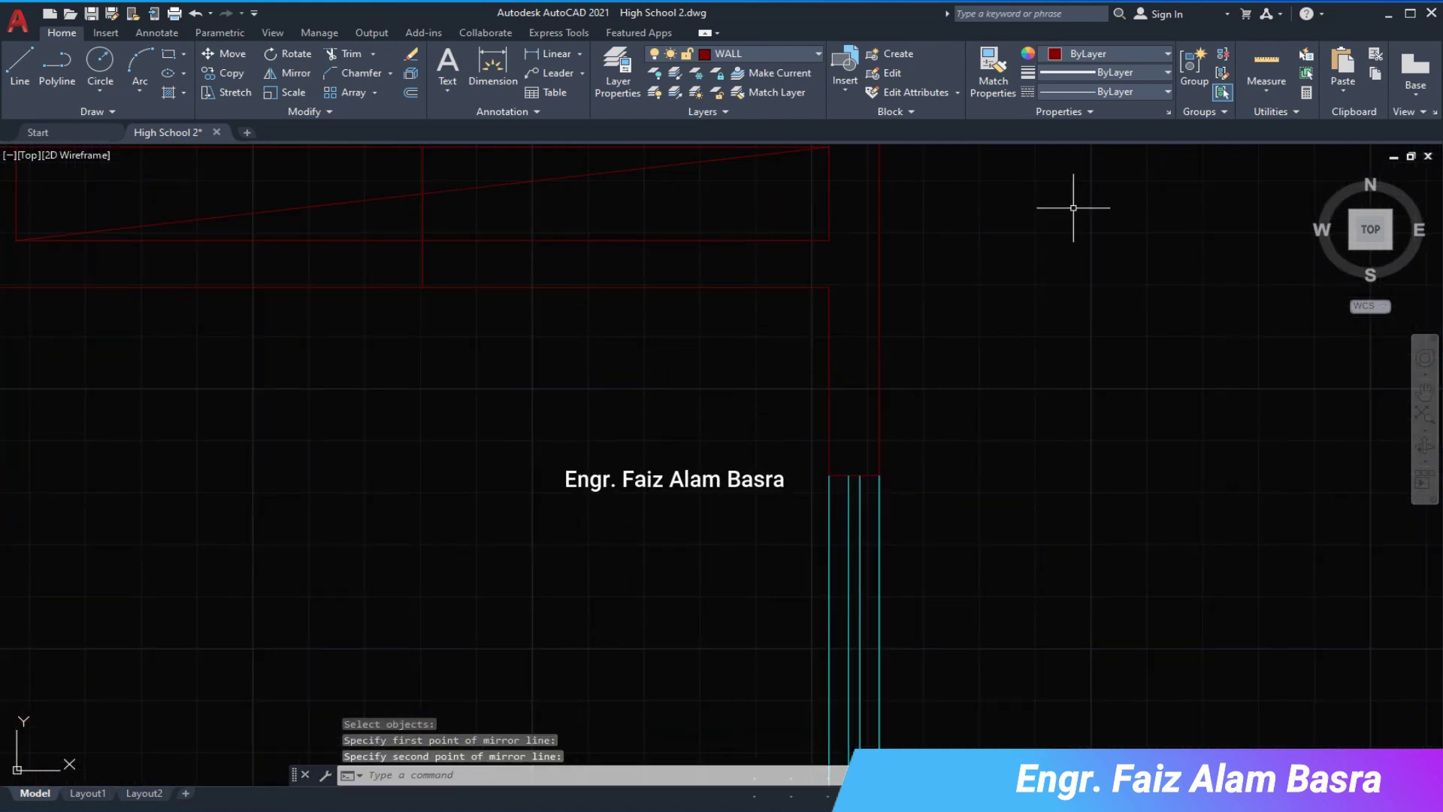
scroll(752, 413, up, 3)
scroll(833, 258, up, 2)
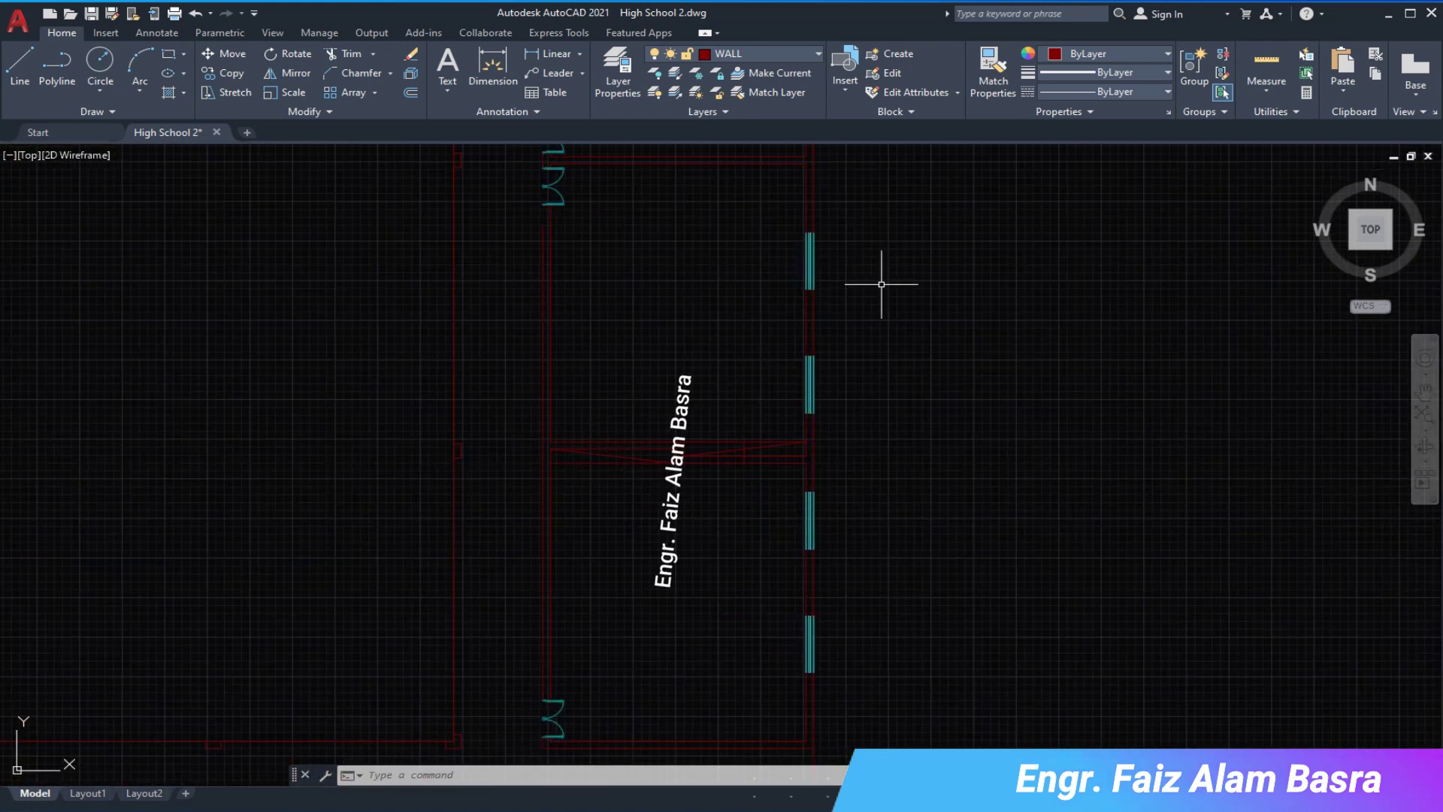
scroll(677, 344, down, 2)
scroll(724, 354, up, 3)
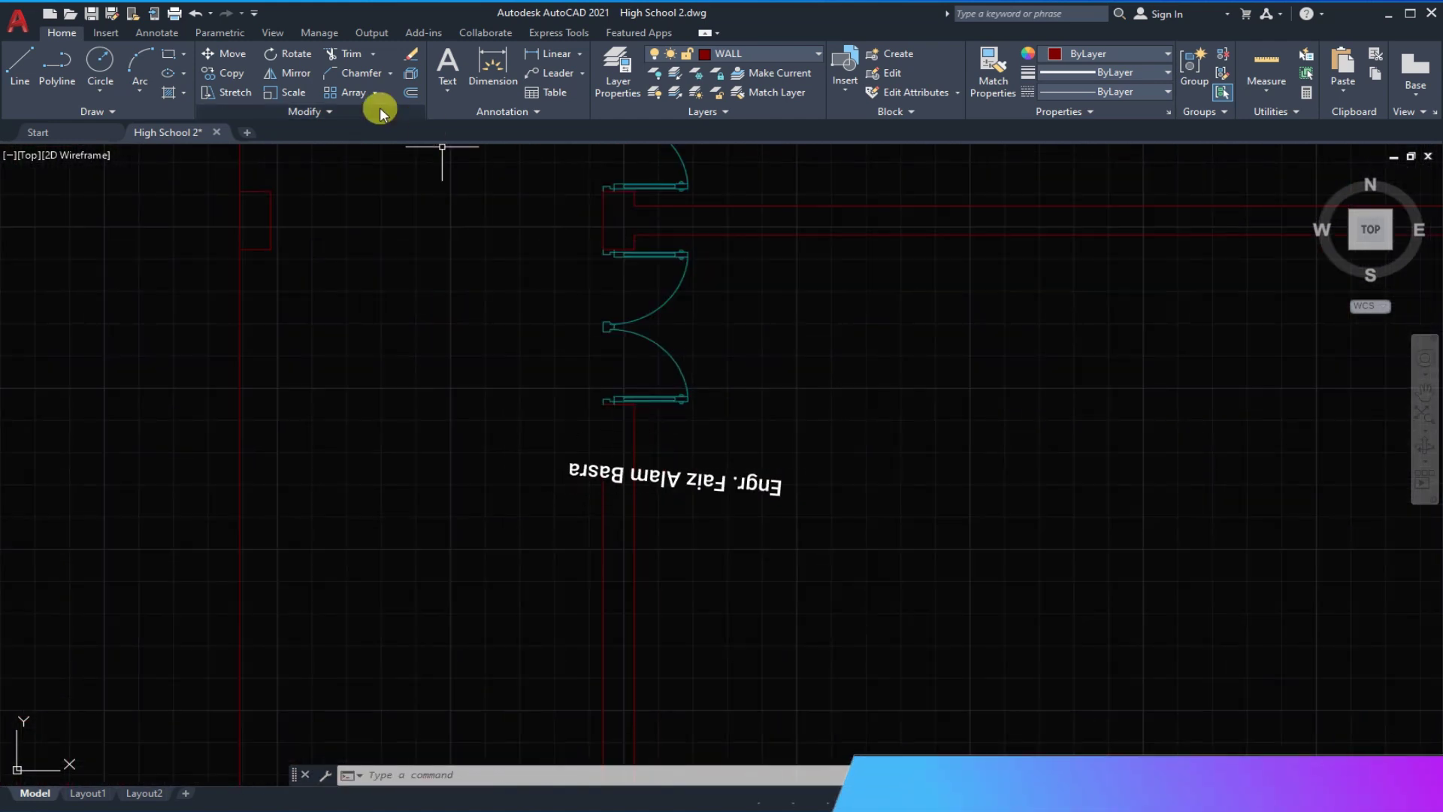
- Run the Extend tool on a line near the windows
click(375, 54)
click(353, 90)
scroll(586, 496, down, 2)
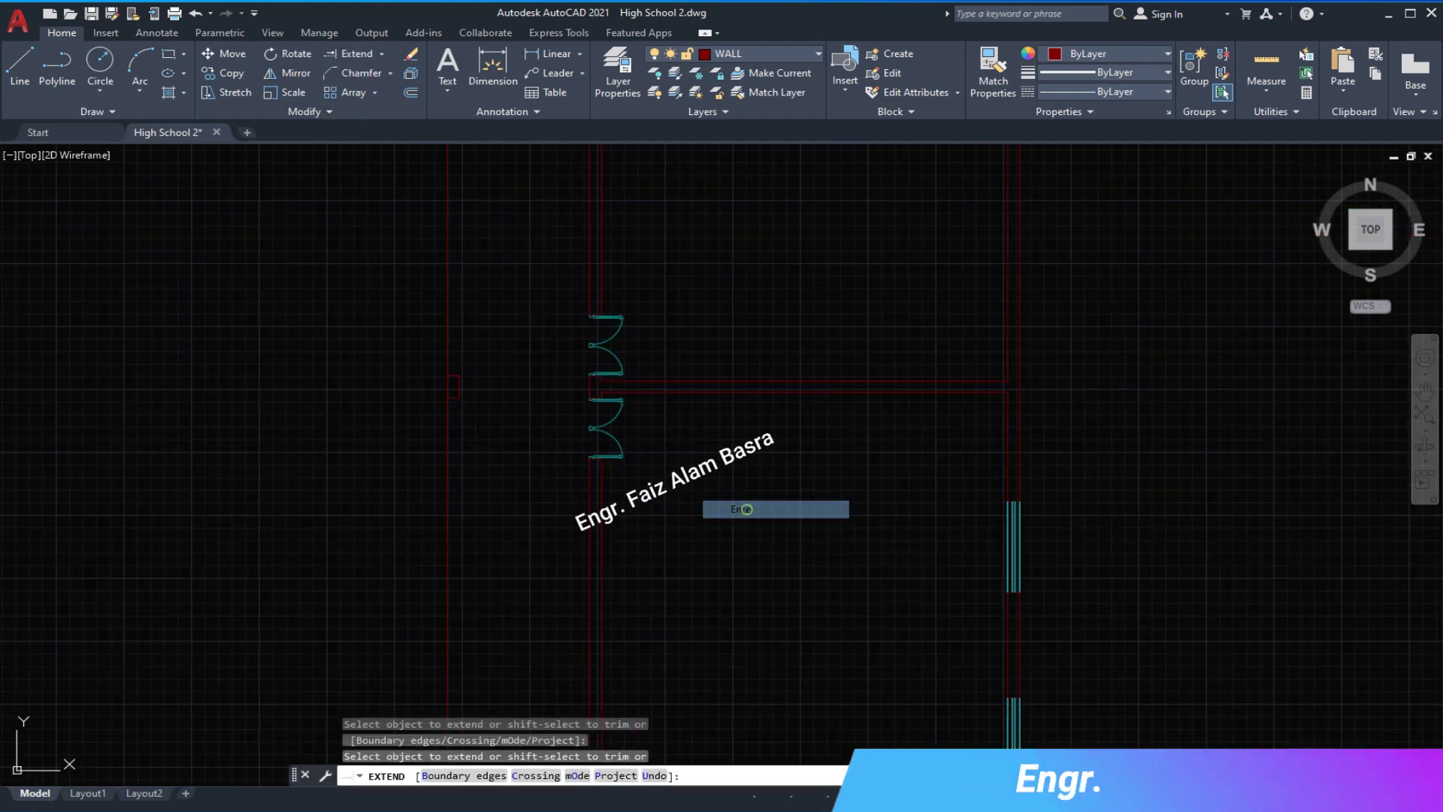
click(746, 508)
scroll(759, 330, down, 2)
scroll(729, 289, up, 2)
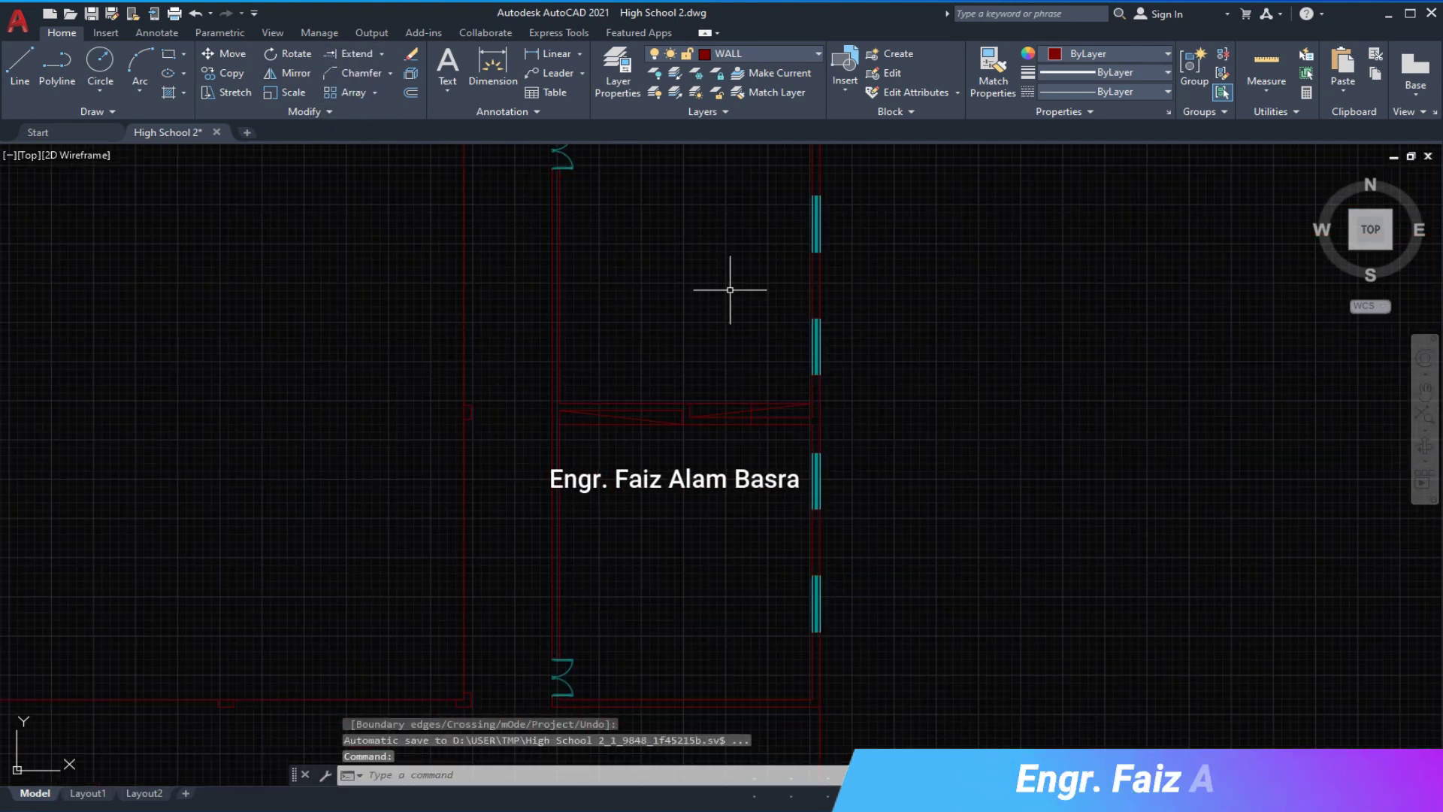
- Begin mirroring the upper and lower windows, then cancel it
click(289, 72)
click(852, 380)
click(789, 441)
click(843, 640)
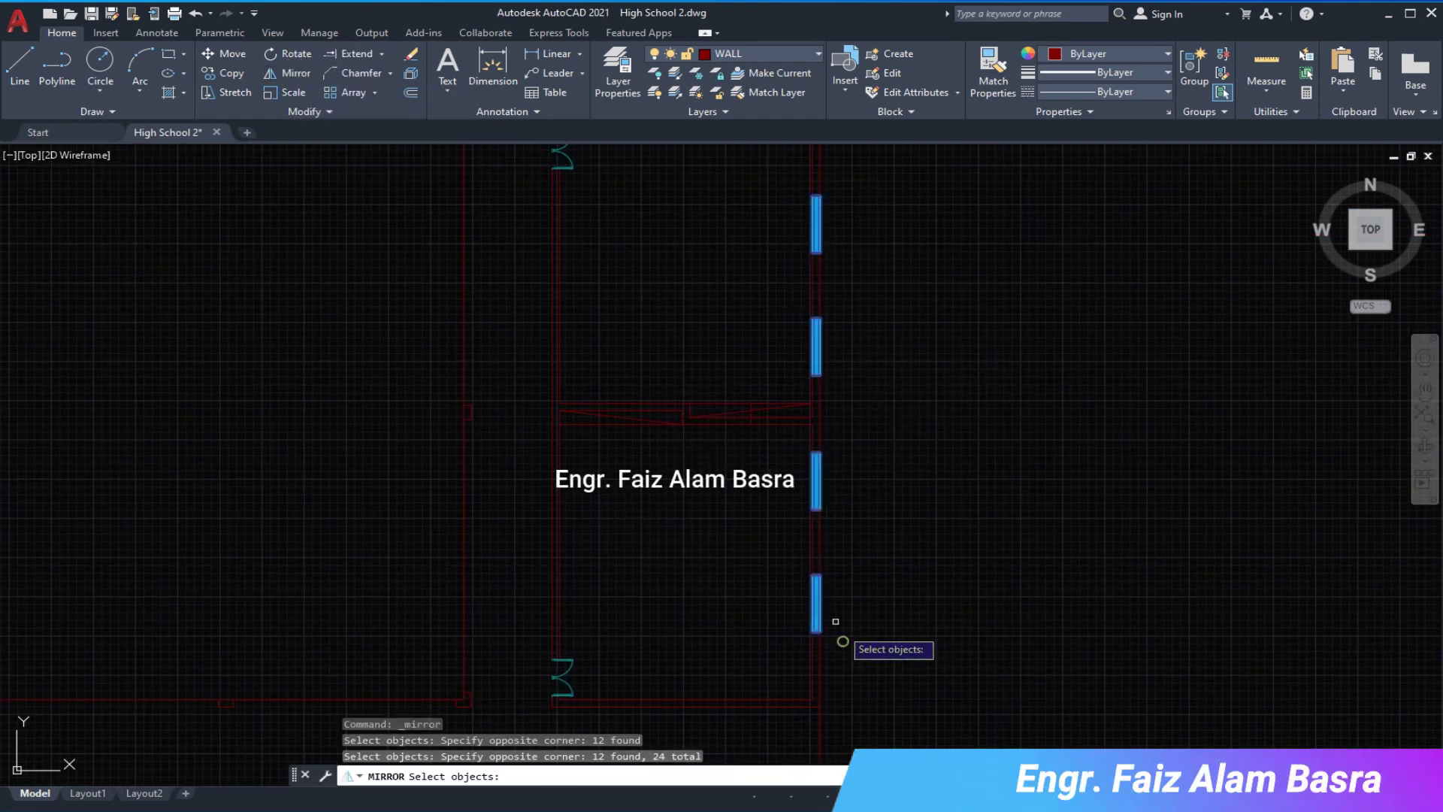
scroll(684, 405, up, 2)
scroll(666, 391, up, 2)
click(670, 393)
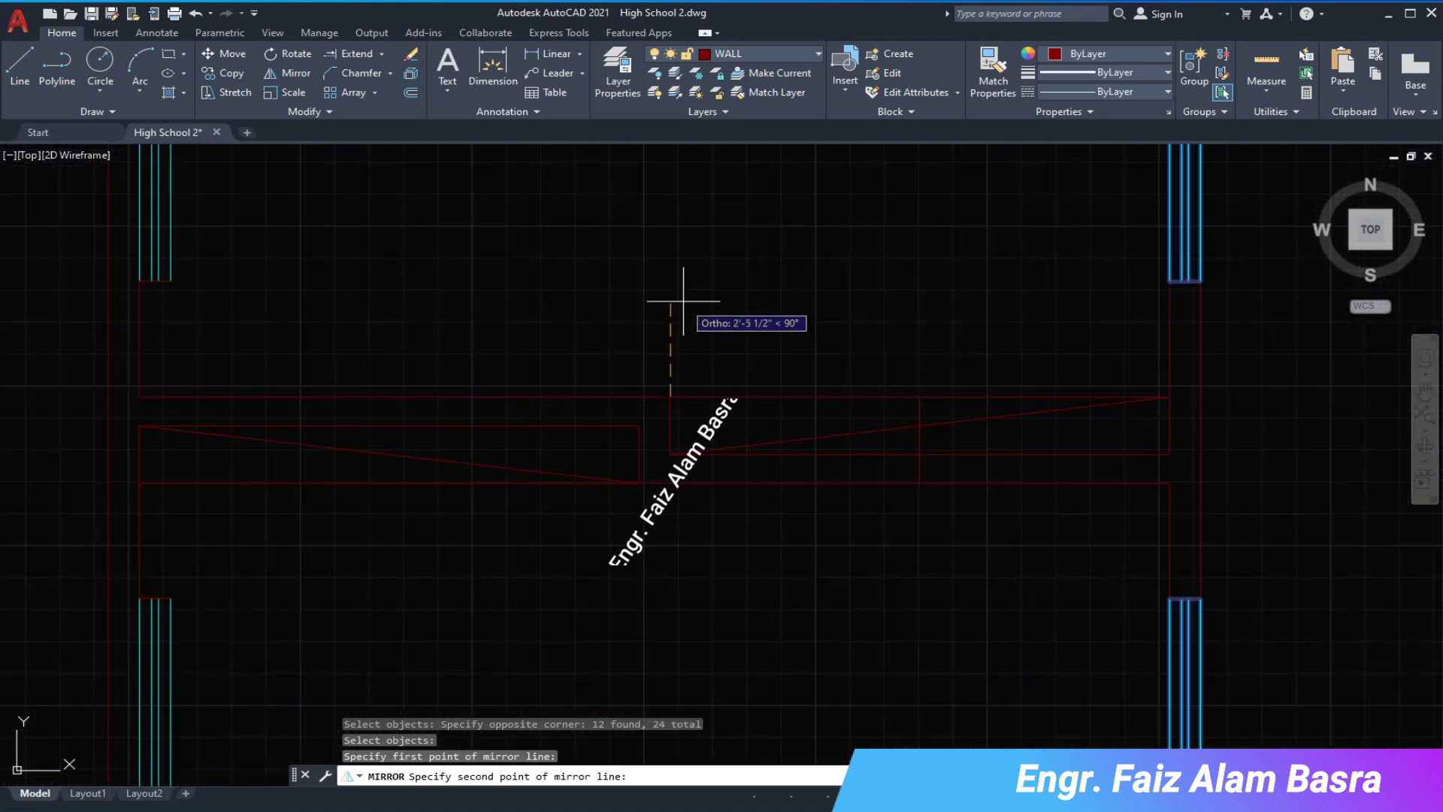
key(Escape)
- Start a line and end it without drawing
scroll(644, 430, up, 2)
click(20, 66)
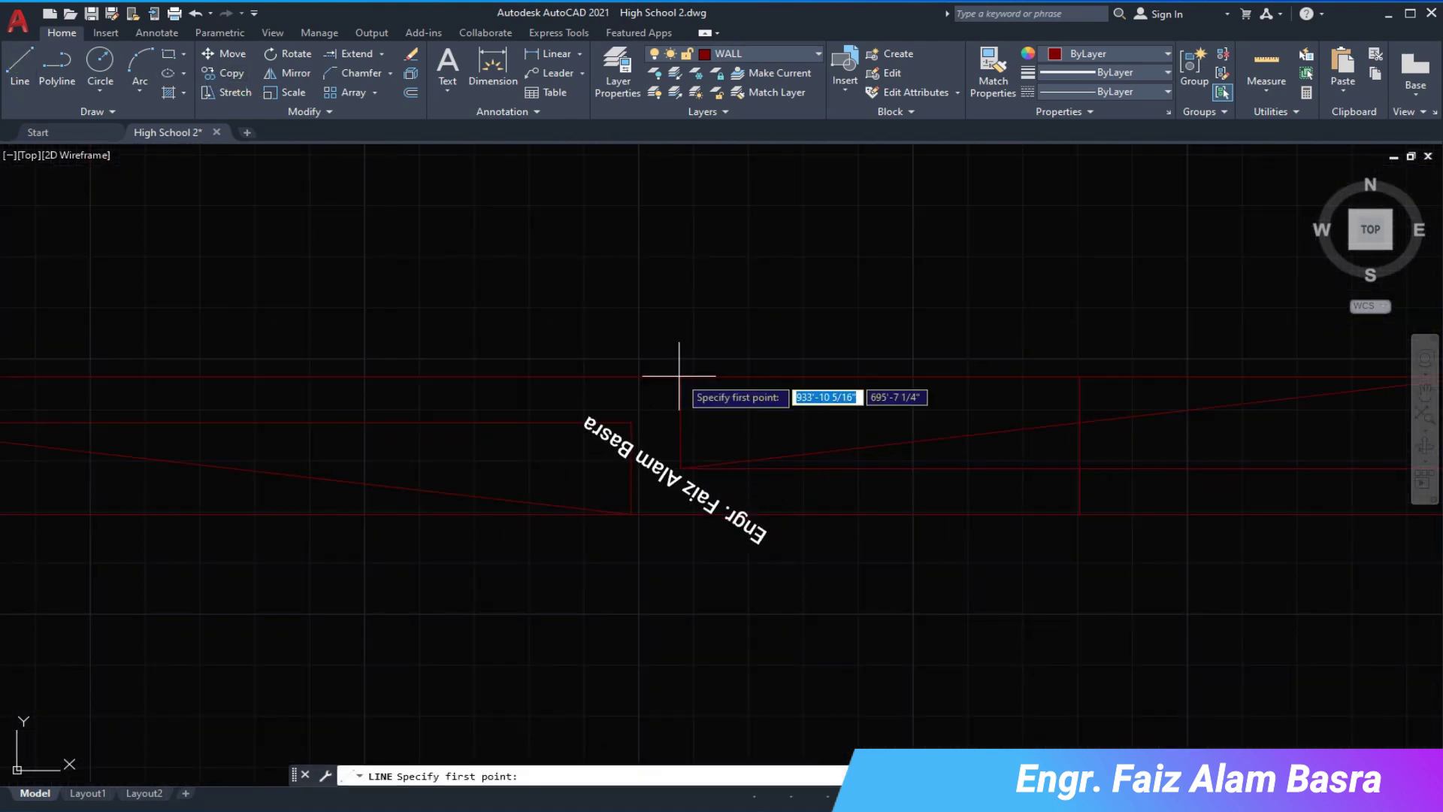
right_click(645, 423)
click(728, 435)
scroll(763, 278, down, 3)
scroll(754, 277, down, 2)
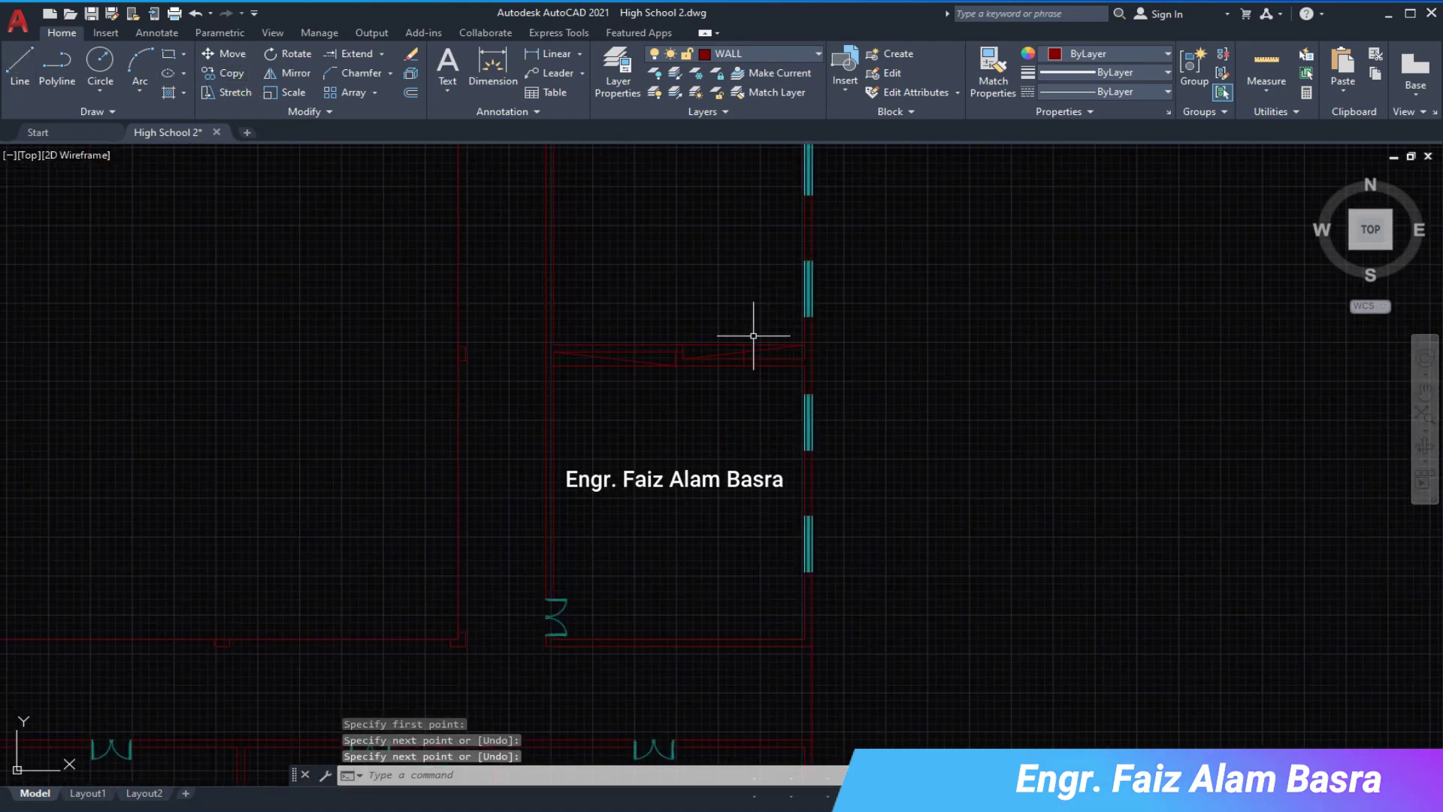
- Mirror the upper and lower windows across the wall, keeping the originals
click(290, 73)
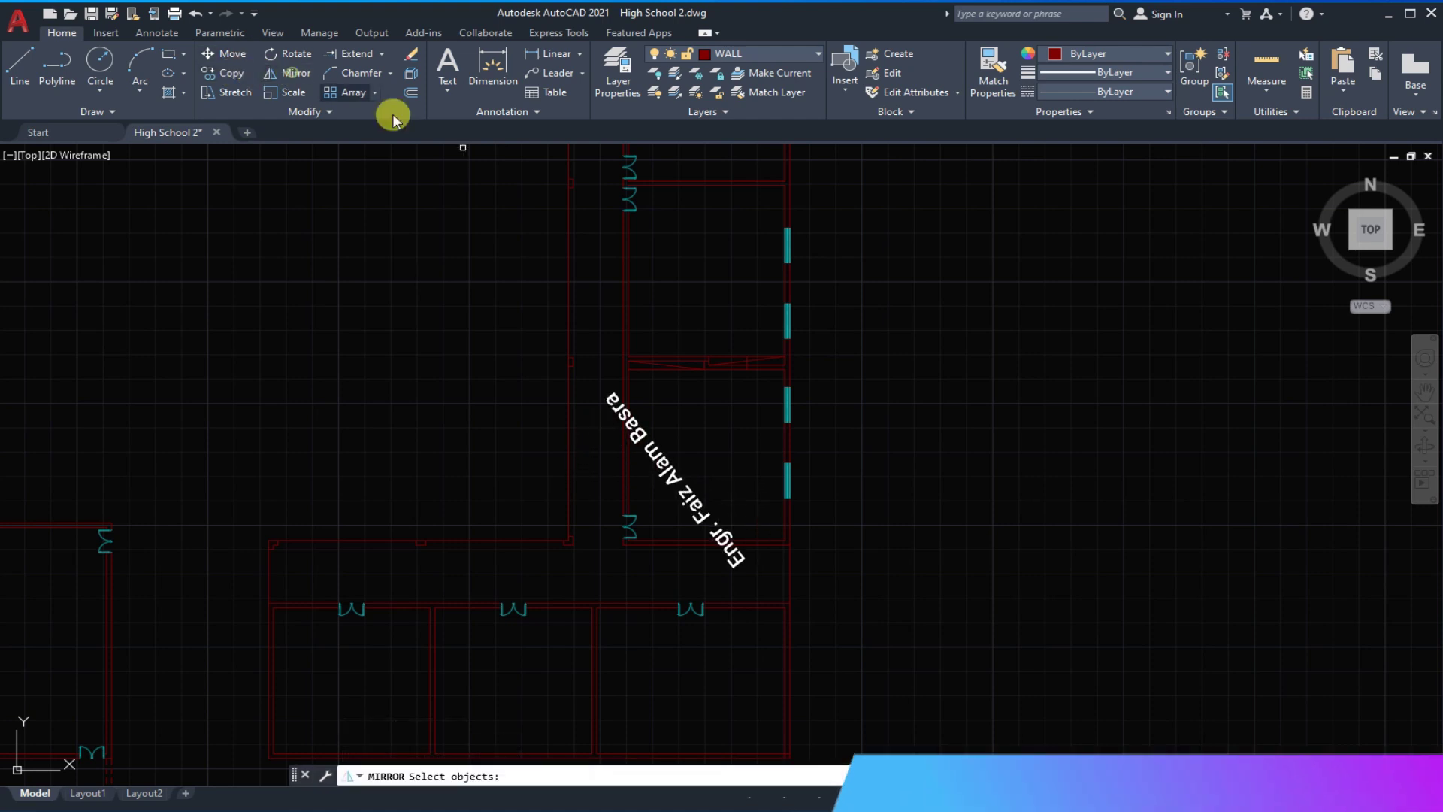
click(813, 339)
click(809, 505)
key(Return)
scroll(741, 380, up, 5)
click(669, 274)
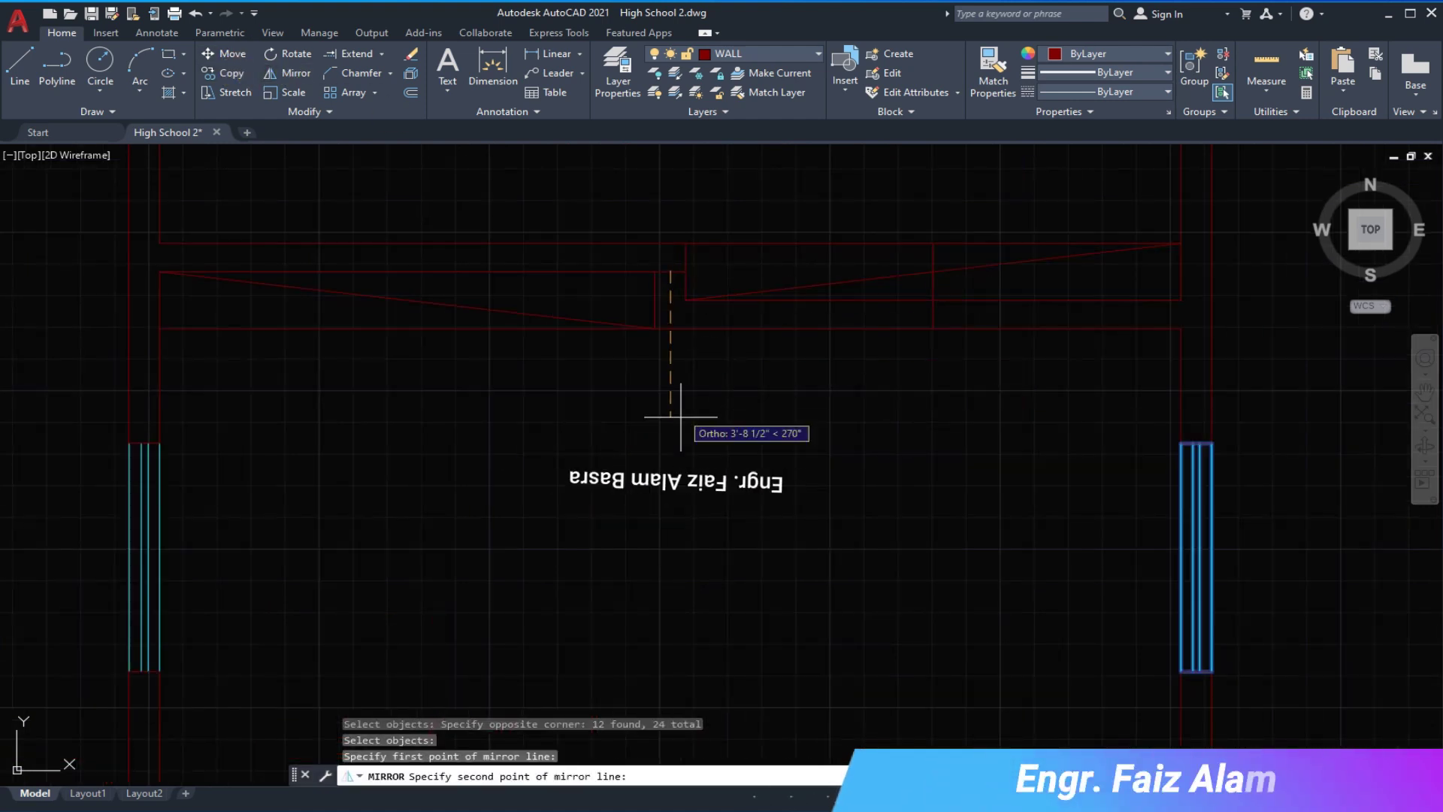
click(724, 487)
scroll(601, 414, down, 5)
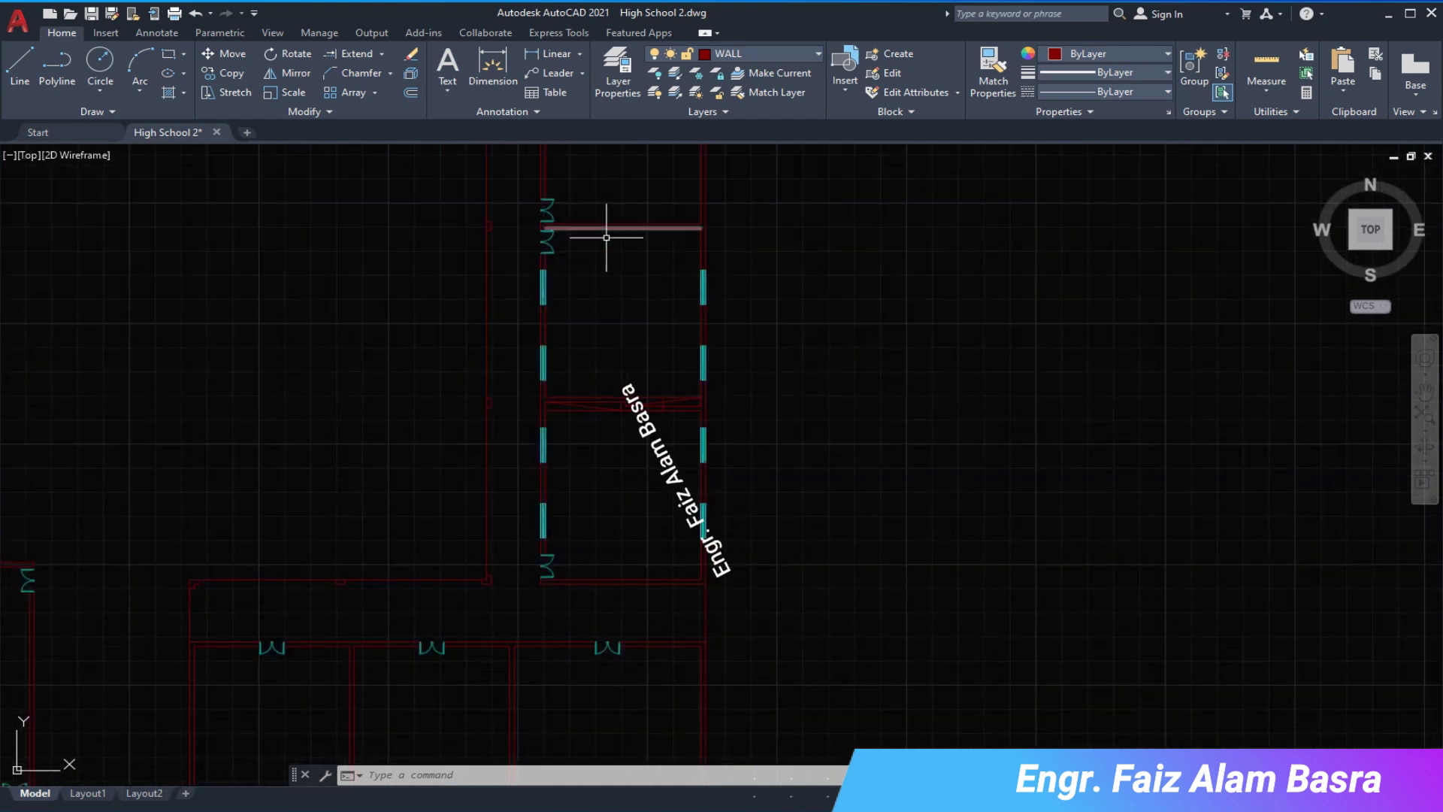
- Mirror four window blocks on the wall, keeping the originals
drag(521, 264, 763, 392)
click(738, 549)
click(288, 73)
scroll(556, 236, up, 5)
click(556, 237)
click(531, 296)
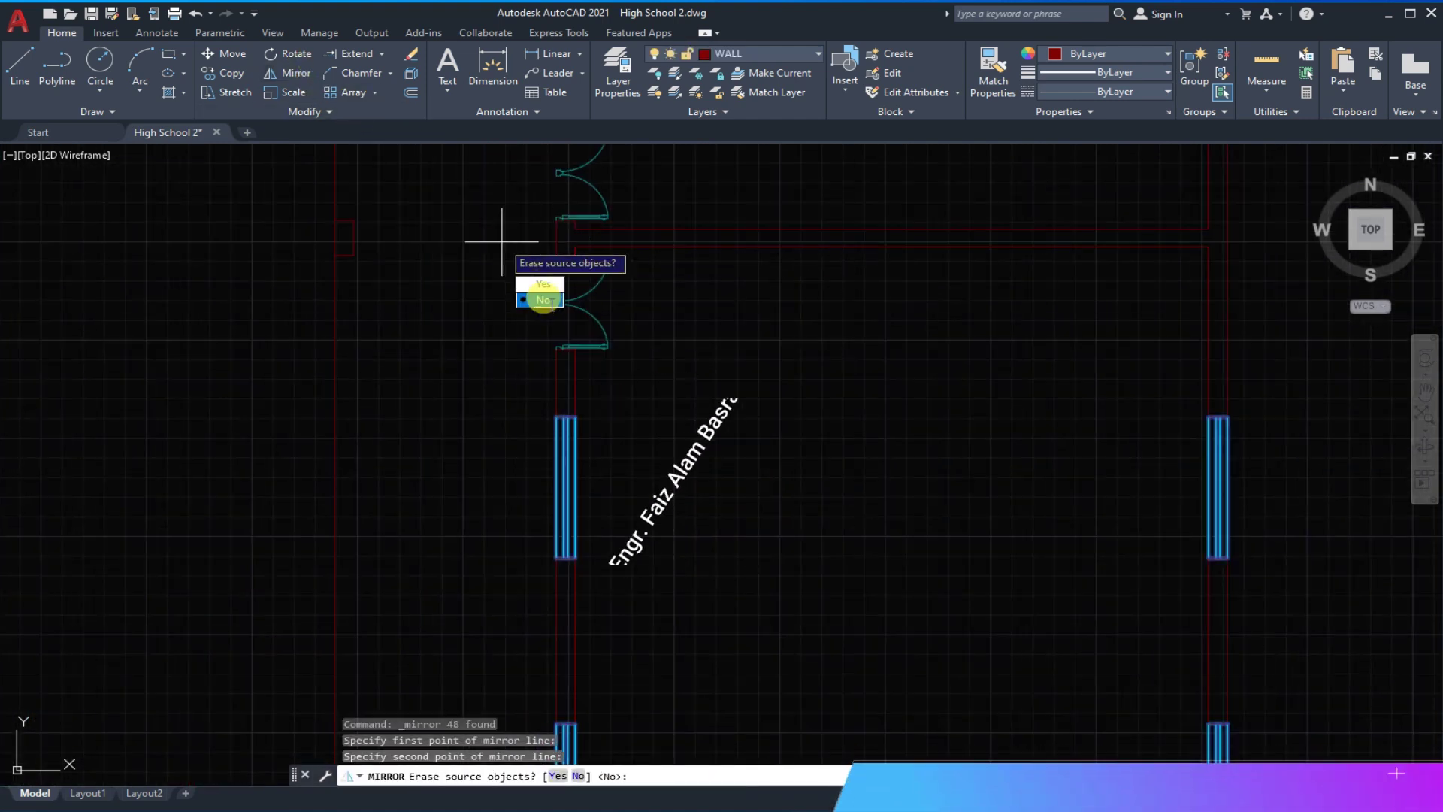
key(Return)
scroll(490, 345, down, 3)
scroll(534, 294, down, 1)
scroll(534, 294, up, 4)
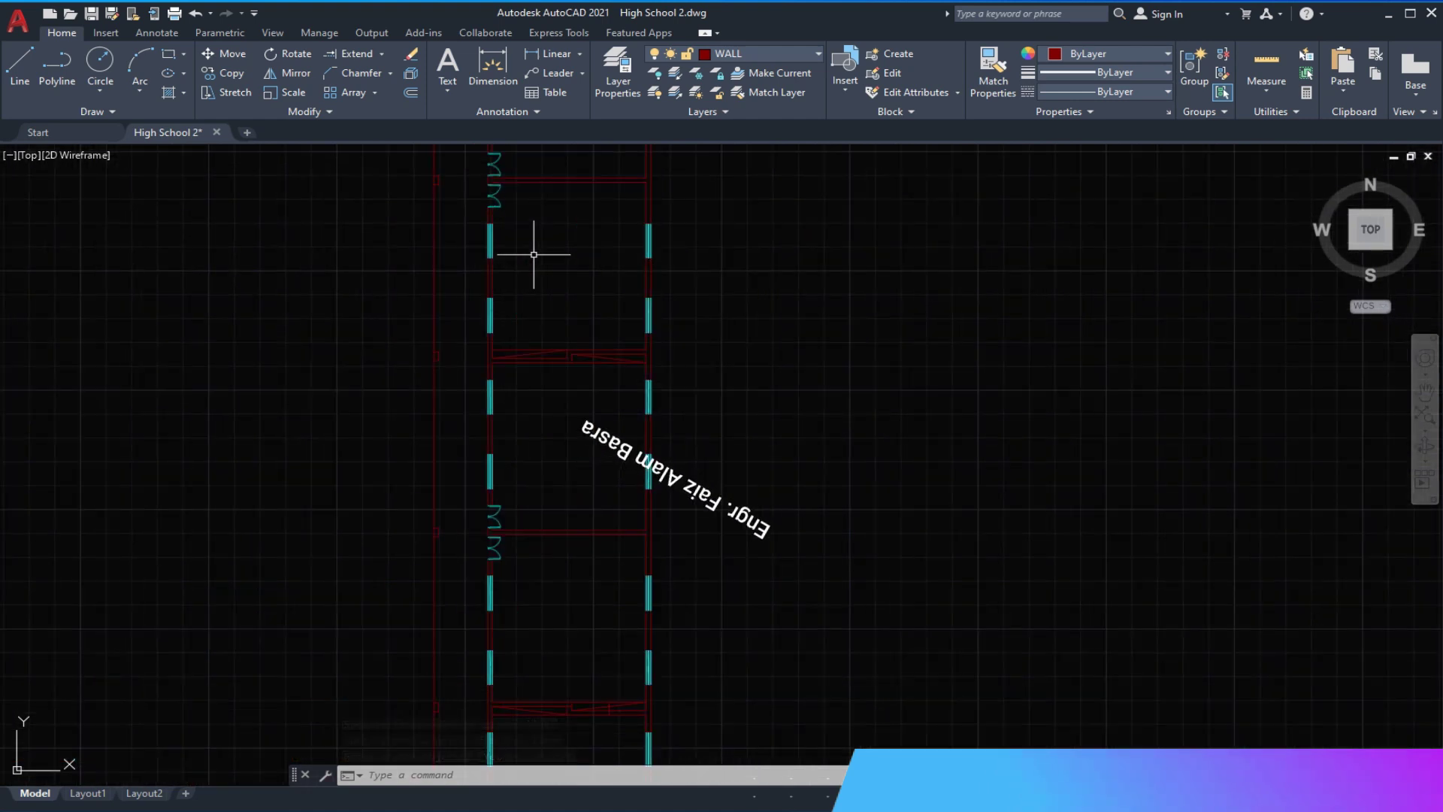
- Select the upper windows and door symbols for mirroring
click(293, 81)
click(467, 216)
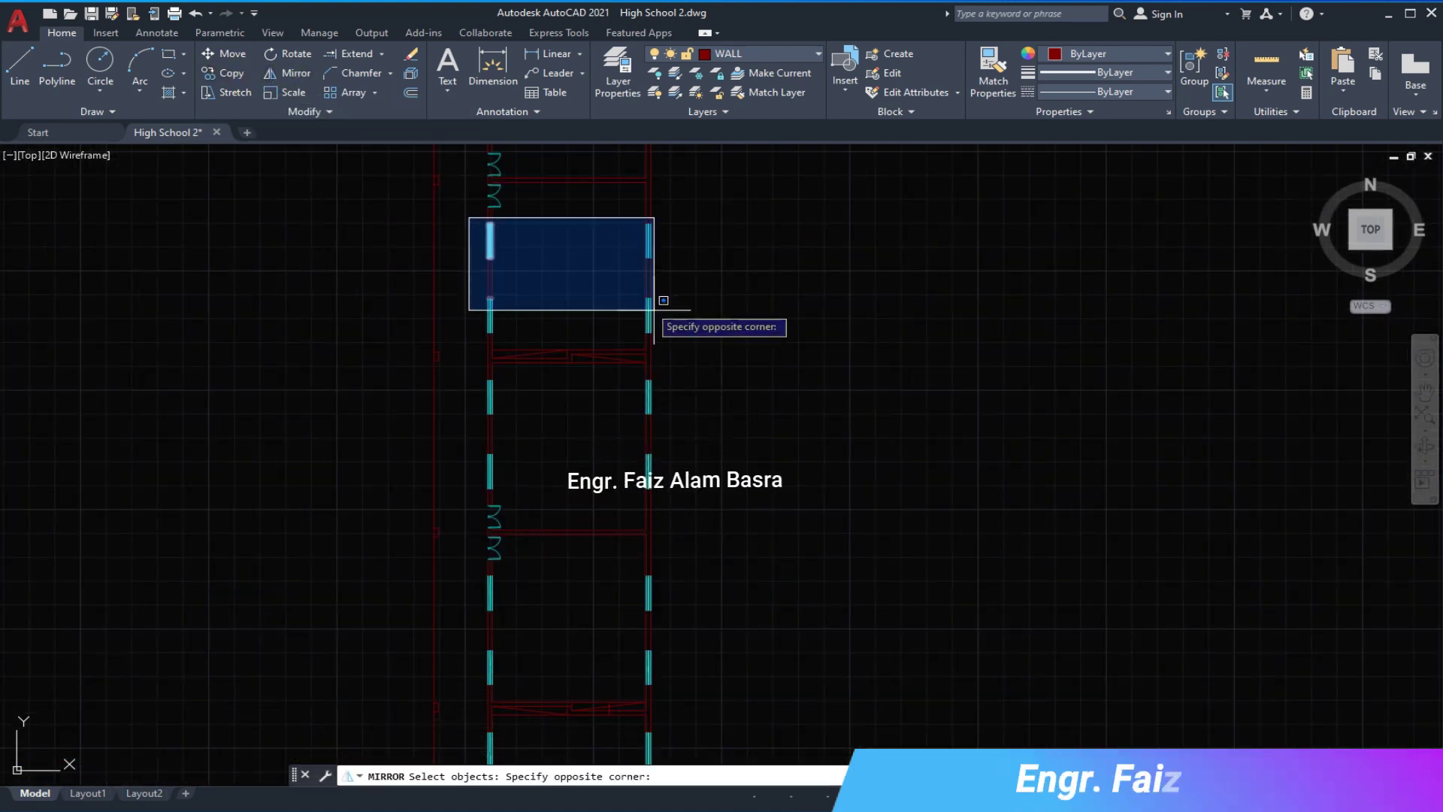
click(656, 367)
click(690, 487)
scroll(689, 493, down, 3)
scroll(703, 542, up, 5)
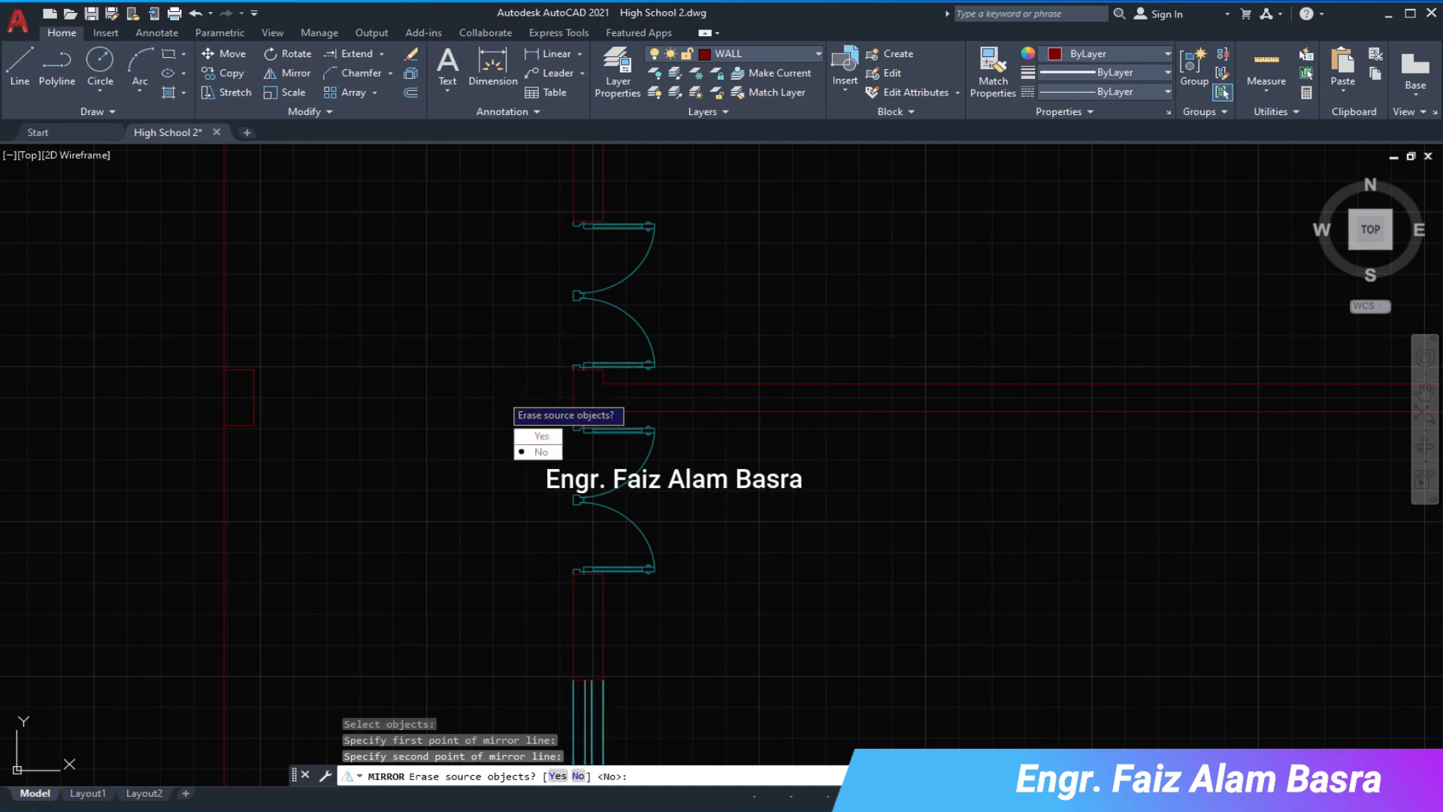
key(Return)
scroll(516, 418, down, 3)
scroll(515, 418, up, 2)
scroll(499, 258, up, 2)
- Mirror the wall's window and door blocks onto the opposite parallel wall
click(448, 220)
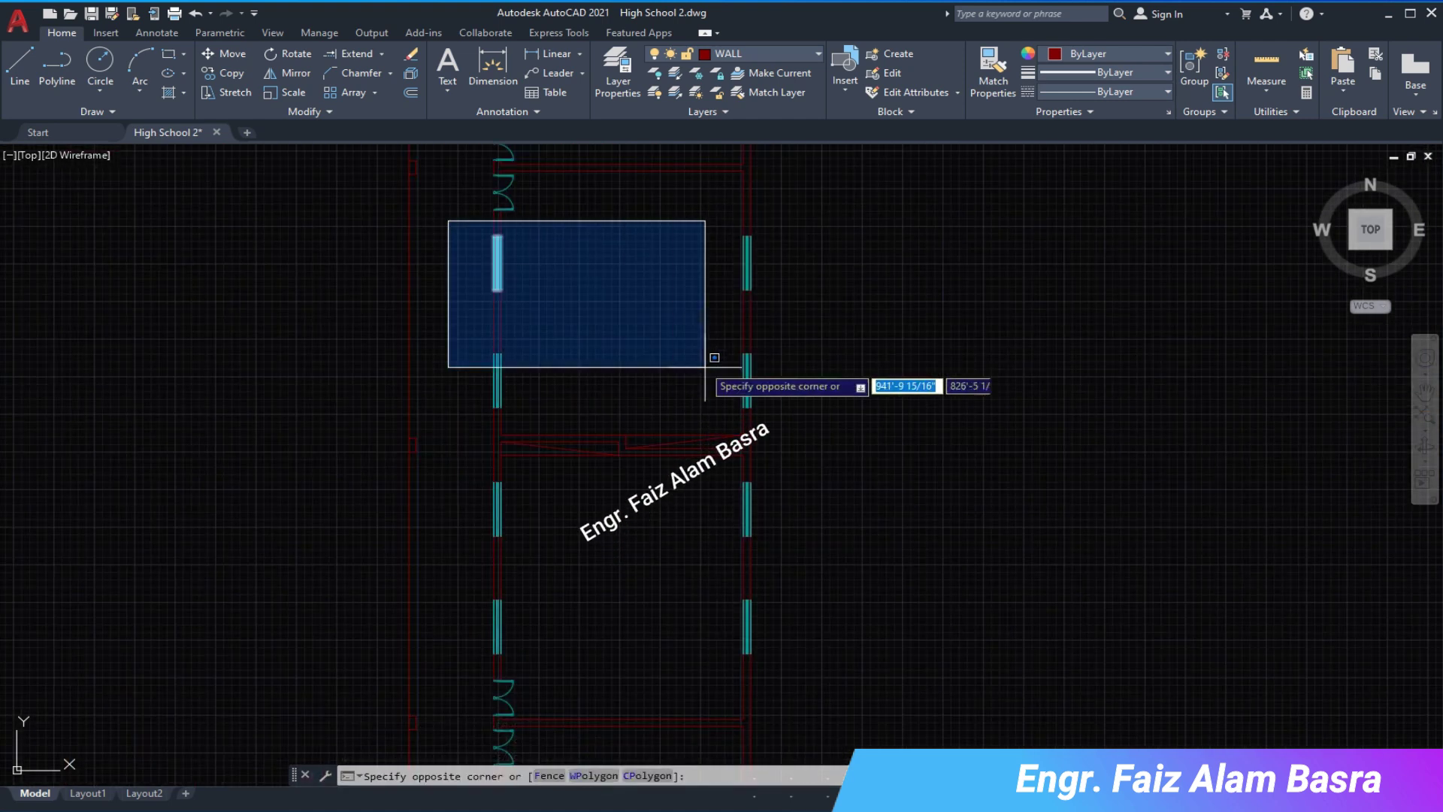
click(705, 366)
click(455, 473)
click(789, 654)
click(289, 73)
scroll(527, 294, down, 2)
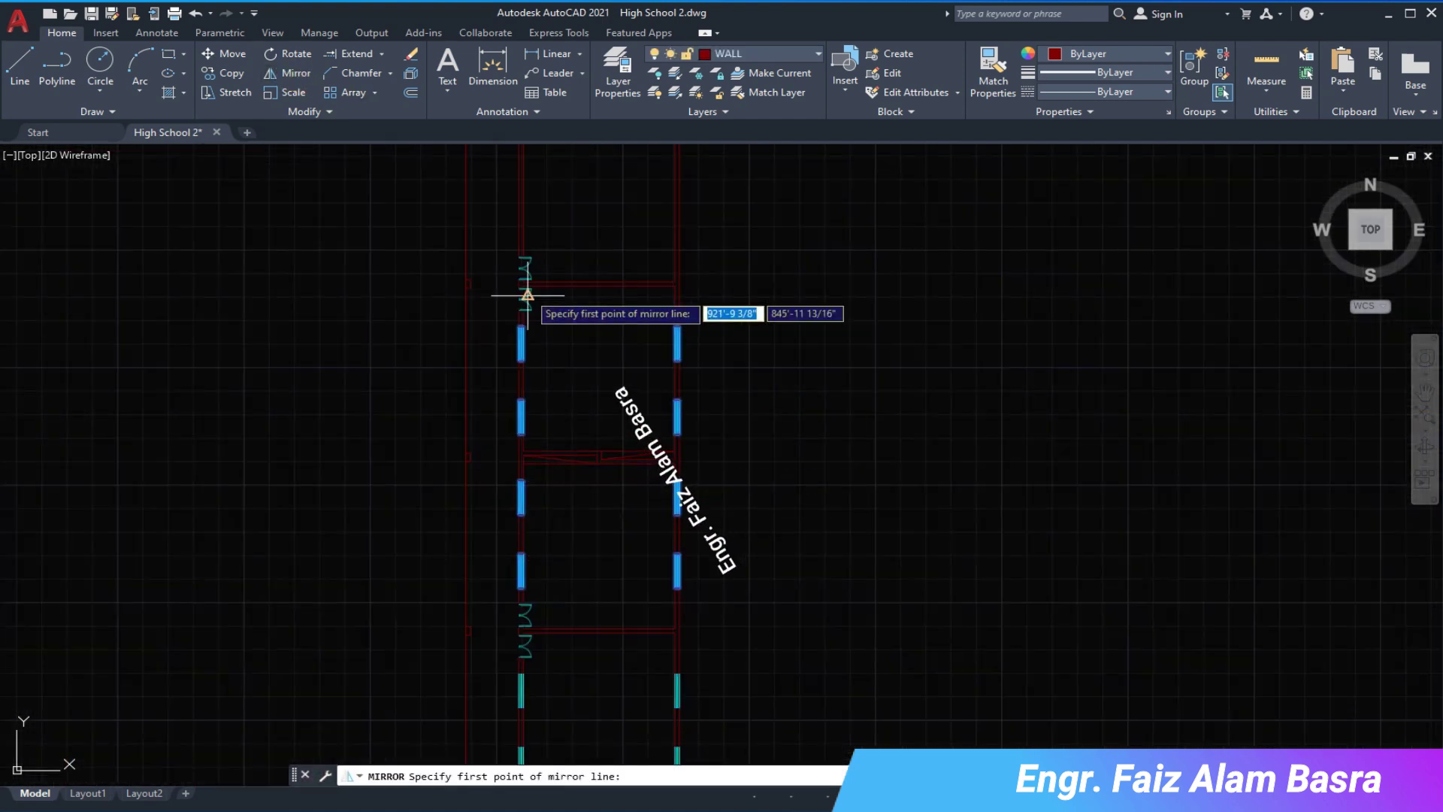
scroll(527, 295, up, 2)
click(525, 296)
click(432, 319)
scroll(479, 417, down, 3)
scroll(499, 338, up, 3)
- Copy two window symbols, setting the copy's base point
click(231, 72)
click(448, 265)
click(661, 384)
key(Return)
click(691, 394)
- Place the copied window pair to the right and rotate it 90° to lie horizontal
right_click(1064, 434)
click(1108, 447)
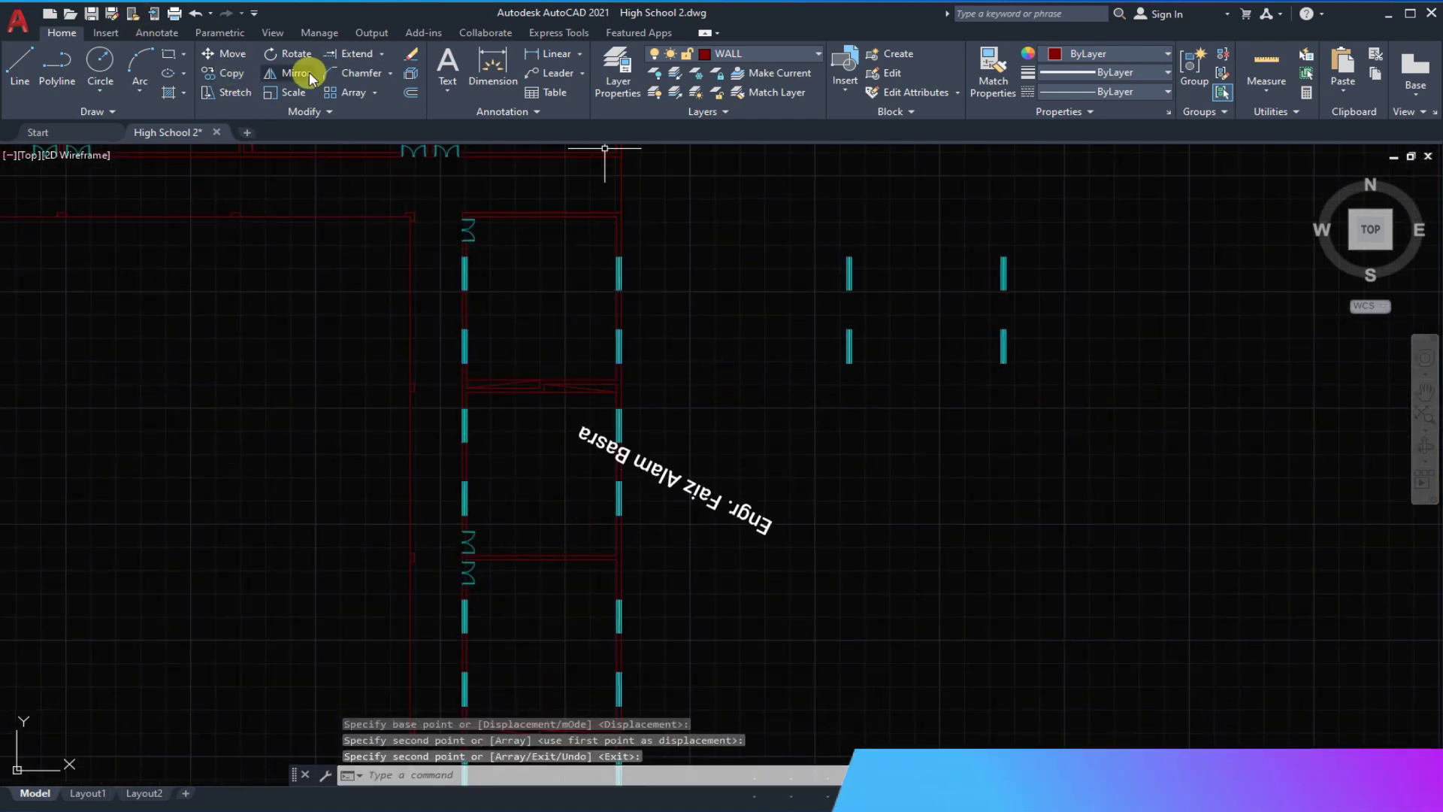
click(287, 54)
click(1143, 466)
click(786, 161)
key(Return)
click(926, 313)
click(917, 235)
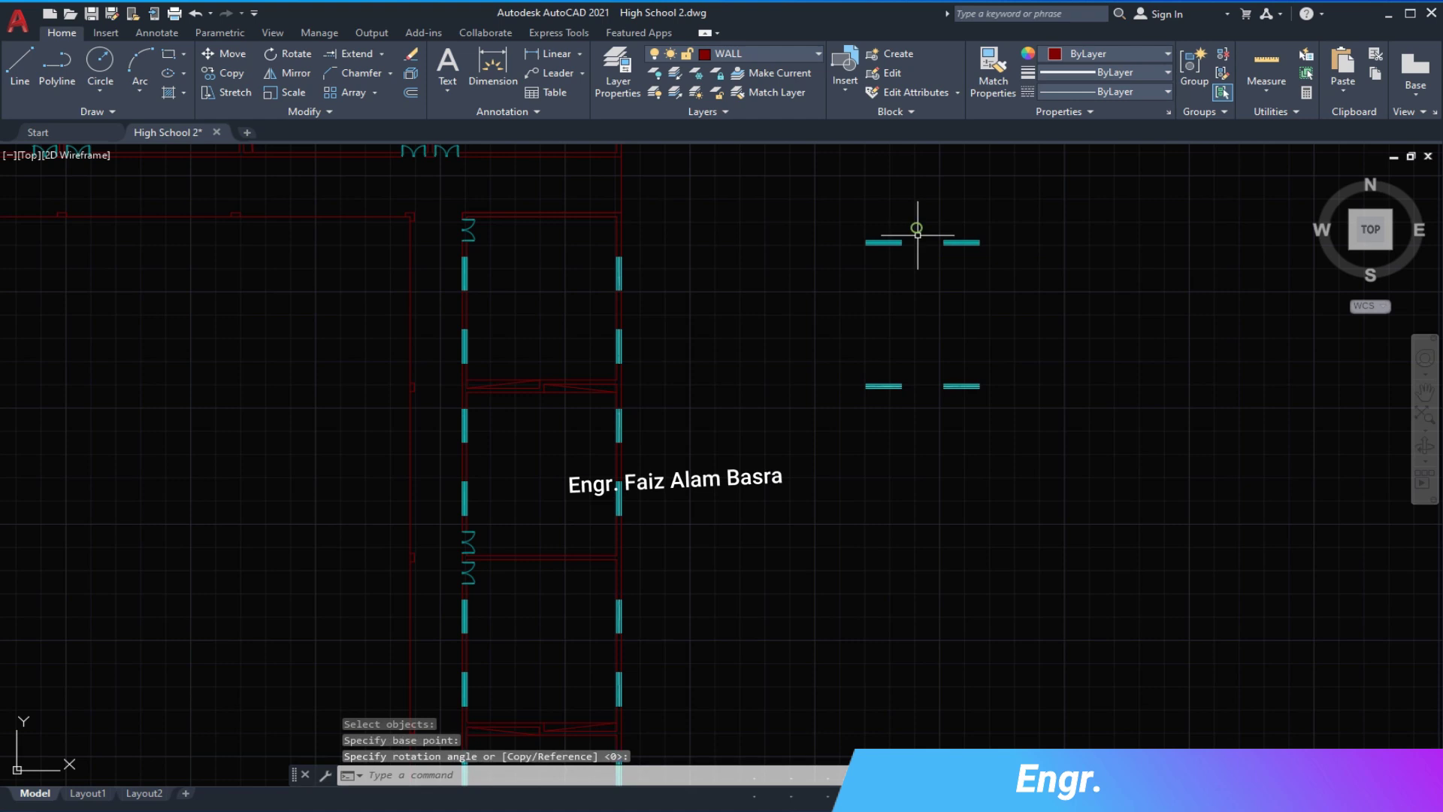
- Move the rotated windows into the horizontal wall openings using a midpoint snap
click(231, 53)
drag(816, 202, 1099, 463)
scroll(917, 387, up, 3)
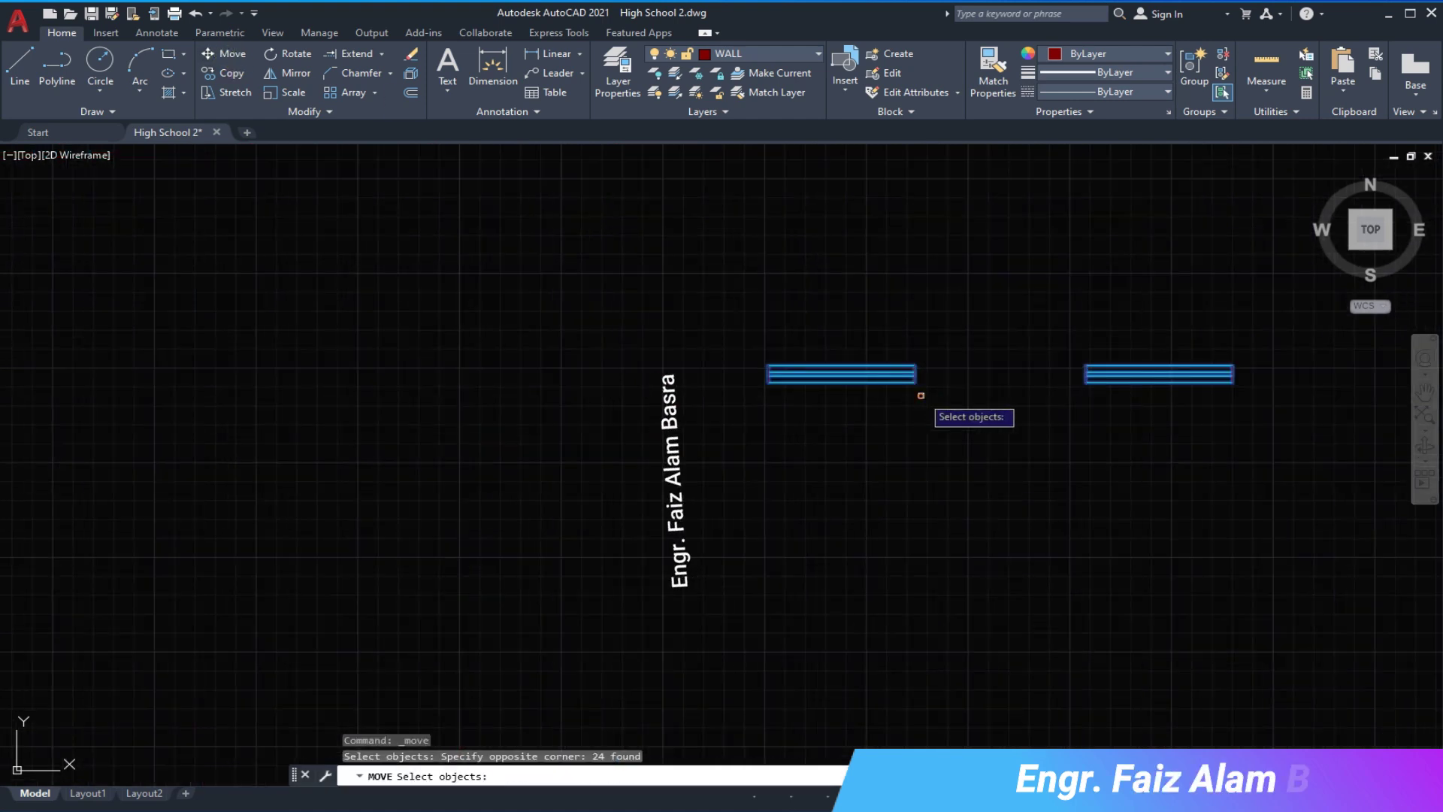
scroll(916, 392, down, 3)
key(Return)
click(910, 510)
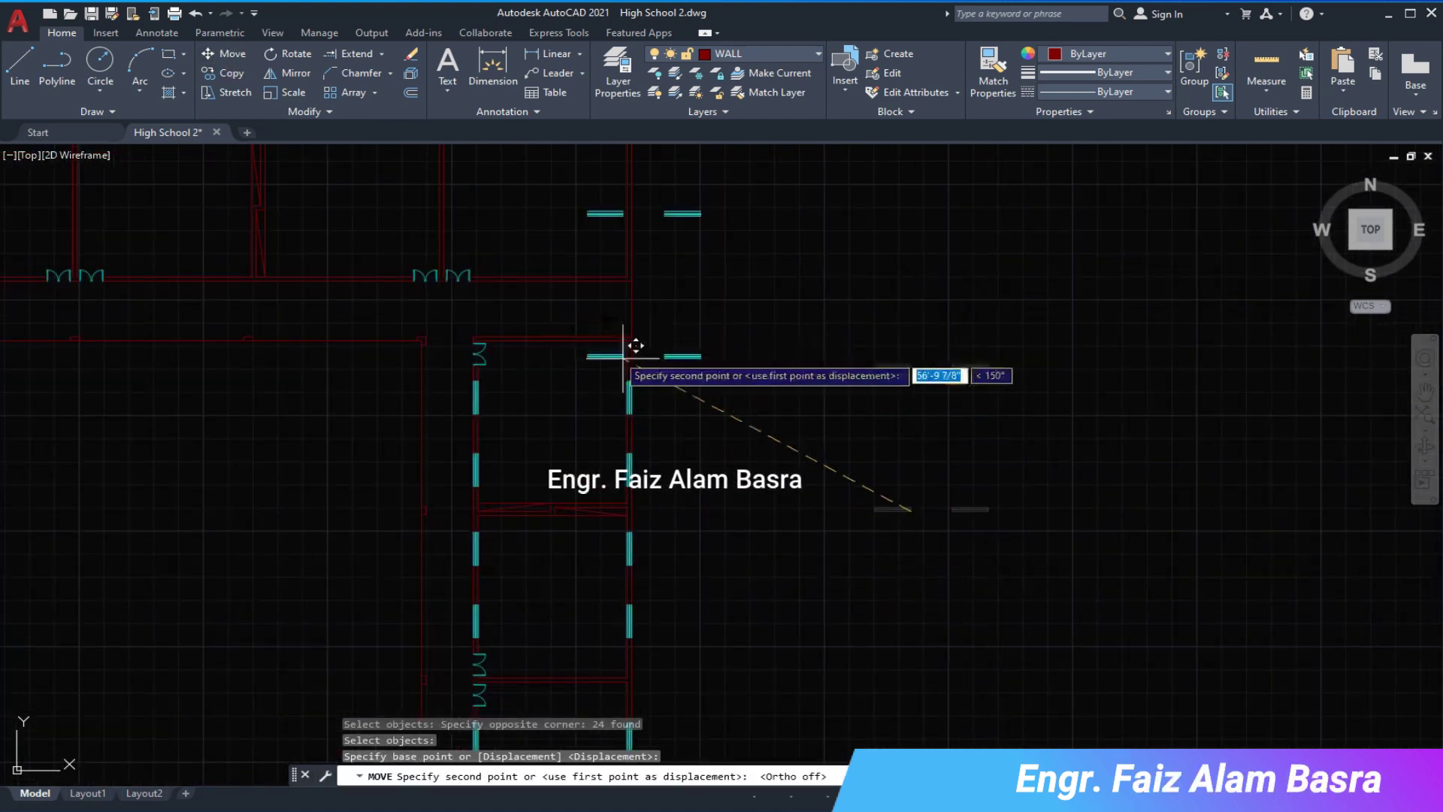
scroll(481, 315, up, 2)
scroll(420, 421, up, 2)
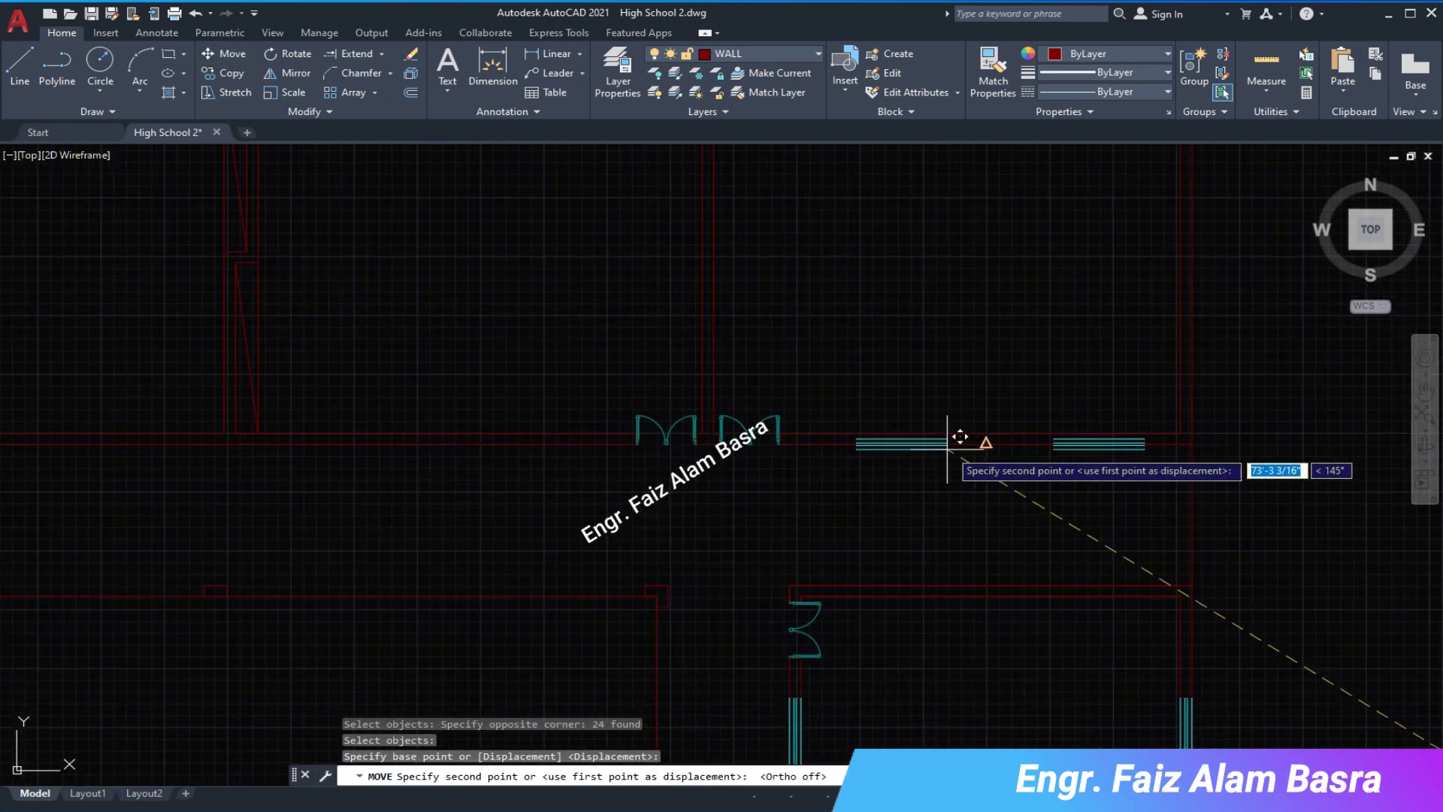
scroll(489, 417, down, 4)
scroll(588, 406, down, 1)
scroll(590, 387, up, 3)
scroll(569, 538, up, 4)
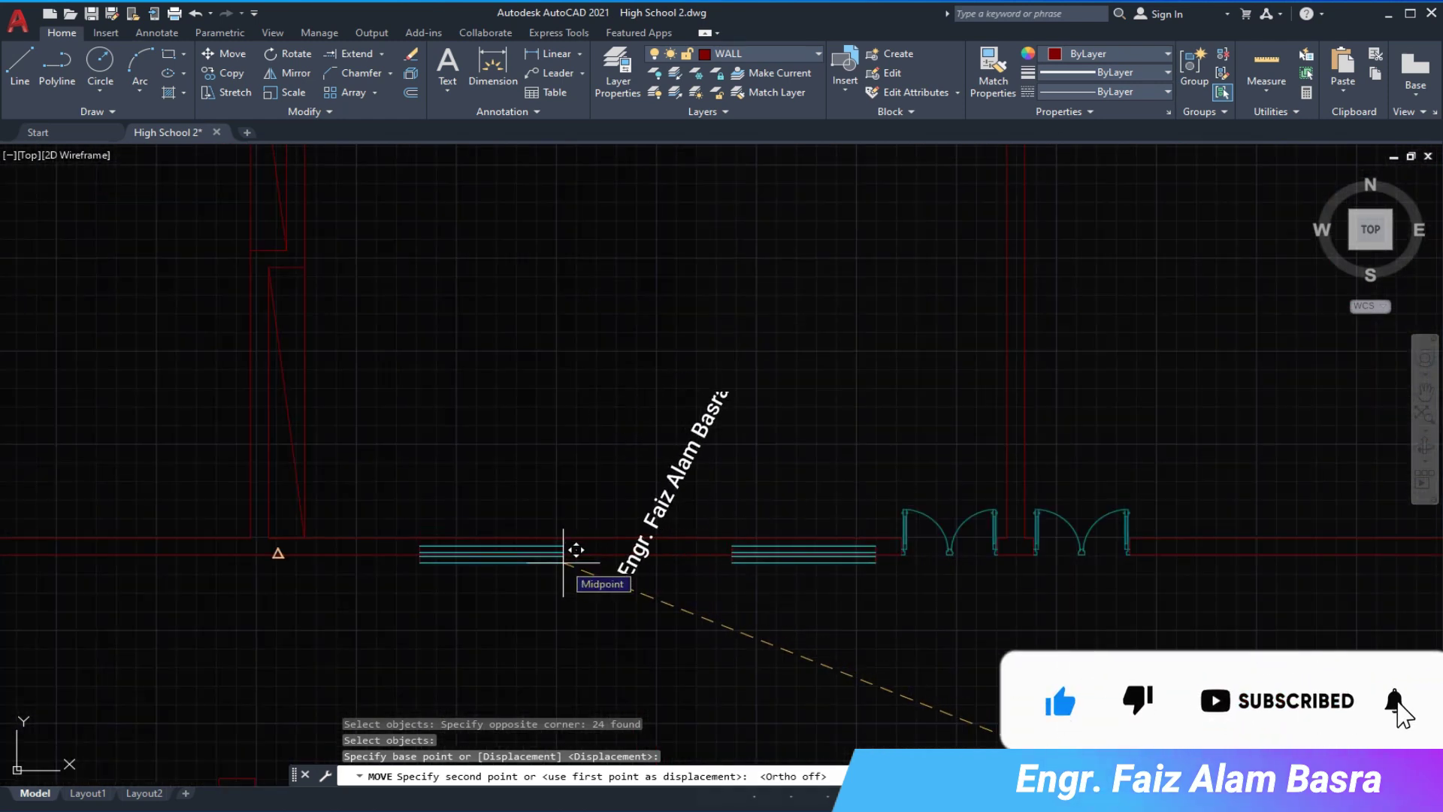
click(576, 548)
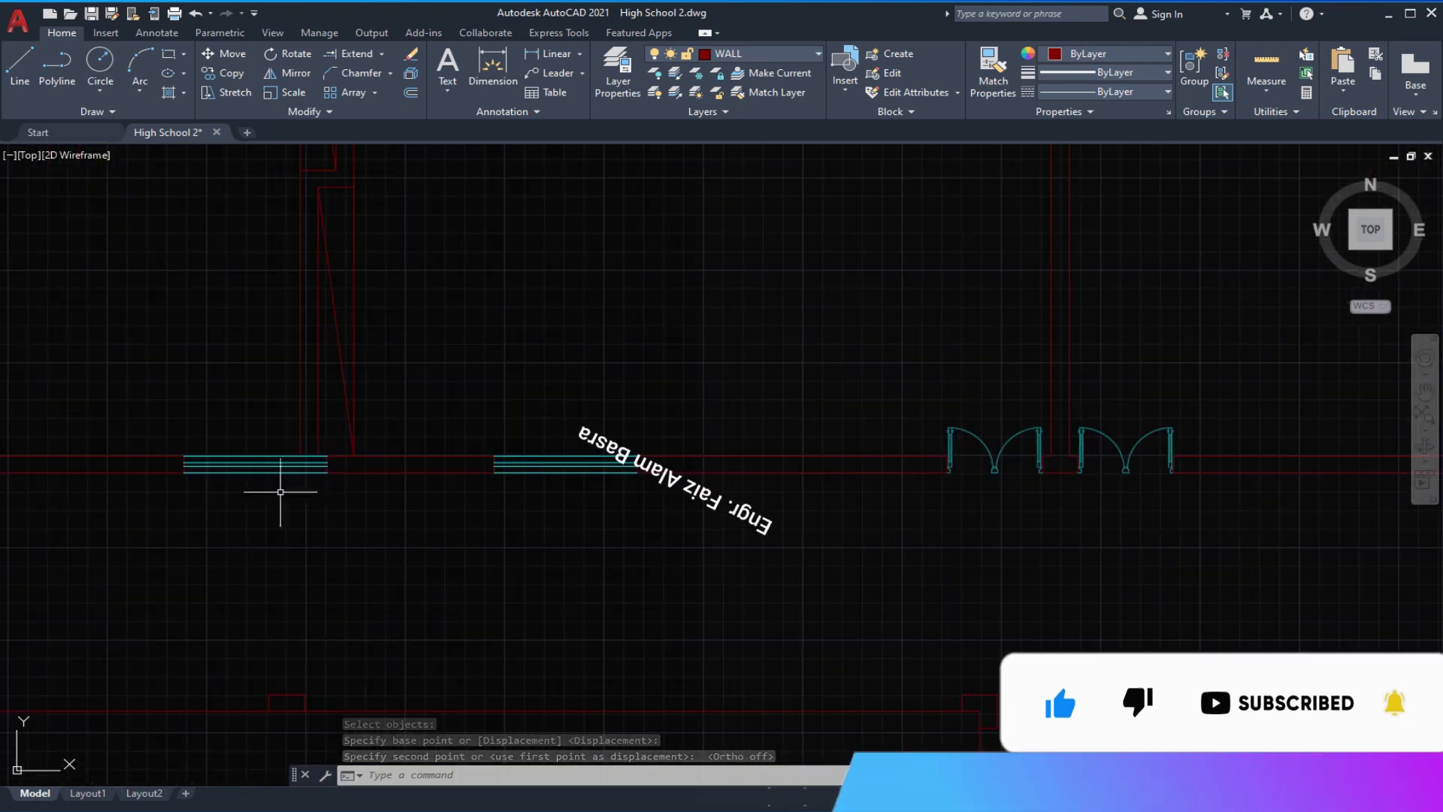
scroll(223, 424, up, 2)
- Select both windows for another move
click(219, 51)
click(120, 406)
click(928, 573)
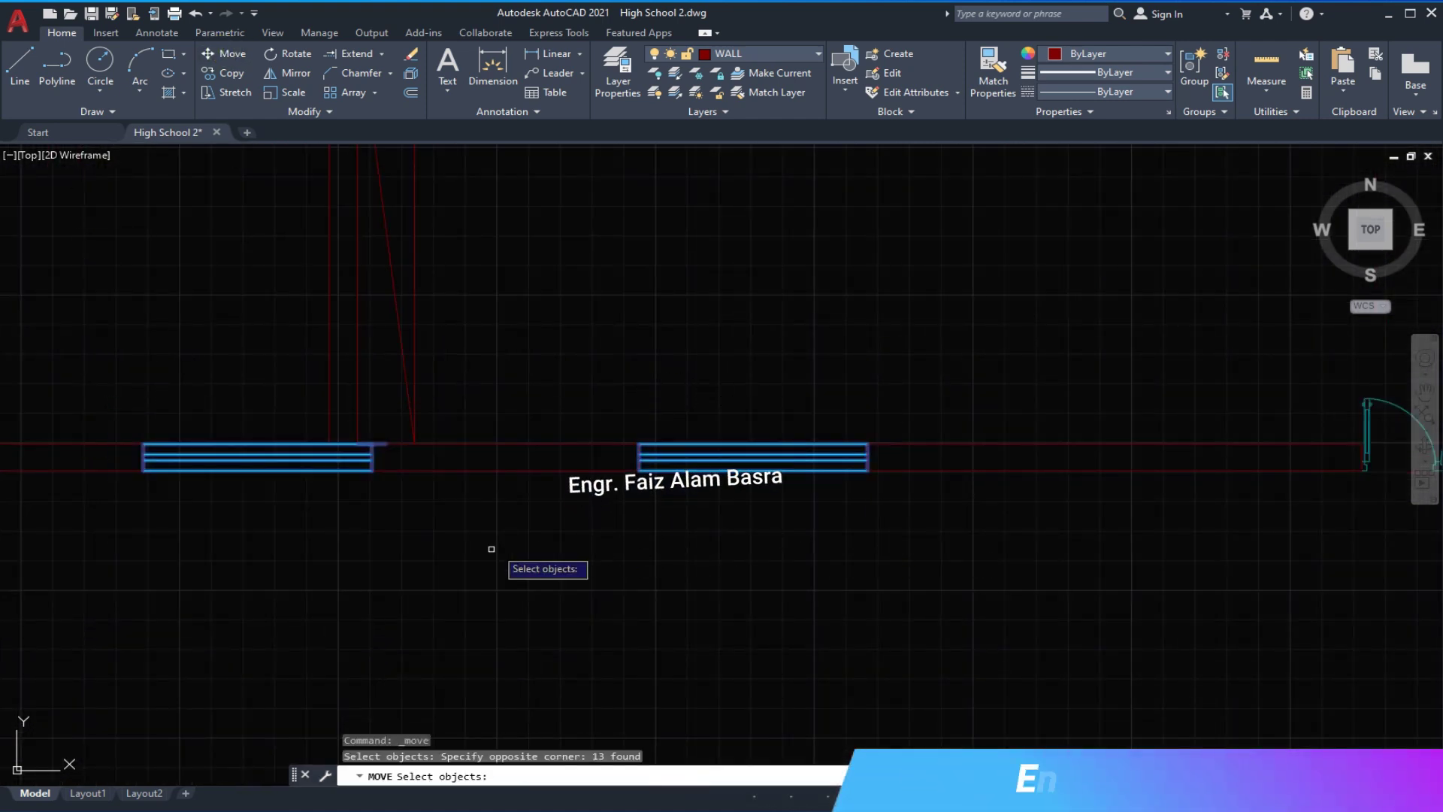
- Shift the two windows further right along the wall
key(Return)
click(482, 552)
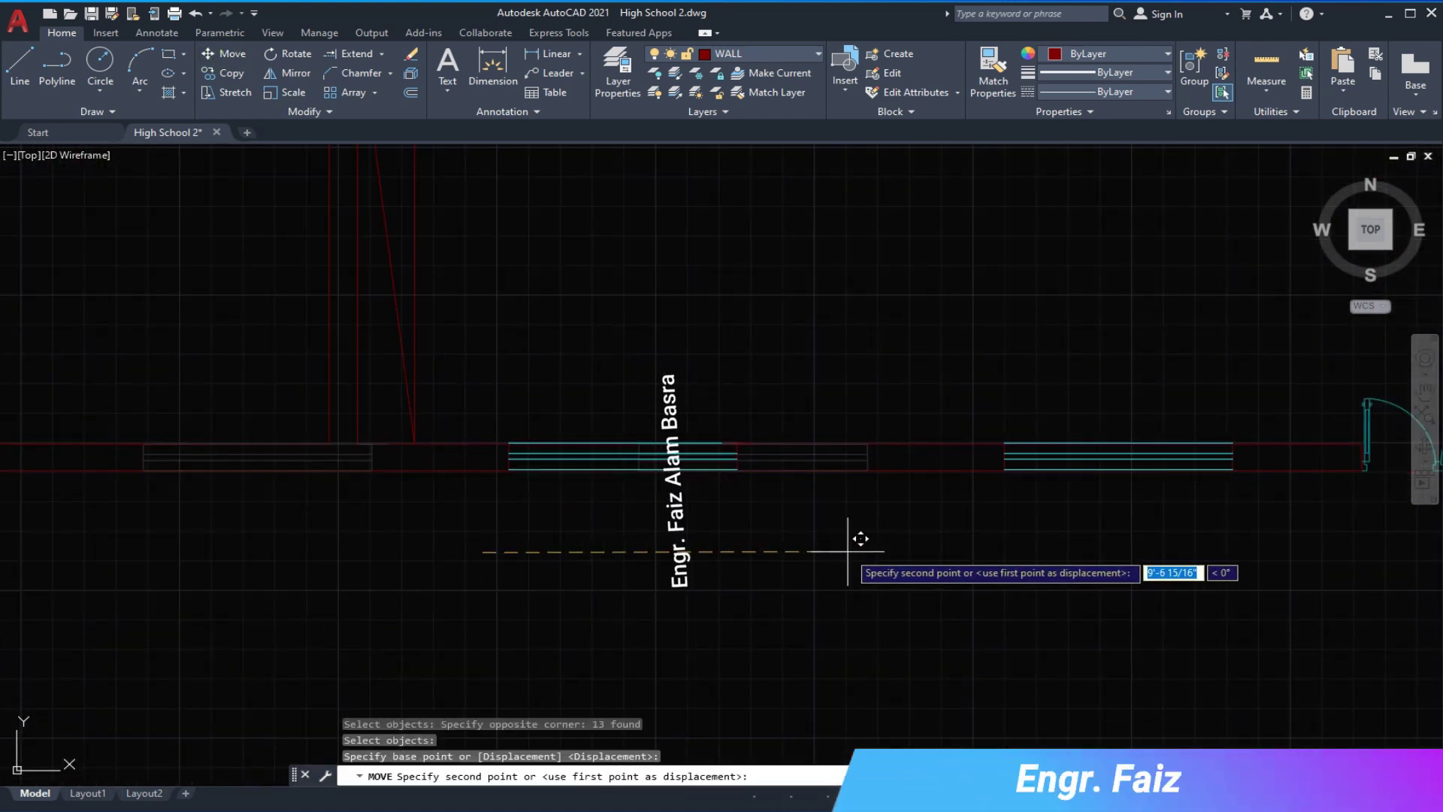
click(848, 551)
scroll(679, 541, down, 3)
scroll(605, 280, up, 2)
- Delete the extra window symbols
click(443, 295)
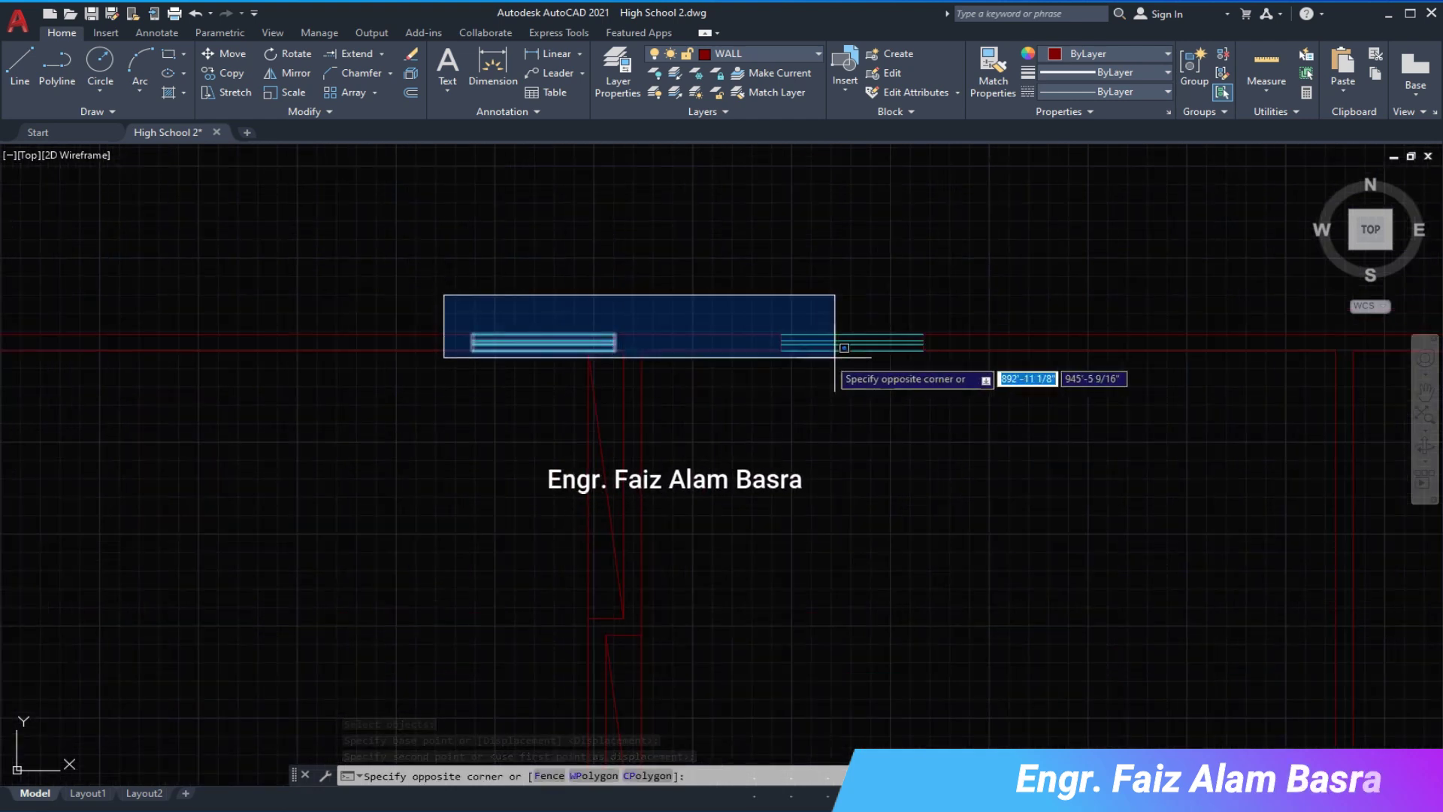
click(763, 357)
key(Delete)
scroll(944, 373, down, 2)
scroll(822, 332, up, 2)
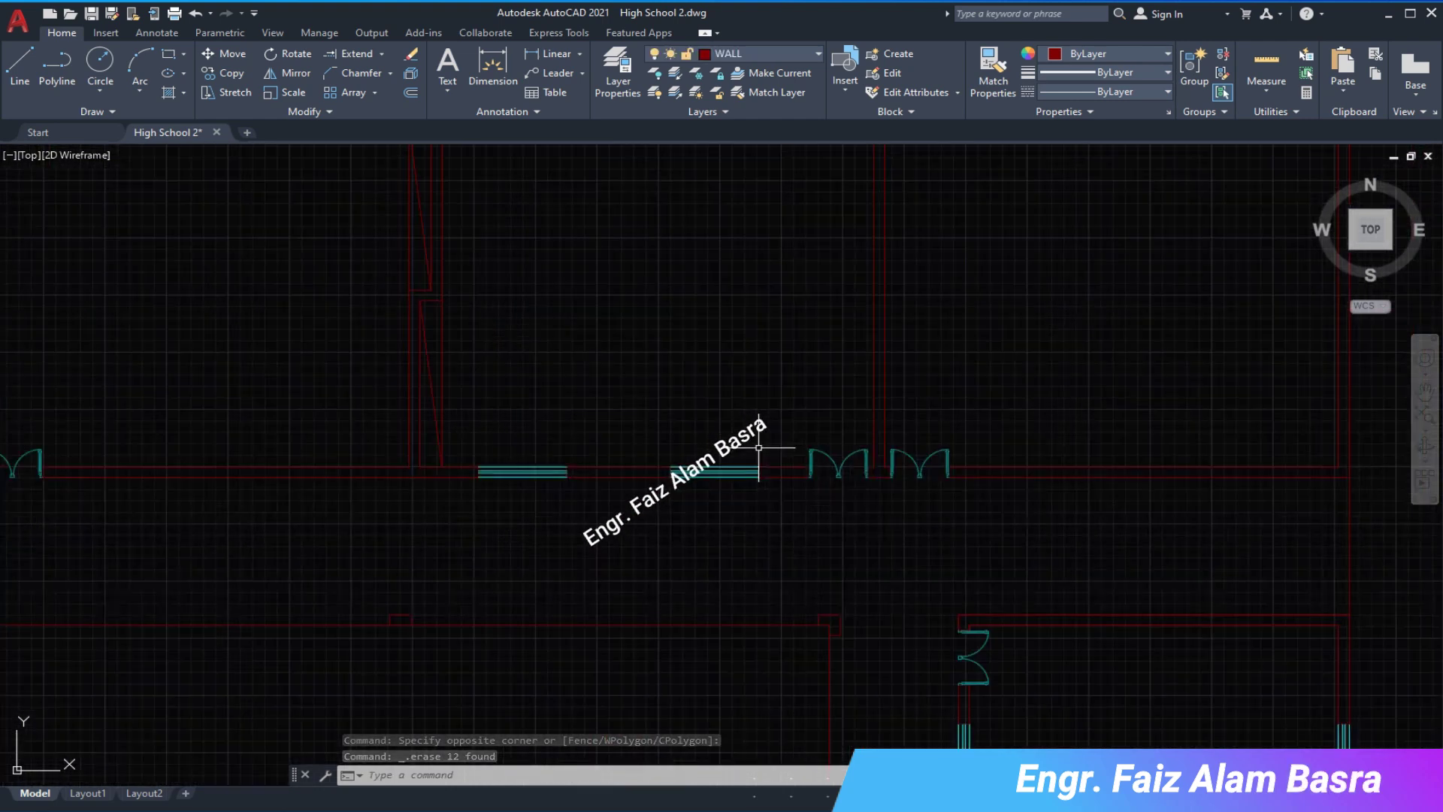
- Mirror the remaining windows to the opposite wall, keeping the originals
click(268, 75)
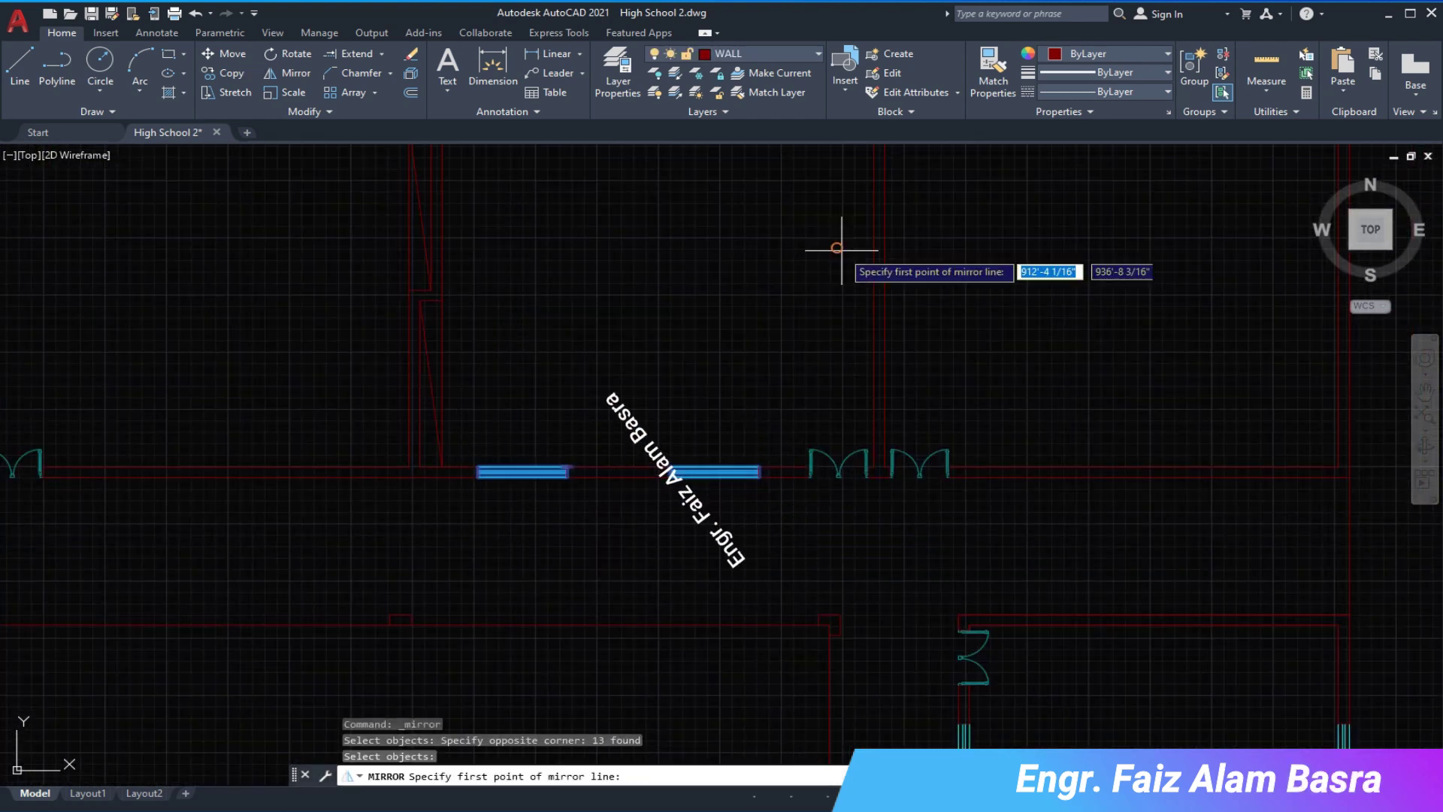
click(872, 295)
click(680, 328)
key(Return)
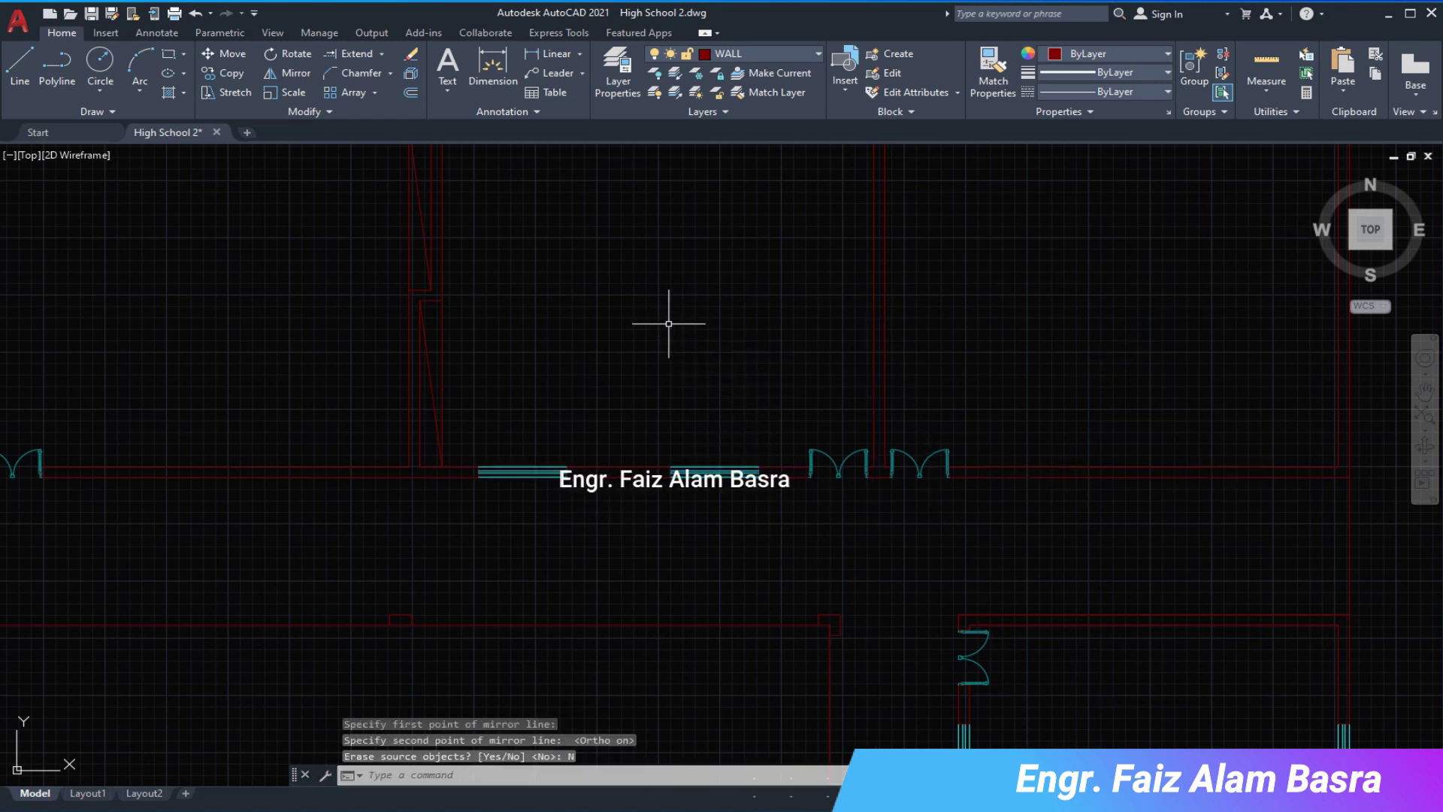
scroll(664, 341, down, 2)
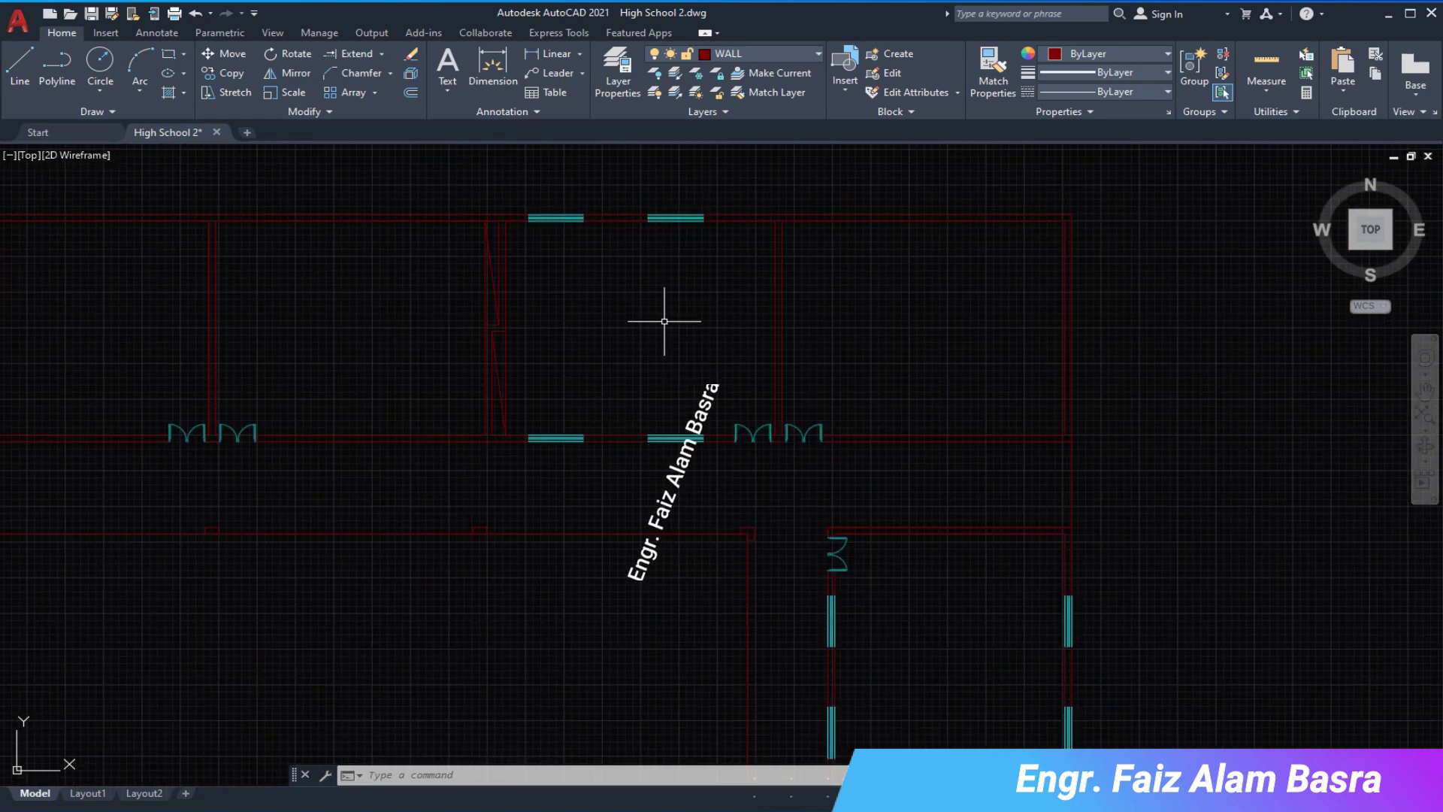
scroll(639, 256, up, 2)
- Move all four windows into the room's wall openings
click(232, 54)
click(444, 163)
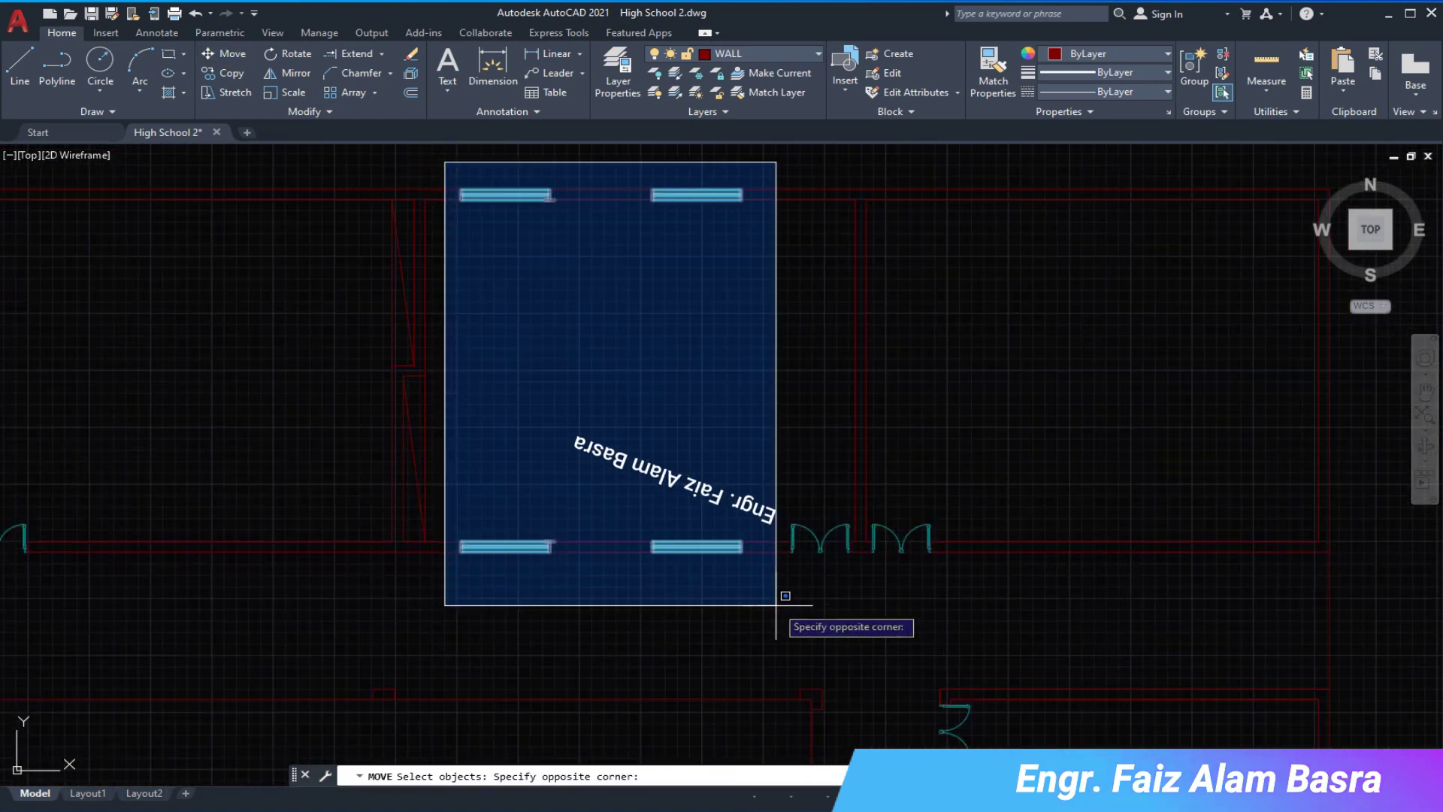
click(774, 601)
key(Return)
click(744, 607)
click(763, 596)
scroll(483, 322, down, 2)
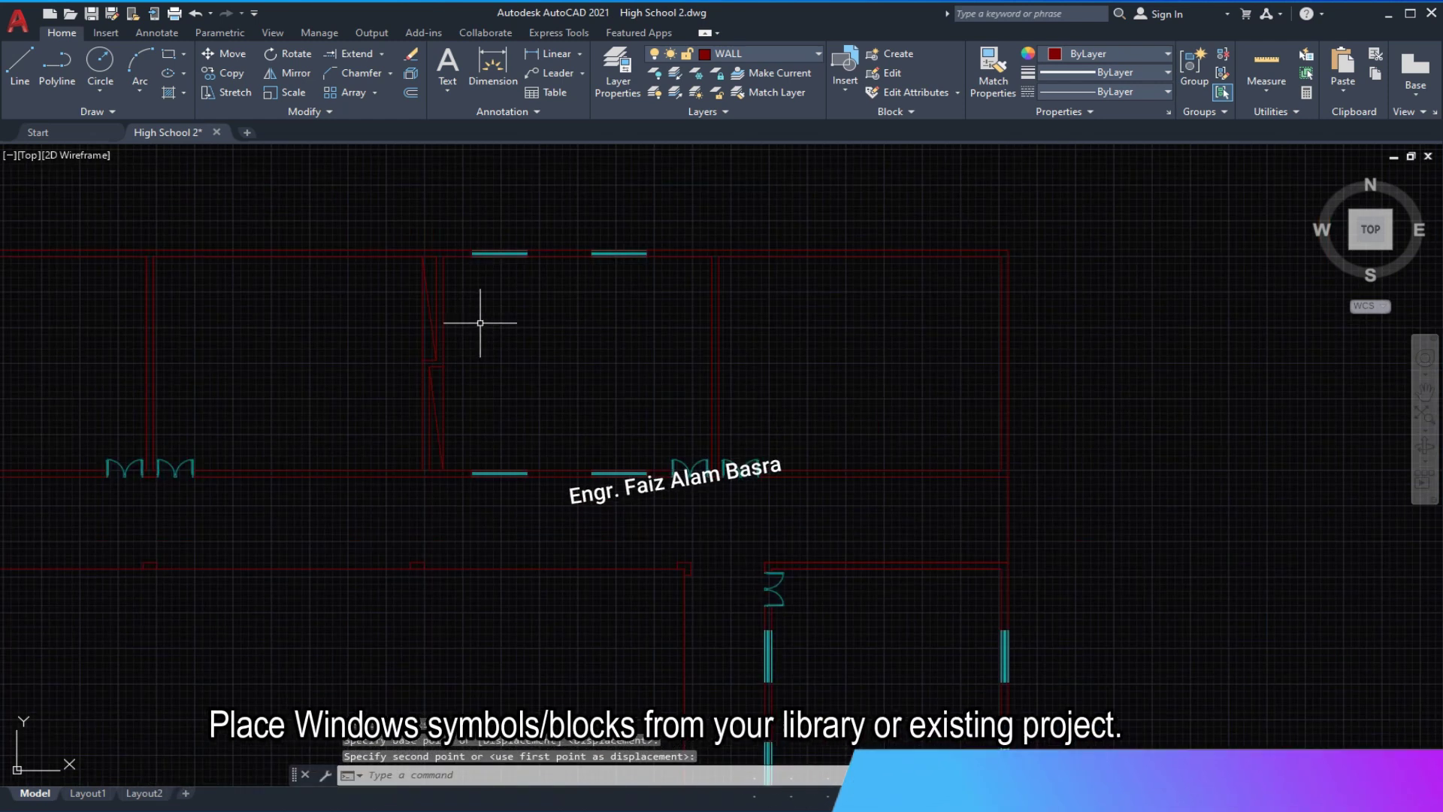
- Mirror the four windows into the adjacent room from the wall corner, keeping the originals
click(288, 72)
click(454, 198)
click(702, 508)
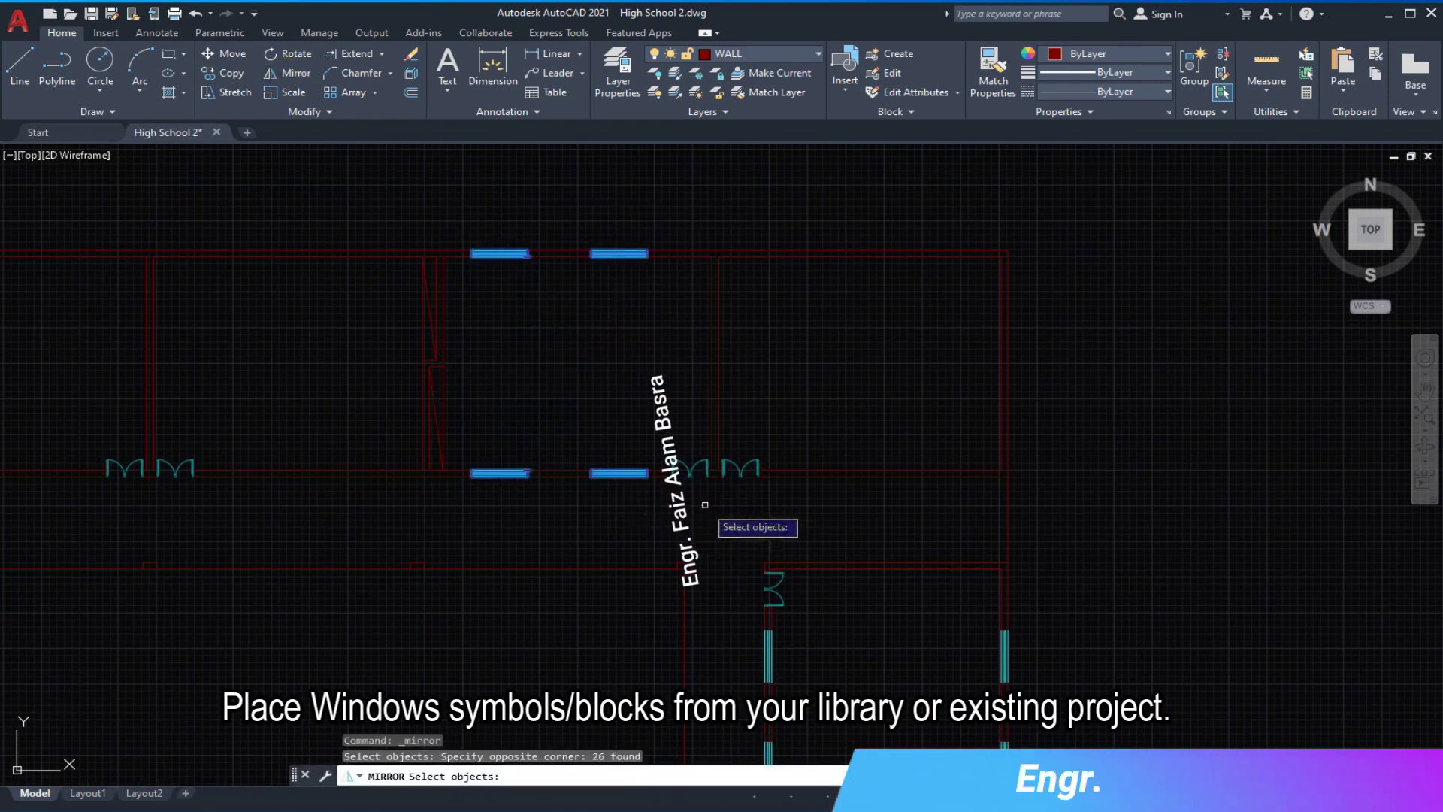
key(Return)
scroll(713, 485, up, 3)
scroll(713, 485, up, 2)
click(704, 458)
click(771, 613)
scroll(683, 348, down, 3)
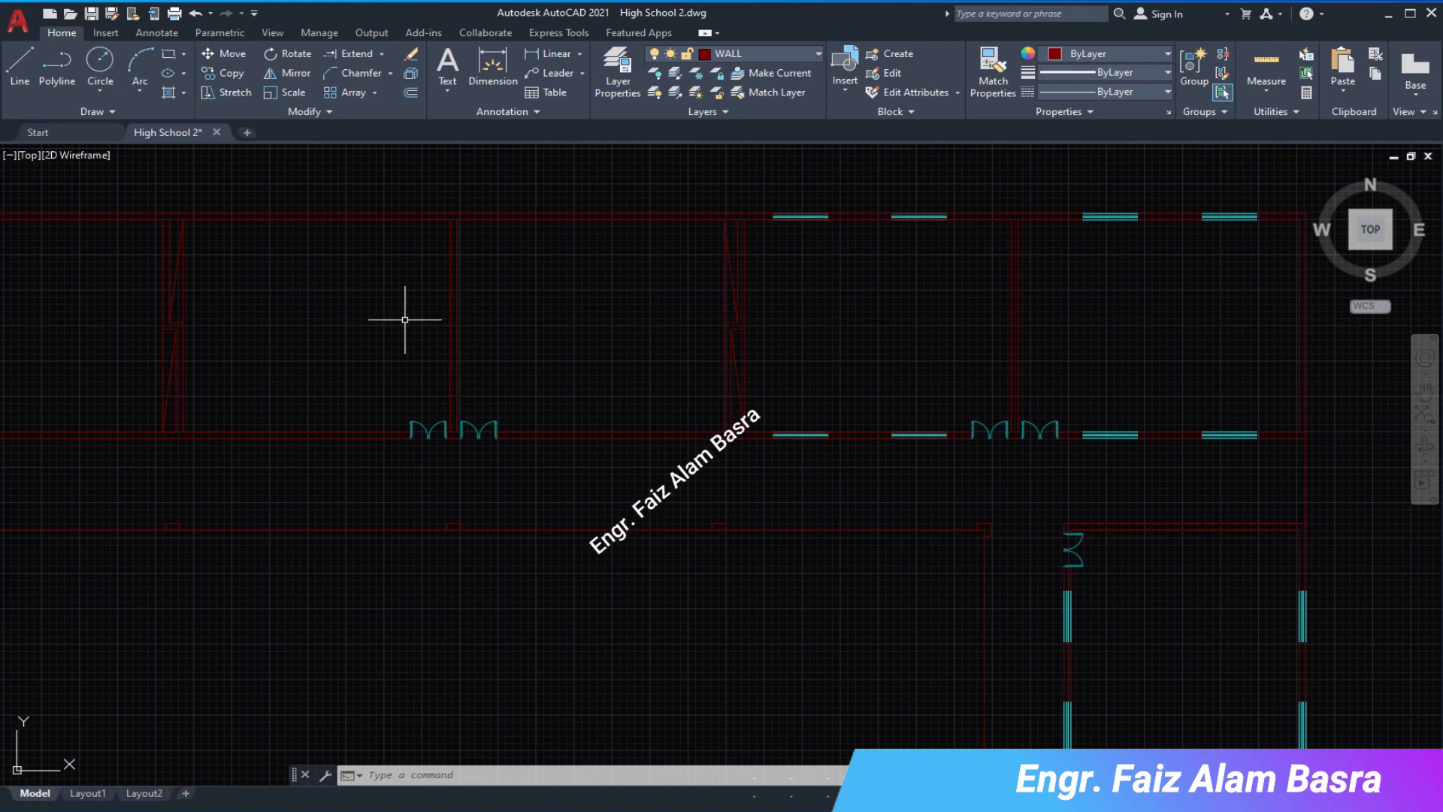
scroll(718, 316, up, 3)
- Cancel a stray line, then mirror the selected windows while keeping the originals
scroll(717, 316, up, 2)
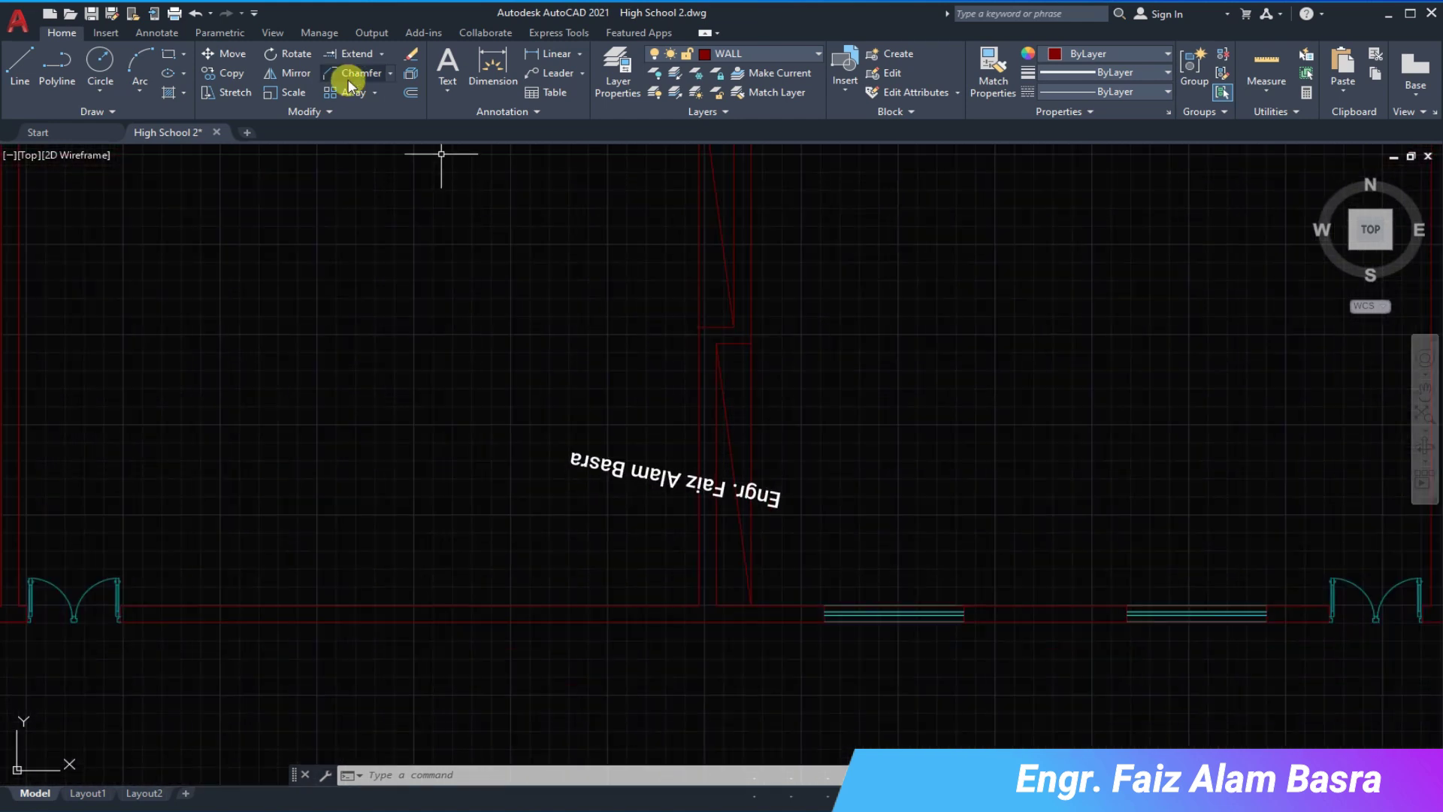
click(11, 60)
right_click(752, 231)
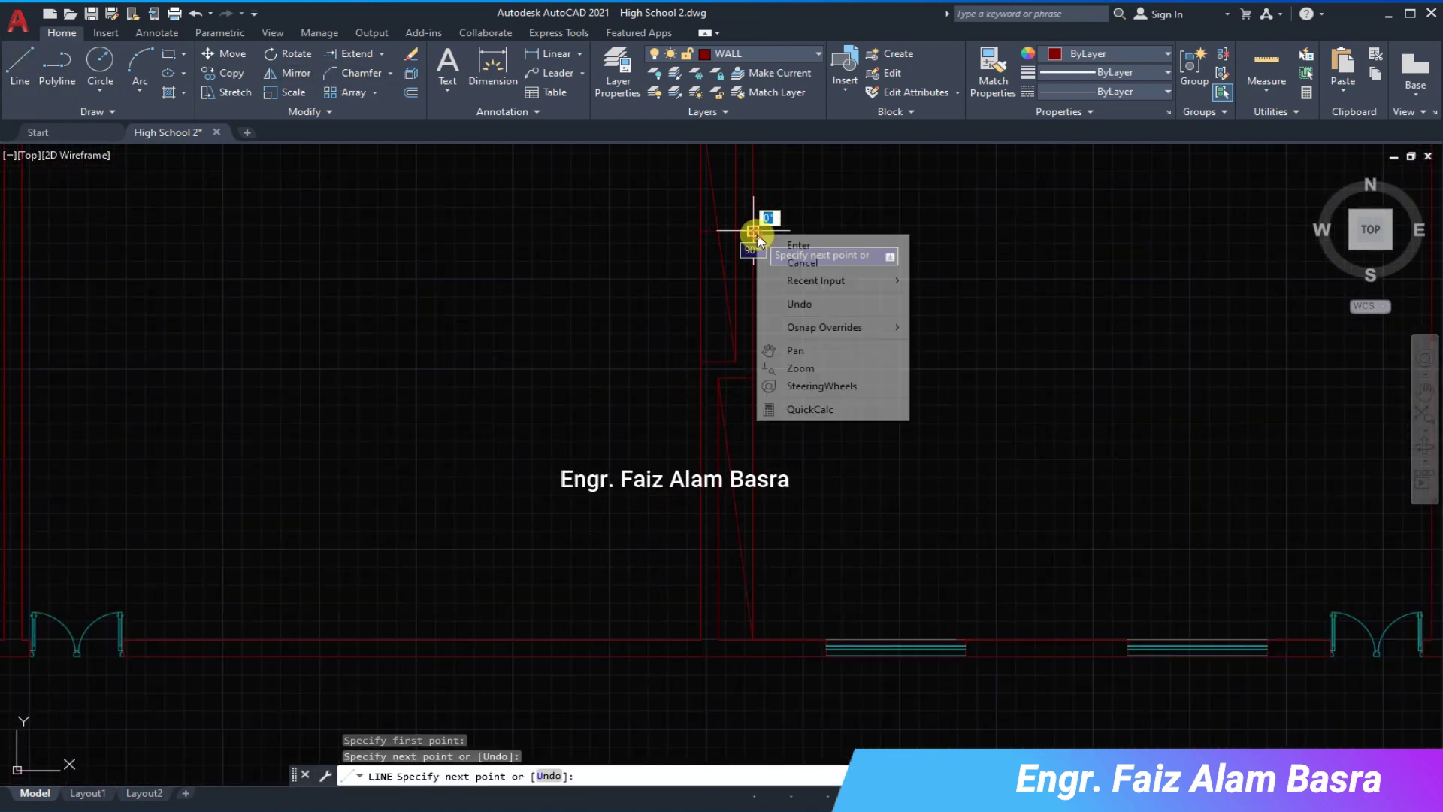
click(782, 242)
scroll(706, 261, down, 3)
click(289, 72)
scroll(676, 181, up, 2)
click(652, 165)
click(1001, 604)
key(Return)
scroll(630, 275, up, 5)
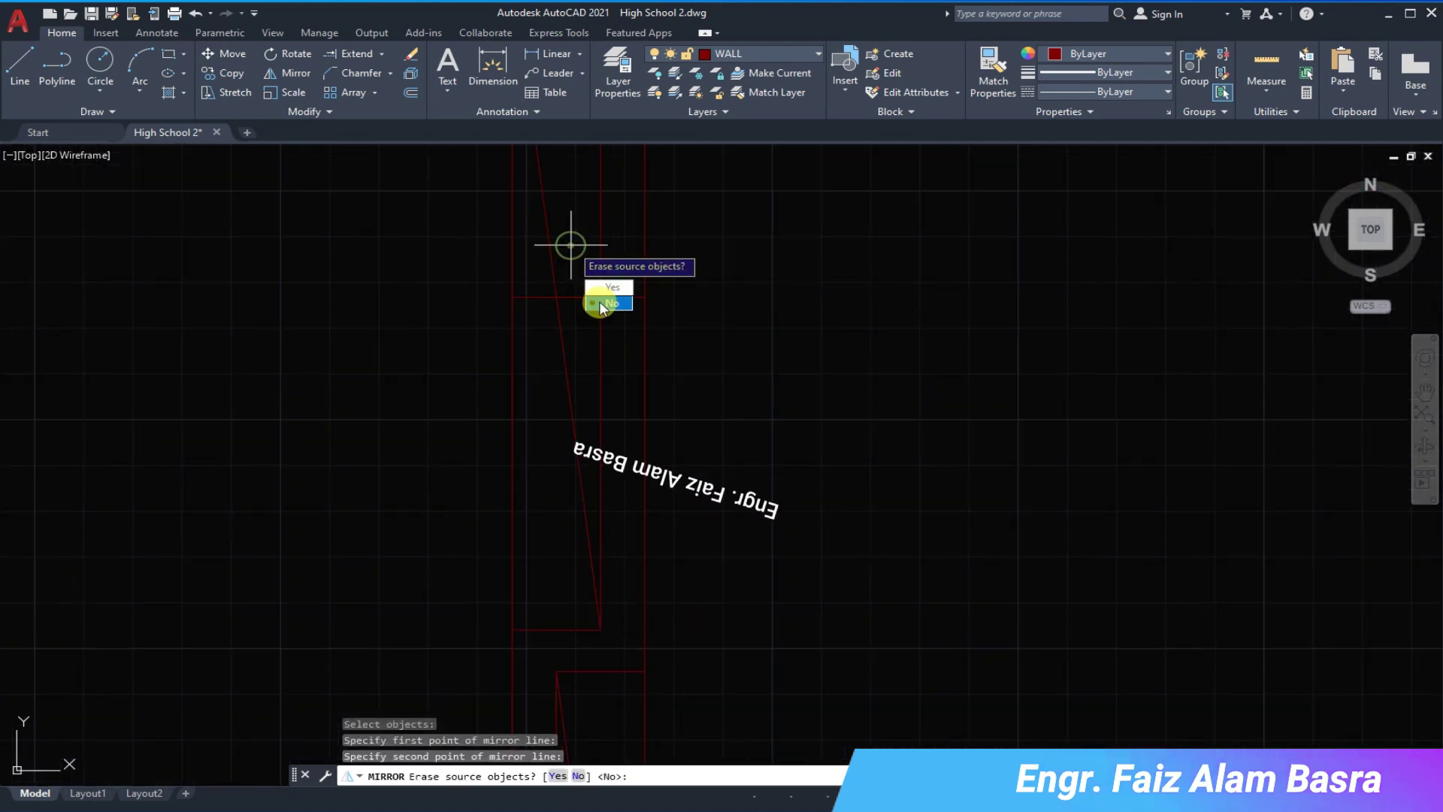
click(609, 303)
scroll(757, 280, down, 3)
scroll(670, 290, down, 2)
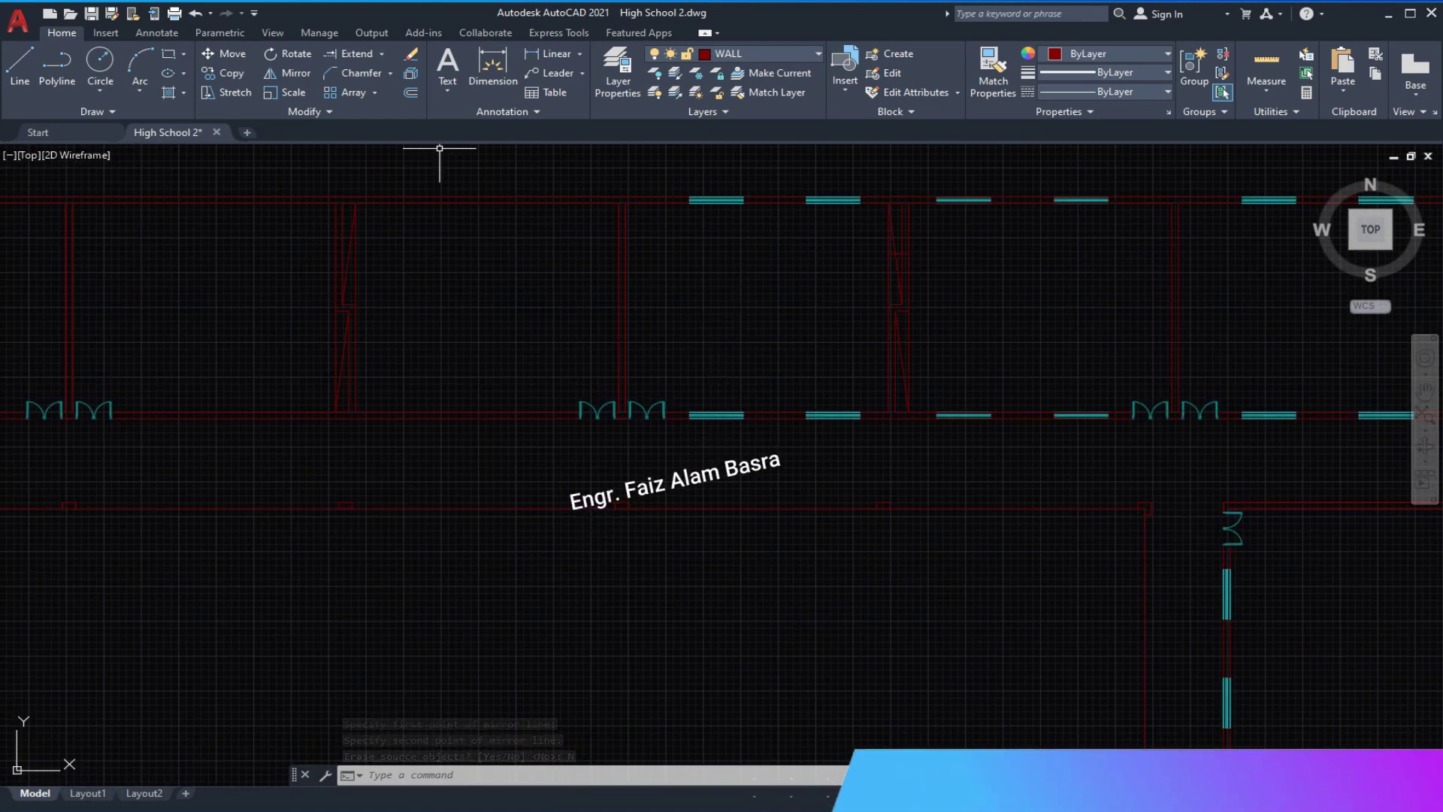
- Mirror the four windows plus the remaining ones across a vertical line, answering N
click(289, 73)
click(677, 179)
click(877, 446)
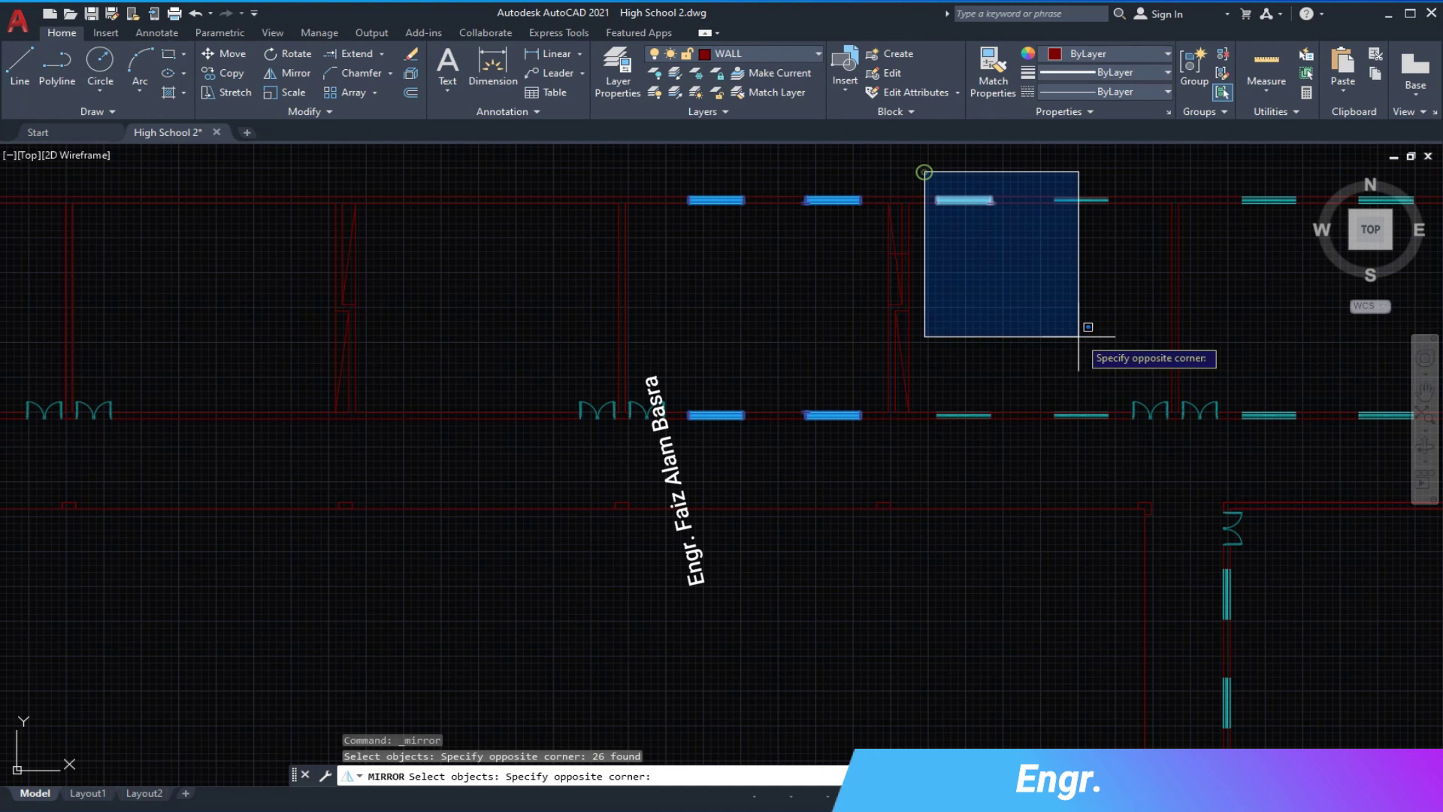
click(1131, 451)
scroll(751, 451, up, 4)
key(Return)
click(765, 361)
click(760, 440)
key(n)
key(Return)
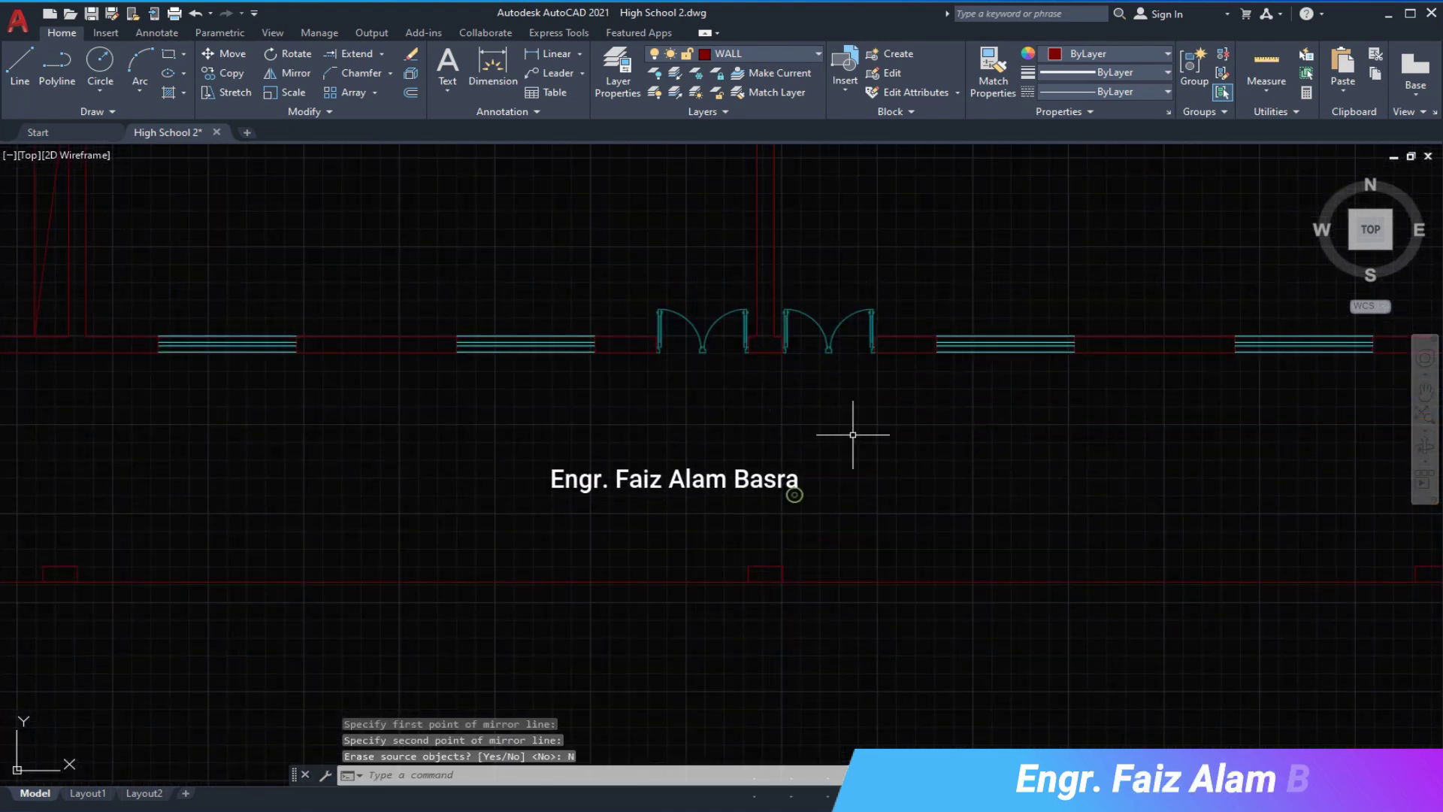
scroll(760, 440, down, 3)
scroll(489, 193, up, 2)
- Mirror the upper-wall doors and windows onto the opposite wall, keeping the originals
key(Return)
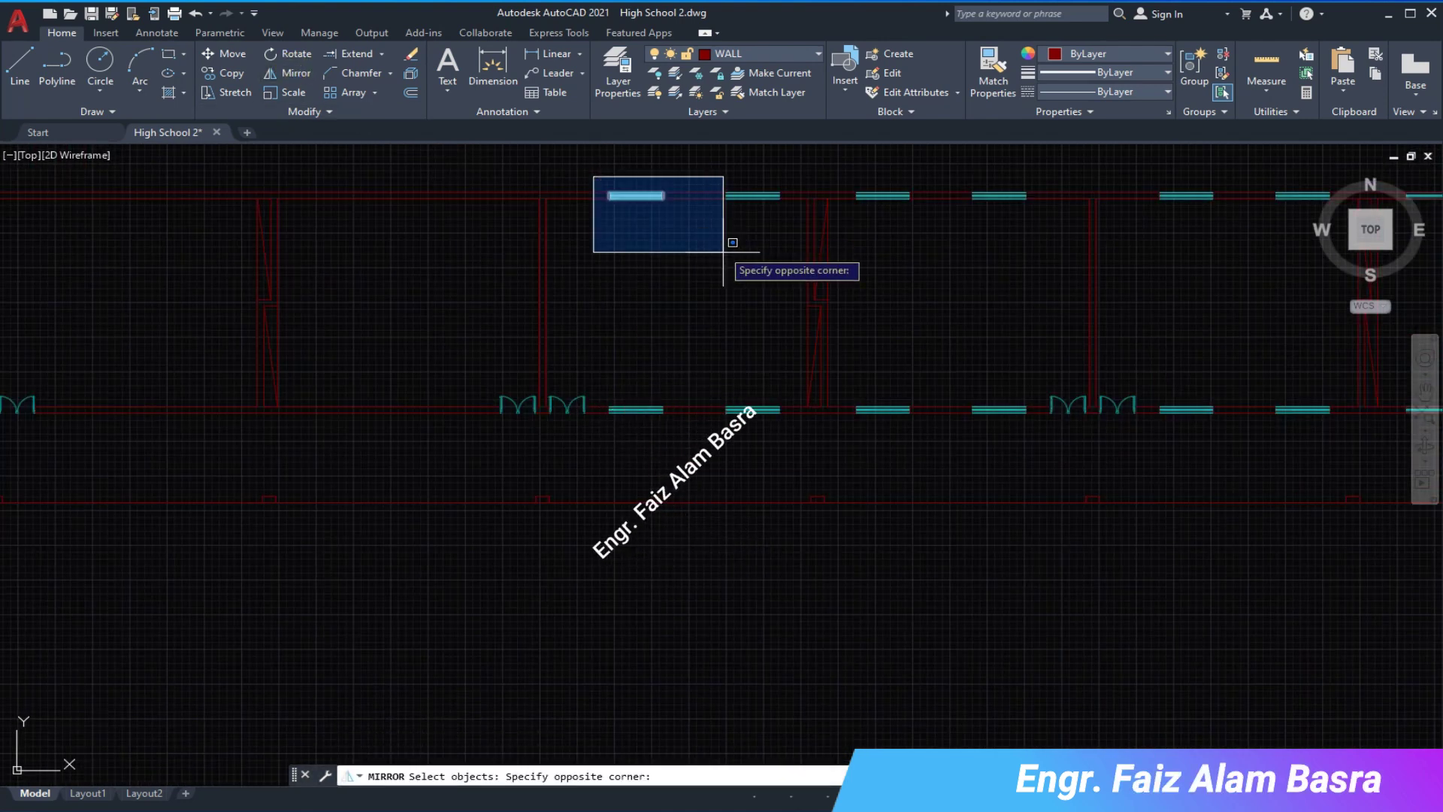
click(715, 229)
click(838, 167)
click(1142, 451)
scroll(518, 451, up, 4)
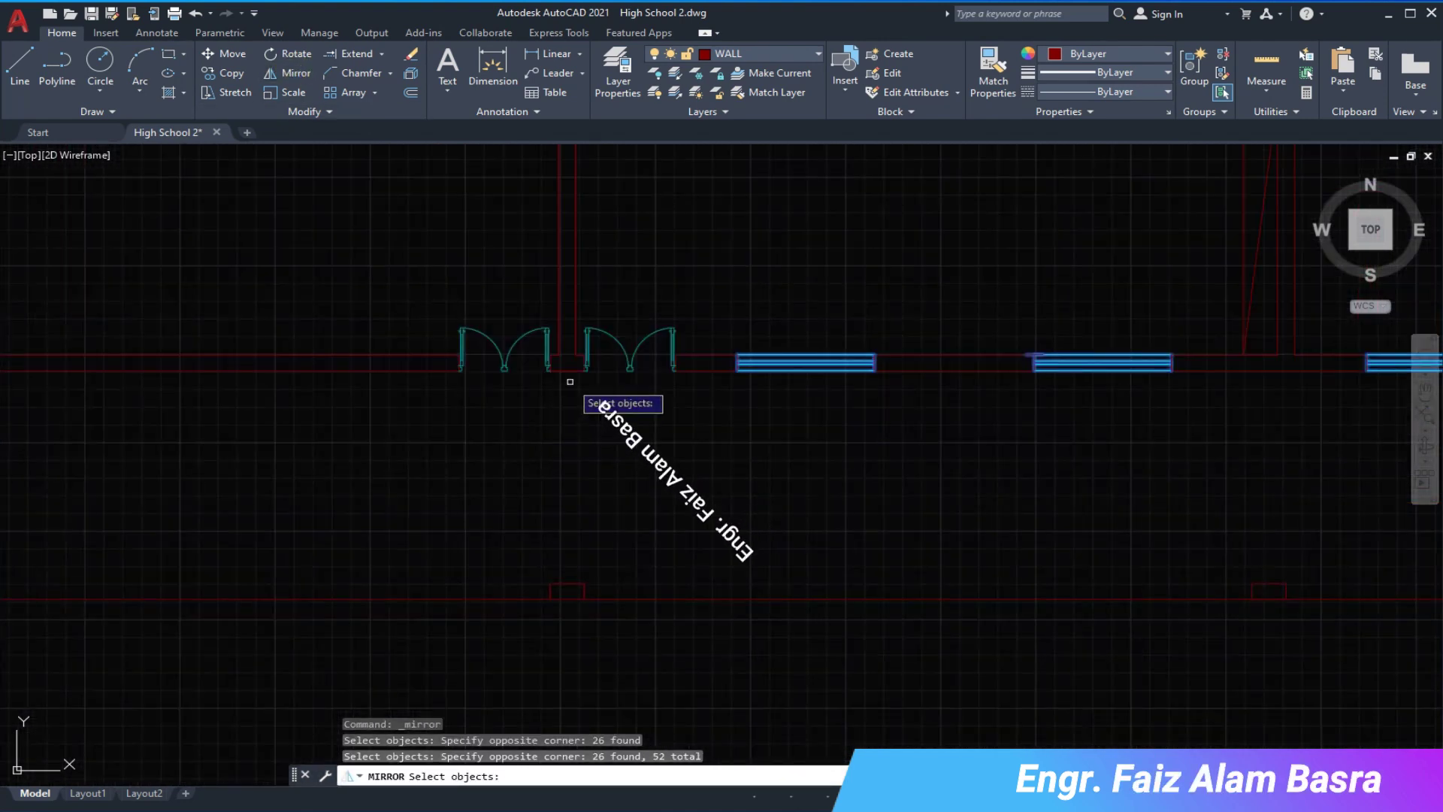
key(Return)
click(571, 376)
click(579, 418)
key(Return)
- Zoom in and out across the wing to review the mirrored window pairs
scroll(778, 433, down, 3)
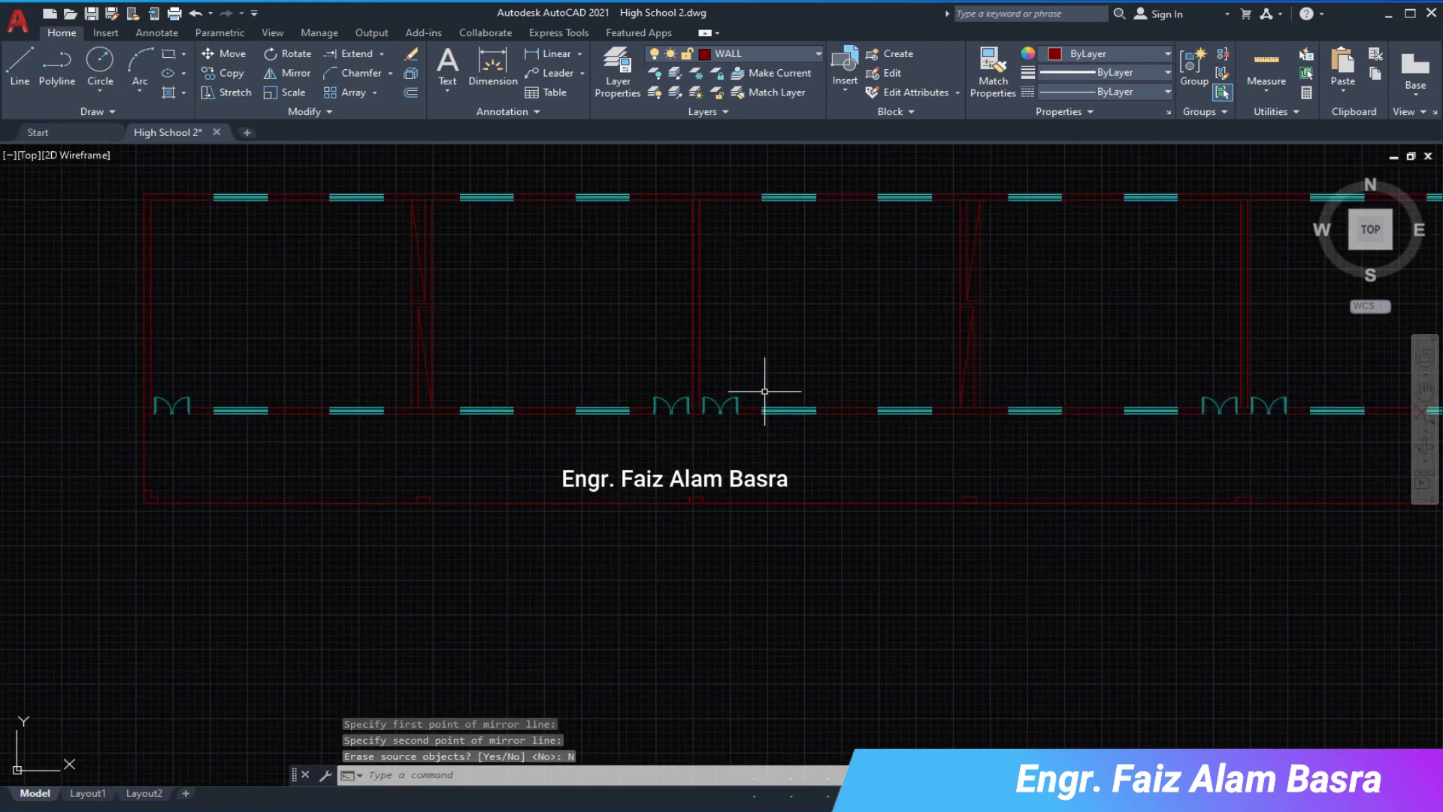
scroll(764, 391, down, 2)
scroll(557, 316, down, 2)
scroll(959, 380, up, 2)
scroll(782, 348, up, 2)
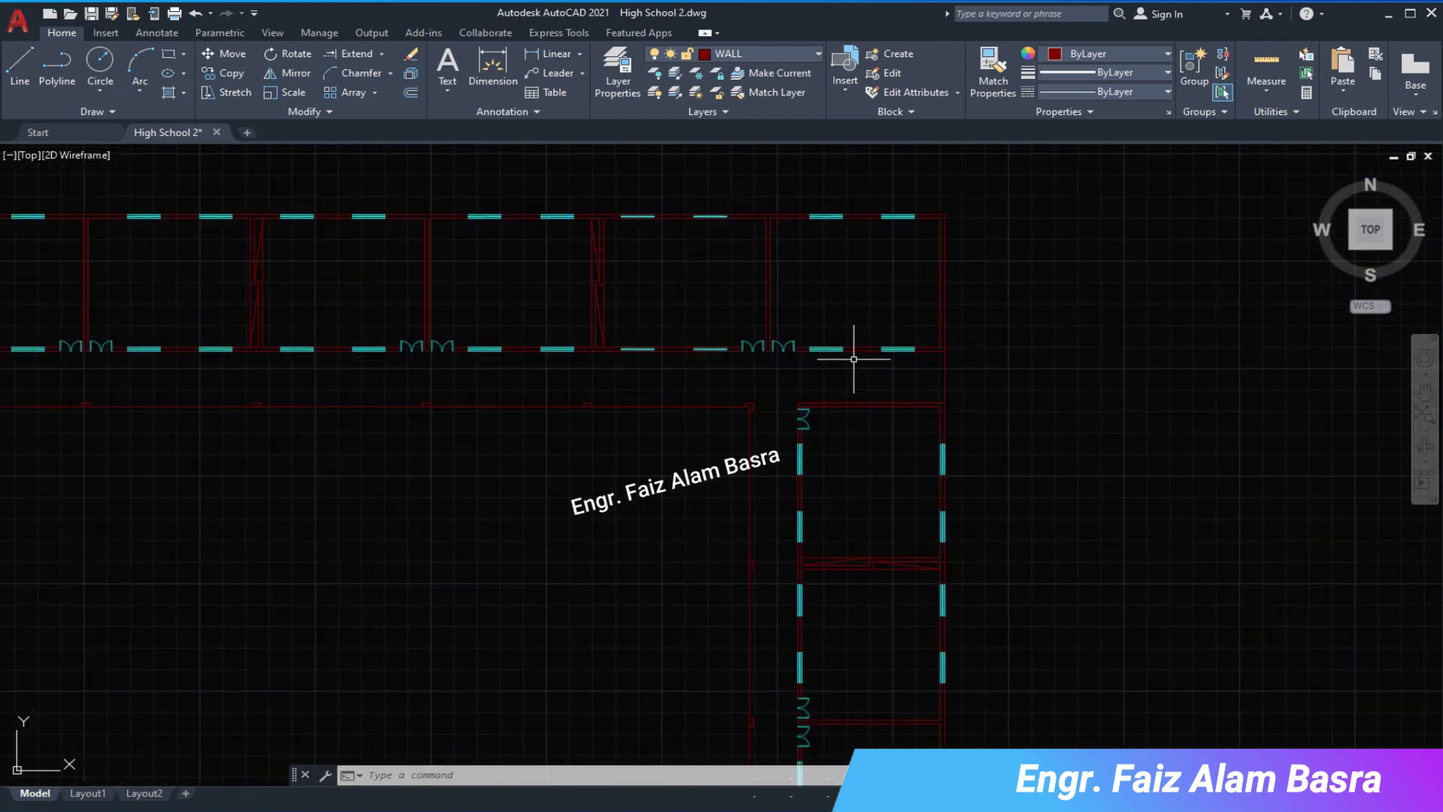
scroll(883, 357, up, 2)
scroll(957, 355, down, 2)
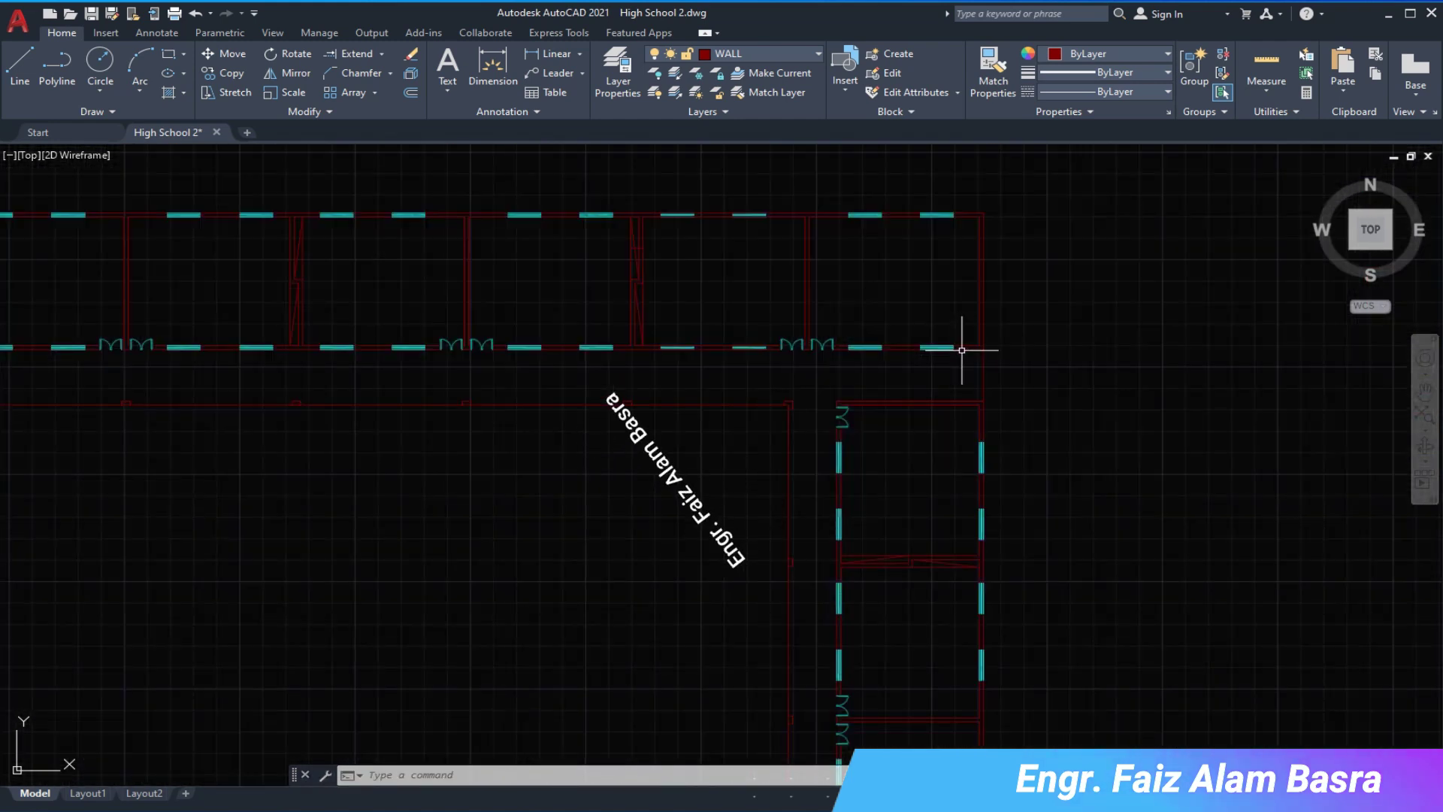
scroll(961, 350, down, 2)
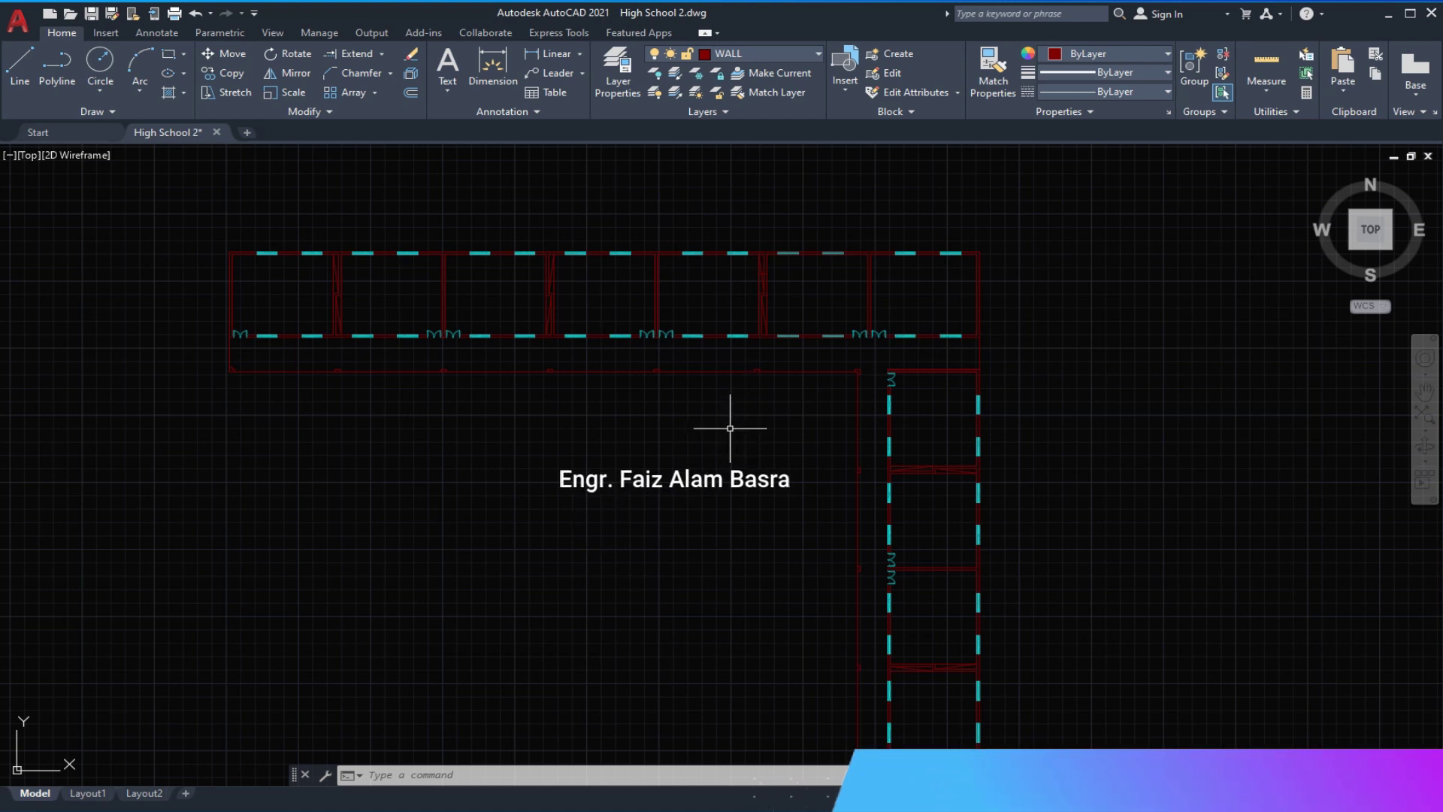
scroll(831, 296, down, 5)
scroll(831, 612, up, 5)
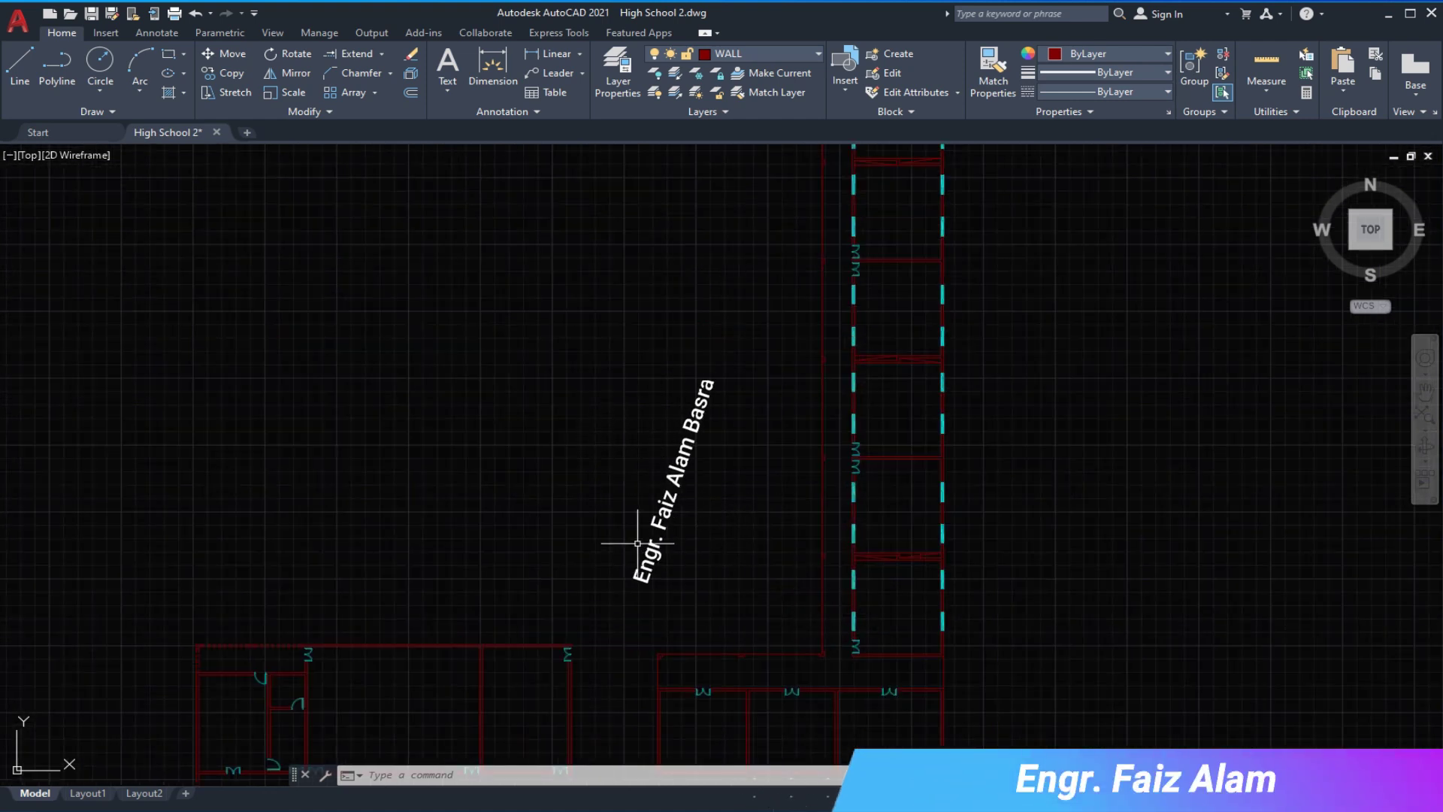
scroll(666, 653, down, 2)
scroll(732, 658, down, 2)
scroll(751, 311, up, 4)
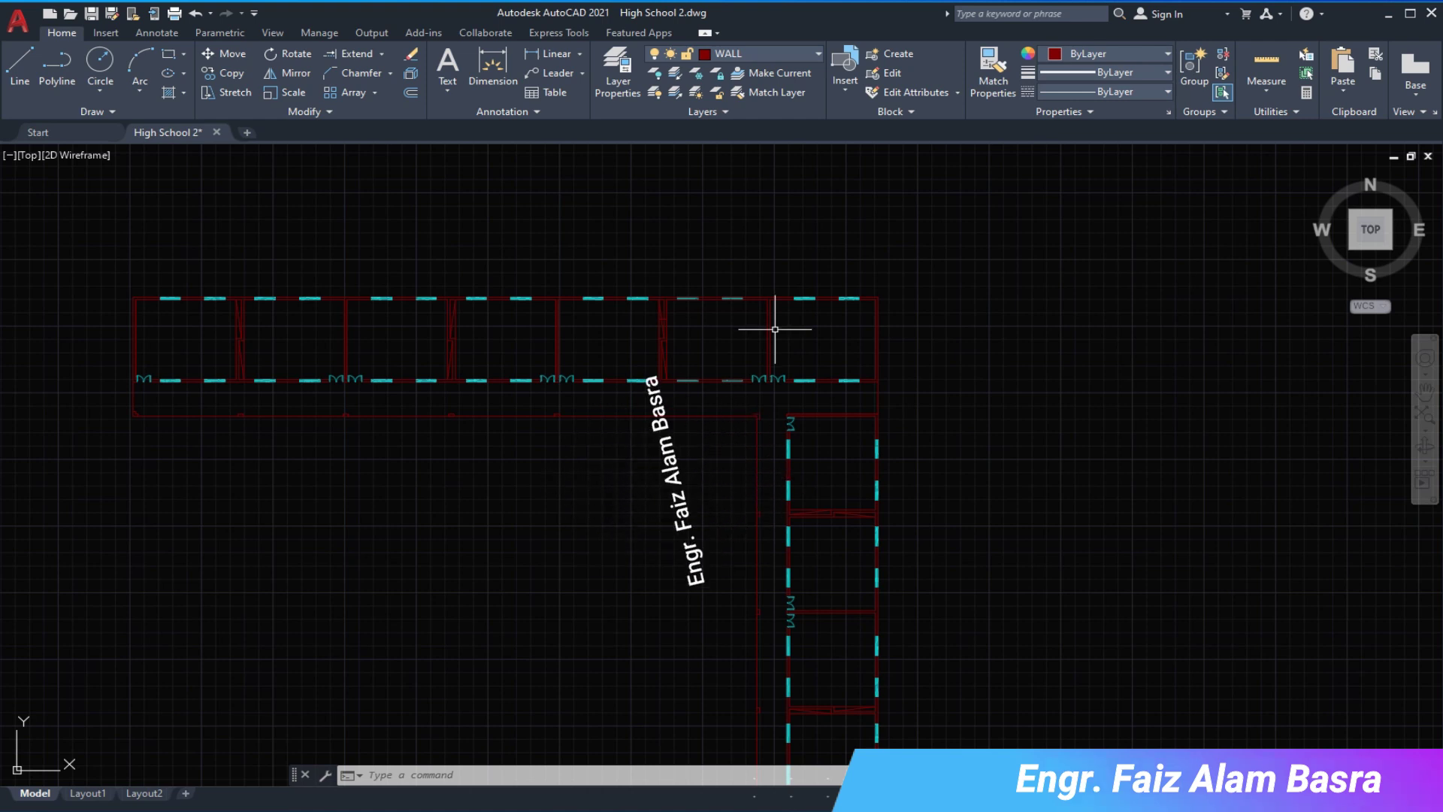
scroll(876, 263, down, 2)
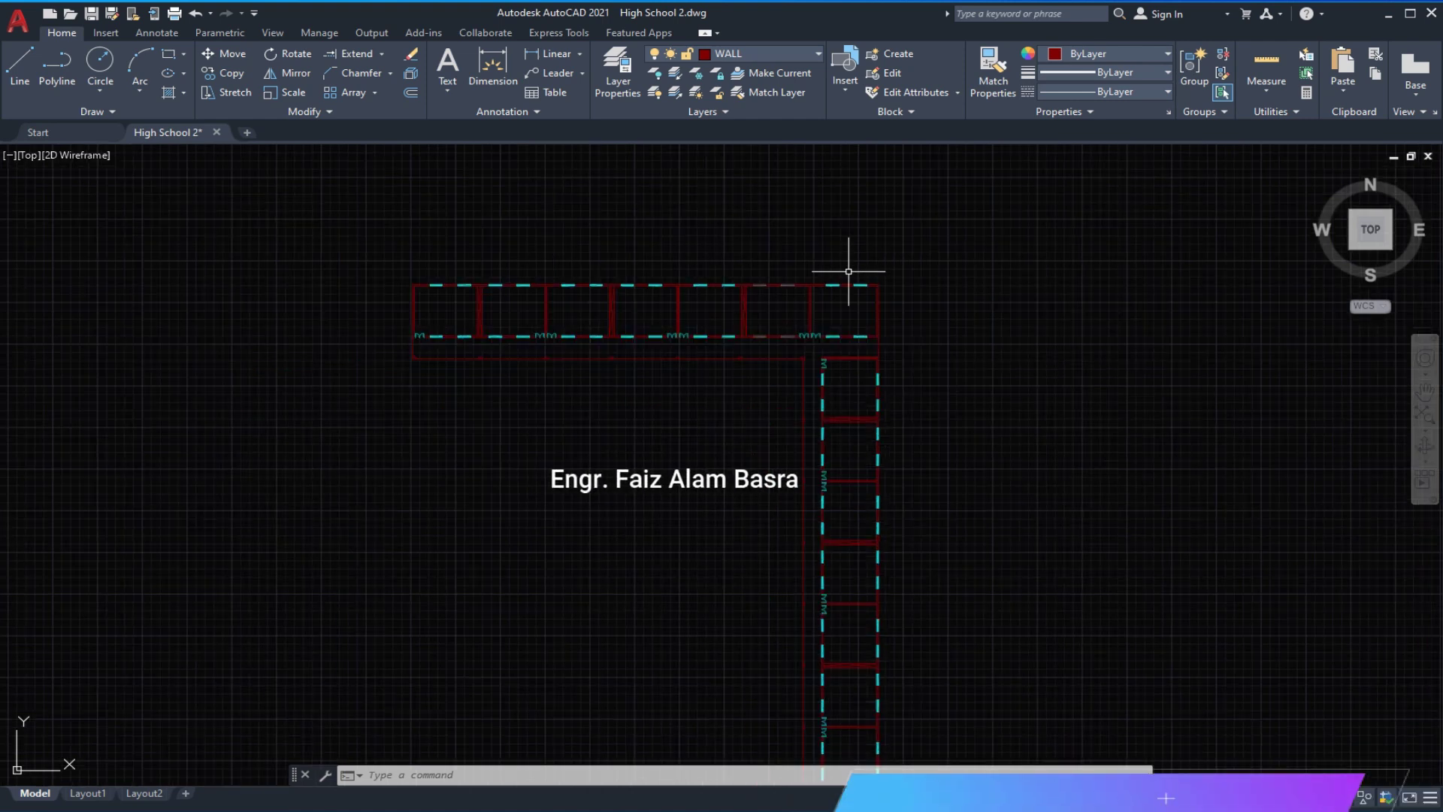
click(230, 79)
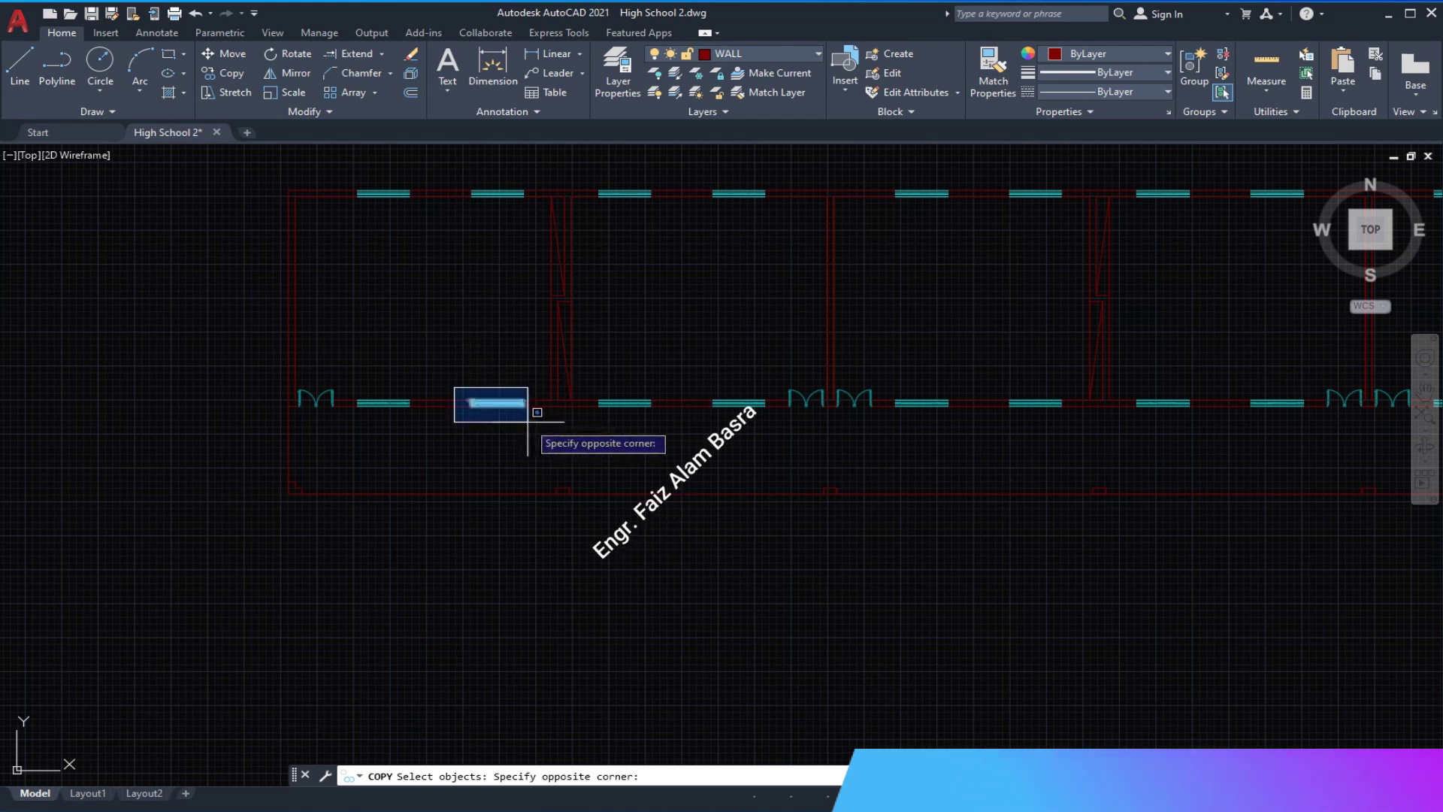
- Copy a window symbol into another opening of the lower wall
click(231, 73)
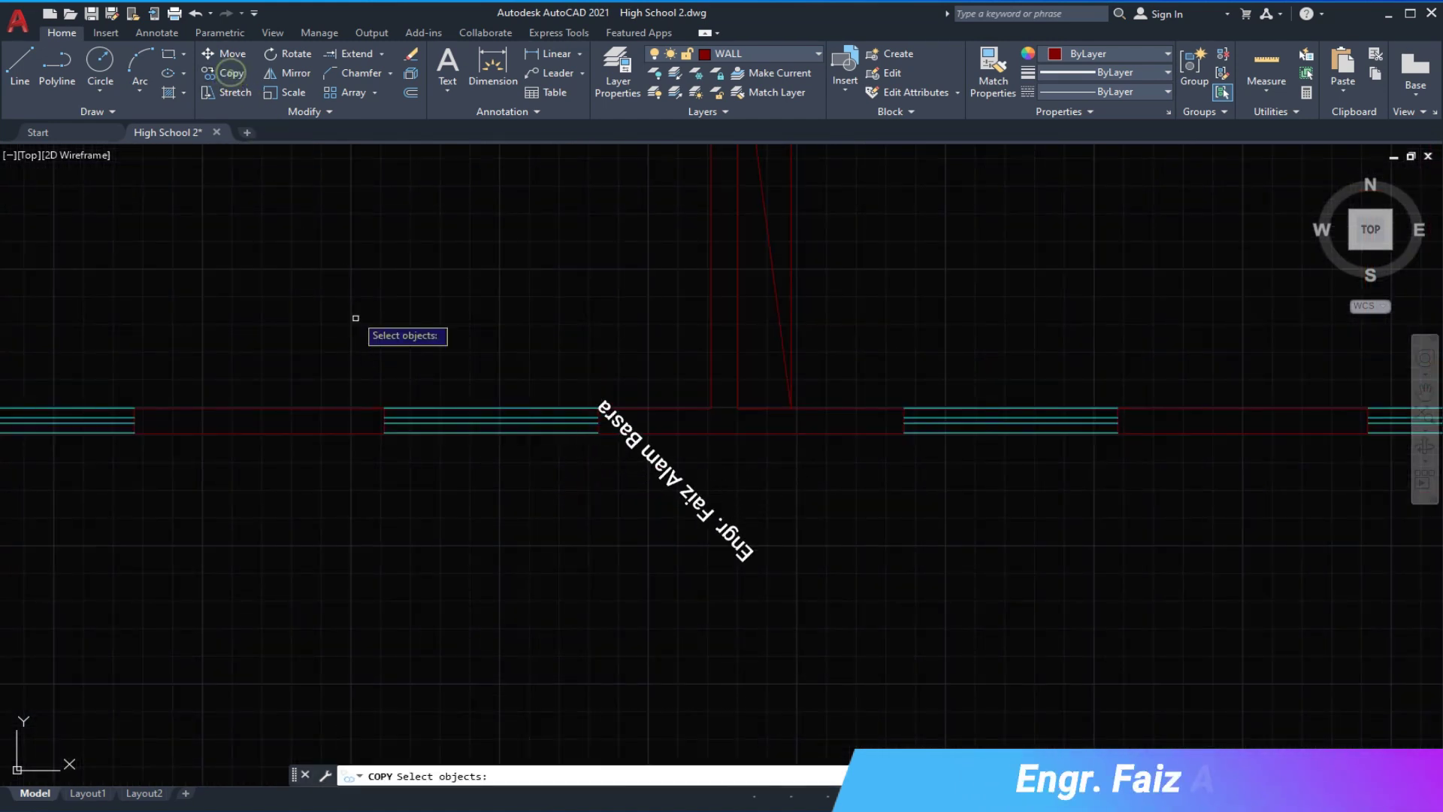
click(489, 412)
key(Return)
click(686, 421)
scroll(869, 361, down, 5)
scroll(330, 609, up, 3)
scroll(586, 520, up, 3)
scroll(582, 511, down, 4)
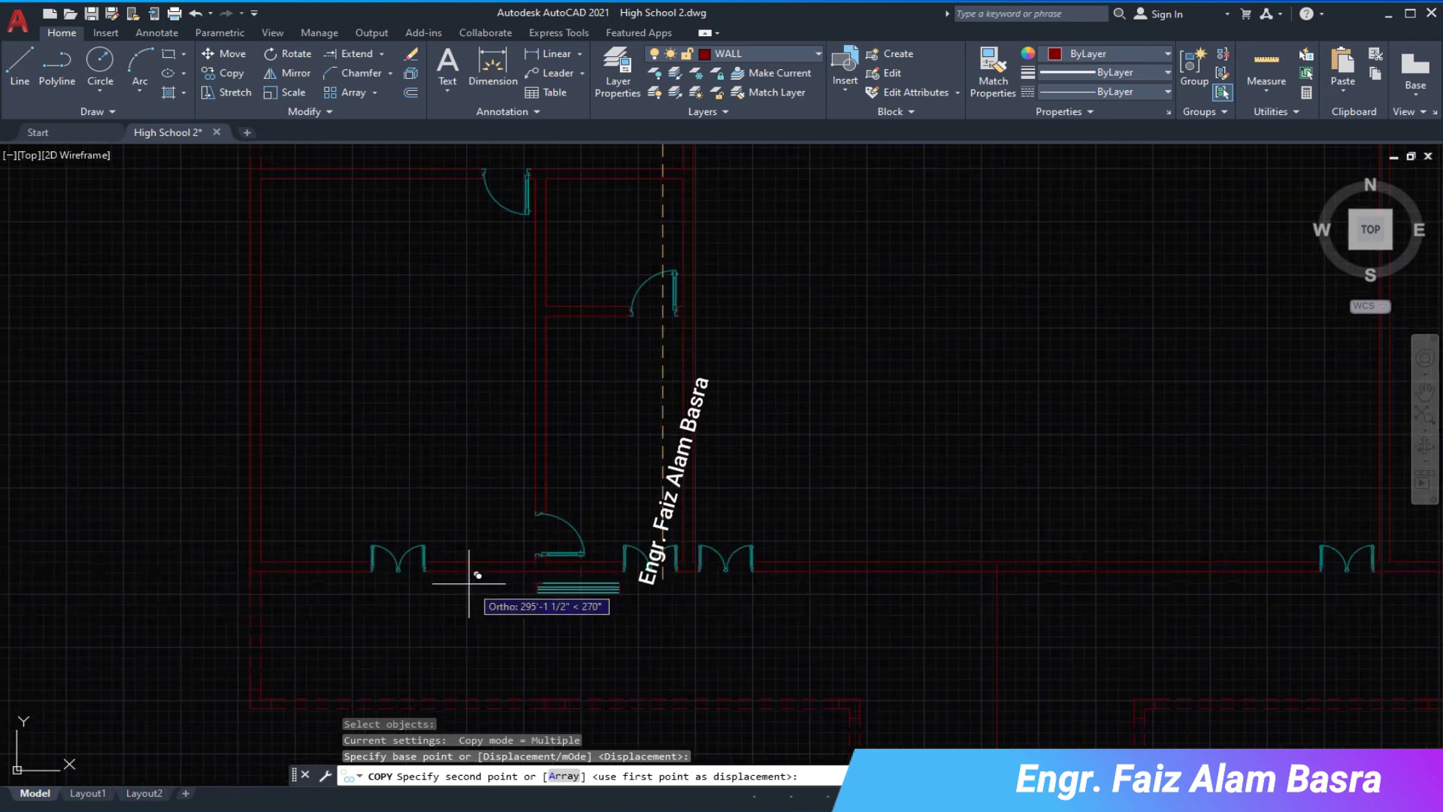
scroll(1052, 553, up, 4)
click(1046, 552)
right_click(1046, 551)
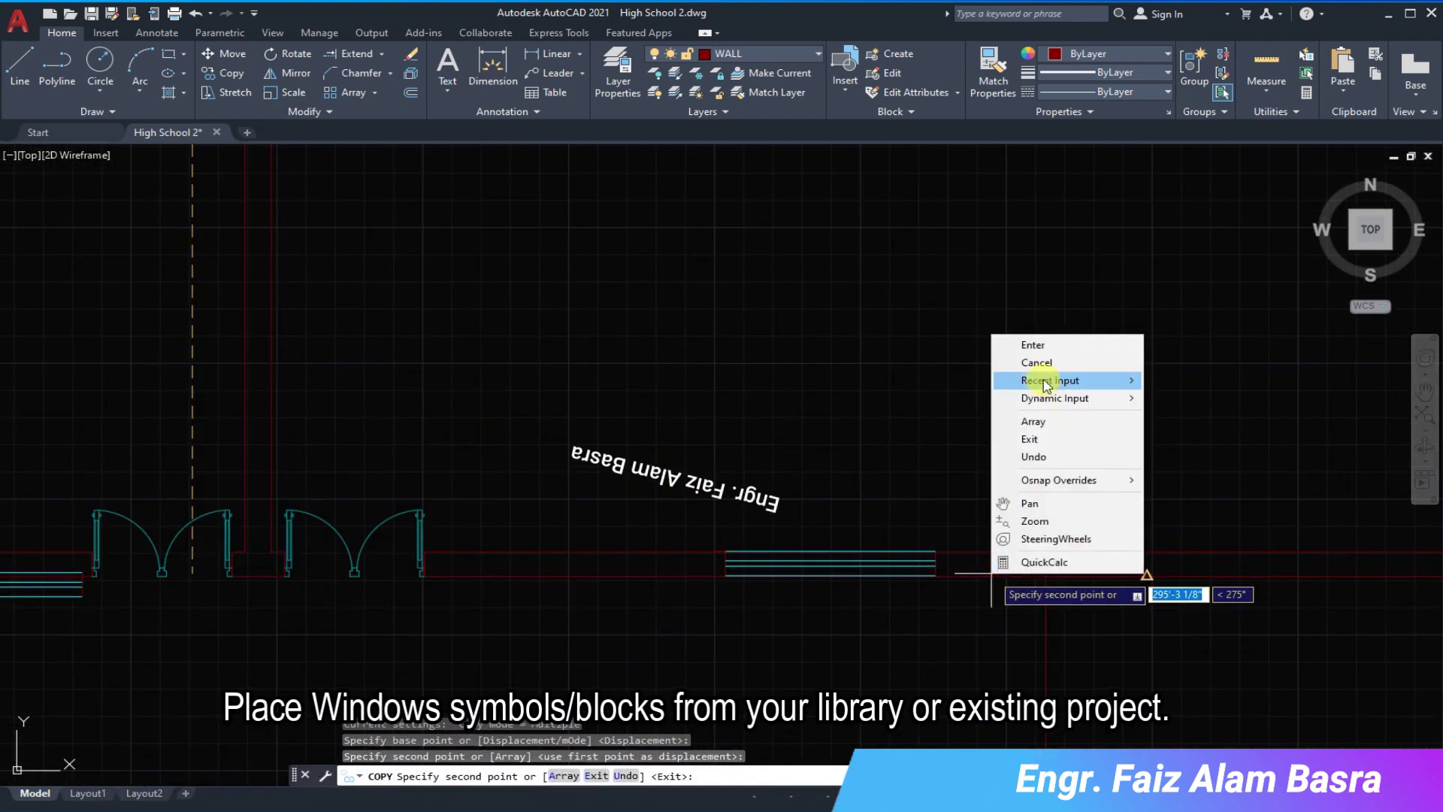
click(931, 335)
scroll(613, 474, down, 3)
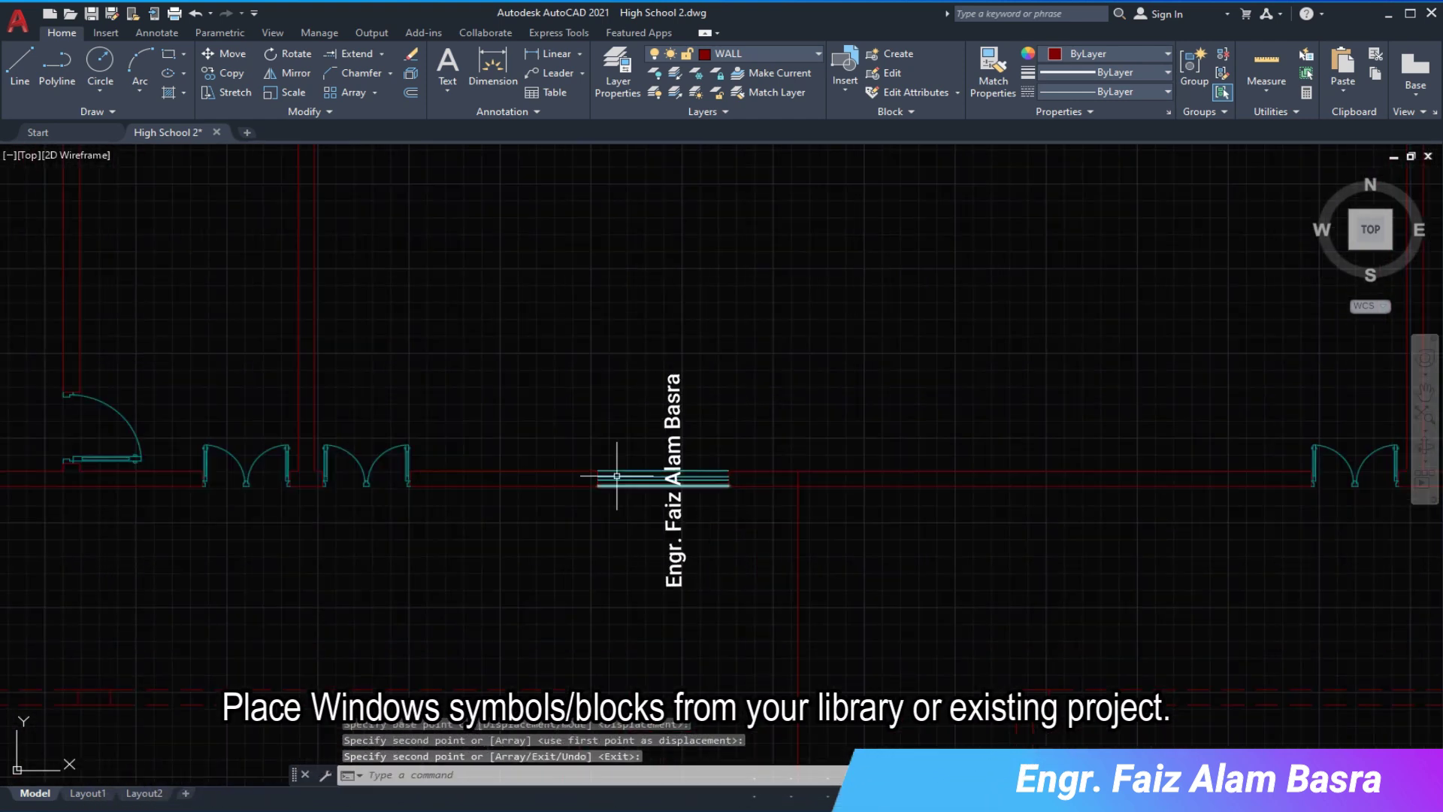
- Select another window to copy and pick its base point
click(233, 73)
click(566, 441)
click(774, 531)
key(Return)
click(796, 473)
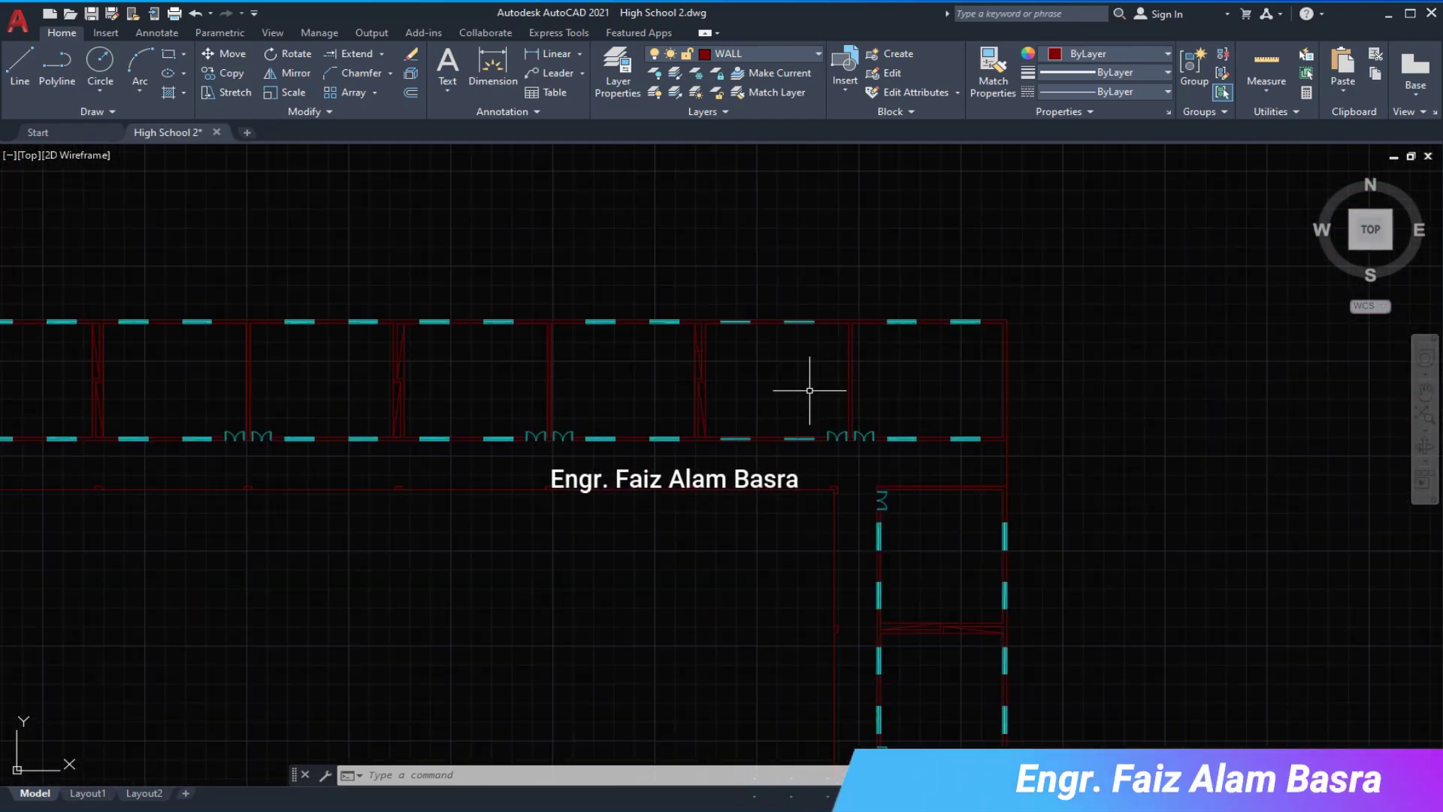
click(315, 335)
- Erase four groups of surplus mirrored and copied windows with selection boxes
click(483, 374)
key(Delete)
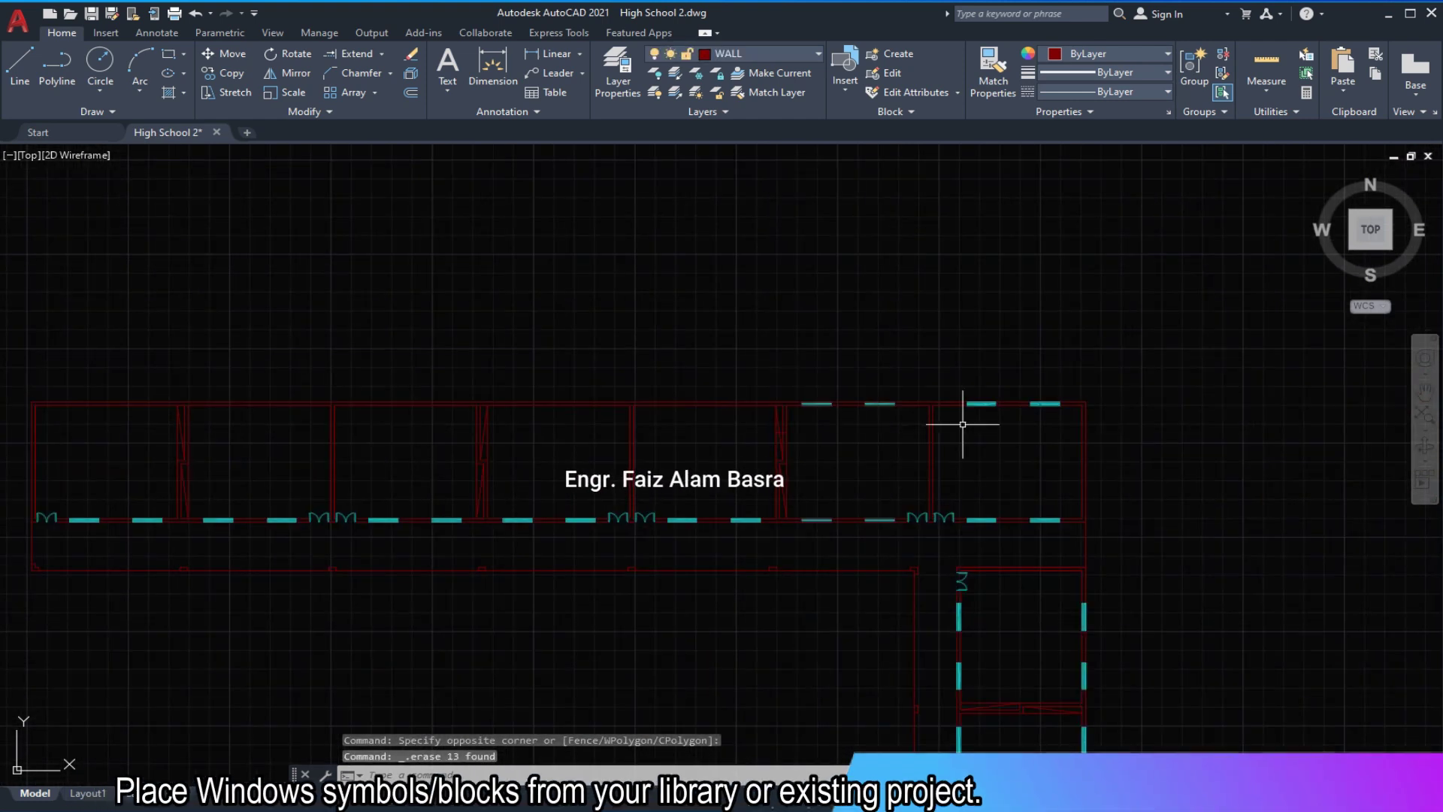
click(543, 339)
click(1207, 396)
key(Delete)
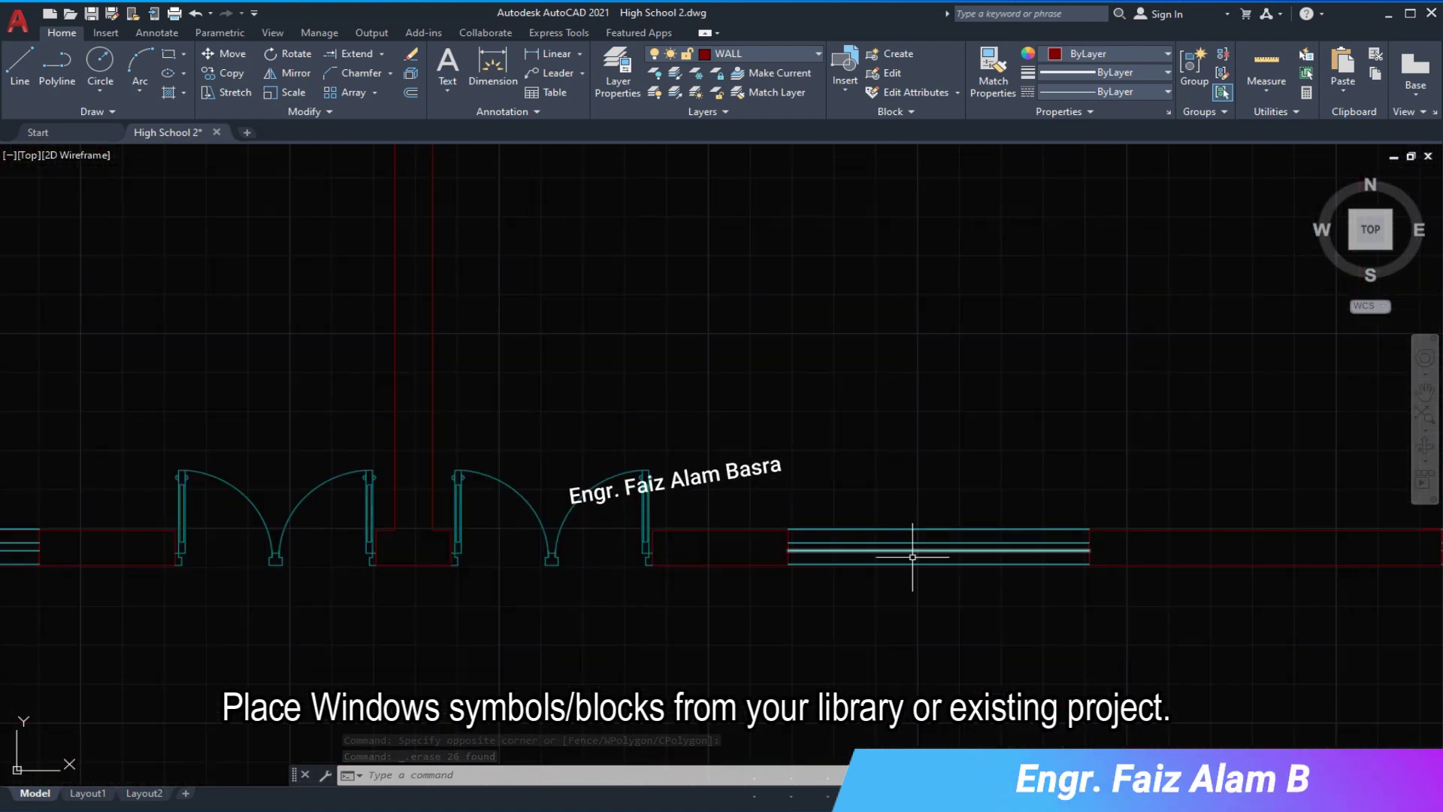
click(763, 492)
click(1094, 602)
key(Delete)
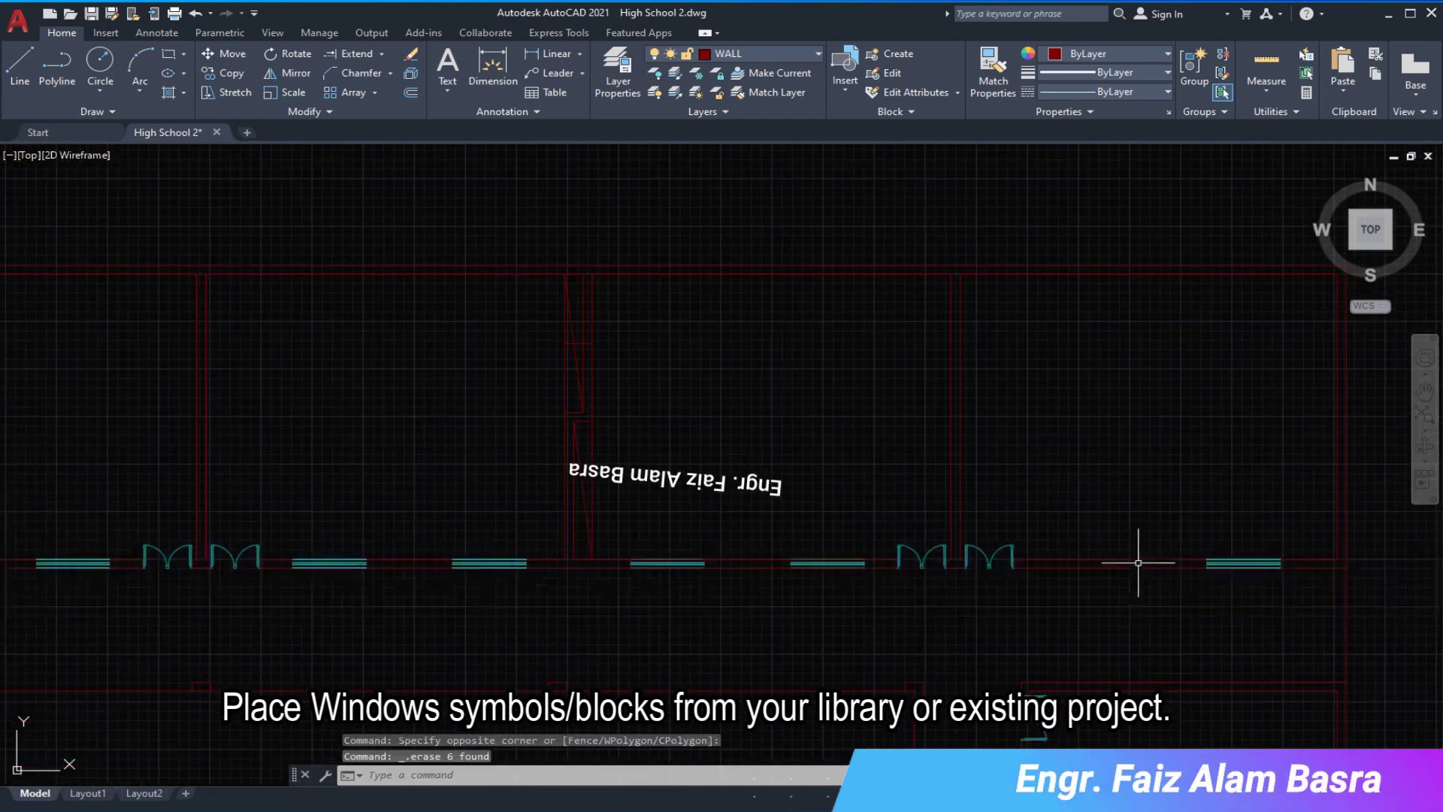
click(1179, 542)
click(1289, 589)
key(Delete)
- Erase the remaining stray window symbols, abandoning one unfinished selection
scroll(665, 579, down, 2)
click(575, 585)
key(Delete)
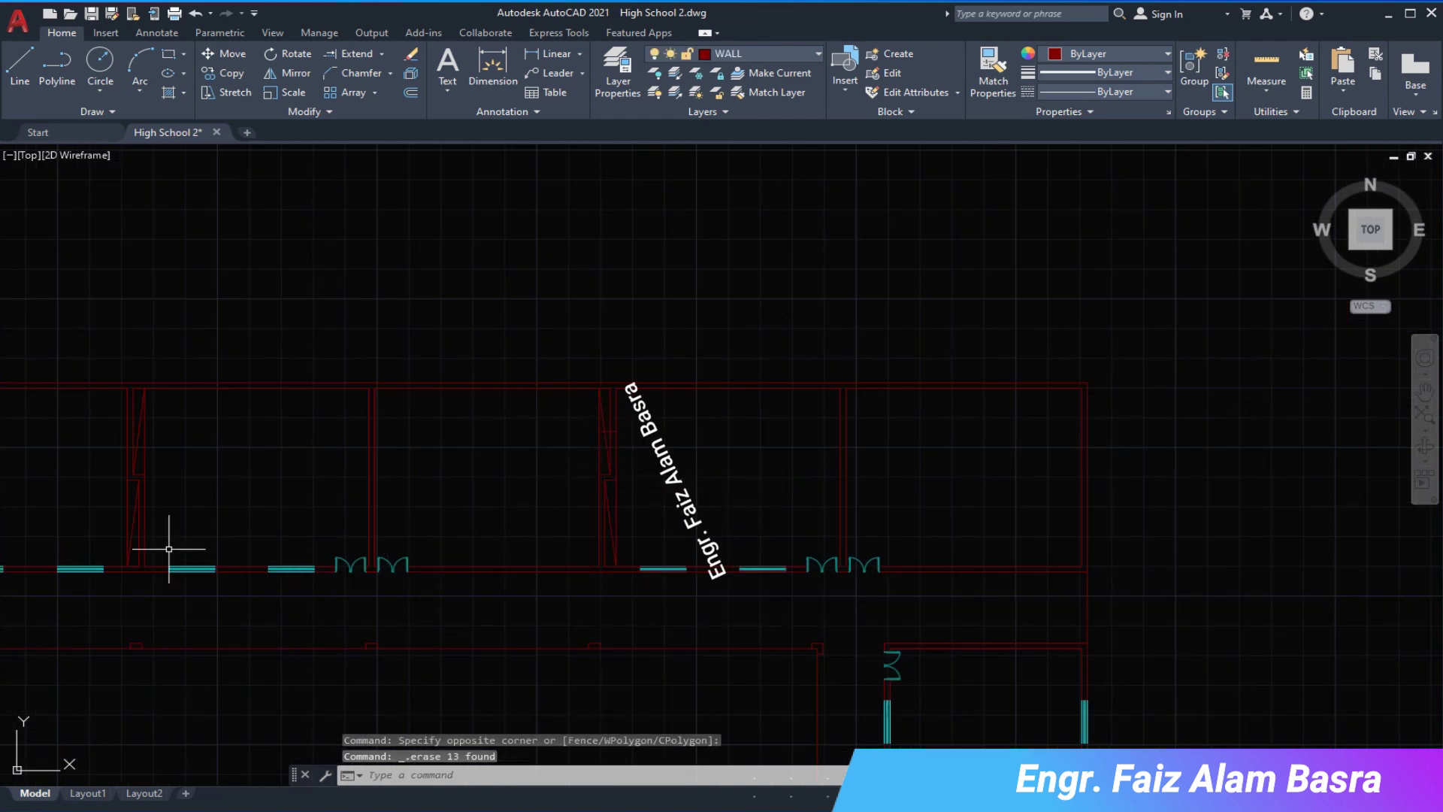
middle_drag(81, 590, 540, 606)
click(164, 567)
click(315, 607)
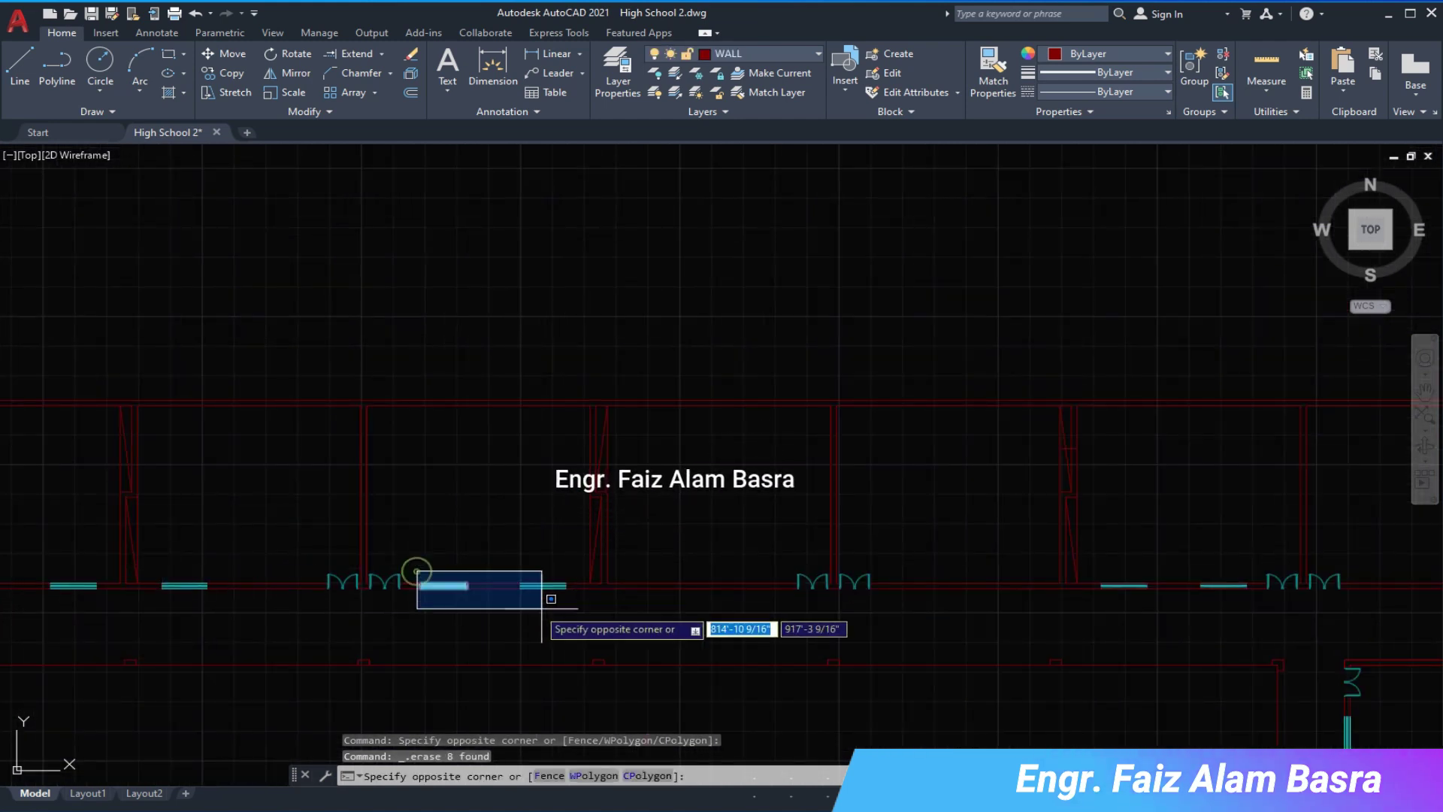
key(Escape)
scroll(106, 588, up, 2)
click(481, 573)
key(Delete)
scroll(942, 572, up, 5)
- Draw a short vertical wall line closing one opening
click(38, 67)
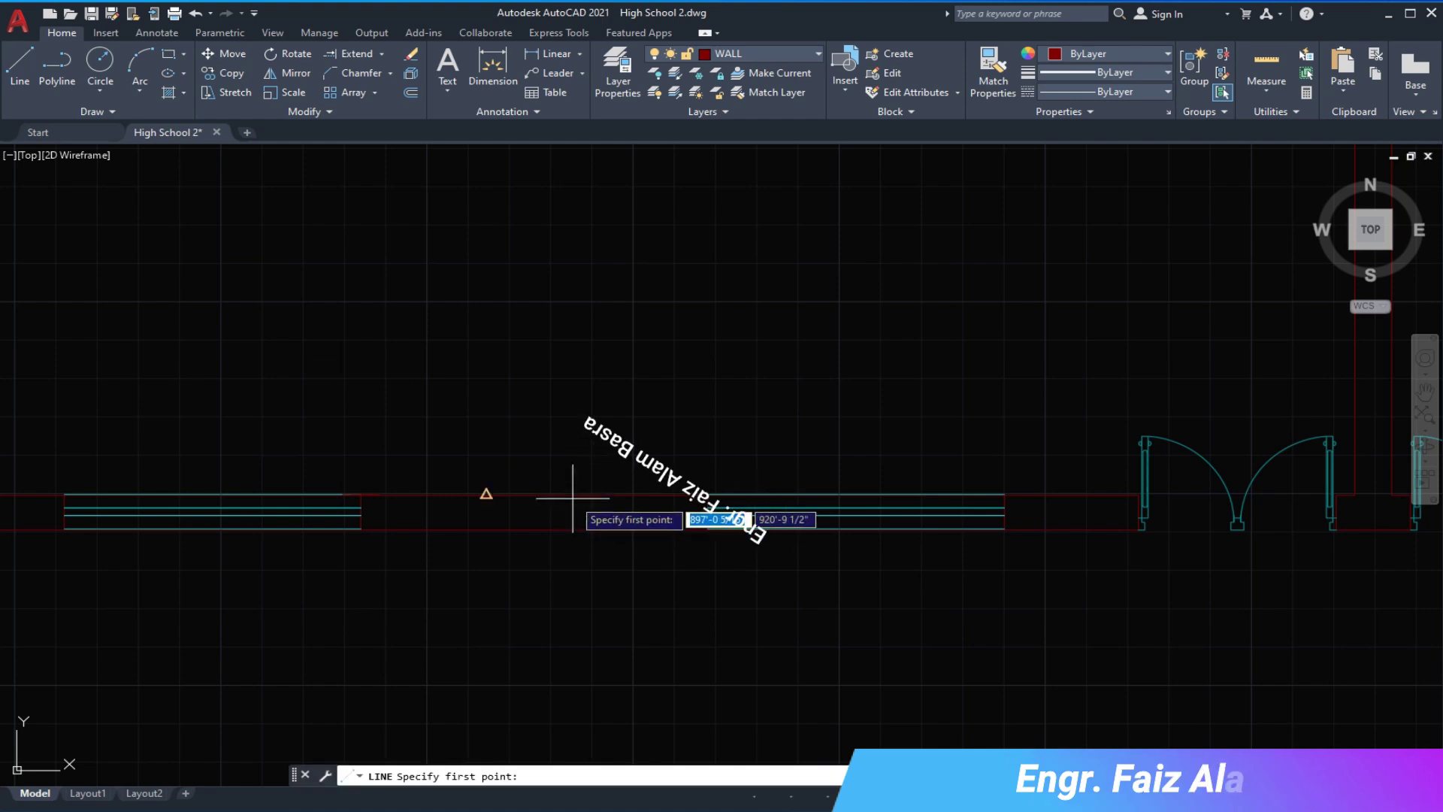
click(486, 529)
right_click(490, 532)
click(522, 538)
scroll(690, 490, up, 2)
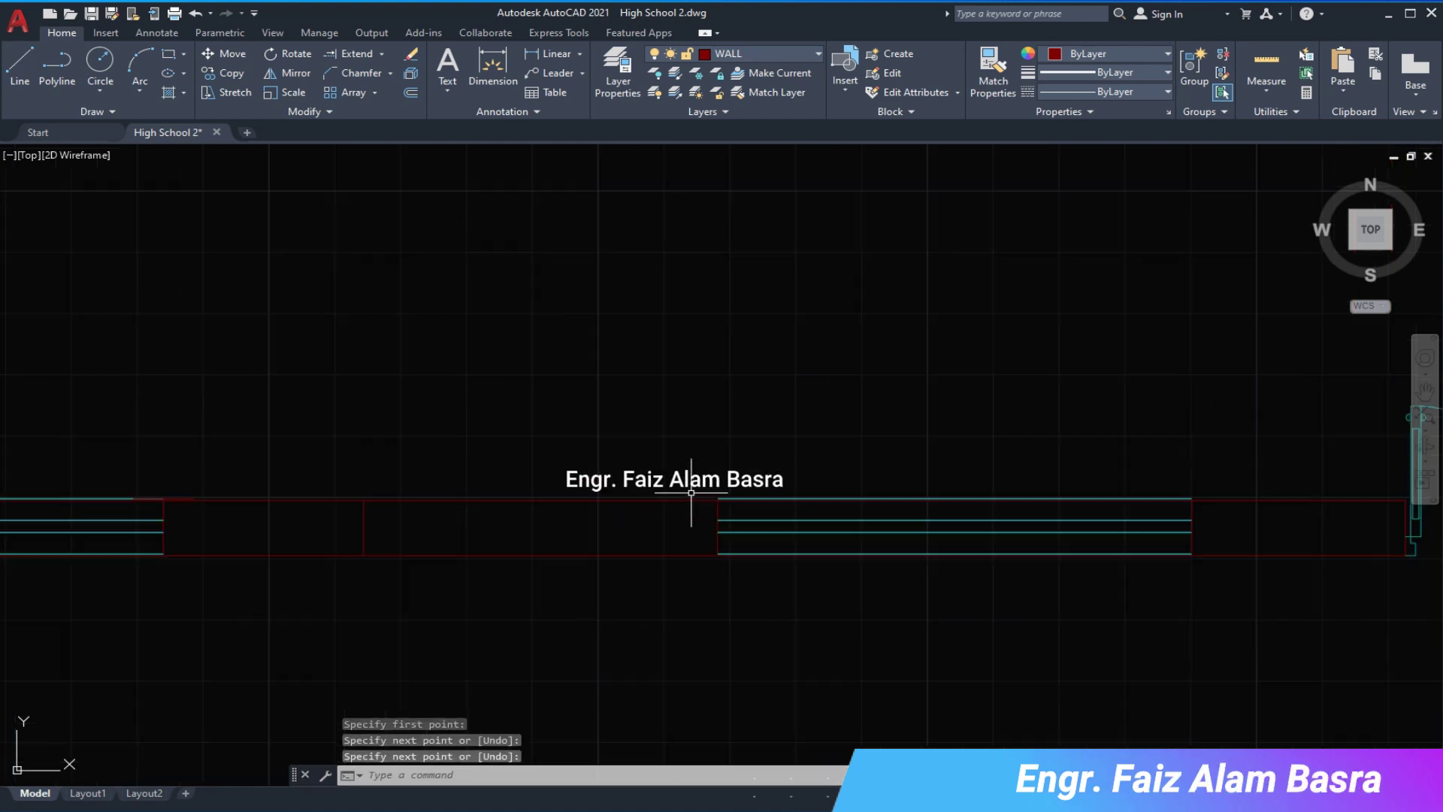
- Move the selected wall lines downward to their new position
click(223, 54)
click(686, 477)
click(1221, 599)
scroll(722, 508, up, 2)
scroll(797, 413, up, 2)
key(Return)
click(737, 354)
click(745, 444)
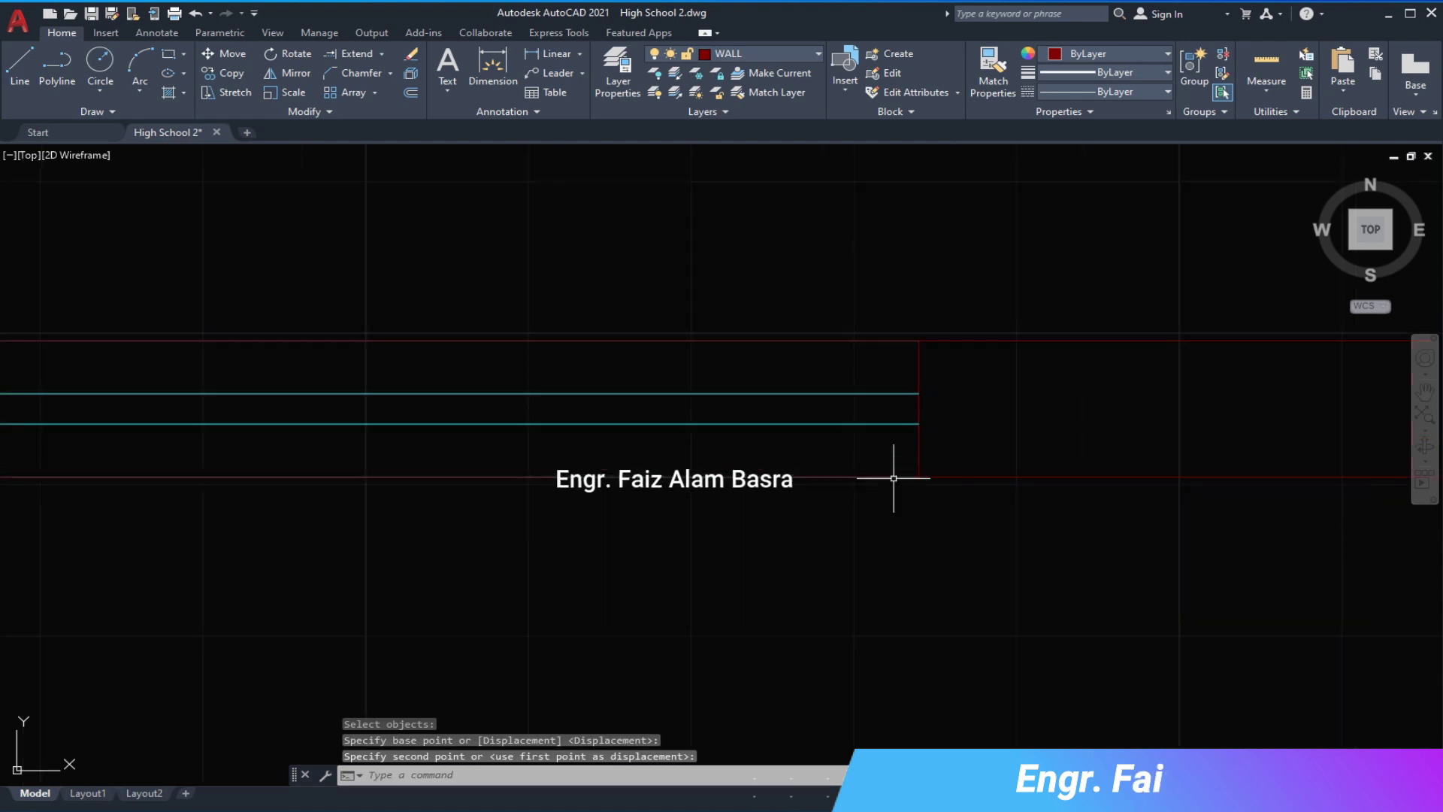
- Mirror two windows across a horizontal line, keeping the originals
click(726, 433)
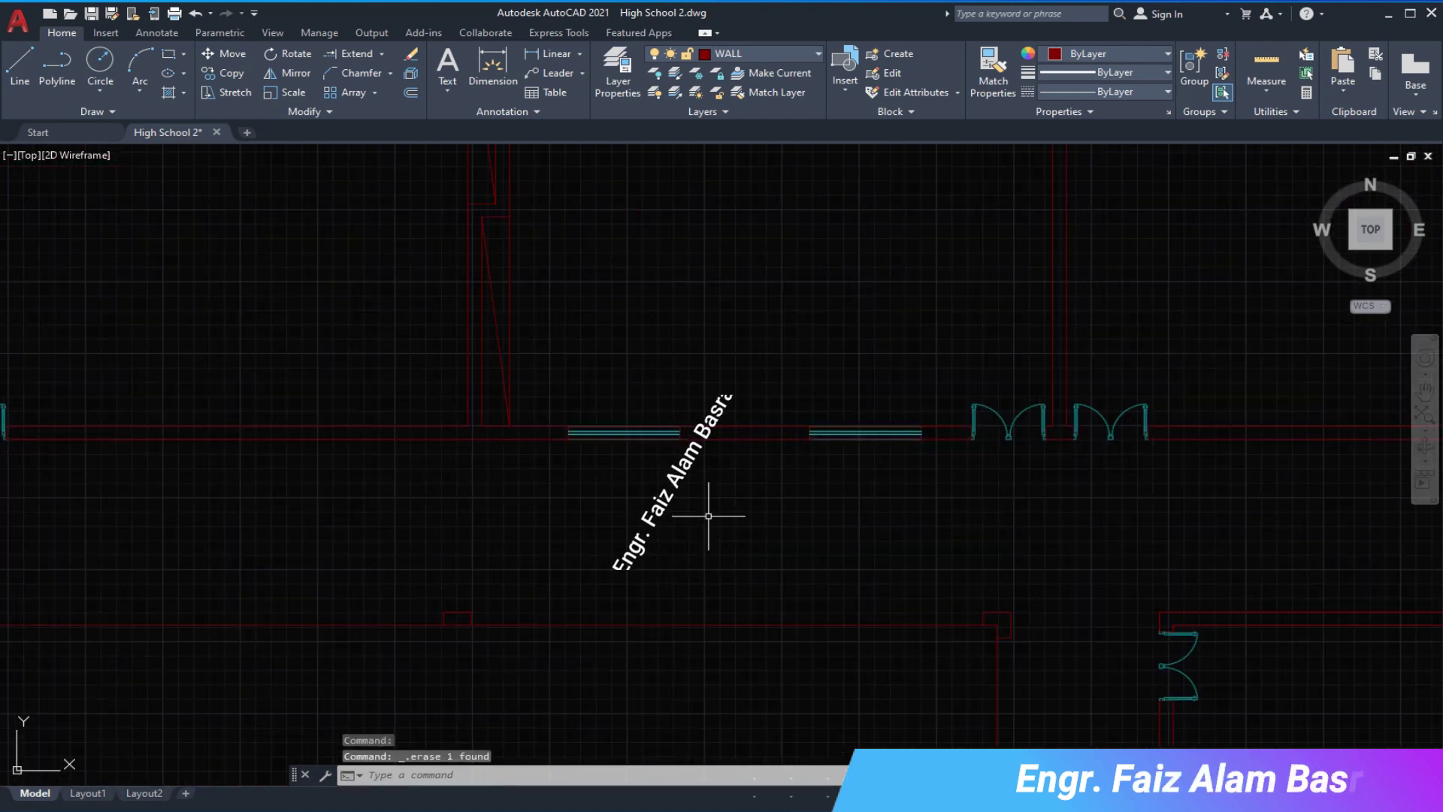
click(284, 73)
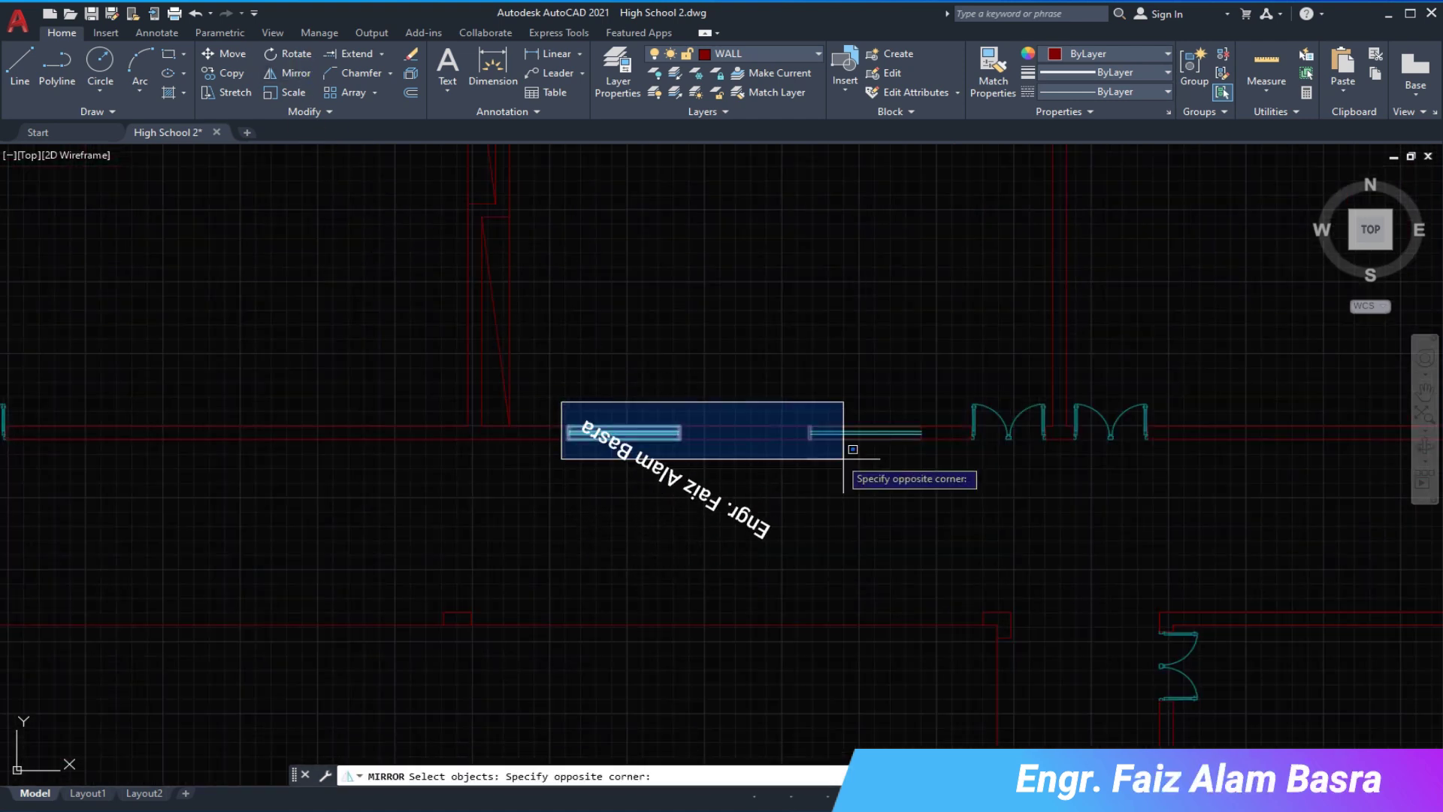
click(805, 443)
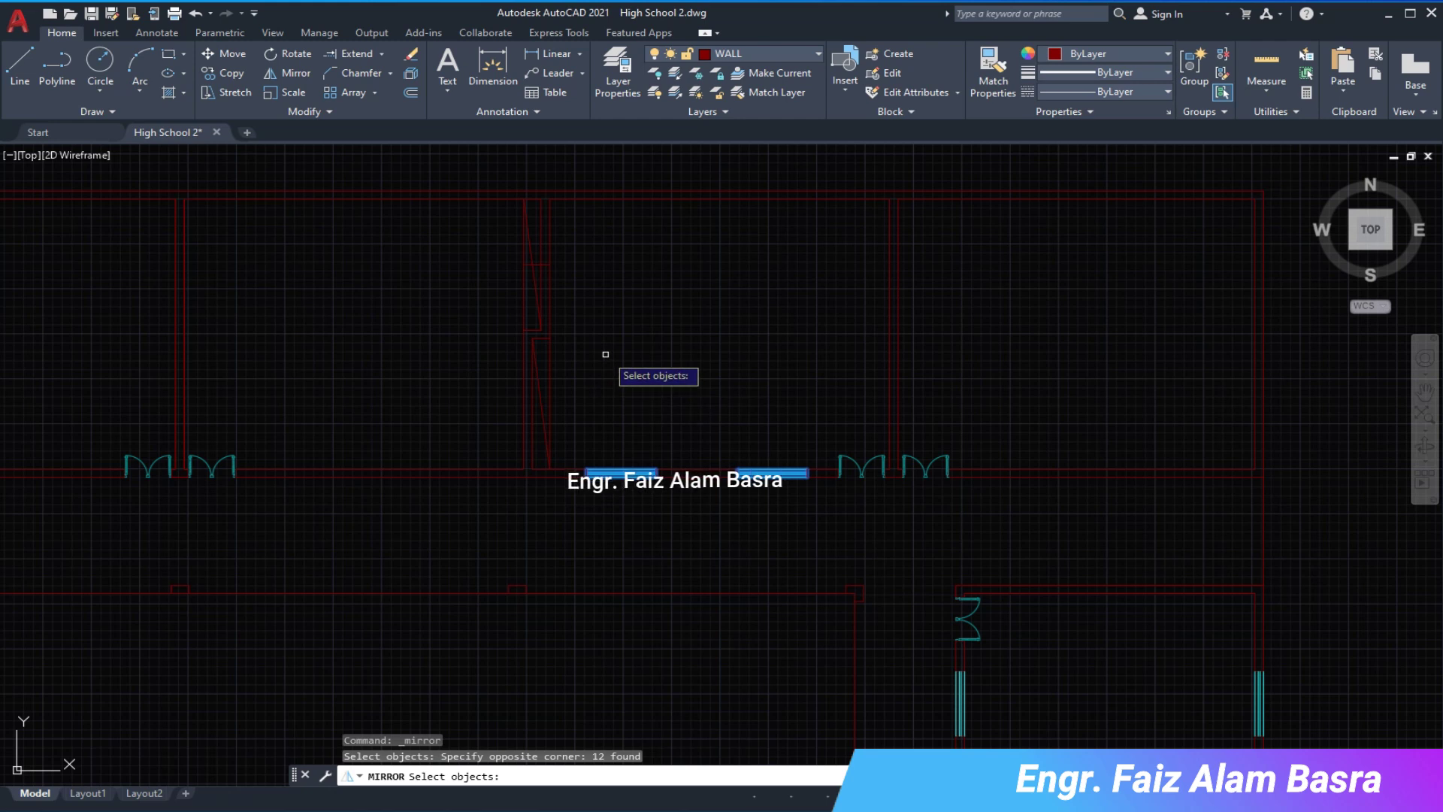
key(Return)
click(890, 339)
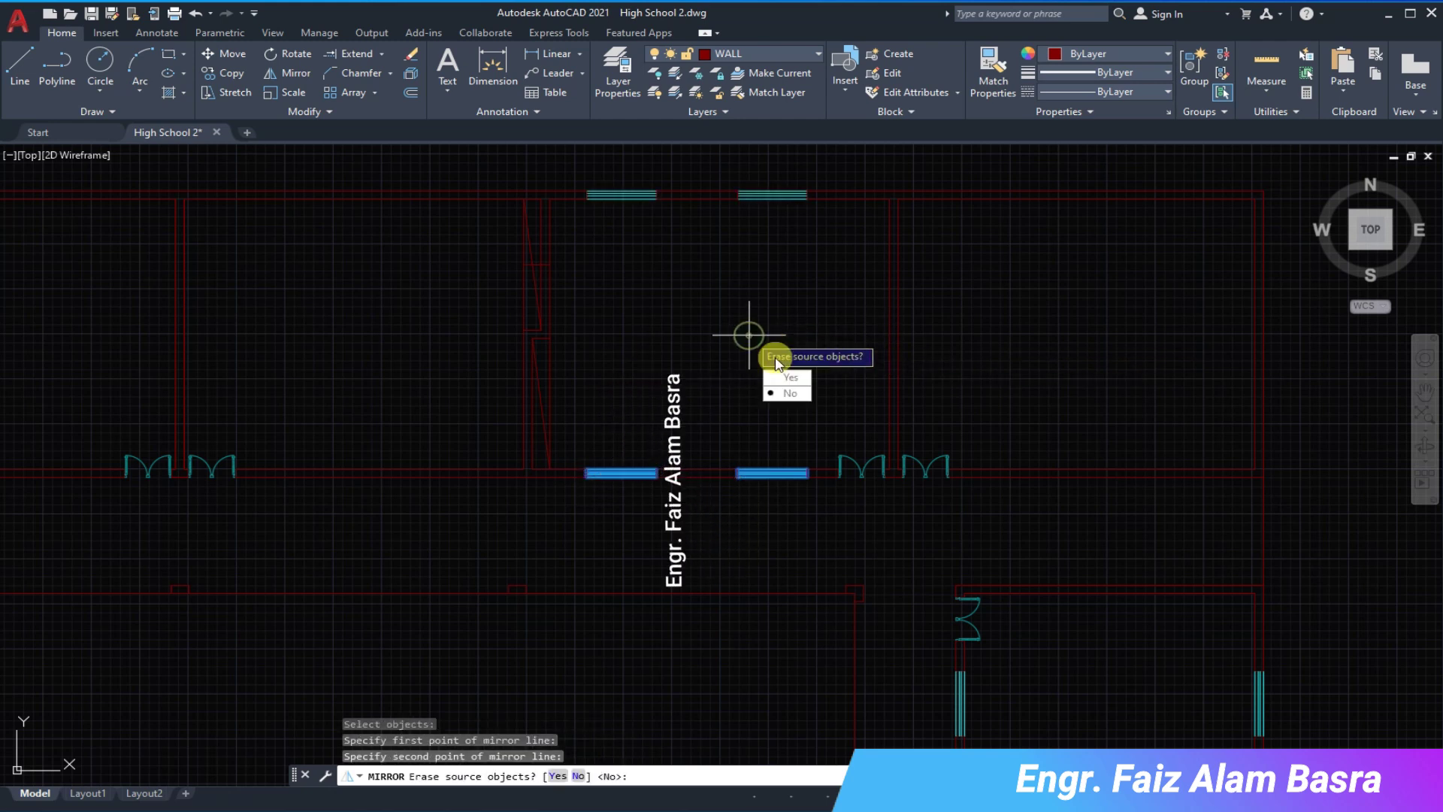
click(746, 332)
text(N)
key(Return)
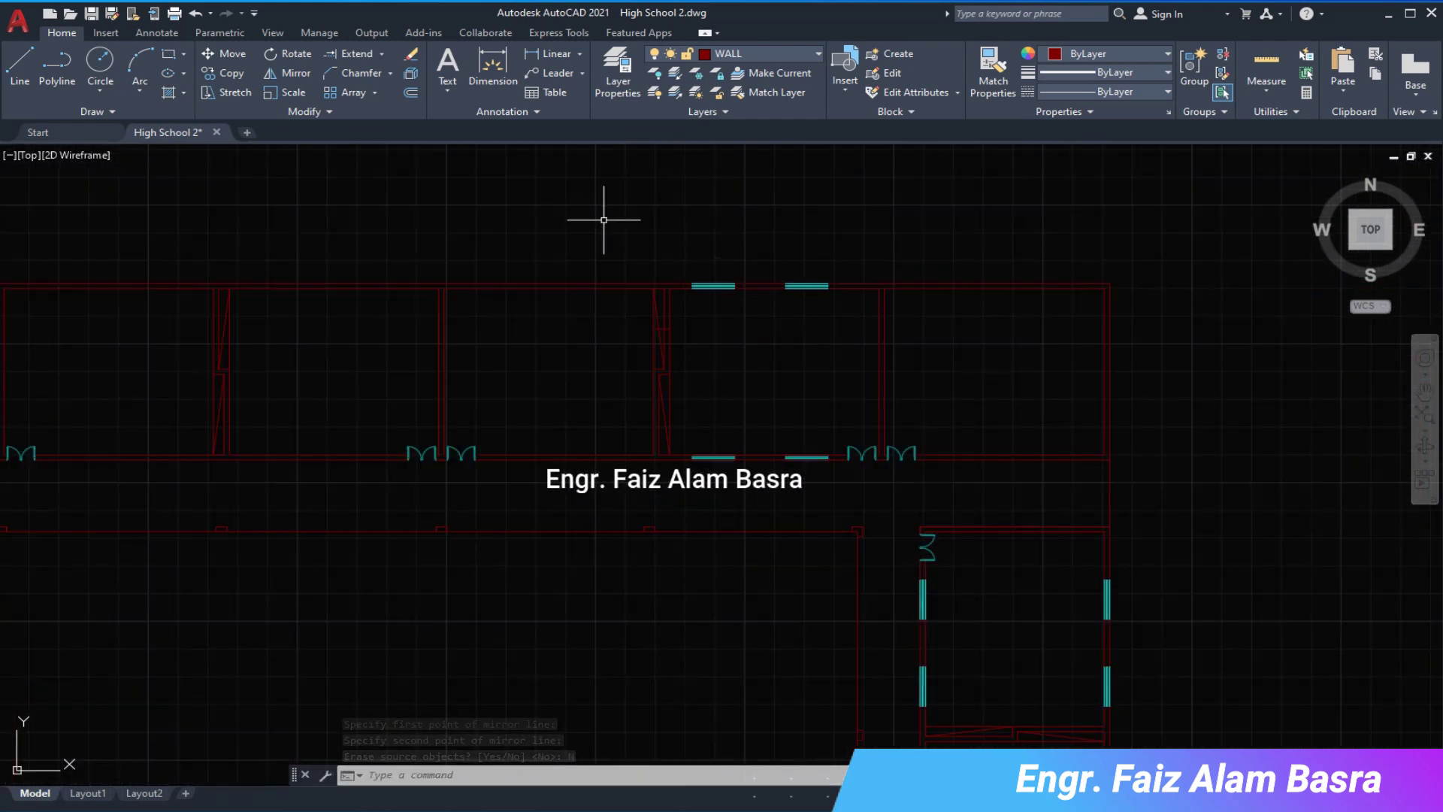
- Mirror a second window group across the next wall, keeping the originals
click(297, 78)
click(683, 258)
click(837, 478)
scroll(882, 467, up, 3)
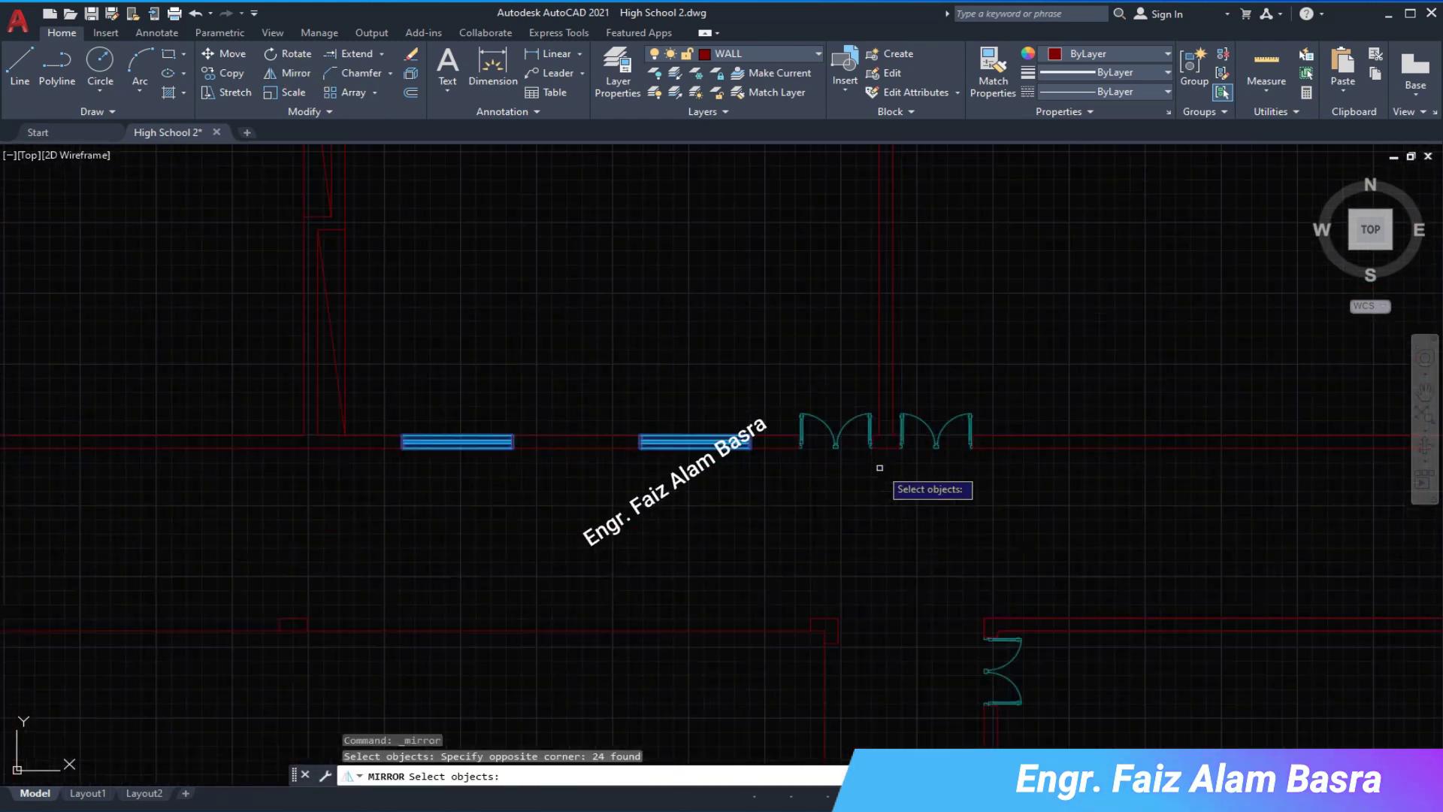
key(Return)
click(888, 449)
click(918, 548)
text(N)
key(Return)
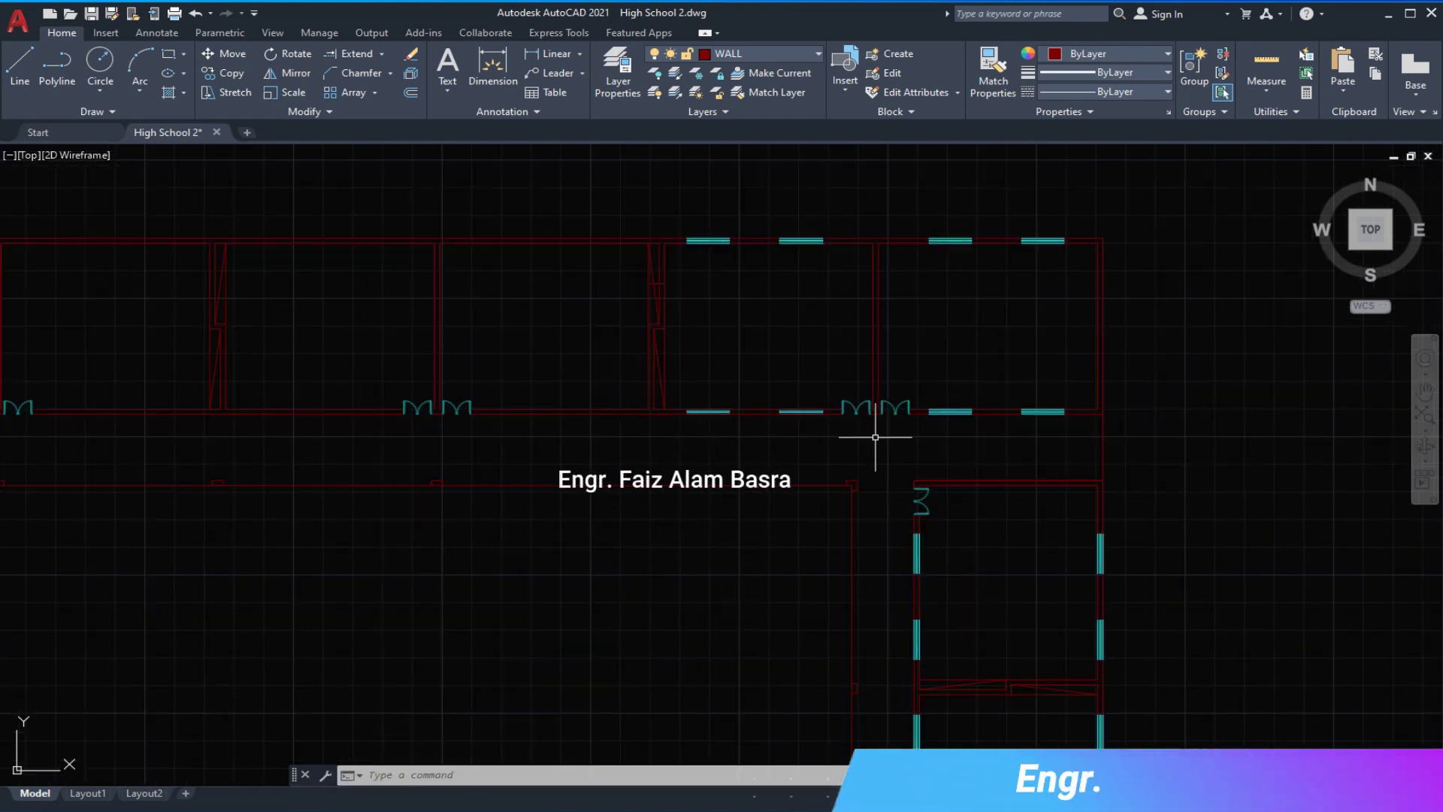
- Mirror a 24-object window set onto the opposite wall, keeping the originals
click(298, 75)
click(689, 232)
click(843, 454)
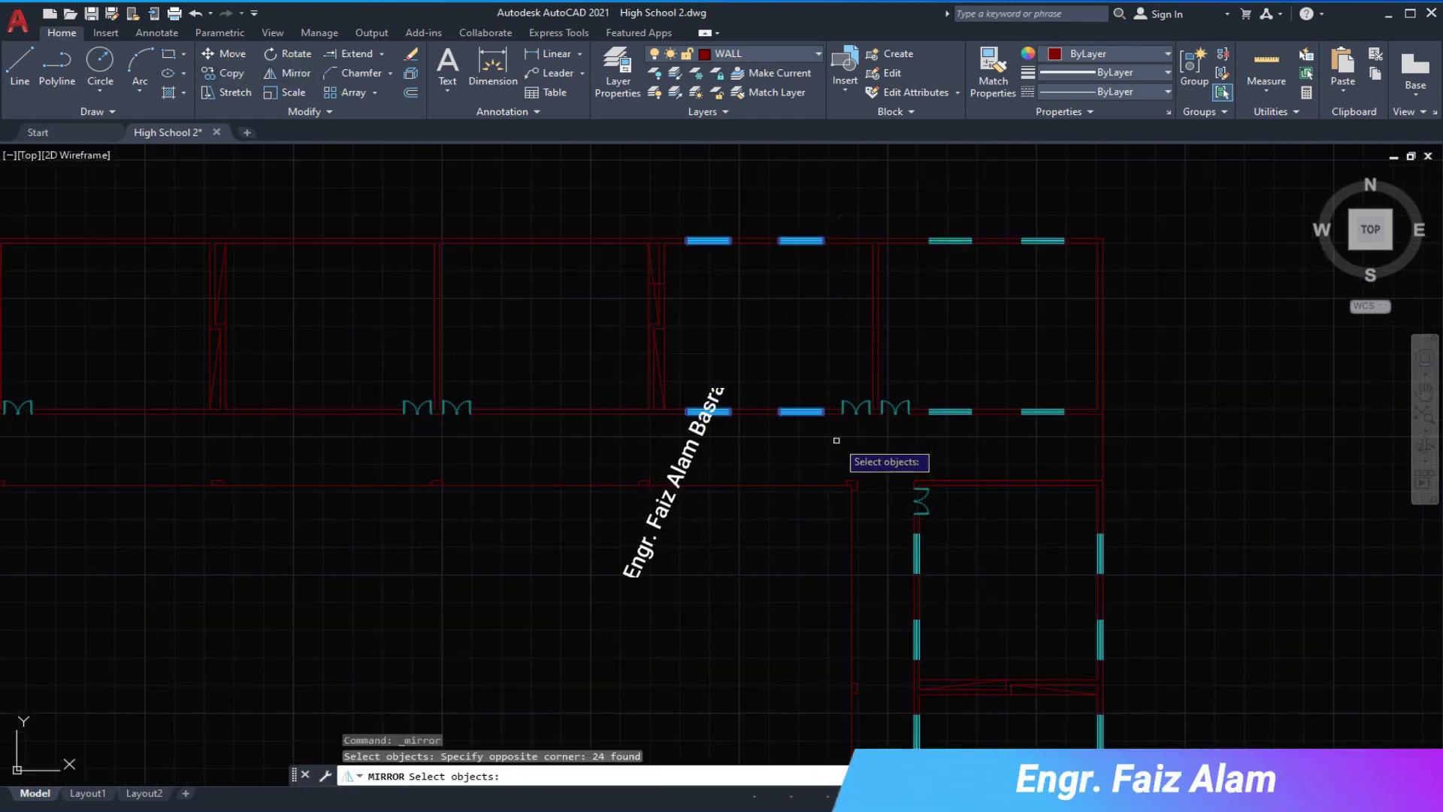
scroll(662, 316, up, 5)
key(Return)
click(580, 252)
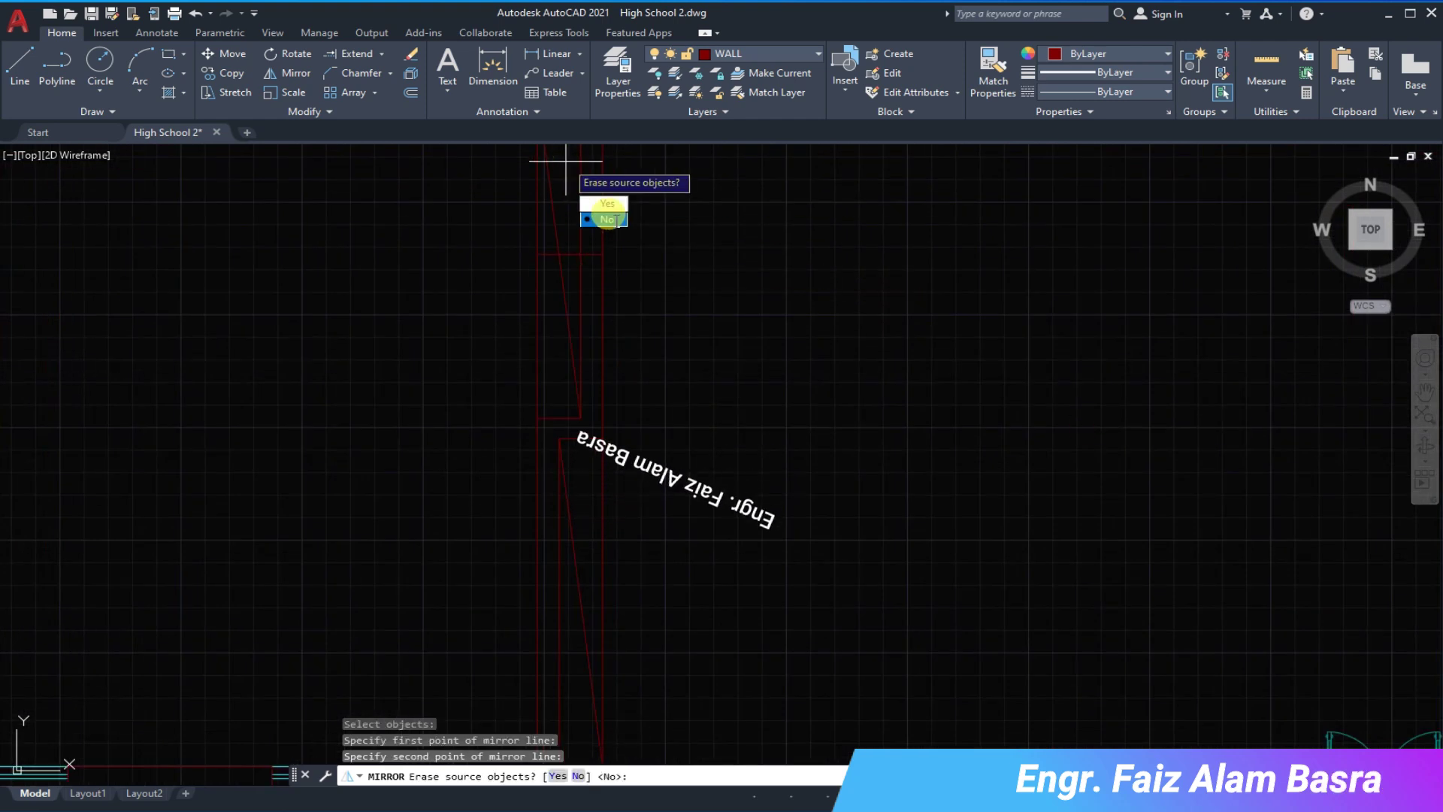
click(607, 219)
scroll(483, 499, down, 5)
scroll(348, 421, down, 2)
scroll(348, 421, up, 2)
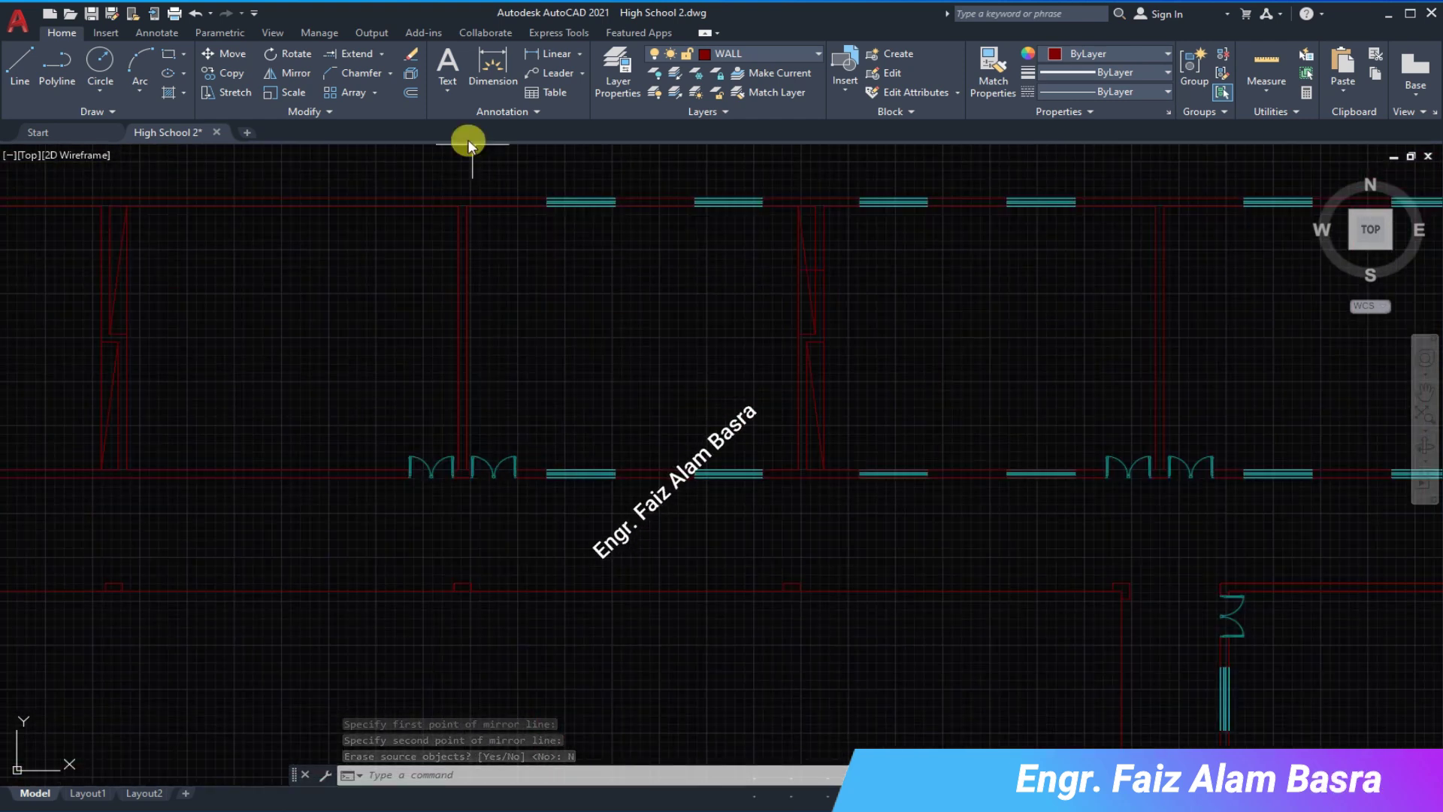
- Mirror 48 window objects from two selection boxes, keeping the originals
click(299, 78)
click(535, 179)
click(766, 518)
click(849, 178)
click(1118, 538)
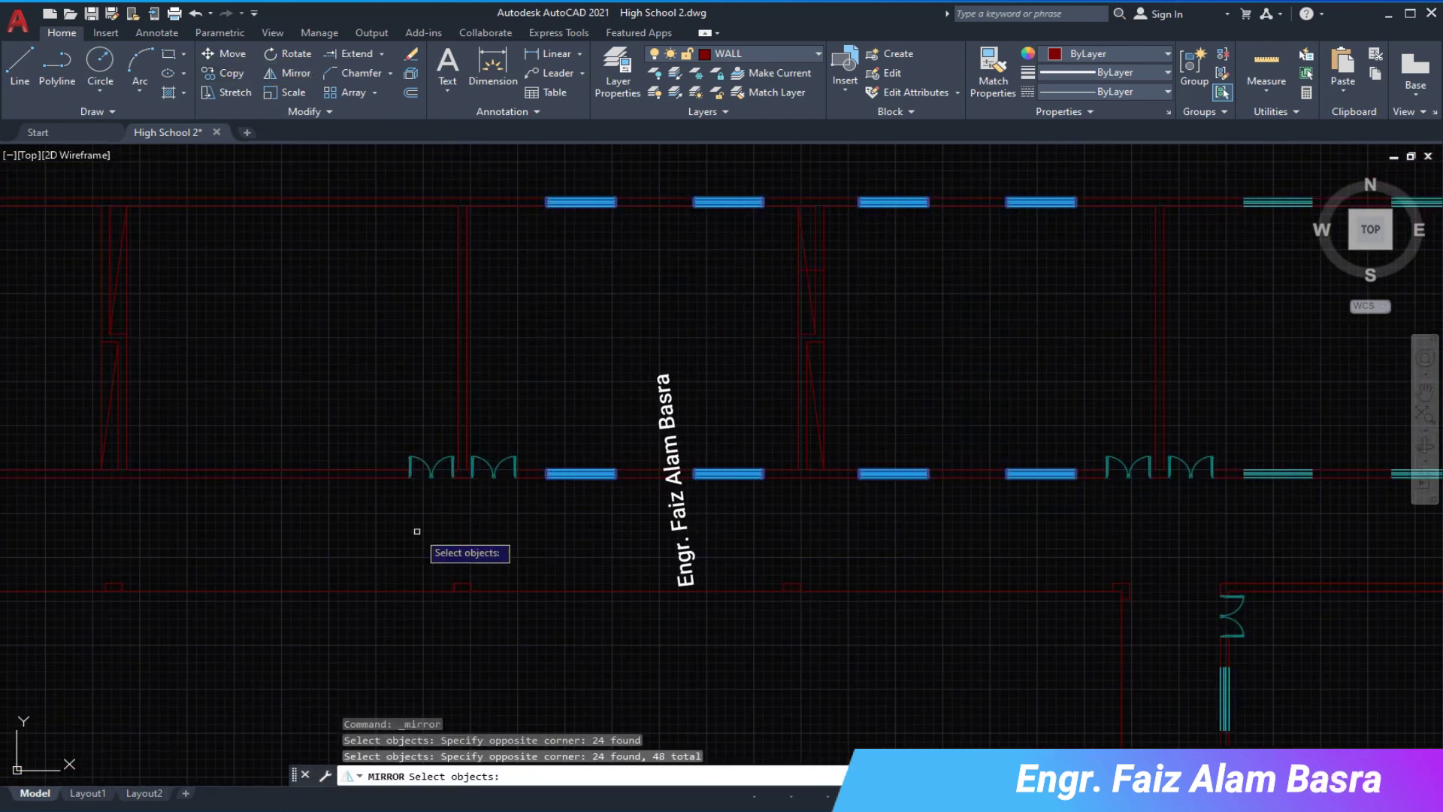
key(Return)
click(662, 481)
click(451, 538)
key(Return)
scroll(638, 534, down, 3)
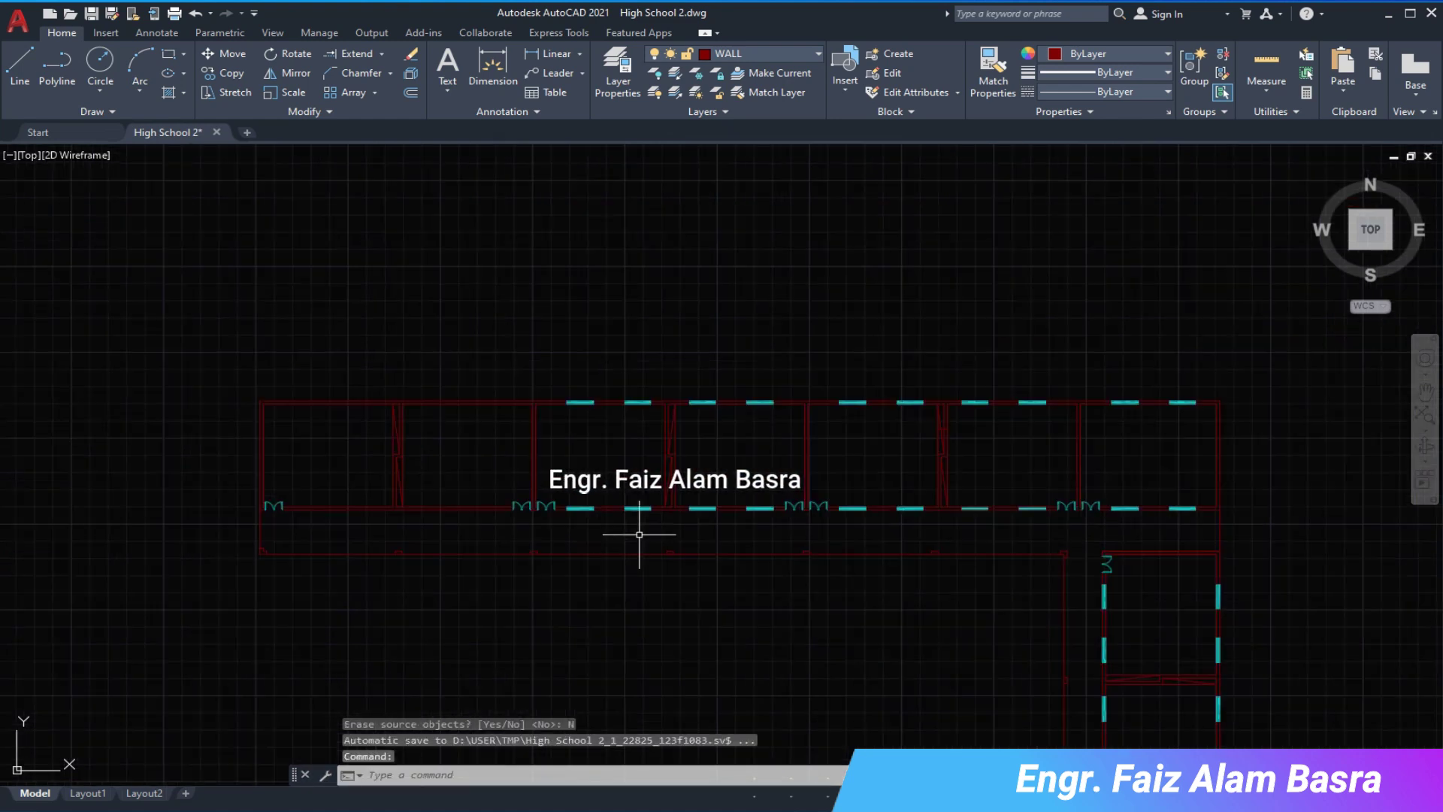
scroll(638, 534, up, 2)
- Mirror two more window groups across a vertical line, keeping the originals
click(517, 277)
click(669, 508)
click(715, 296)
click(863, 515)
scroll(458, 517, up, 4)
click(285, 73)
click(497, 447)
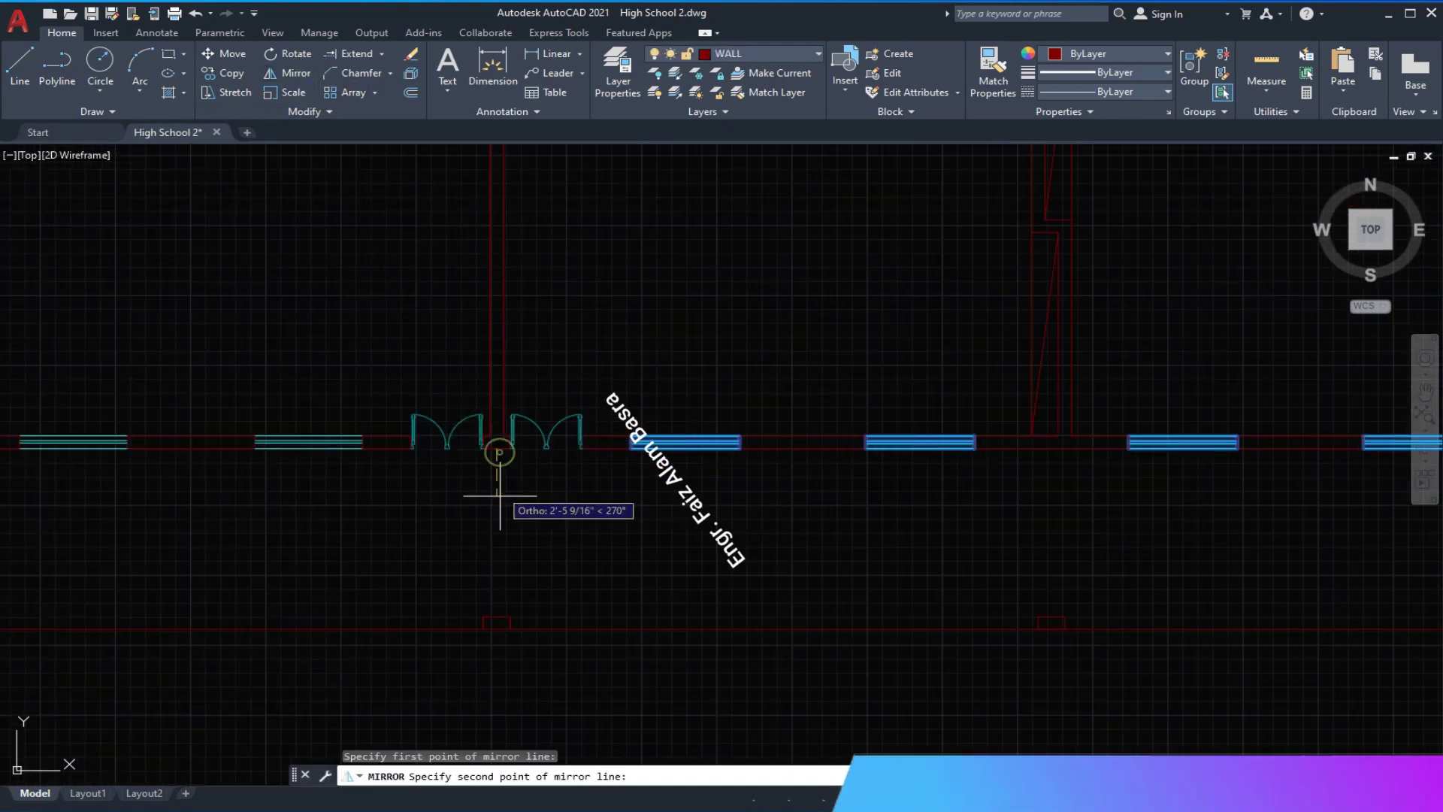
click(499, 505)
key(Return)
- Review the mirrored windows and save the drawing
scroll(410, 484, down, 4)
scroll(411, 483, down, 4)
scroll(451, 482, up, 2)
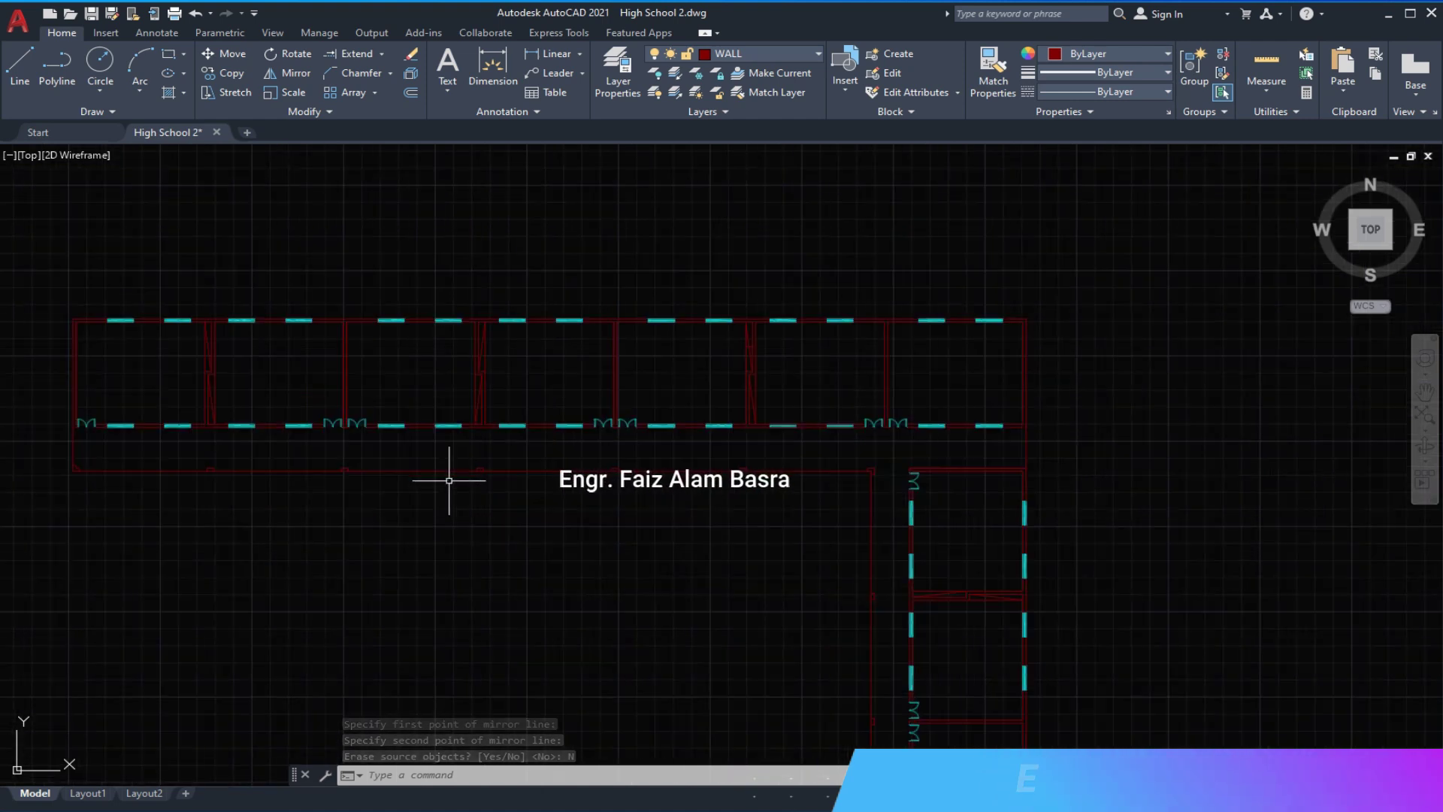
scroll(411, 458, down, 3)
scroll(612, 611, up, 3)
key(ctrl+s)
scroll(516, 612, up, 2)
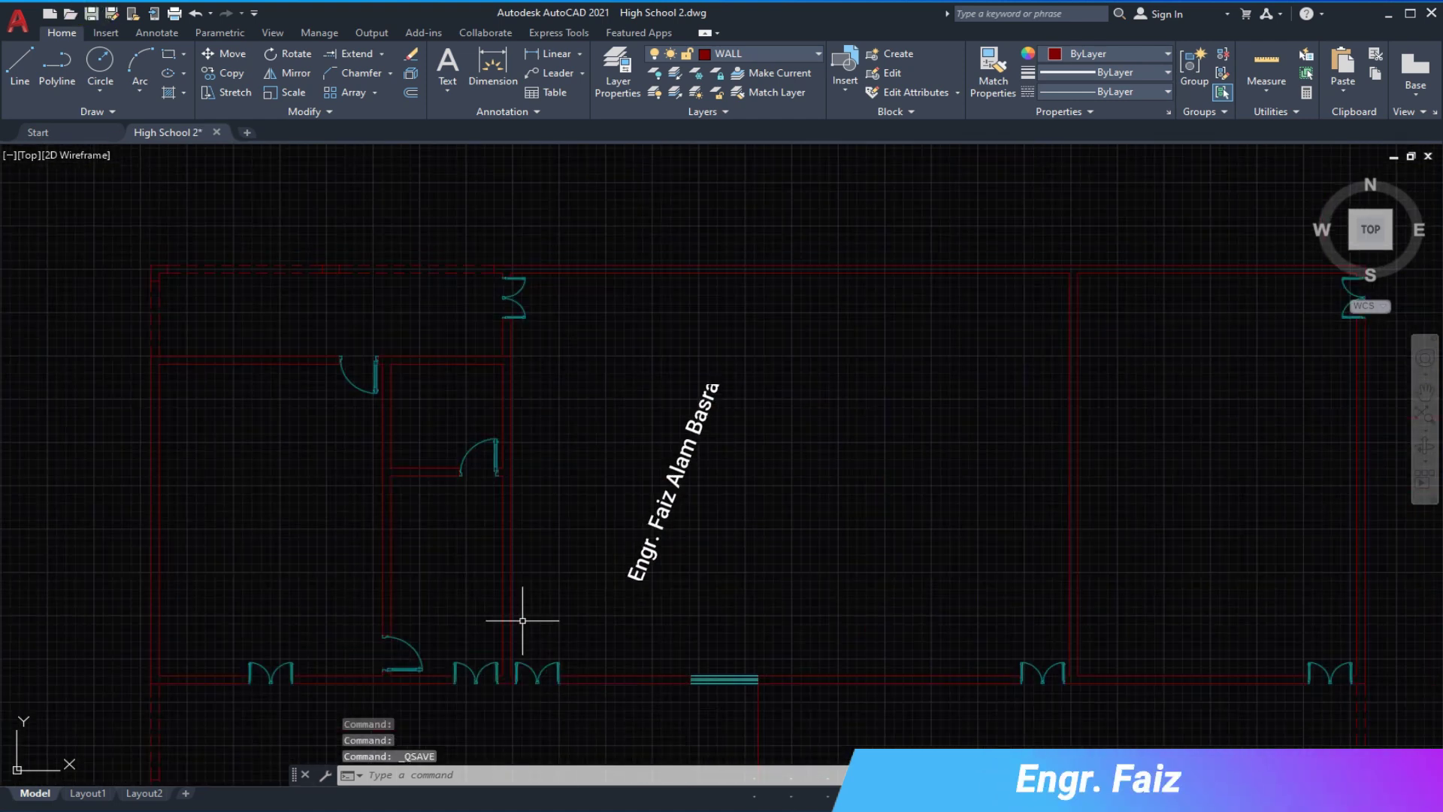
scroll(595, 530, up, 3)
- Copy the window symbol to the next opening on the right
click(242, 72)
scroll(609, 483, down, 3)
click(584, 486)
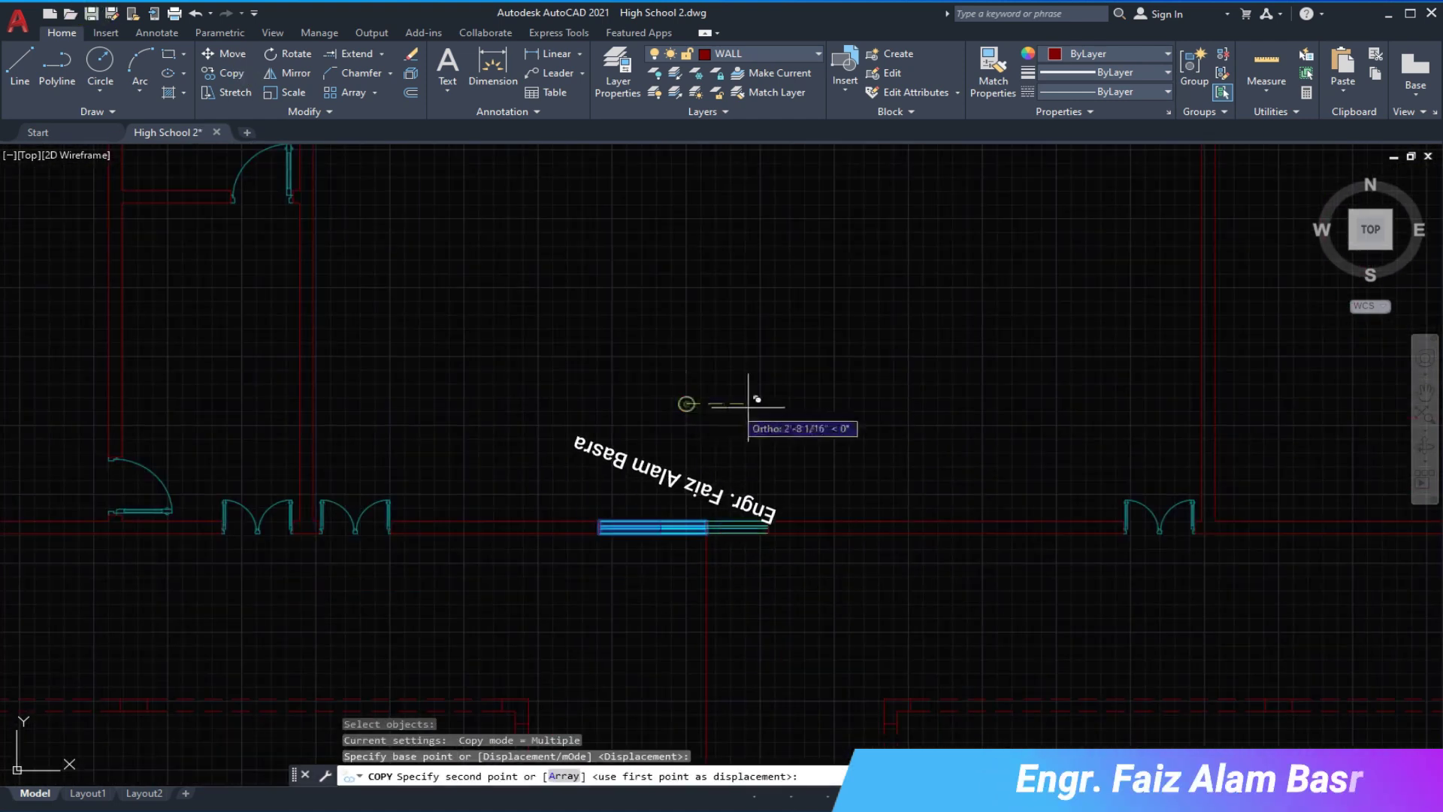
click(1039, 395)
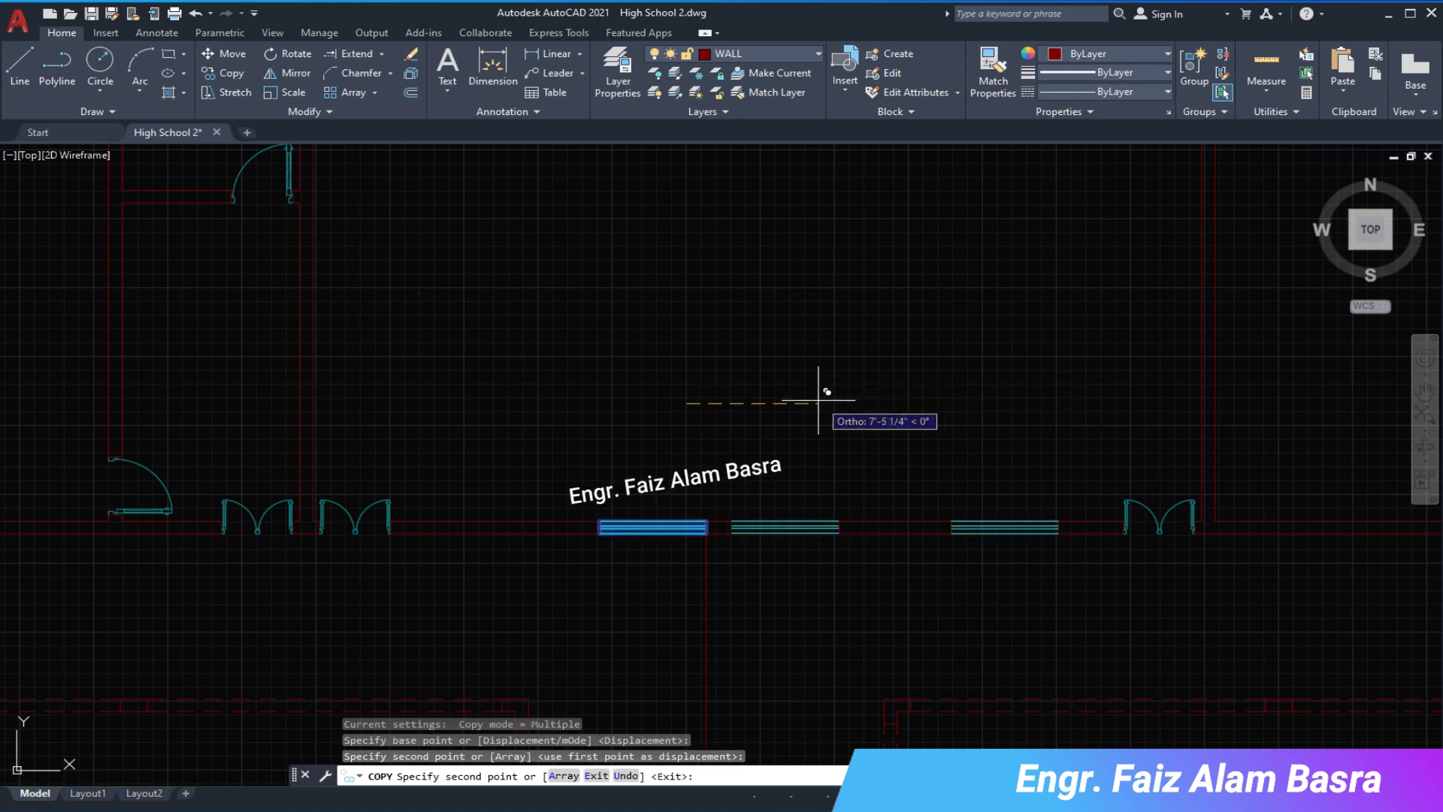
key(Escape)
scroll(589, 503, up, 2)
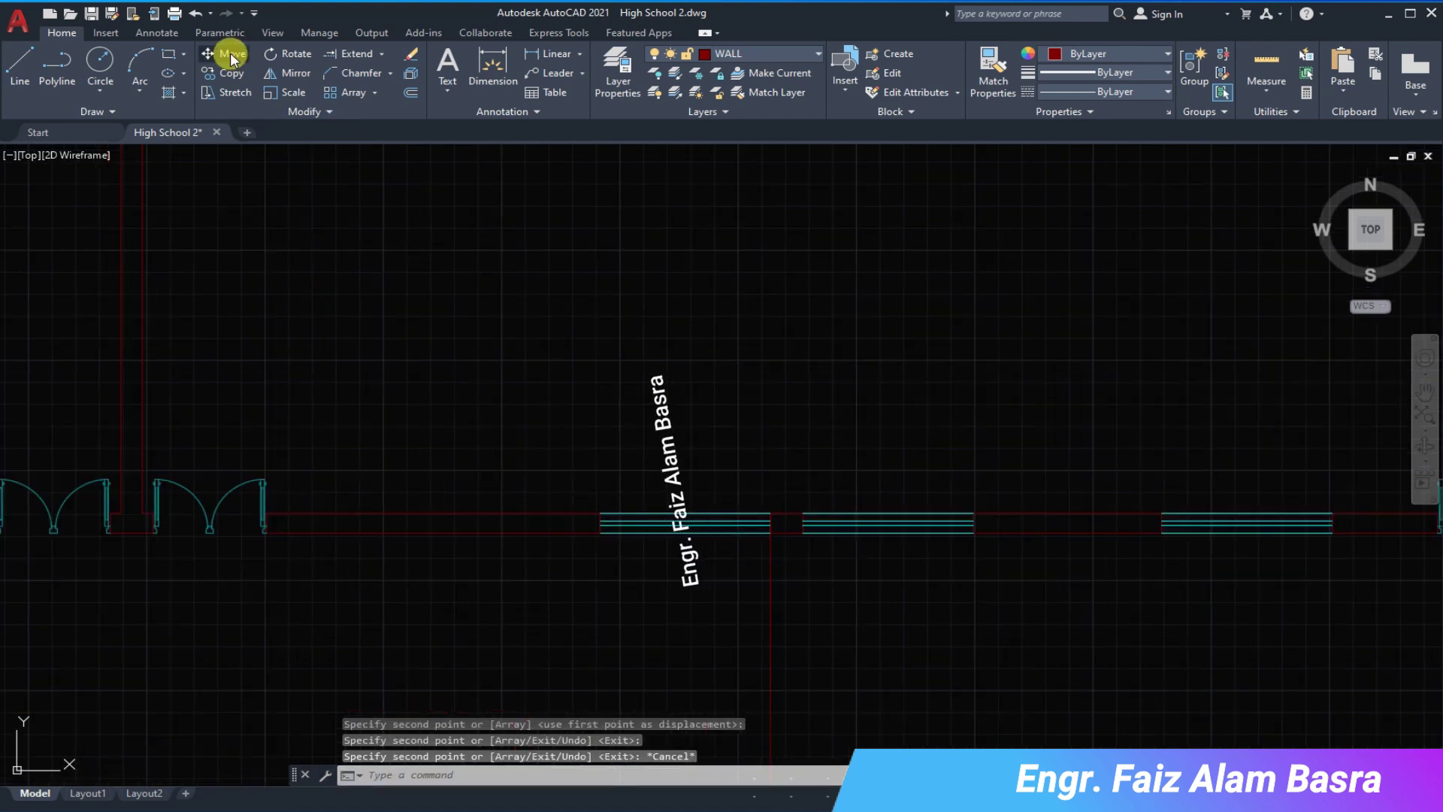
- Shift the six-line window slightly left into its opening
click(231, 56)
click(570, 454)
click(781, 565)
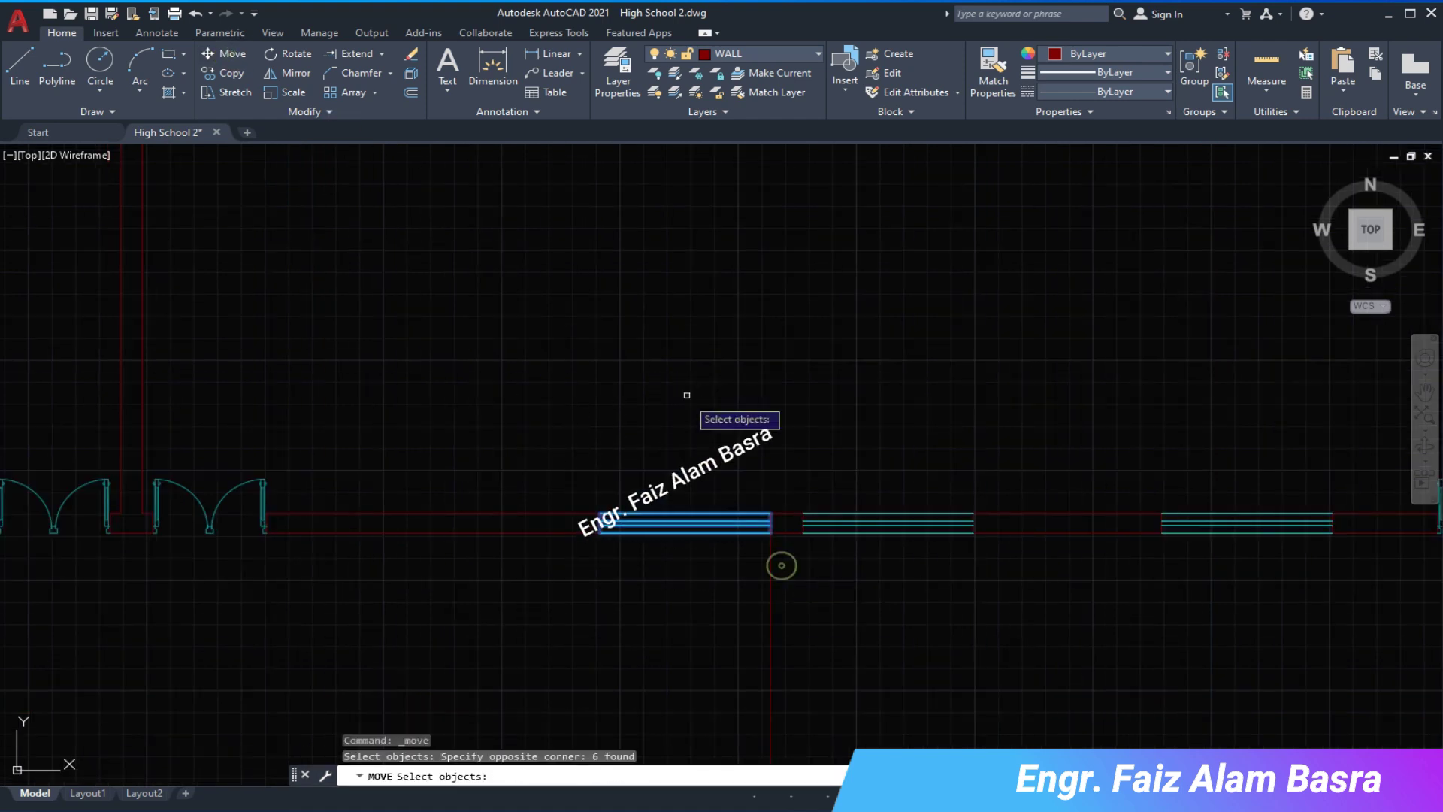
click(536, 387)
scroll(637, 432, down, 3)
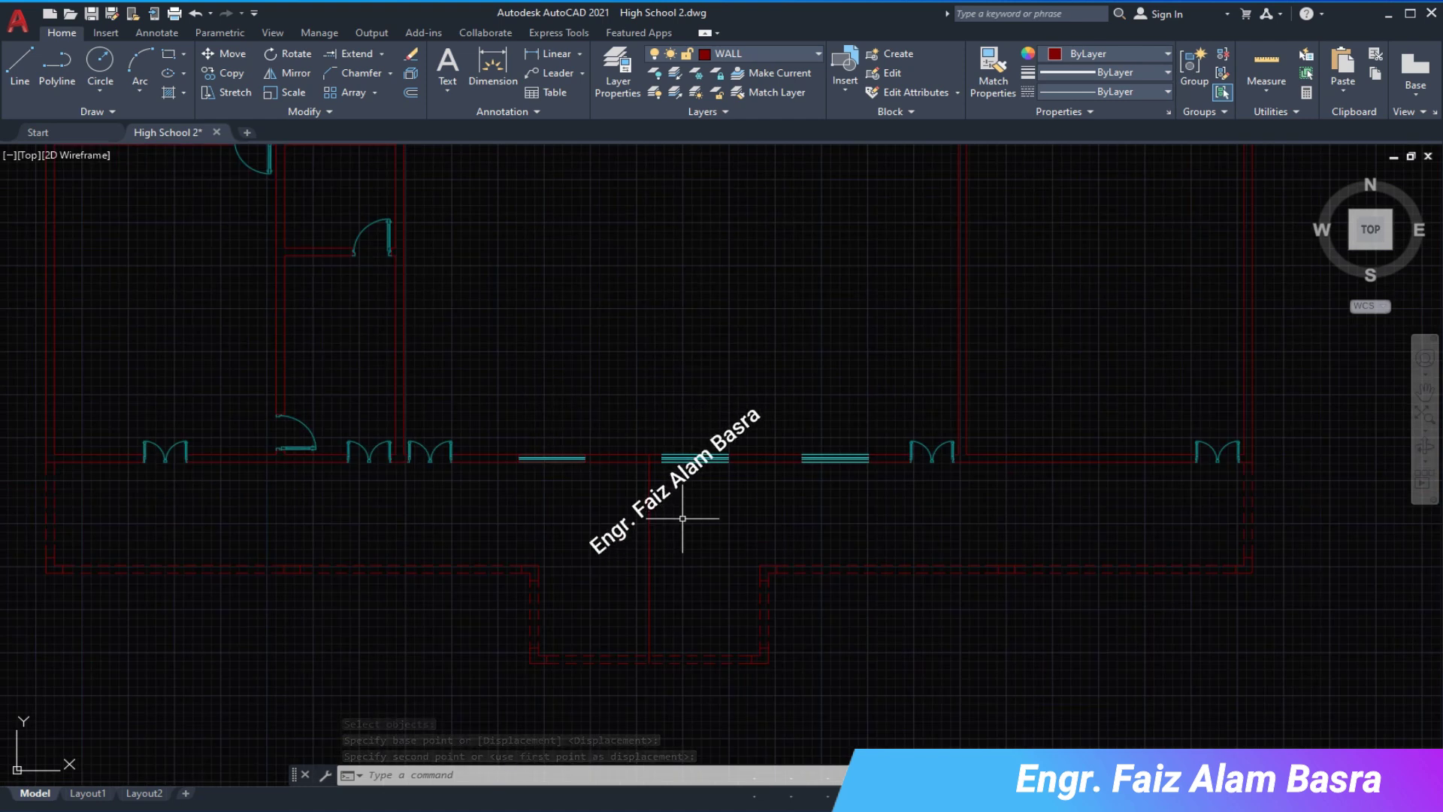
scroll(682, 518, up, 2)
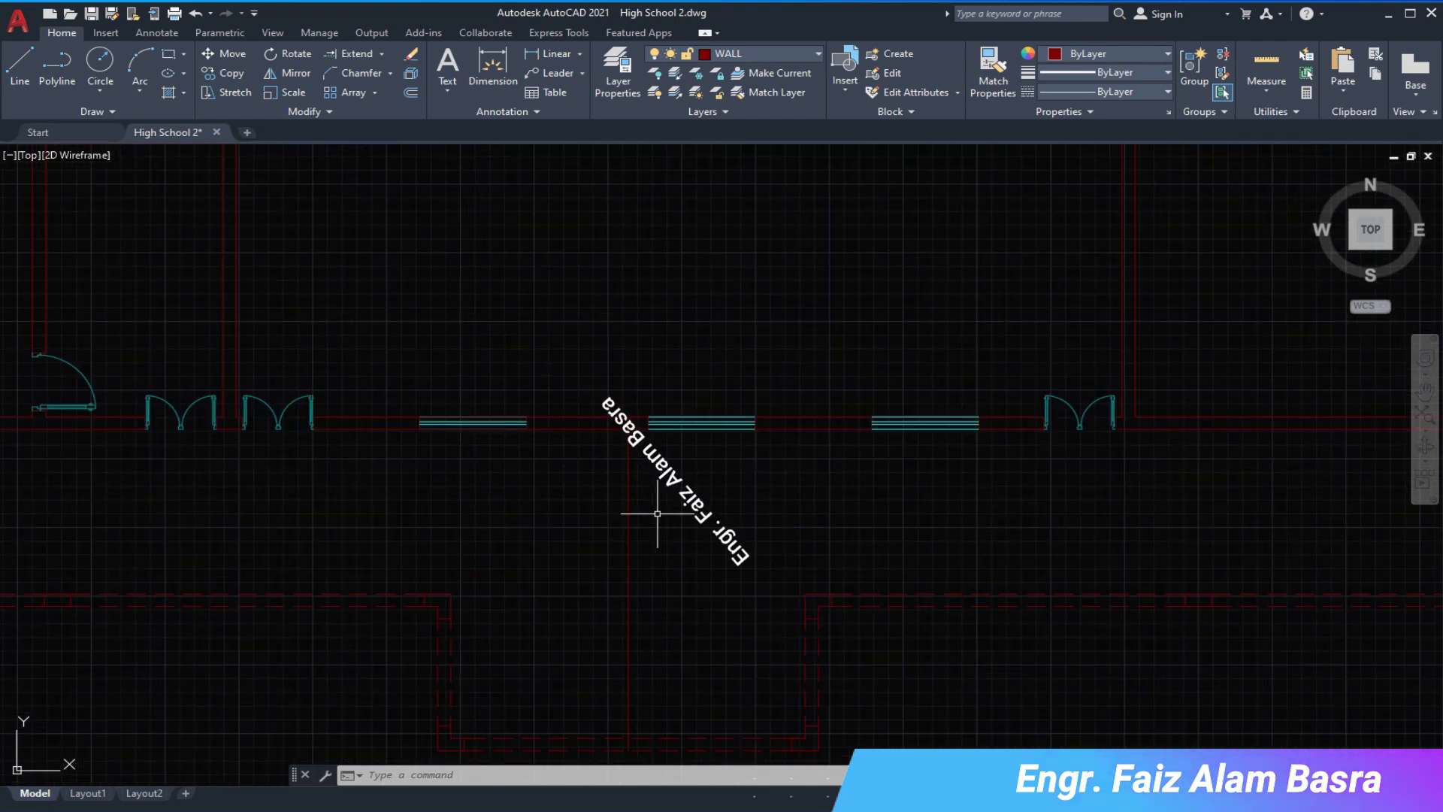
scroll(646, 509, down, 2)
scroll(593, 556, up, 2)
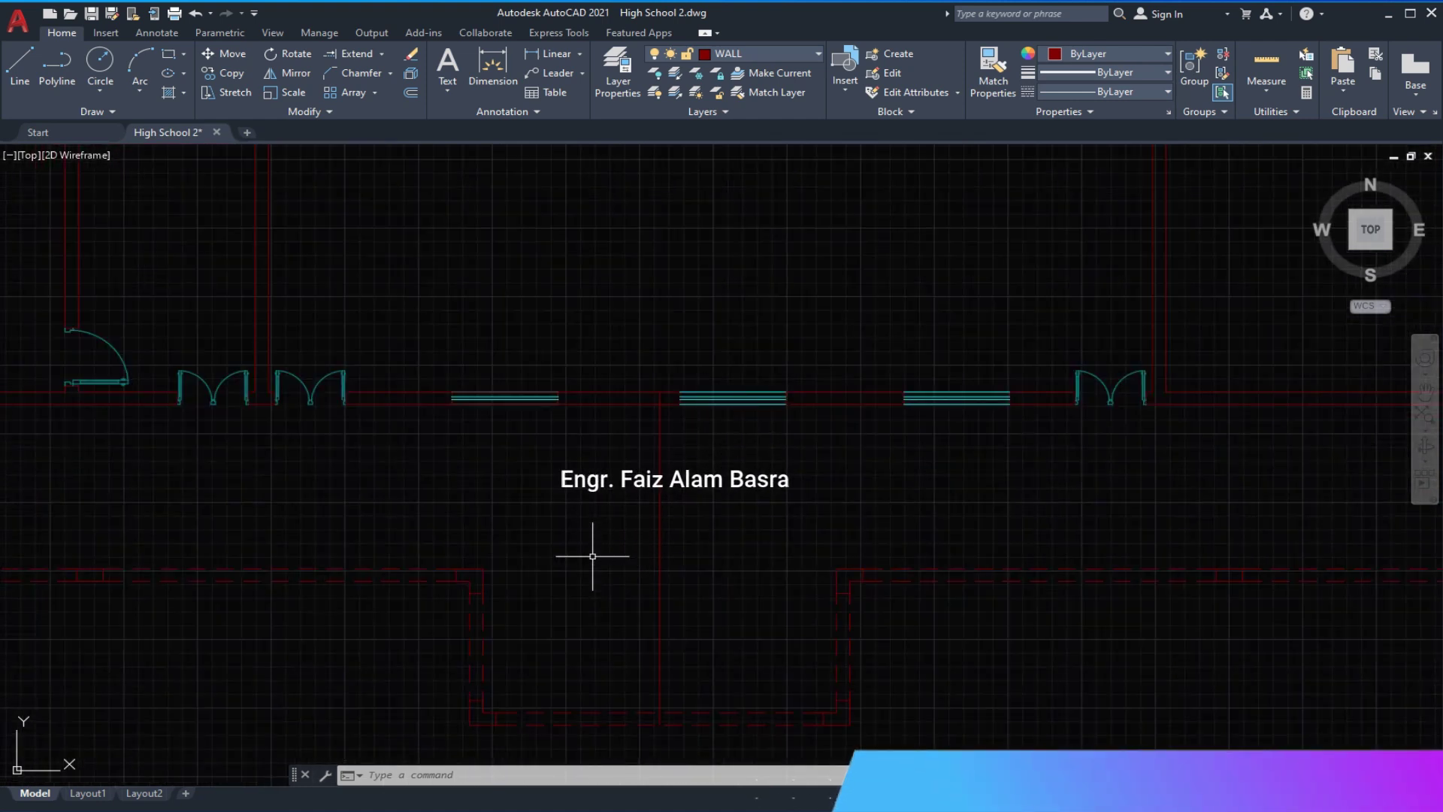
scroll(592, 556, down, 2)
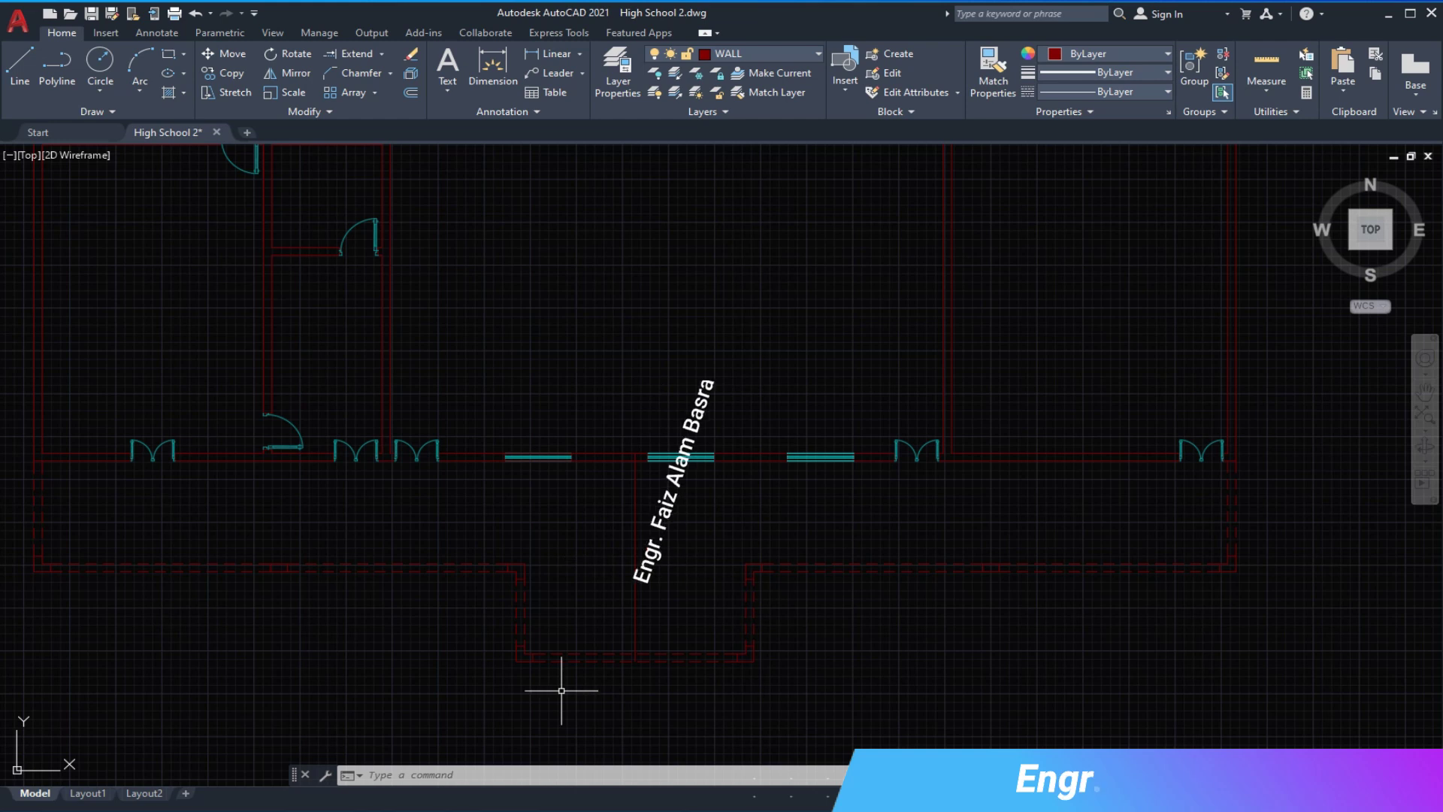
scroll(638, 650, up, 2)
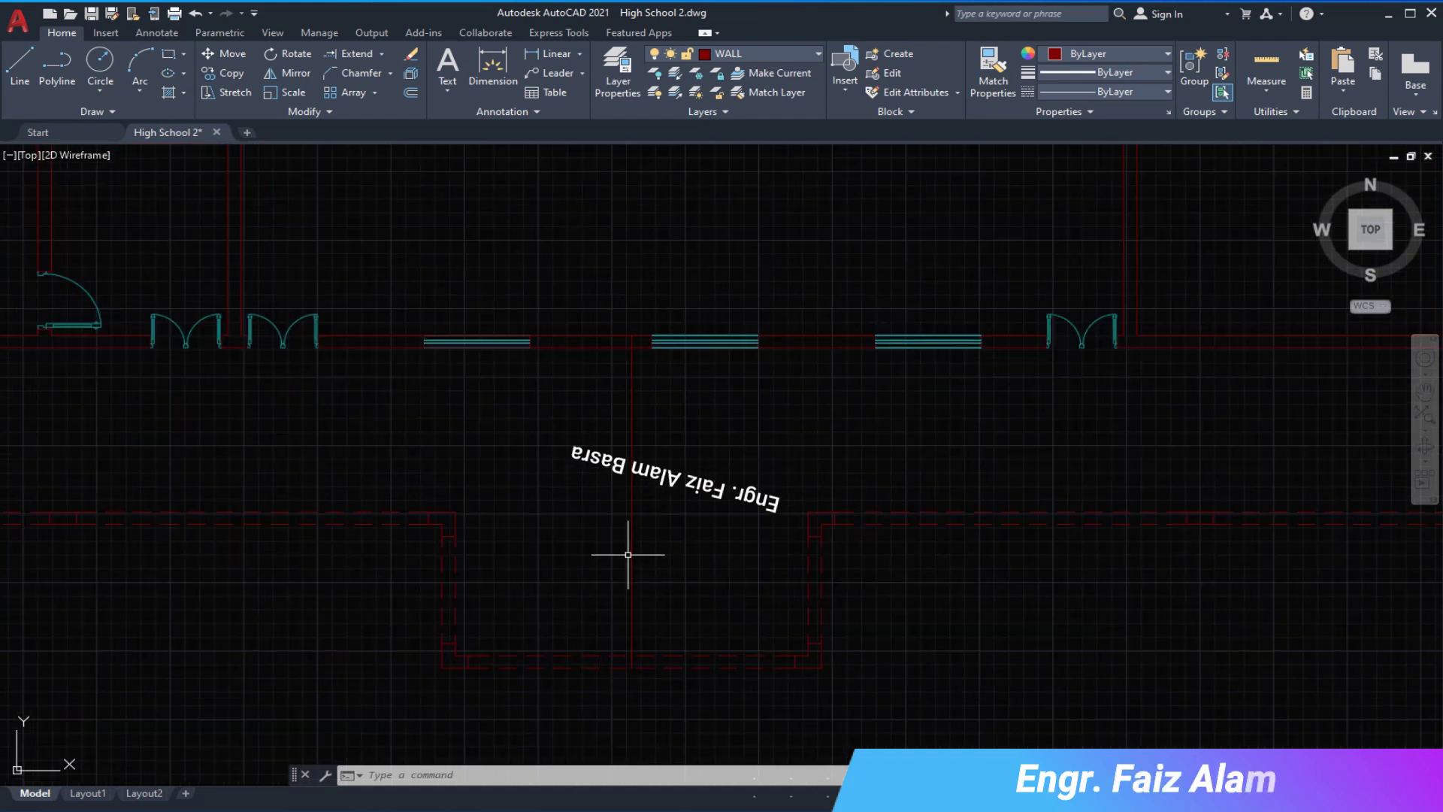
scroll(664, 398, up, 2)
- Move the right window into its wall opening
click(225, 54)
scroll(691, 306, up, 4)
click(696, 332)
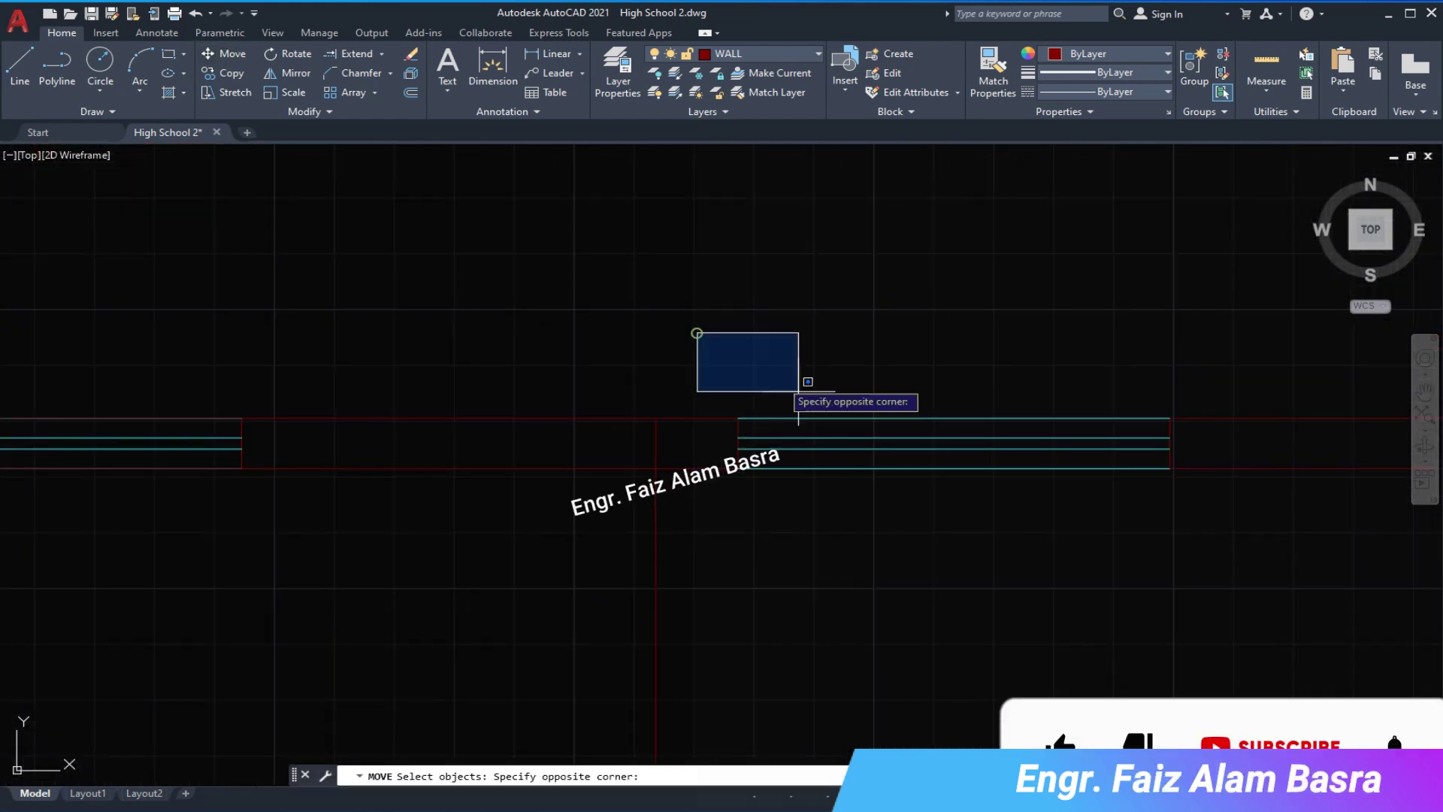
click(1187, 485)
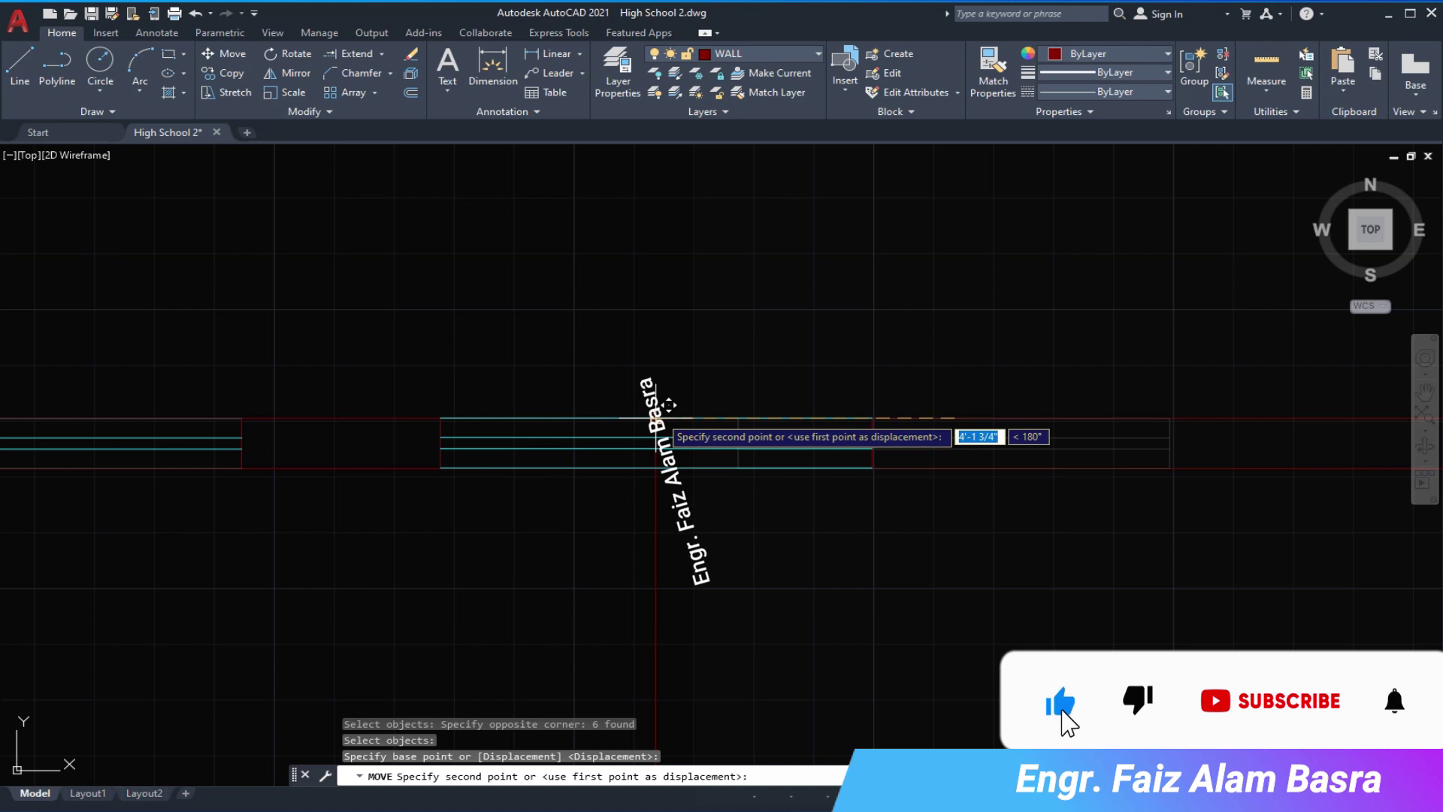
click(687, 414)
scroll(756, 462, down, 6)
scroll(737, 402, down, 4)
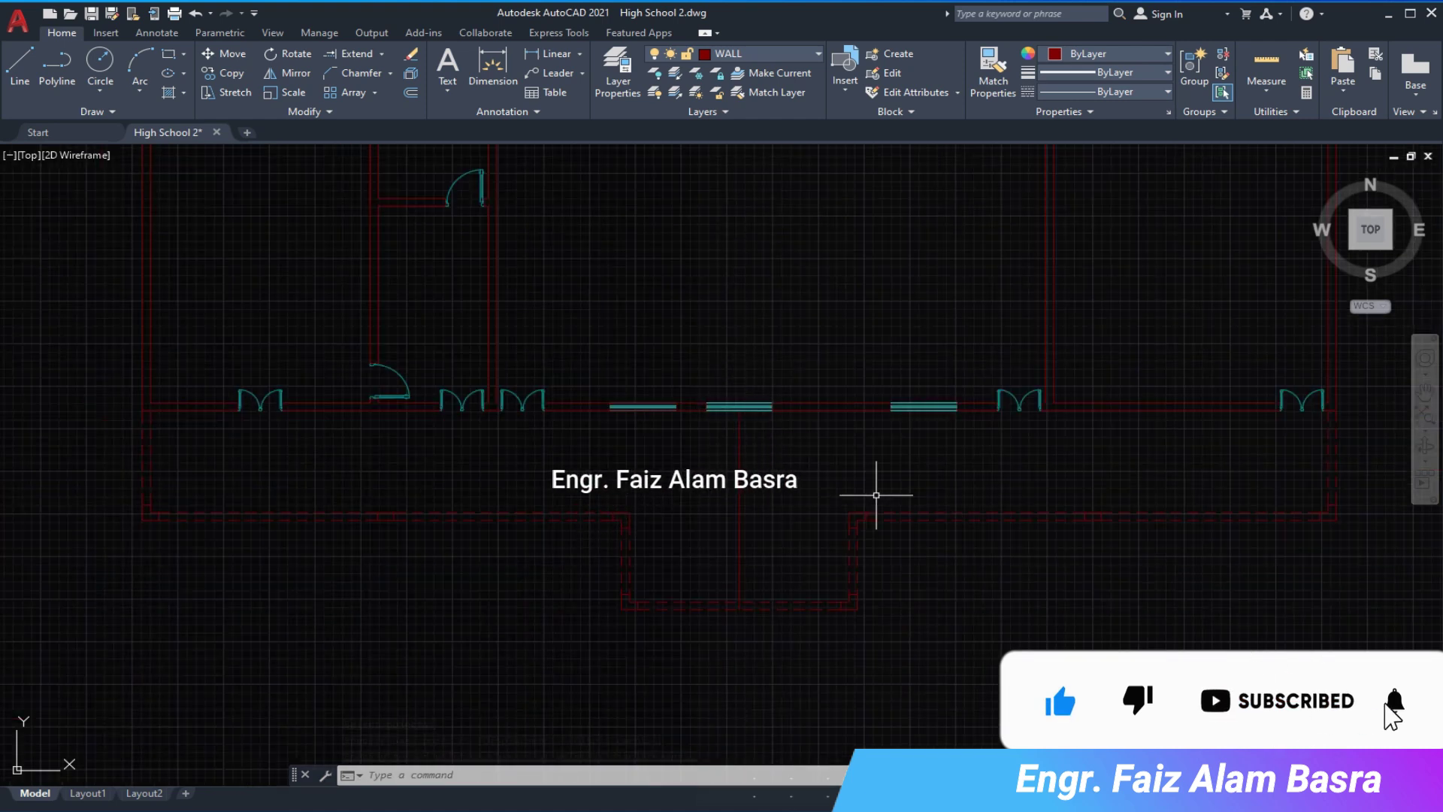
scroll(556, 354, down, 3)
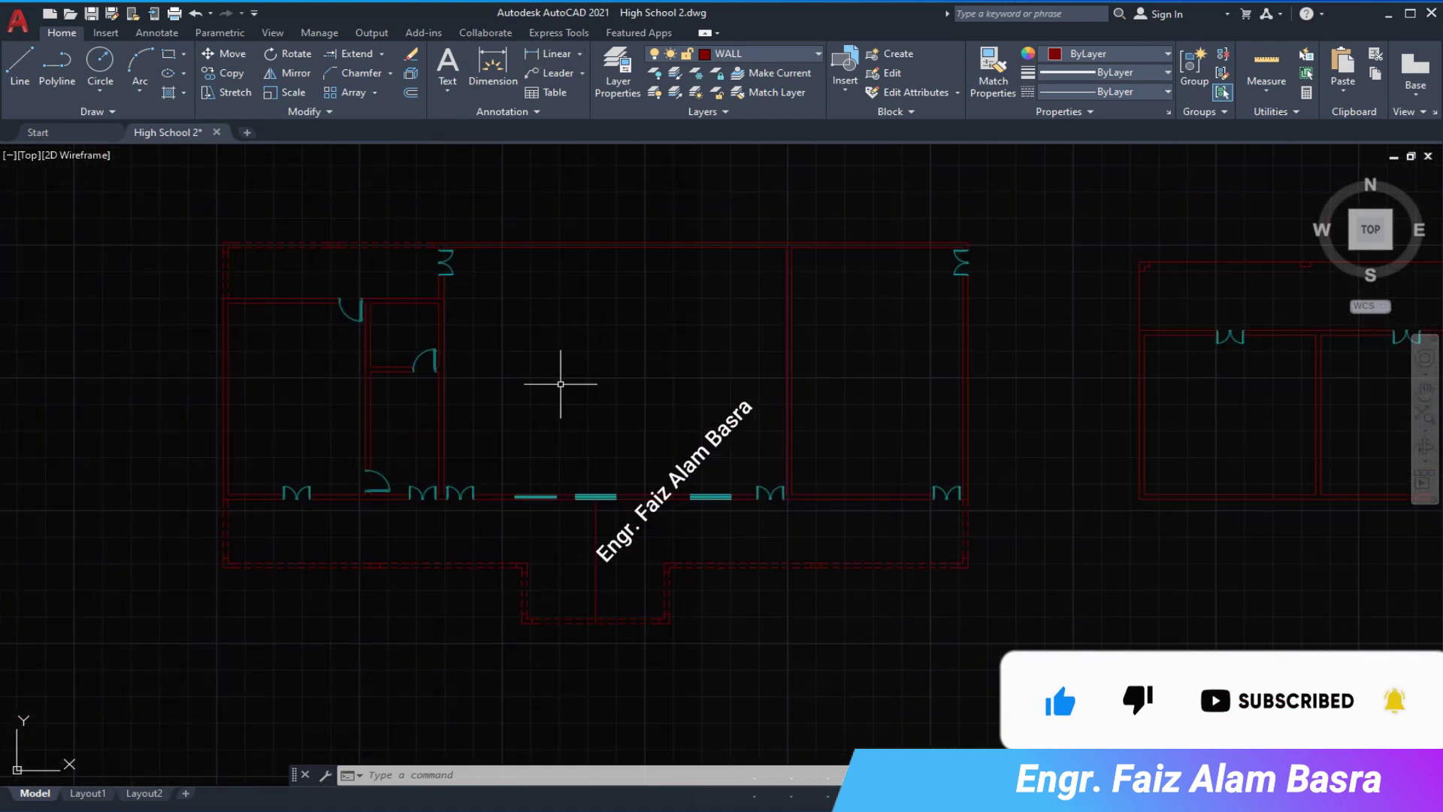
- Start a linear dimension
click(552, 53)
scroll(571, 489, up, 4)
scroll(1061, 414, up, 2)
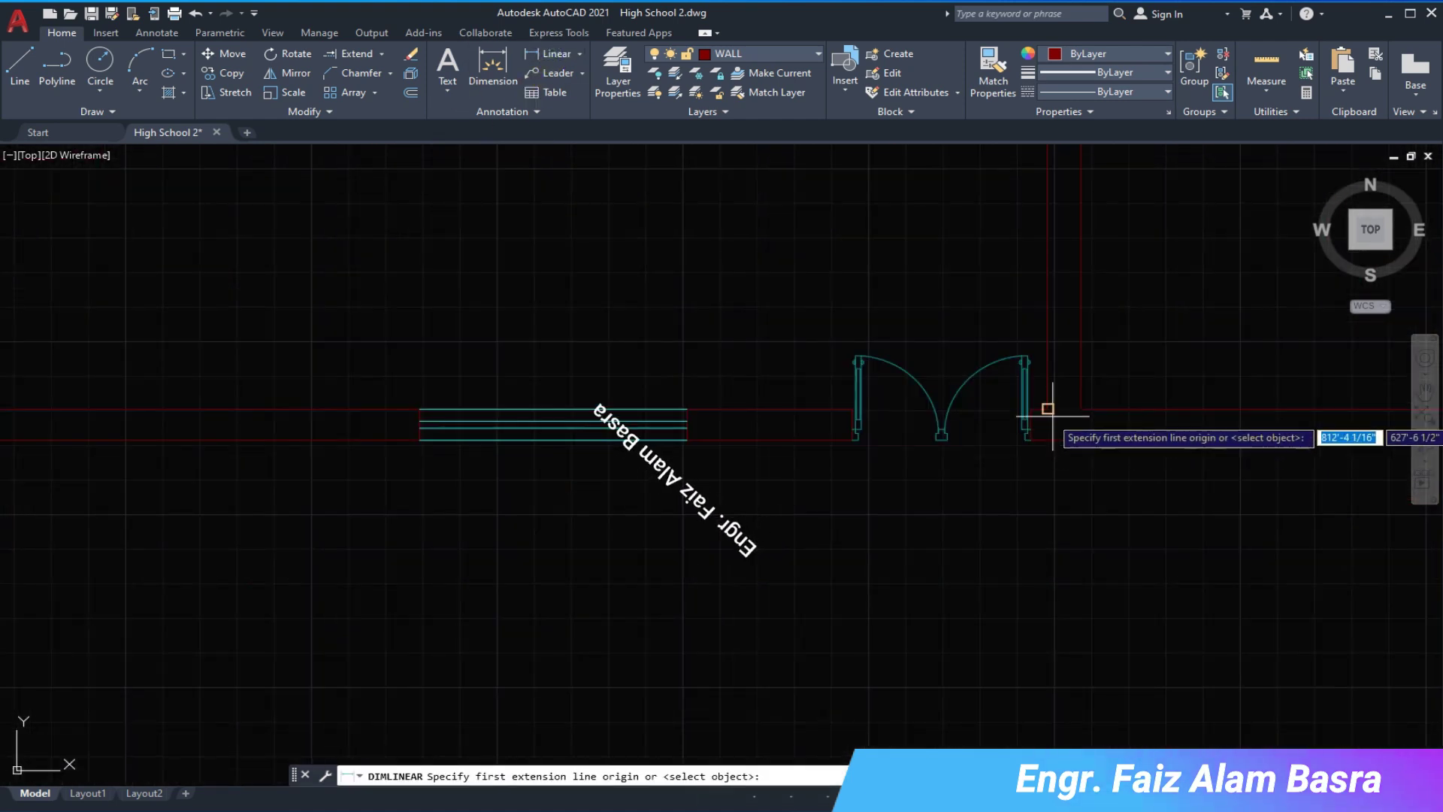
- Place the 27'-10 1/2" linear dimension above the wall
click(1047, 405)
scroll(380, 428, up, 2)
click(248, 430)
click(284, 353)
scroll(656, 471, down, 3)
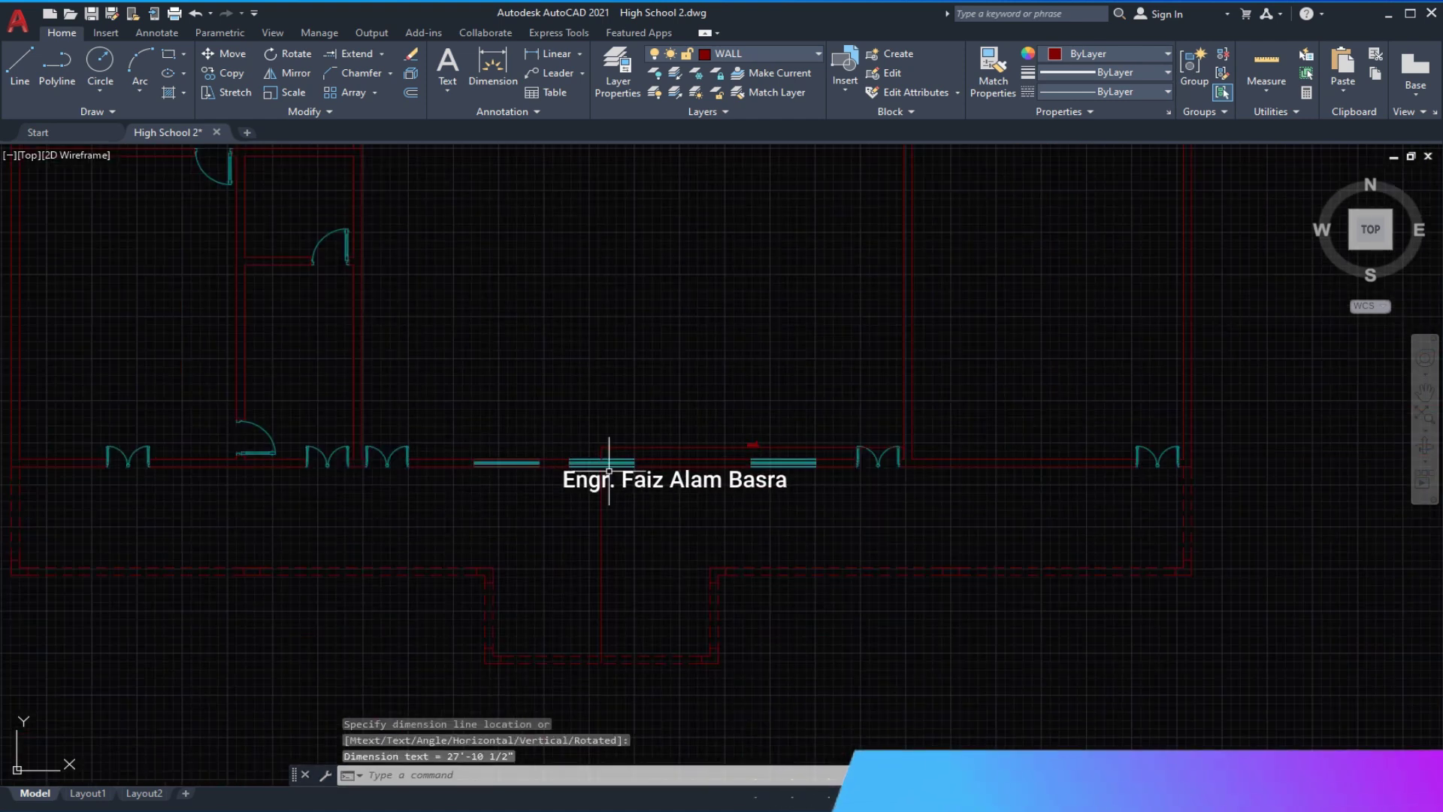
scroll(473, 321, down, 2)
scroll(489, 361, up, 5)
- Draw a horizontal line across the plan and a vertical line from its middle
click(20, 64)
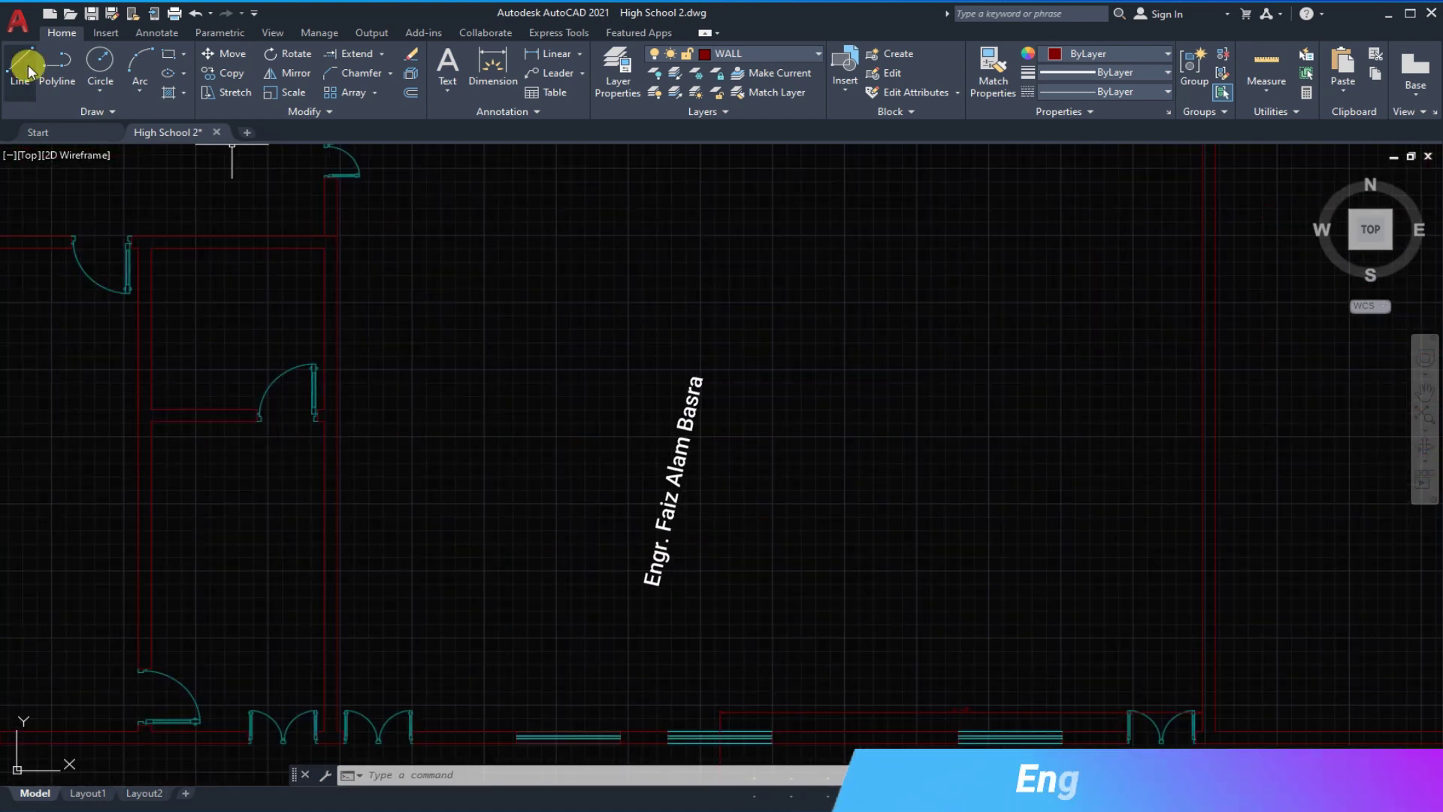
click(338, 235)
click(1202, 235)
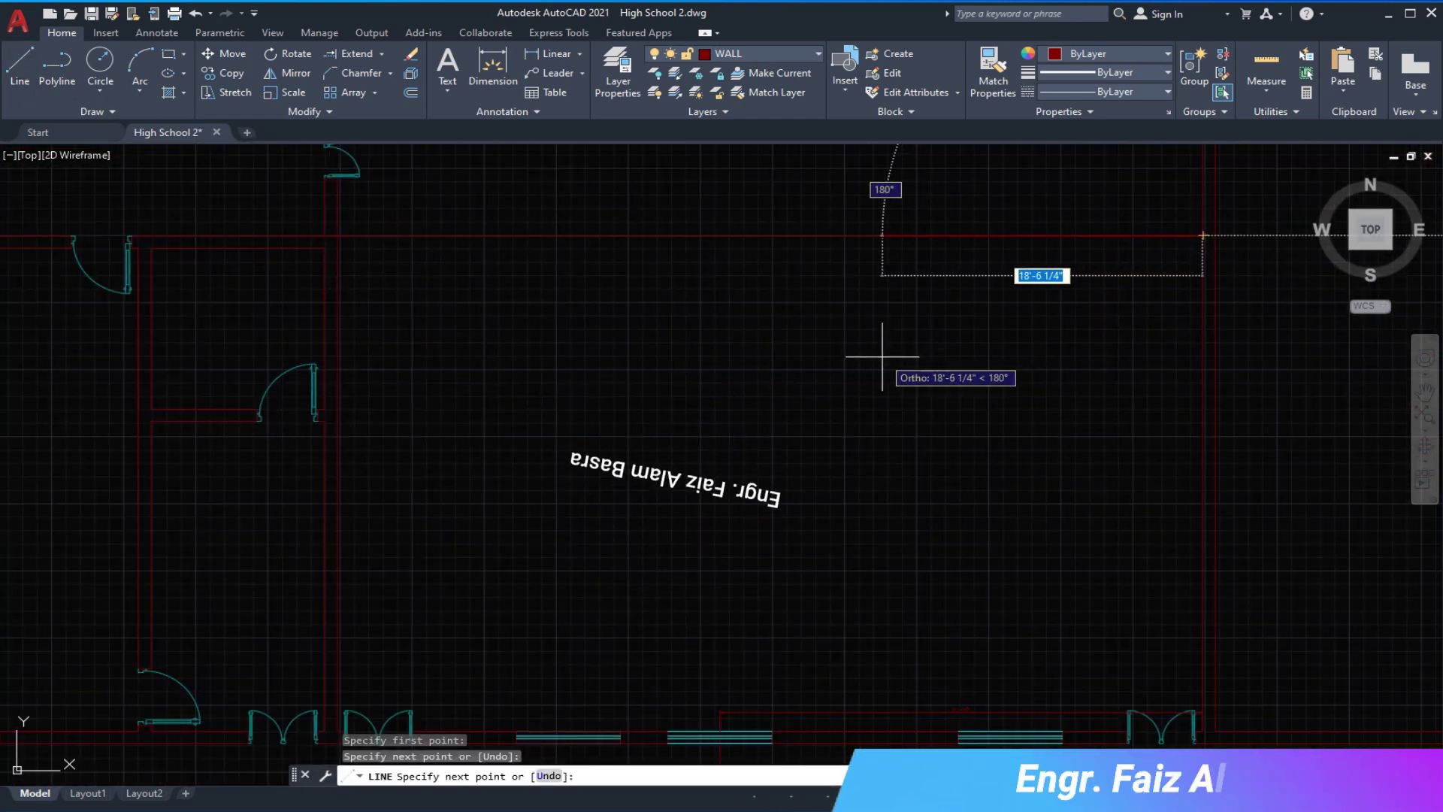
key(Escape)
click(25, 60)
click(764, 235)
scroll(764, 235, down, 3)
scroll(748, 380, up, 2)
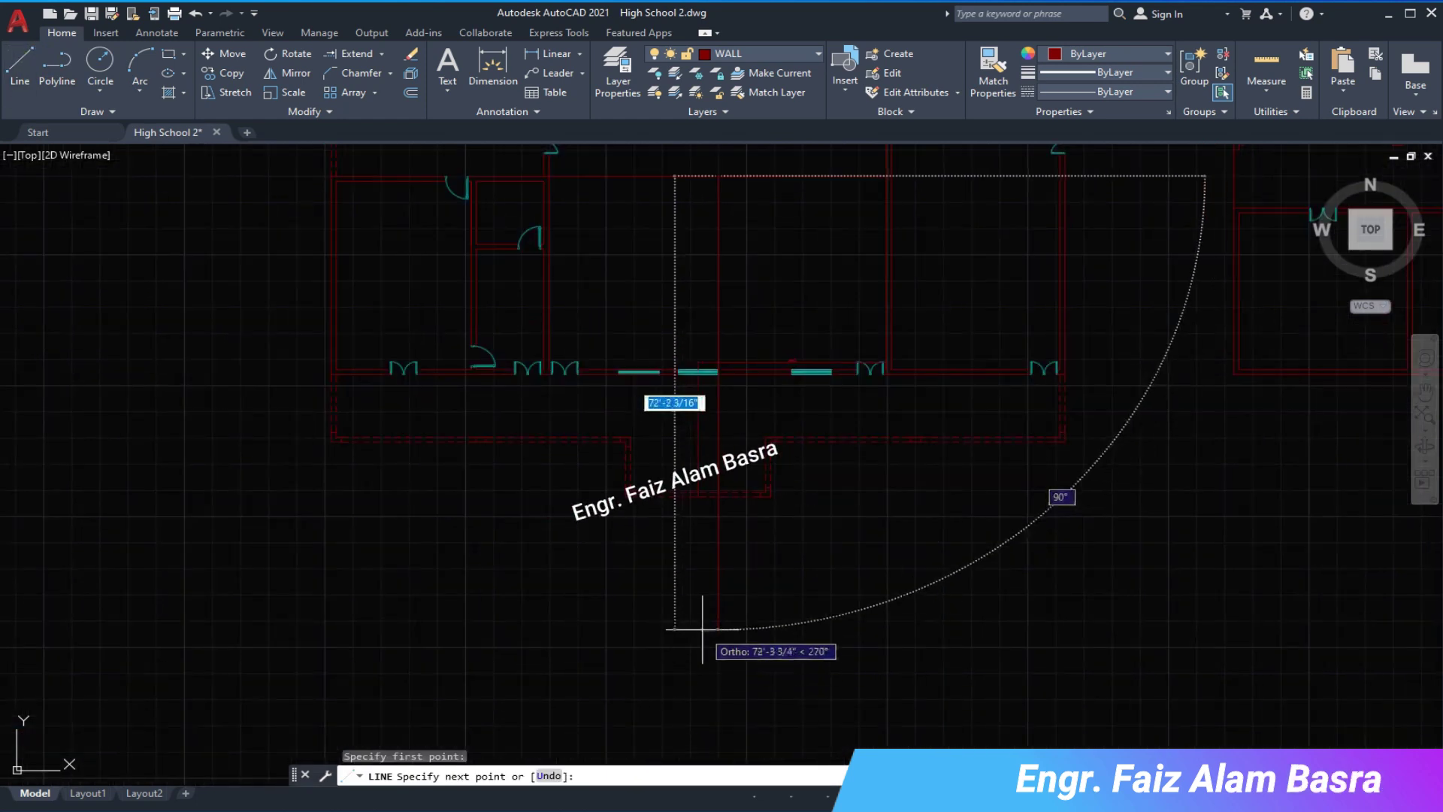
right_click(734, 619)
click(774, 630)
- Add a 57'-3" linear dimension along the wall
click(552, 54)
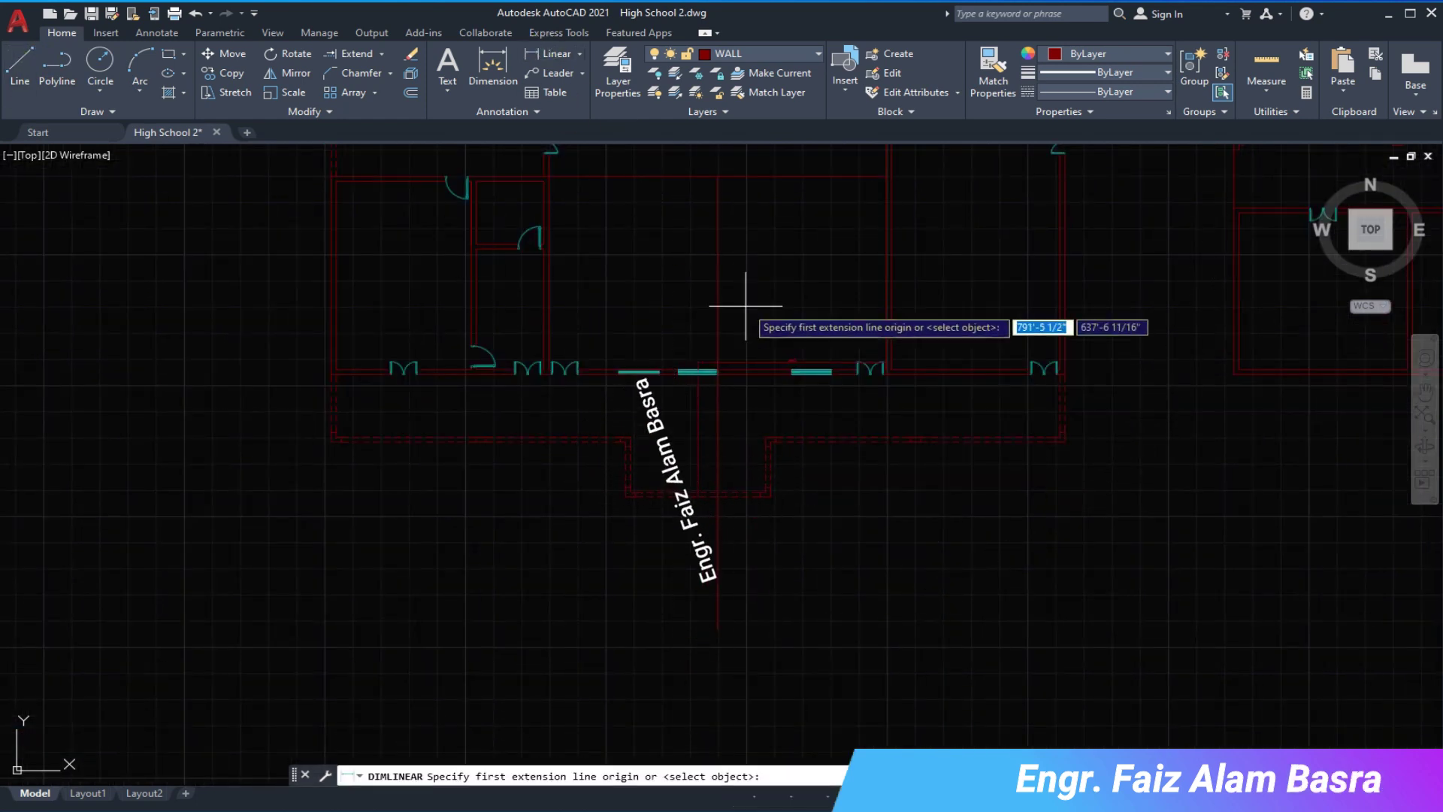
click(330, 274)
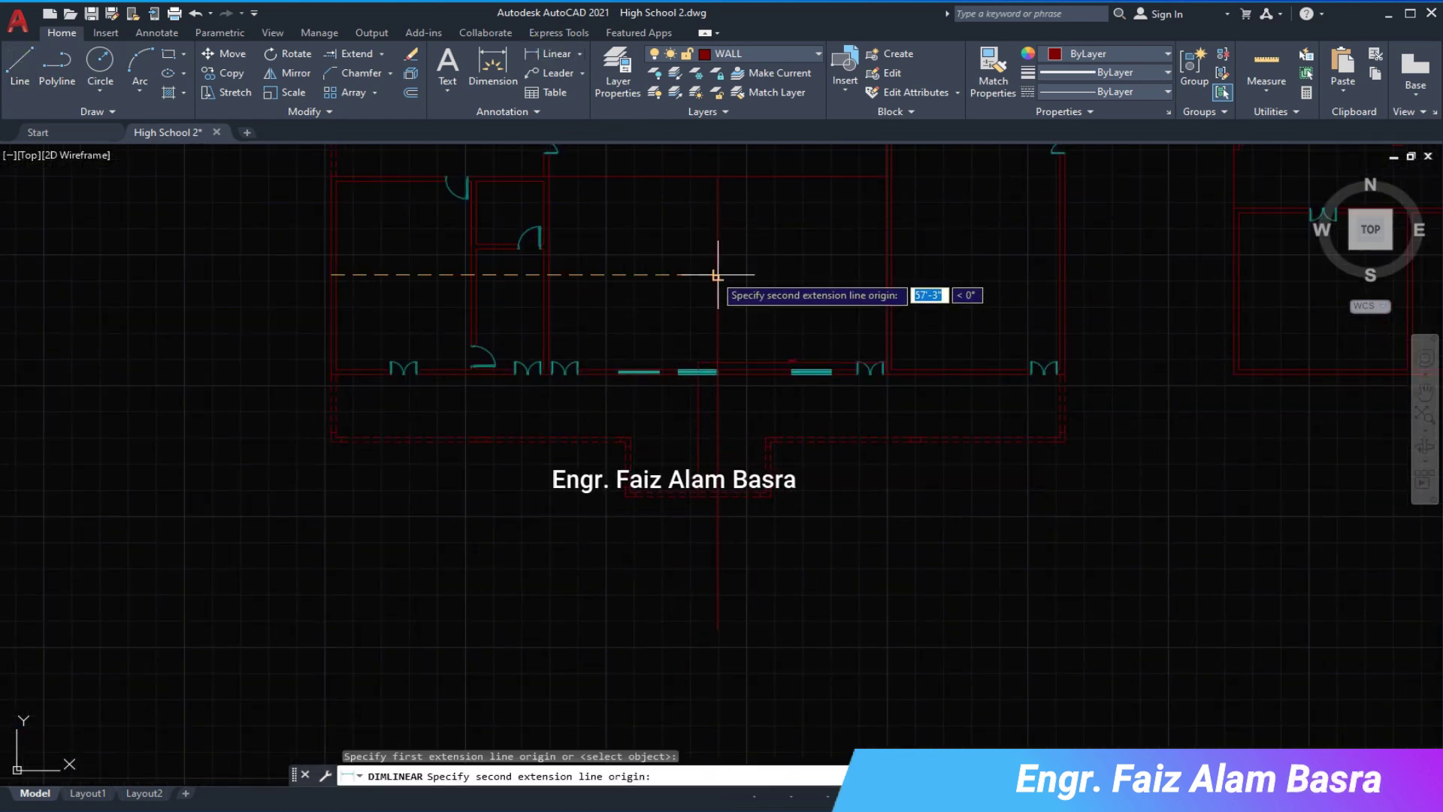
click(724, 280)
click(757, 322)
scroll(756, 321, up, 3)
middle_drag(534, 316, 322, 315)
scroll(321, 315, down, 3)
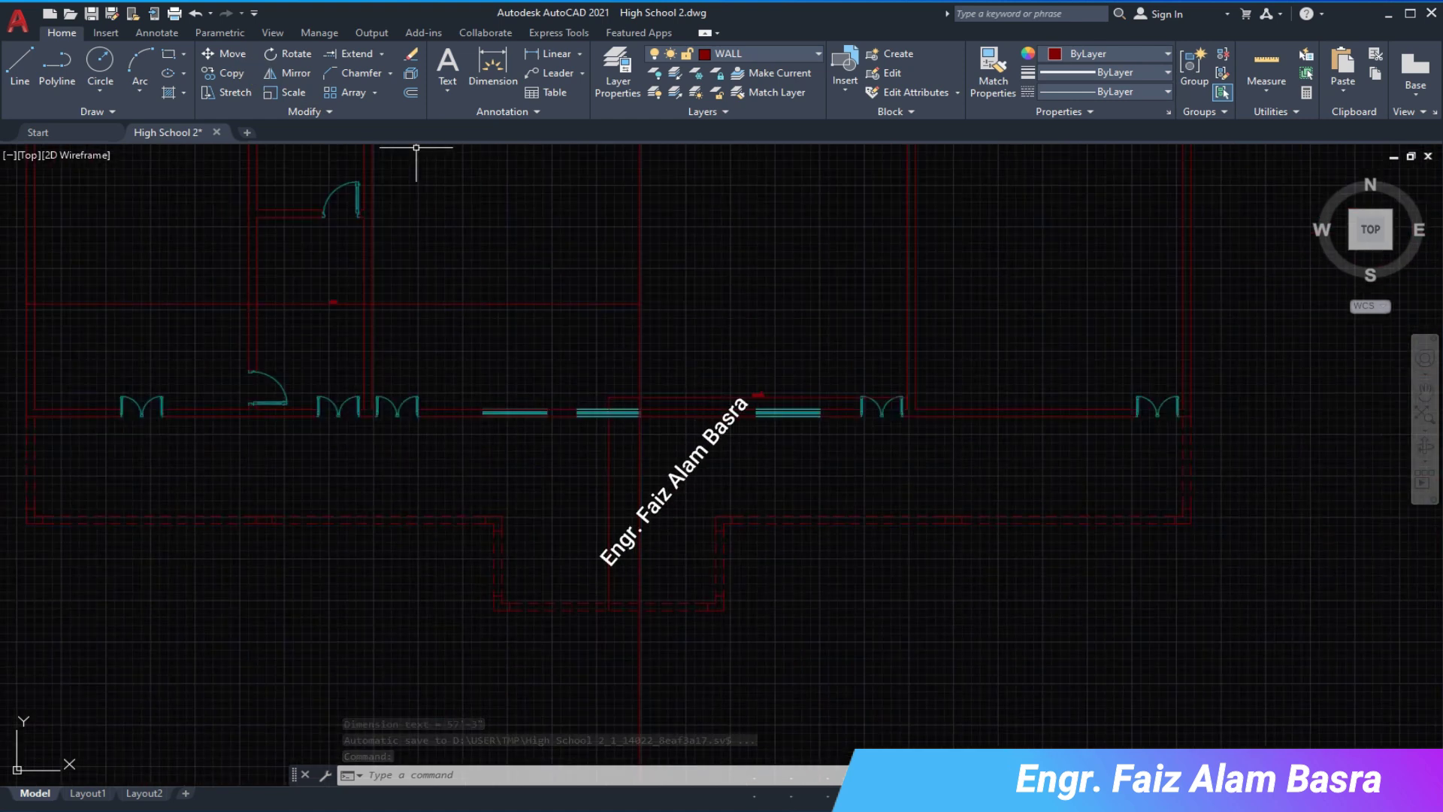
- Add the overall 51'-6" linear dimension along the wall
click(552, 53)
click(639, 282)
click(1202, 315)
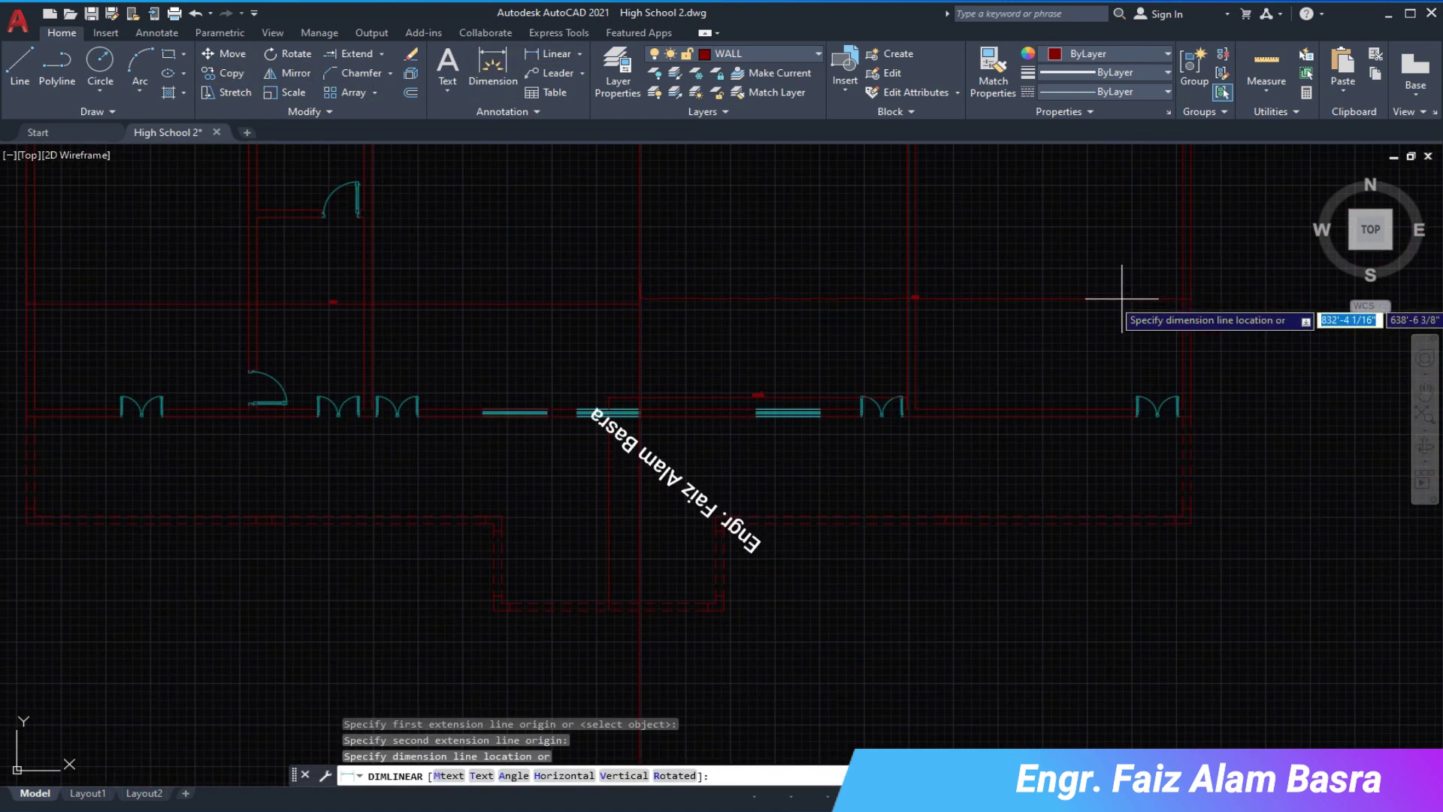
click(1121, 290)
scroll(937, 315, up, 4)
scroll(850, 413, down, 2)
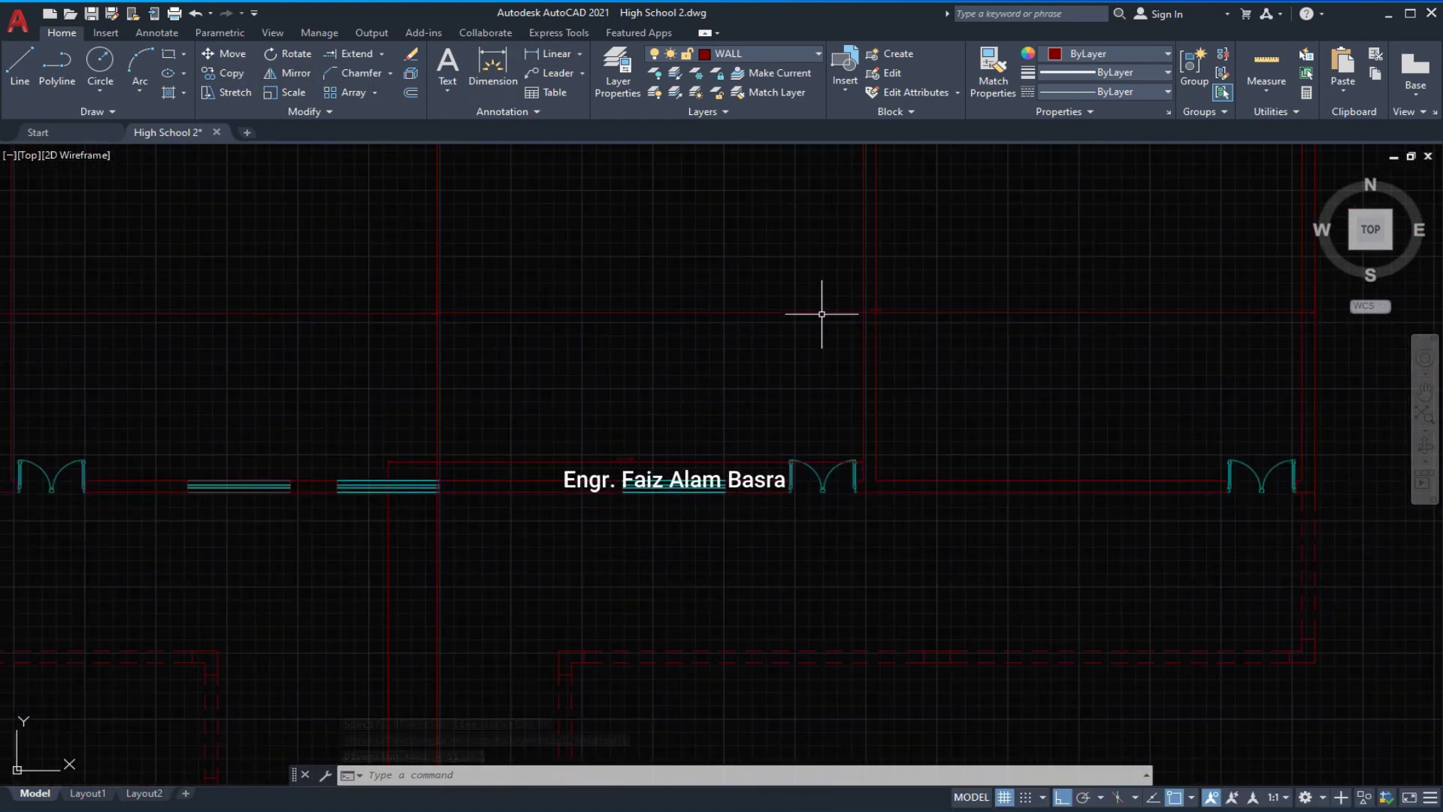
scroll(506, 352, down, 2)
scroll(762, 342, up, 2)
scroll(811, 344, up, 3)
scroll(731, 357, up, 2)
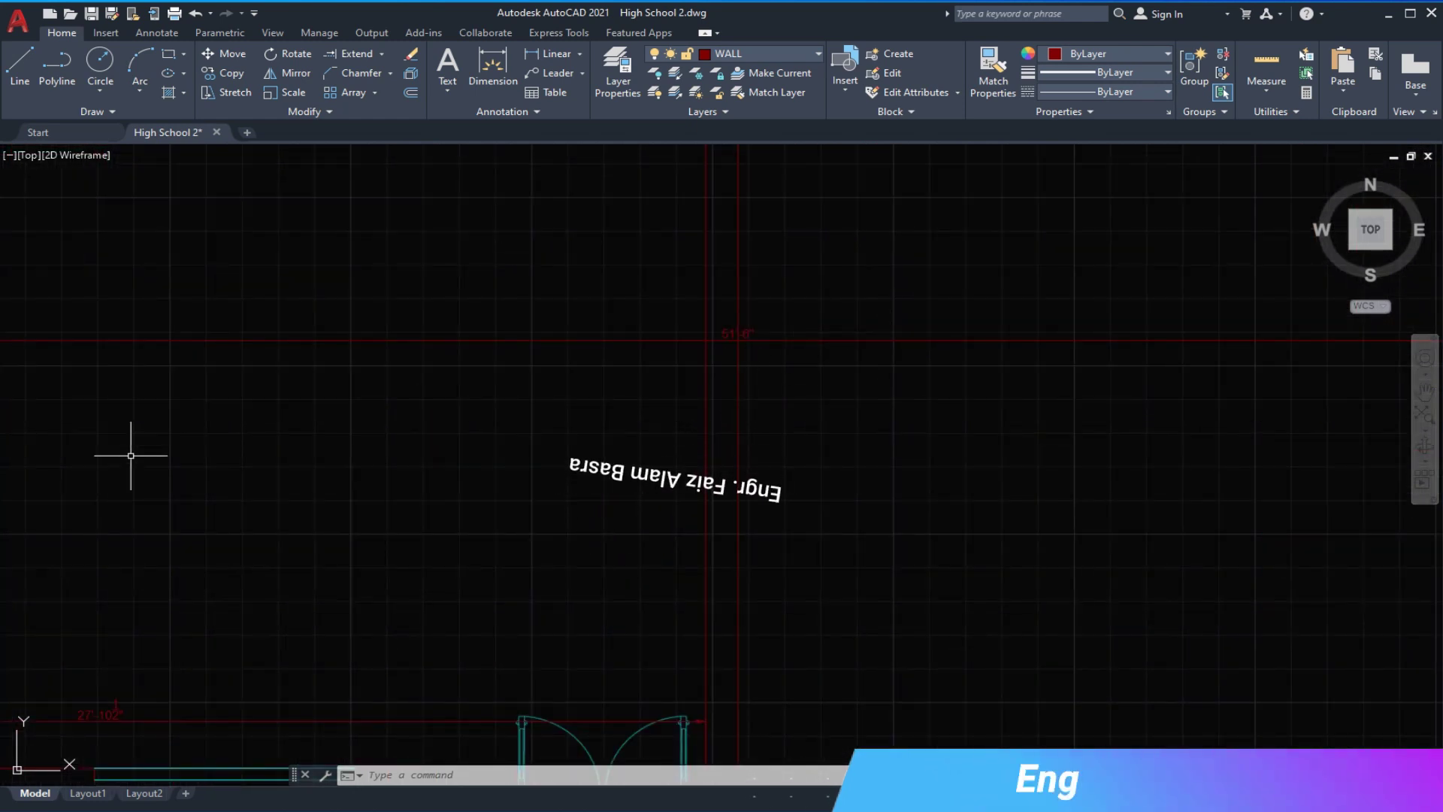
scroll(580, 370, down, 5)
scroll(590, 348, down, 2)
scroll(536, 377, up, 2)
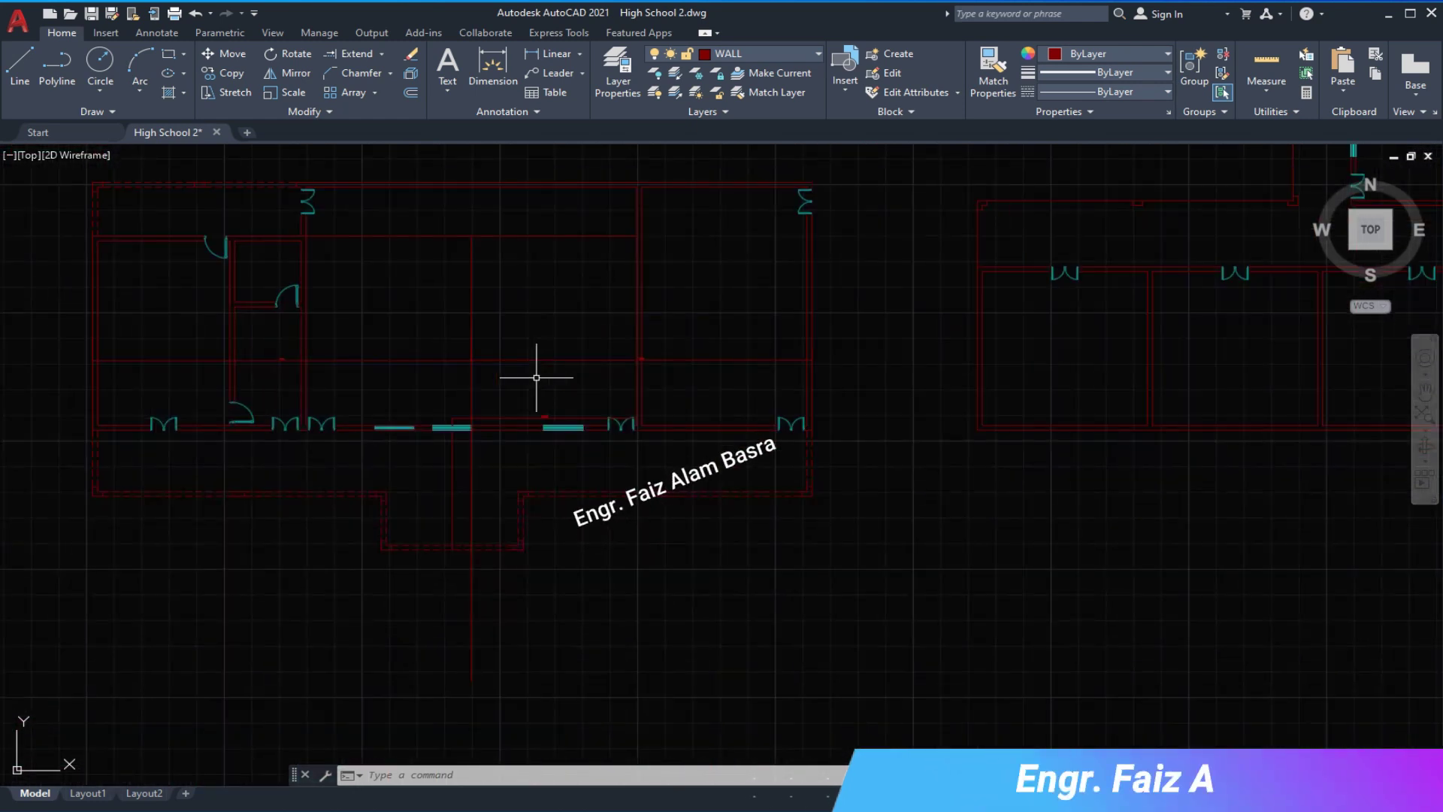
scroll(625, 356, down, 2)
scroll(379, 364, up, 2)
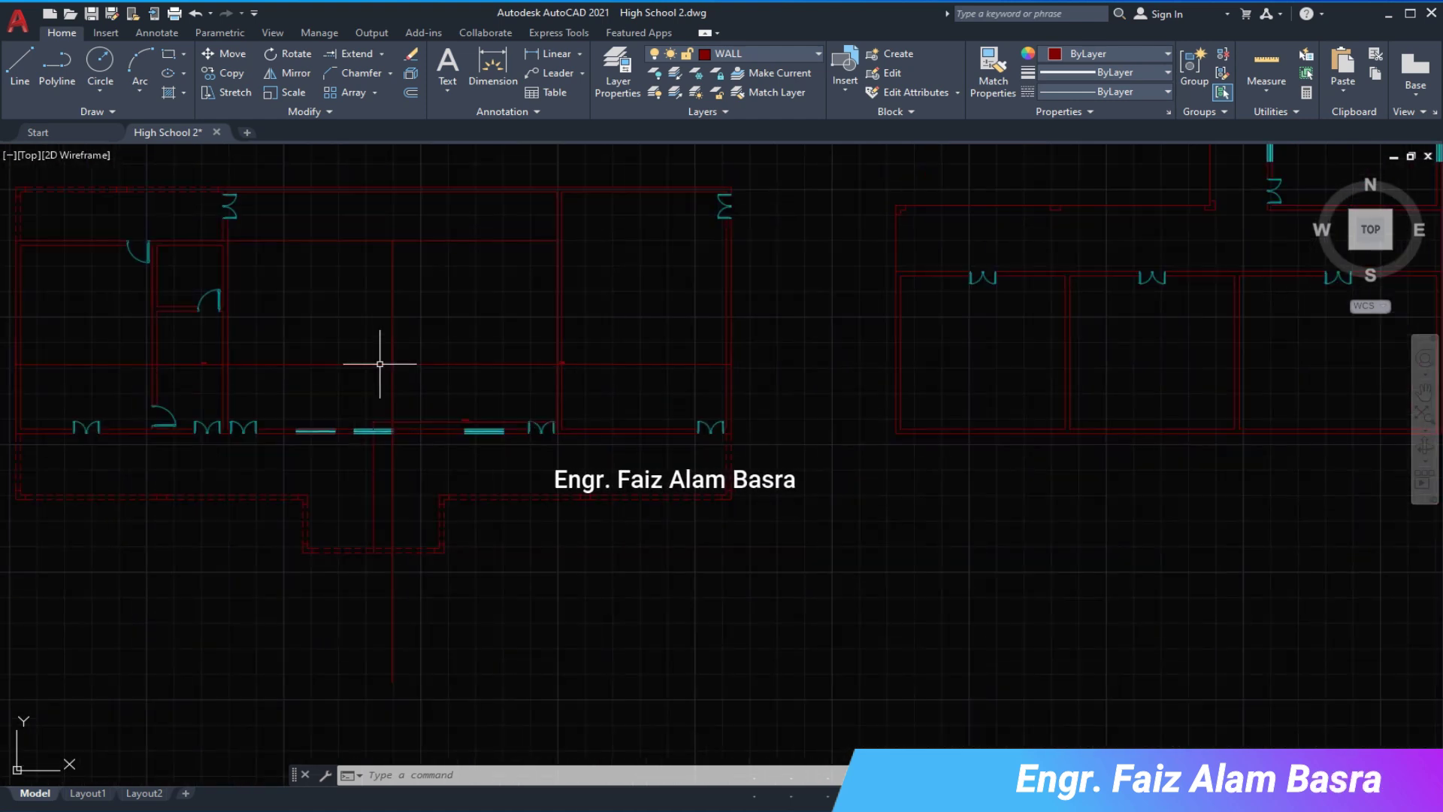
scroll(584, 372, up, 3)
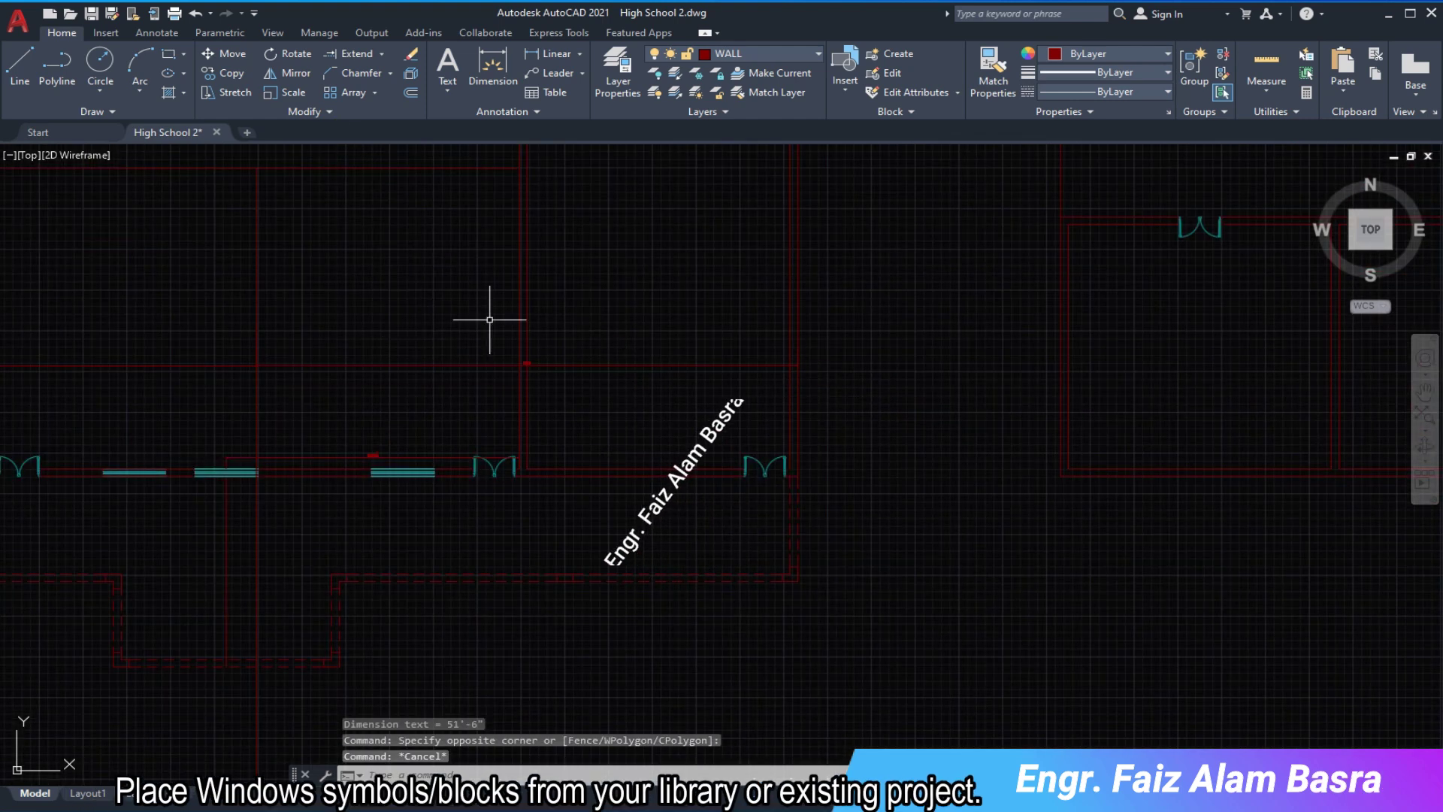
- Dimension the 25' span with a linear dimension
click(513, 59)
click(484, 309)
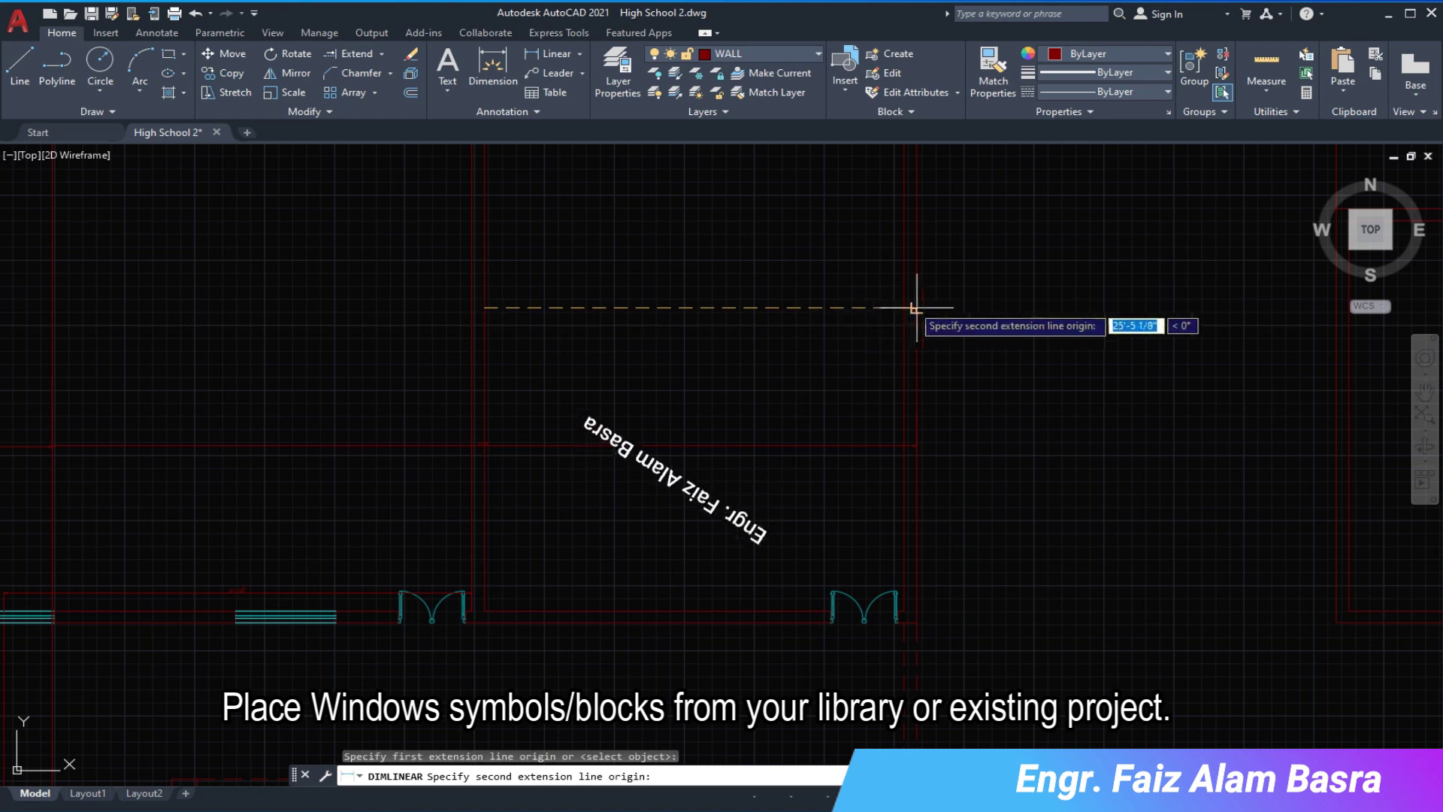
click(861, 304)
click(861, 293)
scroll(682, 296, down, 3)
scroll(676, 311, down, 3)
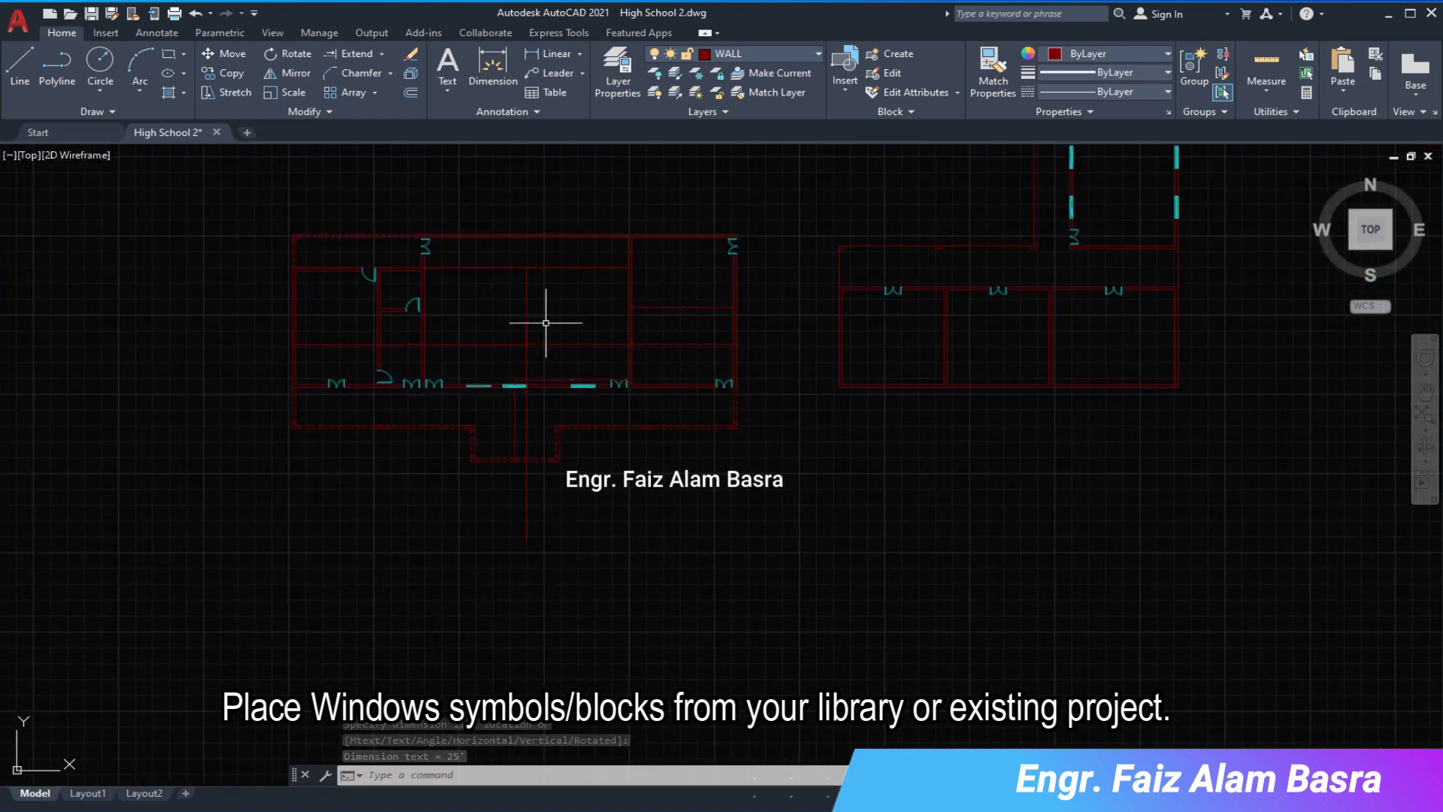
click(218, 96)
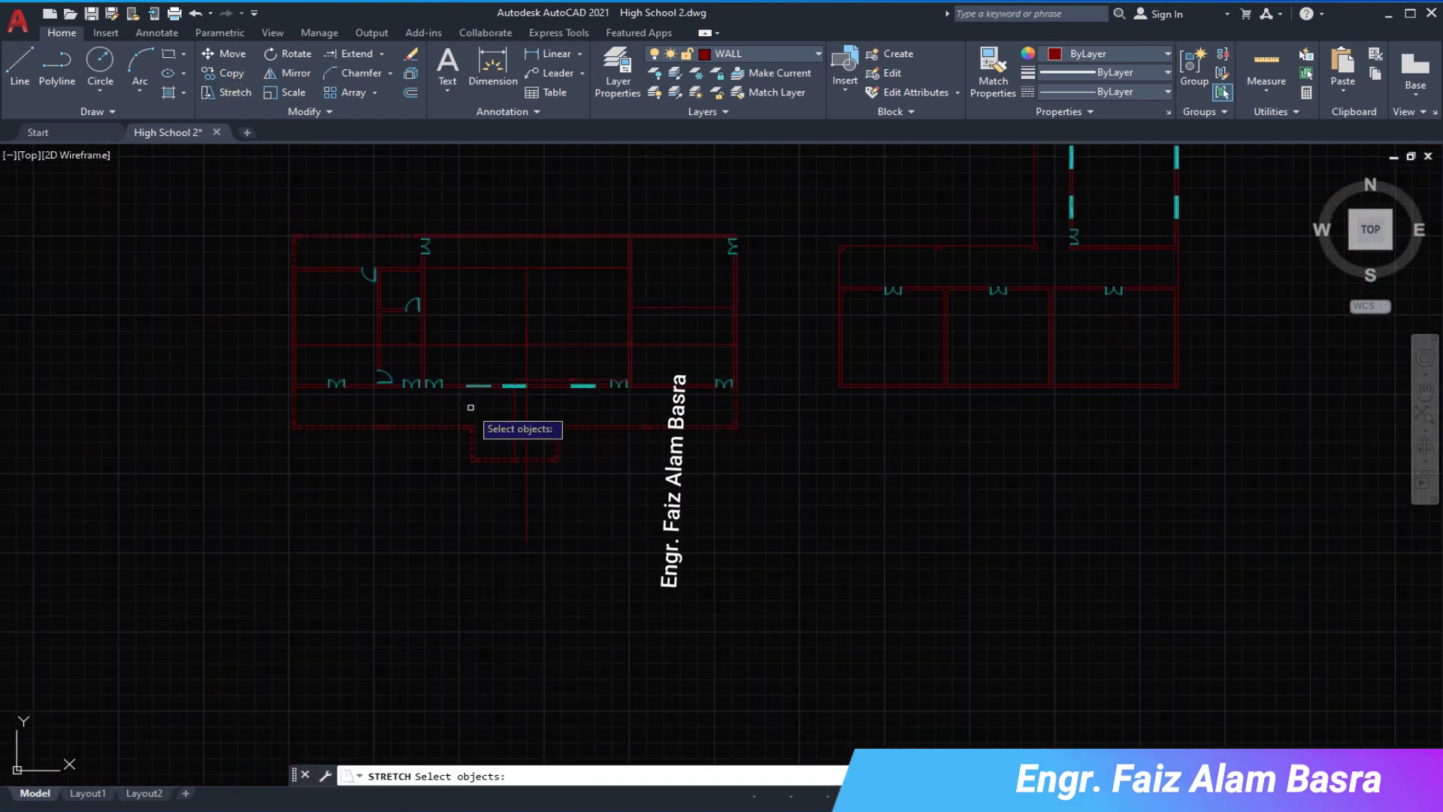
- Cancel the first stretch attempt and reposition the view over the plan
scroll(465, 413, up, 2)
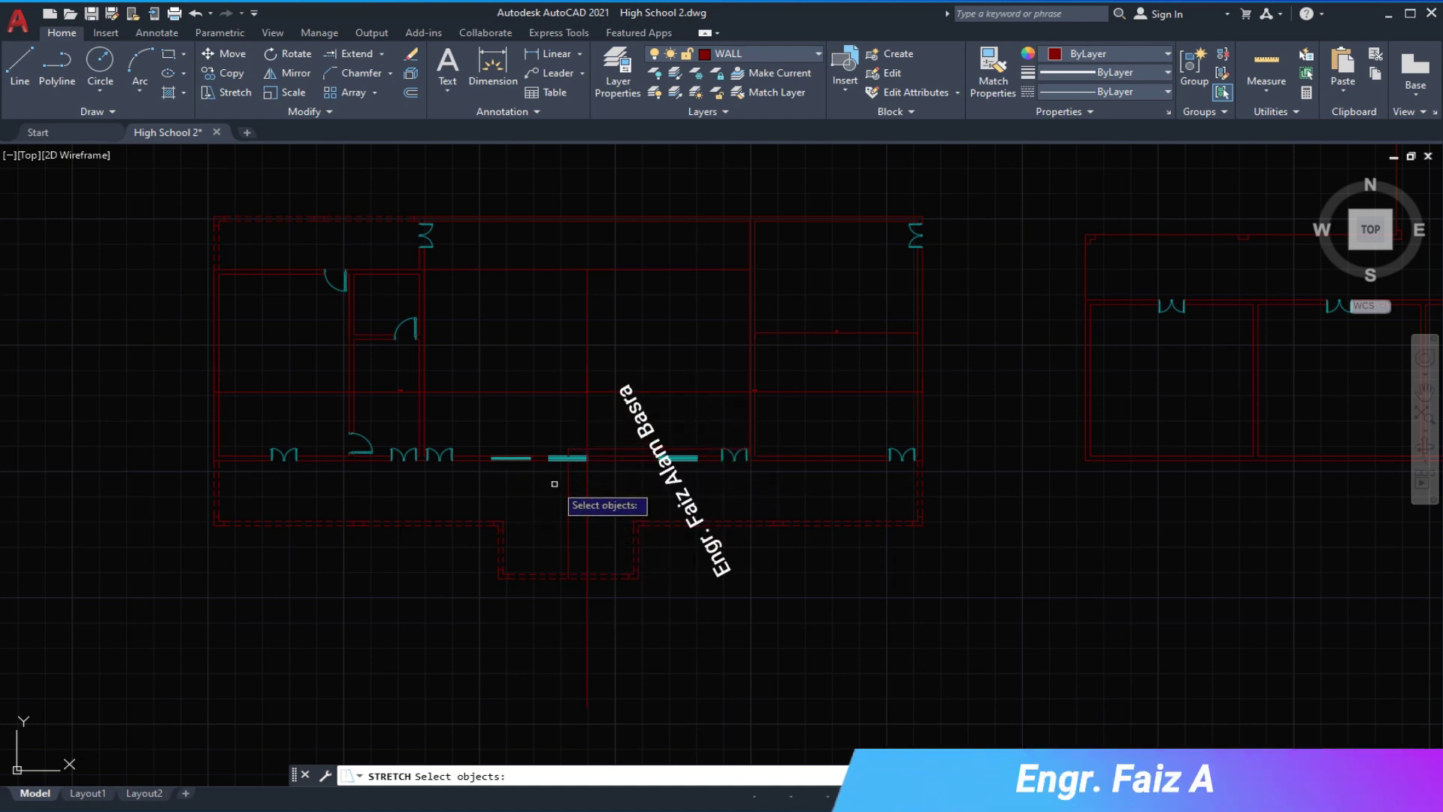
key(Return)
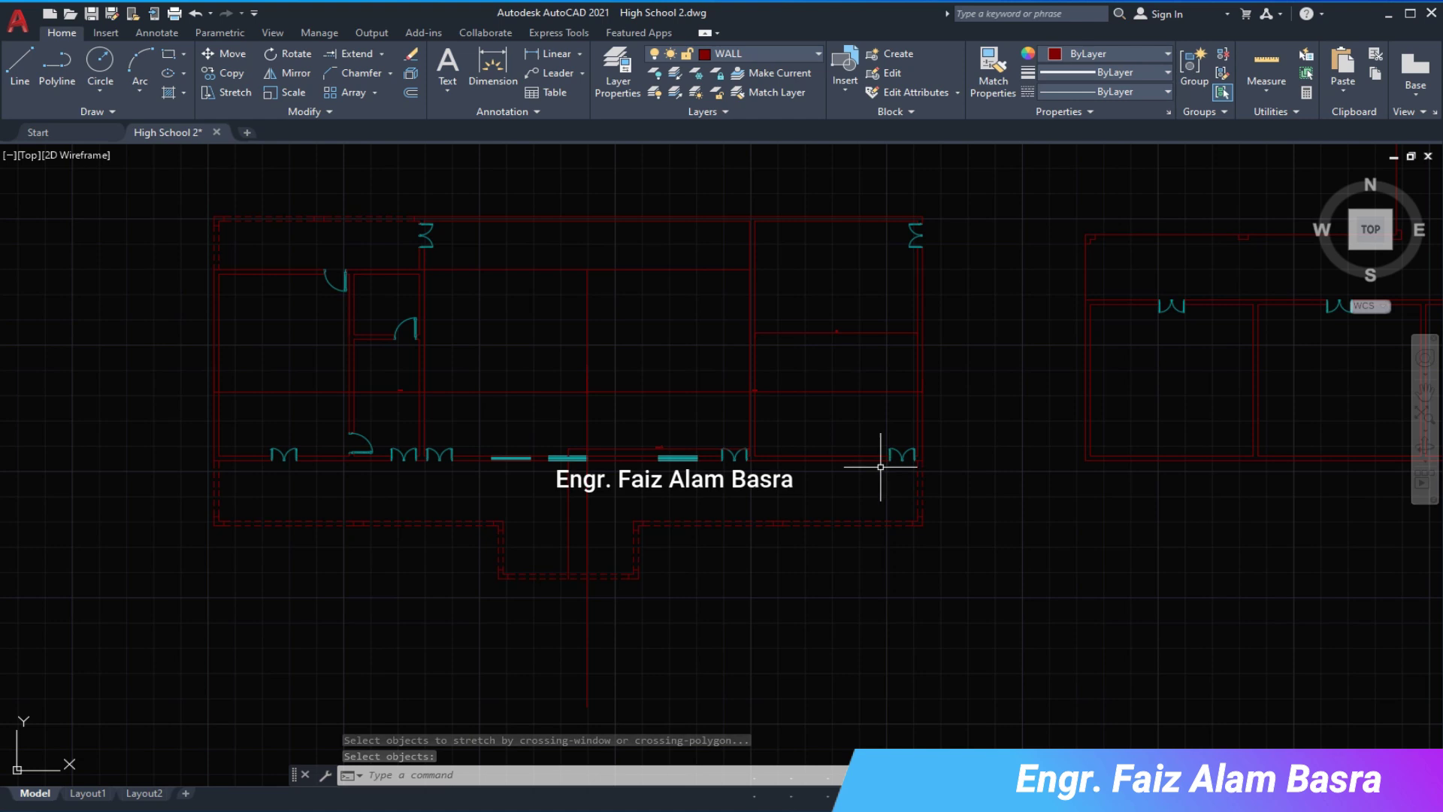
middle_drag(590, 251, 590, 306)
scroll(603, 332, up, 2)
scroll(611, 381, down, 2)
scroll(601, 375, down, 2)
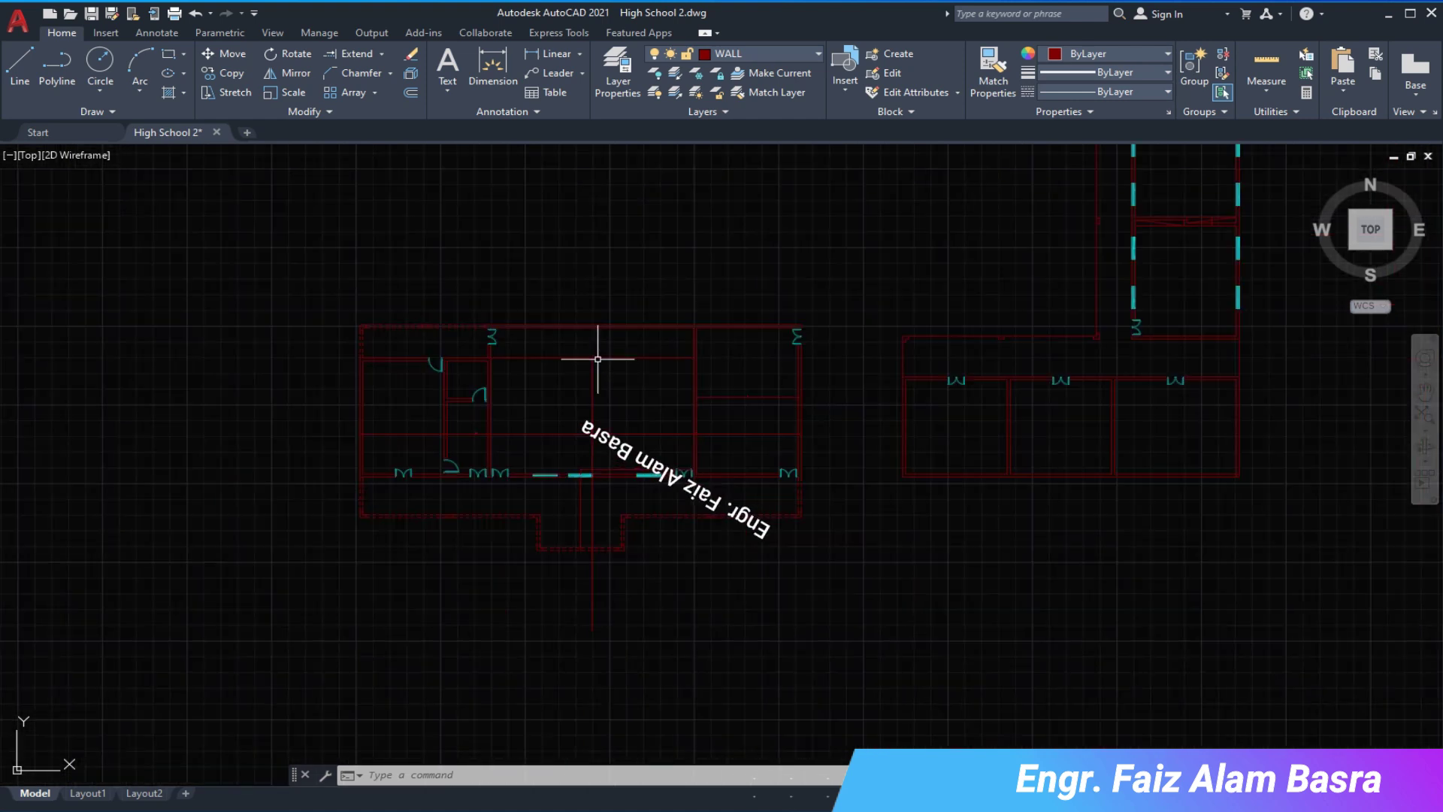
scroll(612, 393, up, 2)
scroll(641, 617, up, 2)
scroll(498, 581, up, 2)
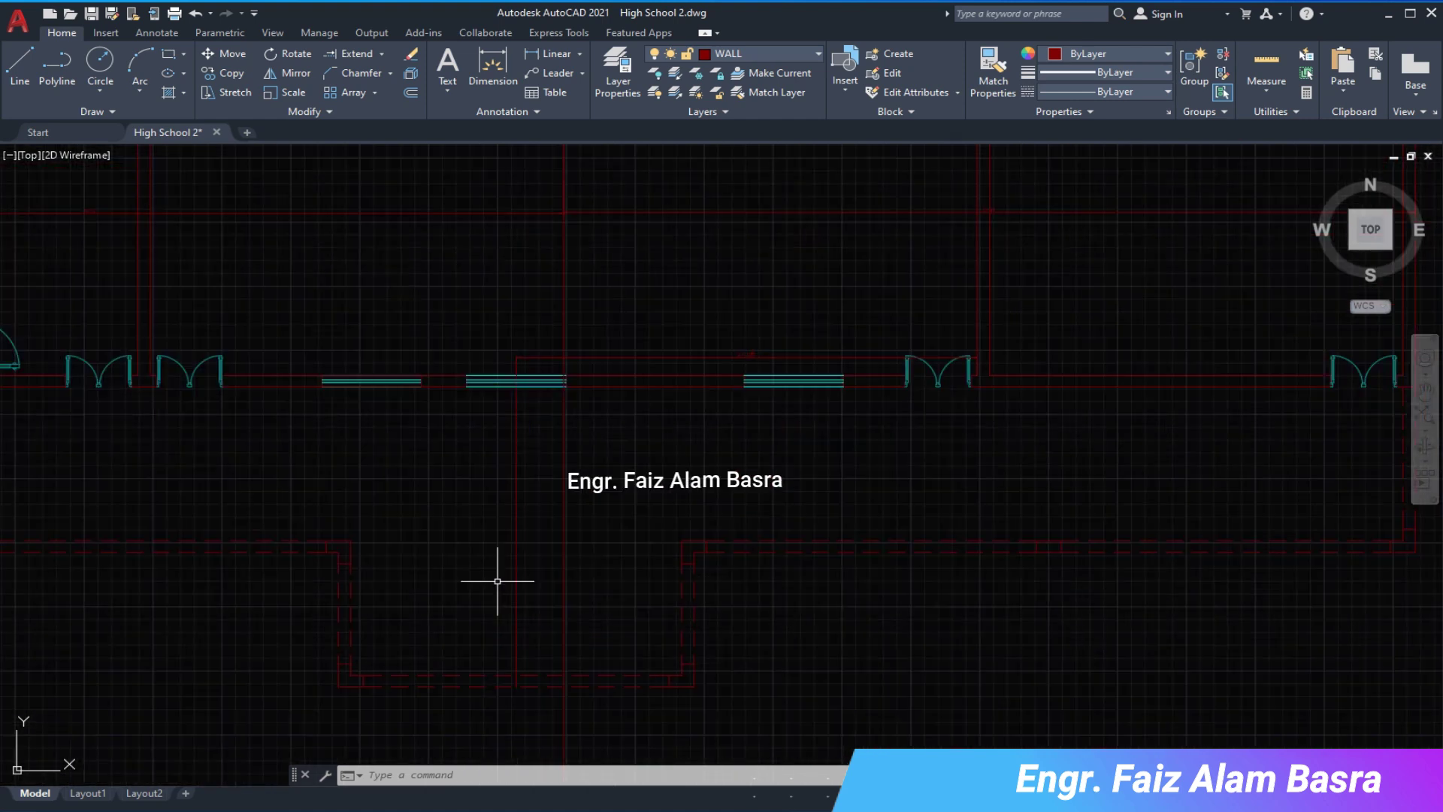
scroll(764, 409, down, 2)
scroll(801, 444, down, 2)
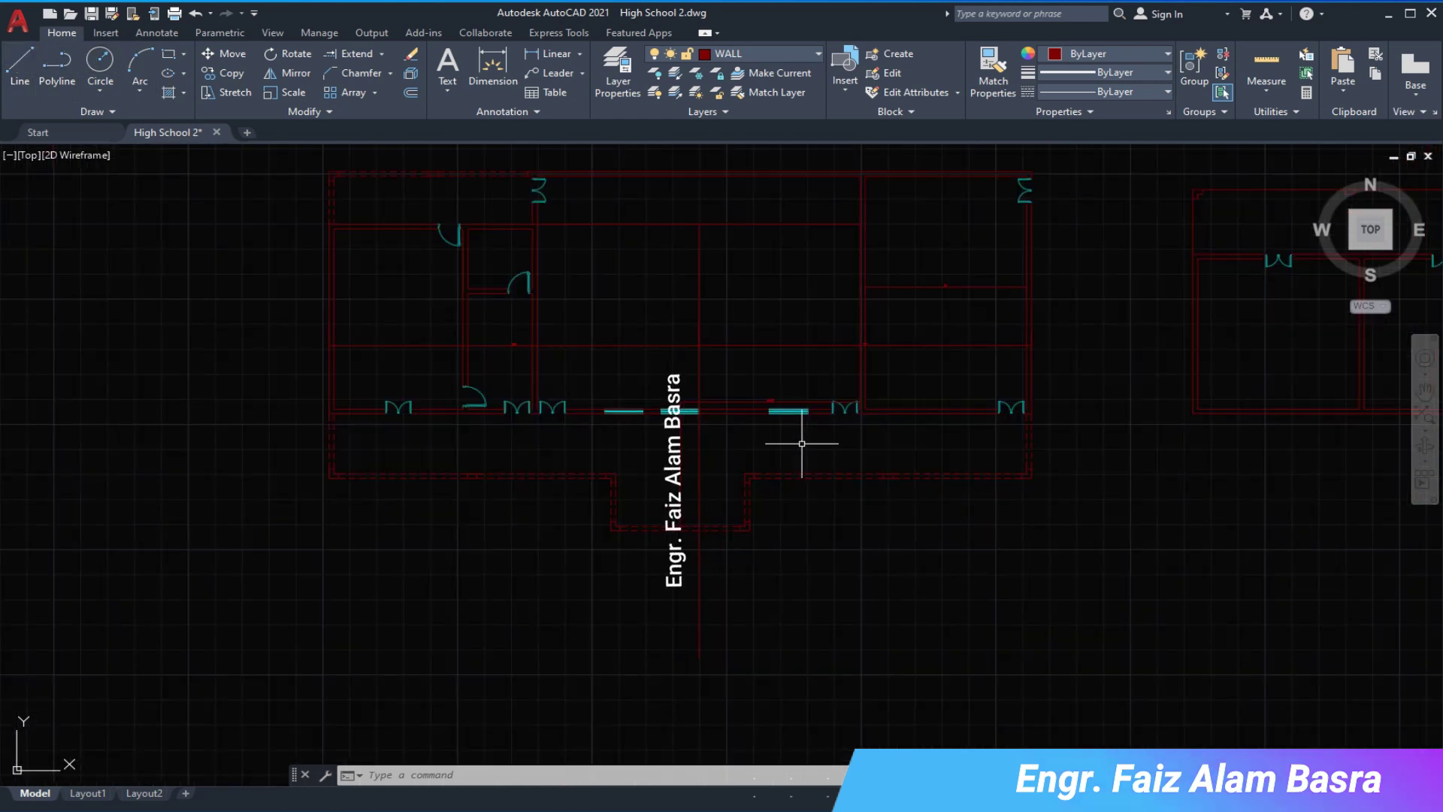
scroll(430, 409, down, 2)
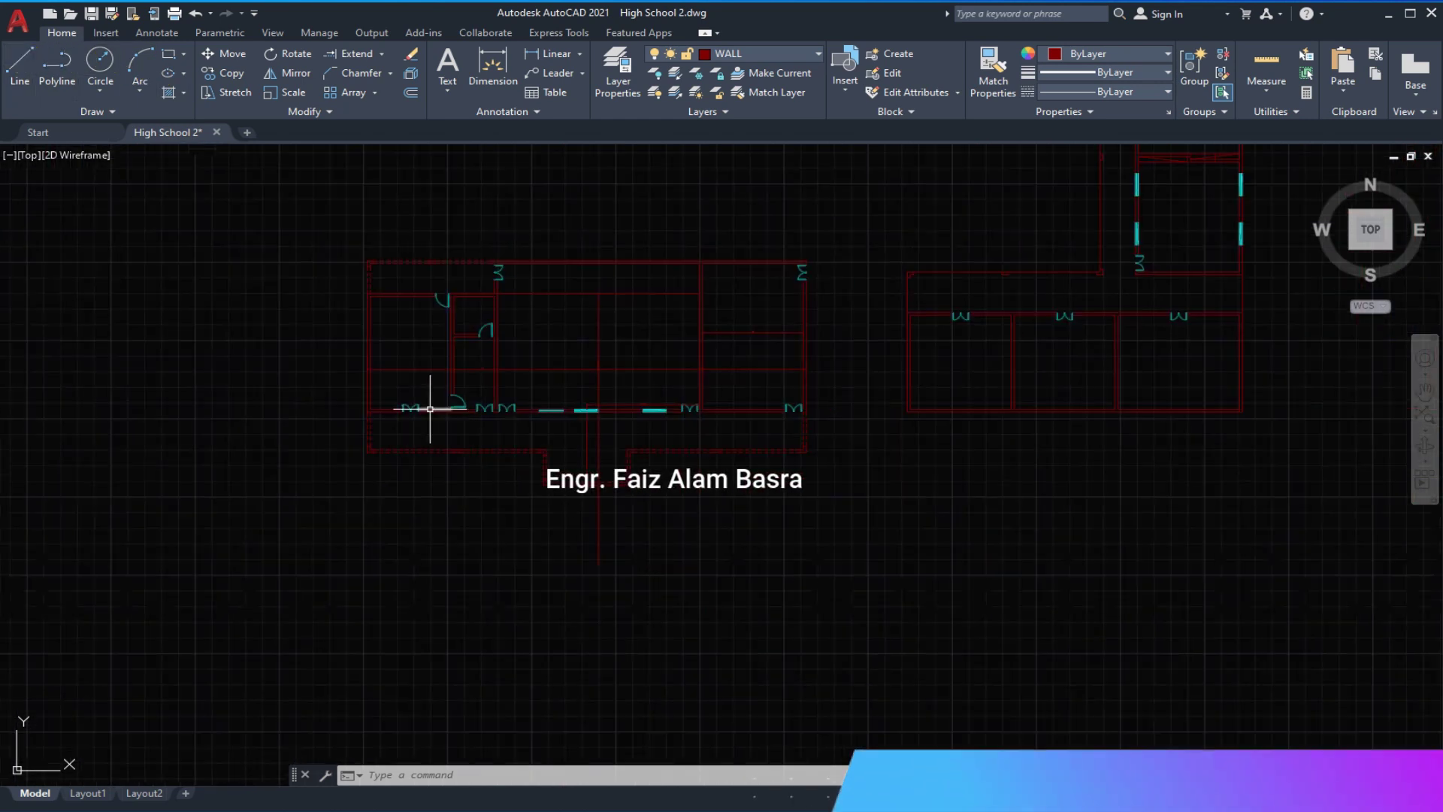
- Stretch the 168 crossing-selected objects of the left part 5' further left
click(235, 90)
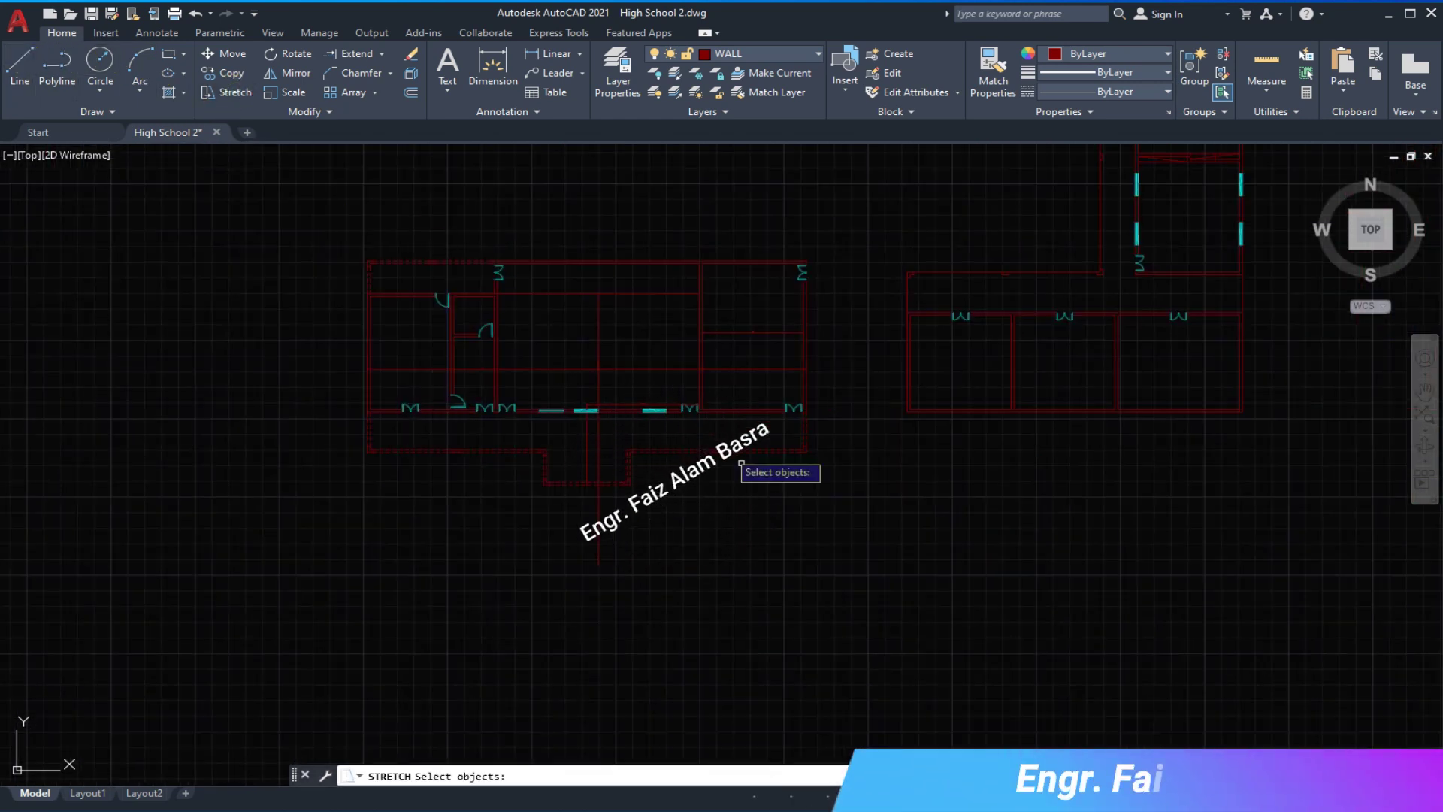
click(736, 505)
click(325, 223)
key(Return)
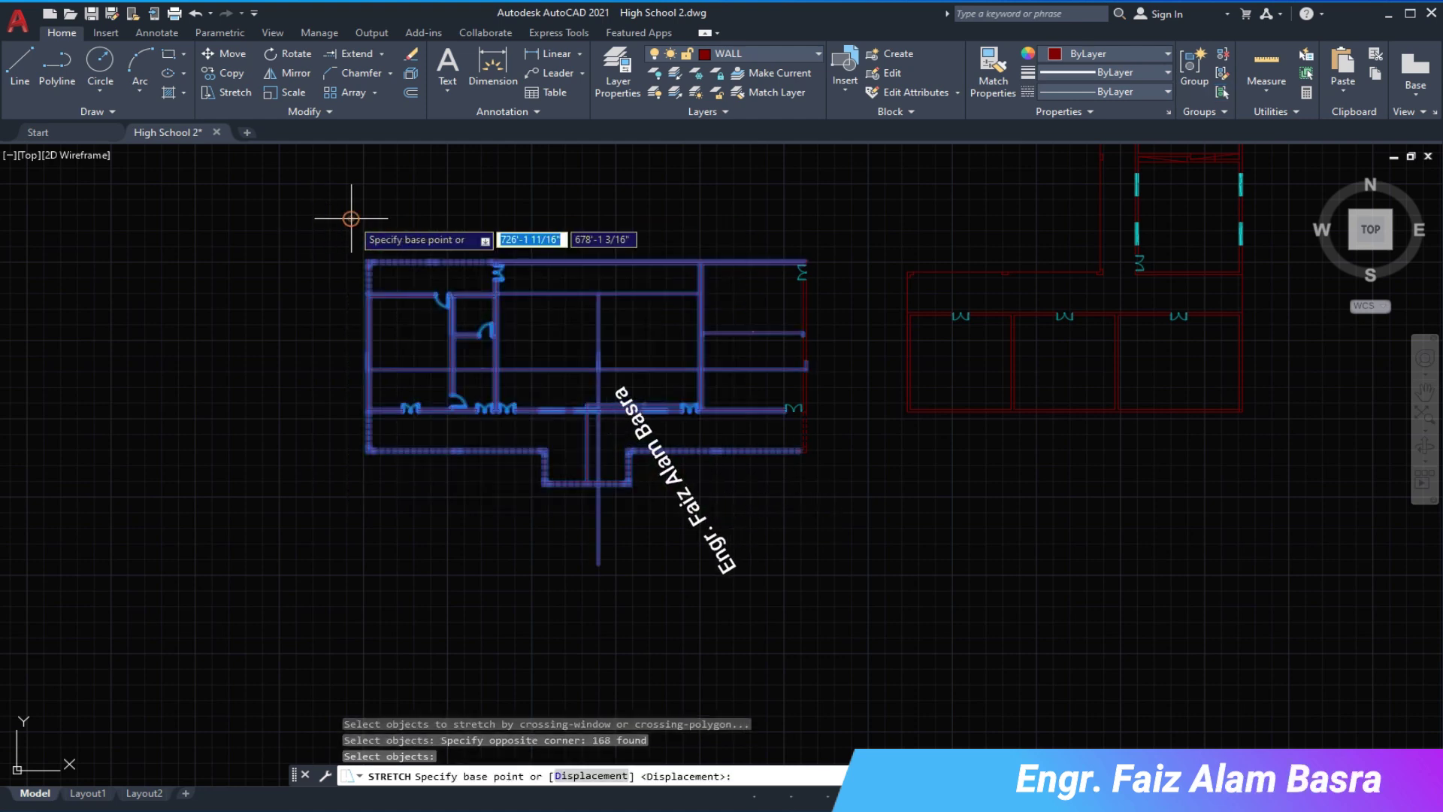
text(5')
key(Return)
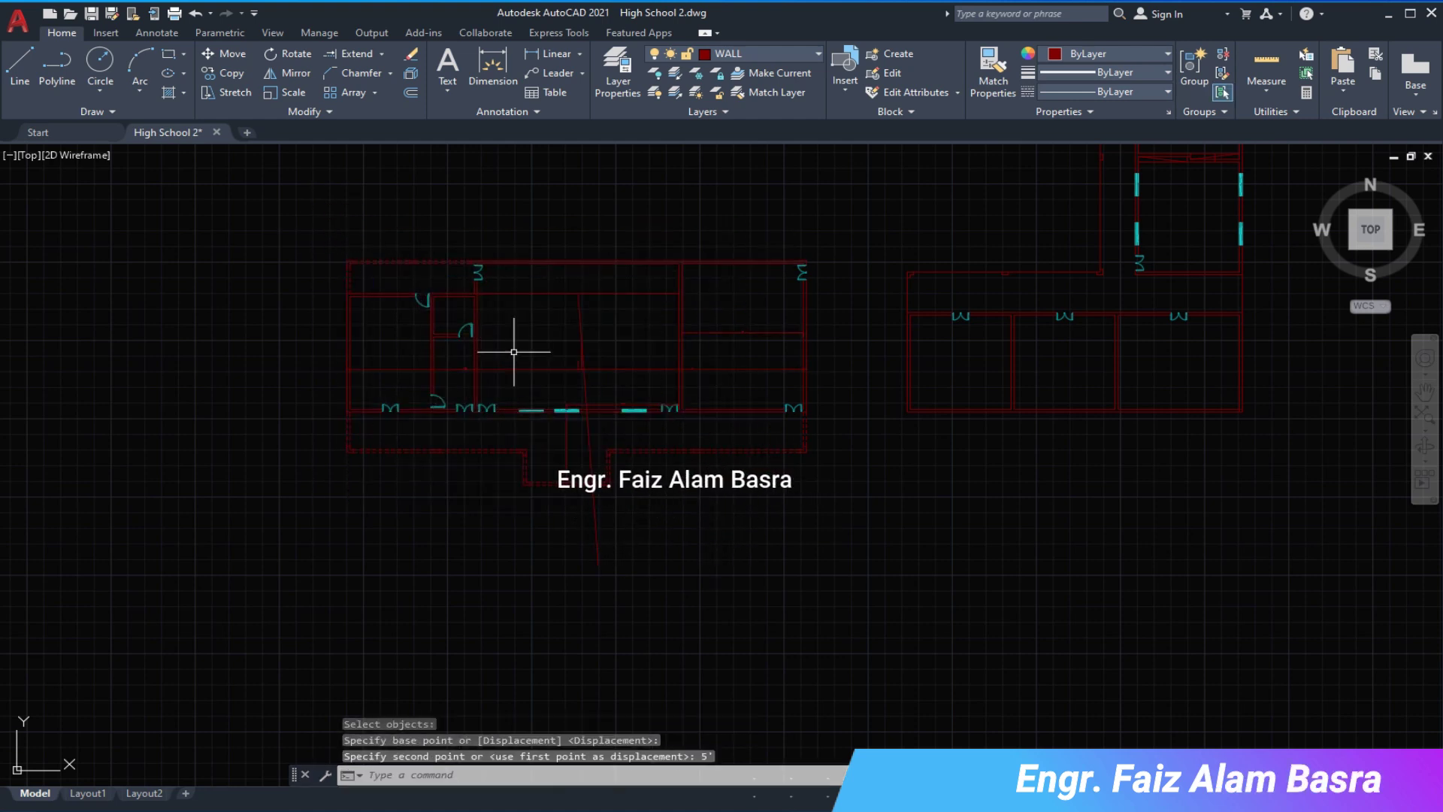
- Erase the stray slanted red line
click(586, 402)
key(Delete)
scroll(855, 299, up, 5)
scroll(864, 299, down, 5)
scroll(586, 393, up, 2)
scroll(631, 419, up, 2)
scroll(694, 348, down, 1)
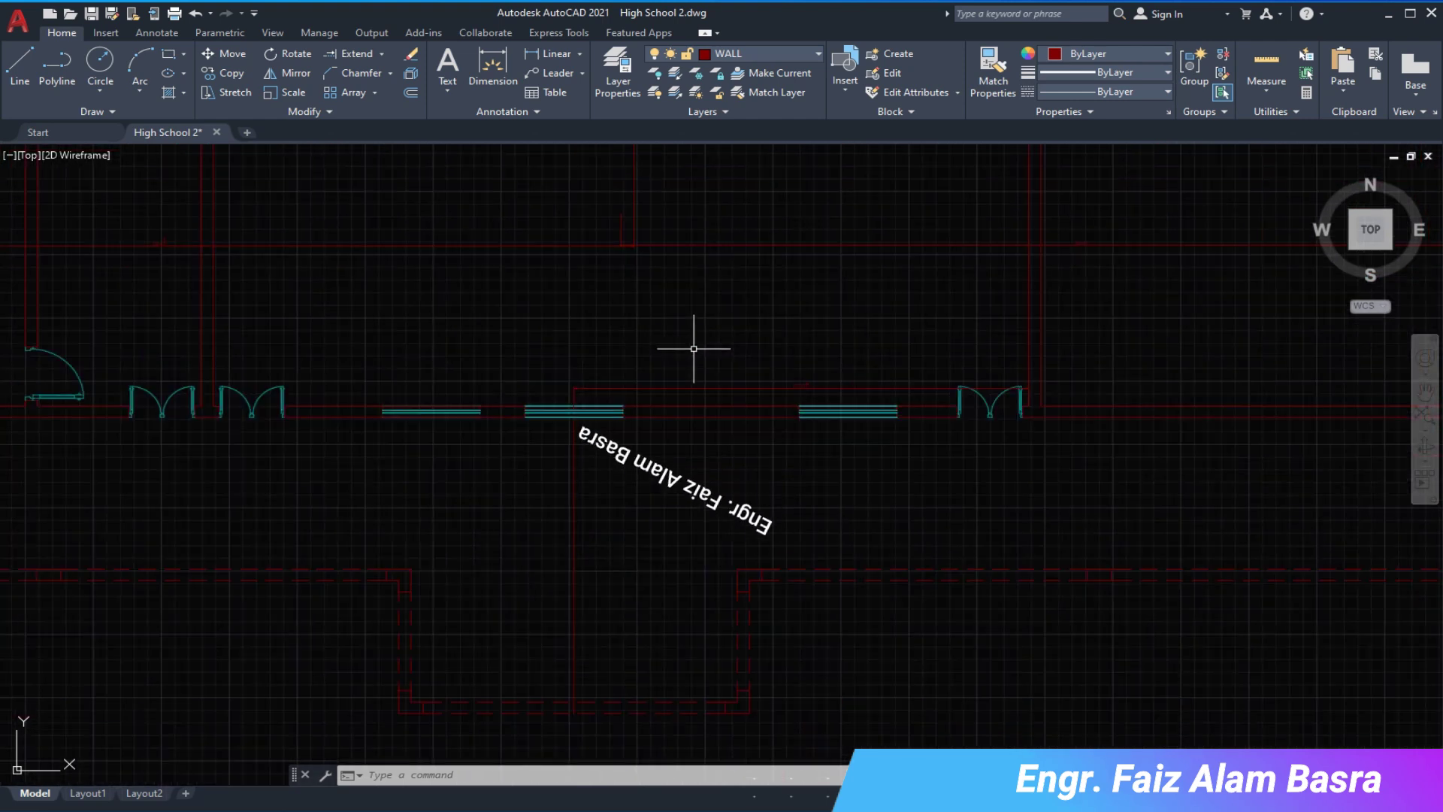
- Erase the extra wall line near the central windows
scroll(693, 348, down, 2)
click(621, 188)
click(647, 255)
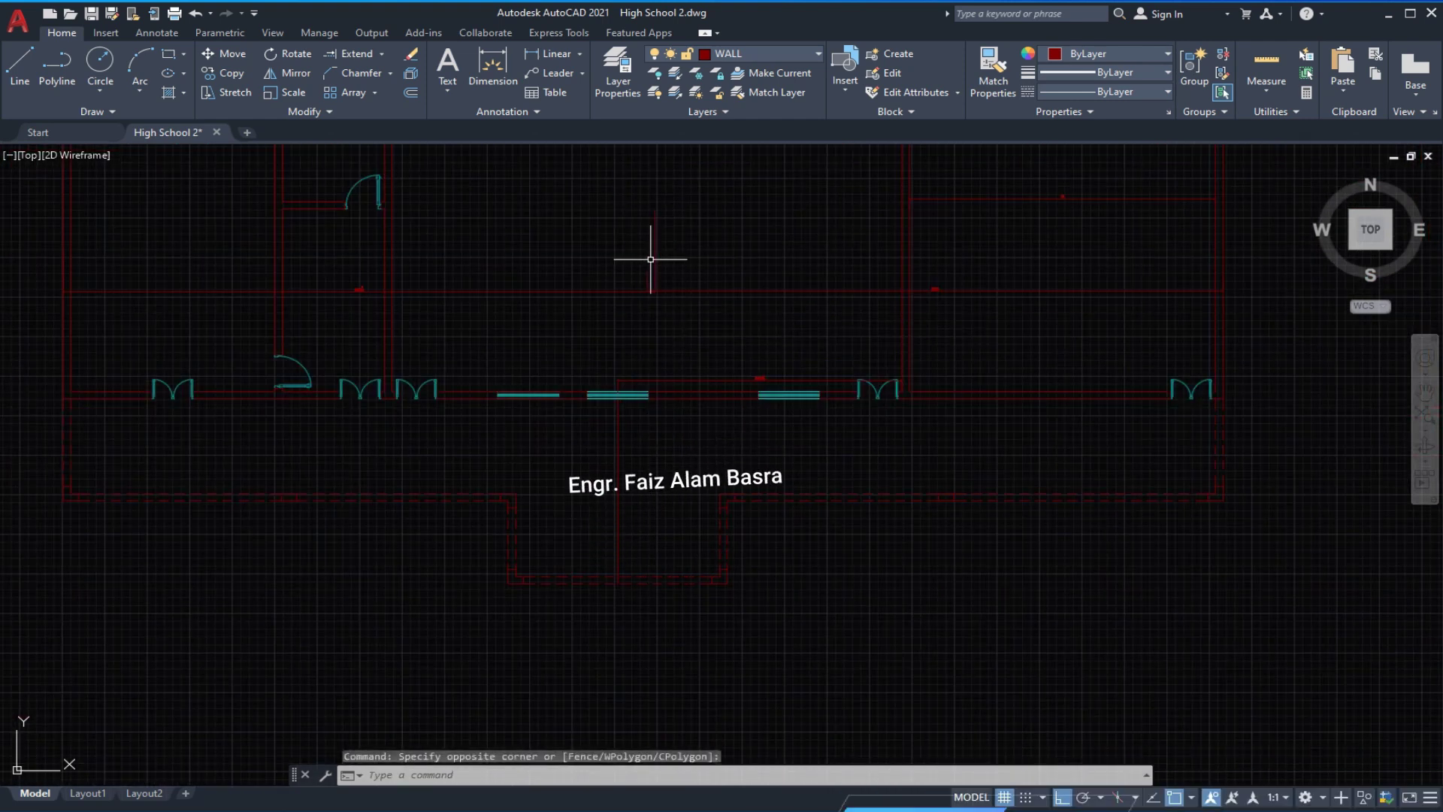
scroll(652, 265, up, 2)
scroll(648, 304, up, 4)
click(573, 275)
key(Delete)
scroll(641, 376, down, 5)
- Draw a new wall line starting near the top of the opening
key(l)
key(space)
click(631, 176)
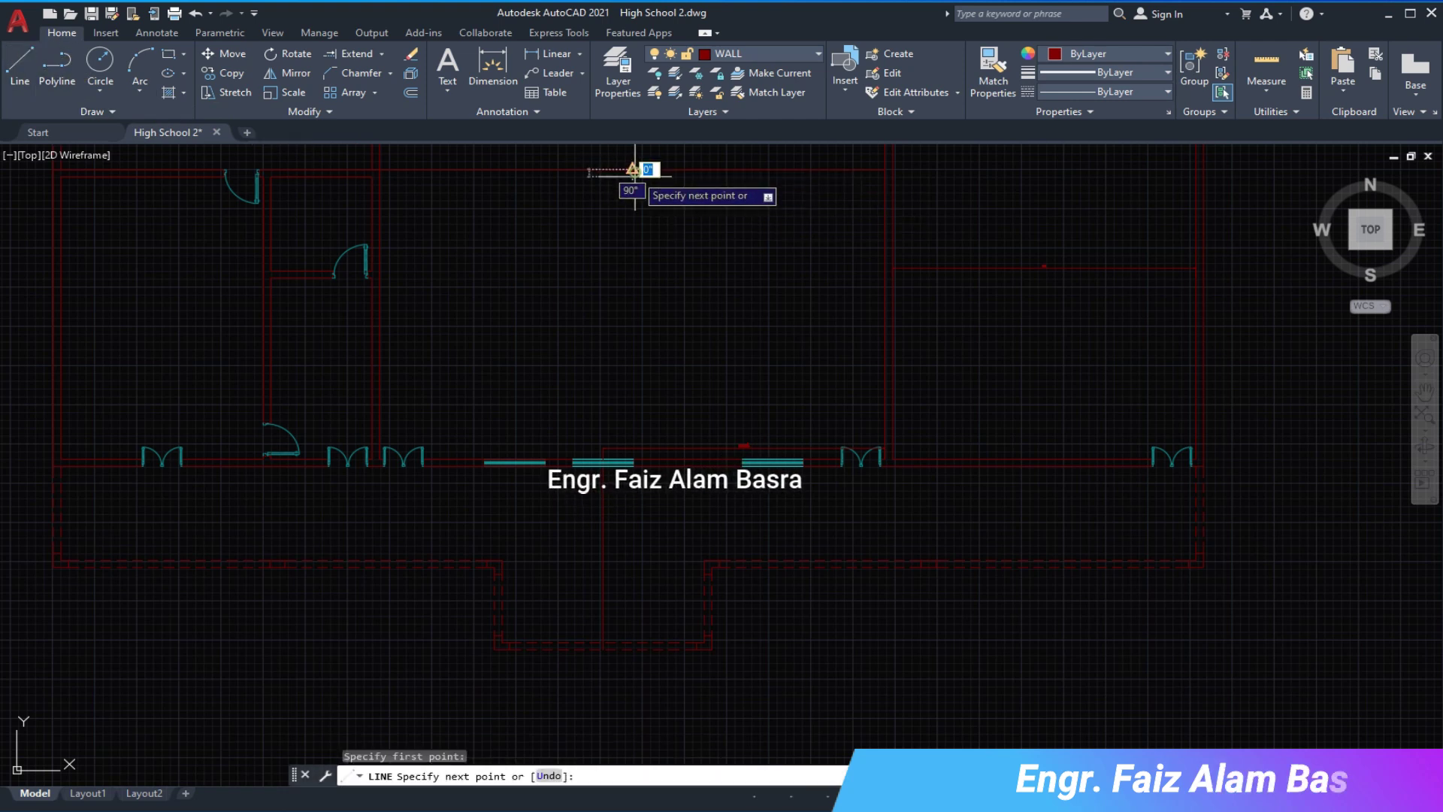
right_click(655, 714)
click(699, 540)
scroll(639, 484, up, 4)
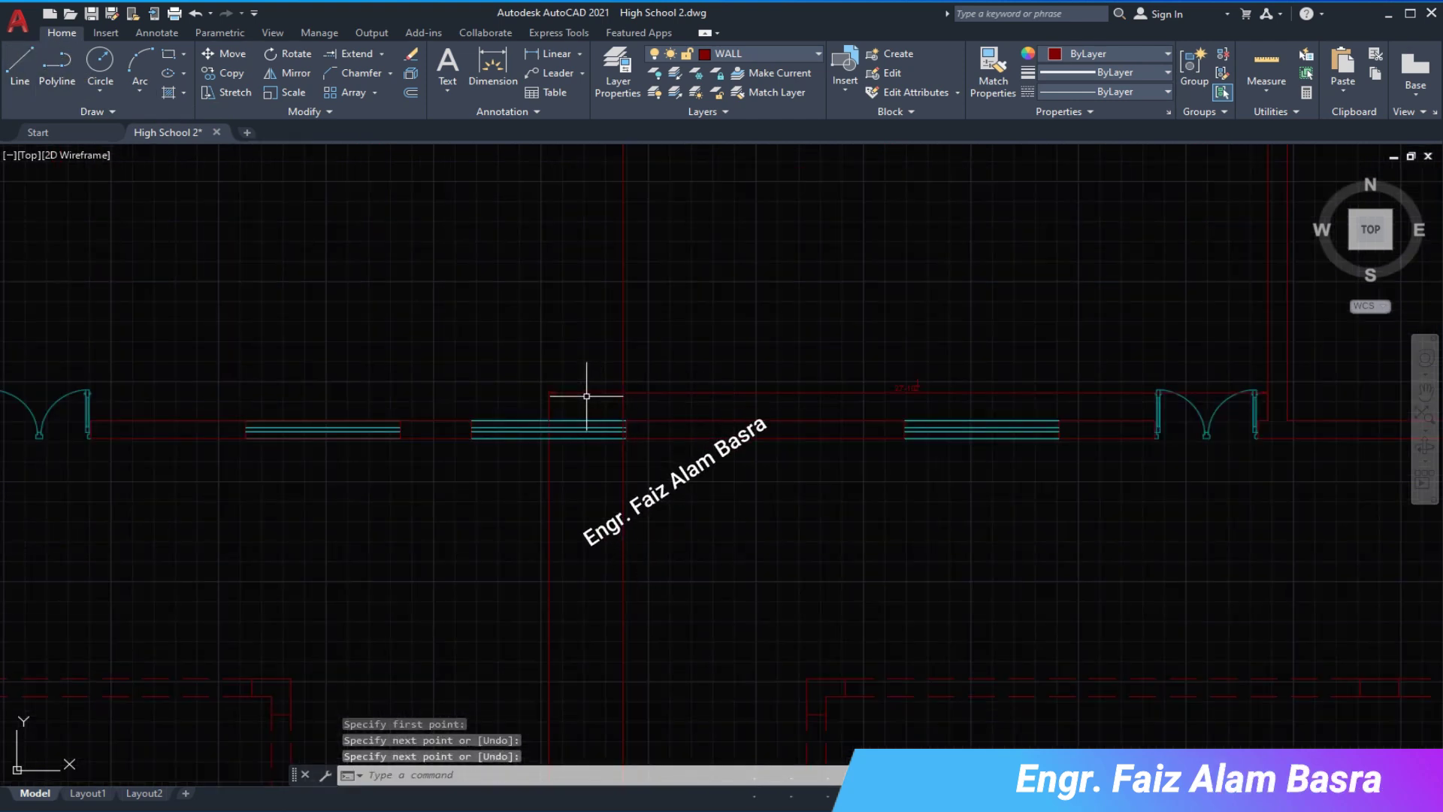
key(Escape)
scroll(580, 338, down, 3)
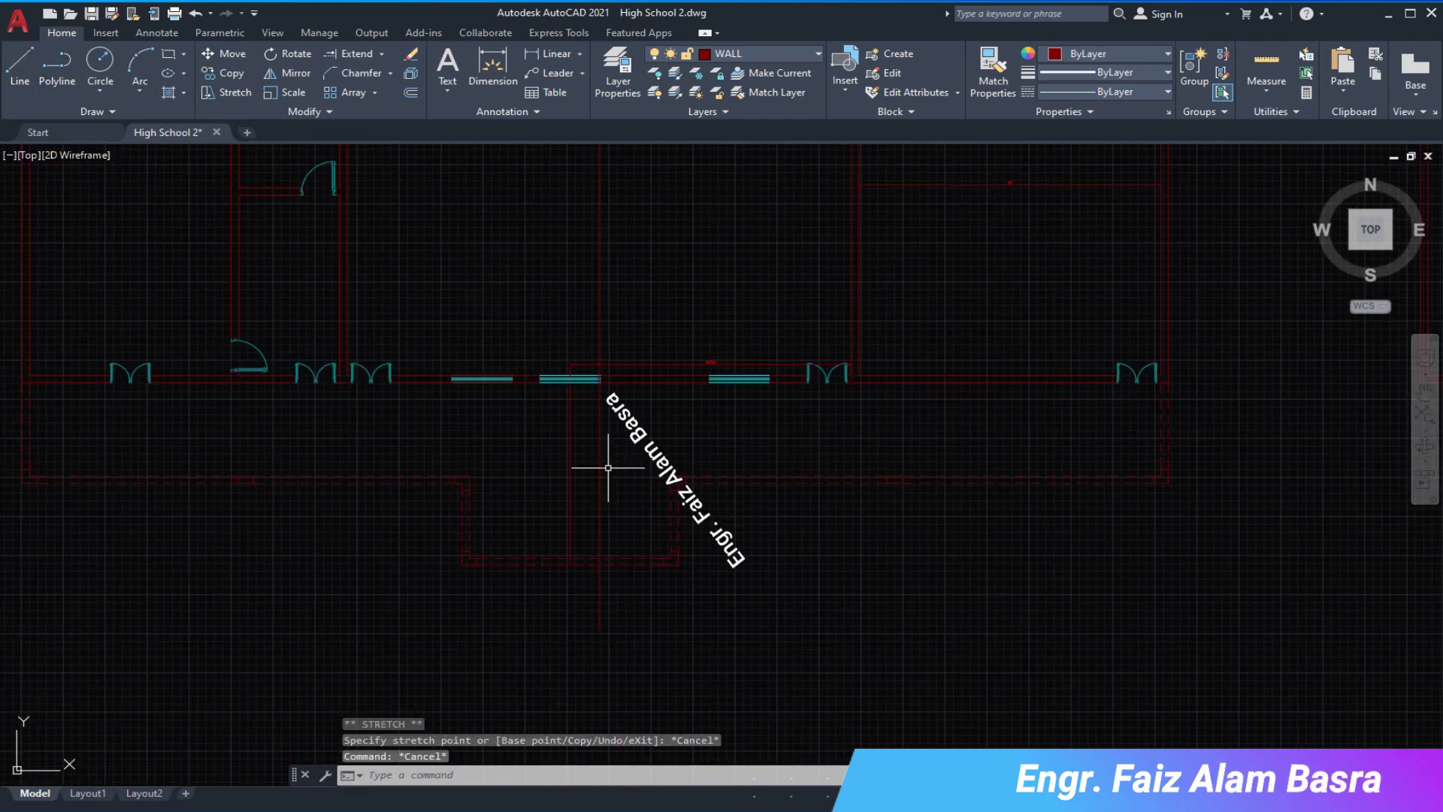
scroll(688, 531, up, 1)
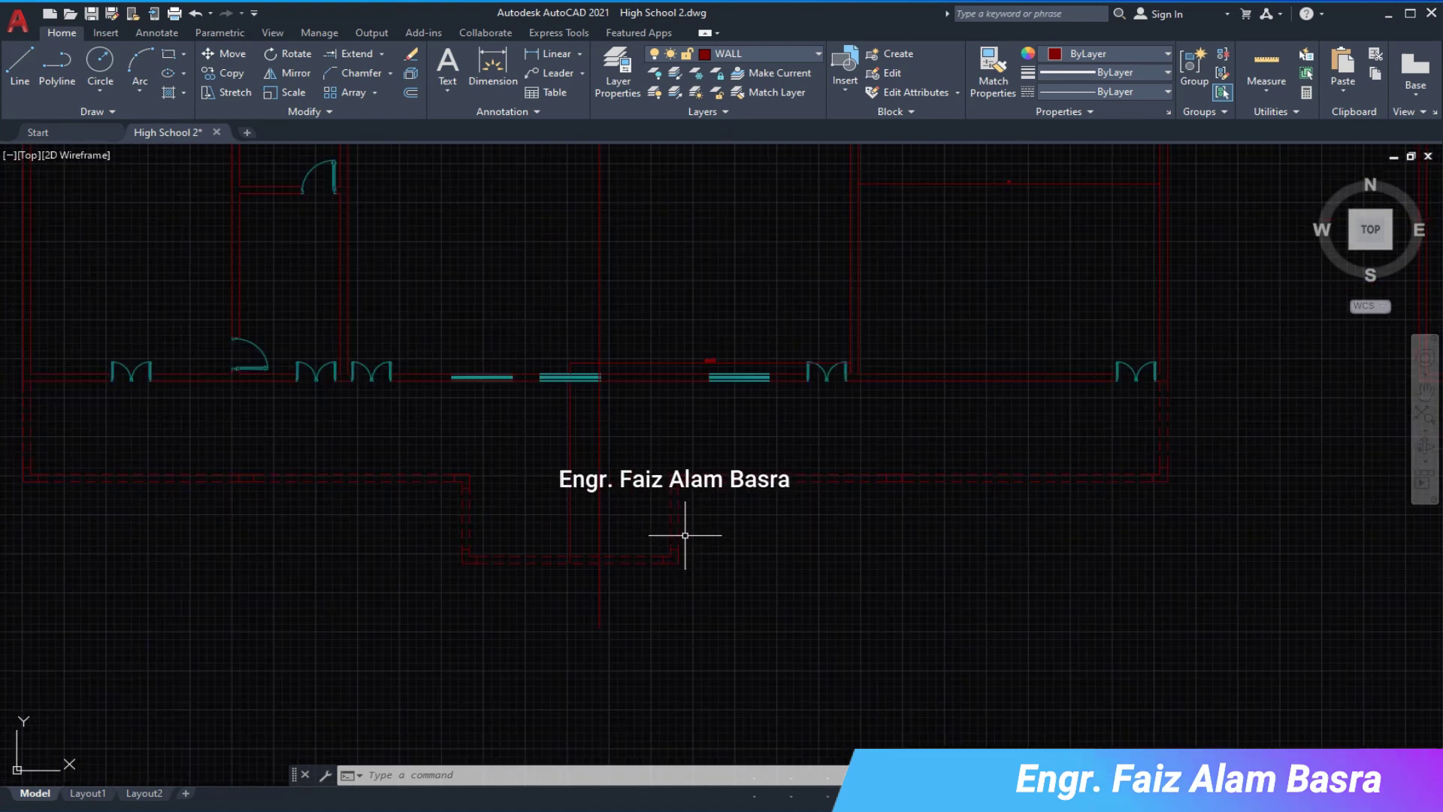
scroll(601, 530, up, 2)
- Move the 31 crossing-selected wall objects from a picked base point
click(19, 64)
click(411, 445)
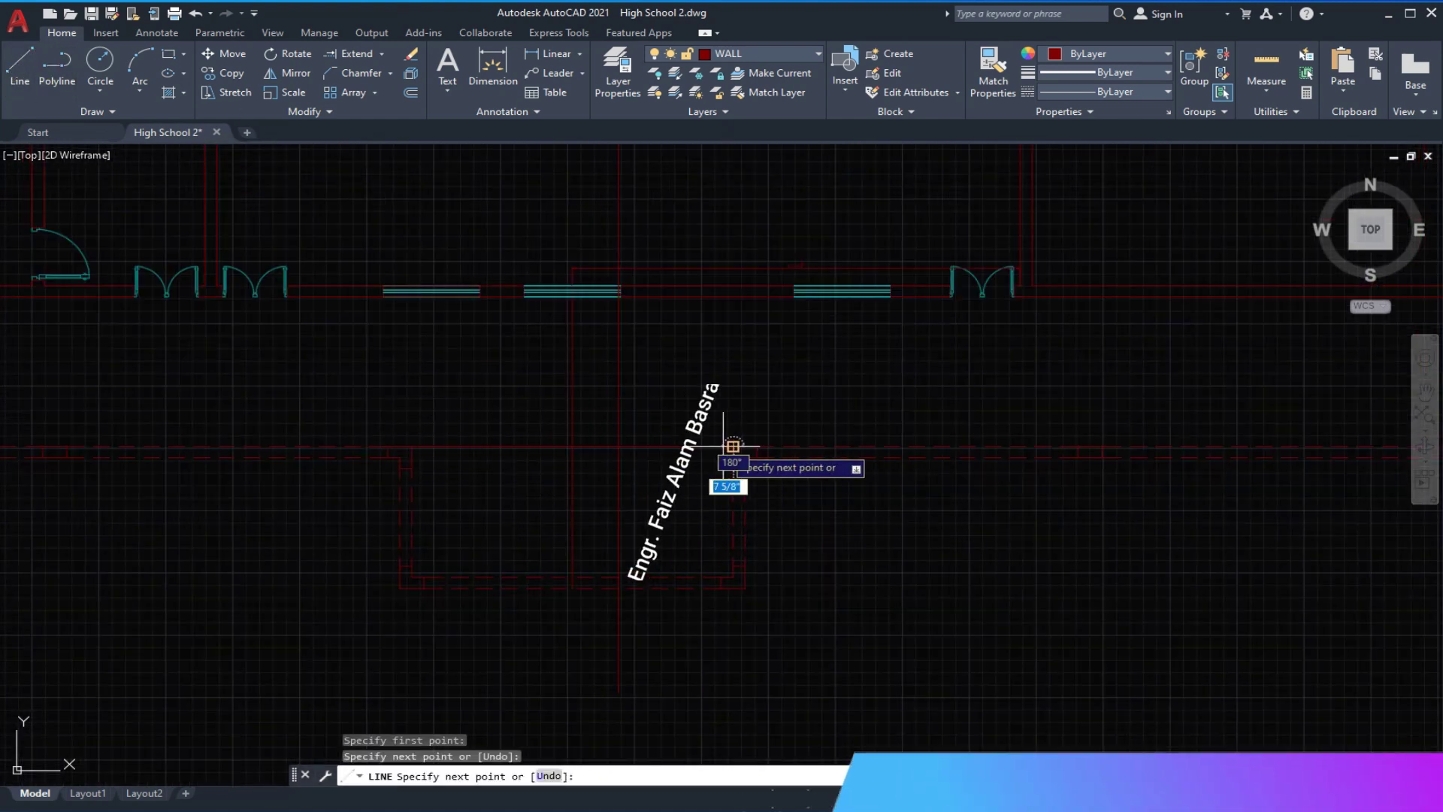
key(Escape)
middle_drag(573, 393, 573, 473)
click(225, 53)
click(315, 354)
key(Return)
click(556, 393)
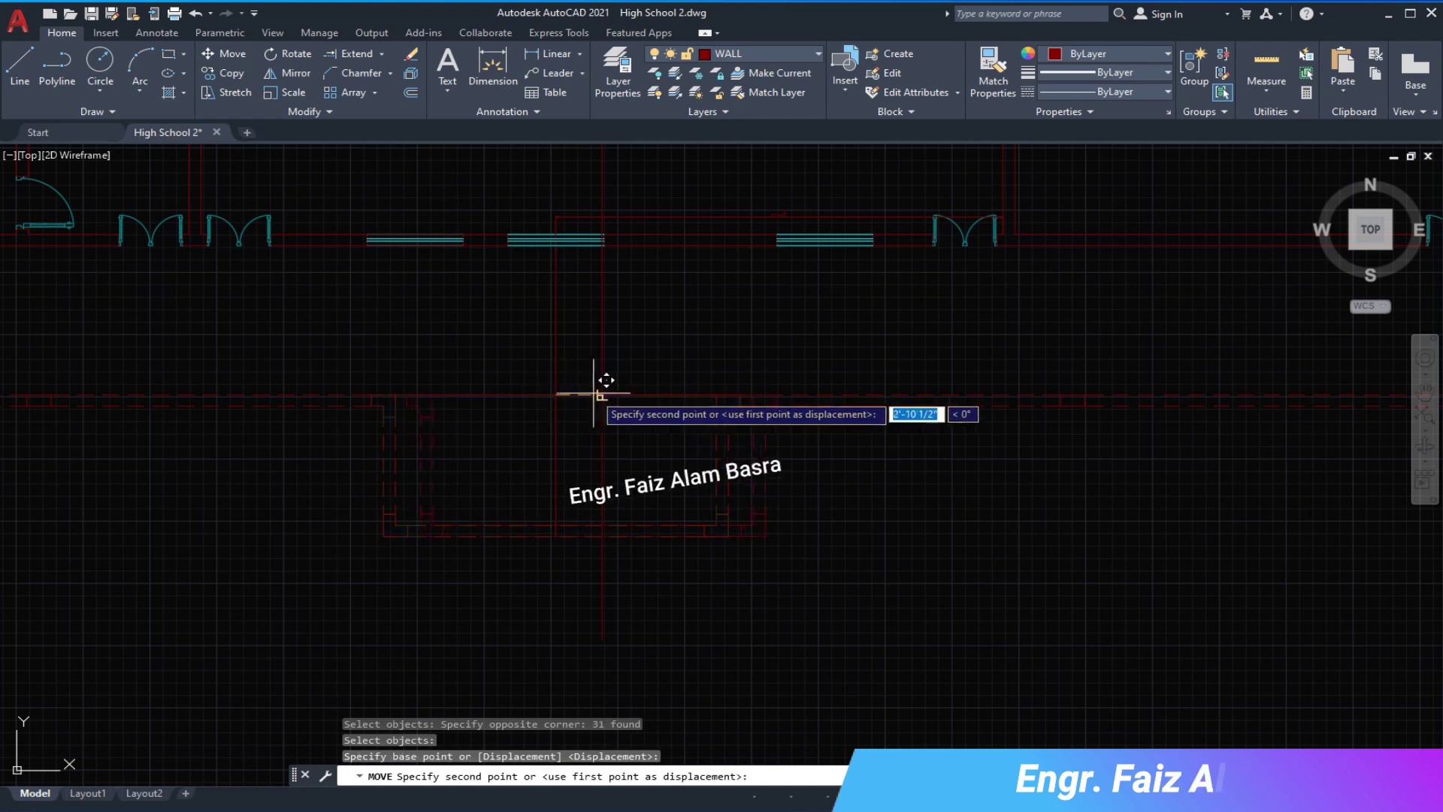
scroll(587, 451, down, 2)
- Try grip-stretching a horizontal wall line, cancel it, and select a stray wall line
click(519, 445)
key(Escape)
scroll(531, 290, up, 2)
click(516, 304)
scroll(516, 304, up, 2)
click(438, 329)
scroll(625, 331, down, 2)
right_click(635, 392)
key(Escape)
scroll(674, 257, down, 1)
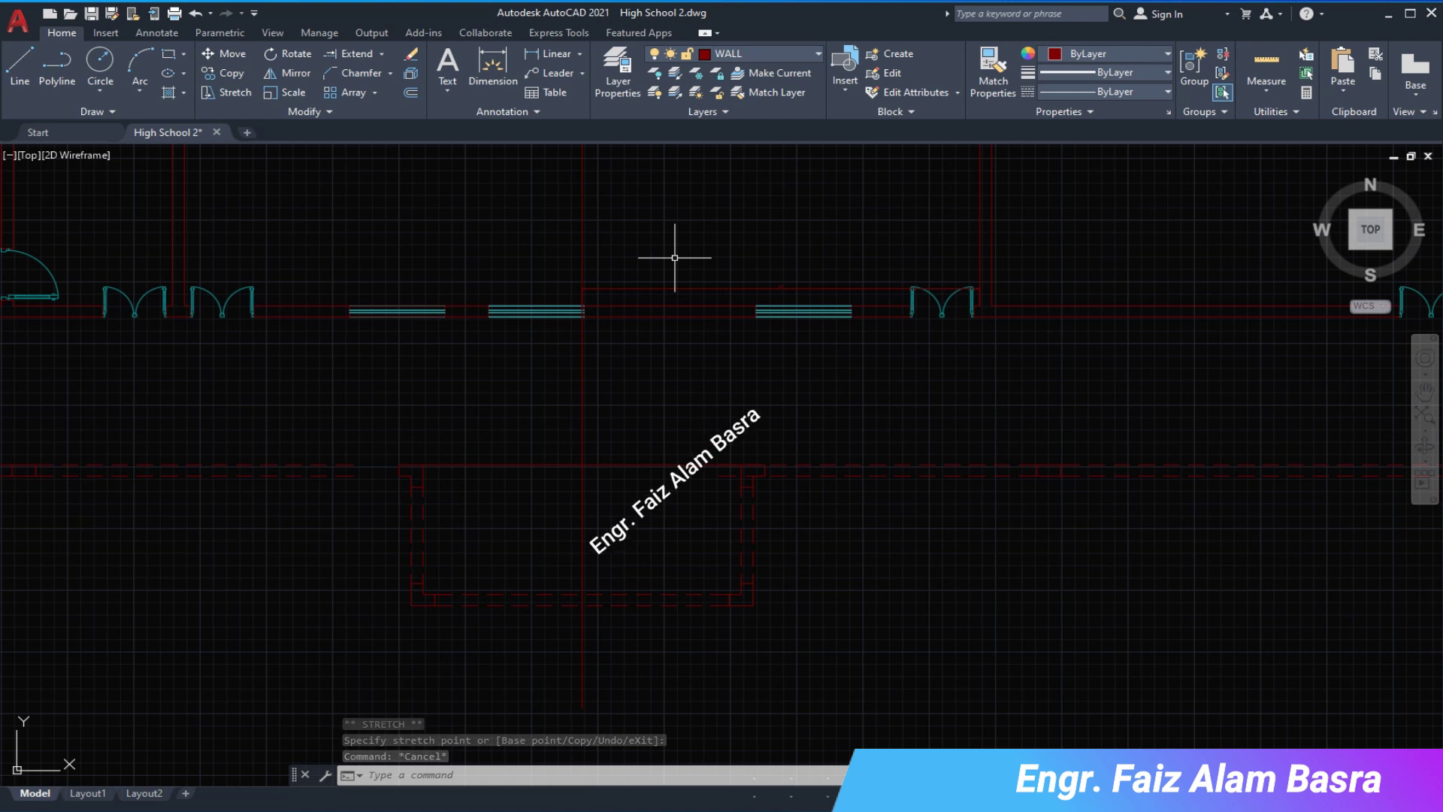
click(666, 278)
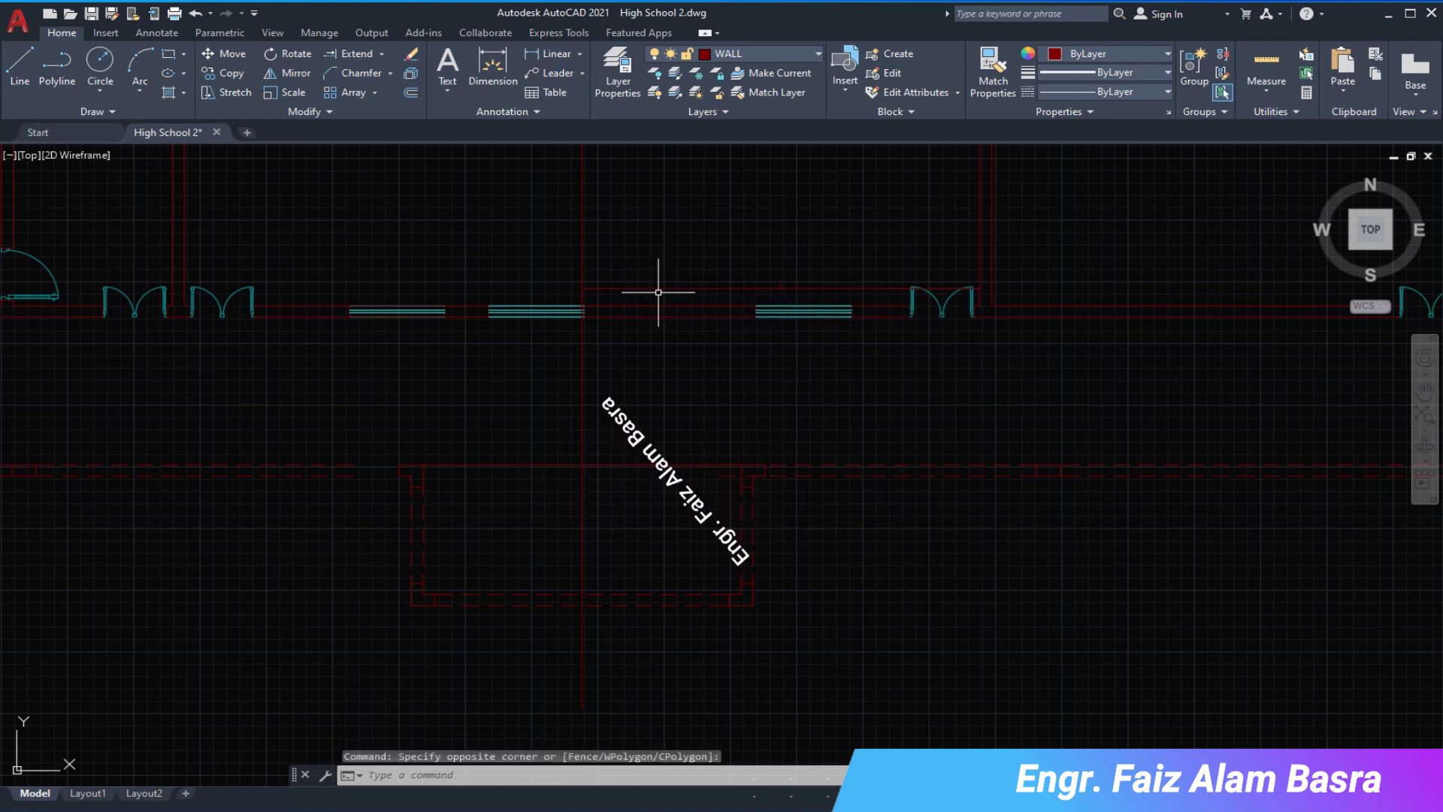
- Erase the stray wall line and move the 6 window objects into the lower wall opening
key(Delete)
scroll(620, 330, up, 2)
click(233, 53)
click(383, 252)
click(586, 323)
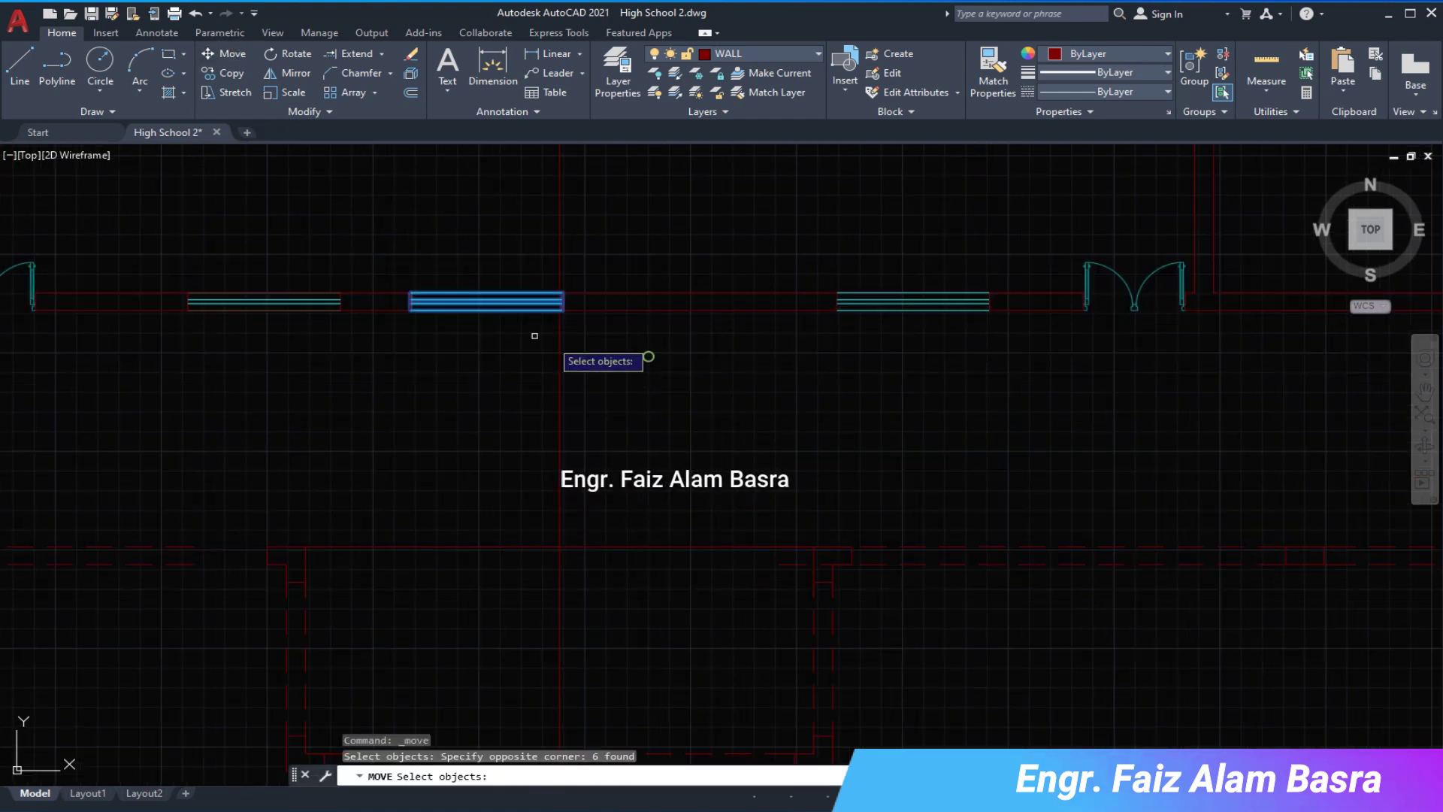
key(Return)
click(486, 292)
scroll(496, 293, up, 4)
scroll(457, 283, down, 3)
scroll(644, 403, down, 2)
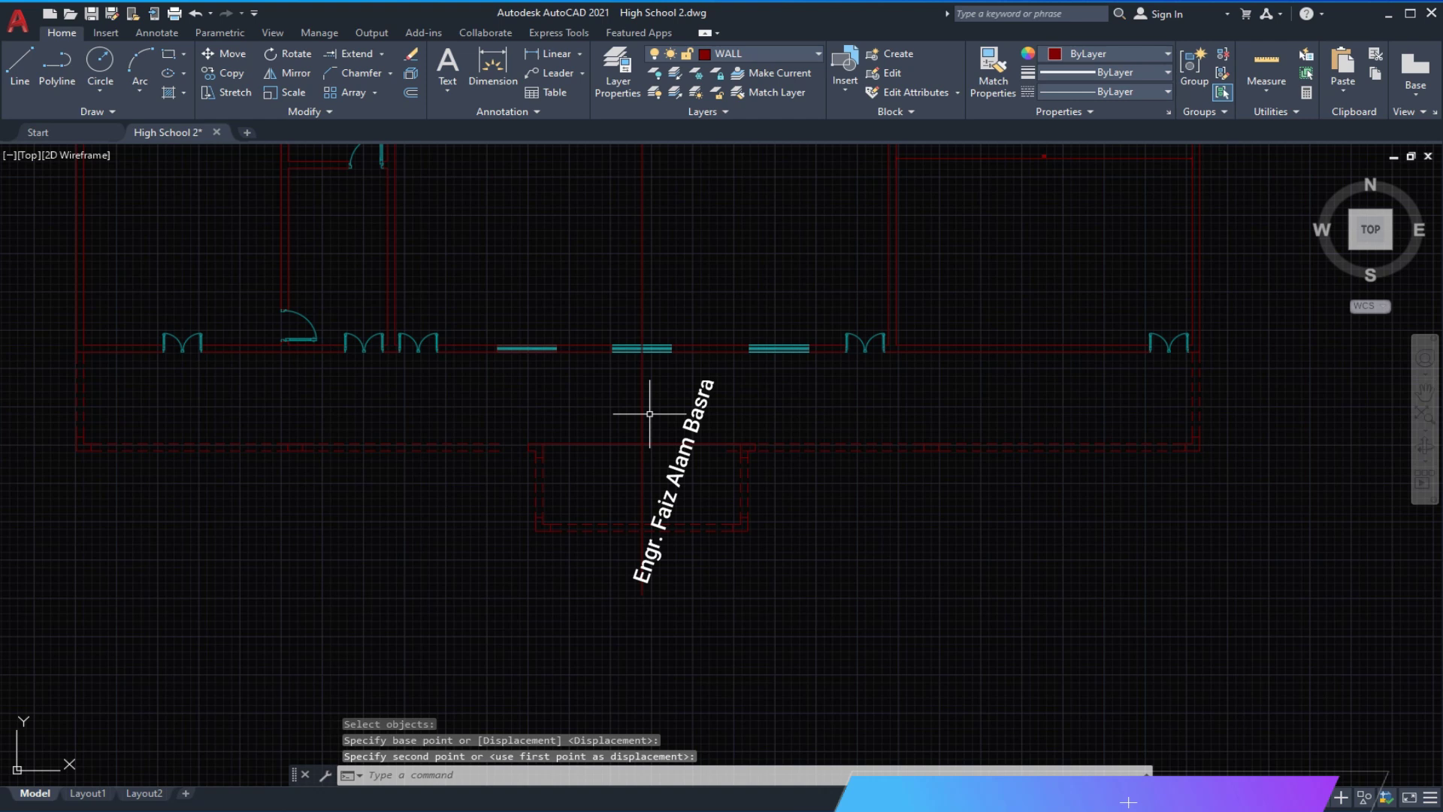
click(610, 410)
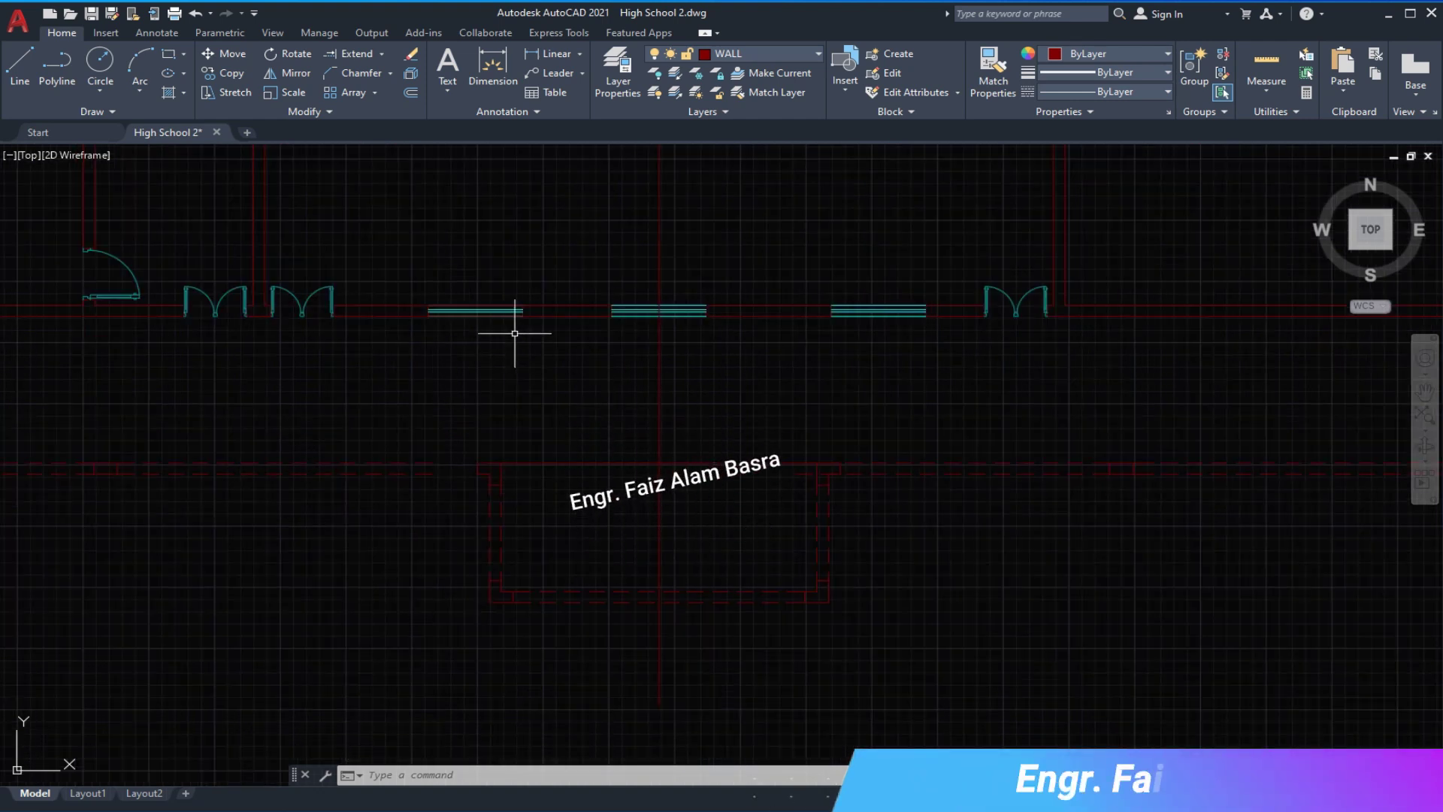
- Zoom in to inspect the windows and begin dimensioning the gap between them
scroll(601, 308, up, 2)
scroll(424, 360, down, 2)
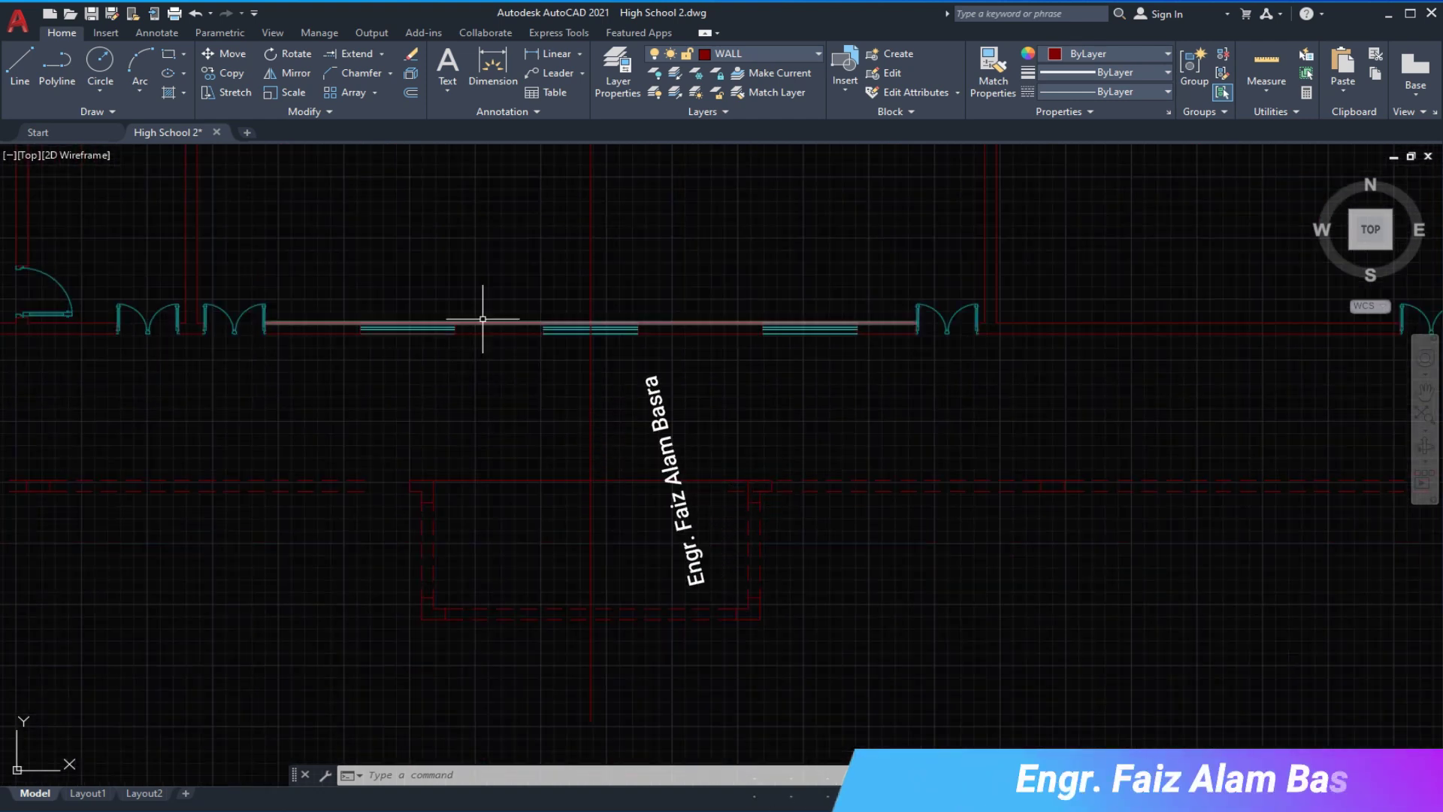
scroll(685, 338, down, 2)
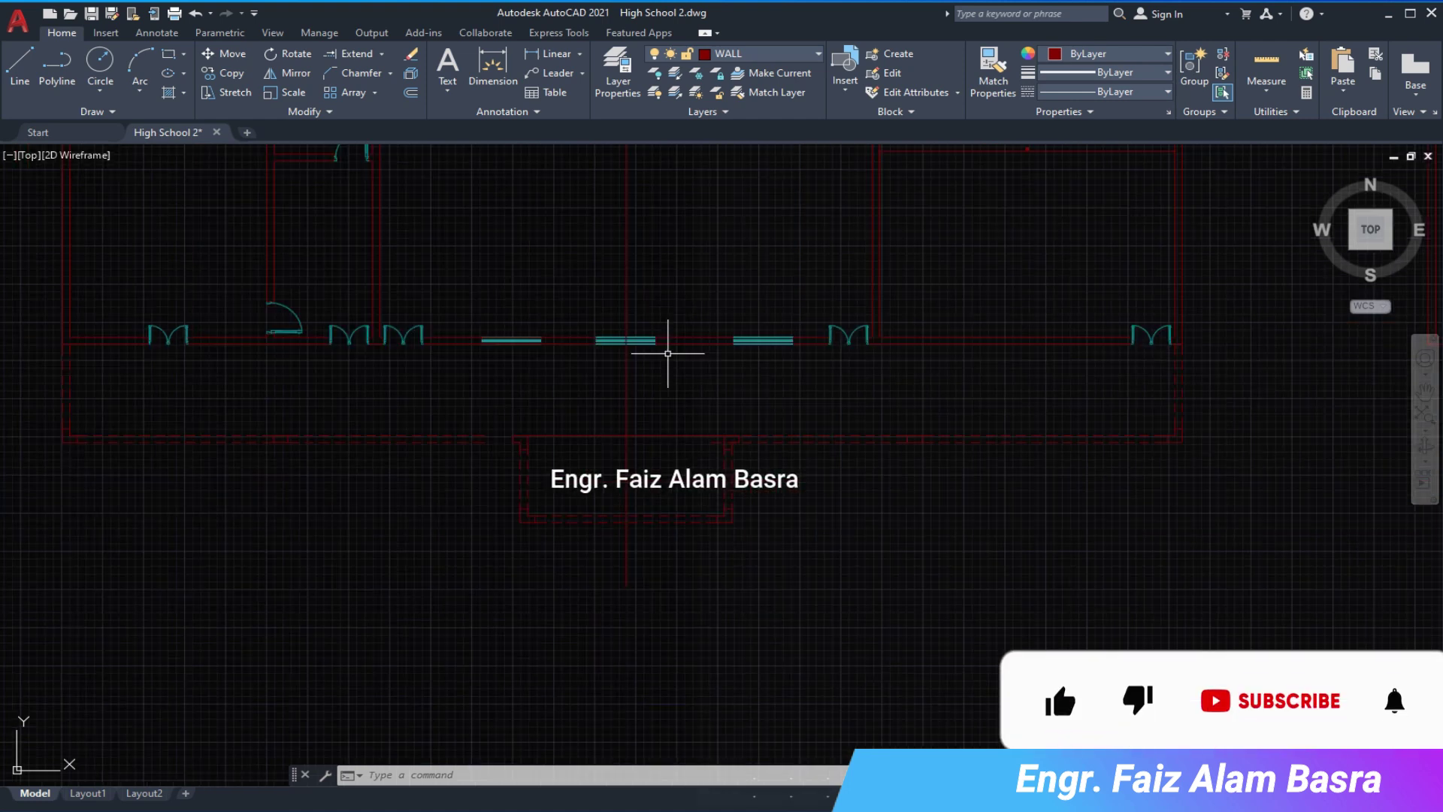
scroll(554, 306, up, 2)
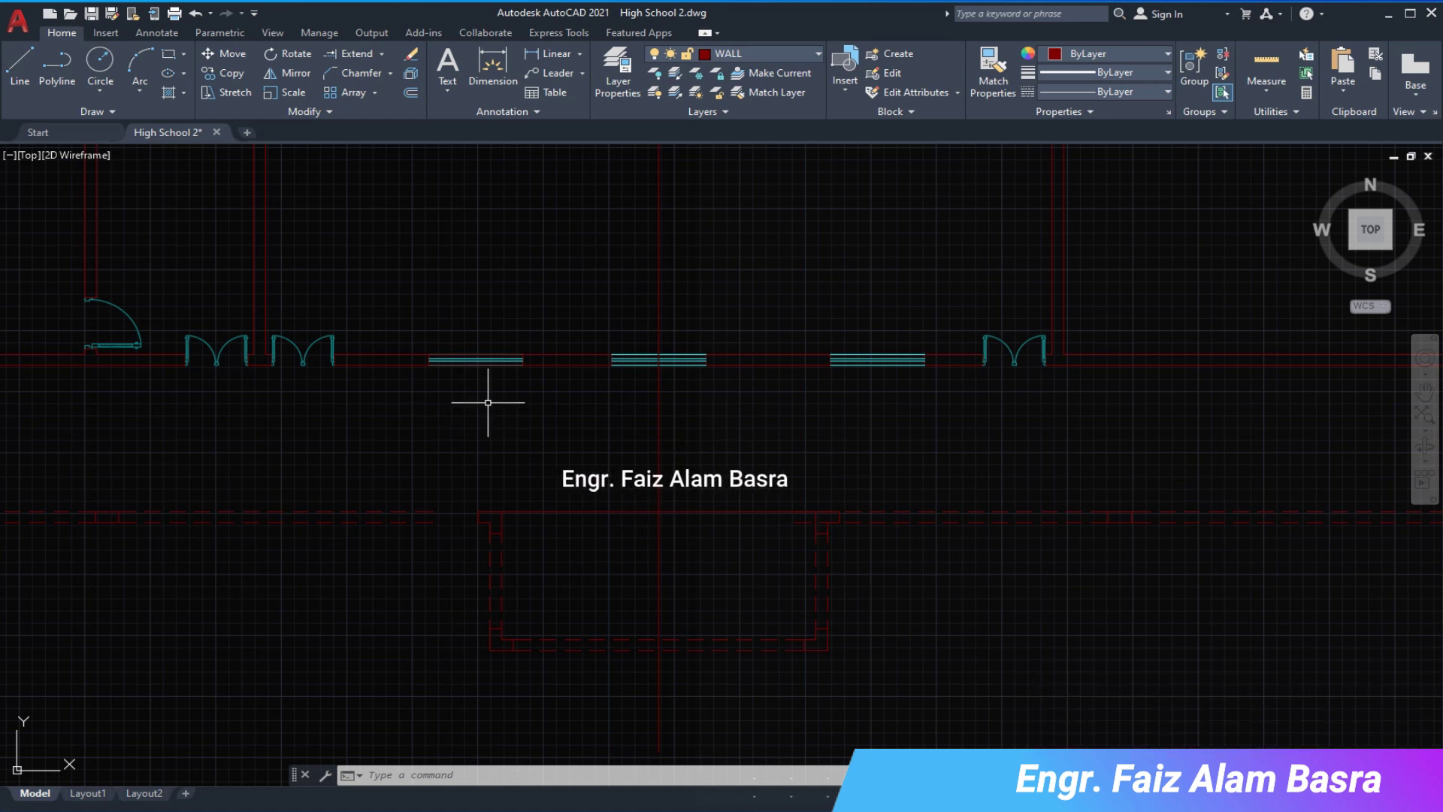
scroll(478, 368, up, 2)
click(556, 53)
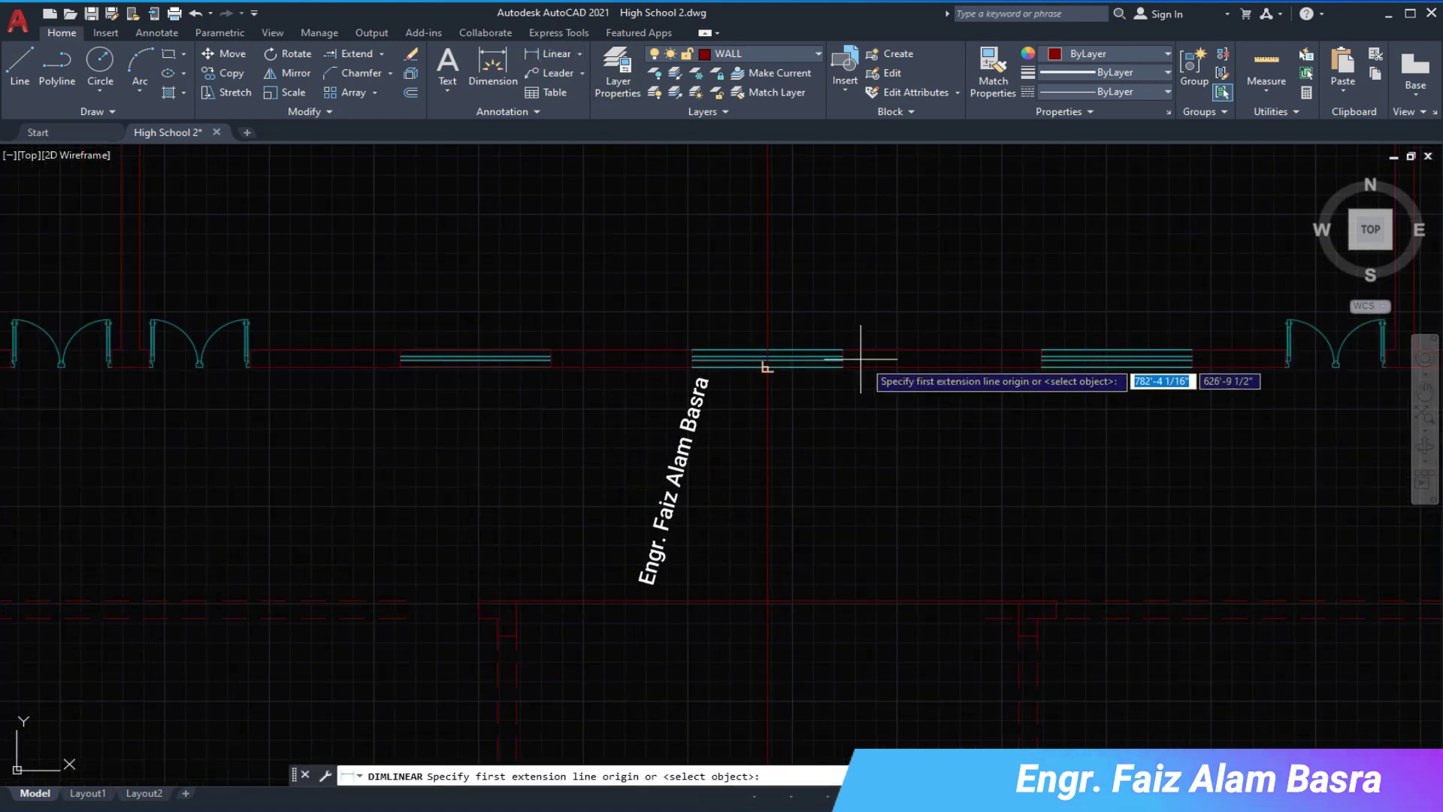
- Dimension the two gaps beside the windows, reading 7'-11" and 8'-1"
scroll(773, 330, down, 2)
click(695, 362)
click(572, 362)
click(633, 300)
scroll(655, 327, up, 2)
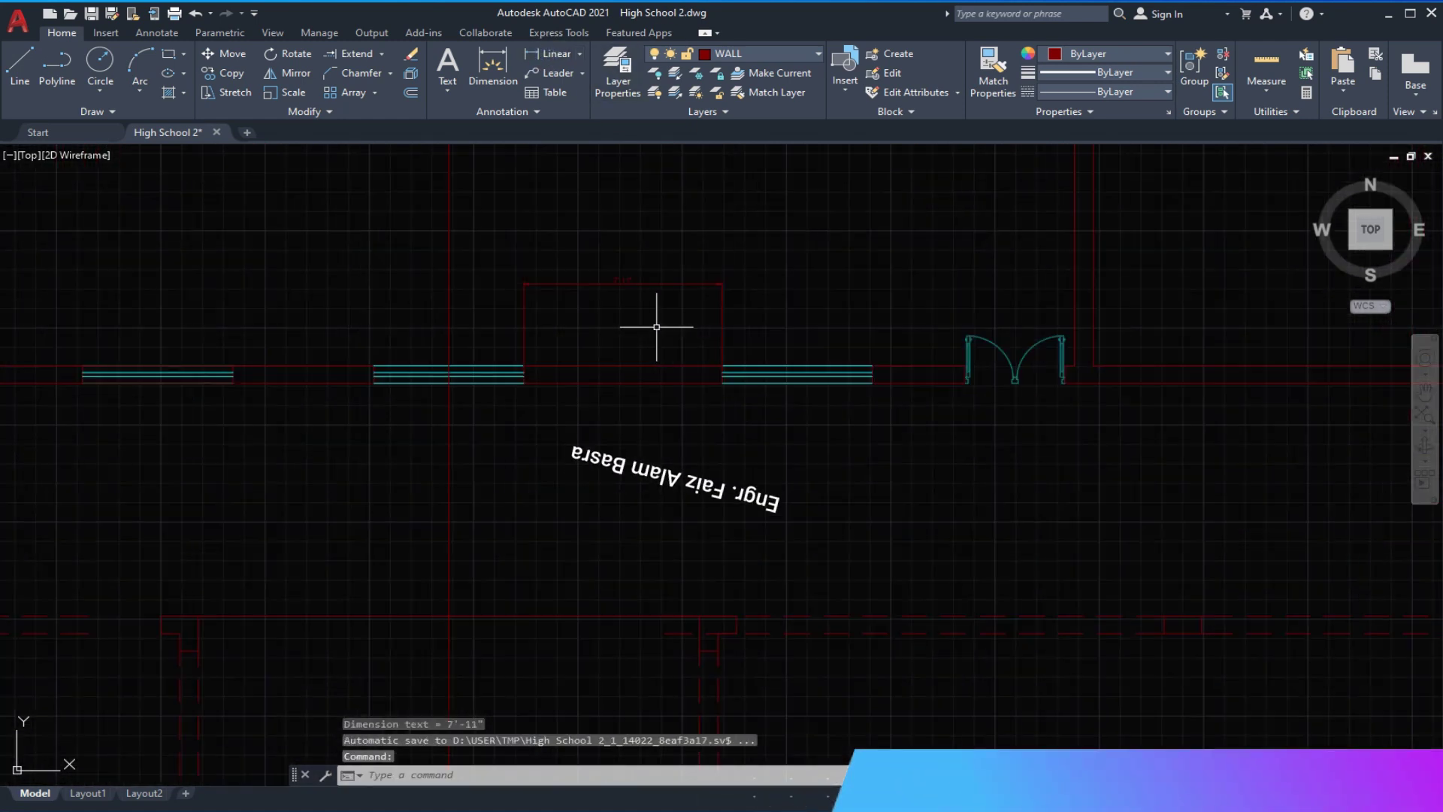
click(556, 53)
click(872, 366)
click(1075, 366)
click(1047, 315)
scroll(950, 322, up, 4)
scroll(889, 322, down, 2)
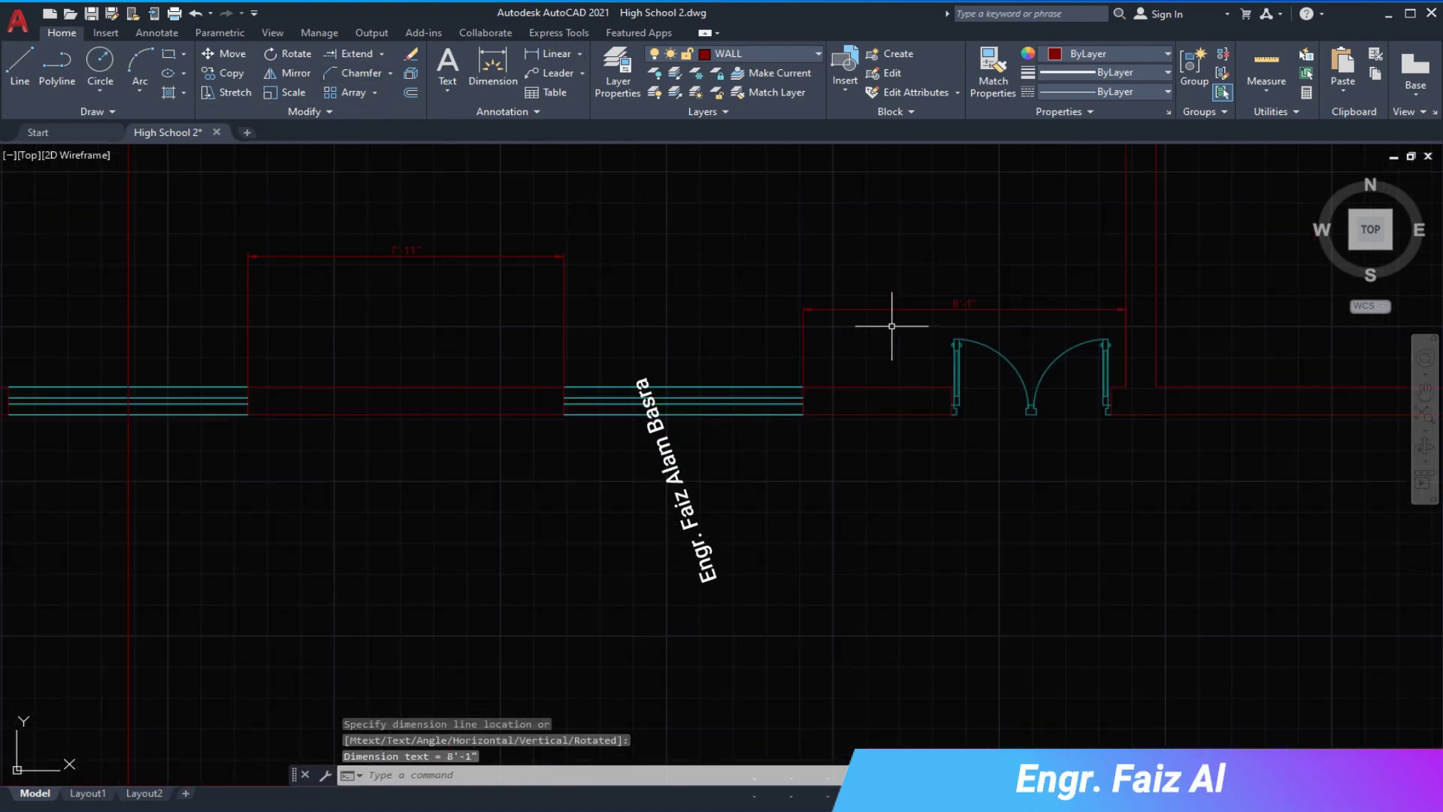
- Stretch the windows and dimensions by 1 so the gaps read 8'
click(225, 92)
click(877, 491)
click(515, 217)
key(Return)
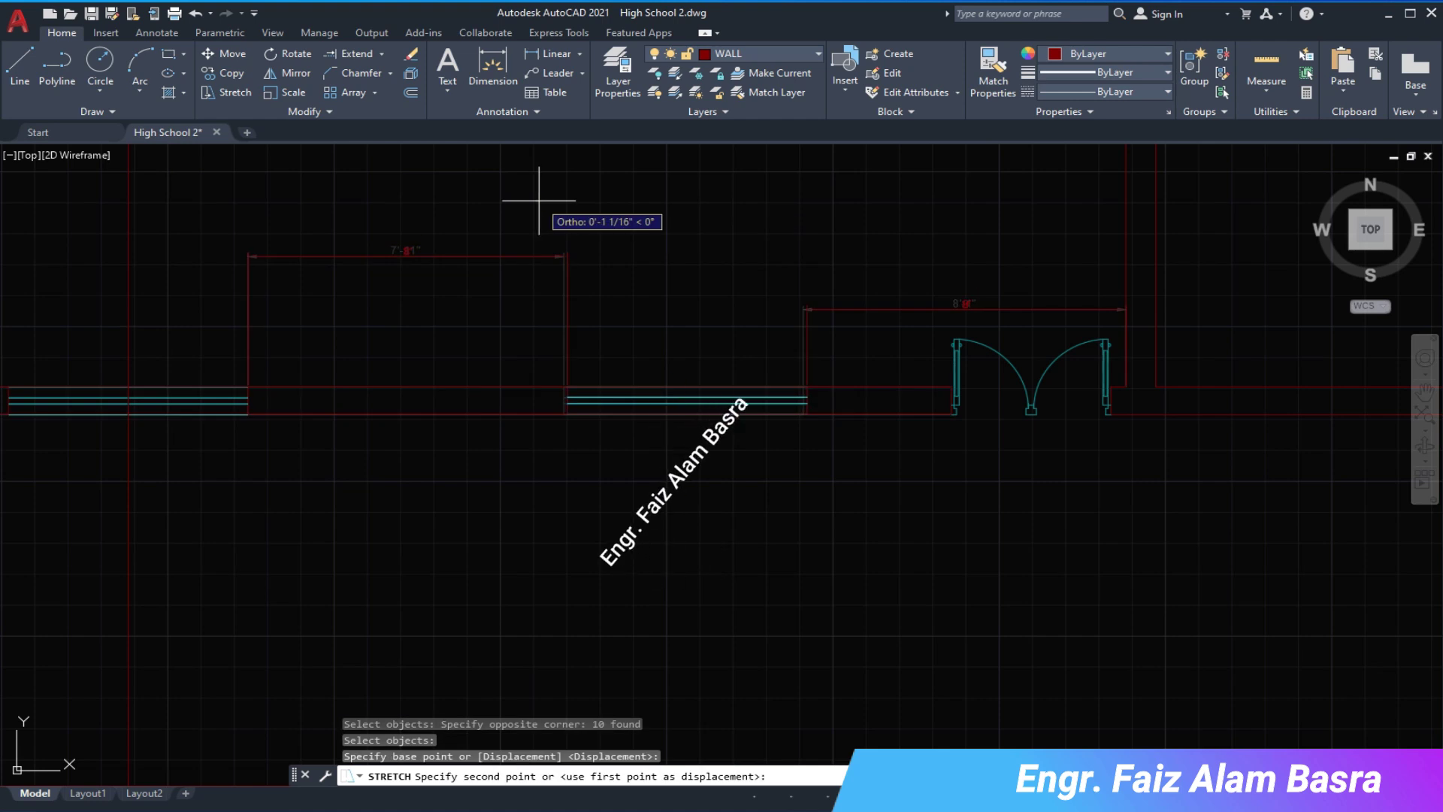
text(1)
key(Return)
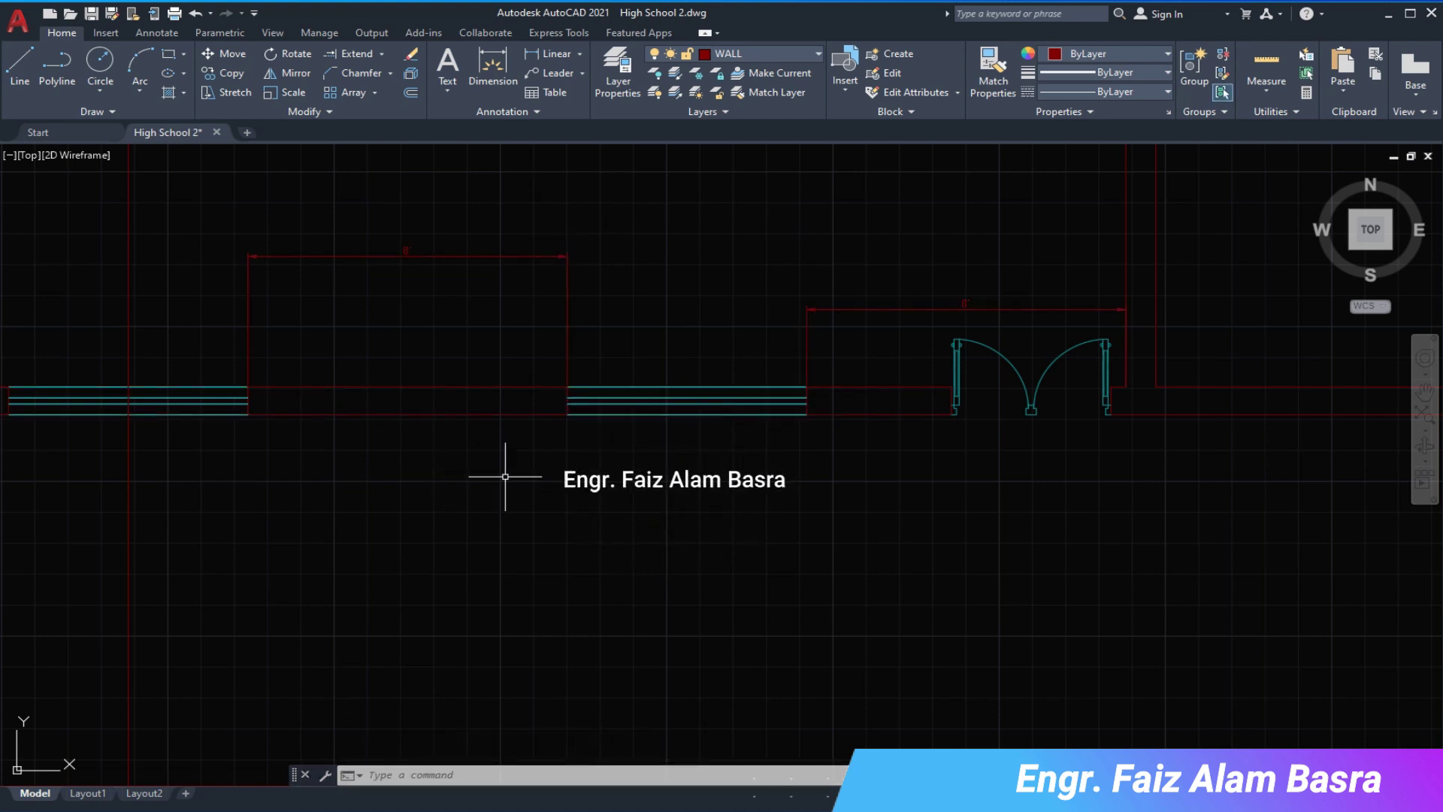
scroll(1018, 483, down, 4)
scroll(300, 490, up, 2)
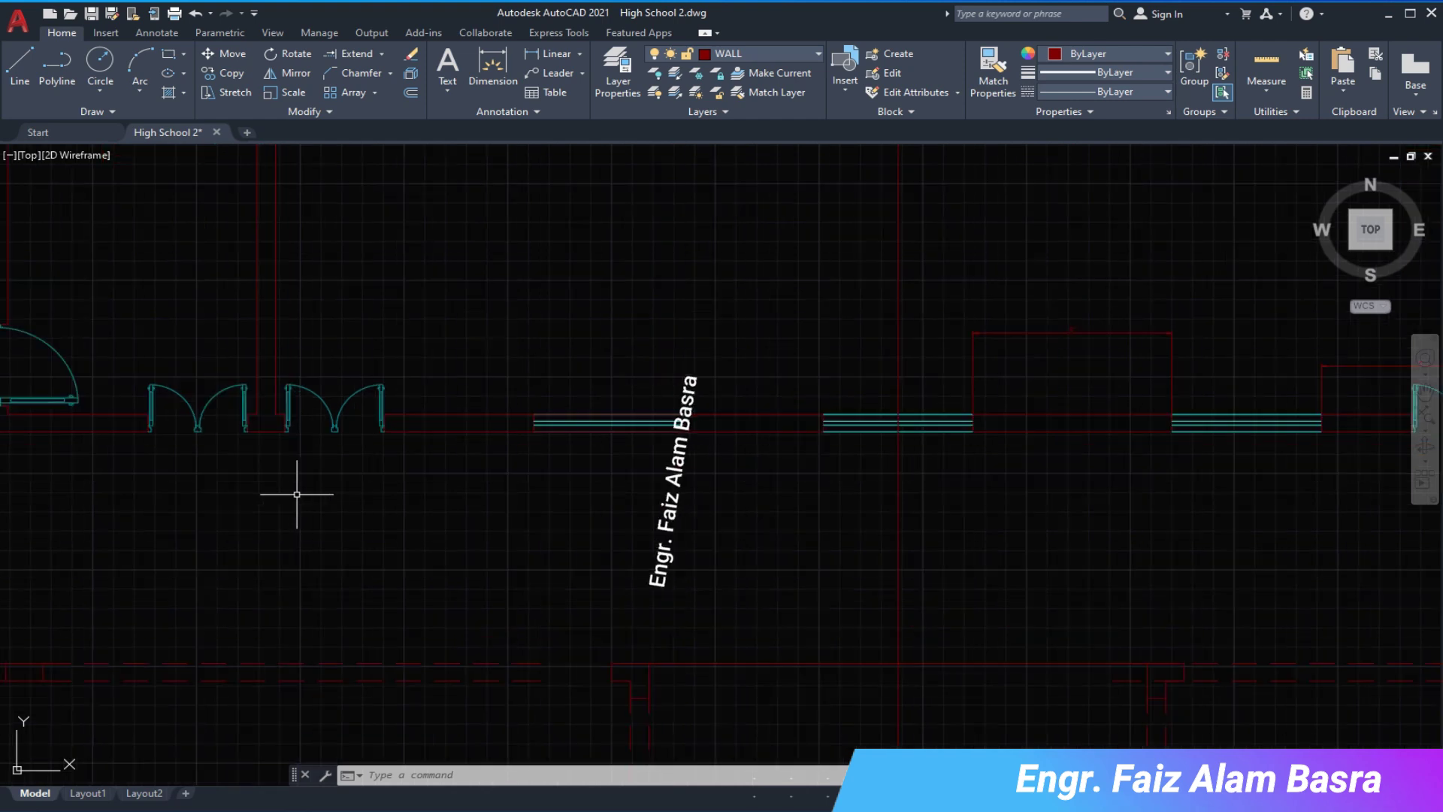
scroll(372, 494, down, 2)
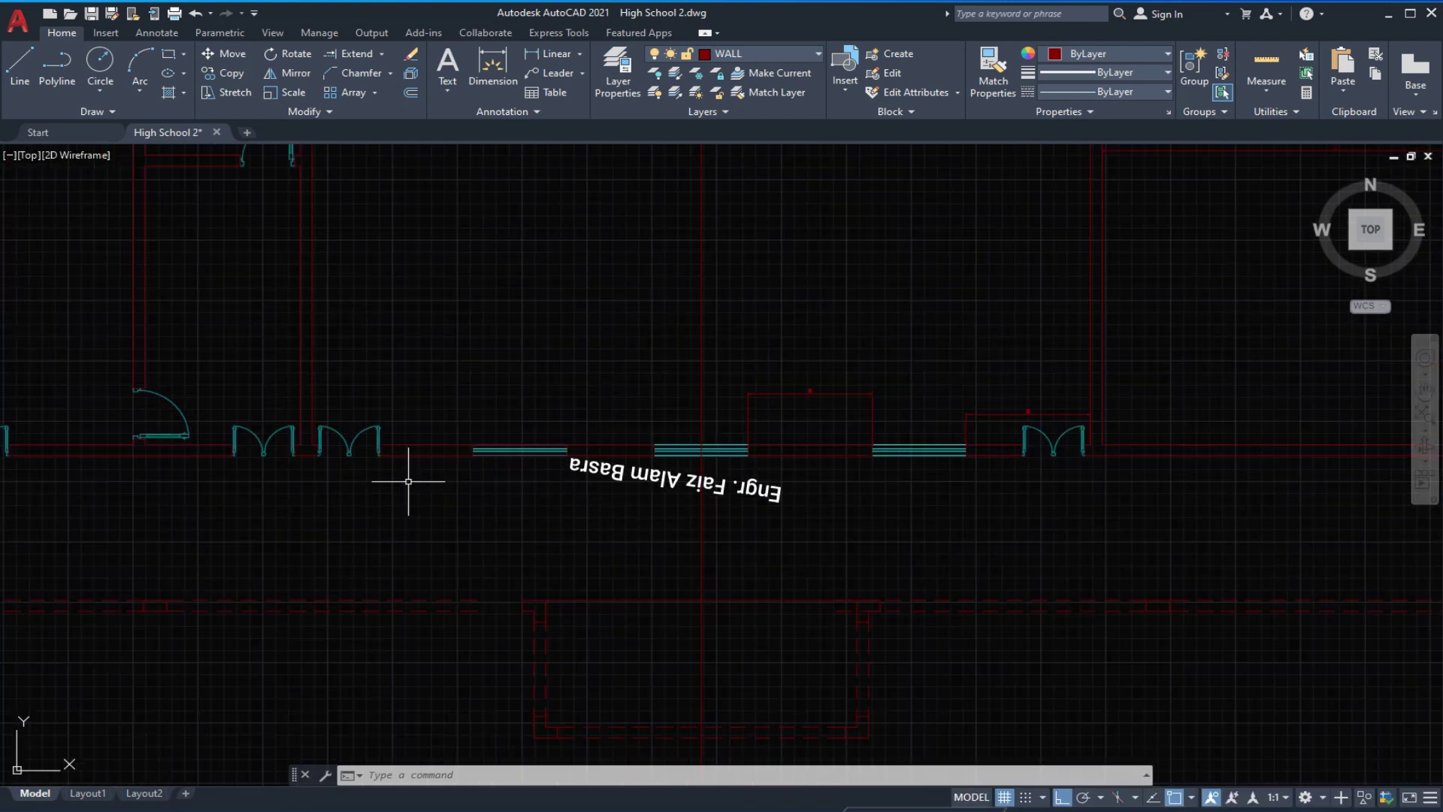
scroll(405, 475, up, 2)
- Dimension the gap between the next windows, reading 5'-7 1/2"
click(556, 53)
click(796, 460)
click(656, 455)
click(663, 408)
scroll(669, 421, up, 2)
- Stretch the next window end leftward with a crossing selection
click(226, 92)
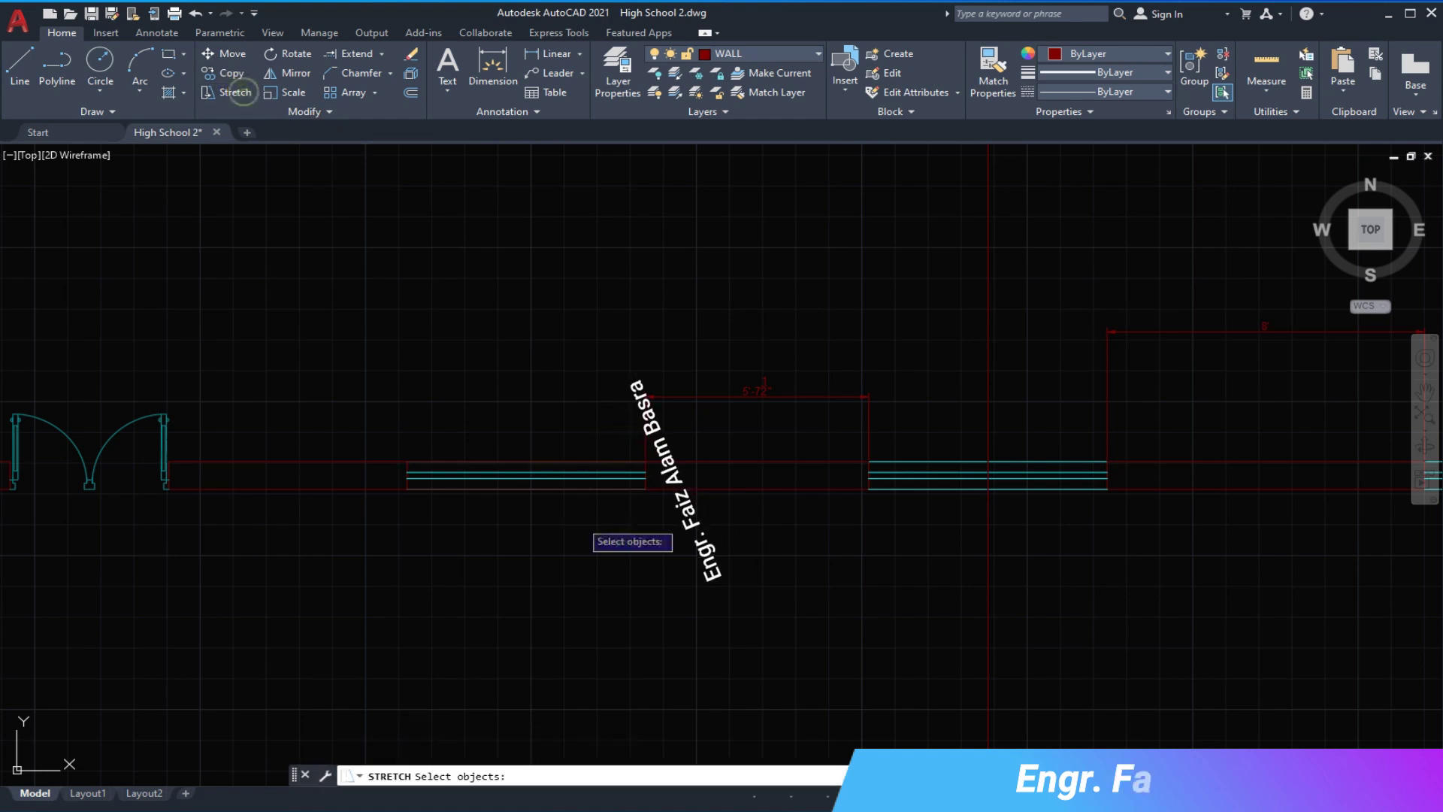
click(695, 515)
click(395, 331)
key(Return)
click(517, 287)
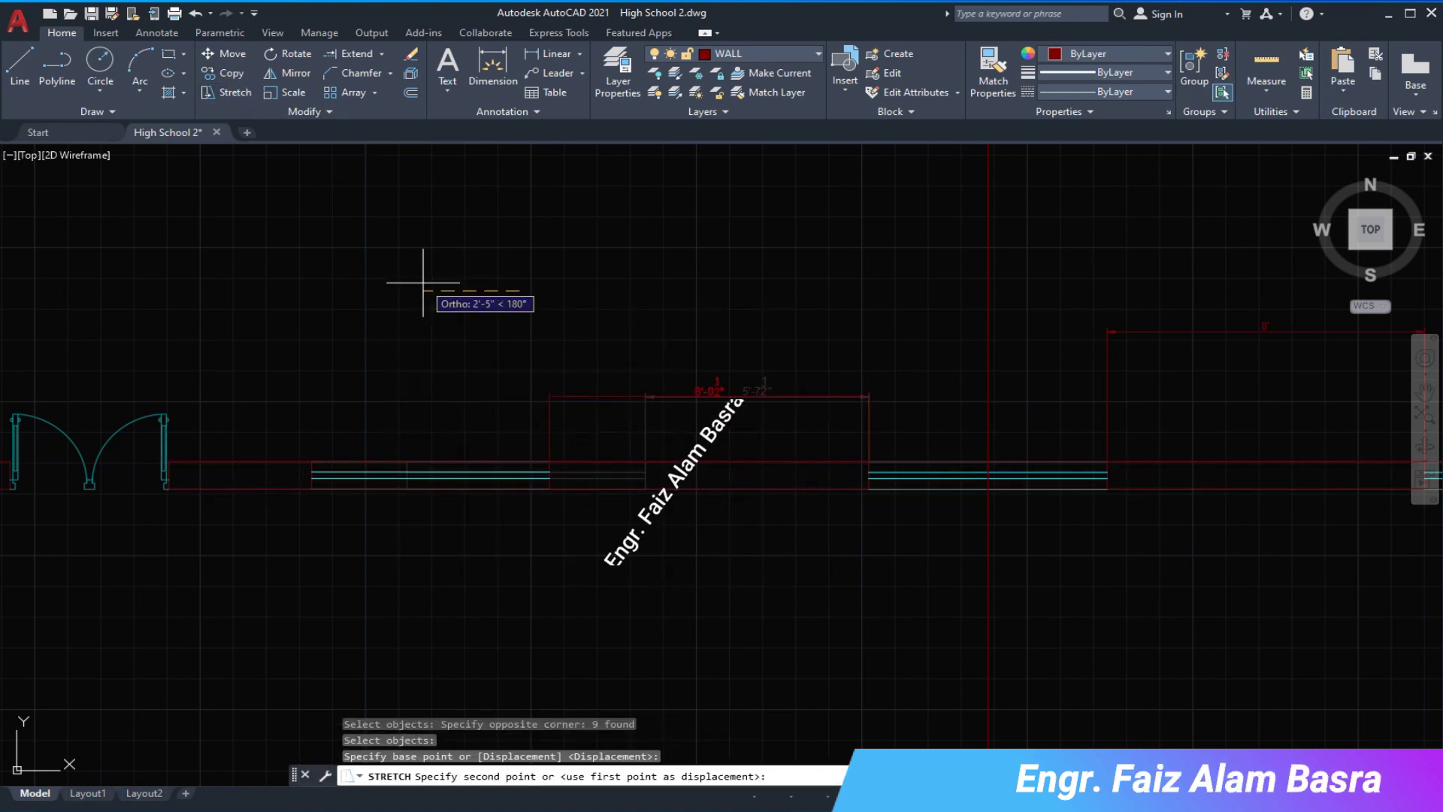
click(426, 283)
- Delete the two stray wall lines and select the small line near the door
scroll(411, 362, down, 1)
click(657, 378)
click(842, 368)
key(Delete)
scroll(646, 387, down, 3)
scroll(902, 396, up, 3)
click(885, 348)
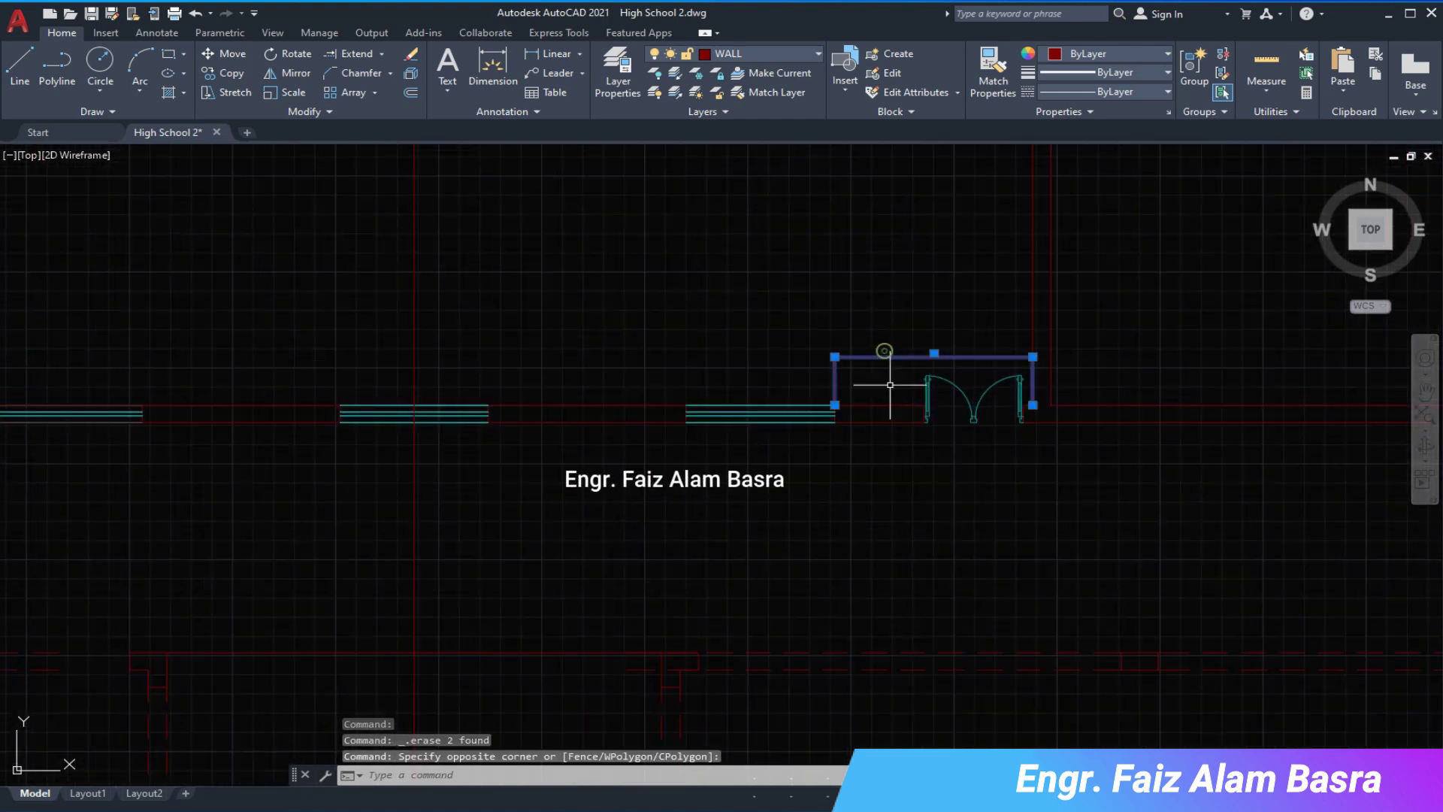
- Delete the small wall line near the door and select the three lower-wall windows
key(Delete)
scroll(820, 434, down, 3)
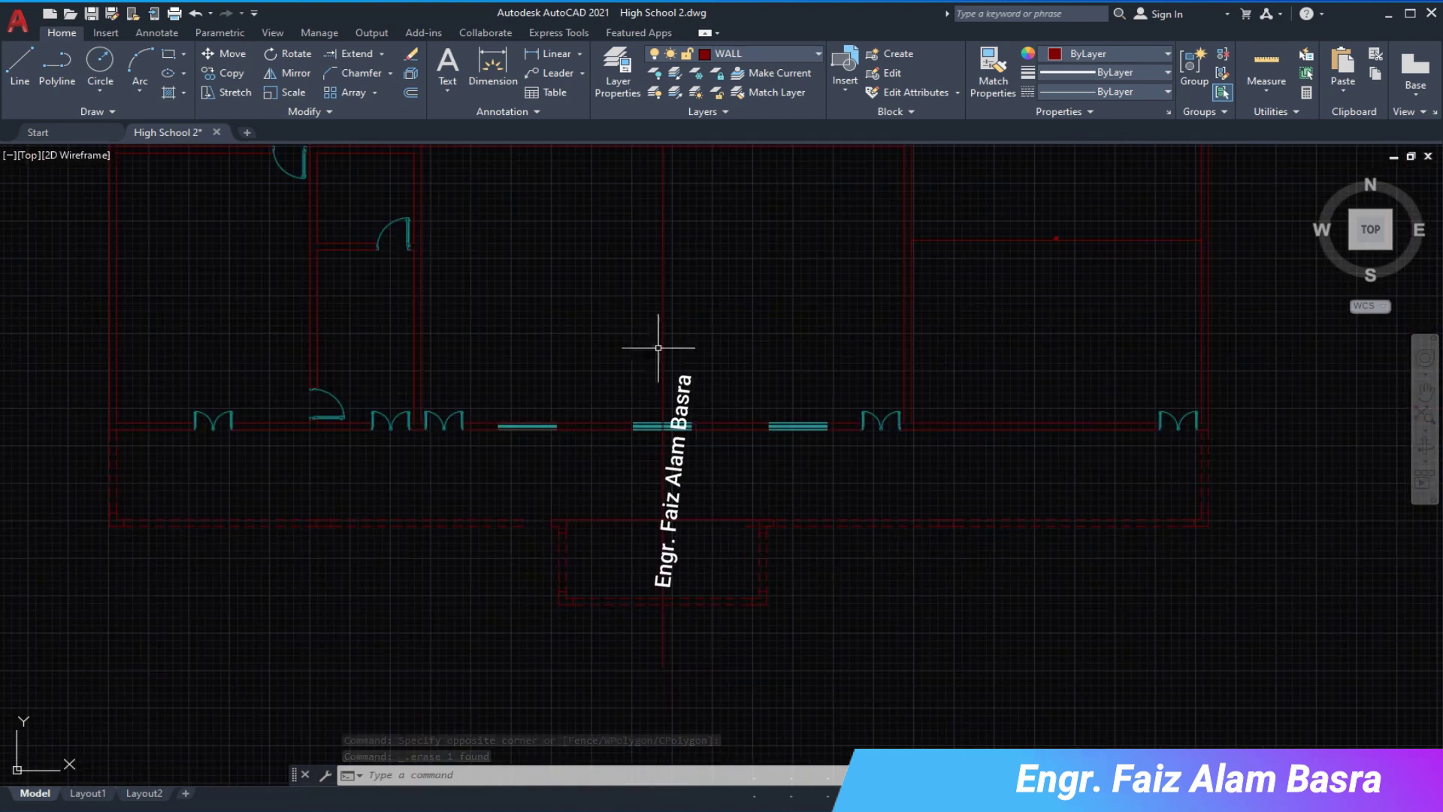
click(292, 73)
drag(483, 380, 838, 459)
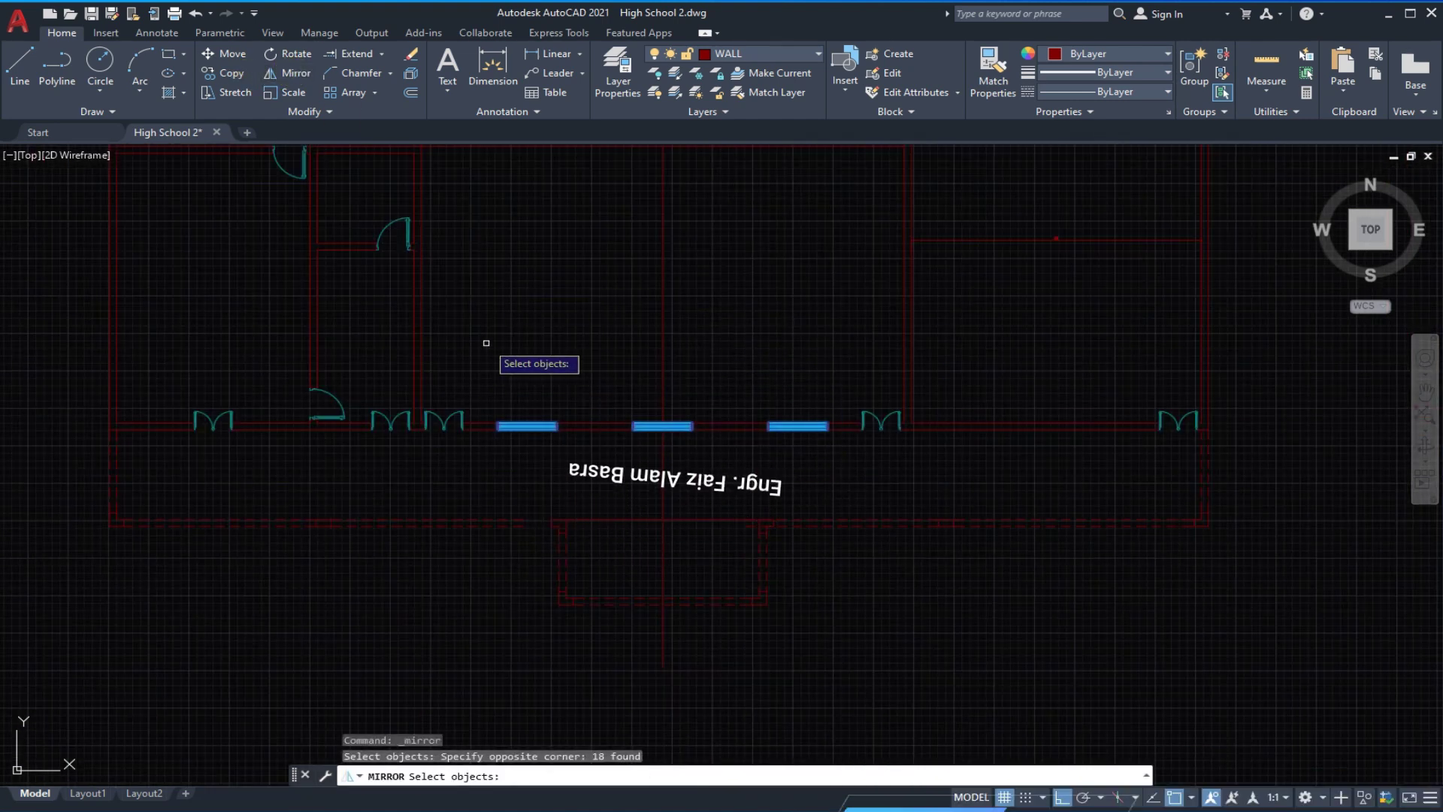
key(Return)
- Mirror the three windows across a vertical line onto the top wall, keeping originals
scroll(483, 300, down, 3)
scroll(466, 304, up, 3)
scroll(676, 319, down, 3)
scroll(733, 319, up, 2)
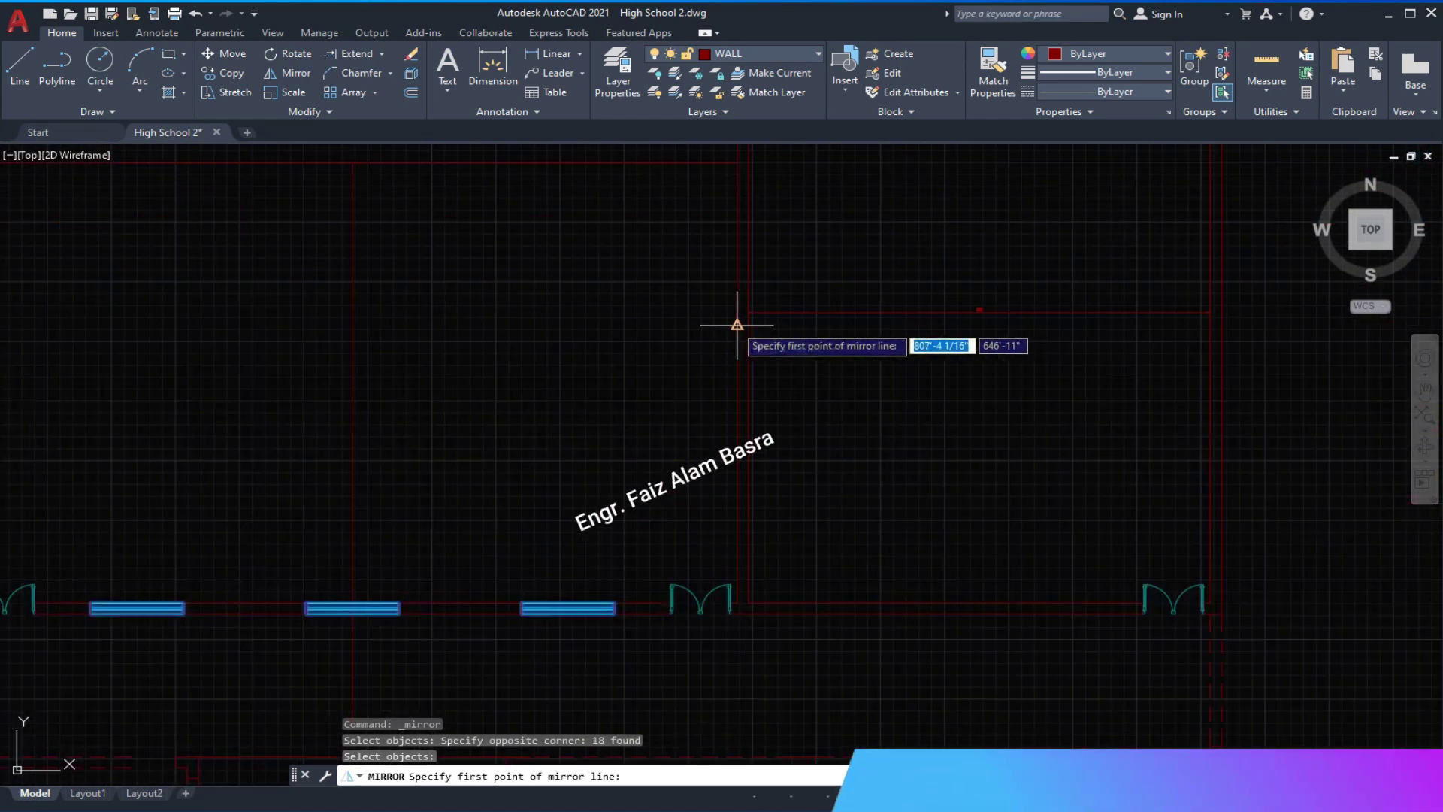
click(737, 322)
click(573, 313)
key(Return)
scroll(548, 313, down, 2)
scroll(481, 318, up, 2)
- Select and deselect the vertical room divider line, then review the plan
click(481, 318)
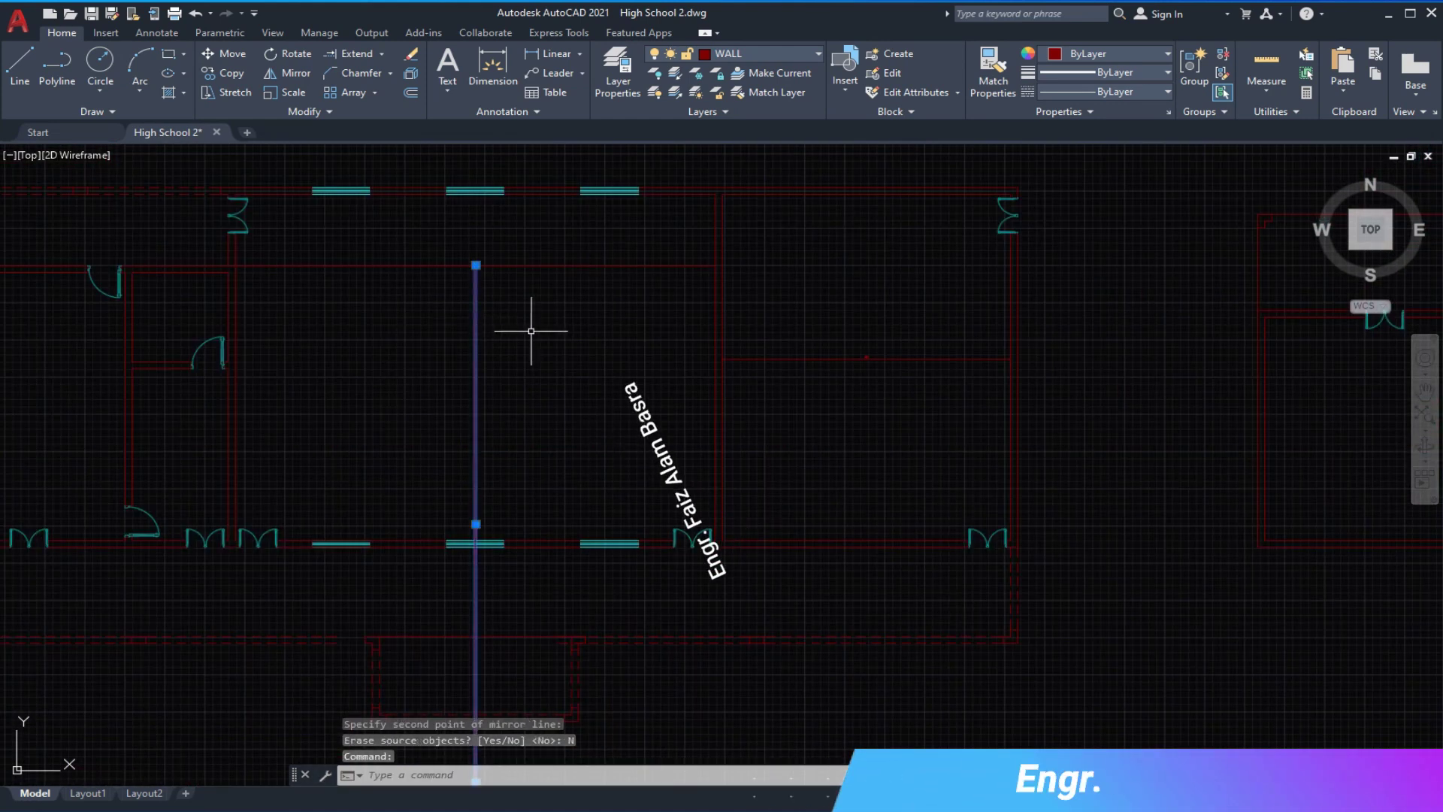
key(Escape)
scroll(579, 295, down, 2)
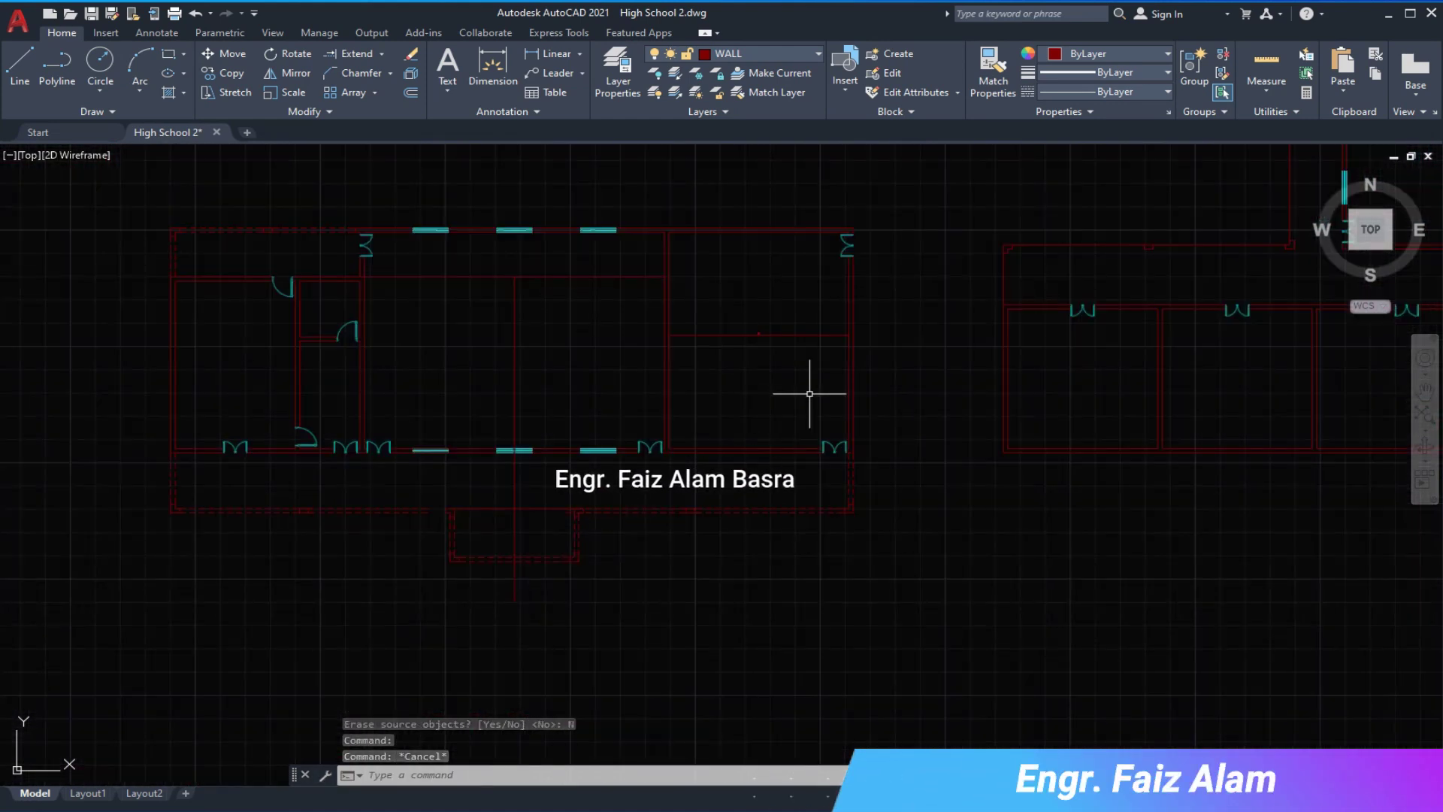
scroll(739, 299, up, 5)
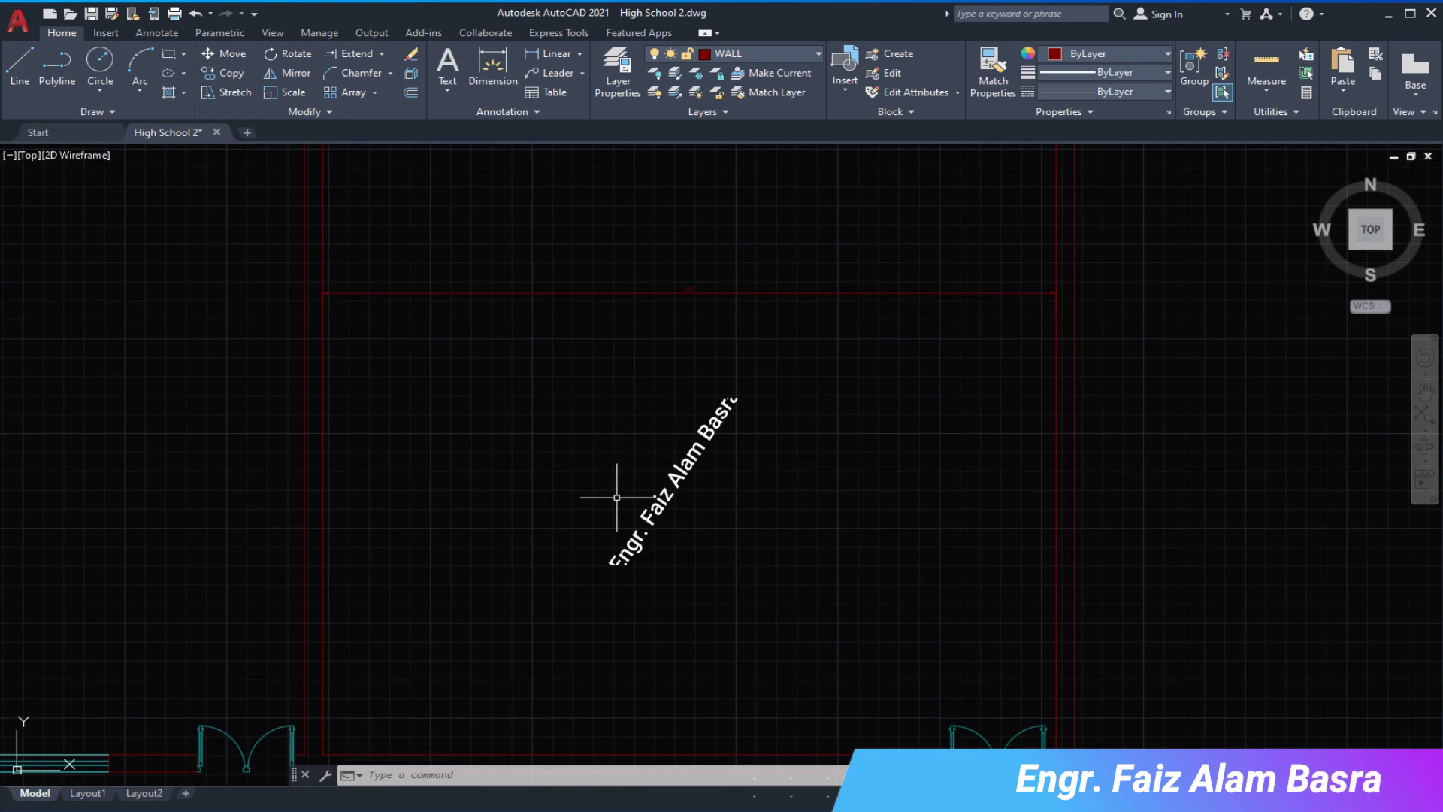
scroll(511, 347, down, 4)
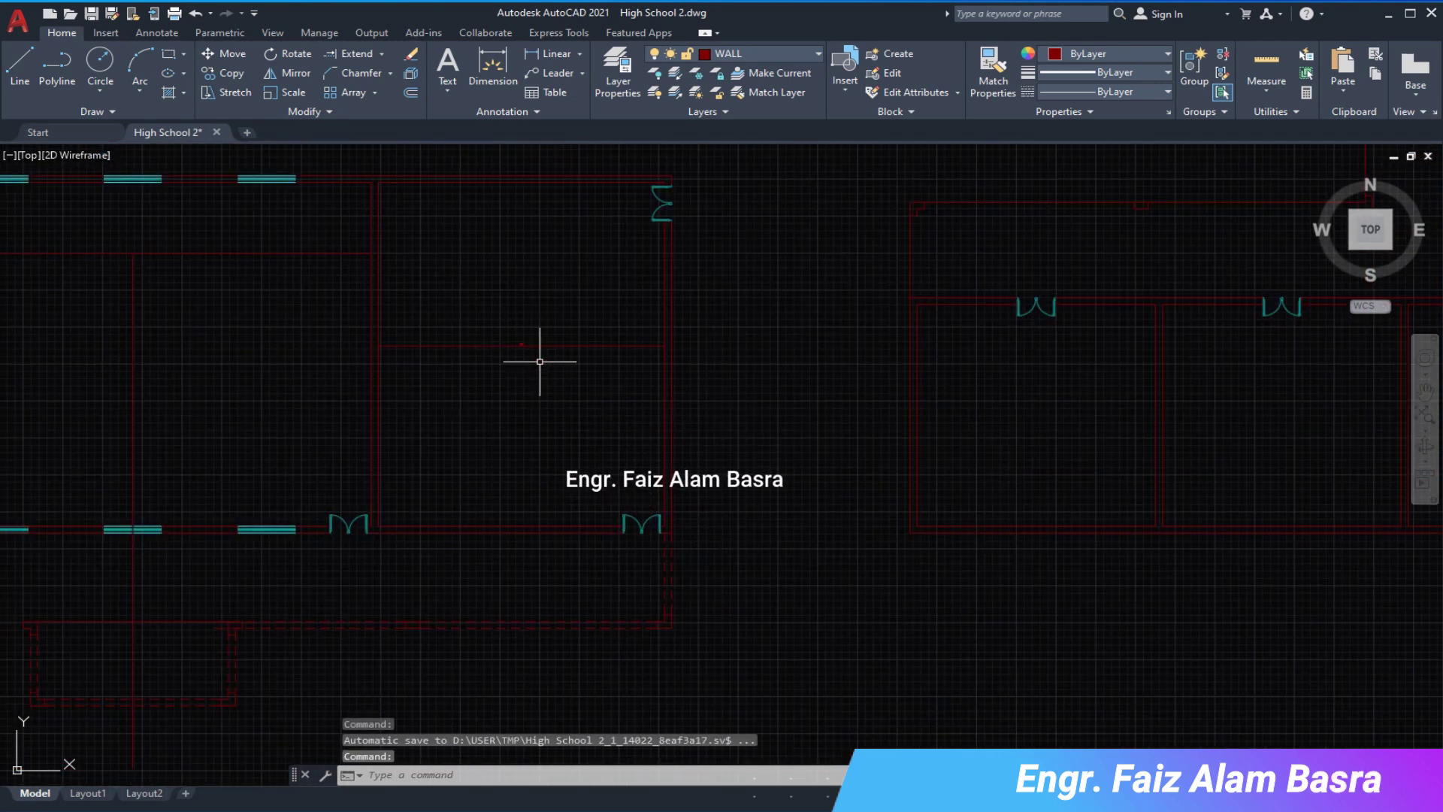
scroll(520, 327, down, 2)
scroll(509, 322, up, 1)
scroll(509, 322, up, 4)
scroll(516, 341, down, 4)
scroll(534, 317, up, 2)
- Begin a linear dimension of the vertical wall, then cancel it
click(553, 54)
key(Return)
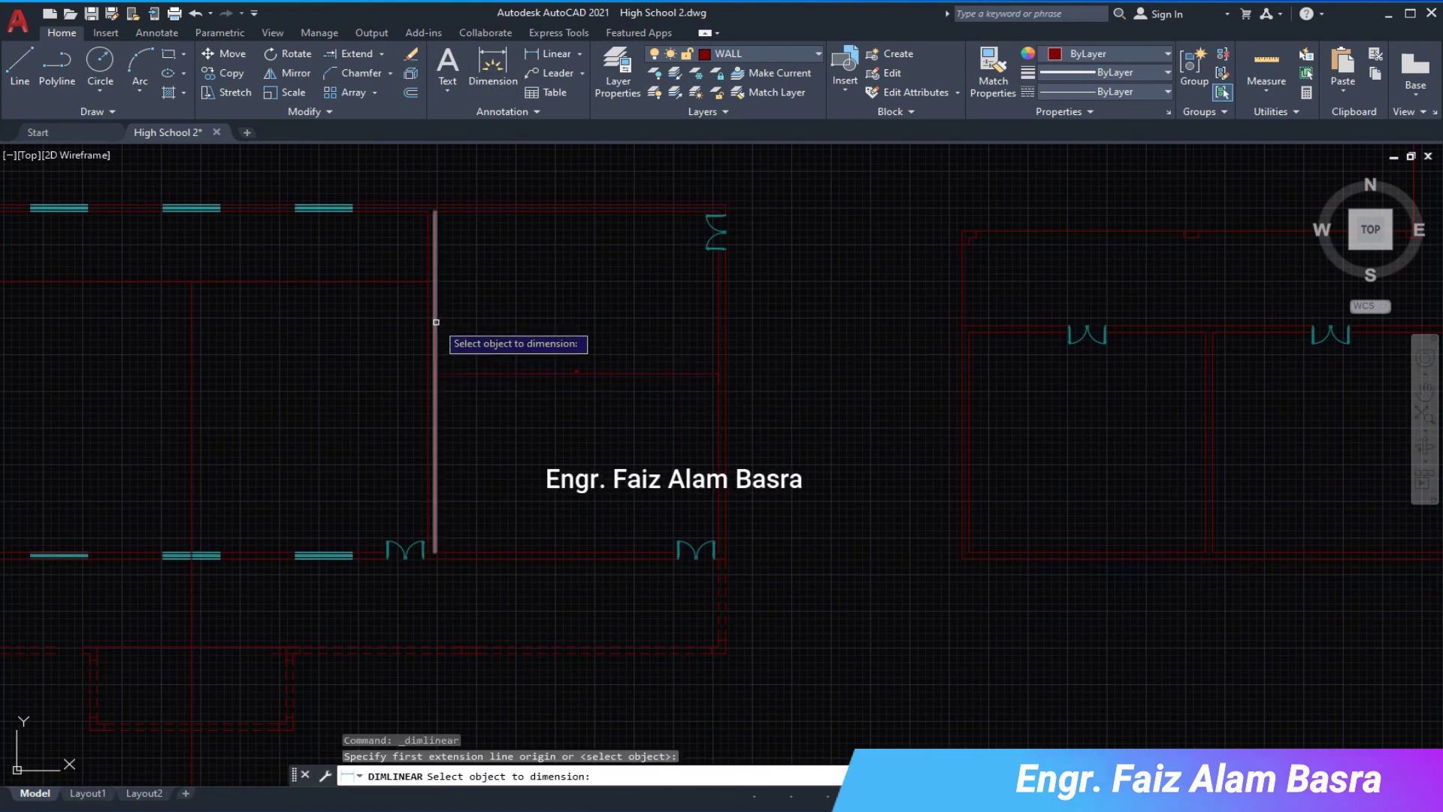
click(435, 323)
scroll(492, 399, up, 3)
scroll(492, 399, down, 2)
scroll(488, 345, down, 3)
key(Escape)
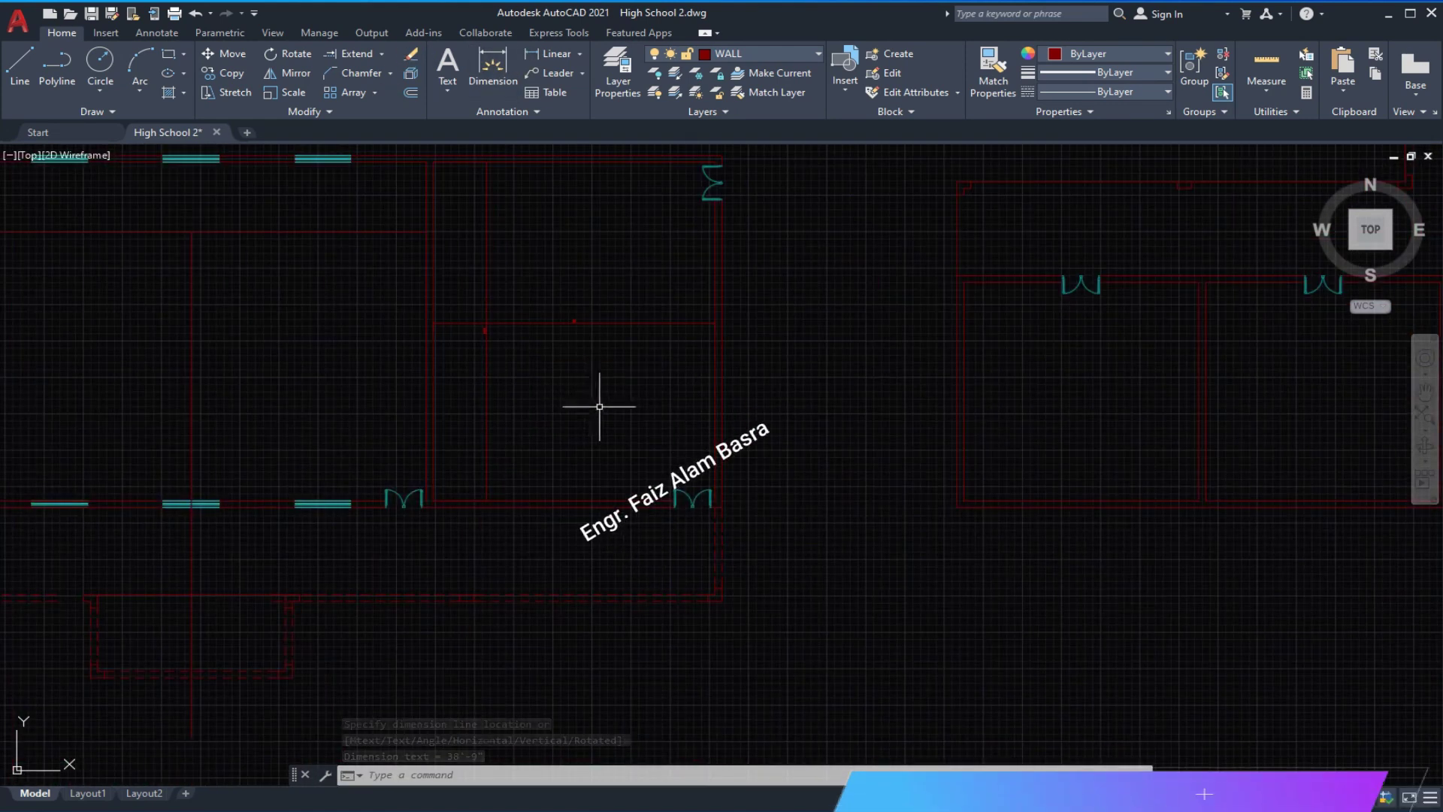
scroll(545, 287, up, 2)
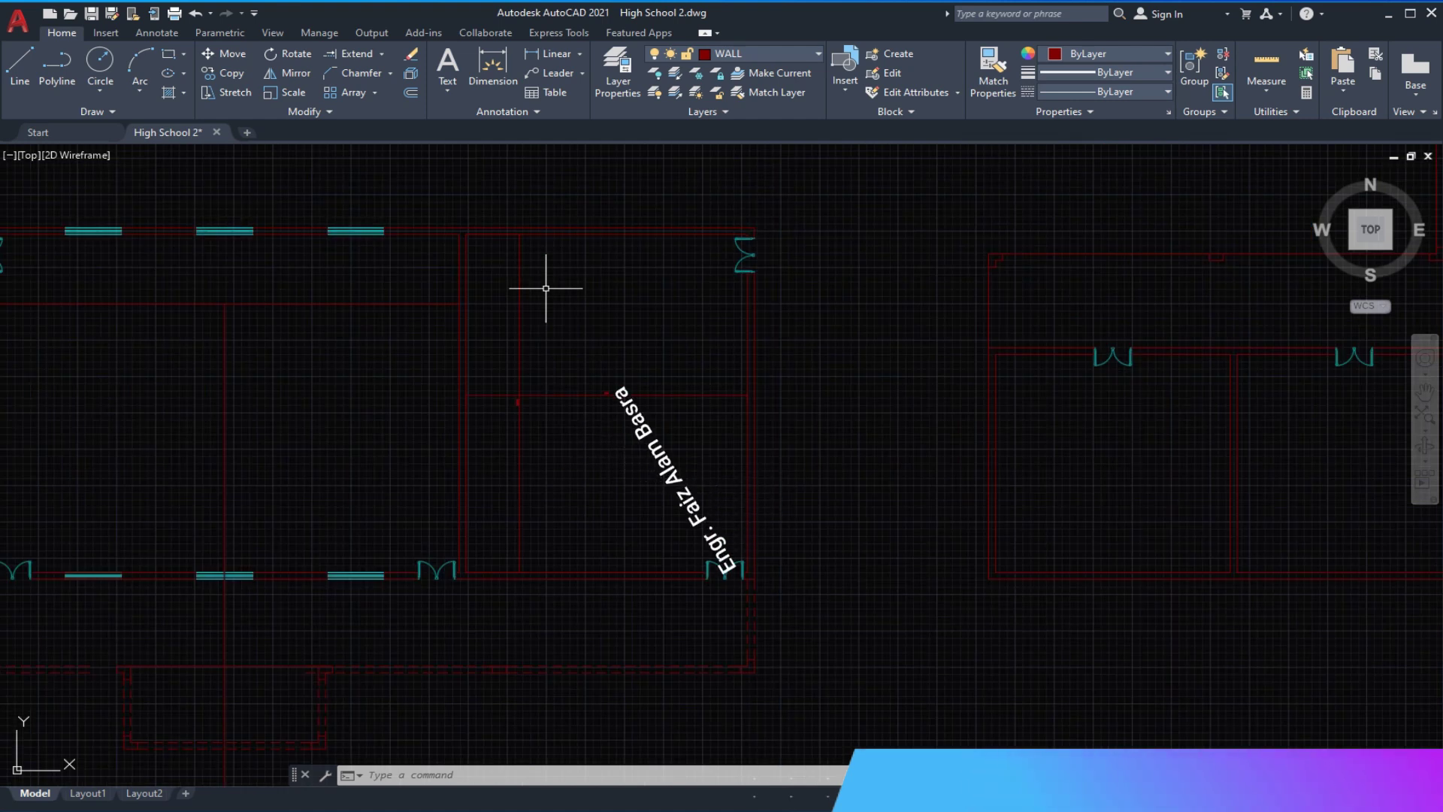
scroll(509, 291, down, 3)
scroll(871, 323, up, 2)
scroll(876, 283, up, 2)
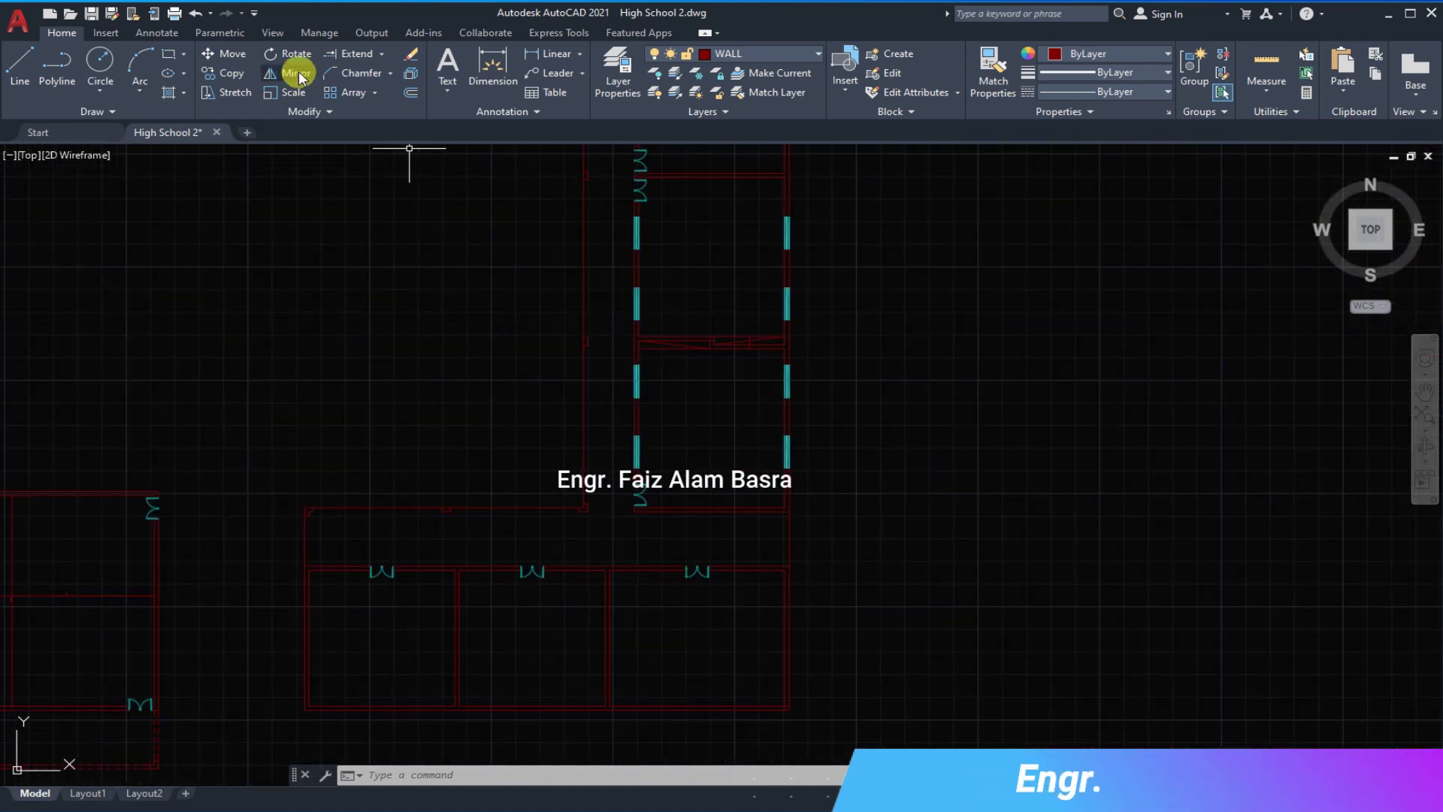
- Copy the door symbols to a spot beside the vertical wall
click(225, 73)
scroll(826, 429, up, 3)
click(711, 245)
click(777, 319)
key(Return)
click(786, 596)
scroll(955, 470, down, 3)
scroll(676, 489, up, 2)
scroll(692, 522, up, 2)
scroll(692, 522, down, 3)
click(654, 565)
key(Escape)
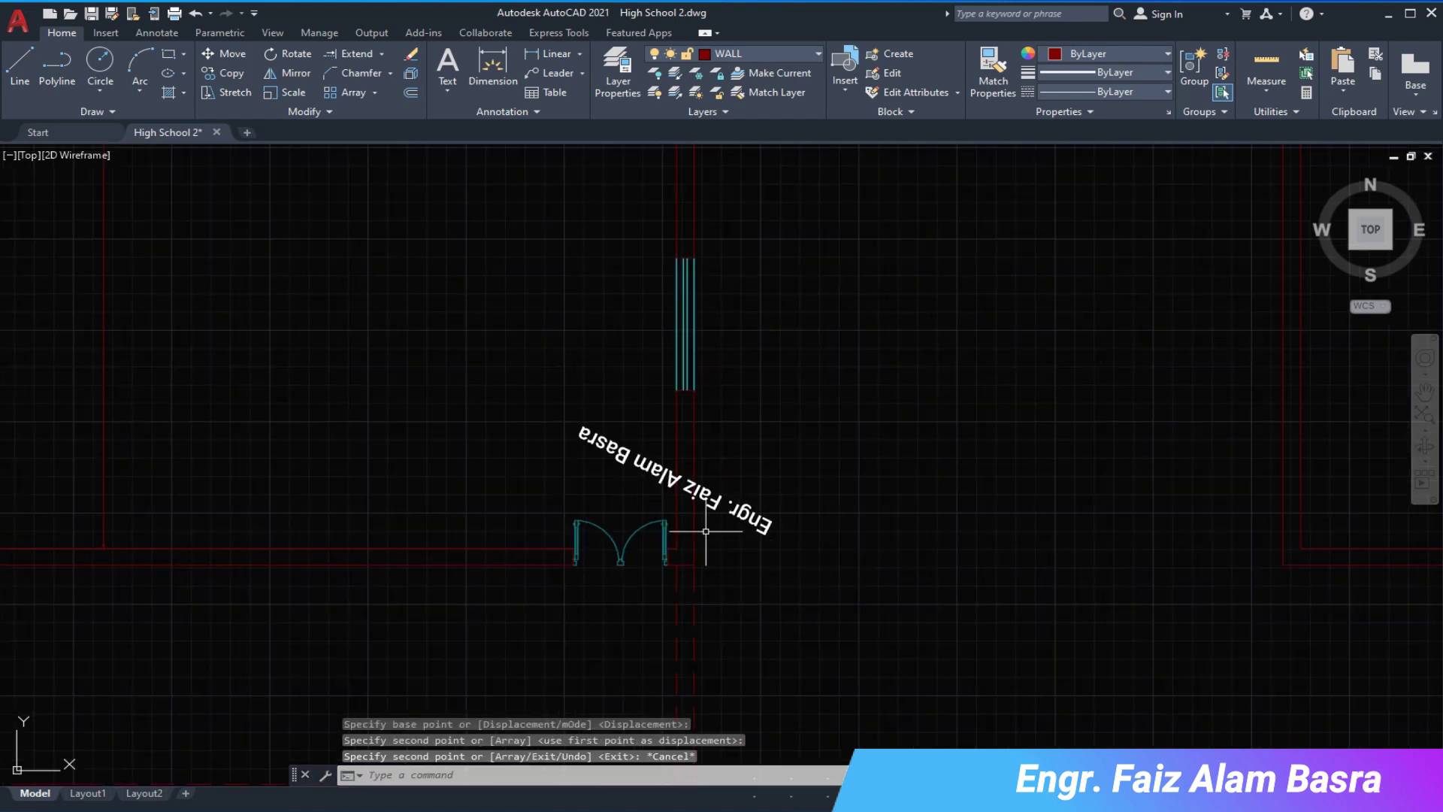
click(229, 54)
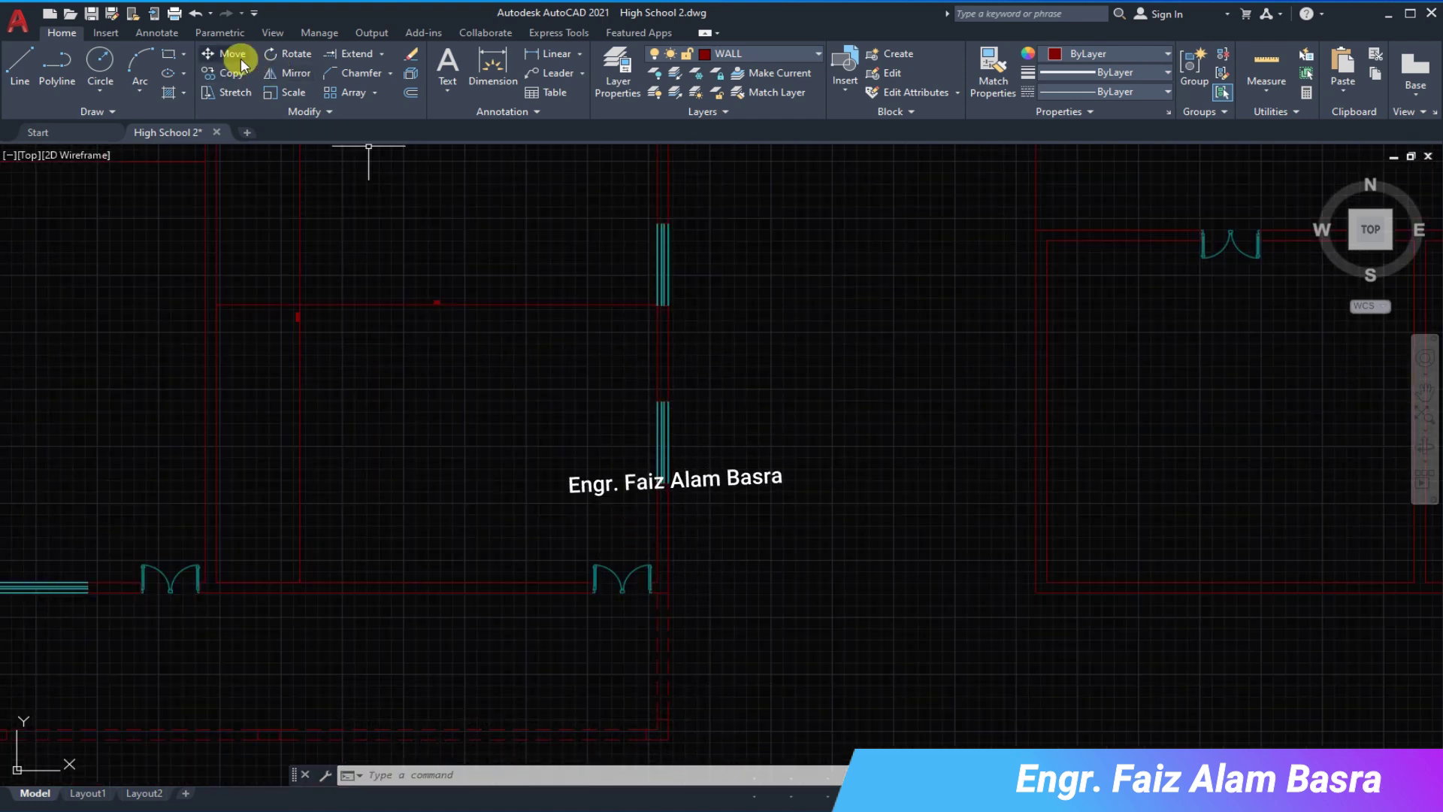
- Move the window lower within the vertical wall
click(606, 380)
click(710, 507)
key(Return)
click(770, 367)
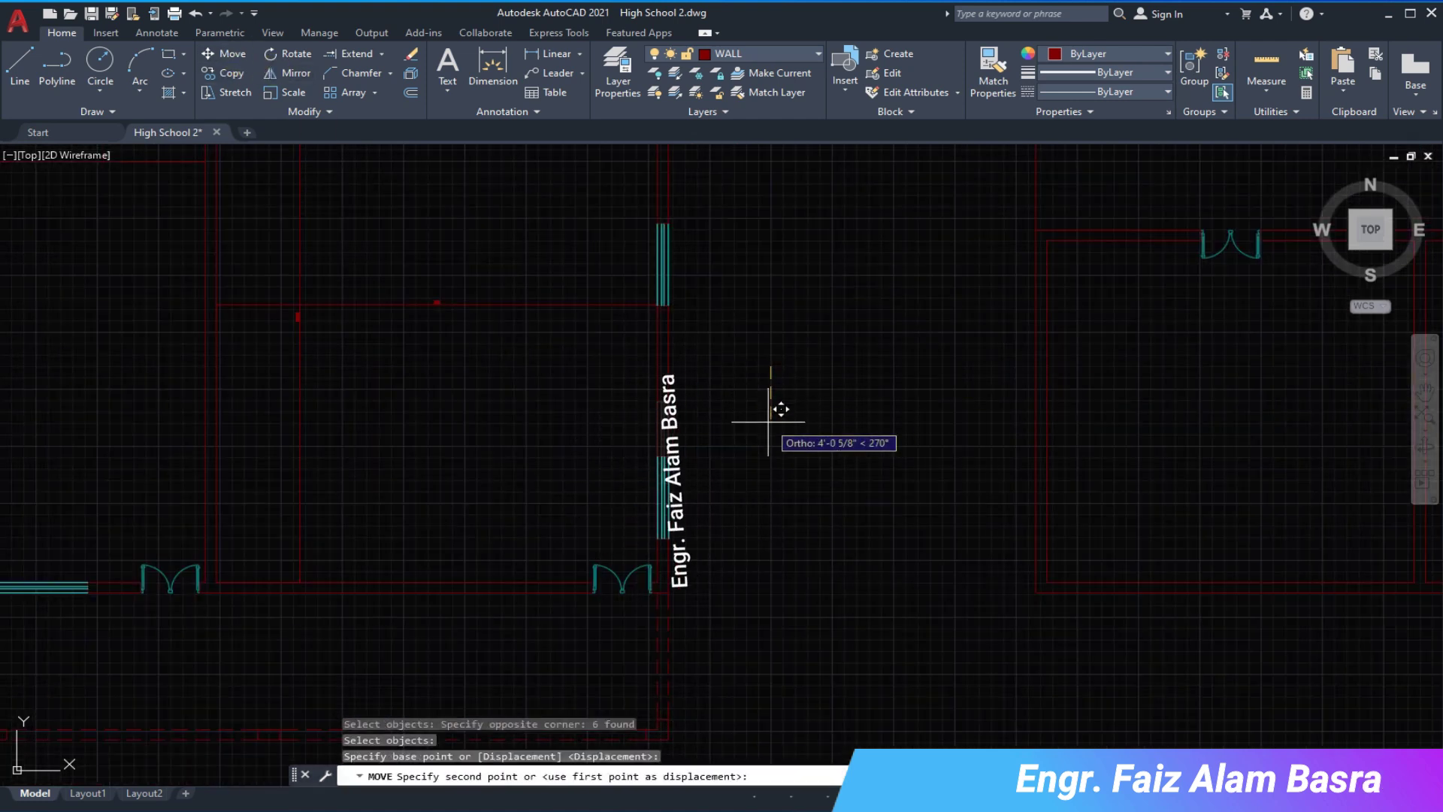
click(768, 422)
- Copy the window symbol further along the vertical wall
click(228, 72)
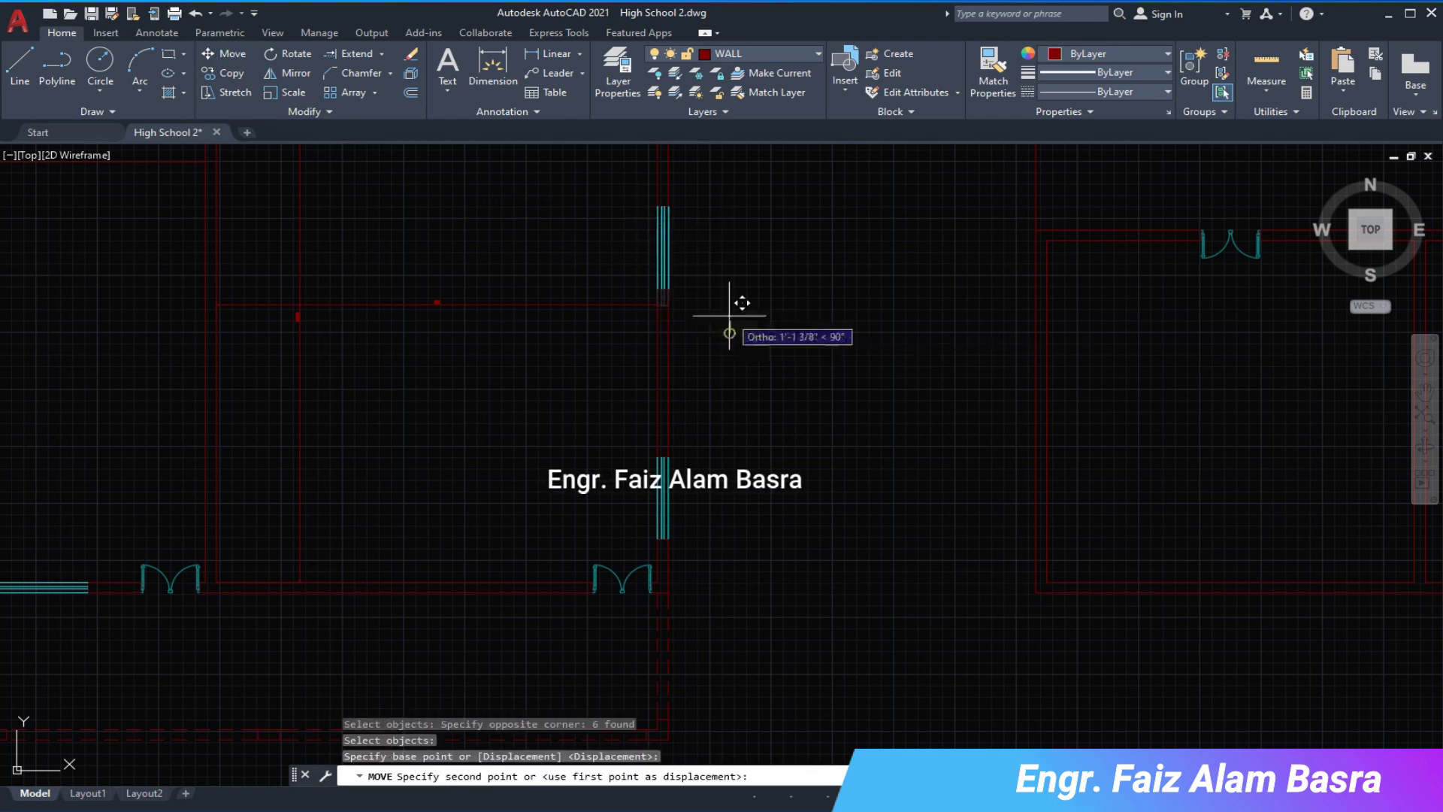
click(697, 557)
key(Return)
click(791, 504)
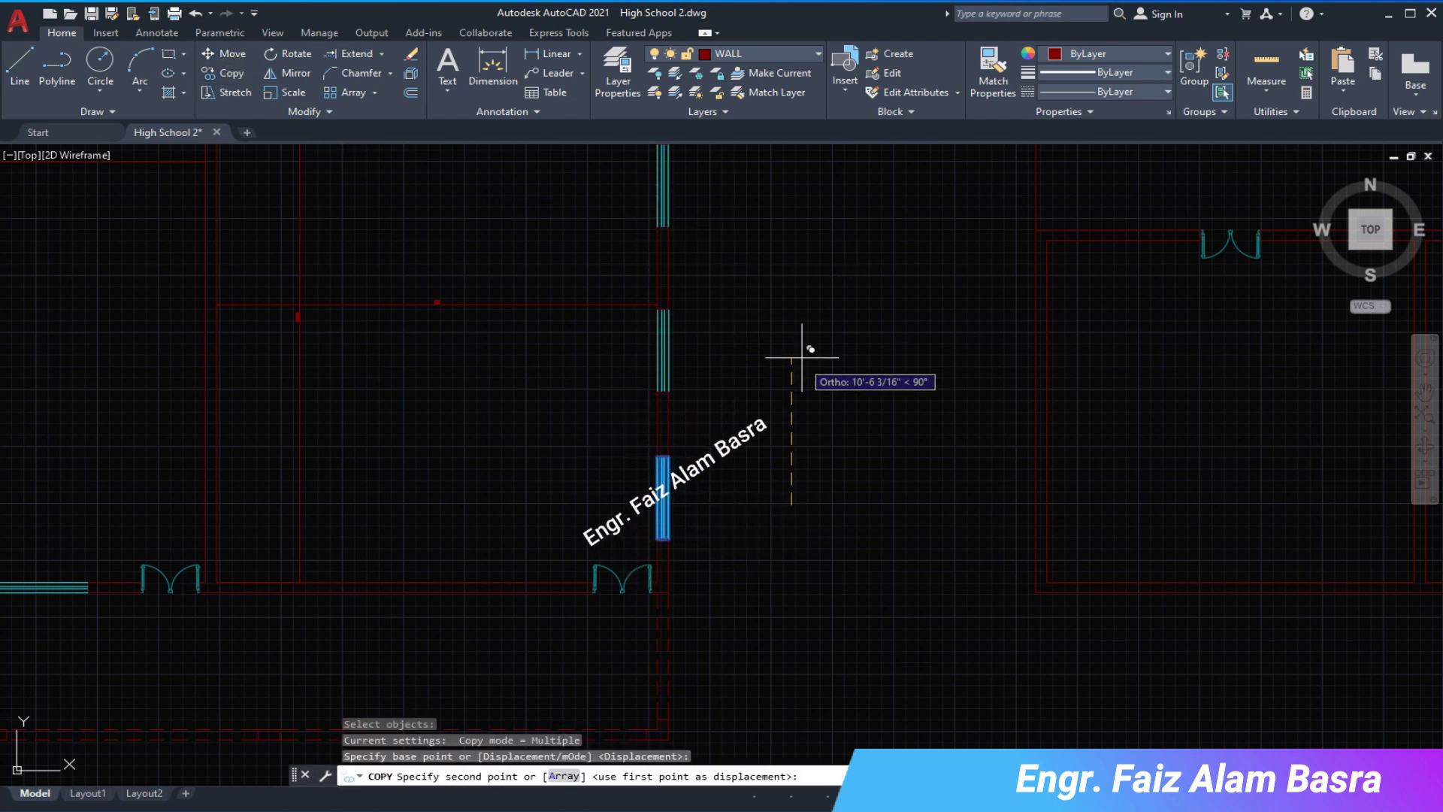
click(800, 339)
key(Return)
scroll(631, 393, down, 3)
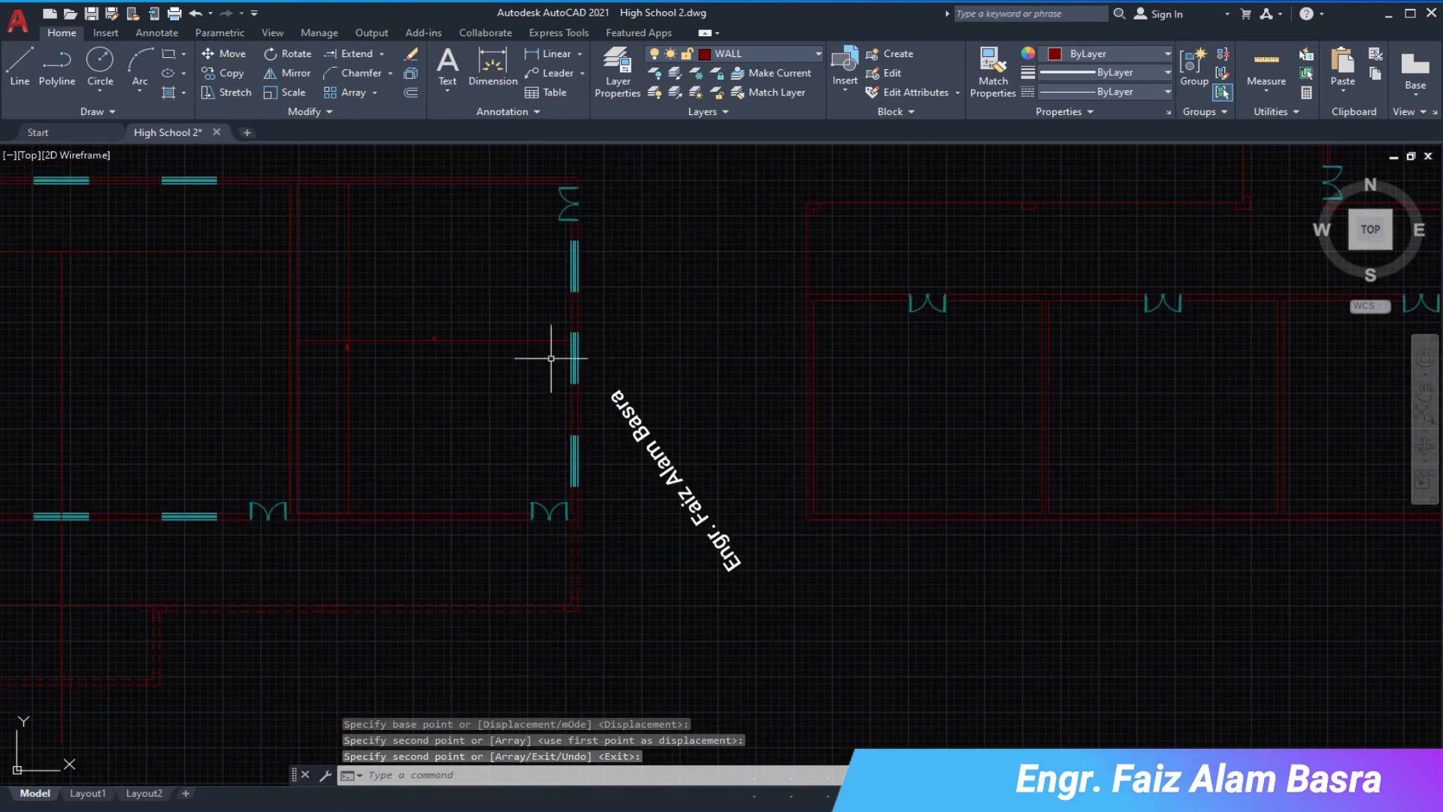
- Move the window lines into their opening in the vertical wall
key(m)
key(Return)
click(531, 306)
click(612, 363)
key(Return)
scroll(611, 364, up, 5)
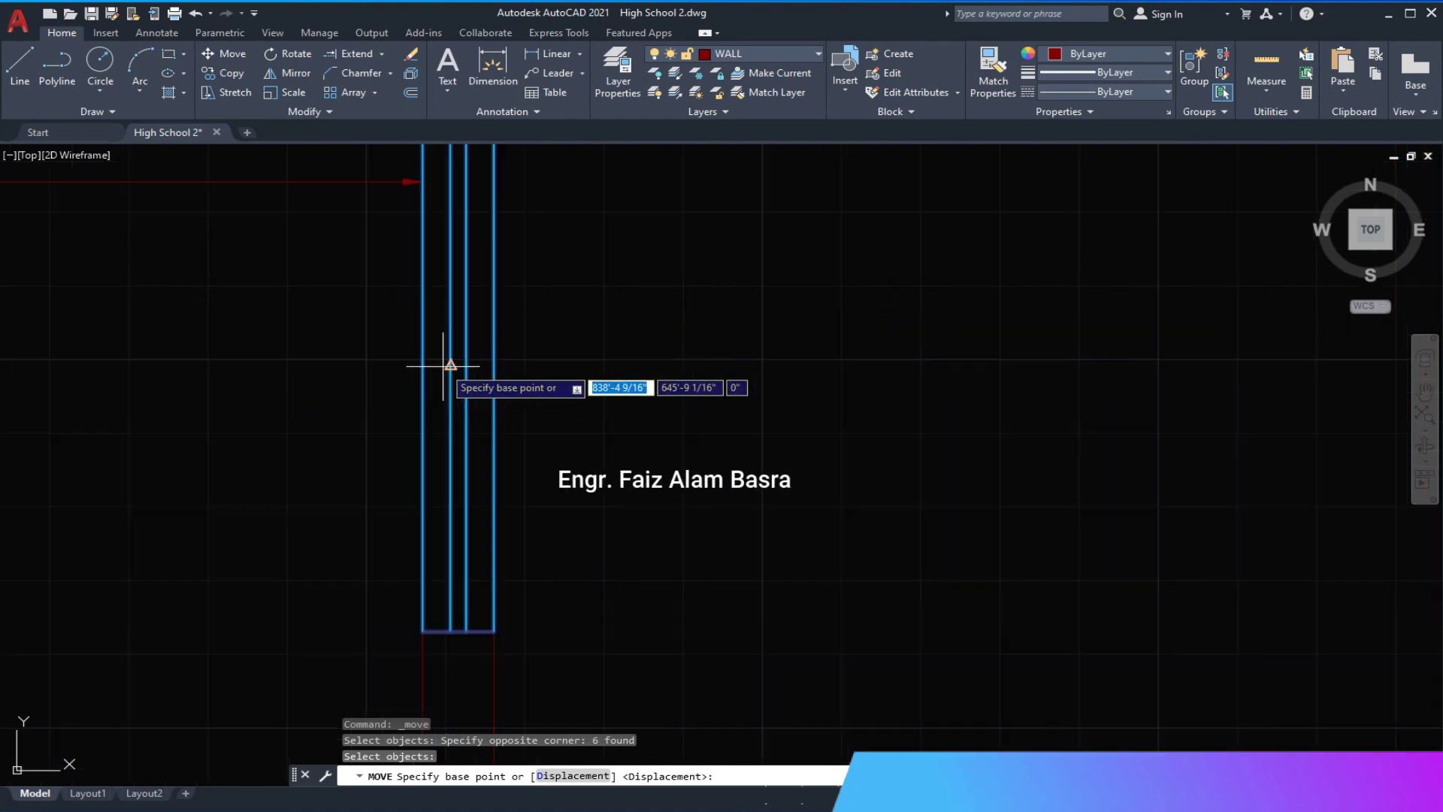
click(410, 364)
scroll(421, 352, down, 3)
scroll(451, 376, down, 2)
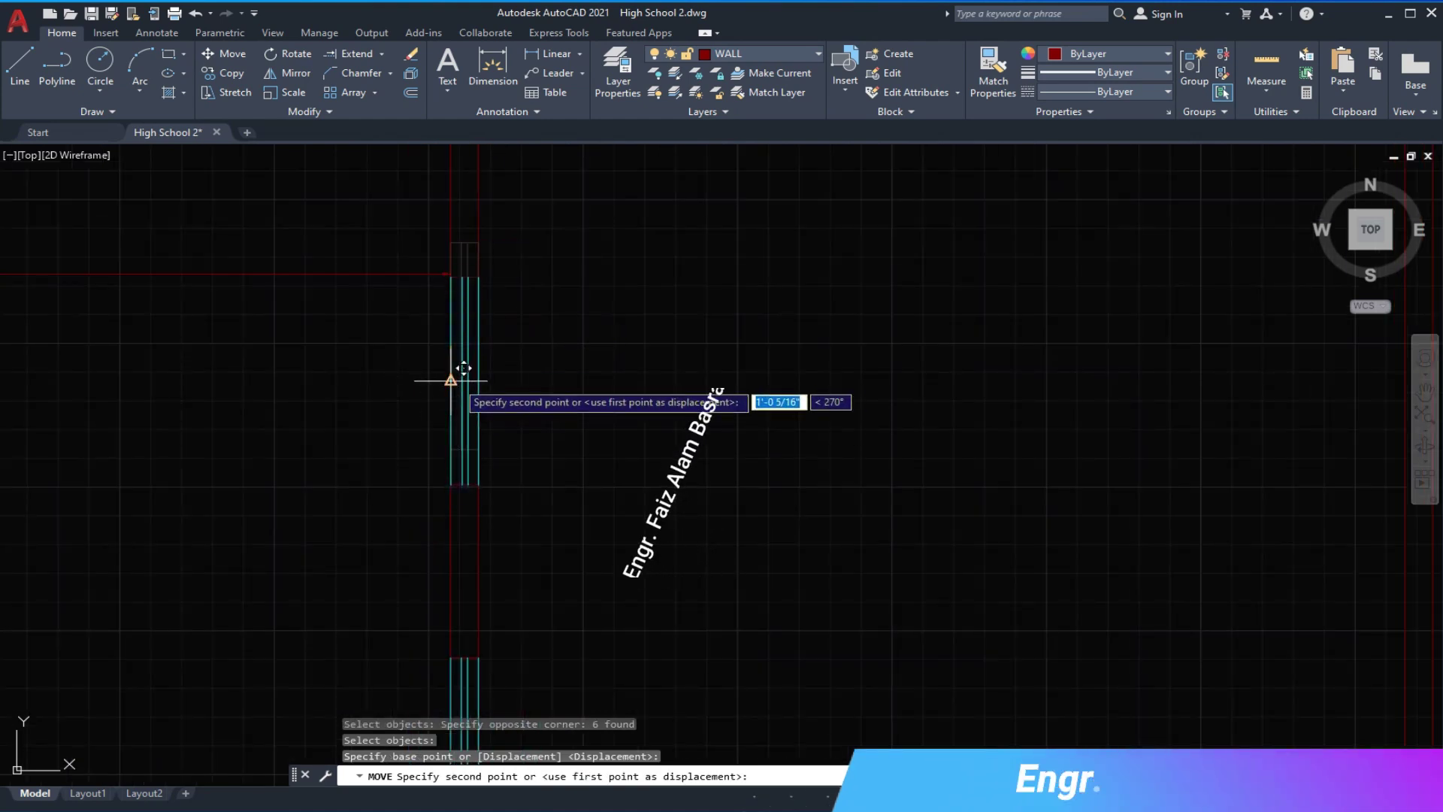
scroll(461, 378, down, 3)
click(523, 351)
scroll(522, 285, up, 2)
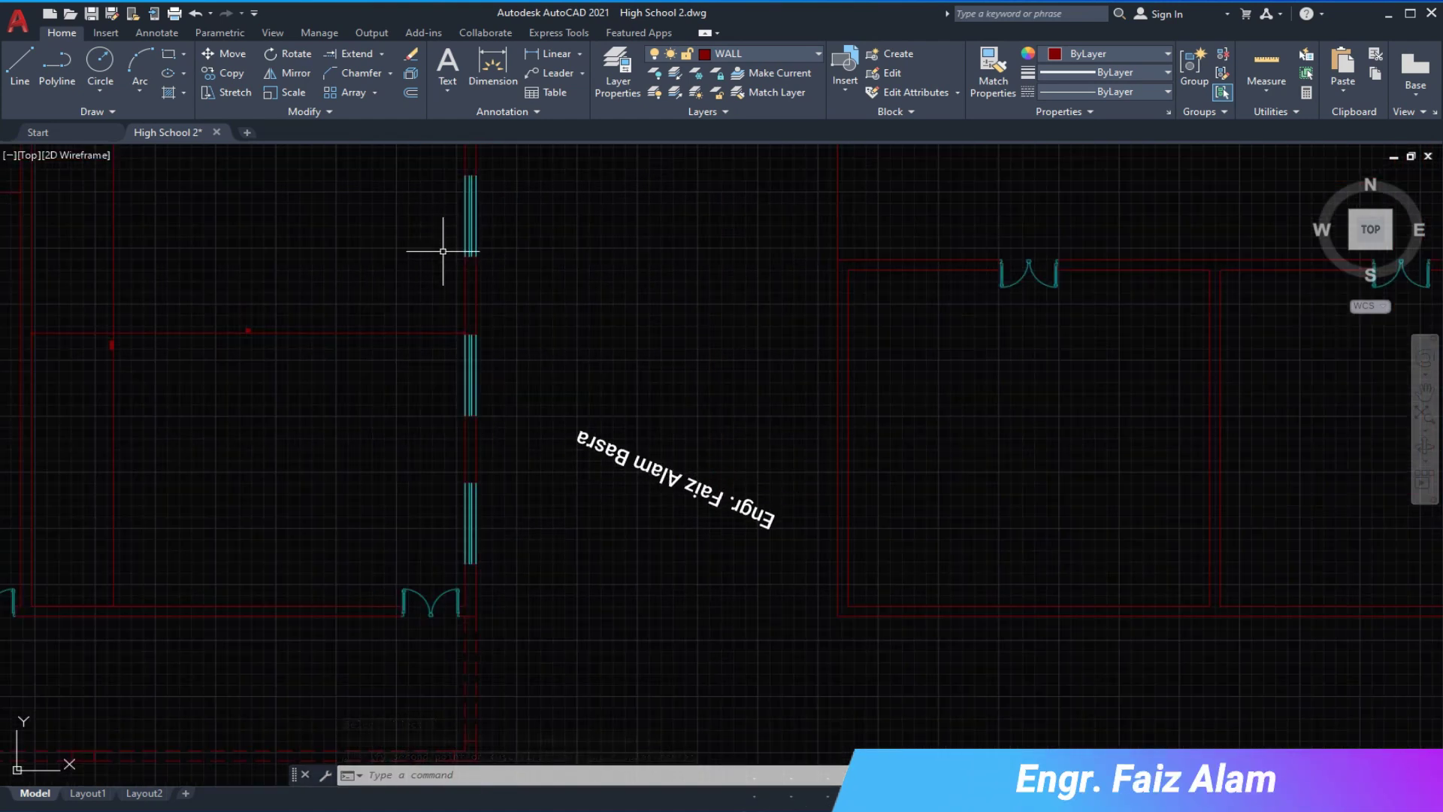
scroll(489, 335, down, 2)
scroll(489, 335, up, 2)
click(552, 53)
click(473, 275)
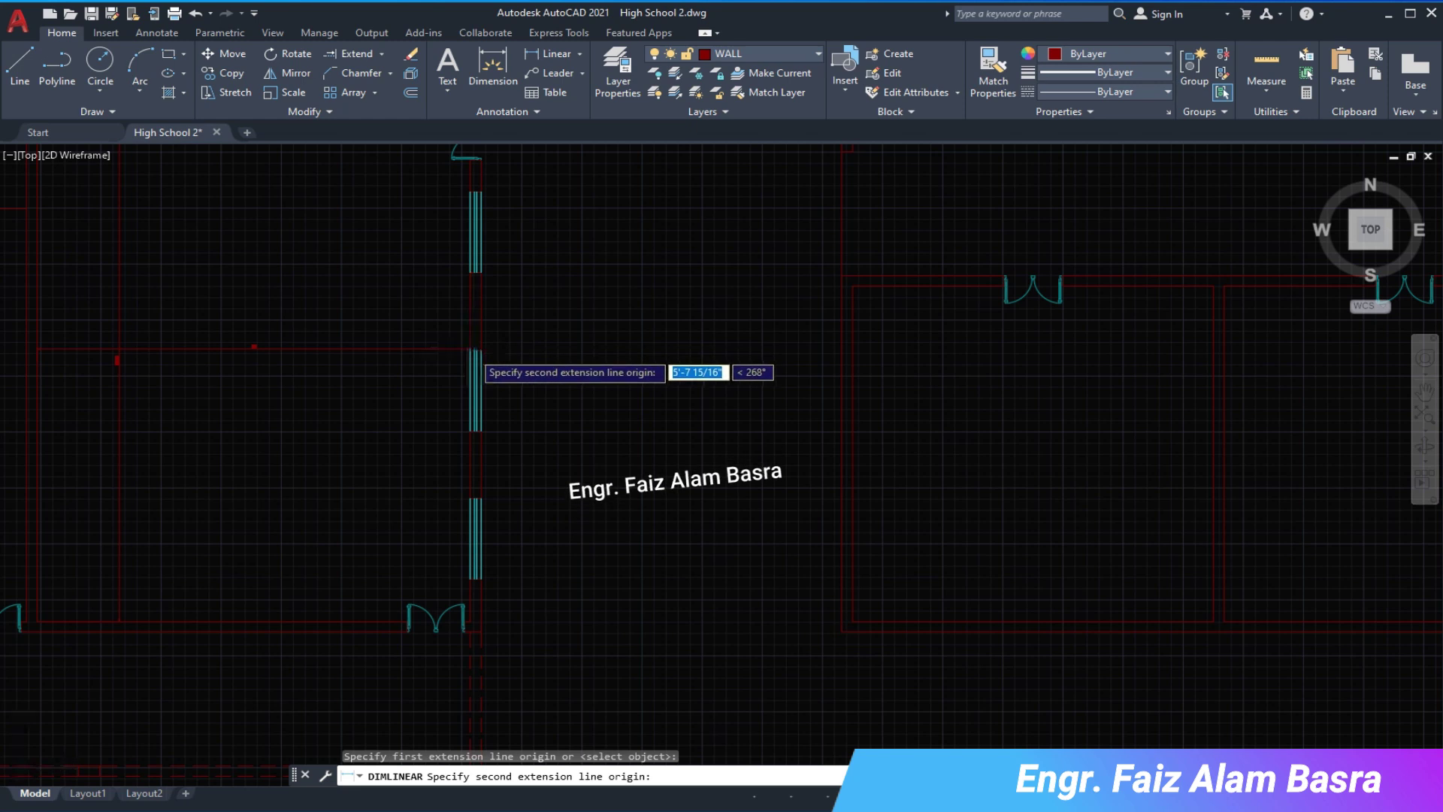
- Dimension the vertical wall's window opening, reading 5'-0 1/4"
scroll(468, 348, up, 2)
scroll(412, 309, down, 2)
click(553, 53)
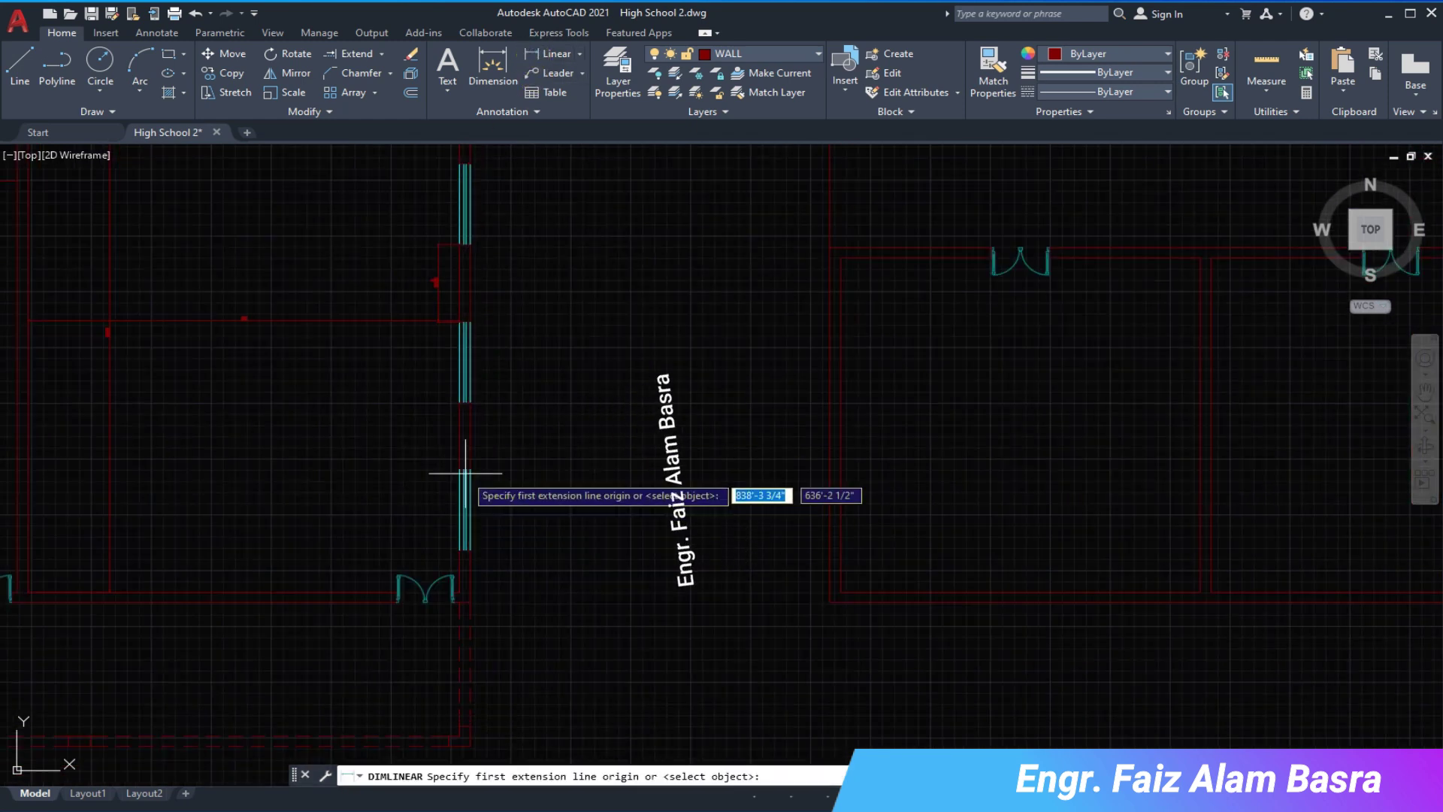
scroll(451, 364, up, 1)
click(451, 364)
click(451, 451)
click(411, 467)
scroll(393, 312, up, 2)
scroll(437, 486, up, 1)
scroll(436, 487, down, 2)
scroll(434, 420, up, 2)
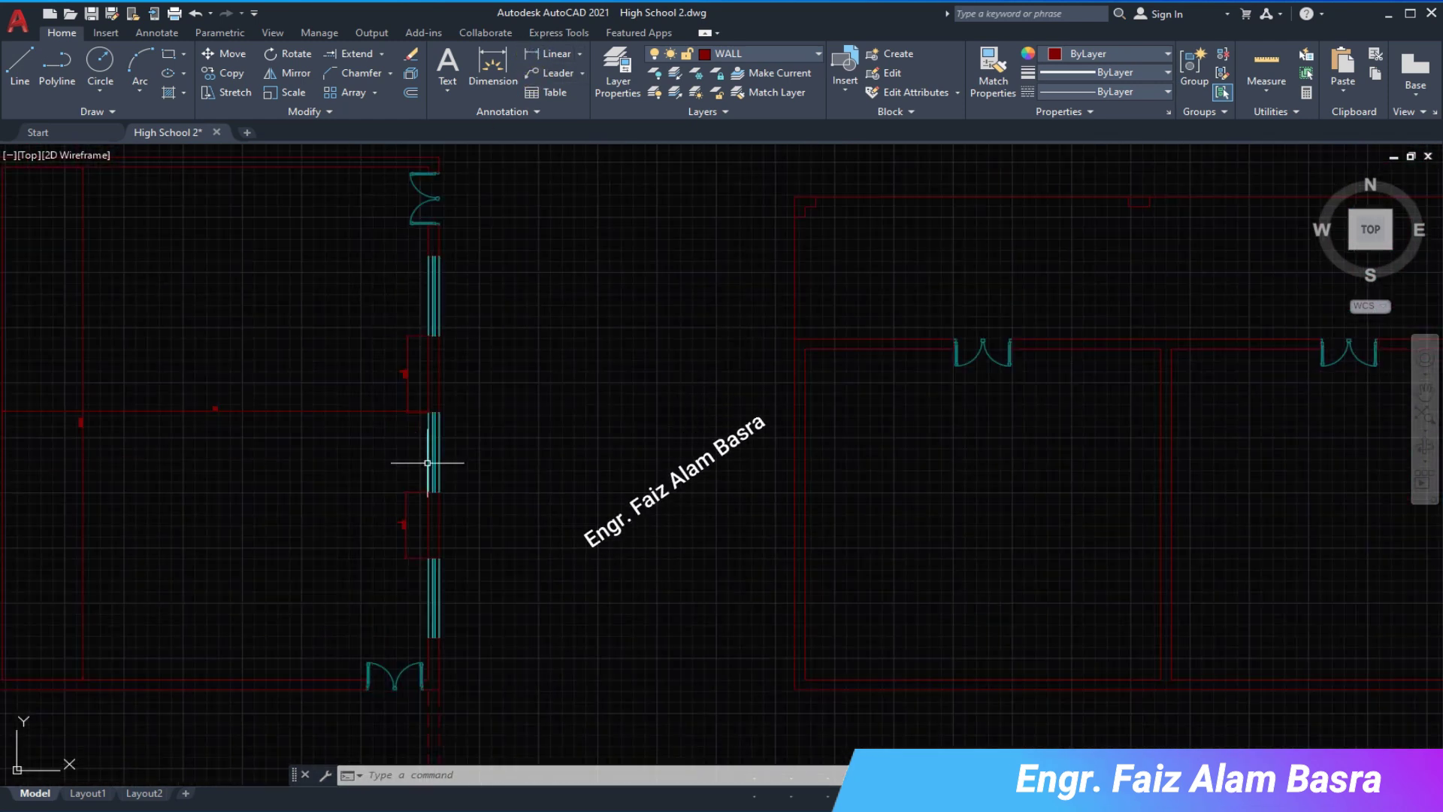
scroll(422, 473, up, 4)
scroll(428, 580, down, 2)
- Stretch the opening end with a crossing selection until it measures 5'
click(235, 92)
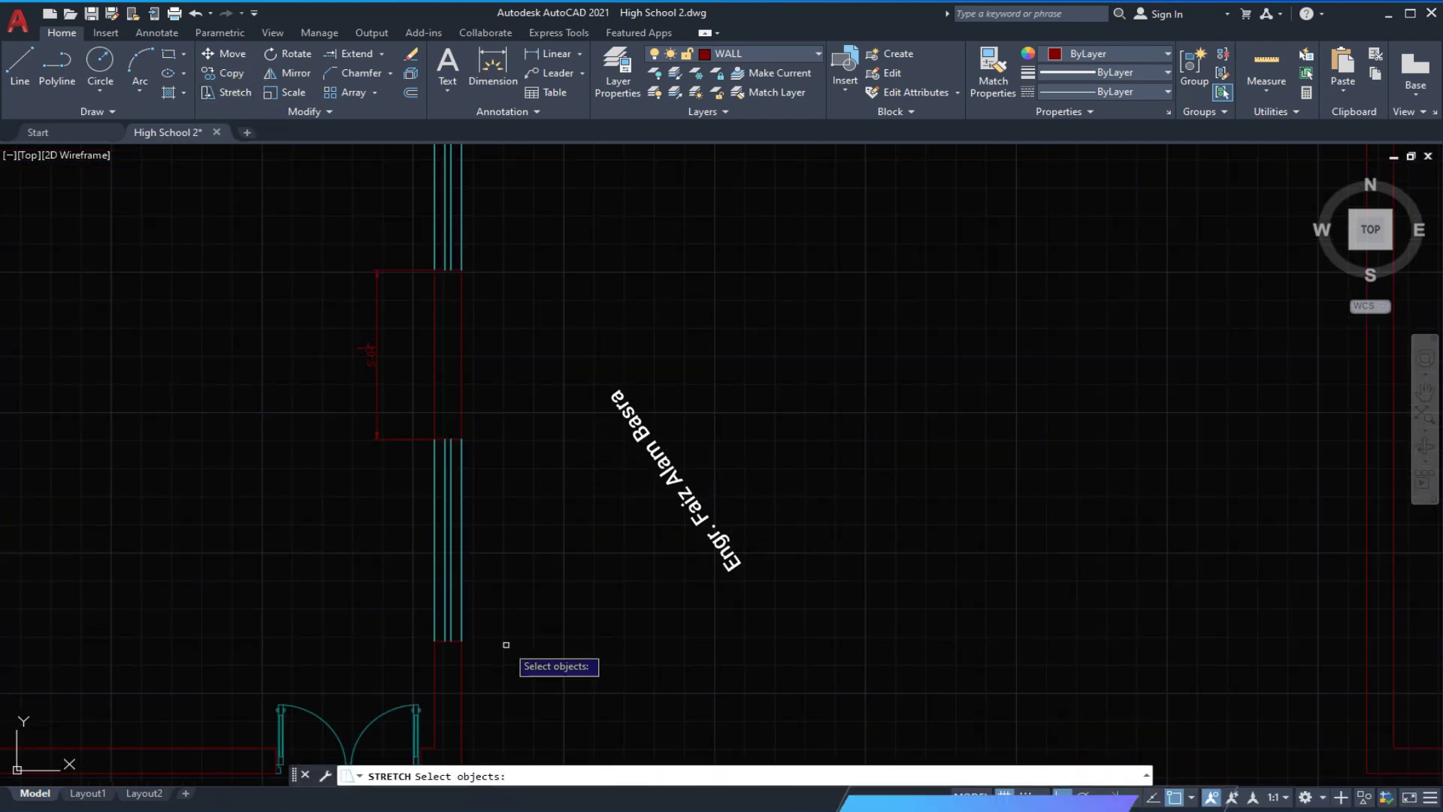
click(506, 644)
click(413, 428)
key(Return)
scroll(514, 379, up, 2)
click(514, 379)
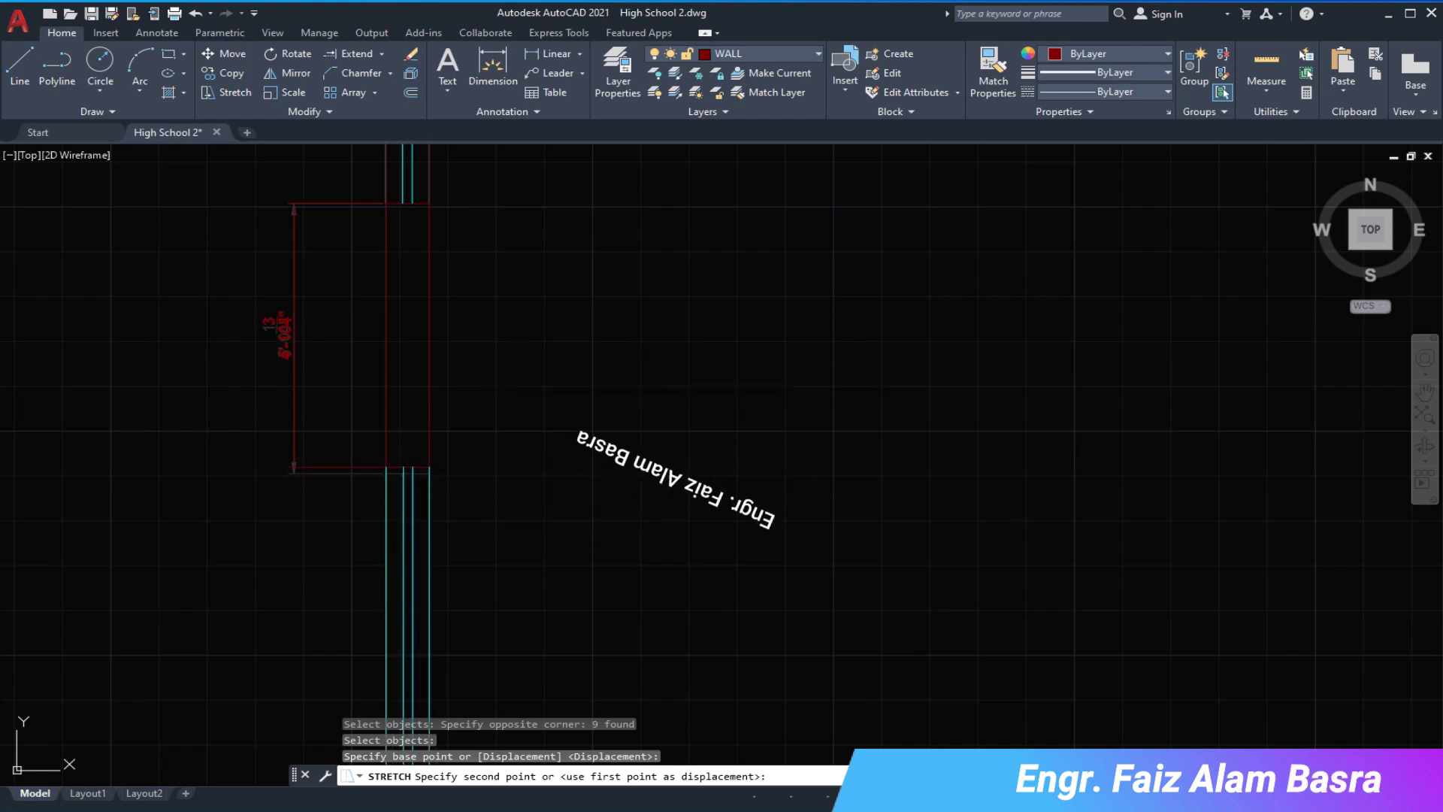
click(499, 477)
scroll(538, 354, down, 3)
scroll(471, 449, up, 3)
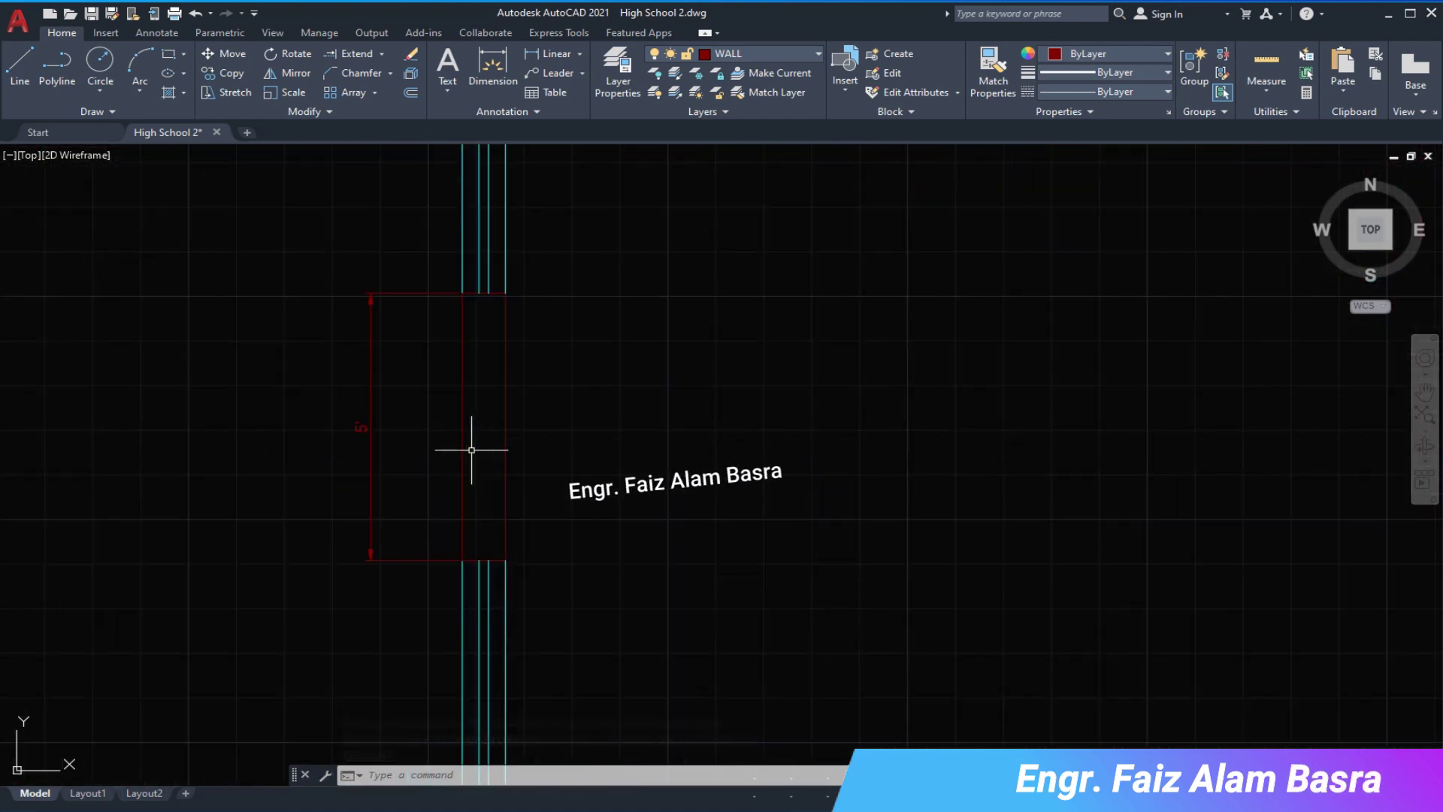
scroll(499, 410, down, 4)
scroll(500, 421, up, 3)
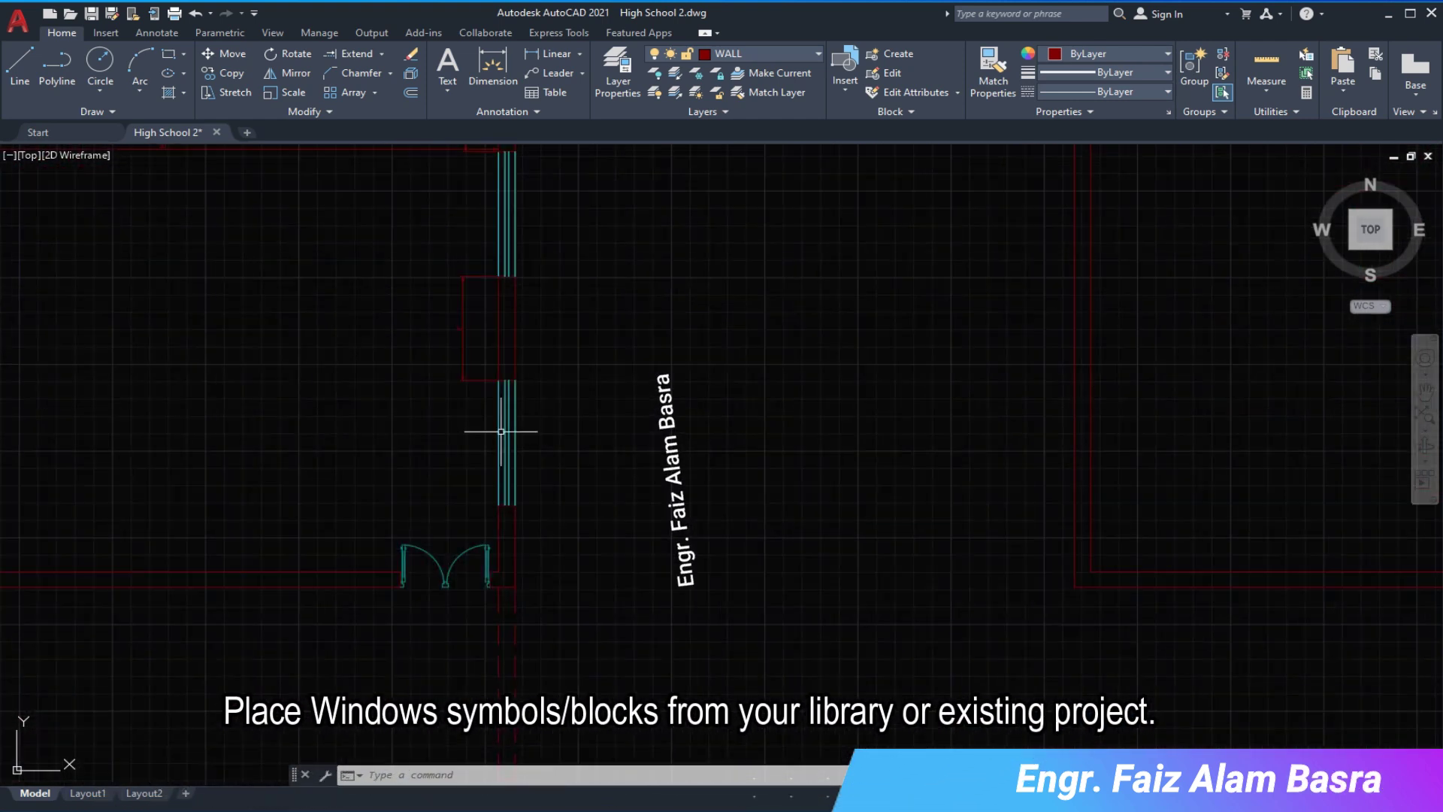
- Move the window to a new position down the vertical wall
scroll(511, 376, up, 1)
scroll(519, 323, up, 1)
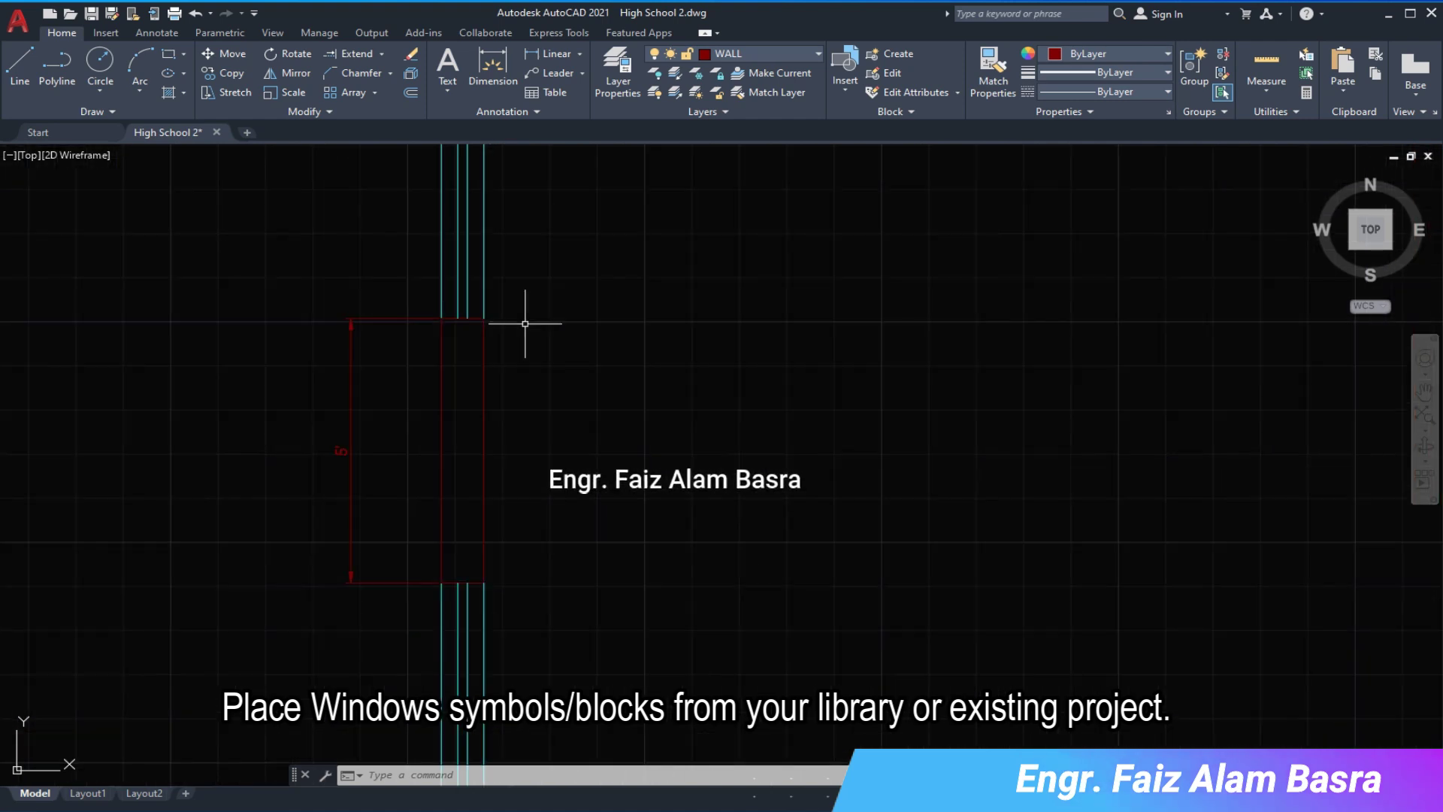
scroll(505, 336, down, 4)
scroll(499, 225, down, 2)
scroll(500, 188, up, 2)
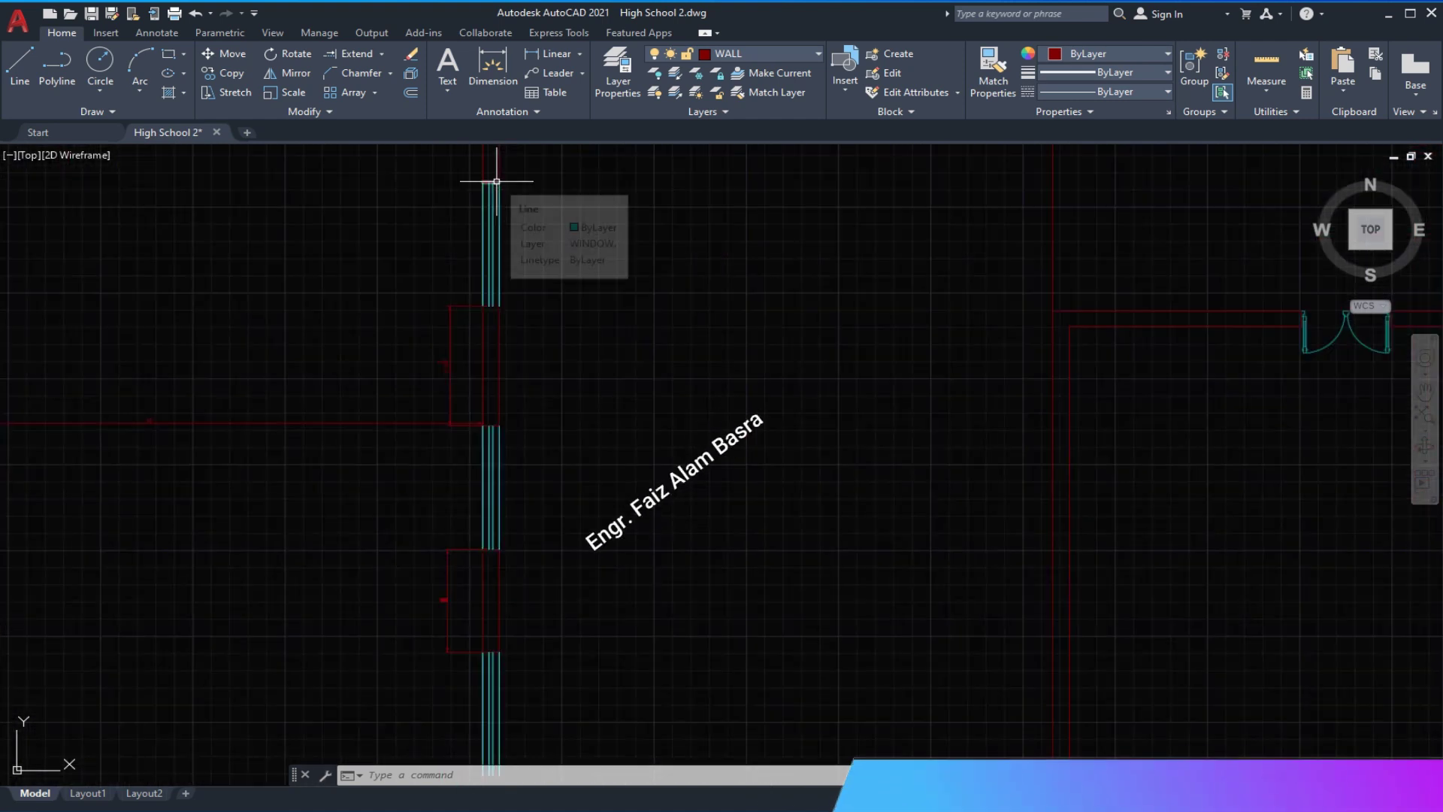
scroll(412, 235, down, 1)
key(m)
key(Return)
click(409, 341)
click(526, 451)
key(Return)
click(644, 515)
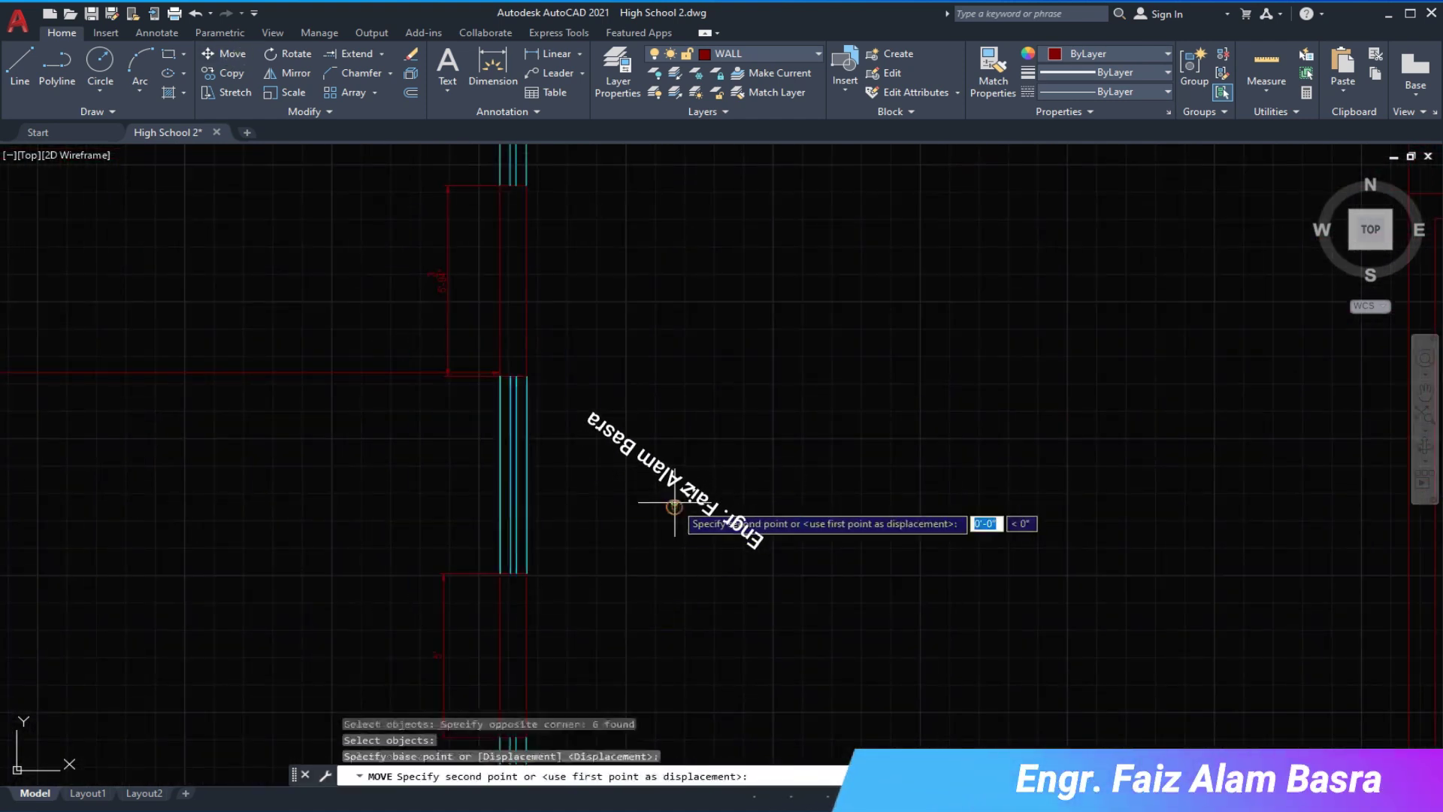
click(669, 376)
- Copy the window to two lower positions in the vertical wall
scroll(529, 382, up, 2)
click(514, 410)
scroll(518, 376, down, 2)
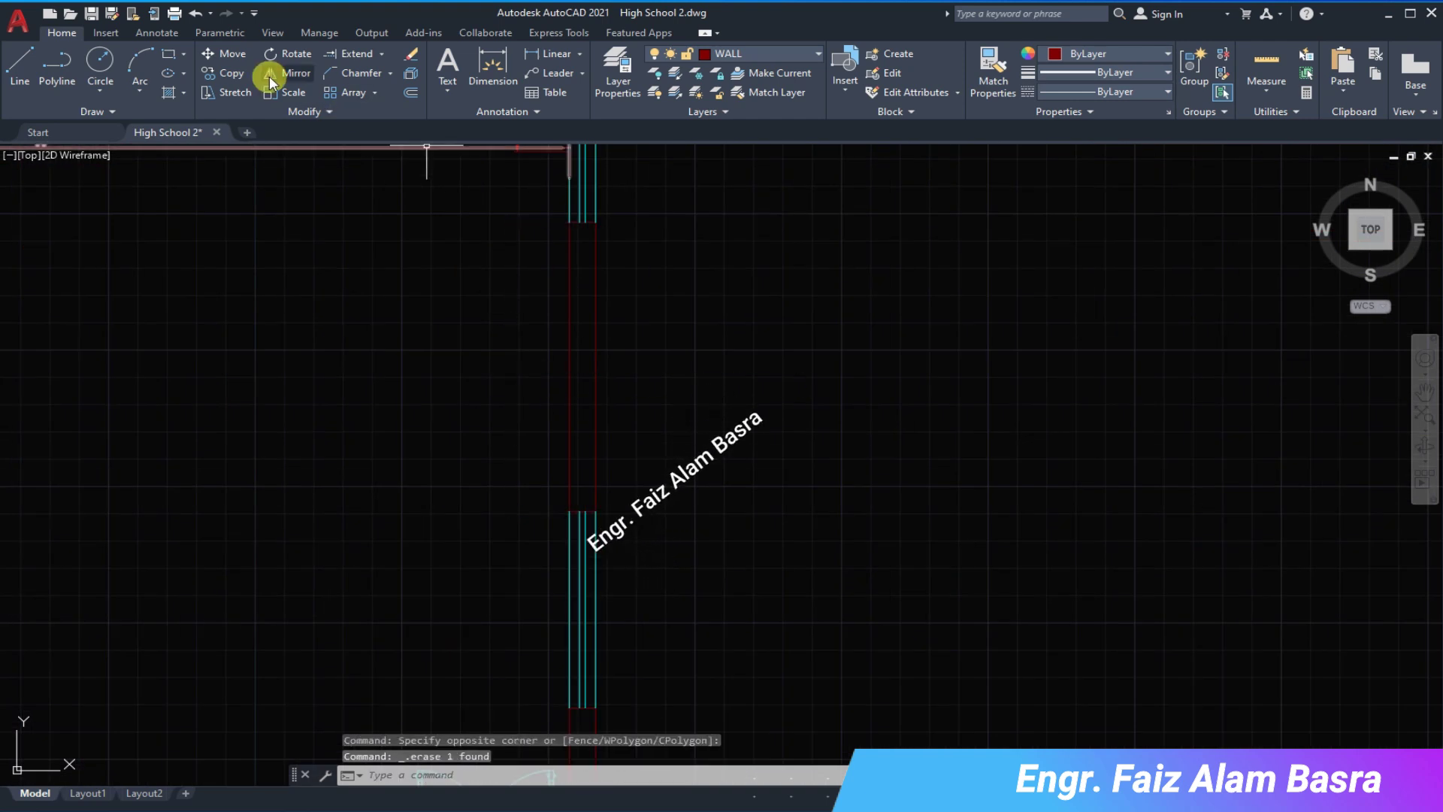
click(229, 73)
click(597, 366)
key(Return)
click(674, 272)
click(674, 366)
right_click(676, 366)
click(713, 383)
scroll(580, 531, up, 2)
scroll(516, 499, down, 2)
scroll(554, 219, up, 3)
scroll(487, 222, up, 2)
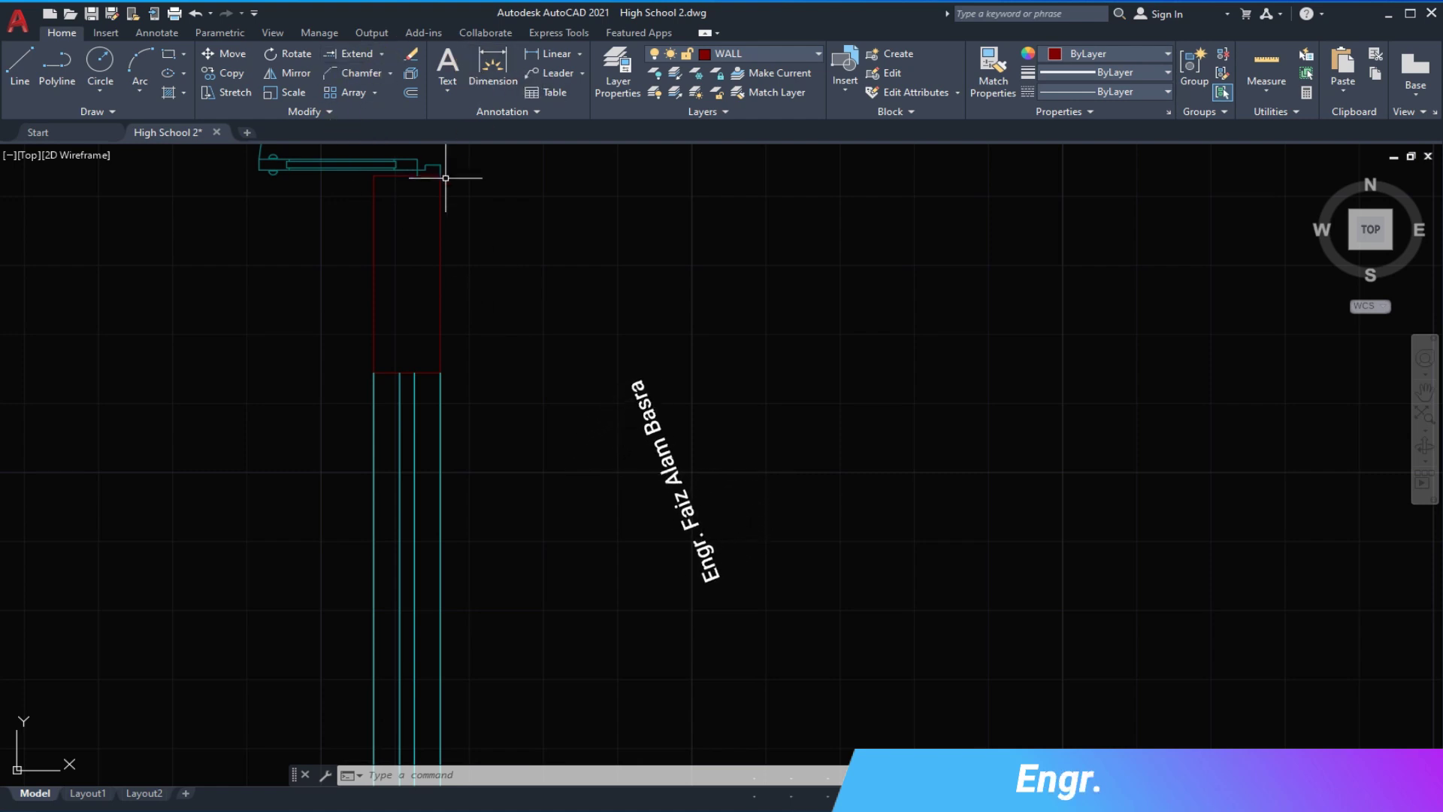
- Offset a wall line by 18
click(411, 94)
text(18)
key(Return)
click(403, 164)
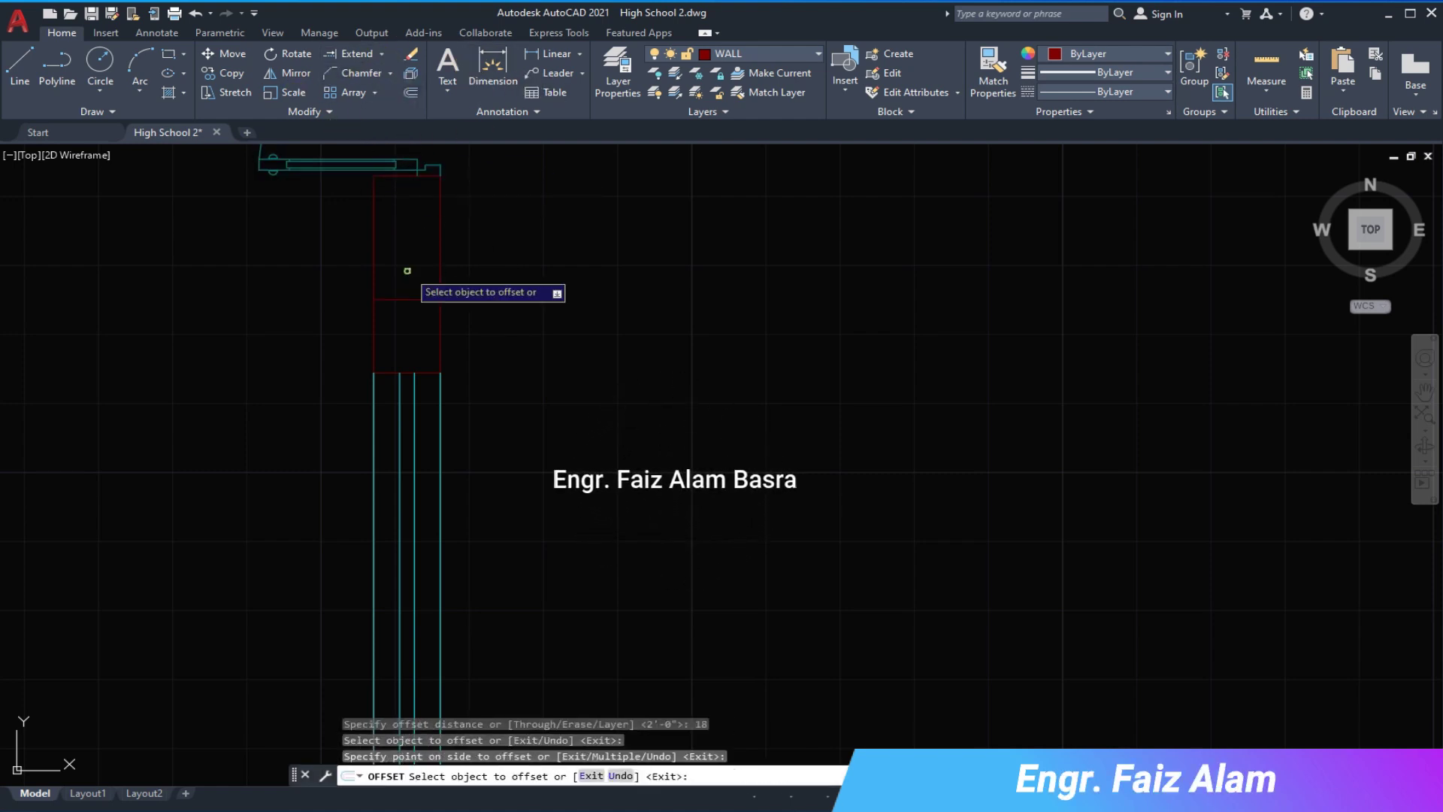
click(404, 235)
scroll(556, 226, down, 3)
- Move the six wall lines to realign them around the window
click(225, 54)
click(436, 248)
click(526, 457)
key(Return)
scroll(438, 292, up, 2)
click(439, 293)
scroll(474, 200, down, 3)
scroll(515, 399, down, 1)
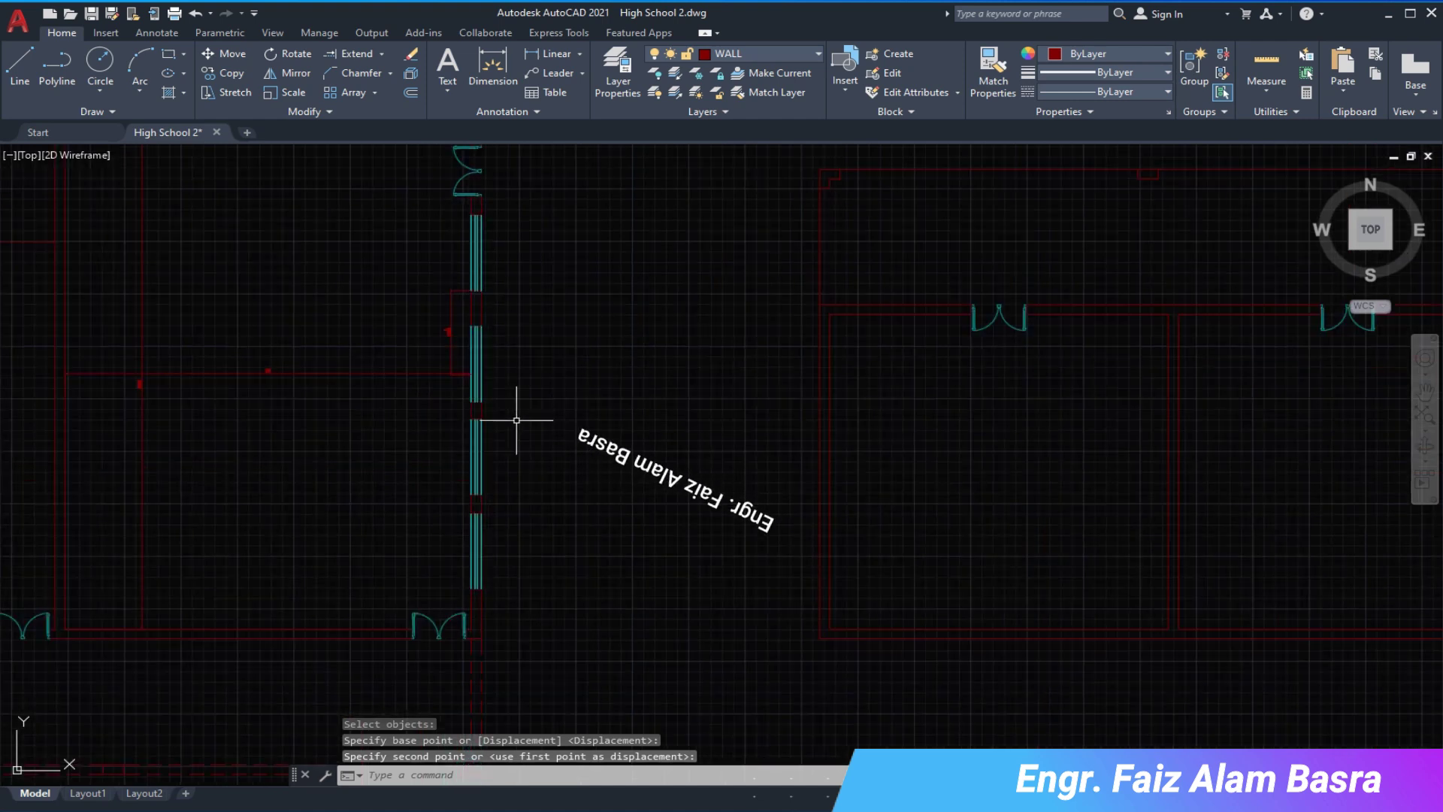
click(510, 425)
scroll(500, 481, up, 3)
scroll(484, 418, down, 3)
scroll(454, 304, up, 4)
scroll(417, 305, down, 4)
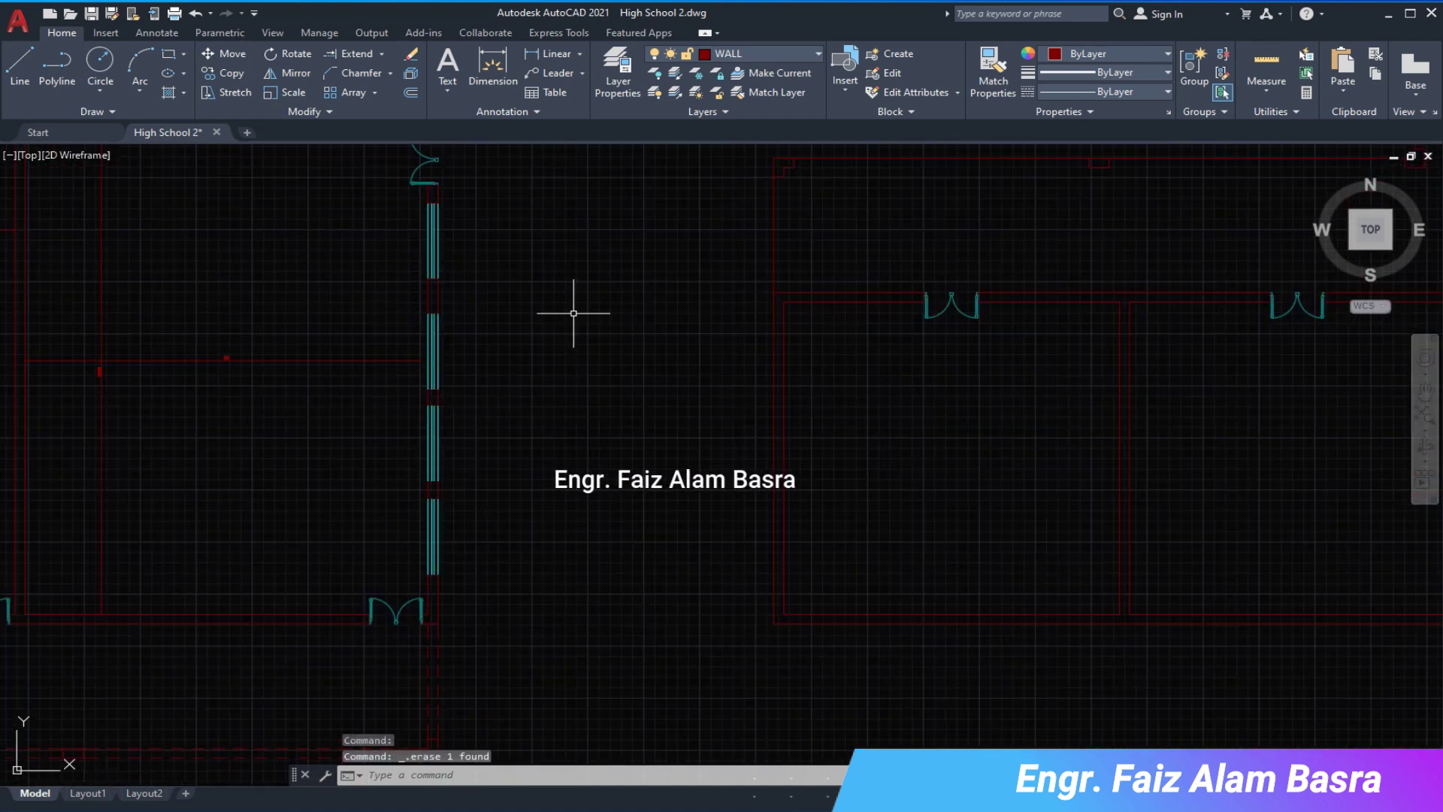
scroll(473, 331, down, 2)
scroll(455, 240, up, 5)
- Dimension the door opening linearly between its two ends
click(549, 56)
click(454, 229)
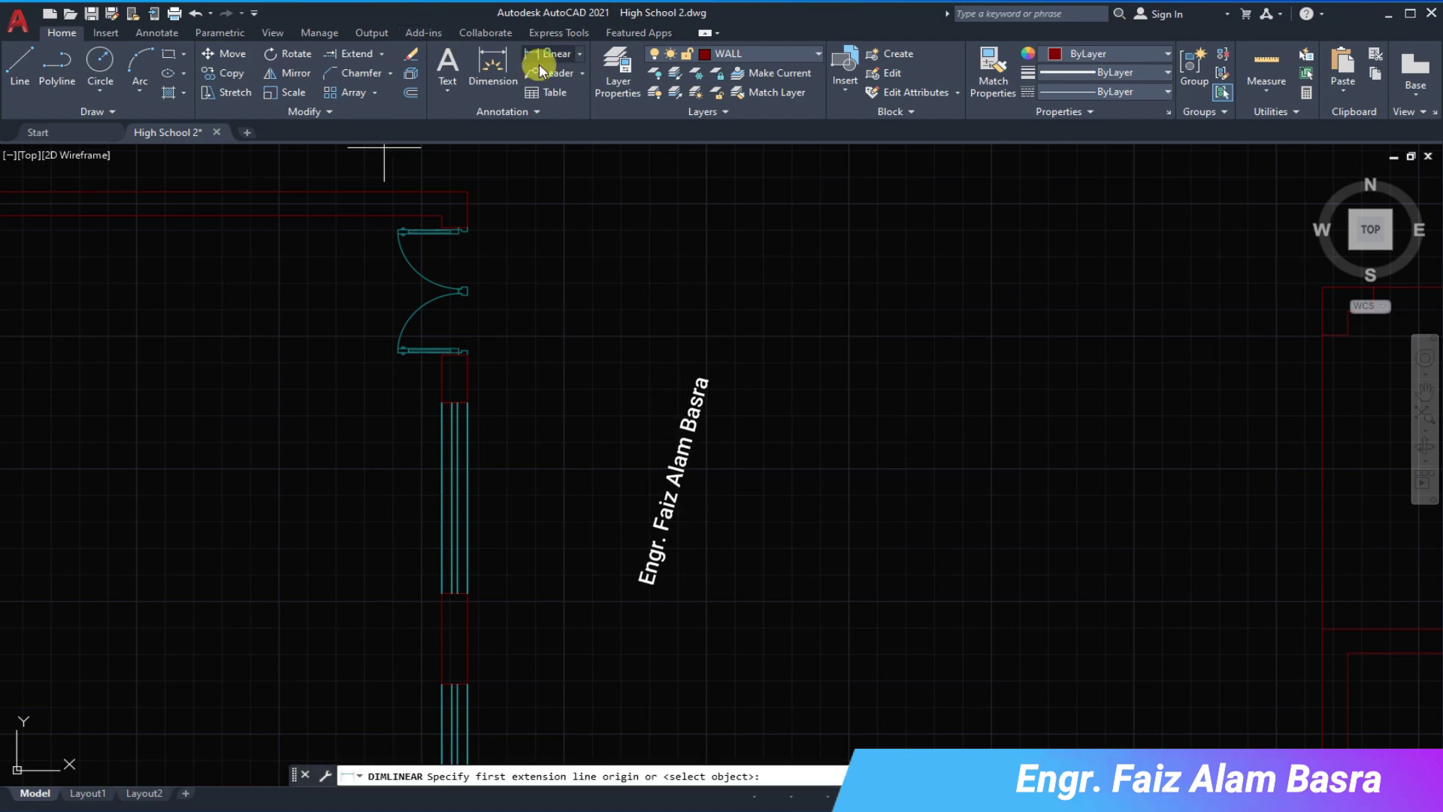
click(455, 351)
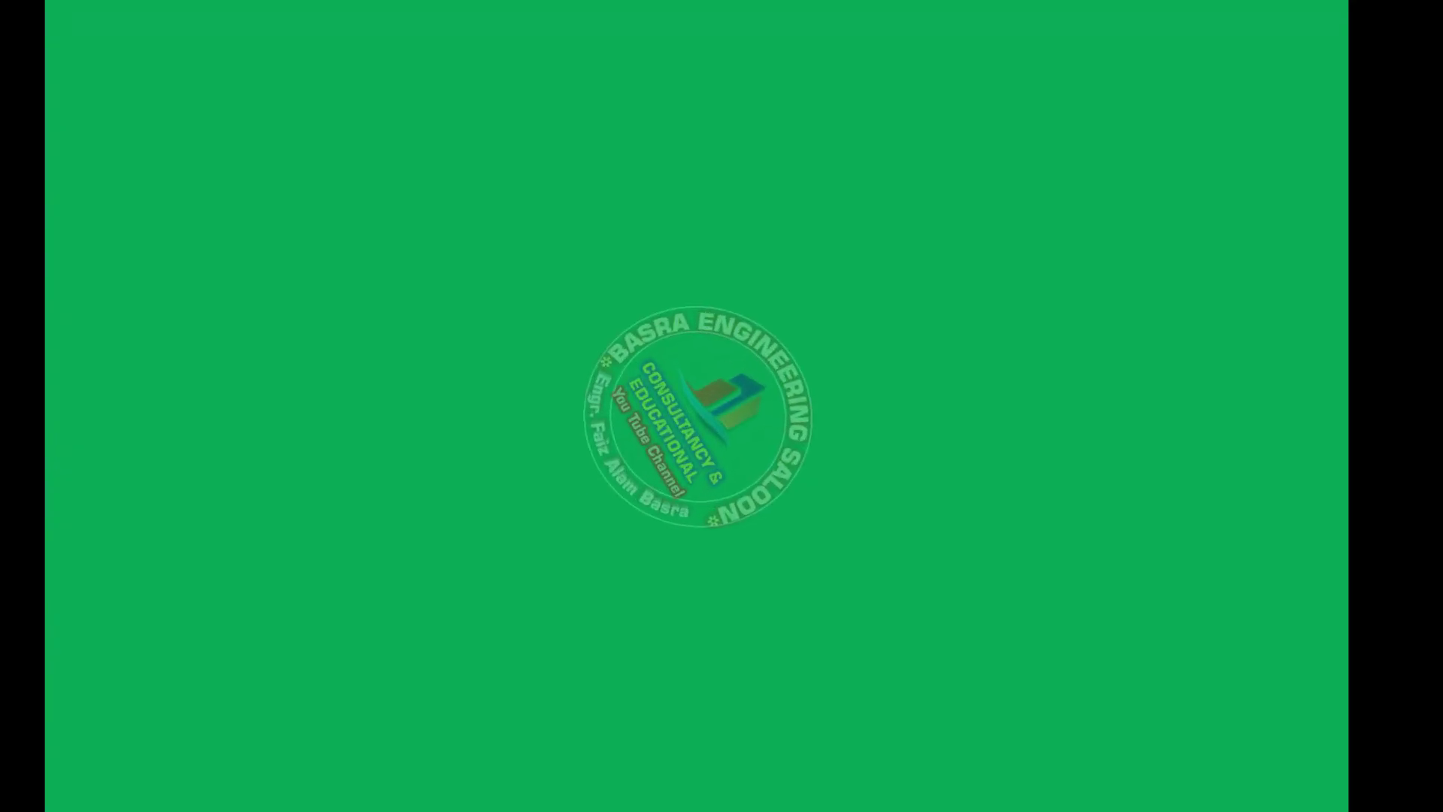
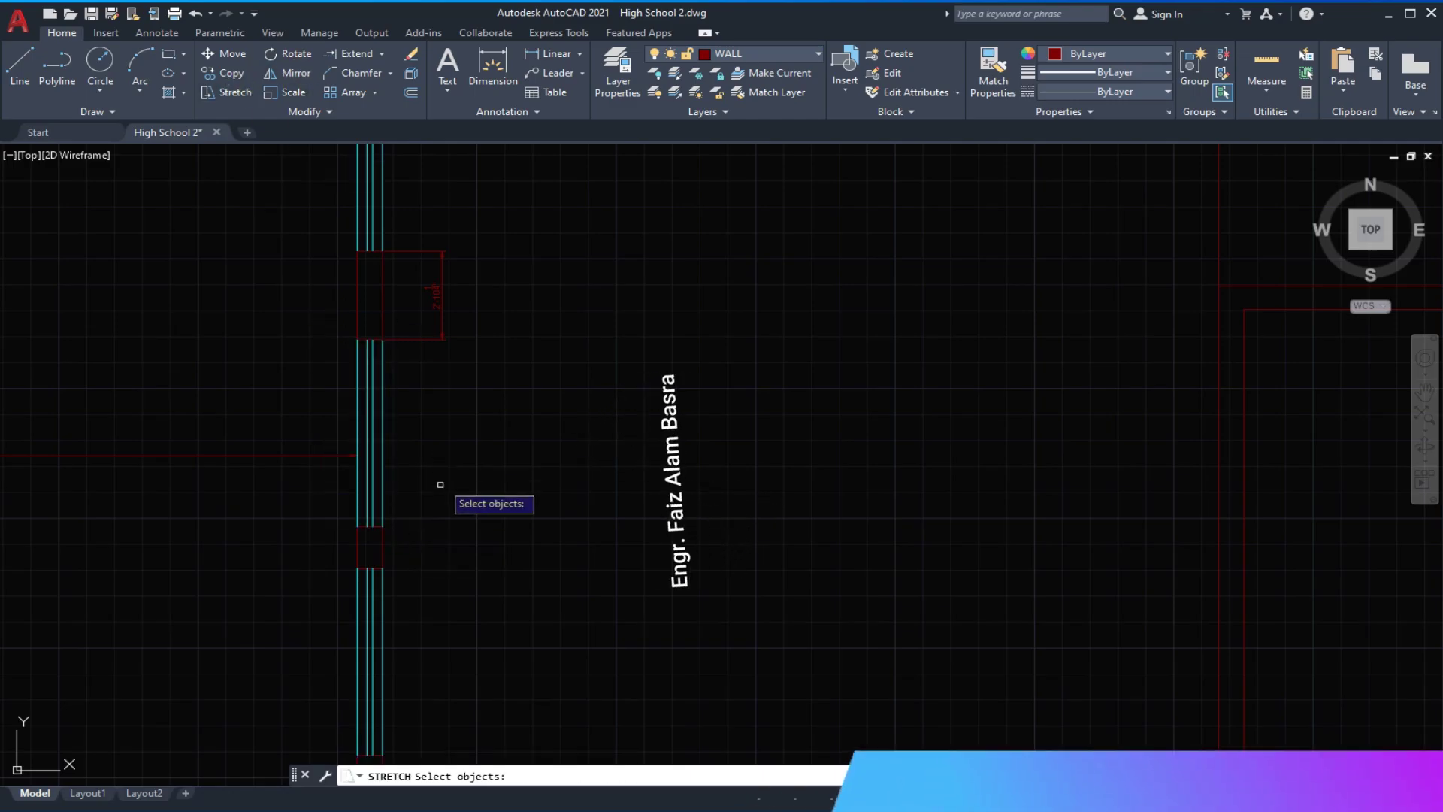
- Stretch the first pillar and window ends on the classroom wall to a new position
click(499, 538)
click(309, 331)
key(Return)
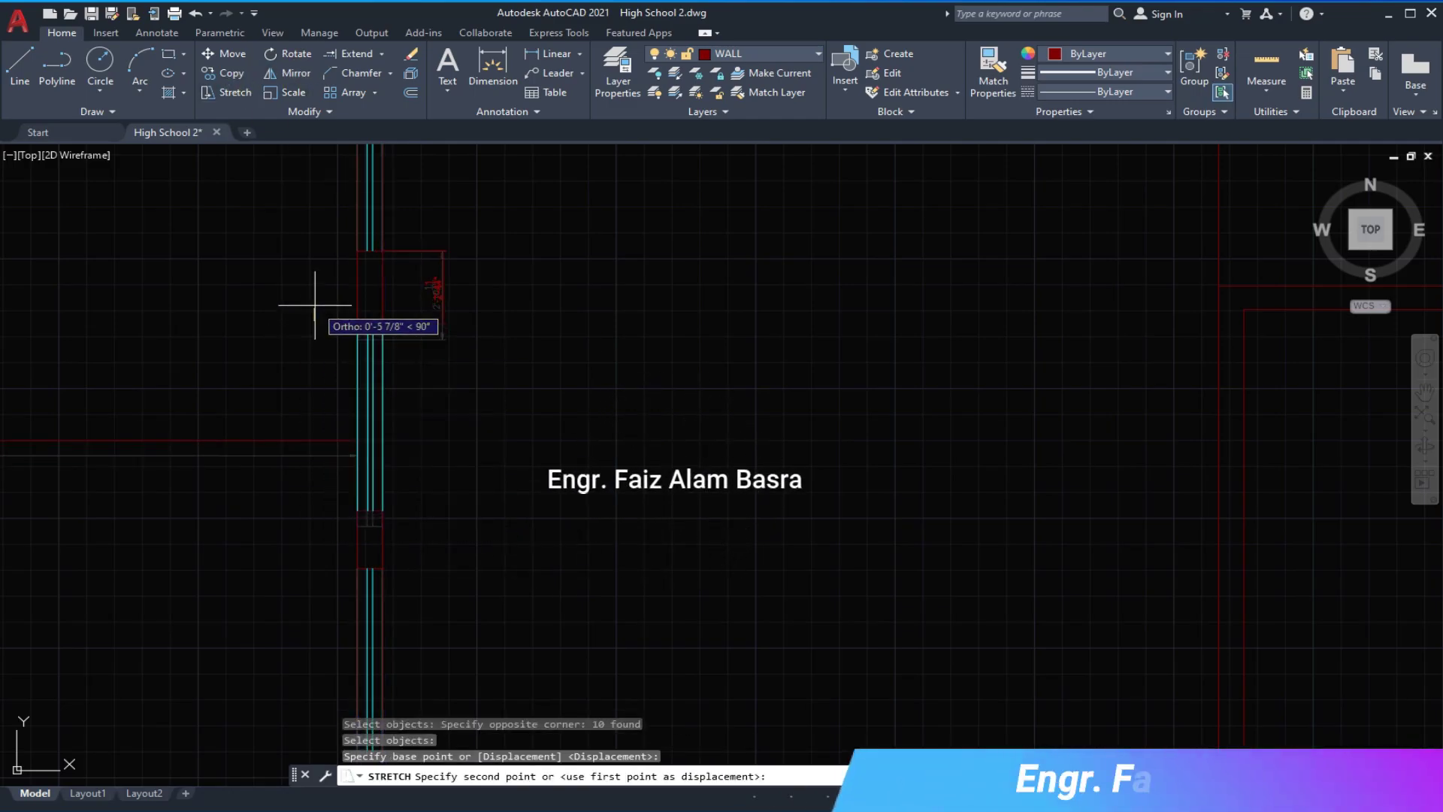
scroll(315, 305, up, 2)
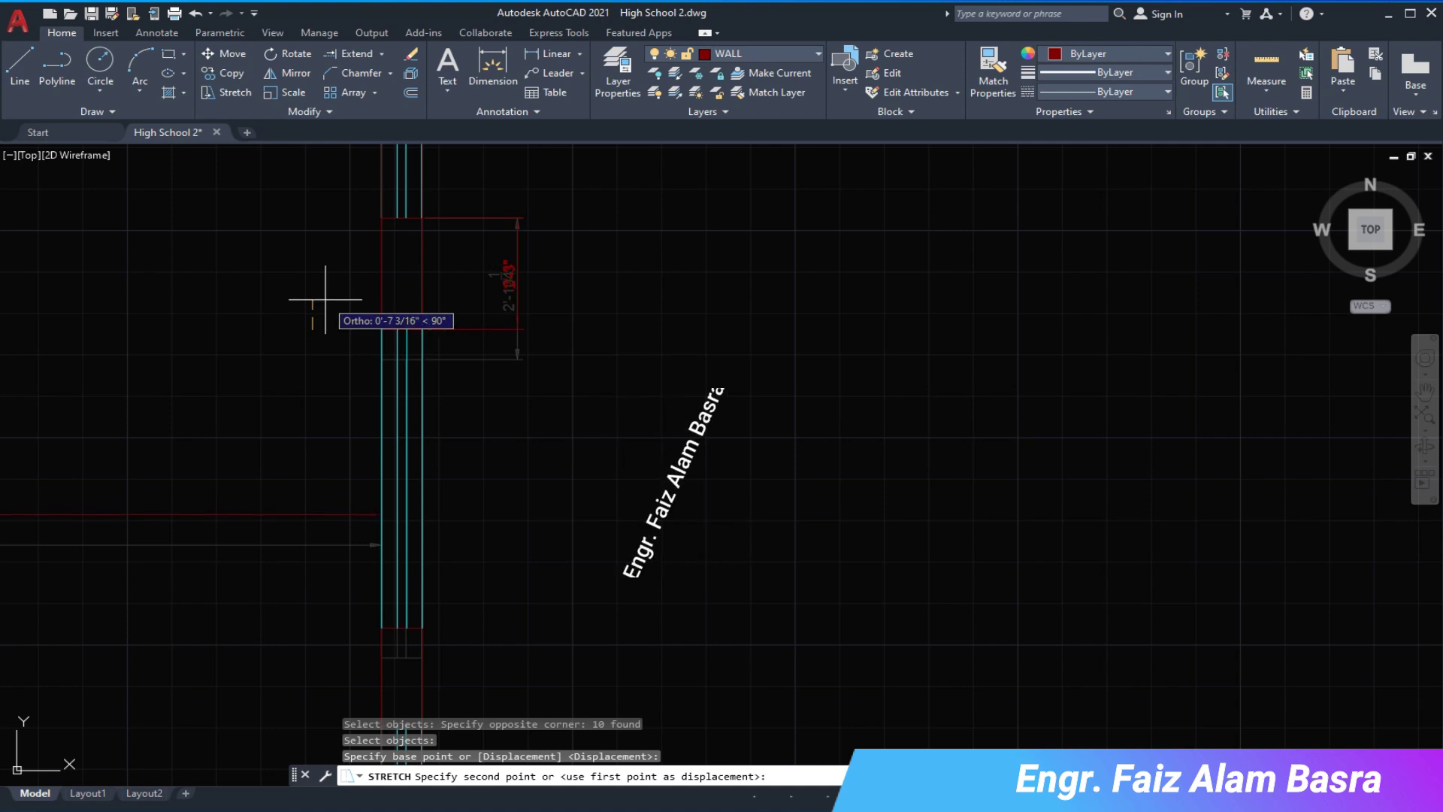
click(326, 299)
scroll(340, 279, down, 2)
scroll(413, 313, down, 2)
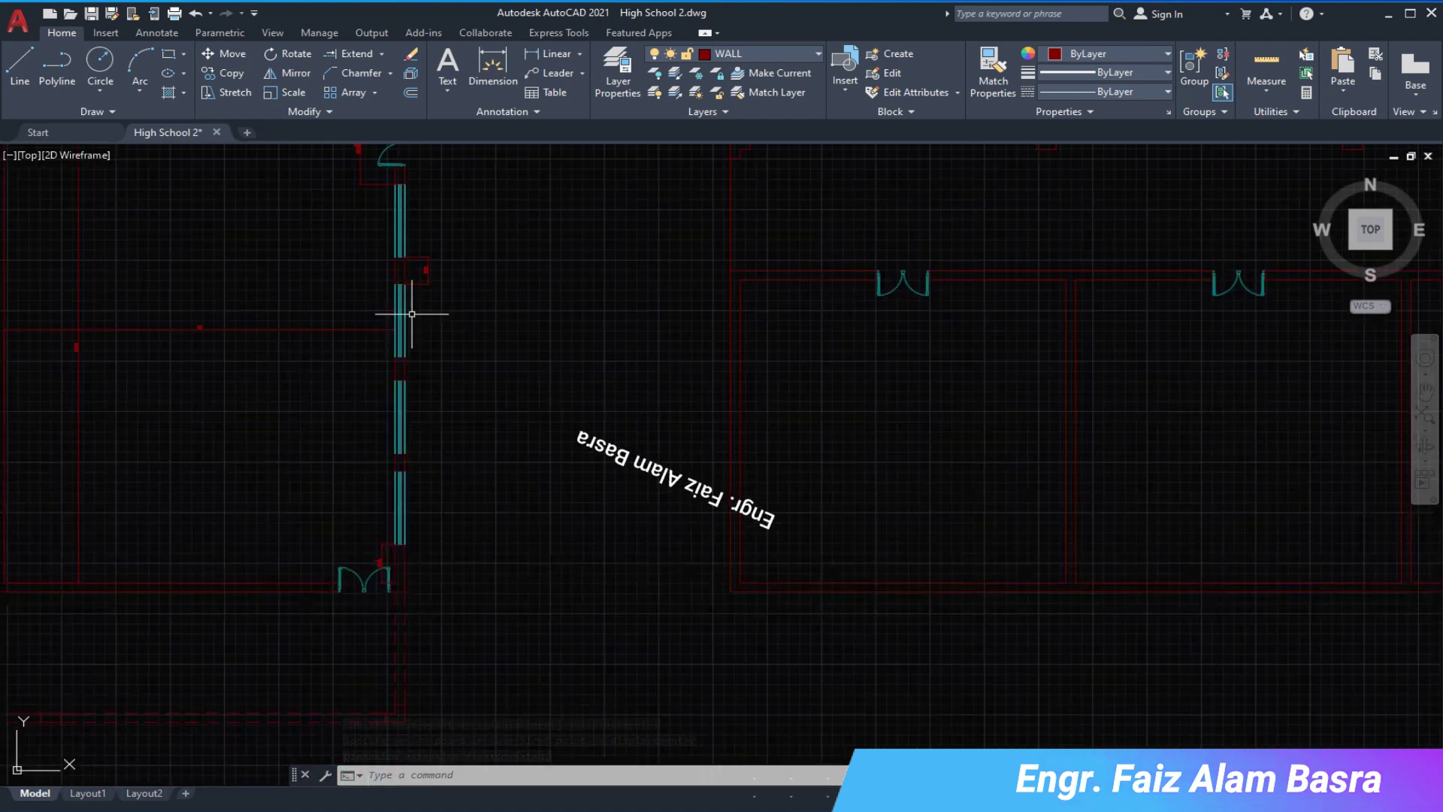
scroll(399, 344, up, 1)
scroll(376, 300, up, 2)
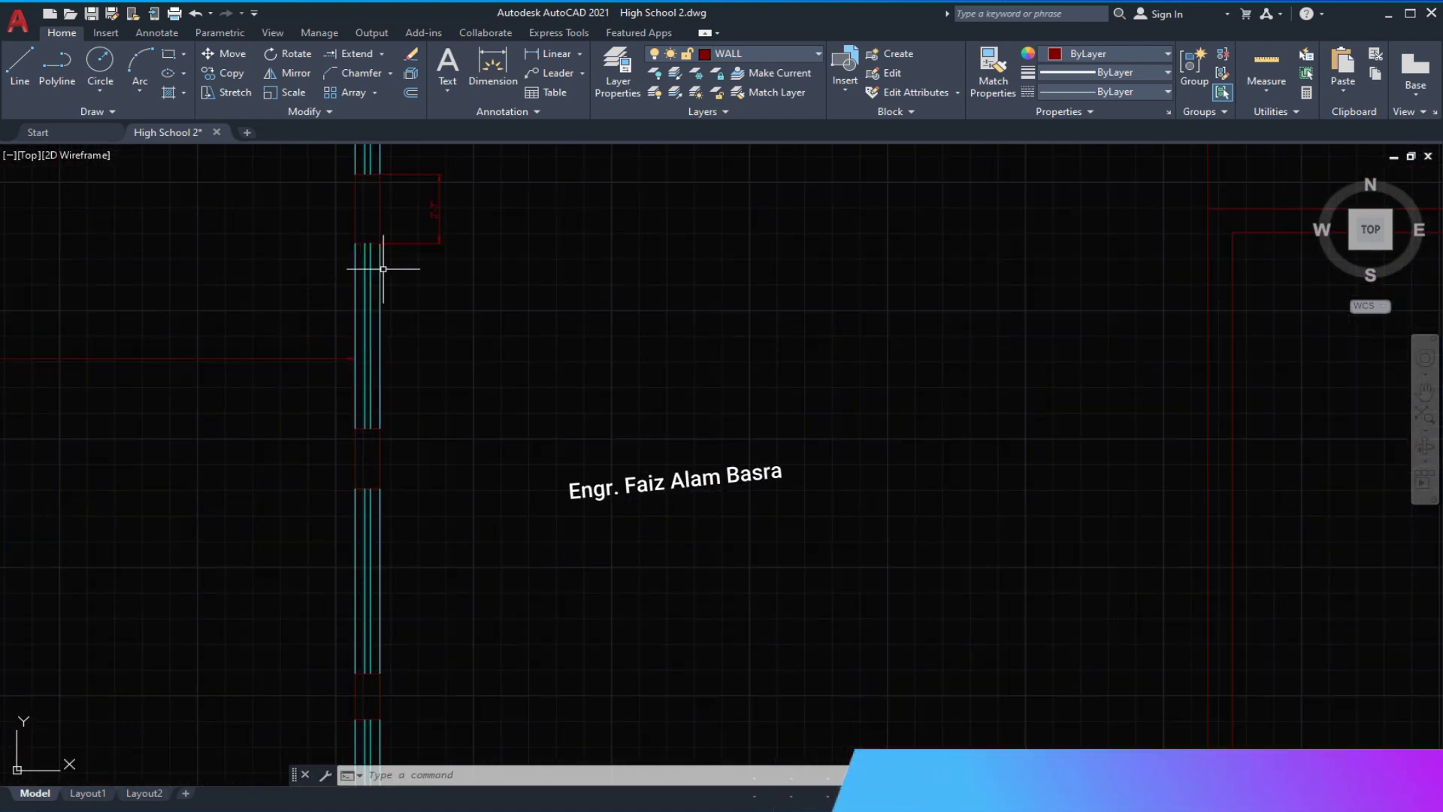
scroll(386, 272, up, 2)
- Check the pillar width with linear dimensions
click(556, 53)
click(376, 377)
click(376, 466)
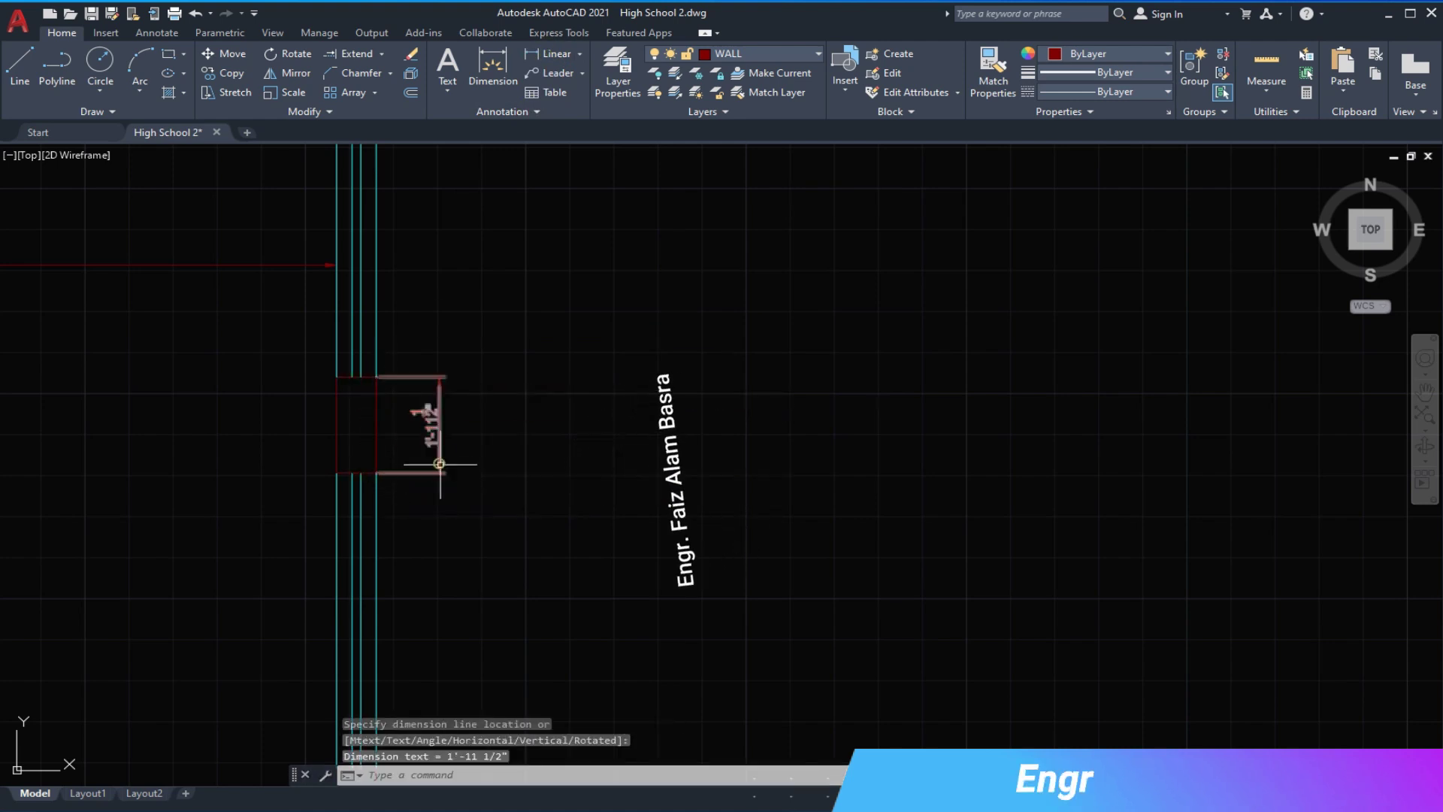
key(Escape)
scroll(376, 338, down, 3)
scroll(366, 526, up, 2)
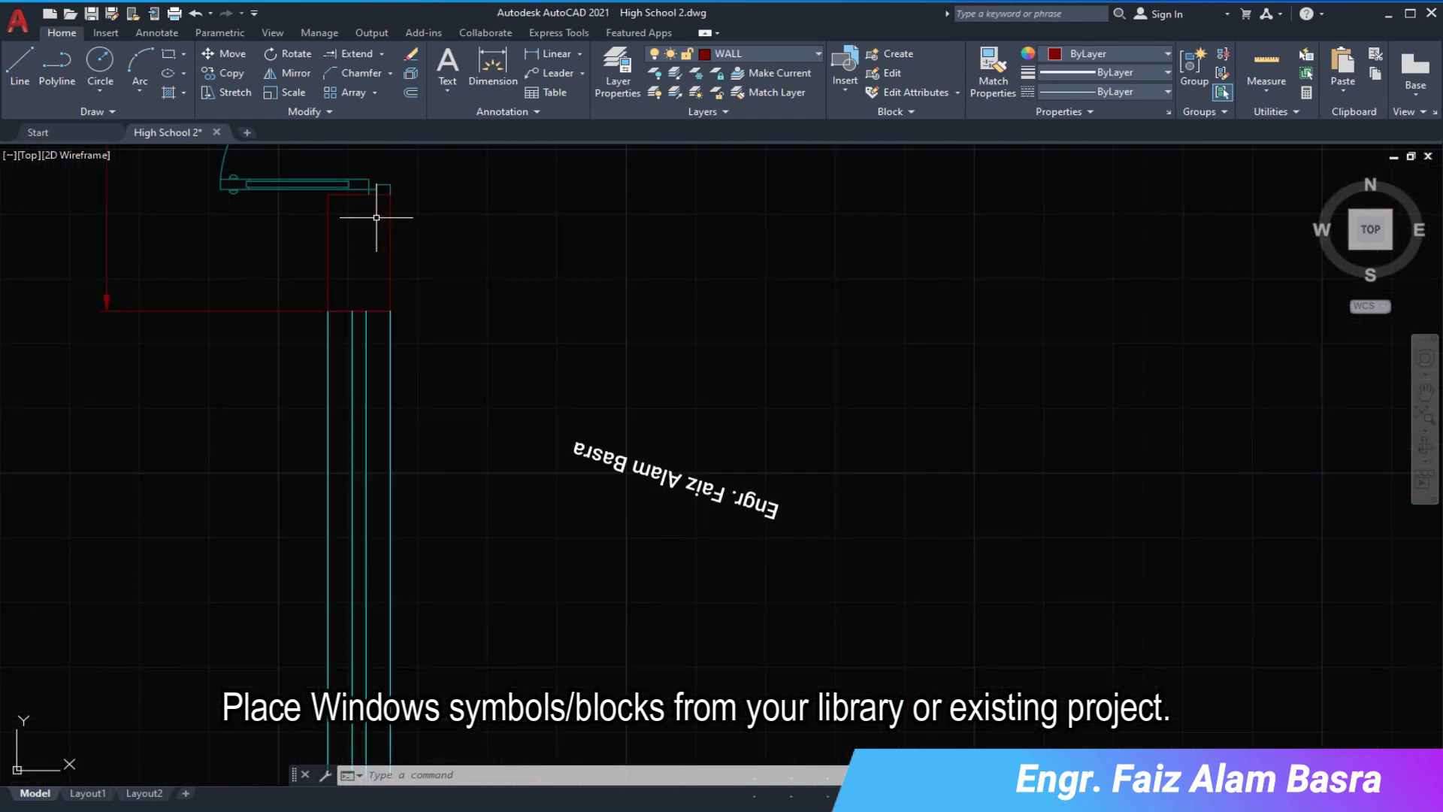
click(531, 53)
click(382, 190)
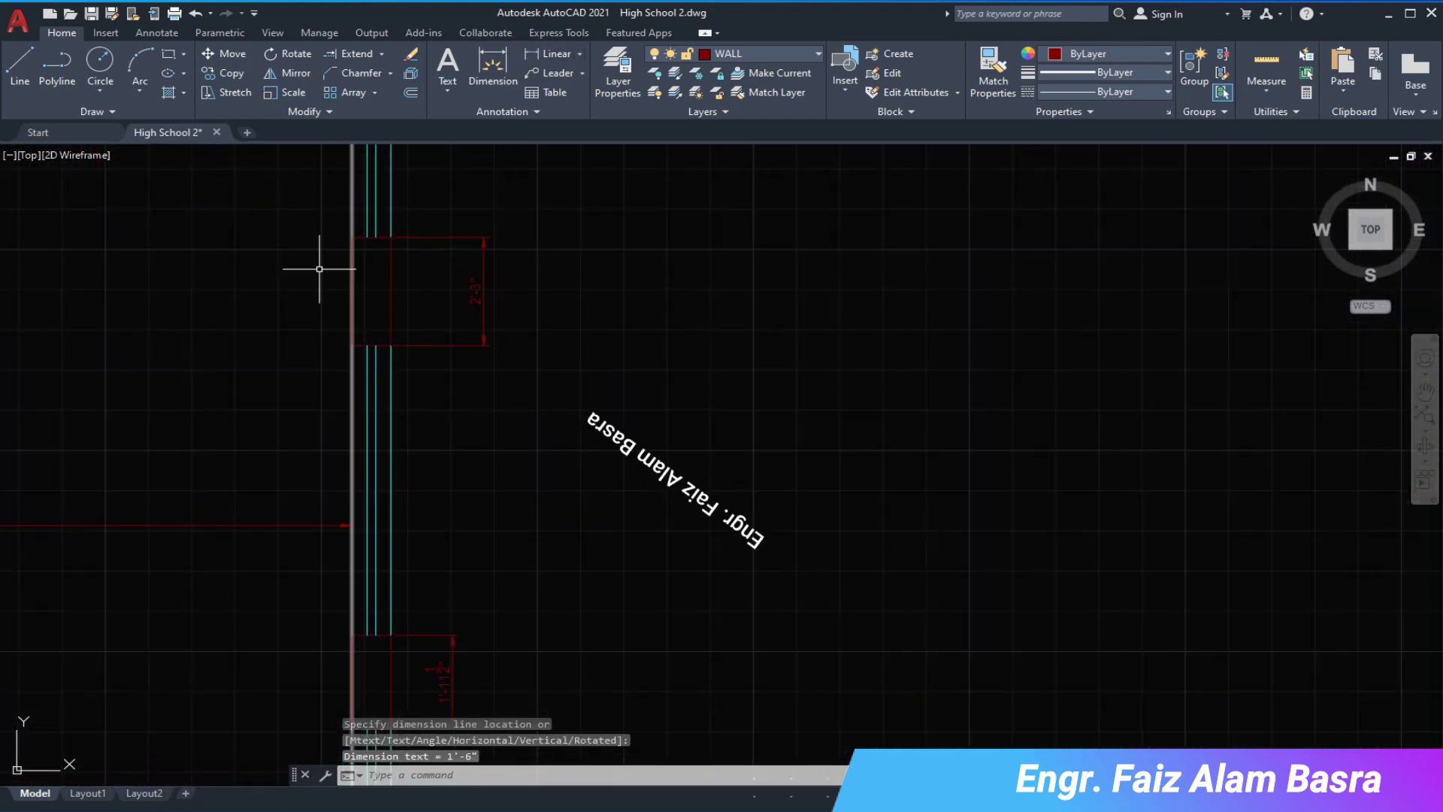
- Stretch another wall section by a distance of 9
click(238, 92)
click(552, 661)
click(345, 331)
key(Return)
click(591, 376)
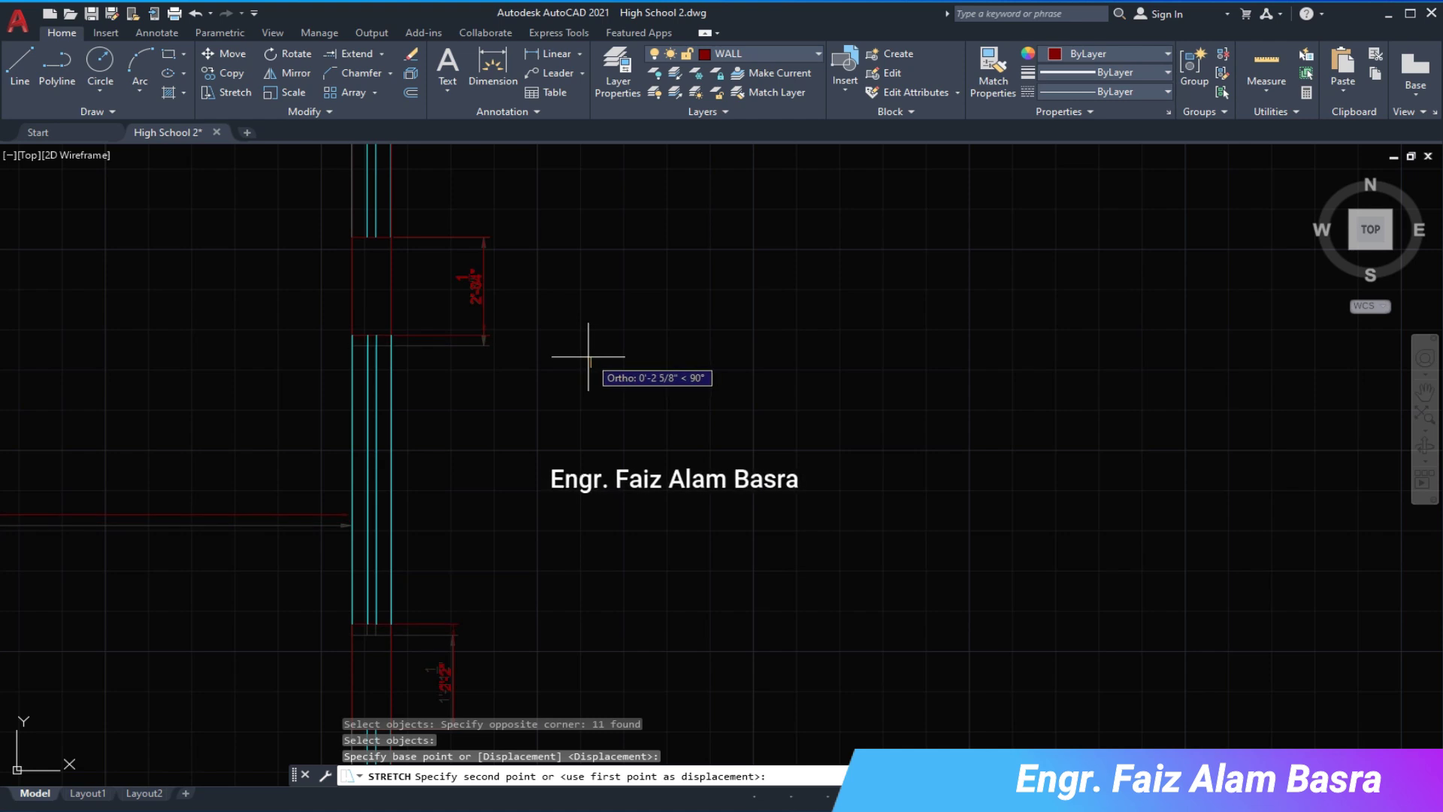
text(9)
key(Return)
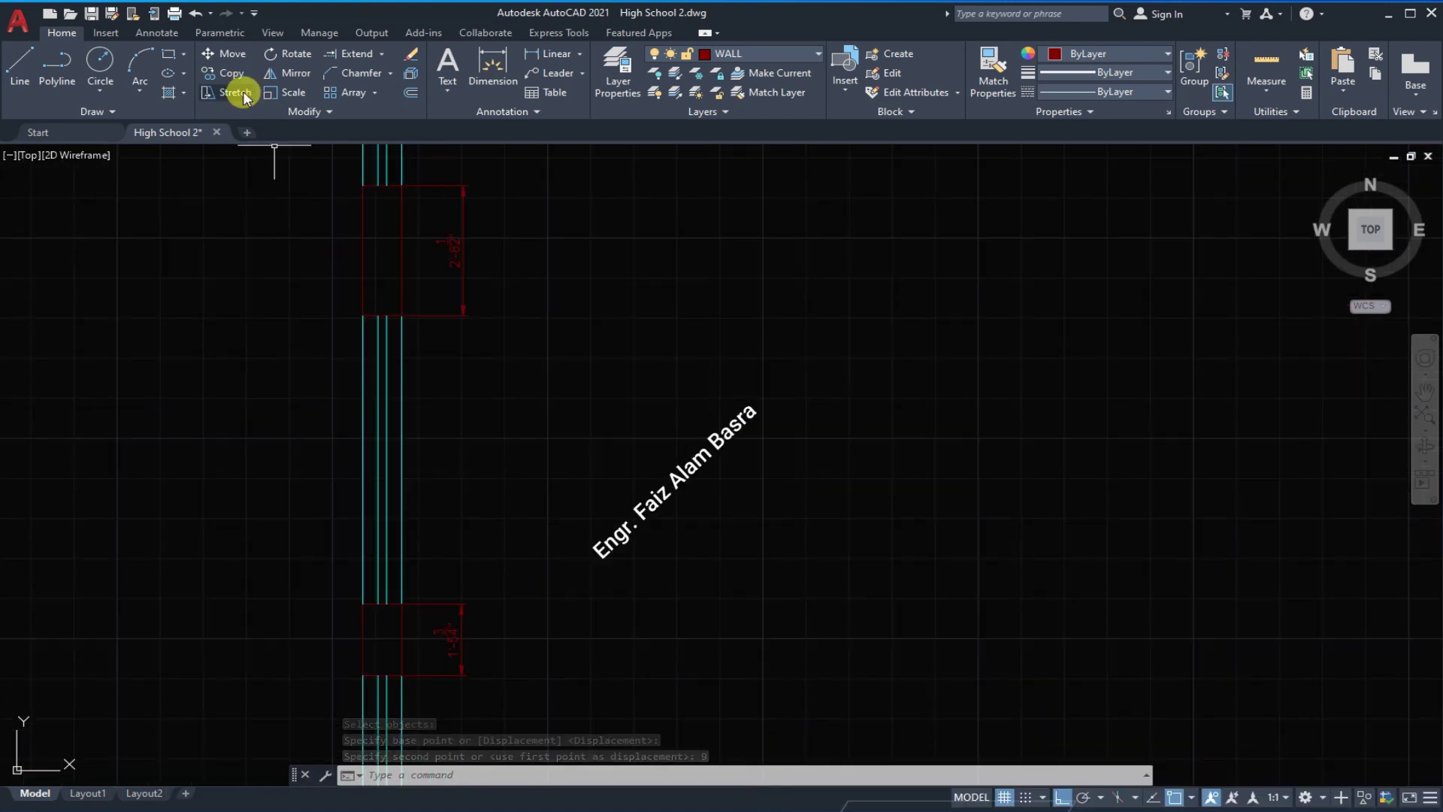
- Stretch the next pillar between the windows to its new length
click(250, 107)
click(541, 628)
click(323, 312)
key(Return)
click(509, 418)
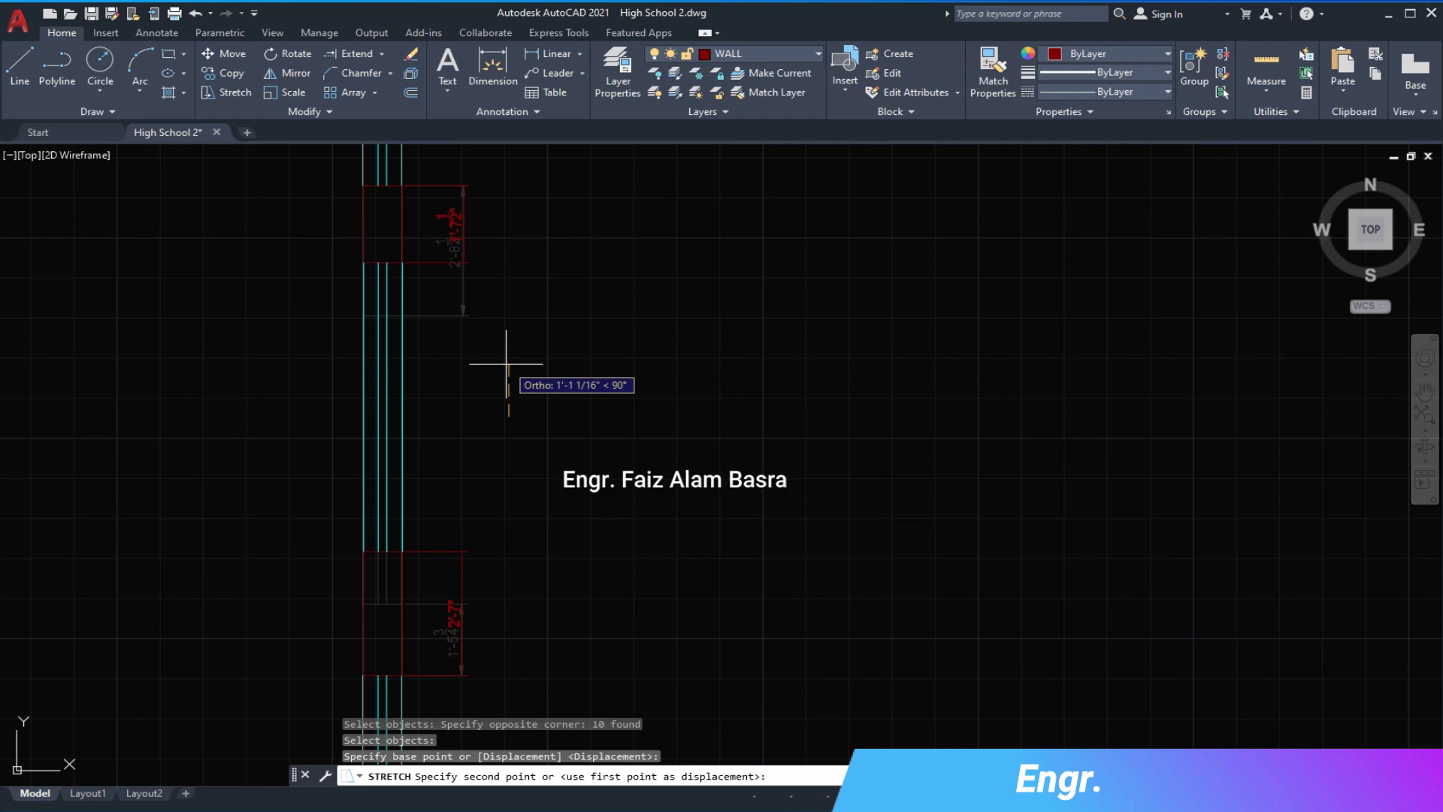
click(506, 358)
scroll(499, 353, down, 5)
scroll(499, 483, up, 3)
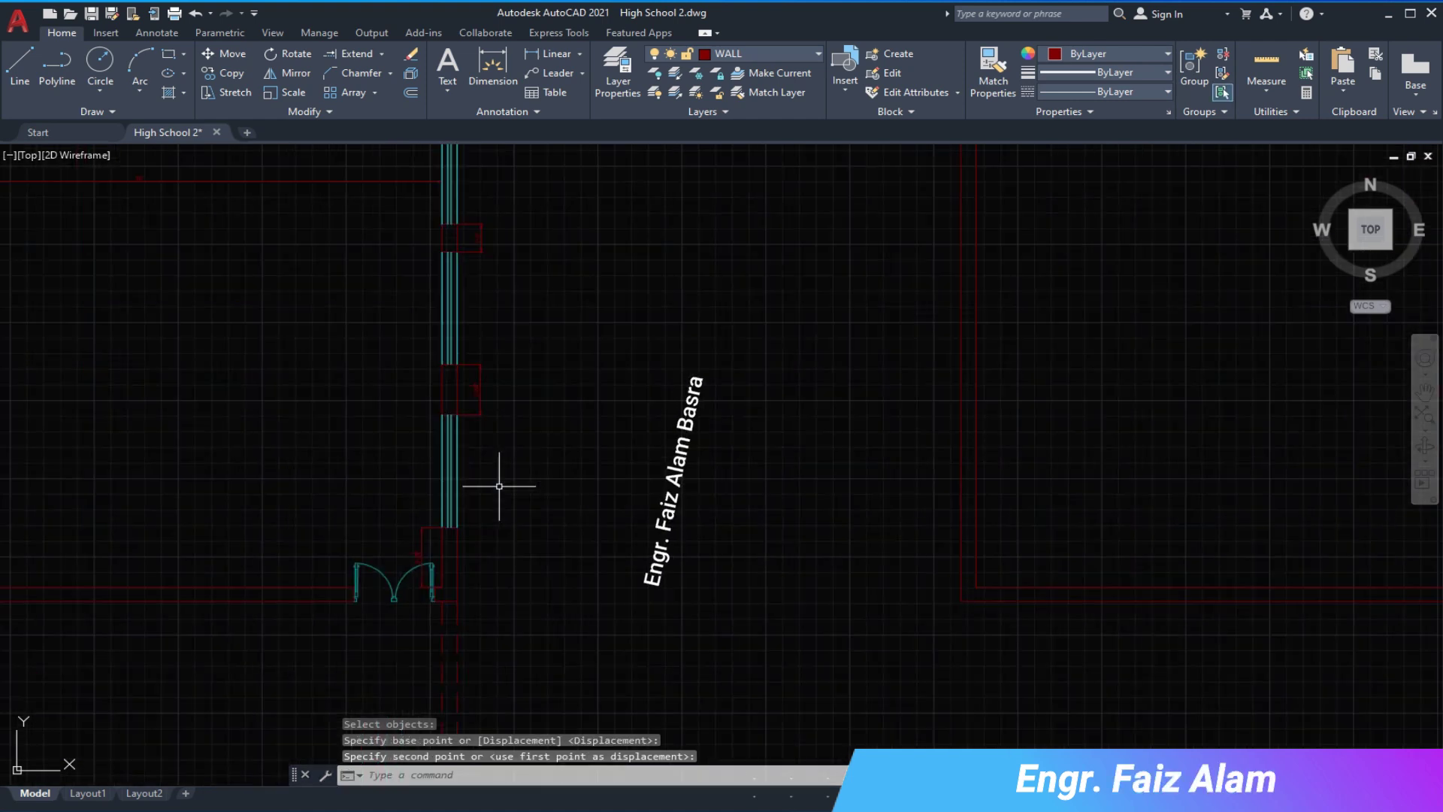
scroll(484, 447, up, 2)
- Stretch one more pillar to its new length
click(226, 91)
click(516, 633)
click(413, 419)
scroll(450, 417, up, 2)
key(Return)
click(524, 520)
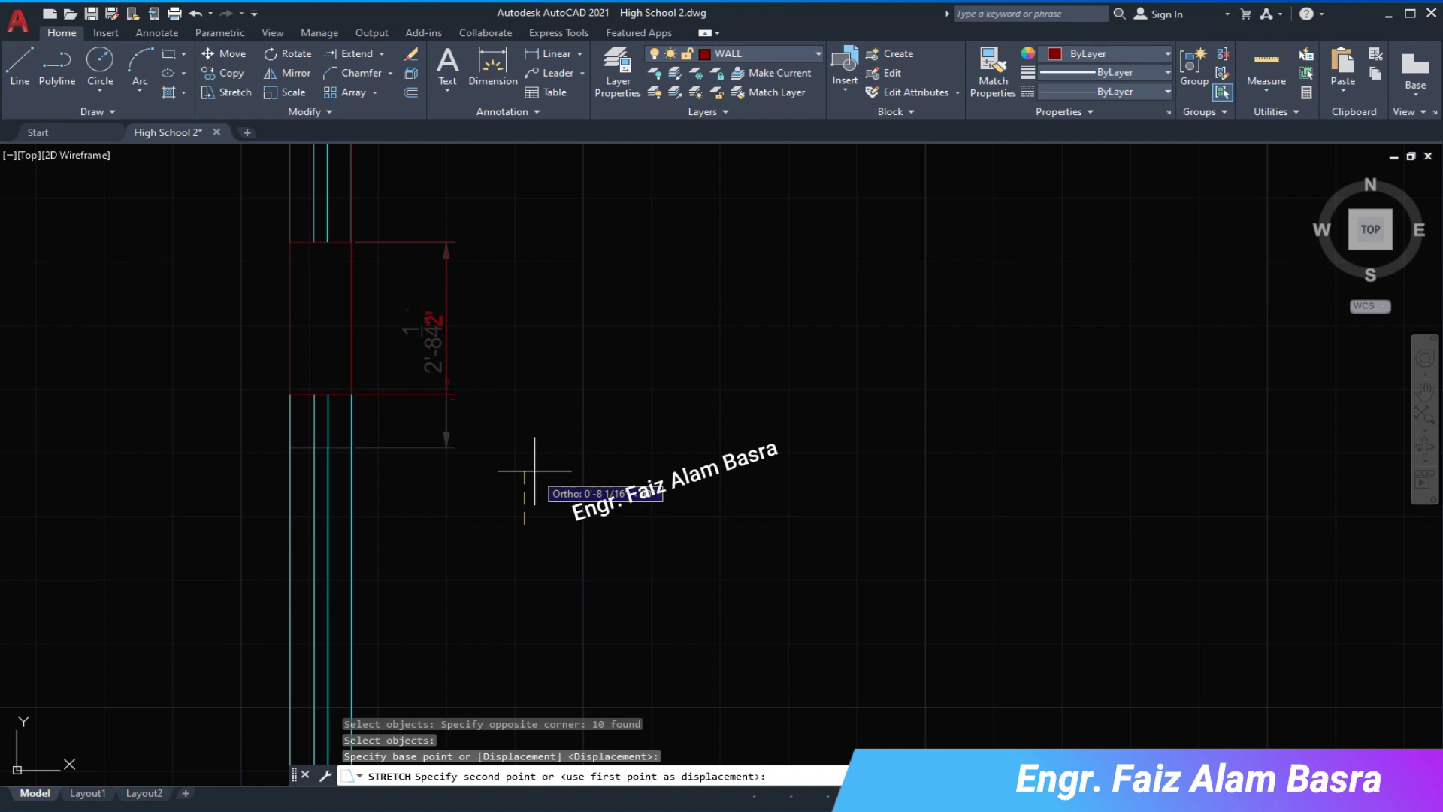
scroll(536, 424, down, 2)
scroll(536, 424, down, 2)
scroll(536, 424, up, 2)
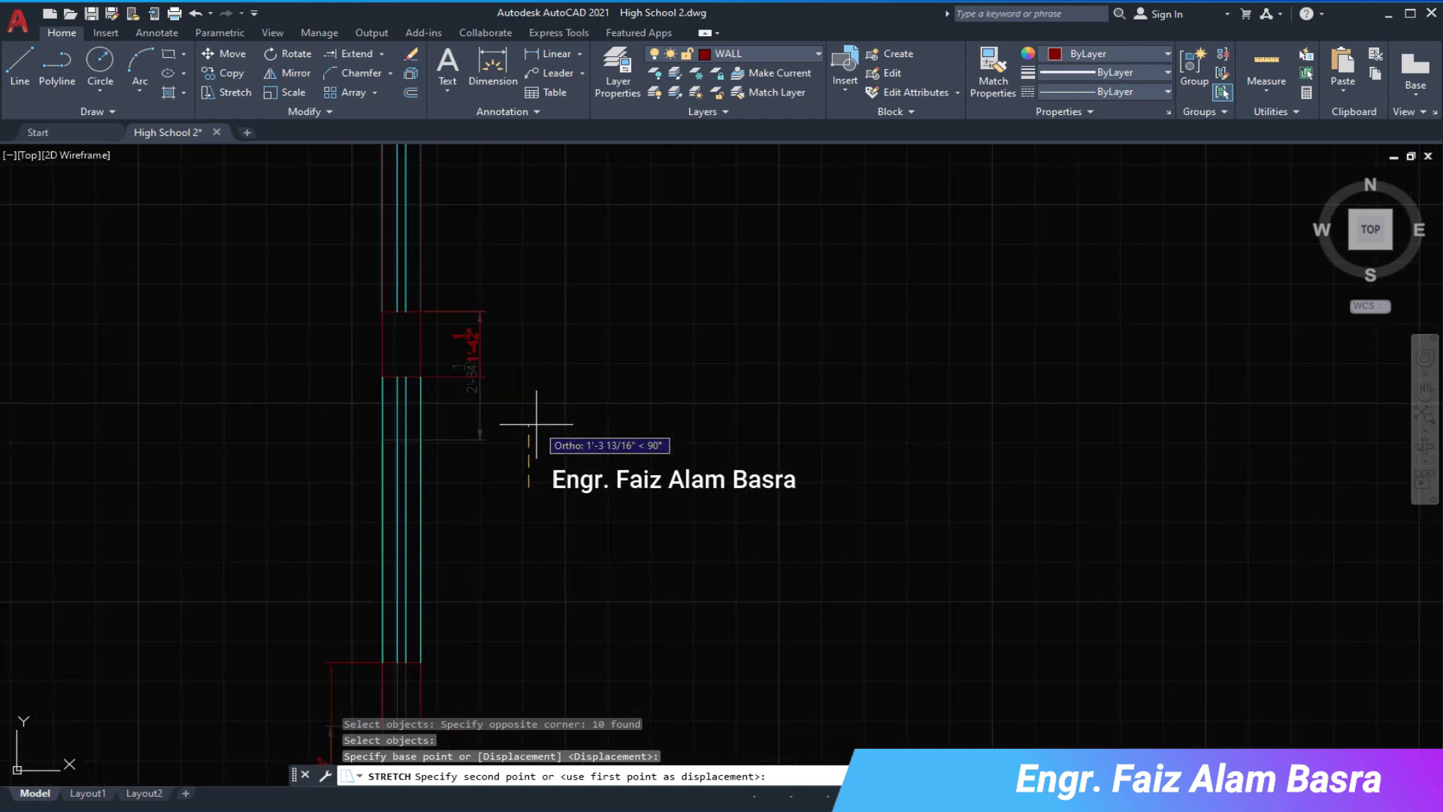
click(535, 430)
scroll(435, 589, down, 2)
scroll(435, 590, up, 2)
scroll(419, 590, down, 3)
scroll(417, 354, up, 3)
scroll(470, 390, down, 1)
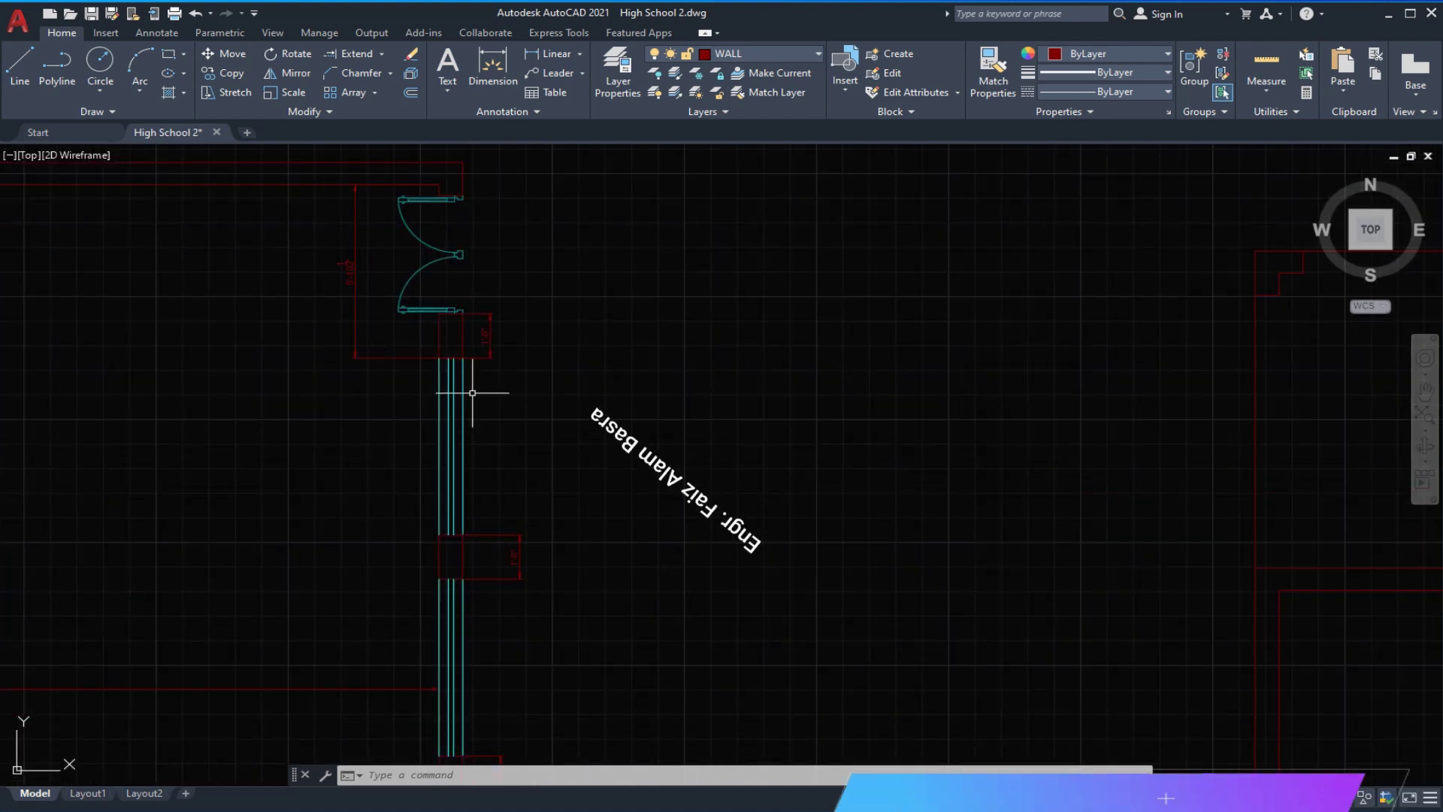
scroll(477, 599, down, 2)
scroll(506, 441, up, 3)
middle_drag(506, 441, 499, 505)
scroll(458, 541, down, 3)
scroll(409, 563, up, 3)
- Erase the extra doors along the corridor wall
scroll(399, 569, down, 3)
click(506, 506)
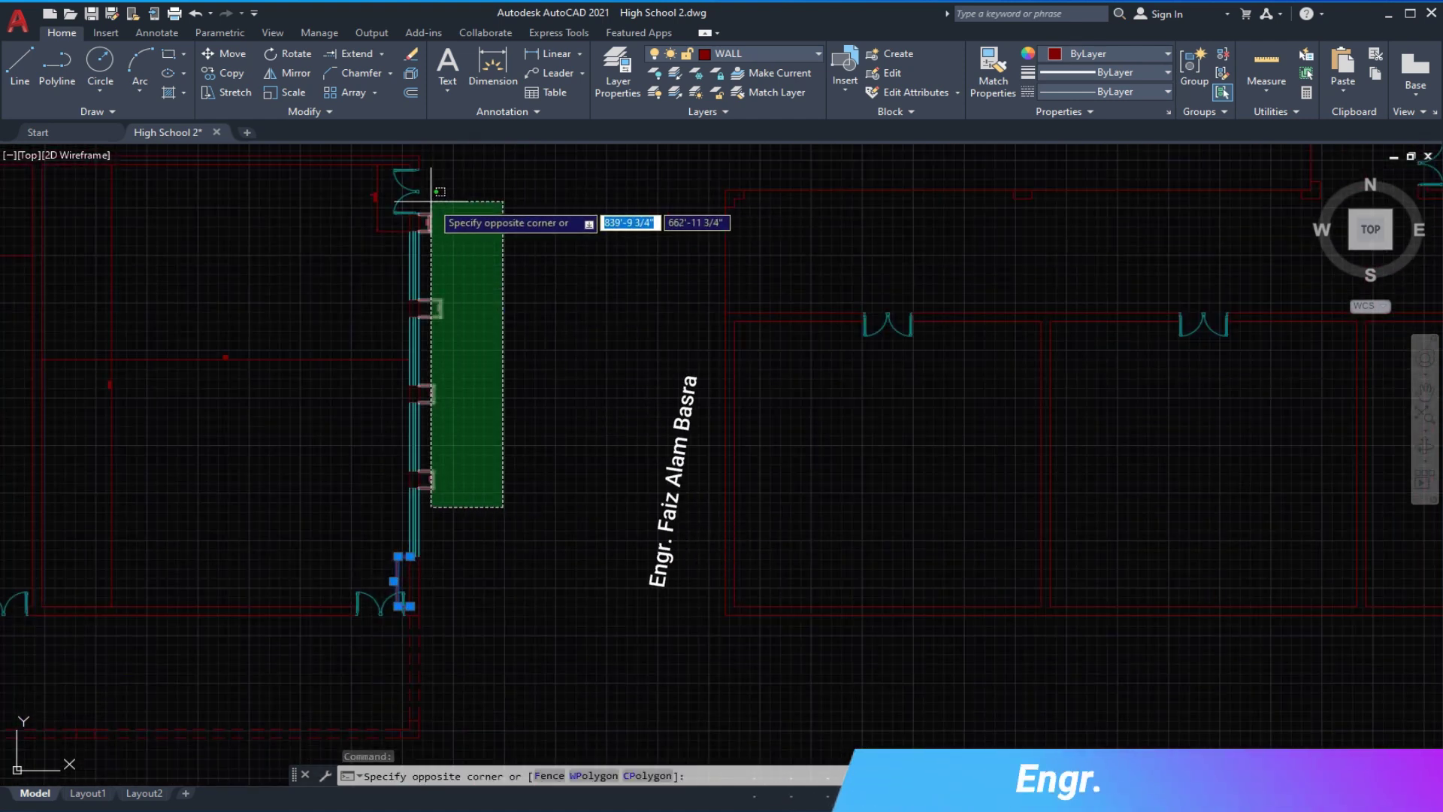
click(414, 188)
click(410, 53)
scroll(383, 193, up, 3)
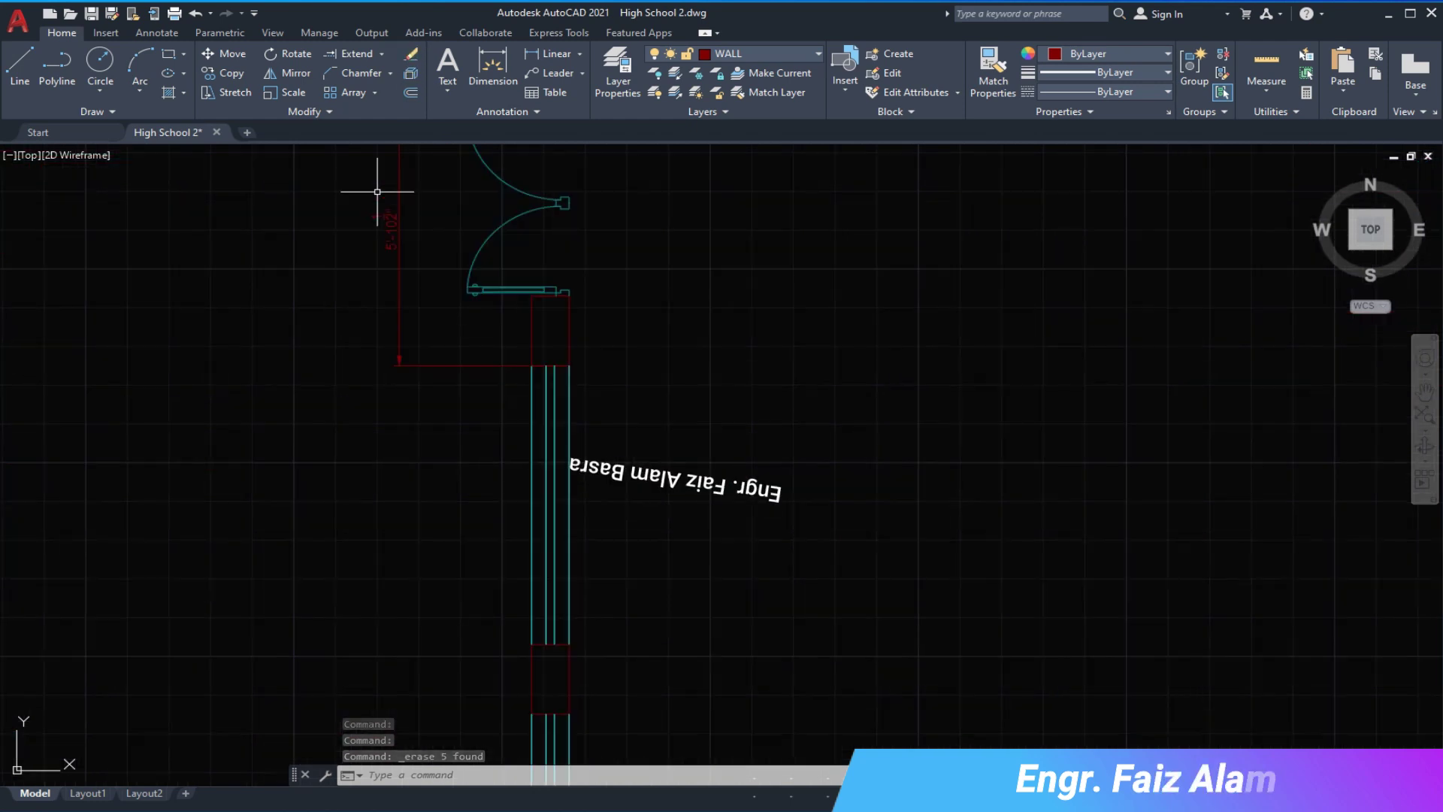
scroll(404, 236, down, 1)
scroll(428, 263, down, 2)
scroll(441, 280, down, 2)
scroll(473, 473, down, 2)
scroll(473, 473, up, 2)
- Copy the windows and doors along the corridor wall
click(225, 72)
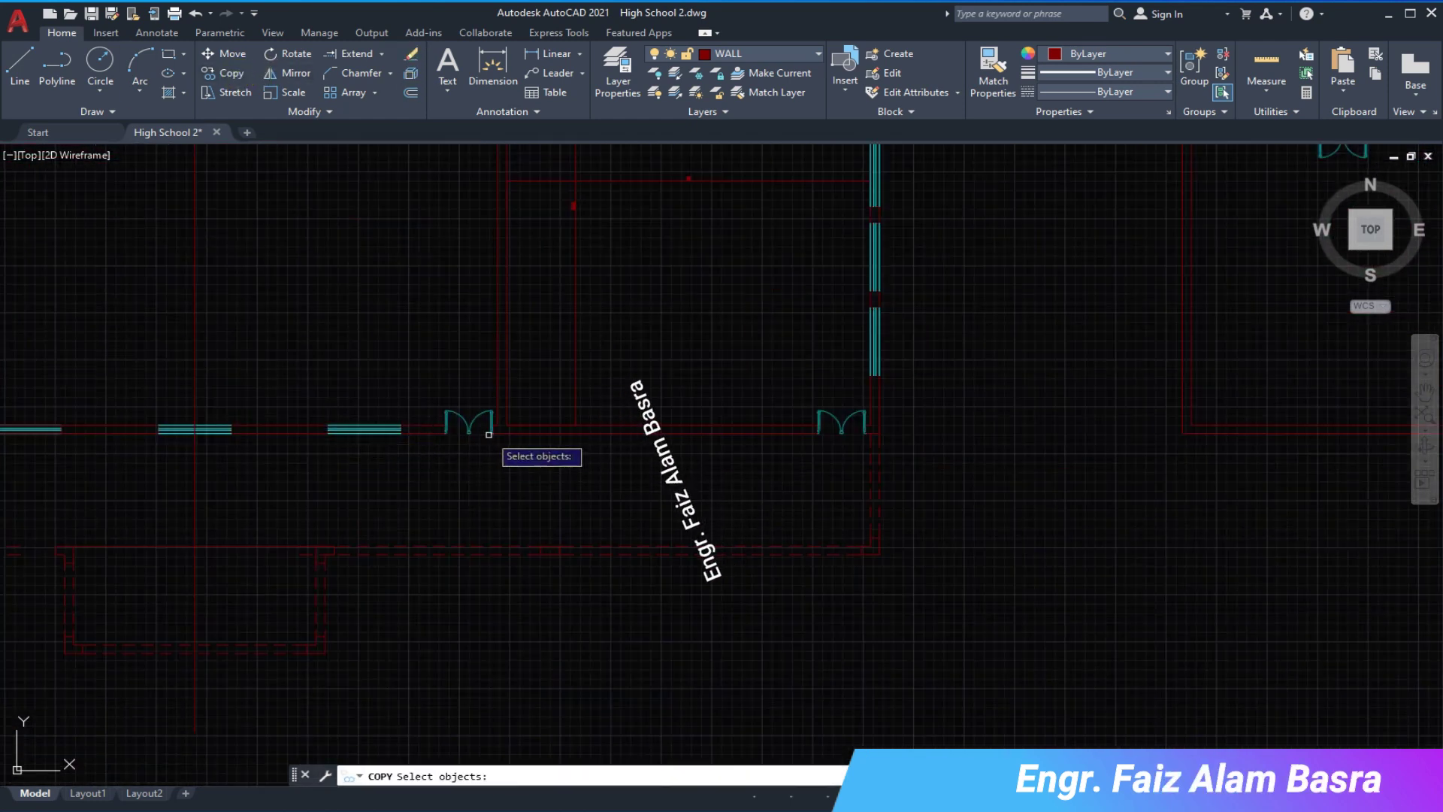
scroll(489, 435, up, 2)
scroll(258, 428, down, 2)
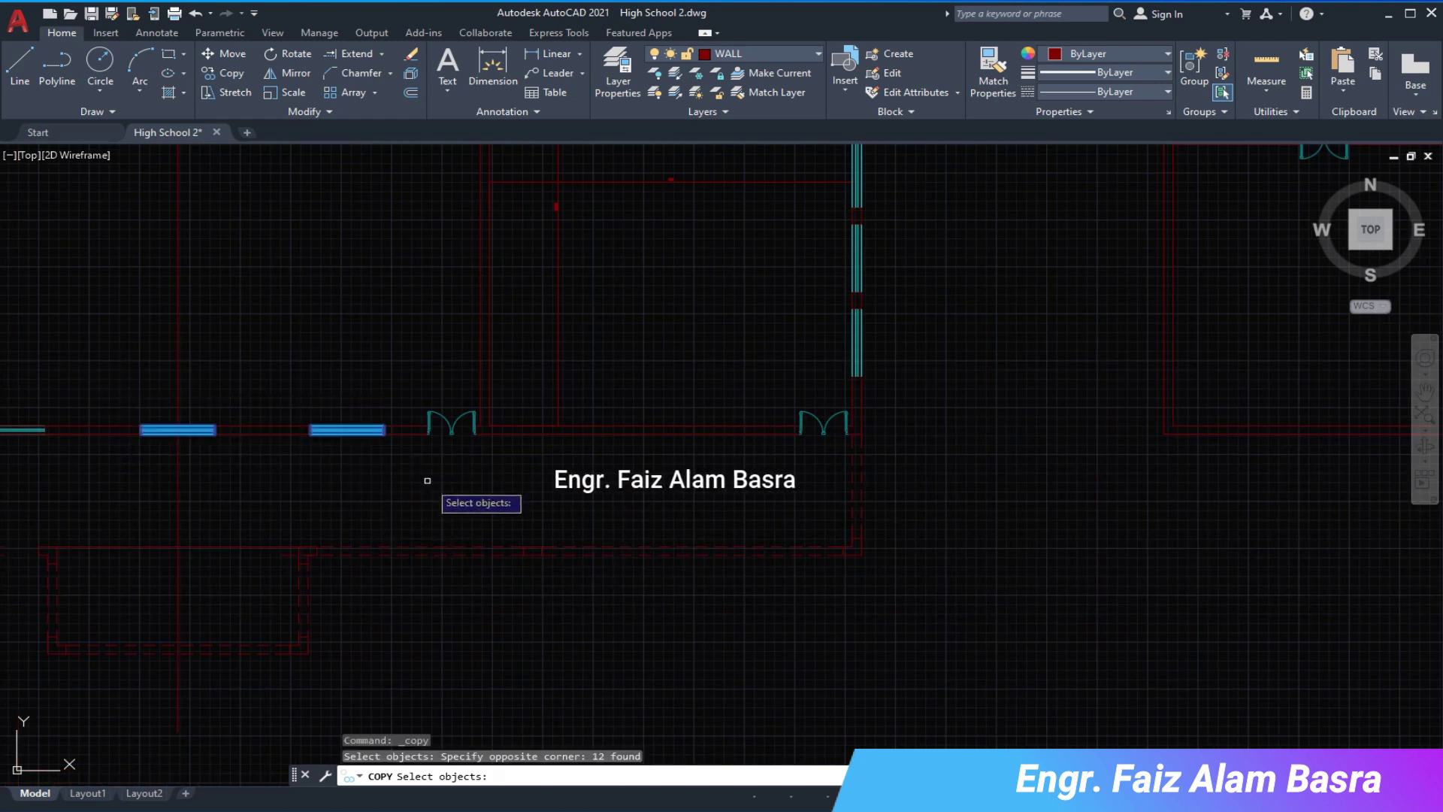
scroll(422, 446, up, 5)
click(430, 396)
scroll(430, 396, down, 4)
scroll(936, 451, up, 2)
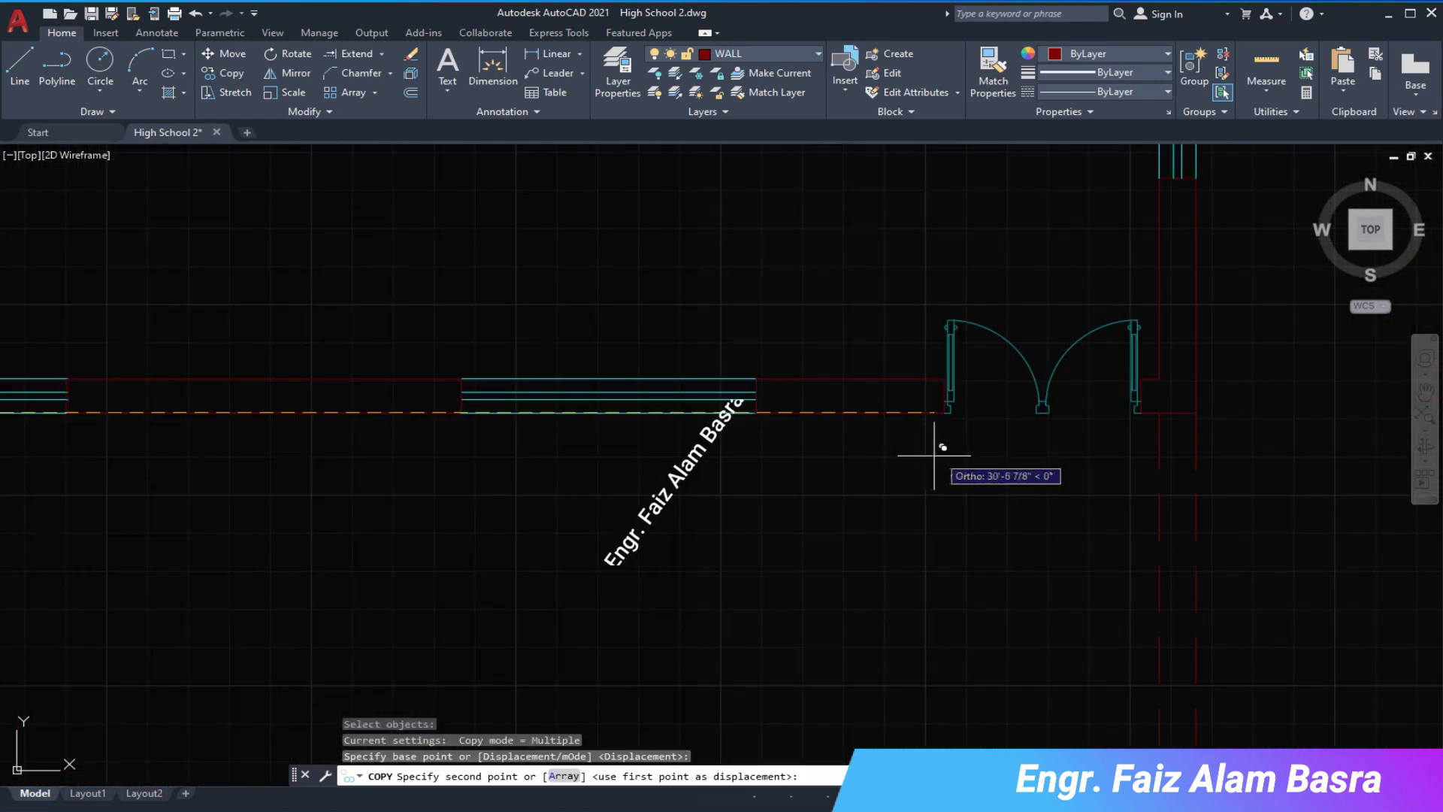
scroll(944, 412, up, 2)
scroll(932, 429, down, 2)
click(913, 444)
key(Return)
scroll(752, 466, down, 3)
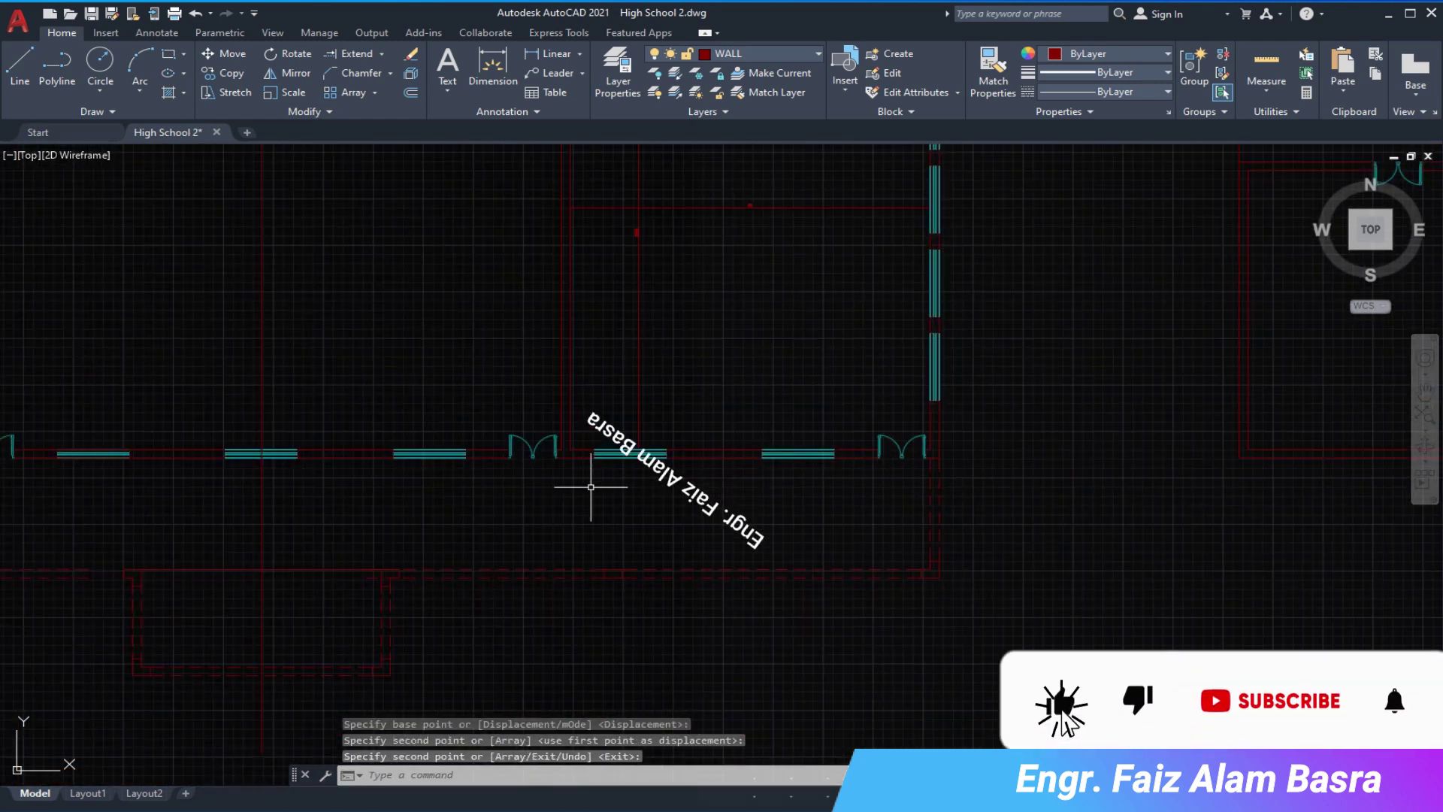
scroll(571, 486, up, 1)
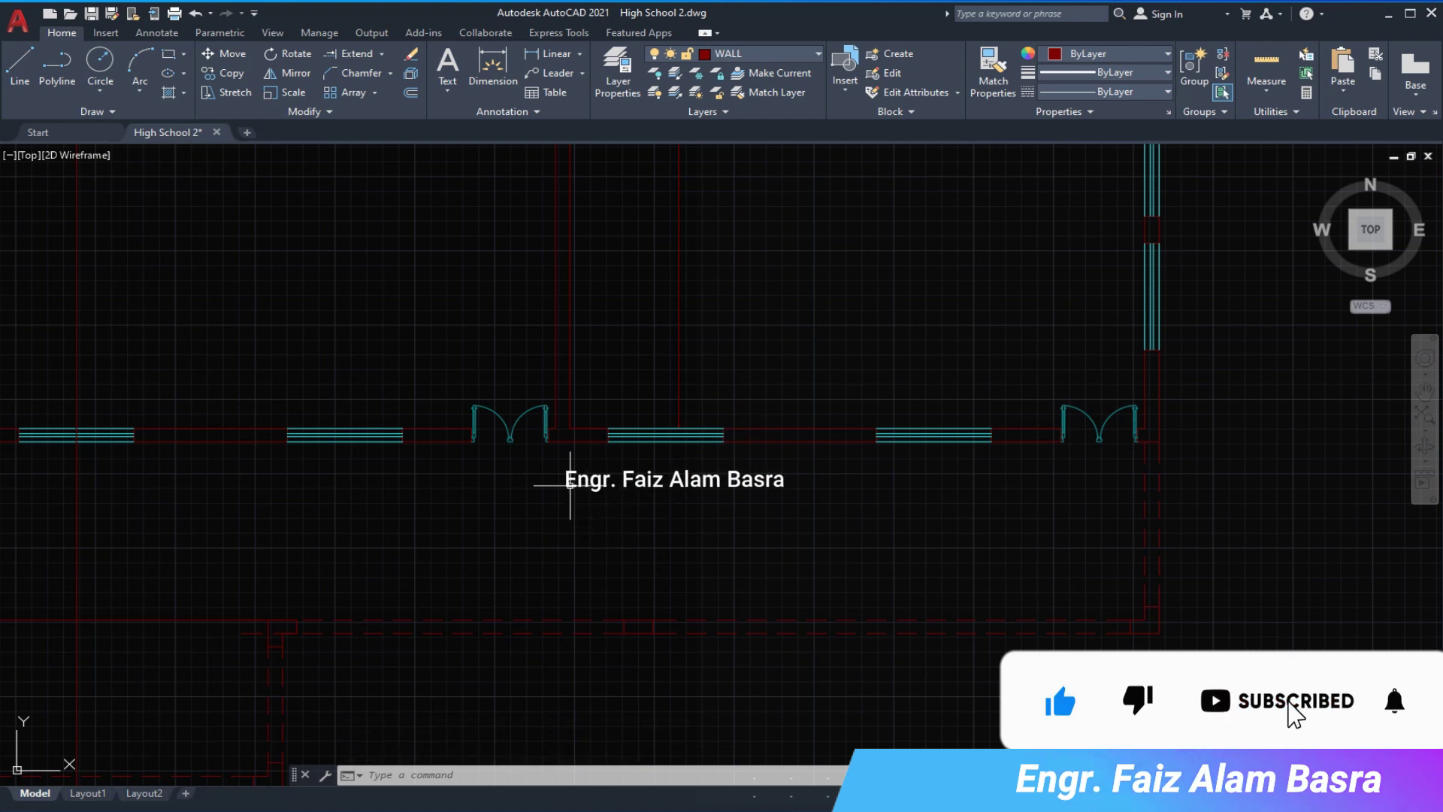
scroll(583, 483, up, 4)
- Dimension the corridor openings at 3'-7 1/2" and 3'-1 1/2"
click(552, 54)
click(100, 403)
click(281, 403)
click(282, 453)
click(556, 54)
click(473, 404)
click(625, 404)
click(606, 437)
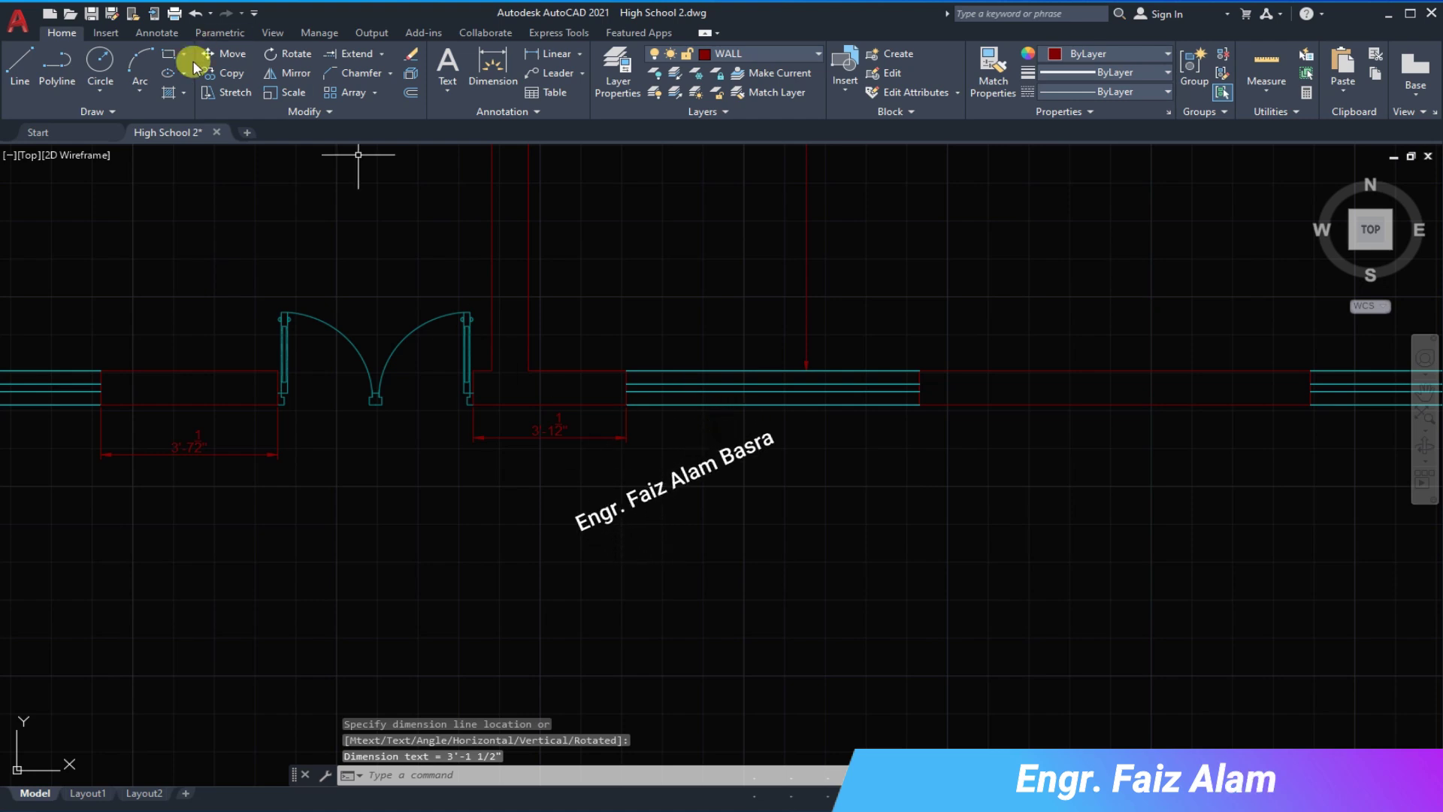
- Stretch the end of one corridor window to lengthen it
click(225, 92)
click(948, 429)
click(599, 341)
key(Return)
click(707, 433)
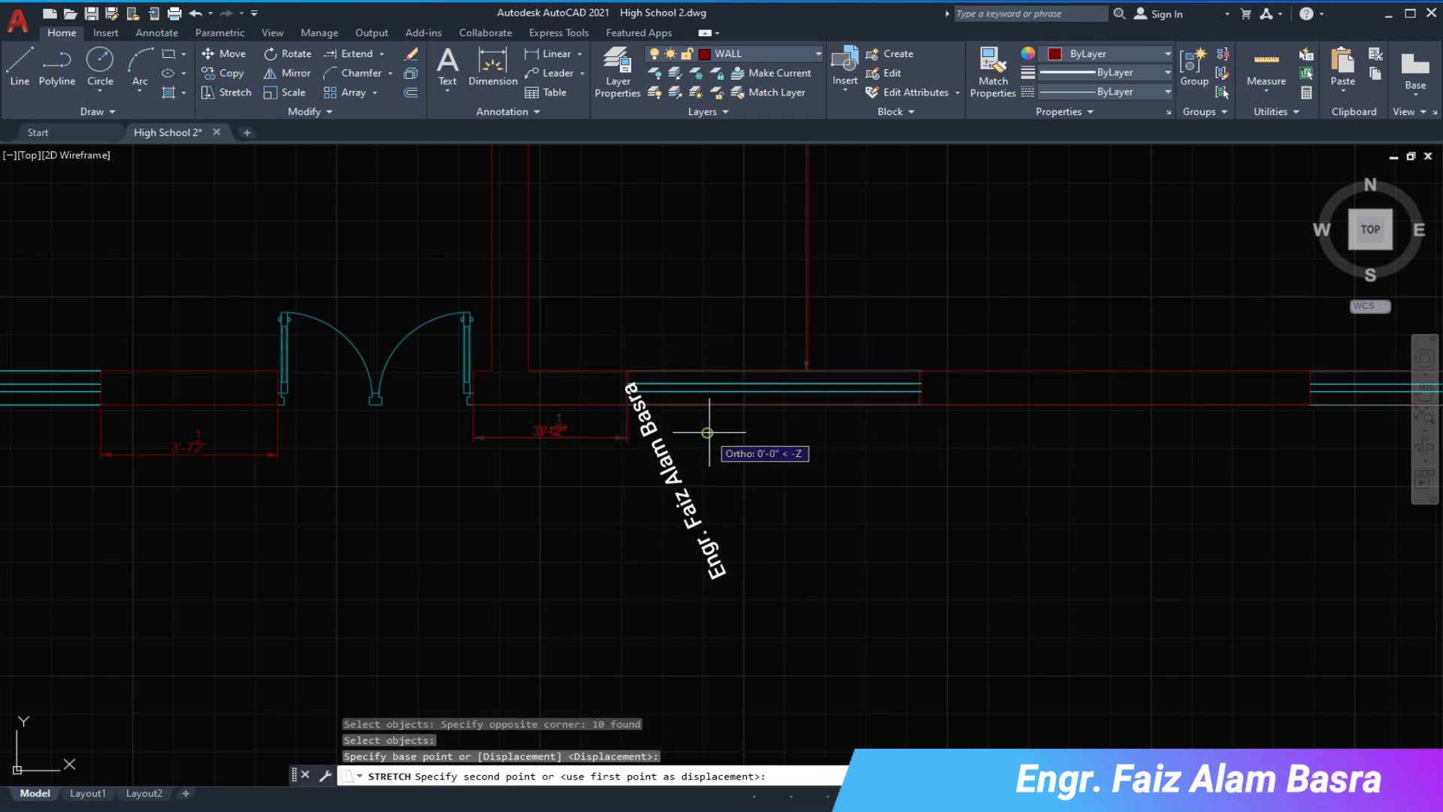
click(734, 433)
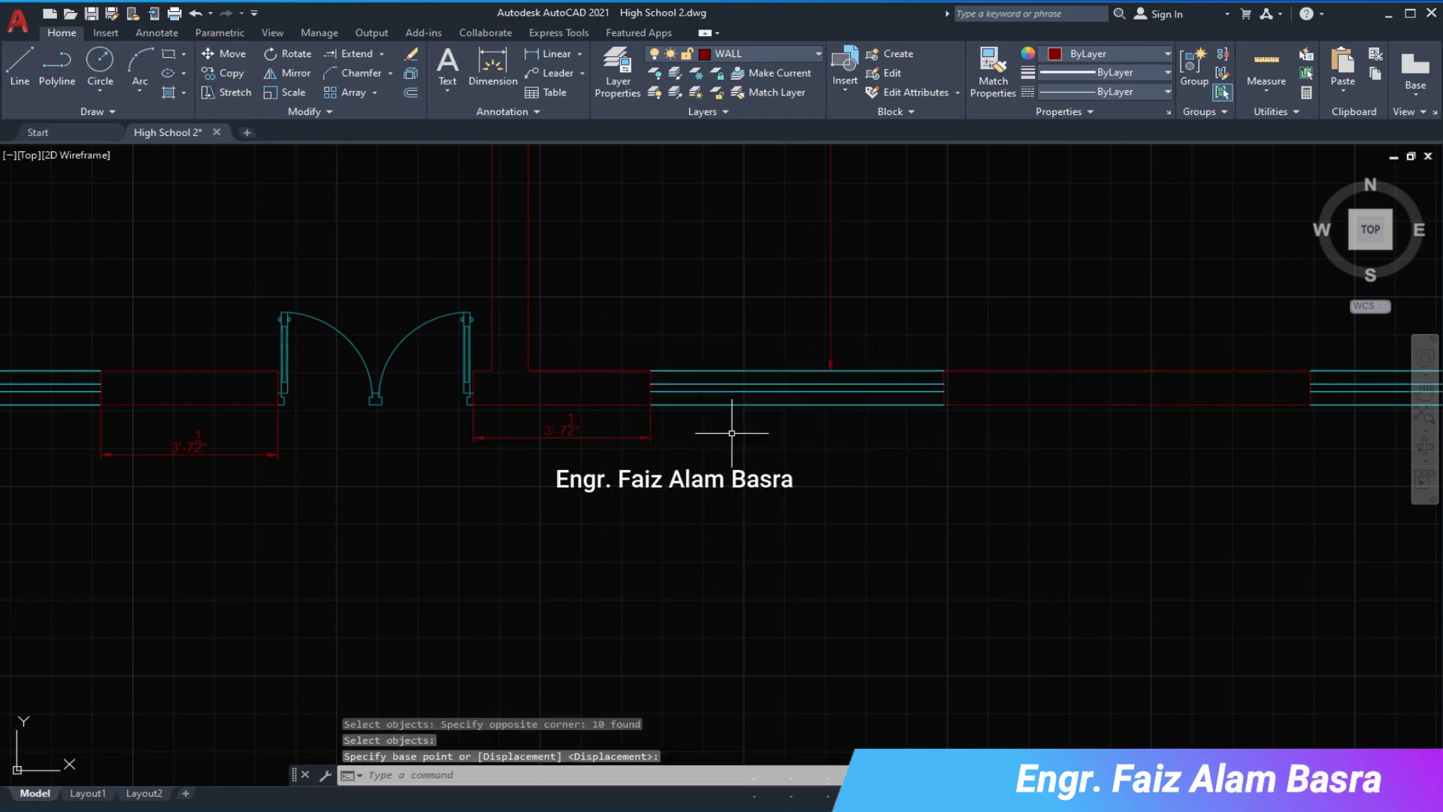
scroll(579, 386, down, 1)
scroll(579, 386, down, 1)
scroll(1039, 411, up, 1)
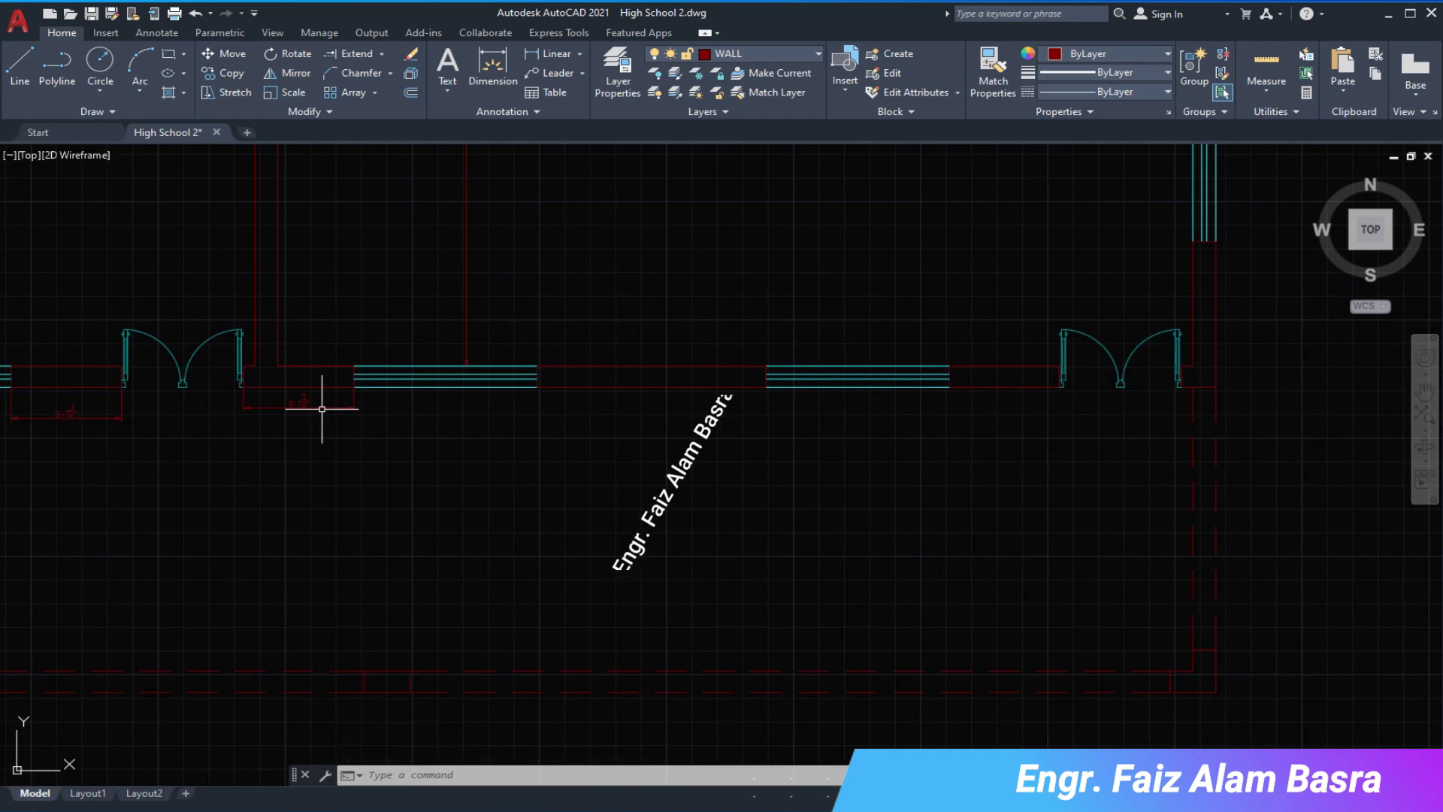
scroll(821, 409, down, 2)
scroll(516, 435, down, 1)
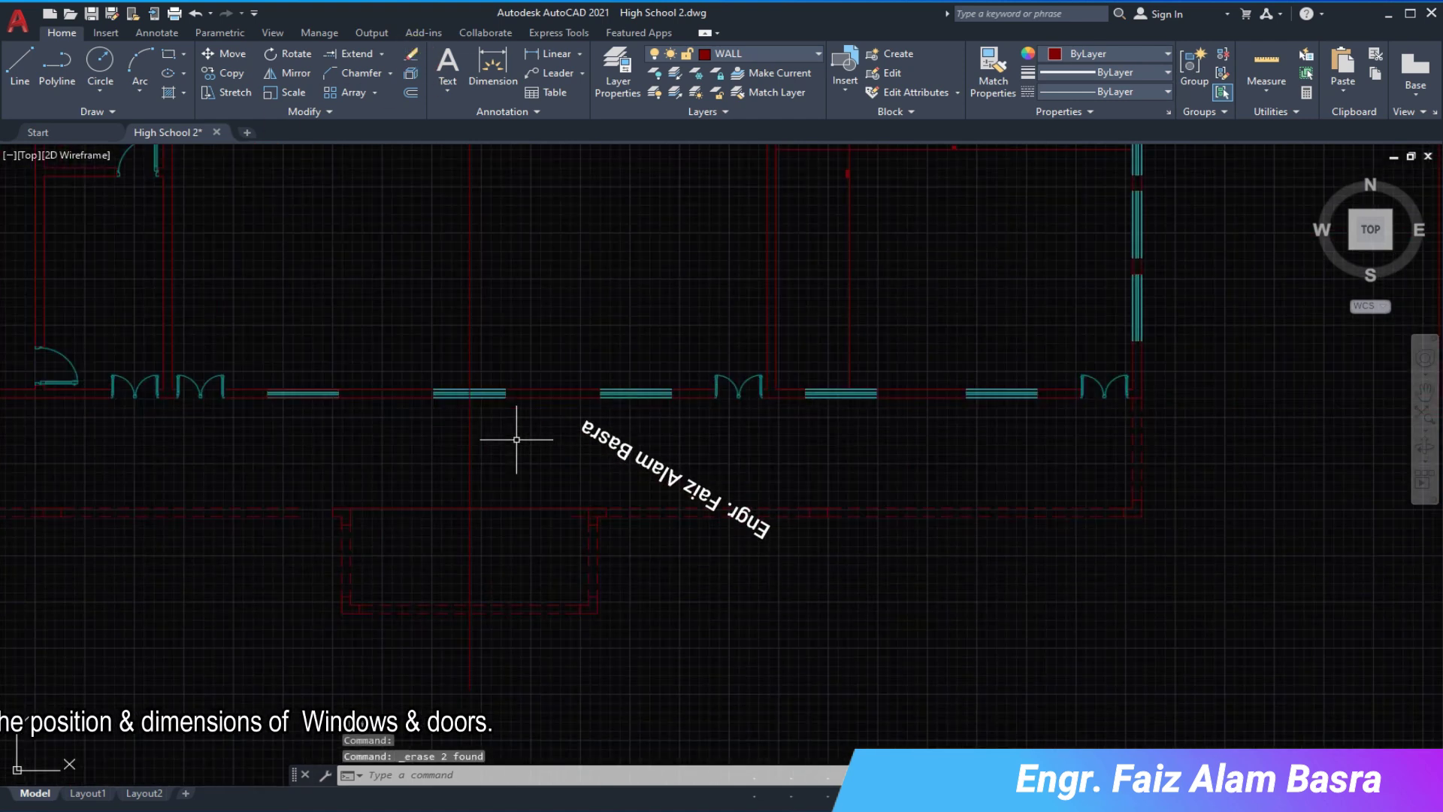
scroll(683, 443, up, 1)
scroll(548, 167, down, 1)
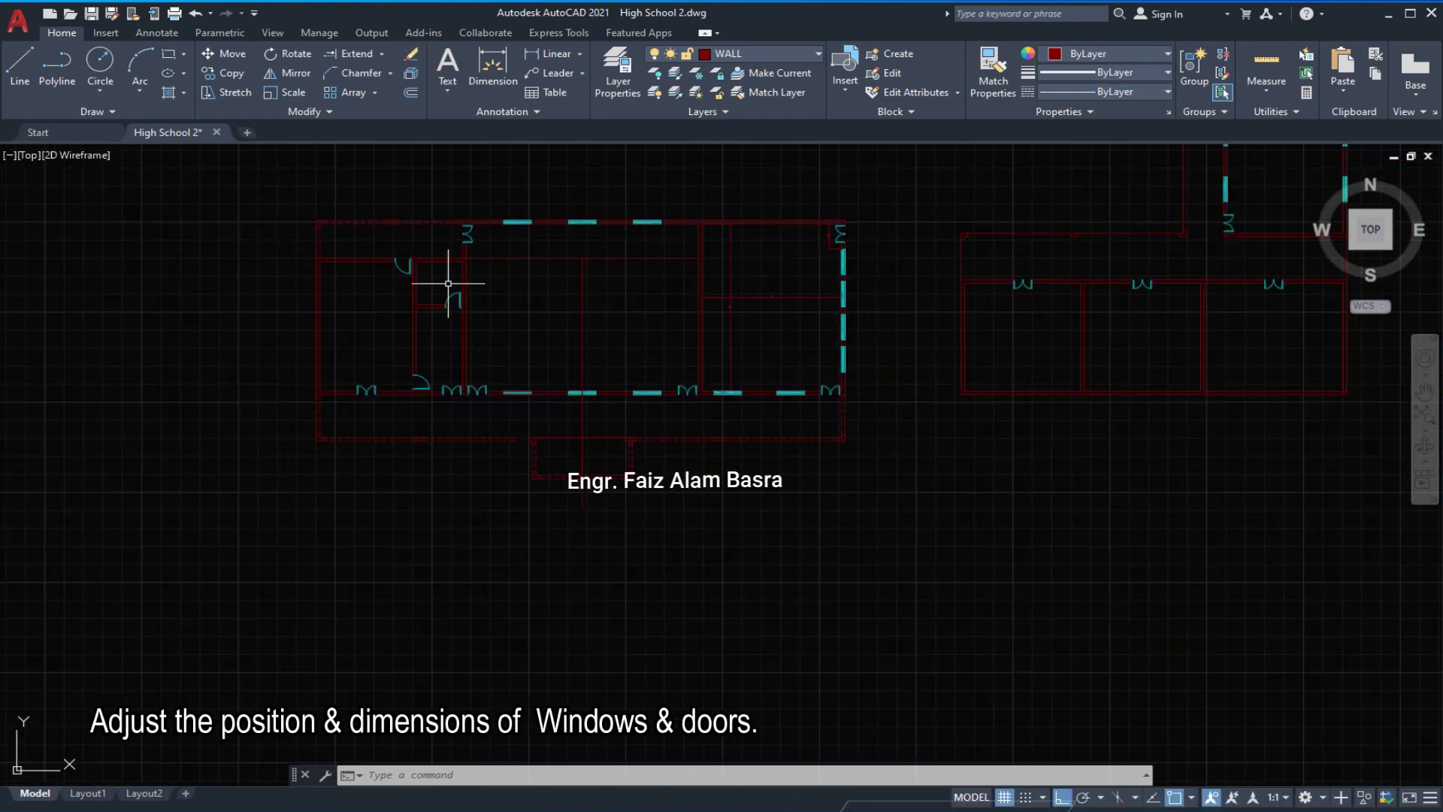
- Copy the top classroom windows down to the lower part of the plan
scroll(599, 348, up, 1)
click(239, 73)
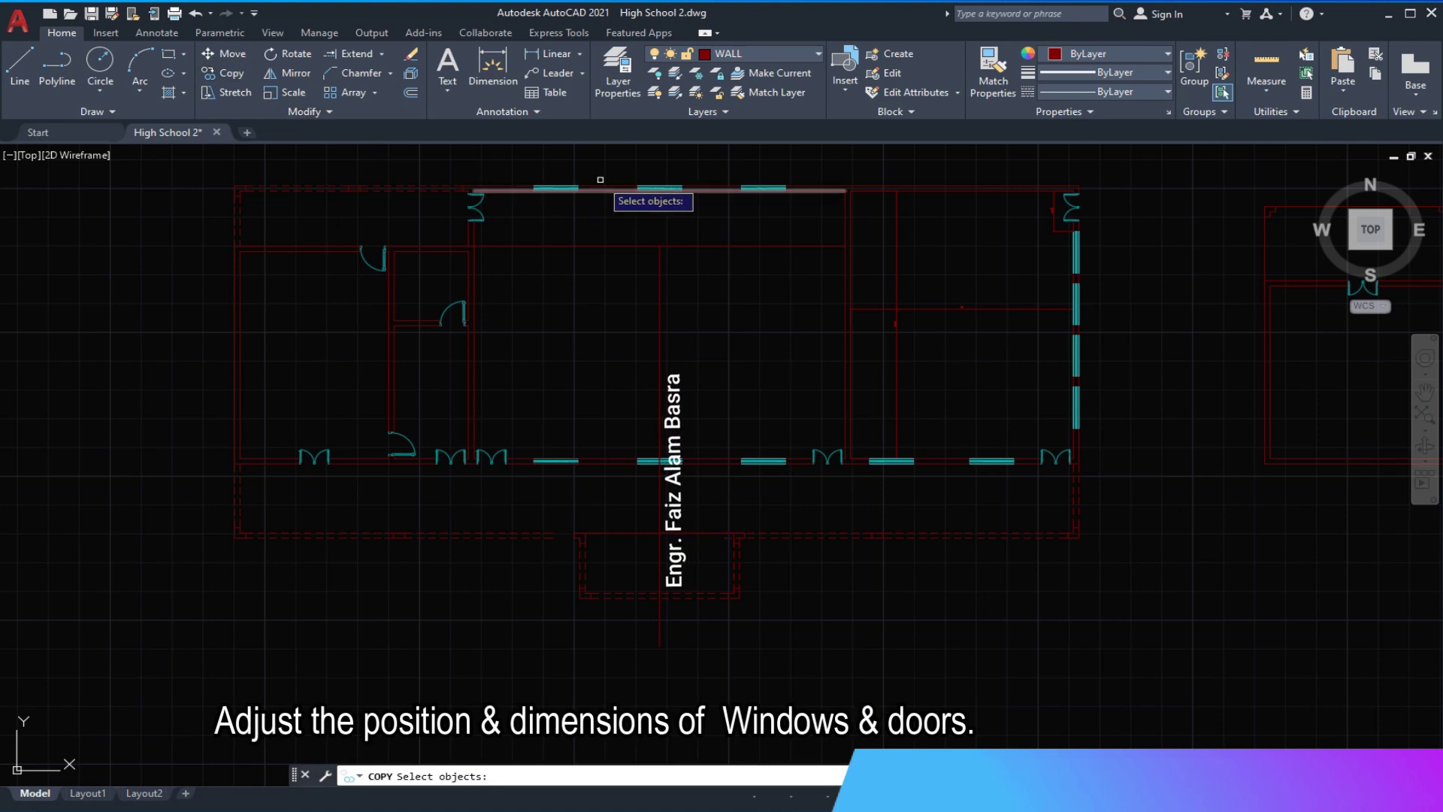
click(548, 171)
click(764, 212)
scroll(481, 188, up, 5)
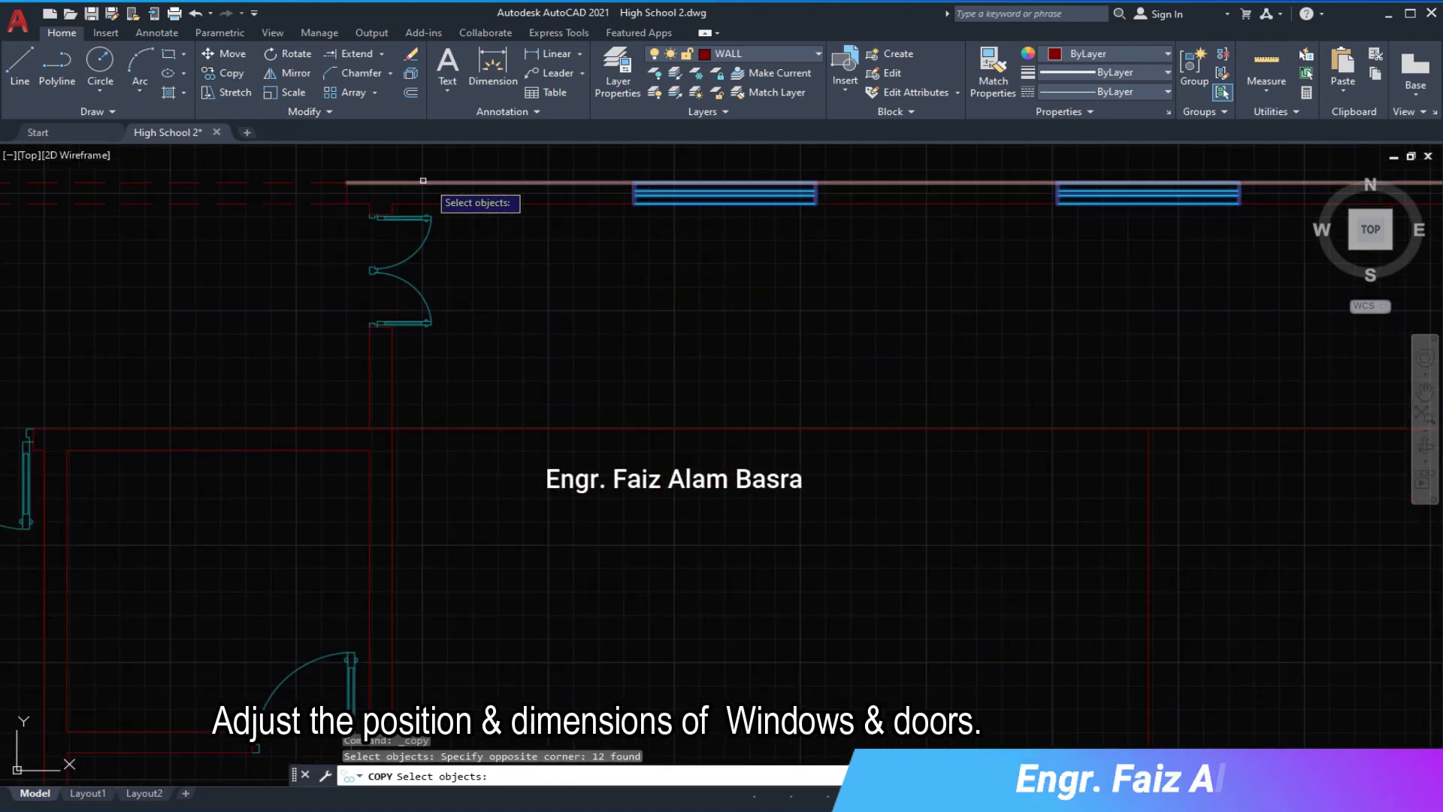
key(Return)
click(393, 200)
scroll(744, 259, down, 4)
scroll(195, 322, up, 3)
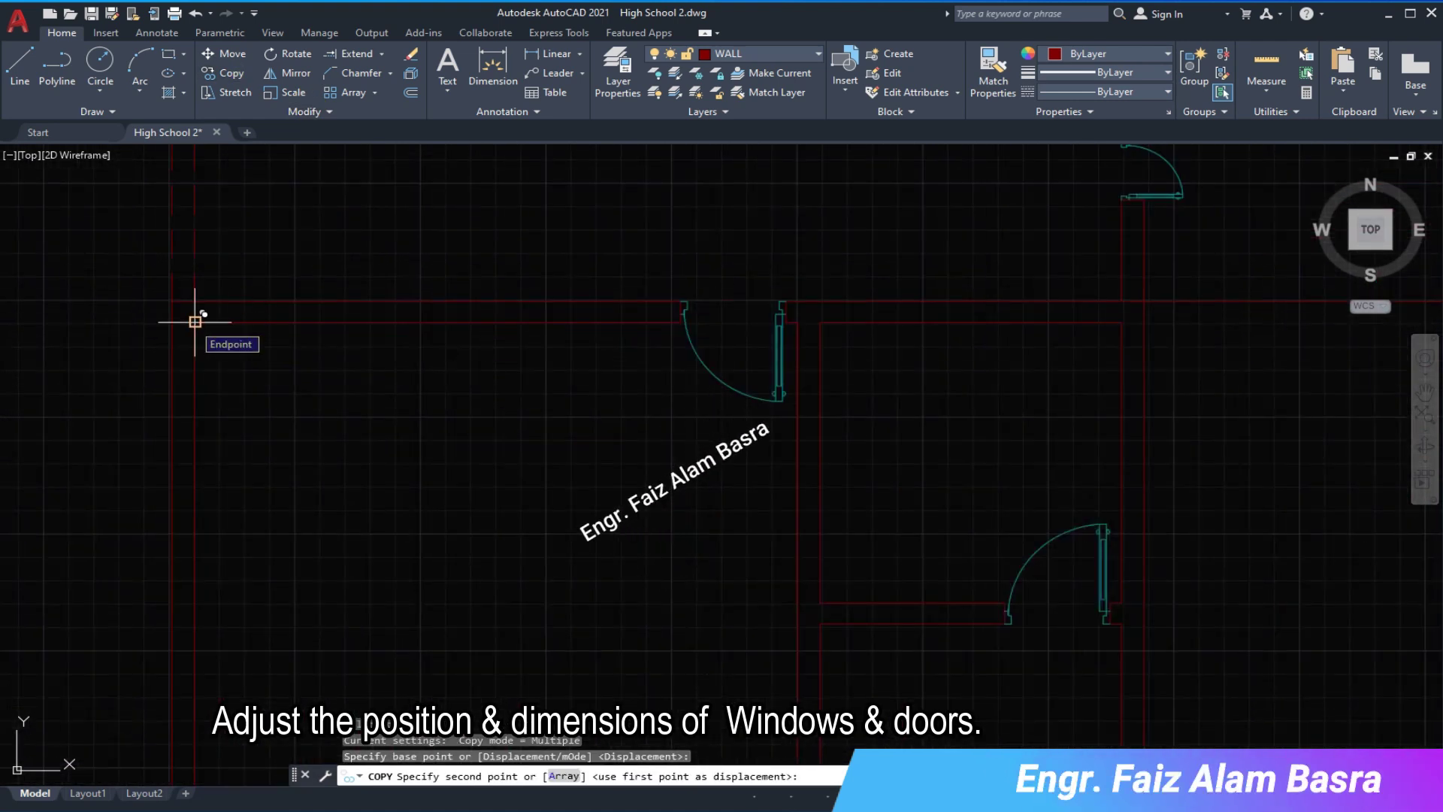
click(194, 322)
right_click(252, 361)
click(260, 369)
scroll(526, 256, down, 2)
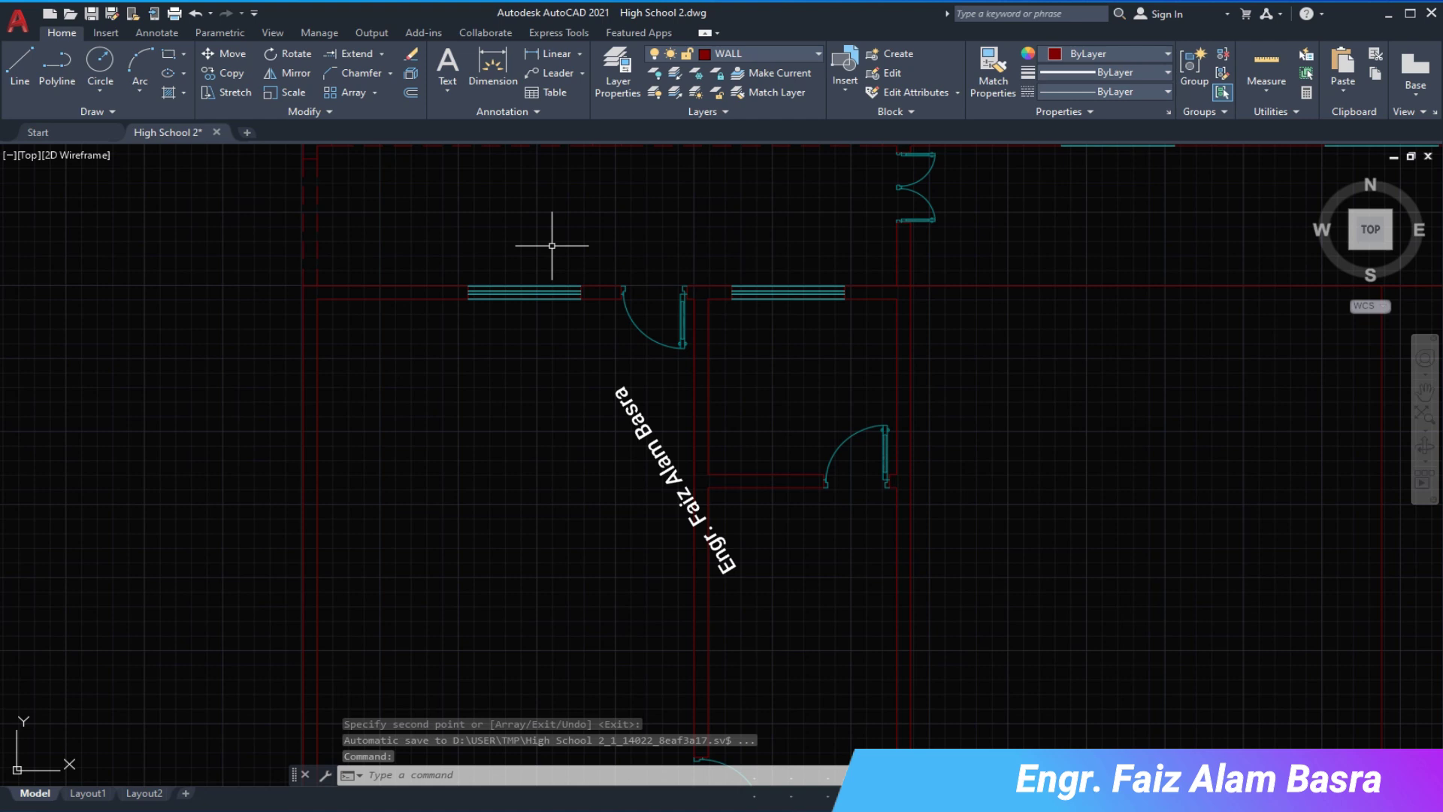
scroll(828, 289, up, 2)
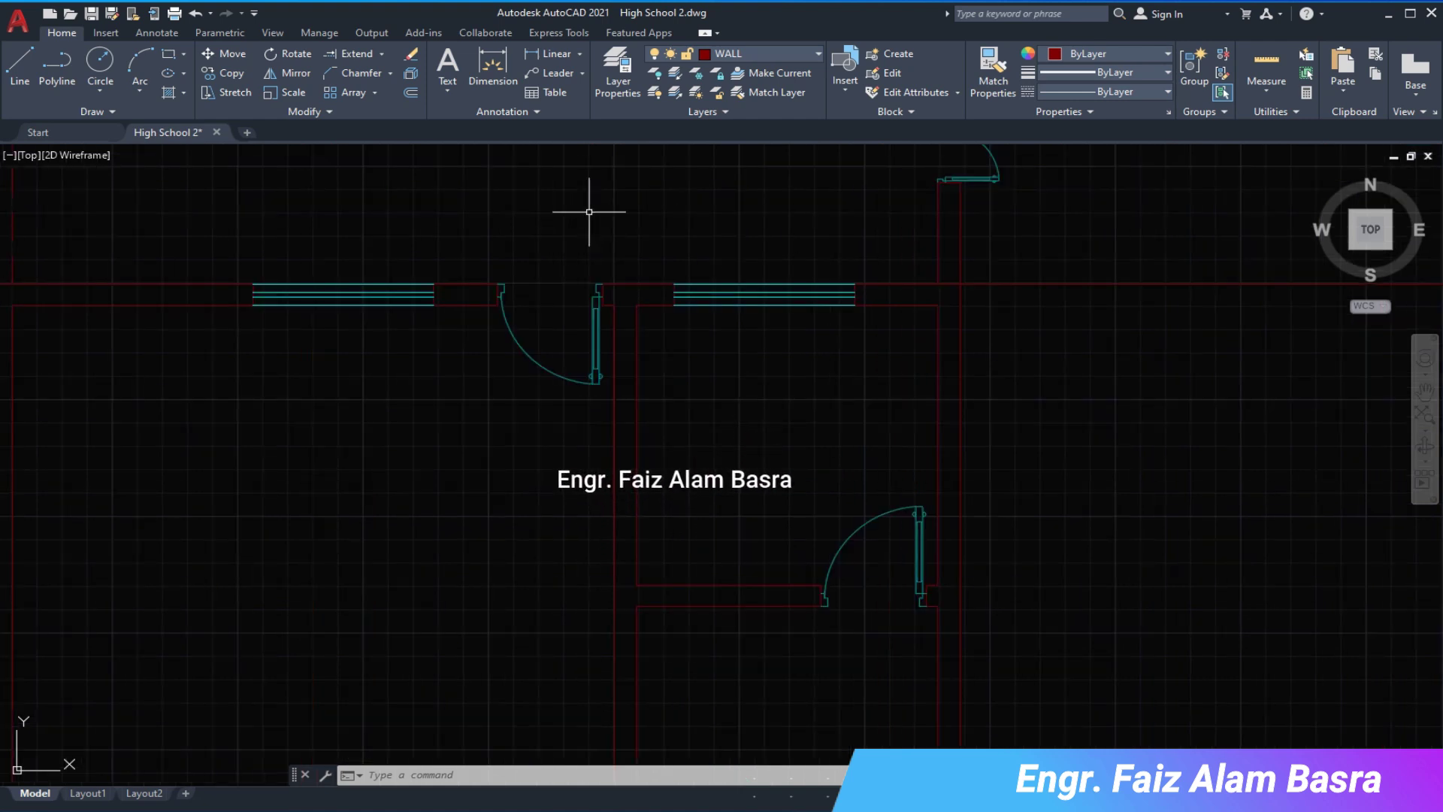
- Shift the window on the top wall slightly to the right
click(225, 53)
click(651, 248)
click(881, 342)
key(Return)
click(764, 295)
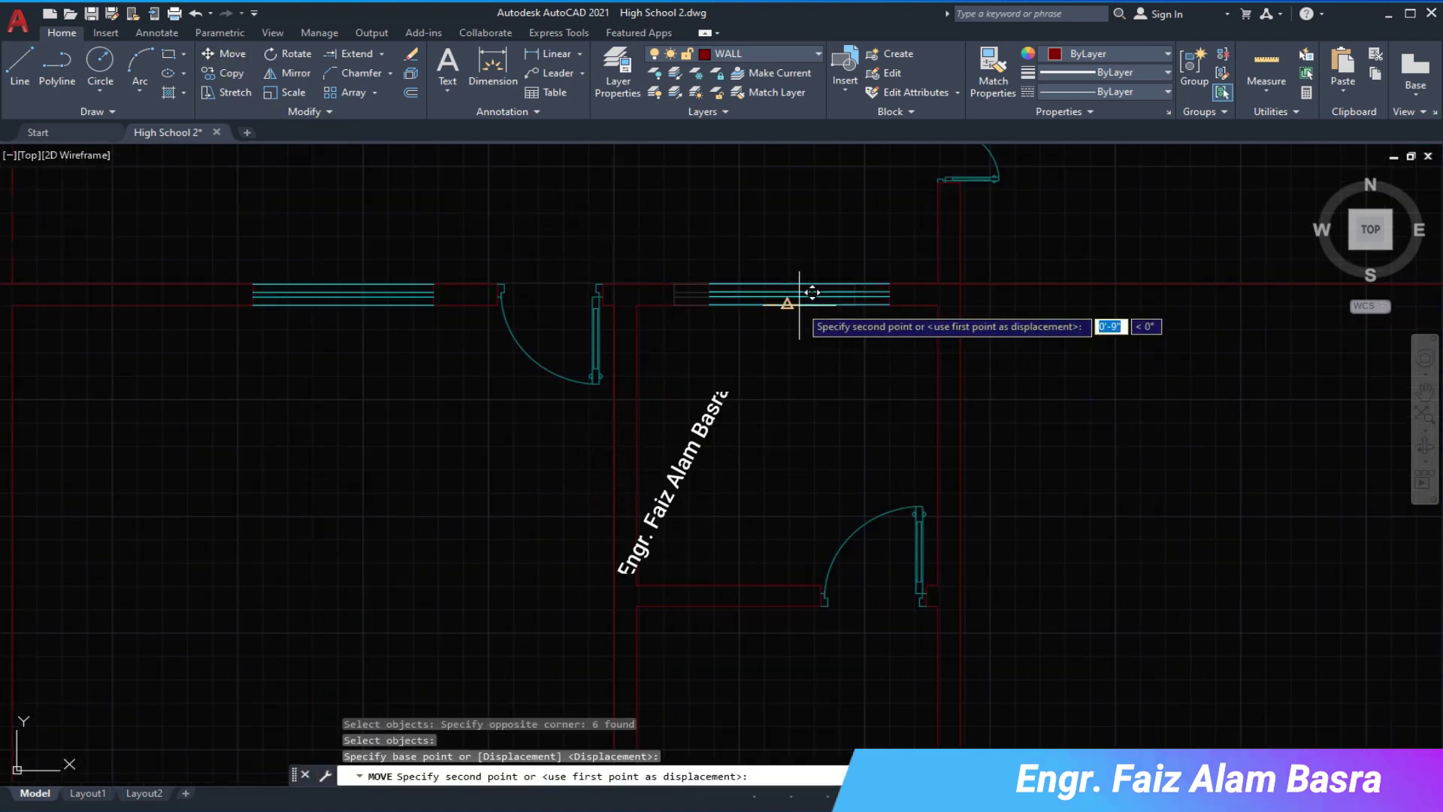
click(787, 303)
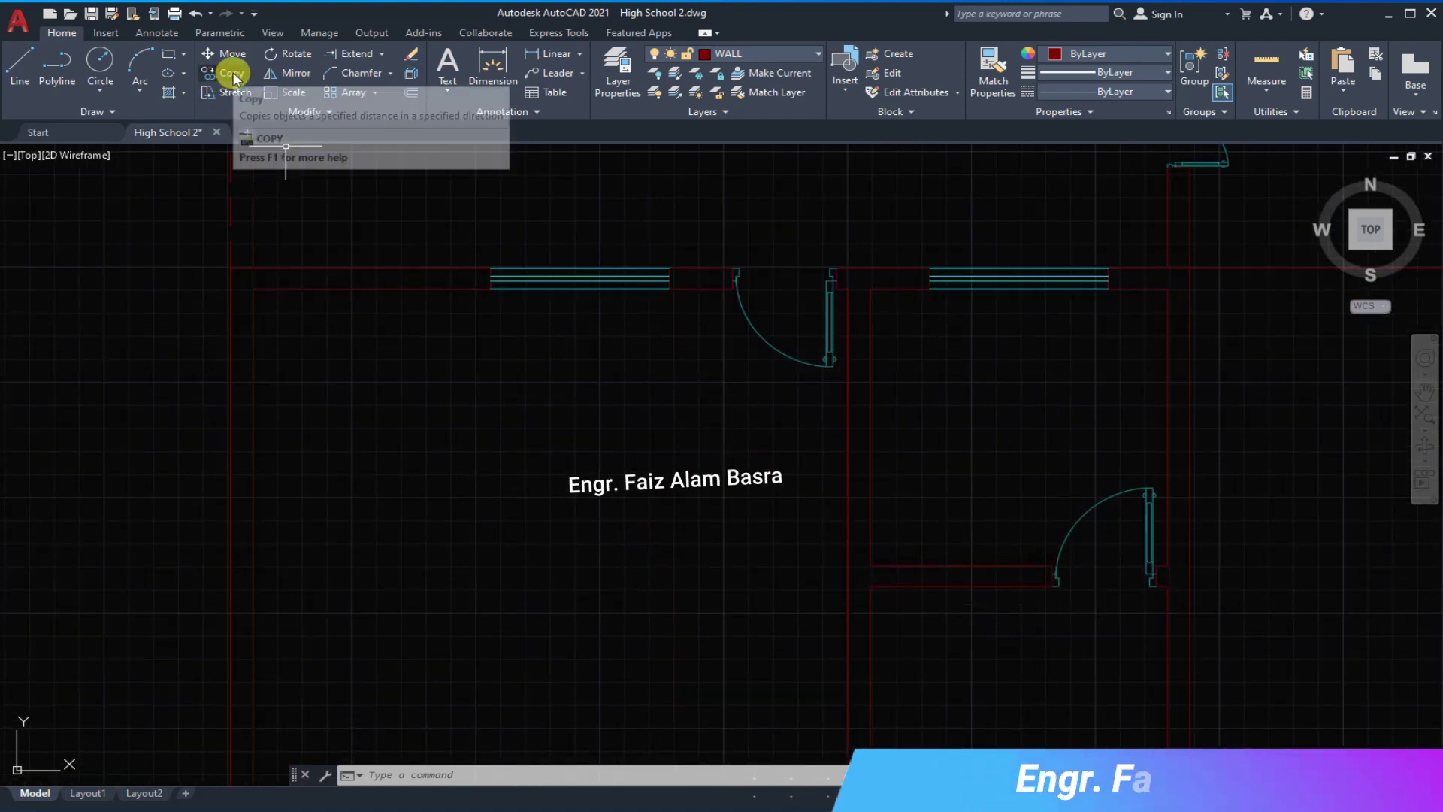
- Place a copy of a window further left along the wall
click(225, 72)
click(592, 288)
key(Return)
click(680, 316)
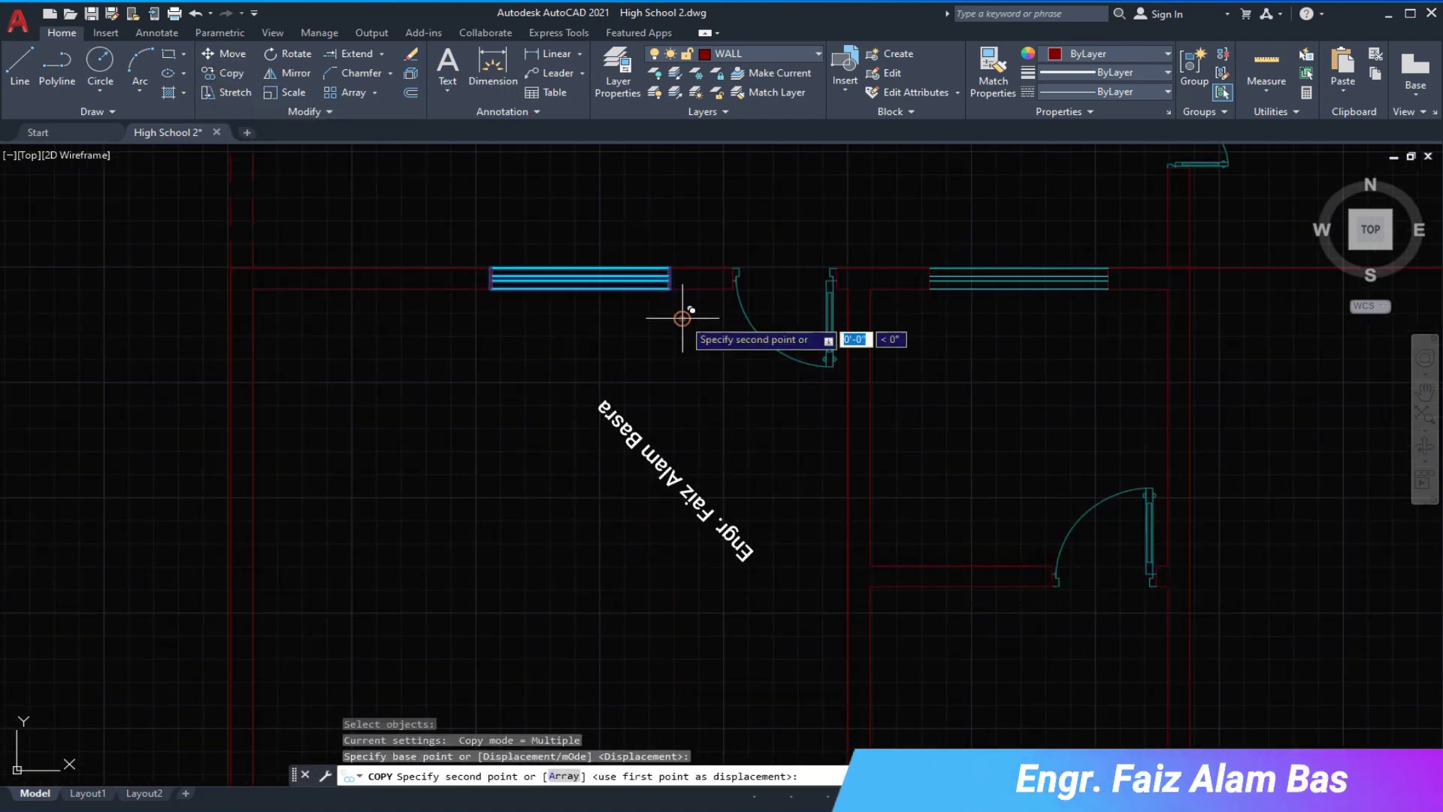
click(467, 319)
- Move another window slightly right to its new position
click(226, 54)
click(481, 242)
click(677, 350)
key(Return)
click(638, 323)
click(666, 323)
scroll(581, 209, down, 3)
scroll(571, 213, up, 3)
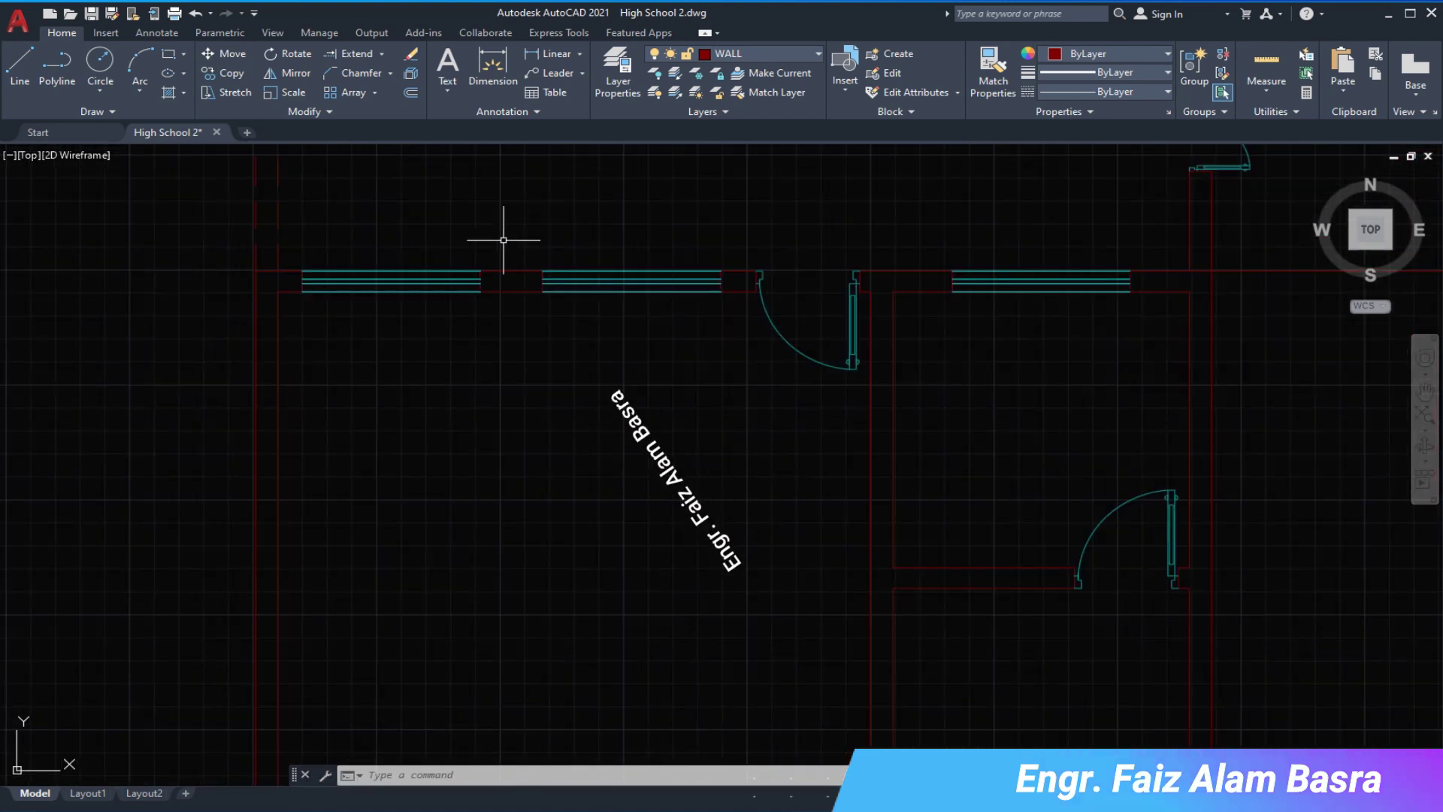
- Delete the leftmost window and stretch the left window 24 units shorter
mouse_move(296, 260)
mouse_down()
mouse_move(499, 321)
mouse_move(511, 233)
mouse_up()
key(Delete)
click(226, 92)
key(Return)
click(591, 215)
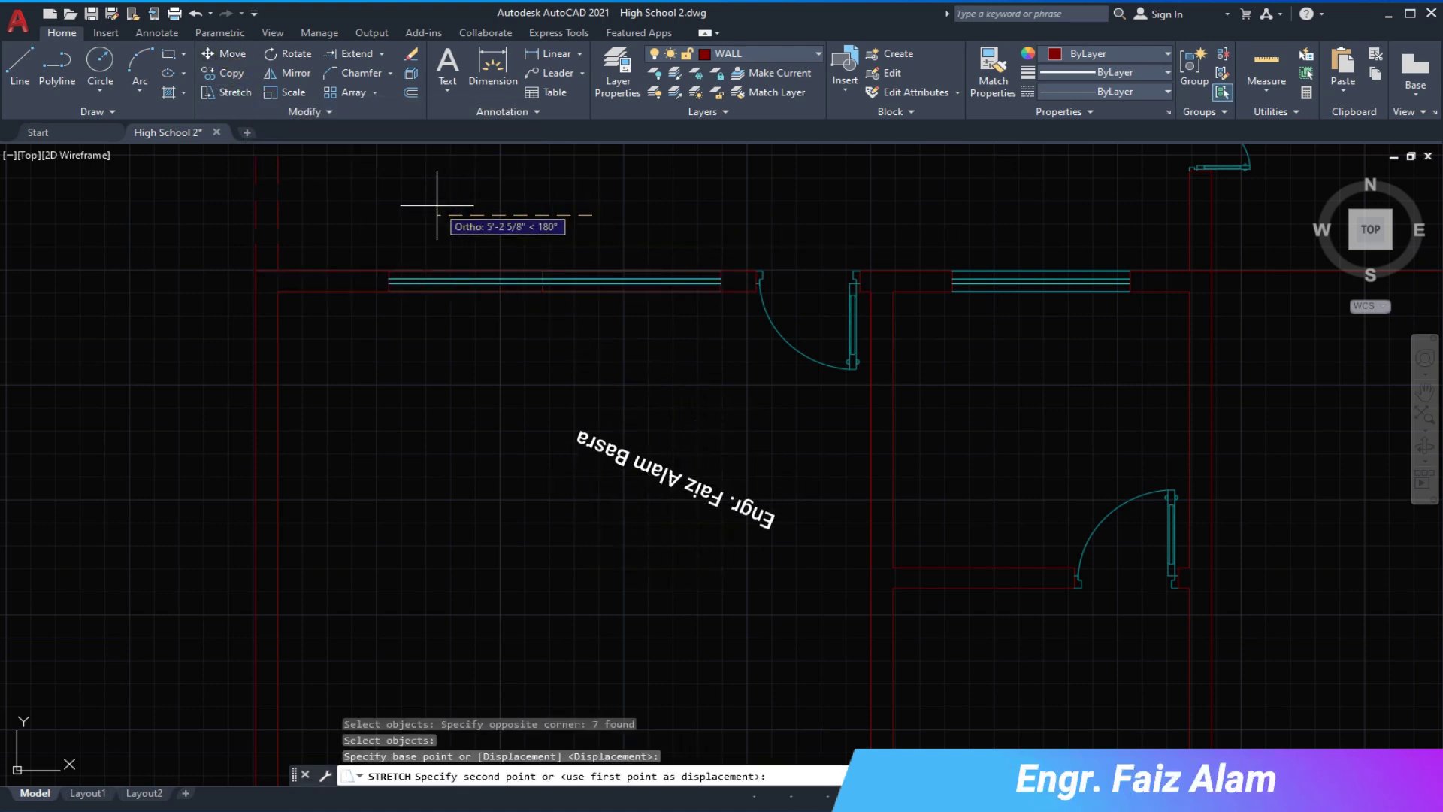
text(24)
key(Return)
- Shift the shortened window left and check its length with a temporary dimension
click(231, 55)
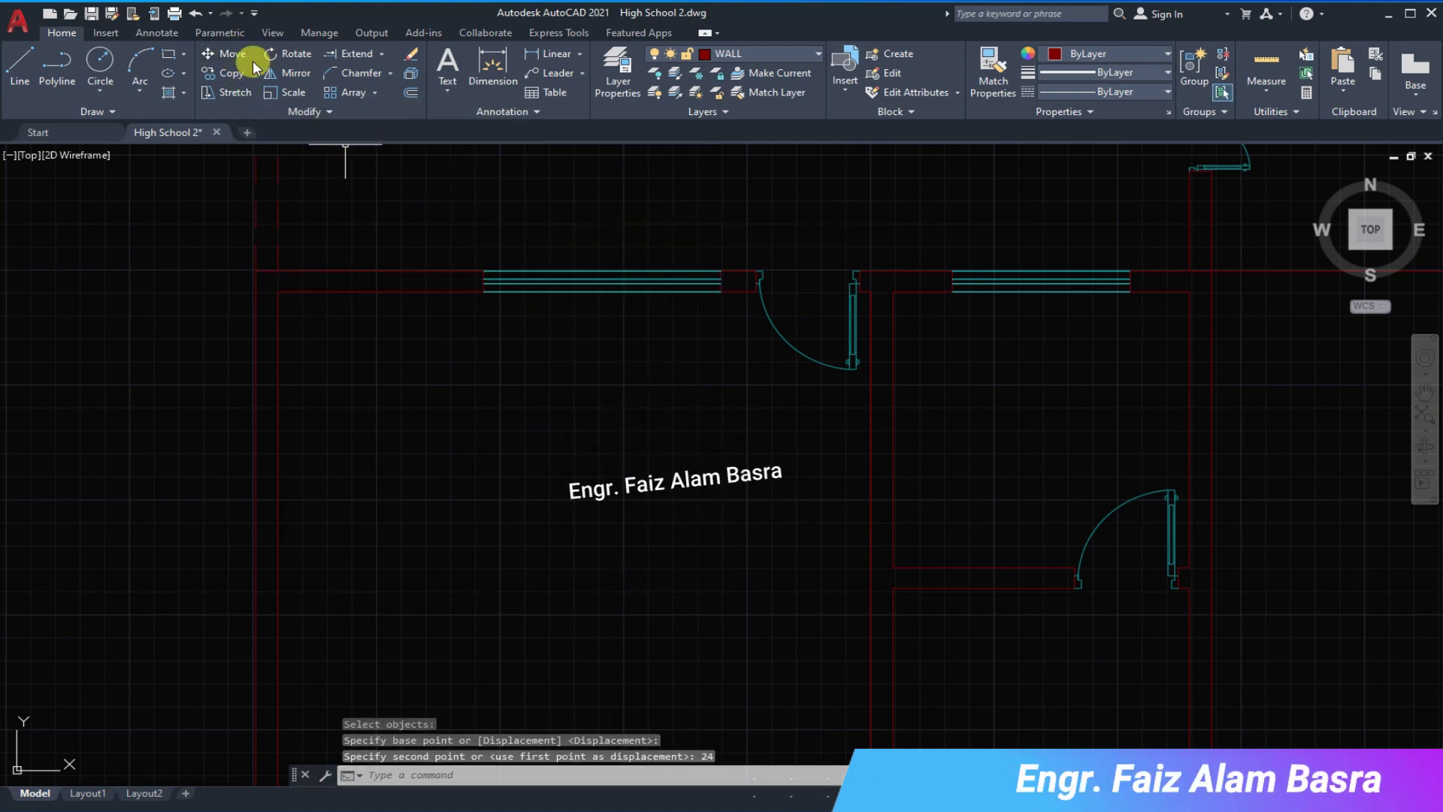
click(460, 247)
click(713, 334)
key(Return)
click(632, 331)
click(554, 53)
key(Return)
click(543, 272)
scroll(584, 293, down, 2)
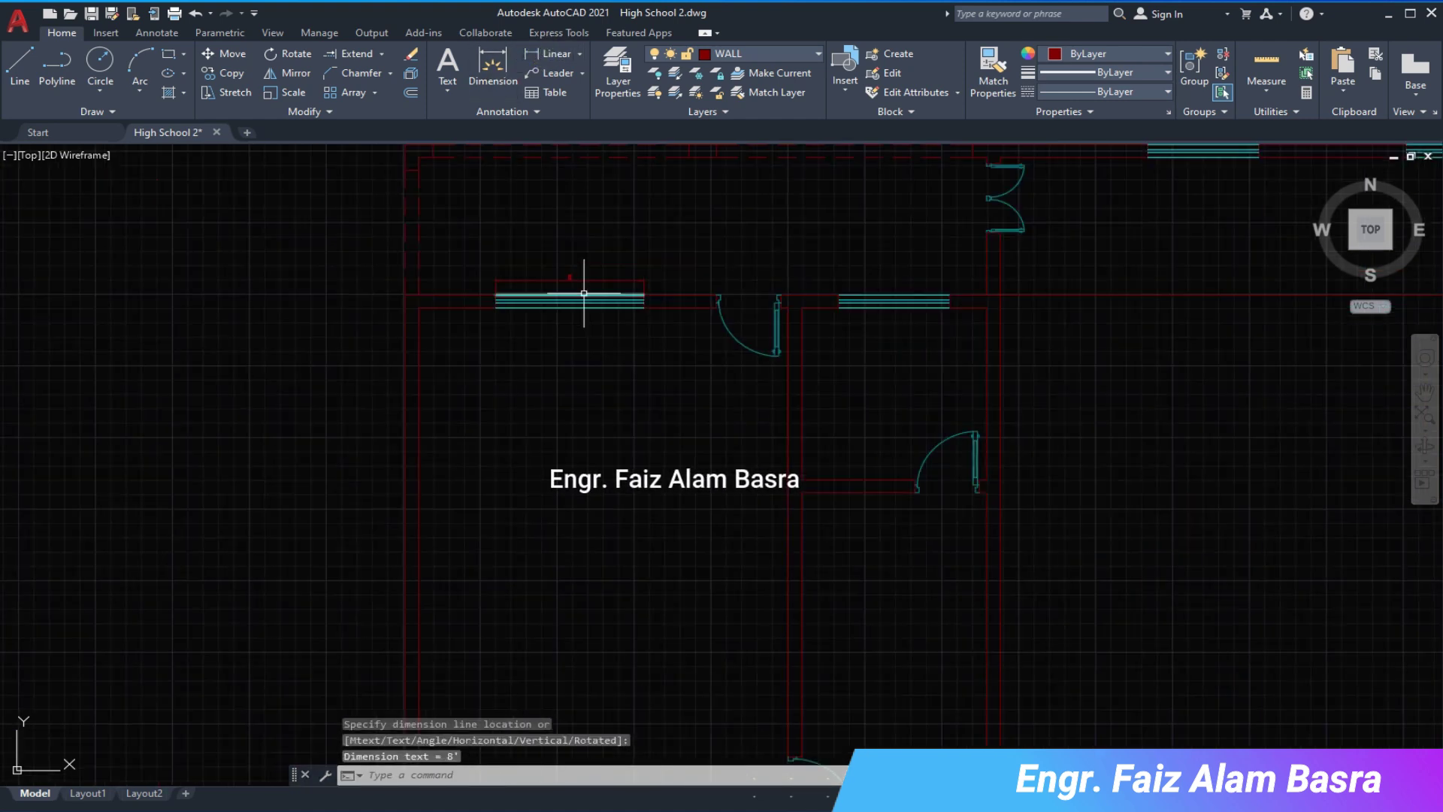
click(414, 55)
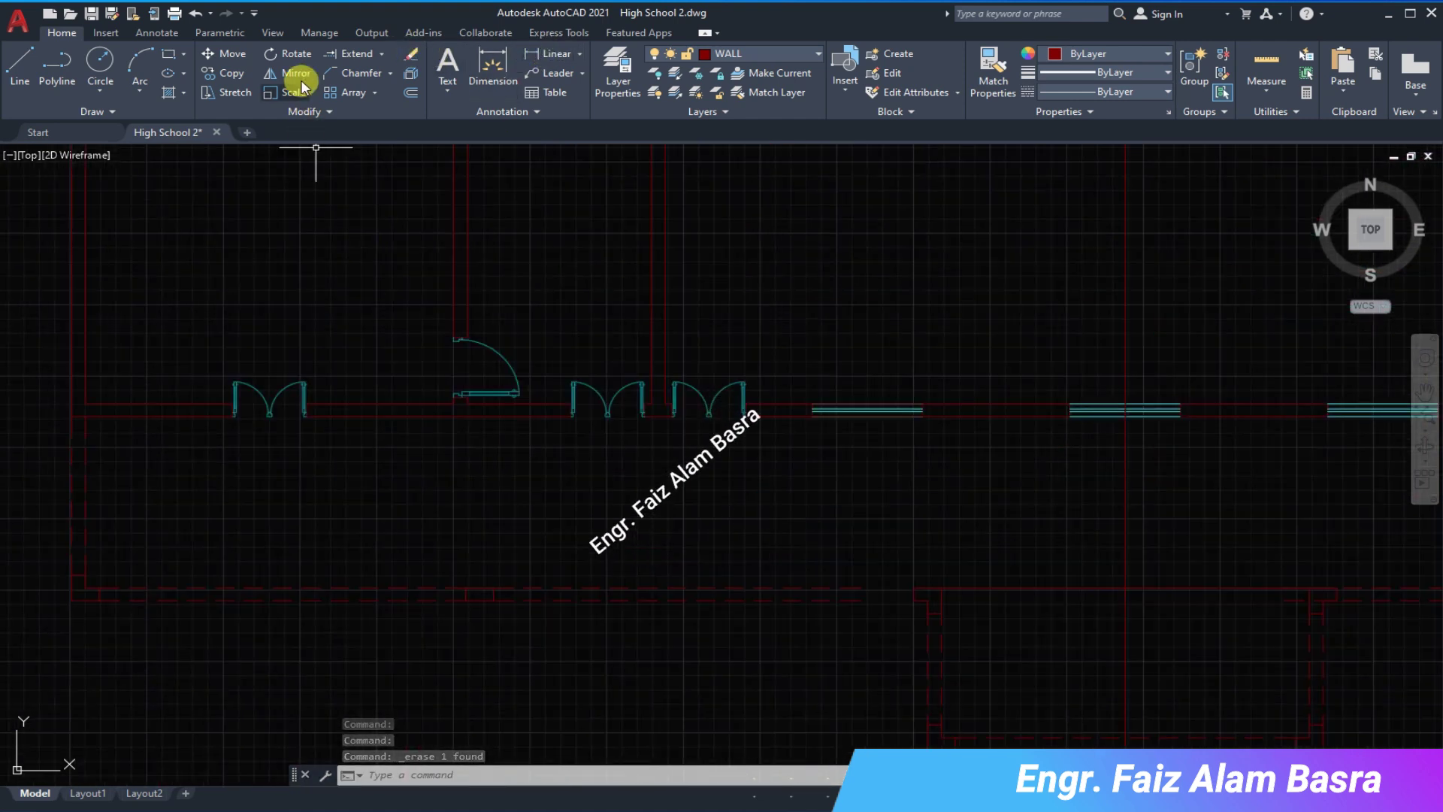
- Copy a lower-wall window to the left end of the wall
click(235, 76)
click(802, 390)
click(932, 422)
key(Return)
scroll(763, 397, up, 3)
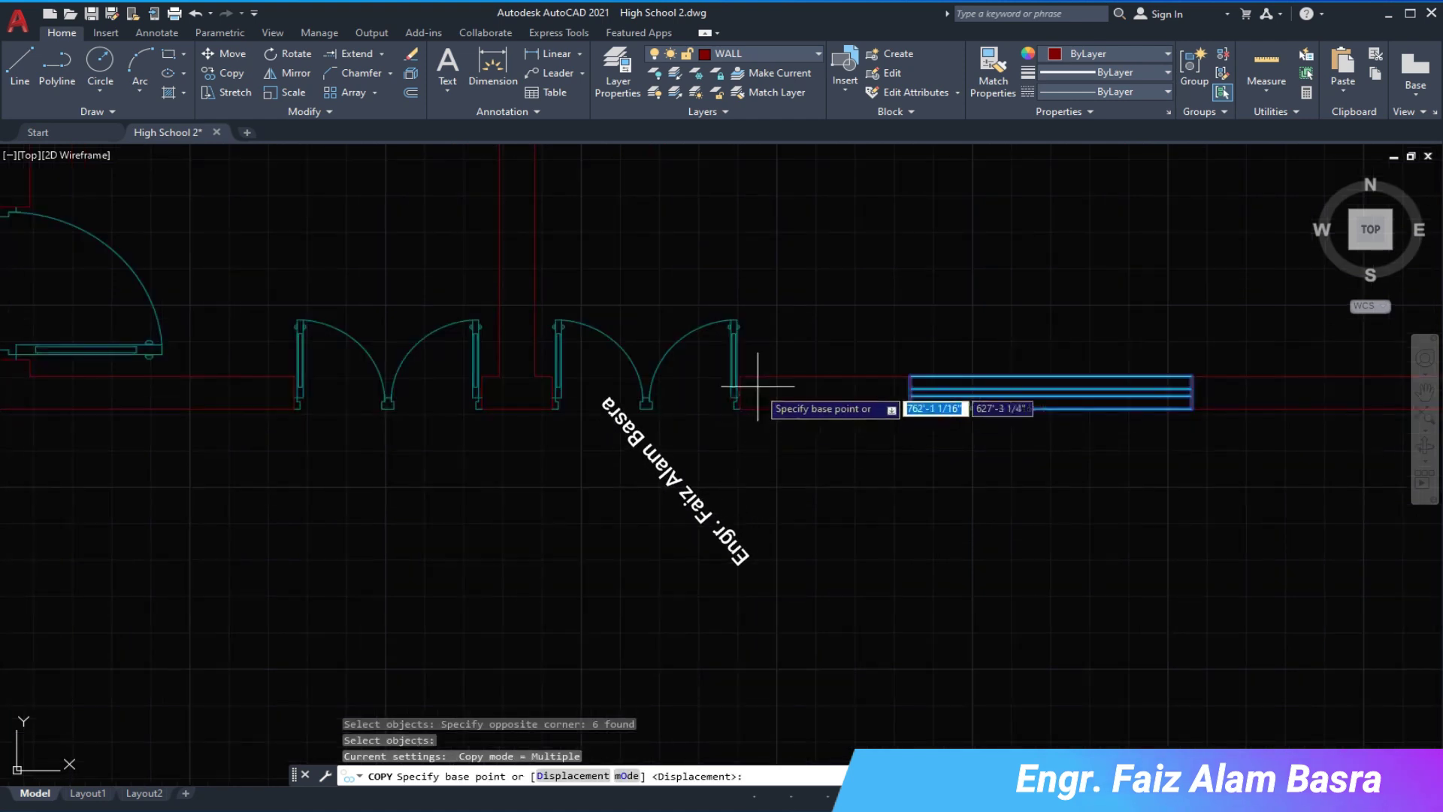
click(943, 415)
click(284, 416)
right_click(239, 442)
click(271, 449)
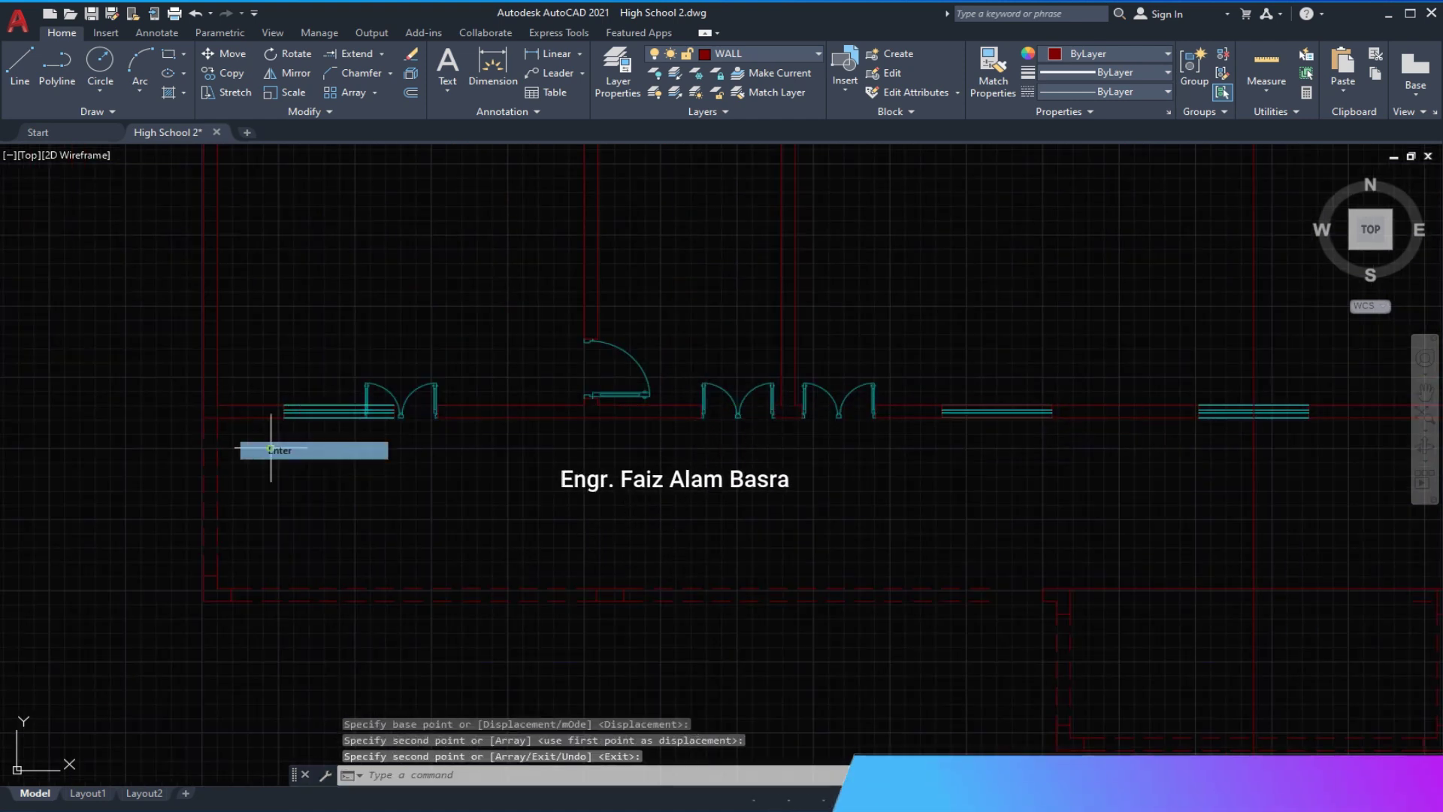
- Copy another window further left along the lower wall between the doors
click(223, 73)
click(797, 368)
click(995, 477)
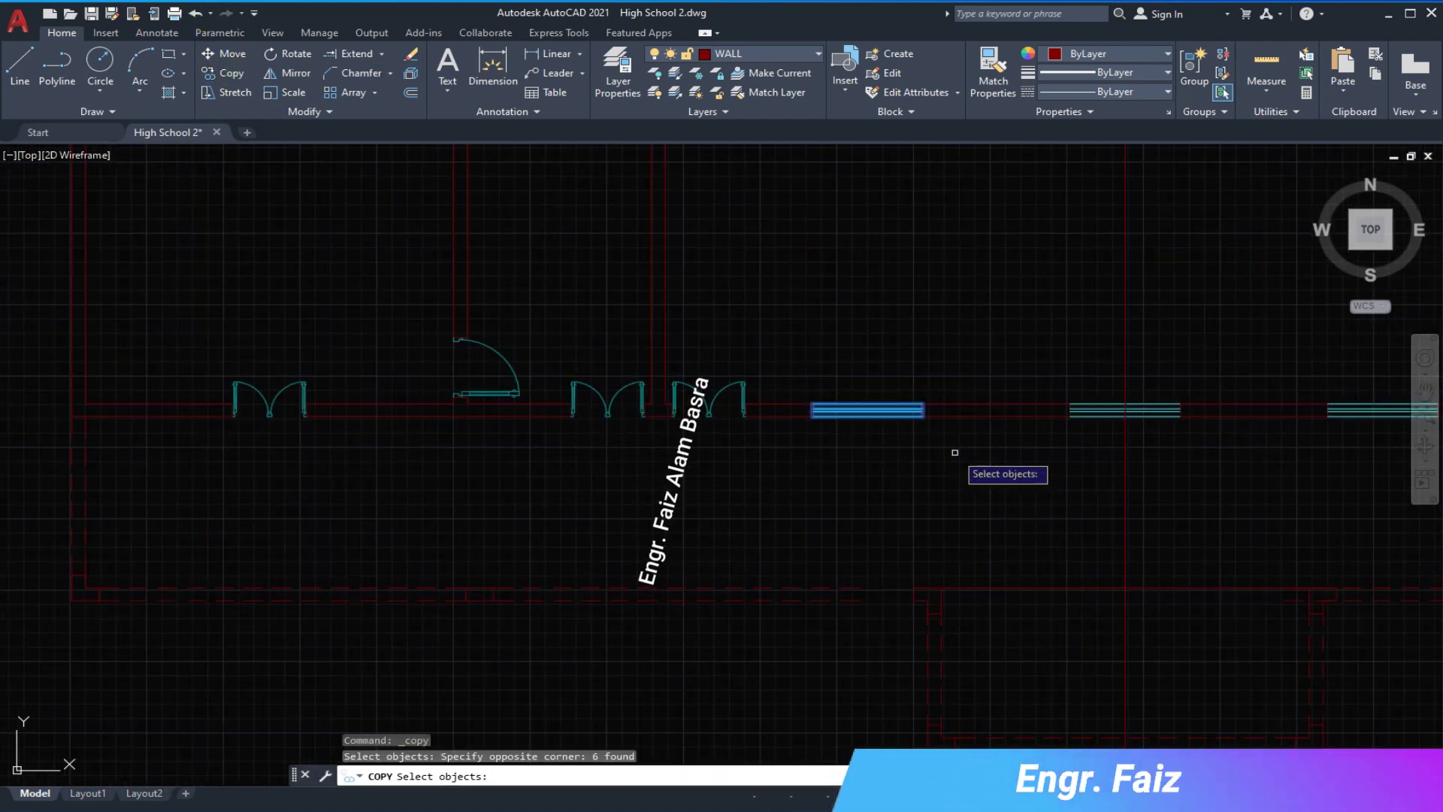
key(Return)
click(954, 451)
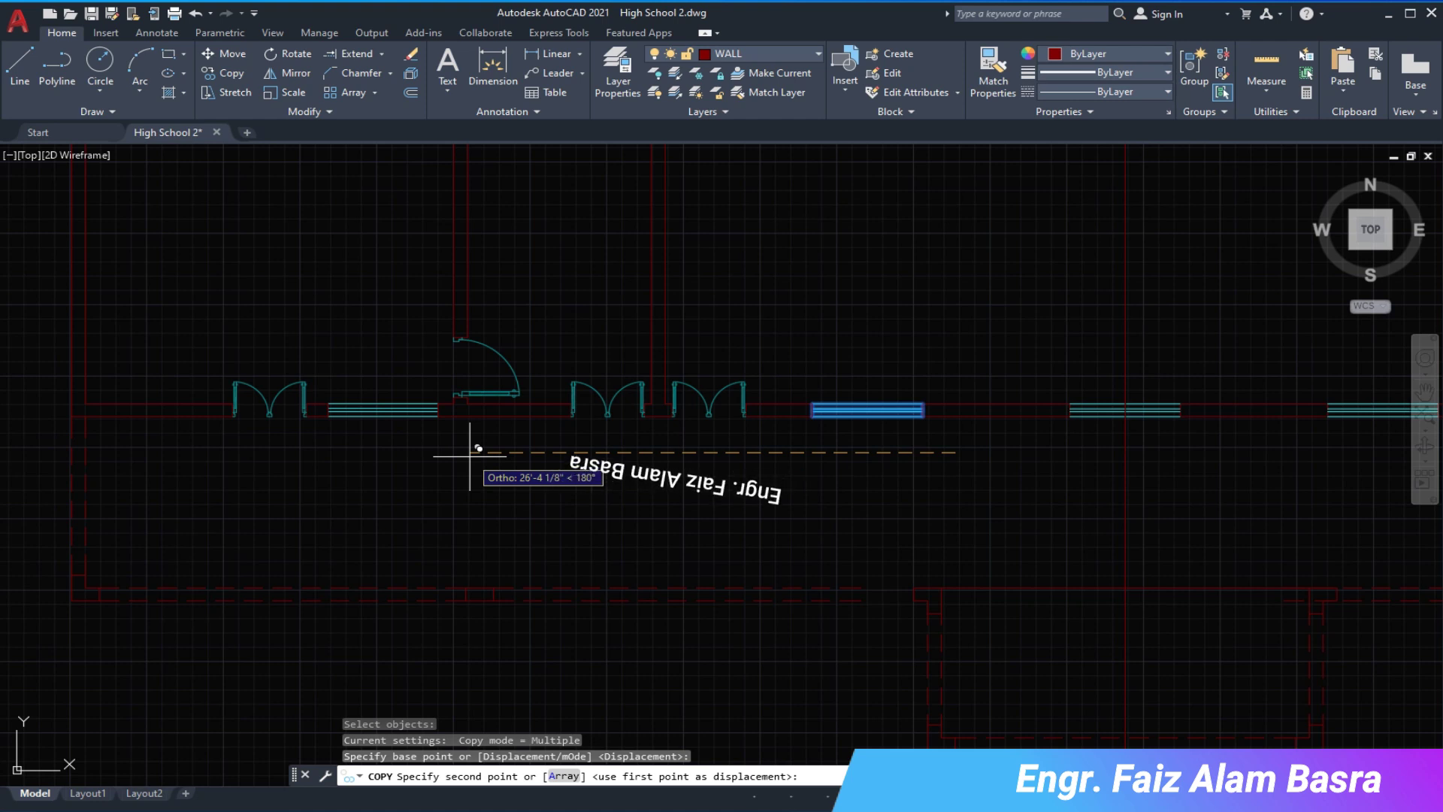
click(500, 470)
key(Return)
scroll(500, 470, down, 2)
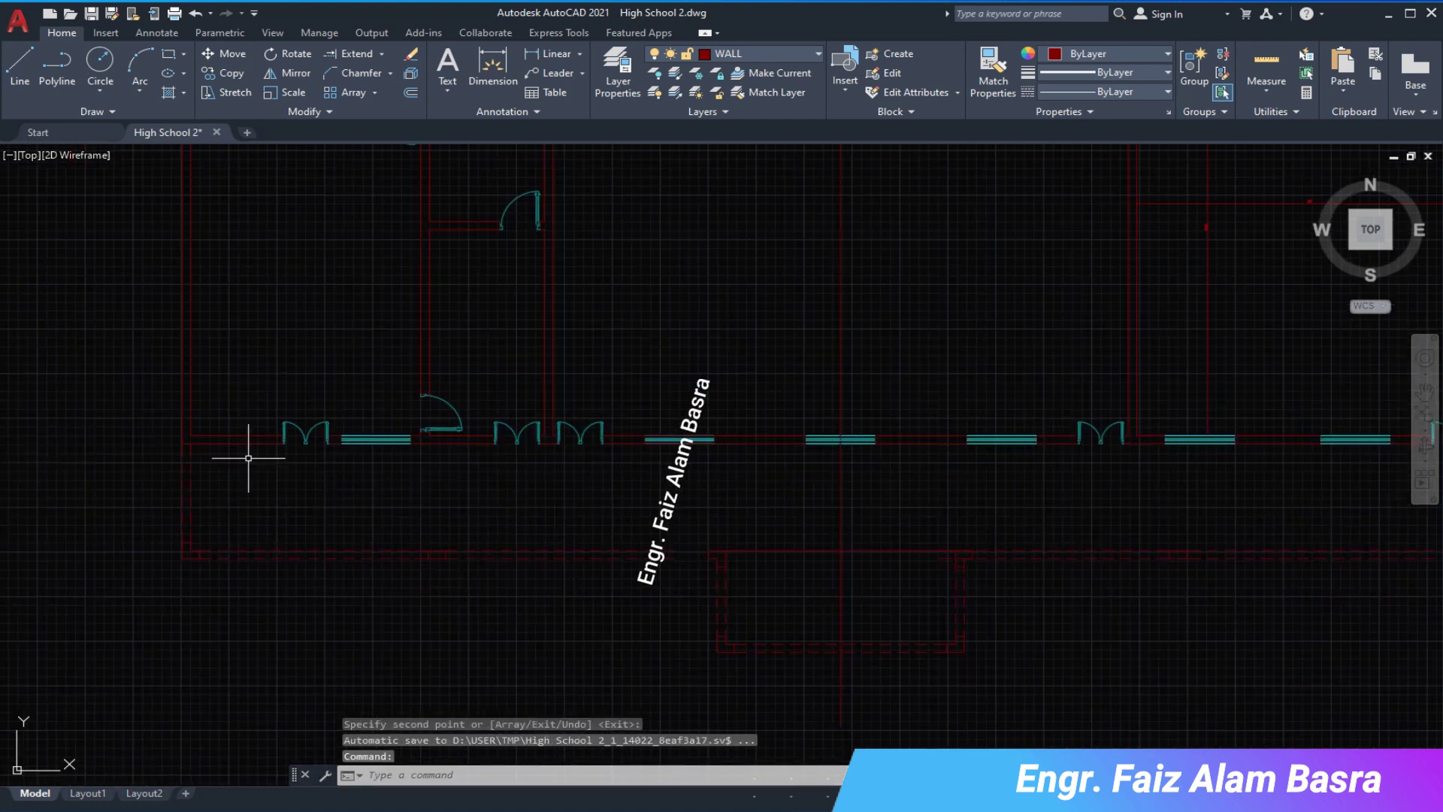
scroll(248, 461, up, 2)
- Mirror a window beside the door, keeping the original window
click(288, 73)
scroll(435, 441, up, 3)
click(442, 413)
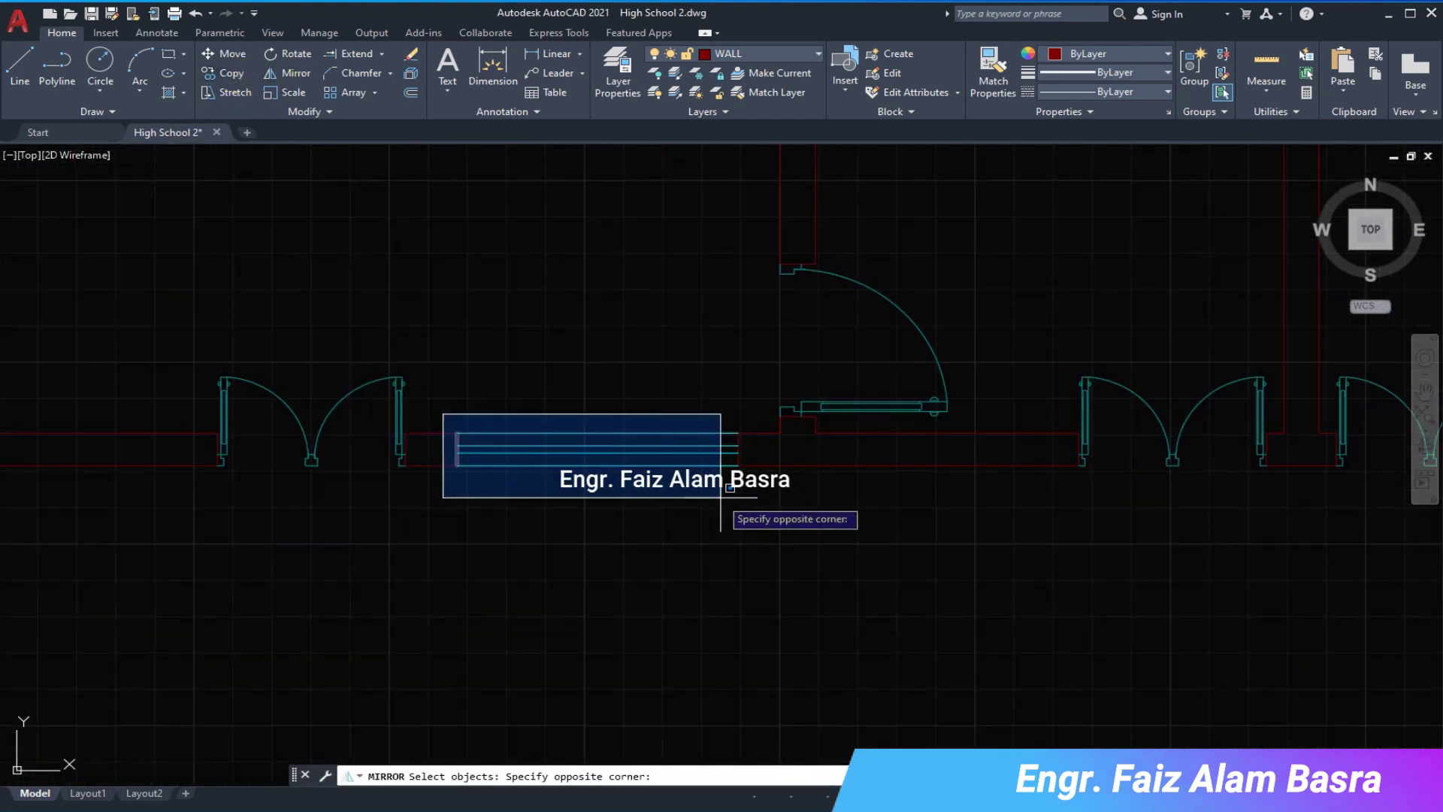
click(751, 496)
key(Return)
click(312, 473)
scroll(283, 451, up, 3)
click(290, 516)
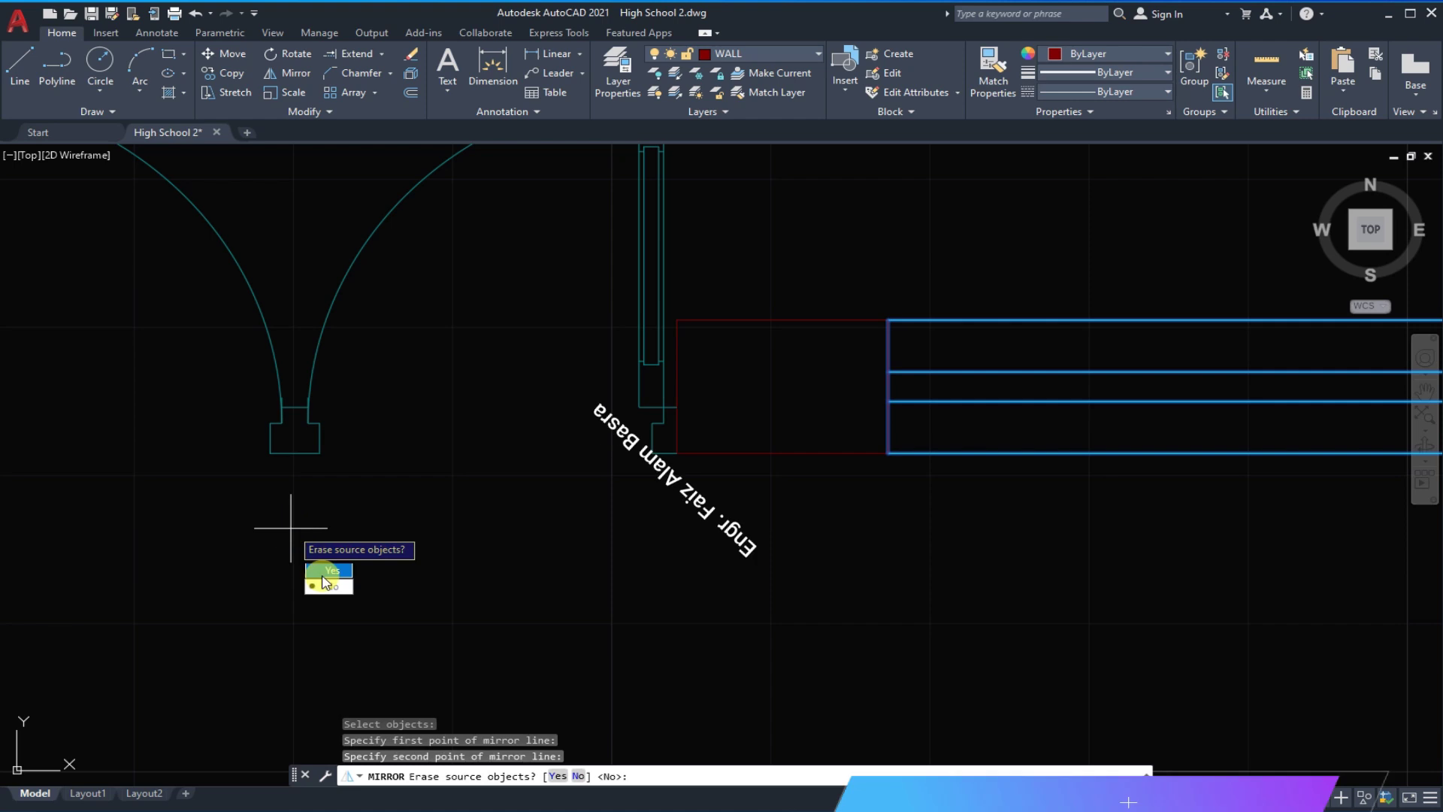
key(Return)
scroll(495, 463, down, 3)
scroll(495, 463, down, 5)
scroll(387, 499, down, 2)
scroll(386, 489, up, 2)
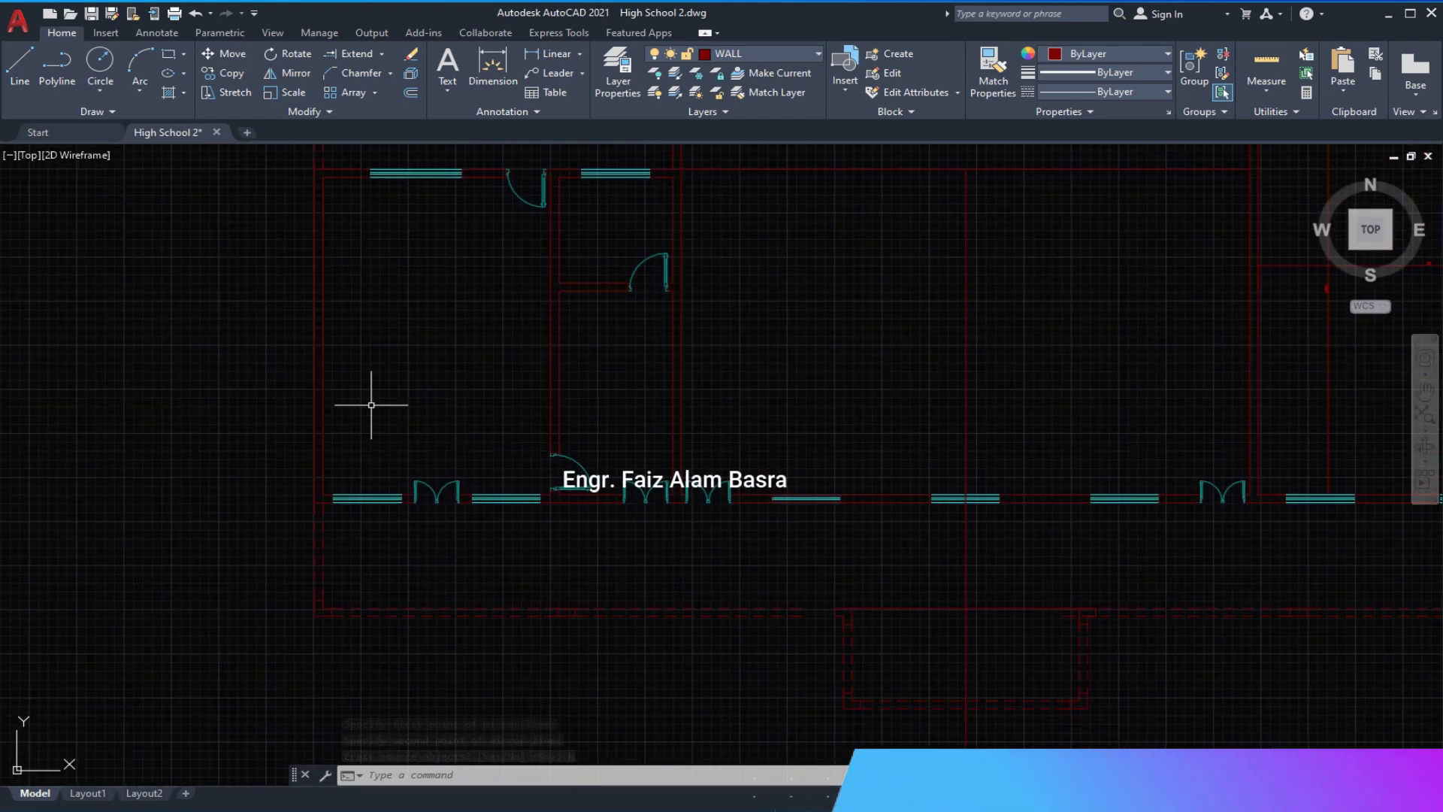
scroll(373, 403, down, 1)
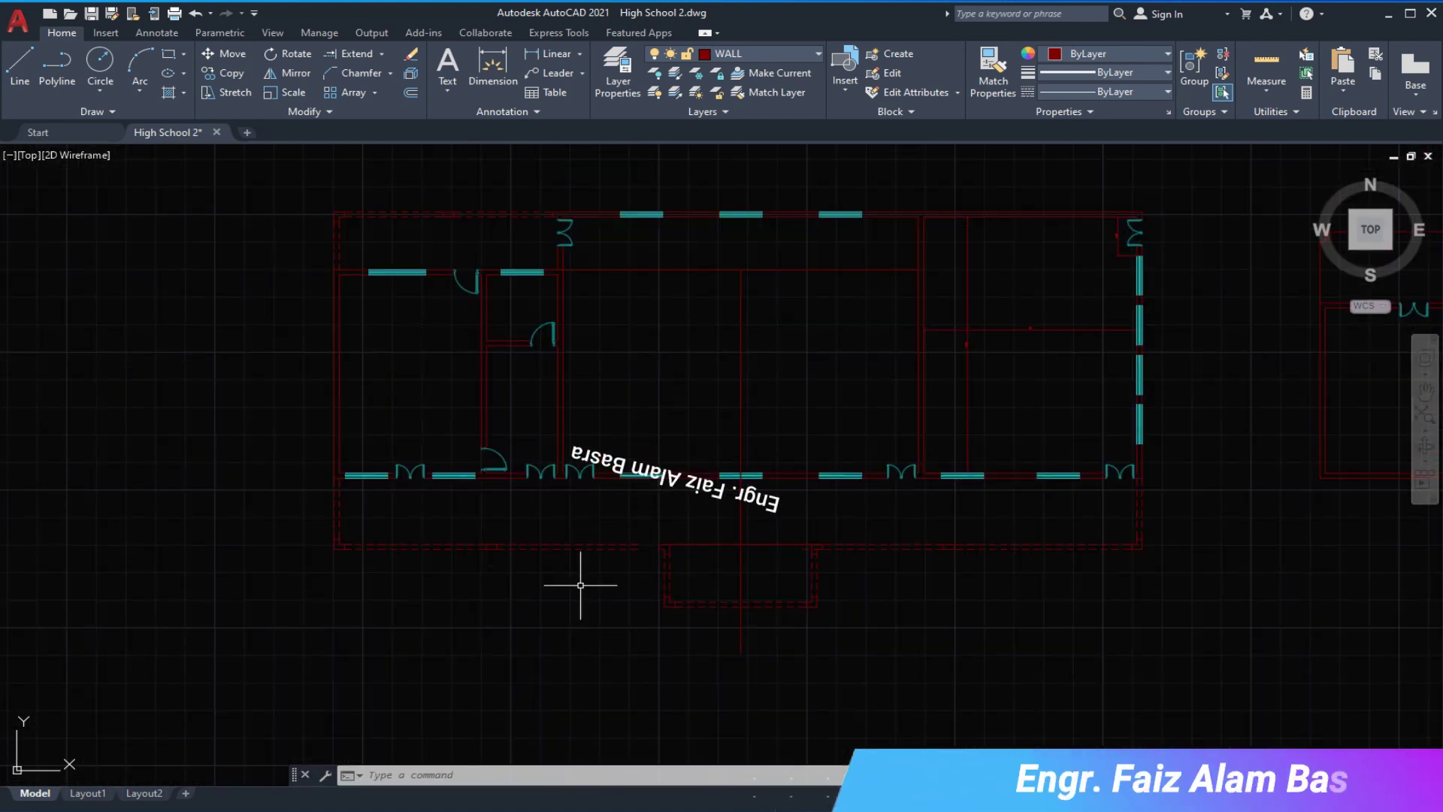
scroll(525, 566, up, 2)
click(293, 66)
- Extend the corridor lines below the classrooms to the wall
click(342, 53)
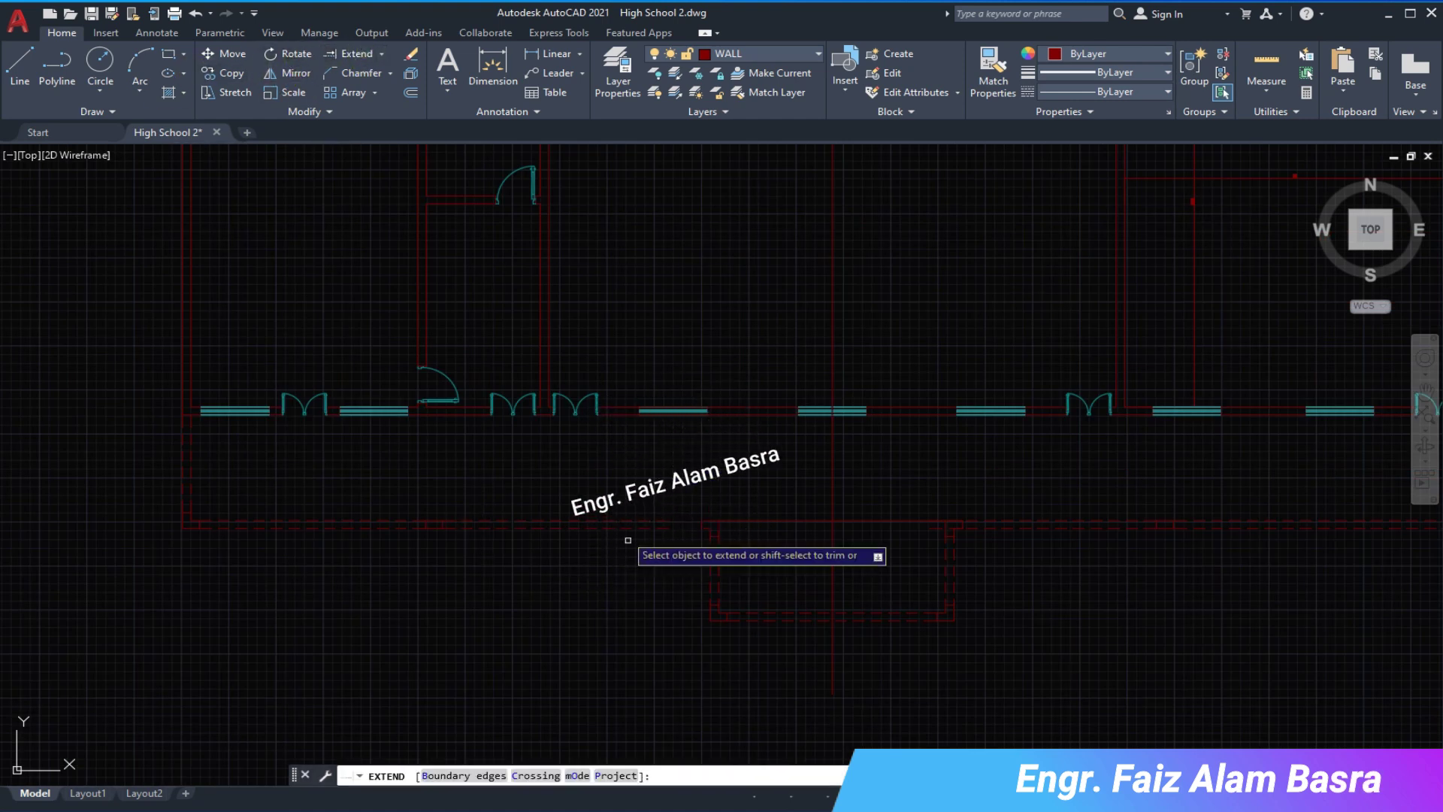
click(623, 518)
key(Escape)
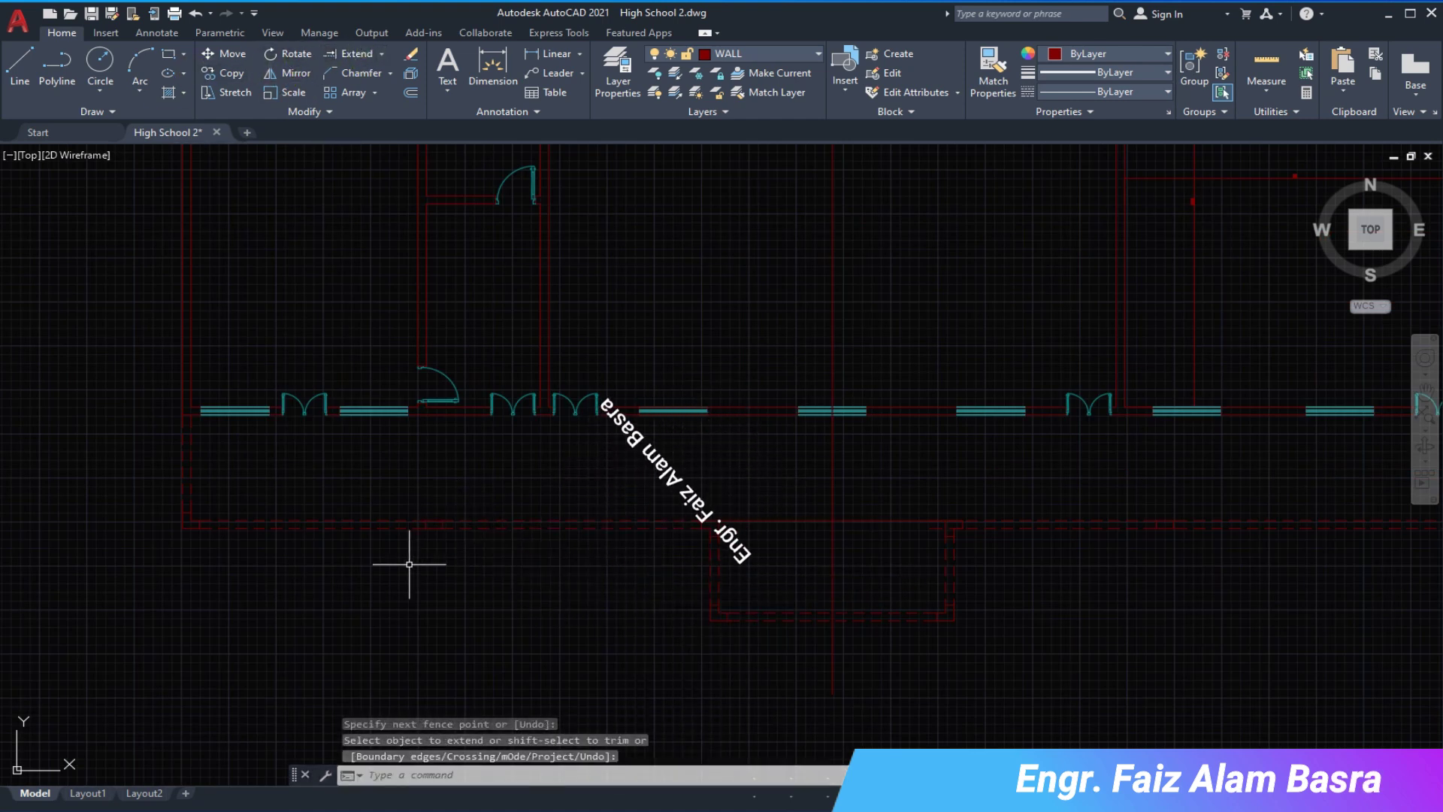
scroll(271, 542, up, 2)
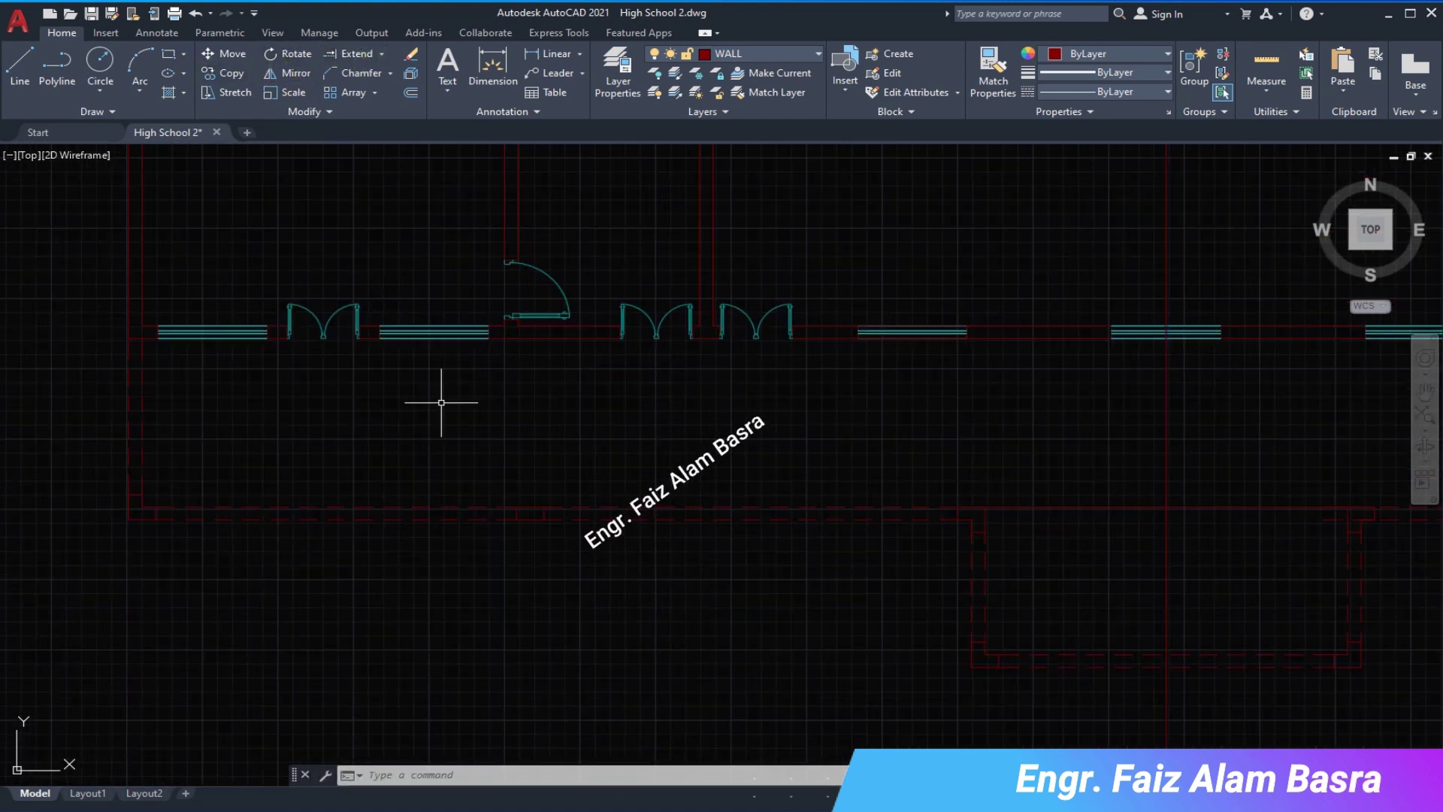
- Add linear dimensions along the corridor wall, including one of 22'-10"
click(530, 57)
click(155, 507)
click(517, 509)
click(489, 470)
key(Return)
click(954, 508)
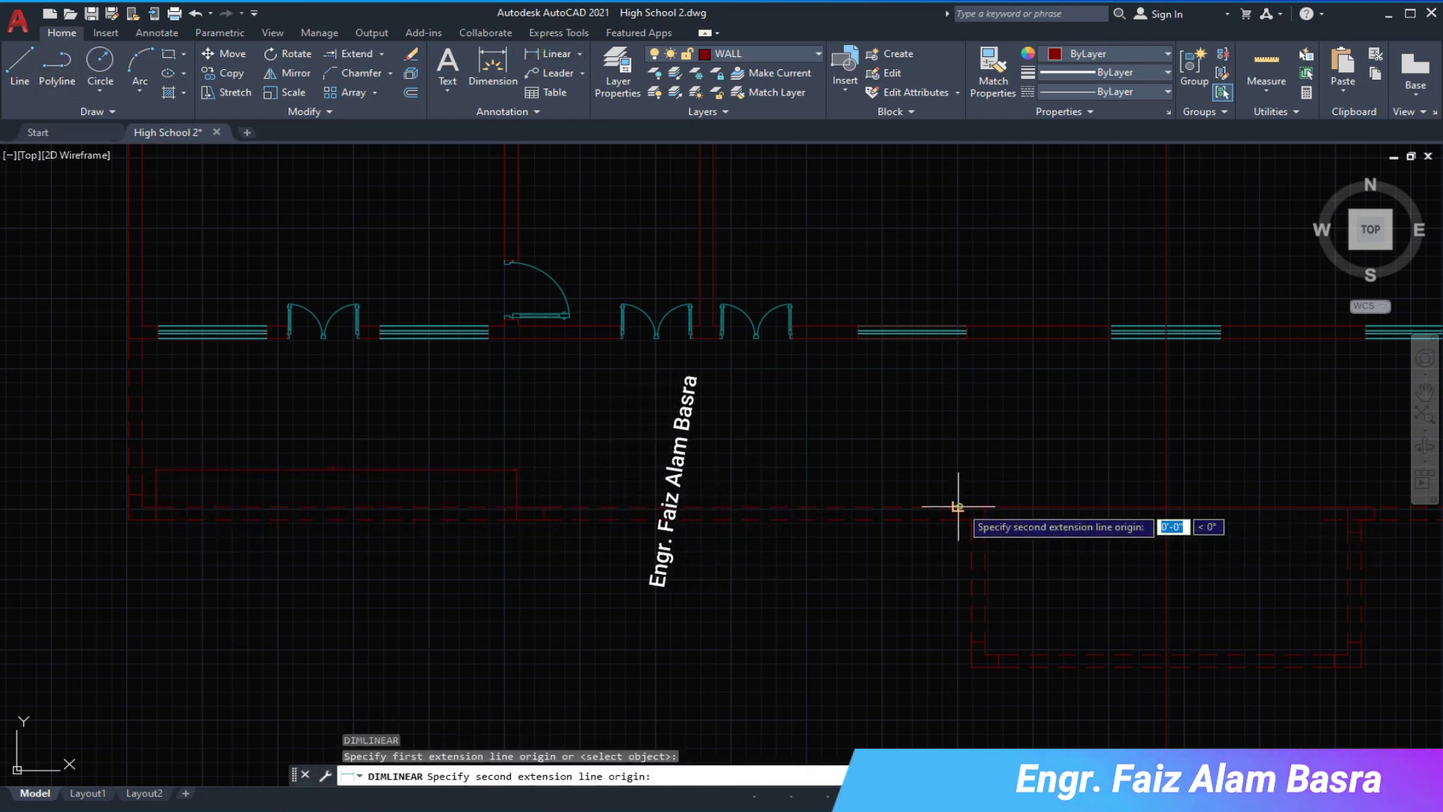
click(541, 508)
click(541, 484)
scroll(545, 490, up, 2)
scroll(384, 483, down, 2)
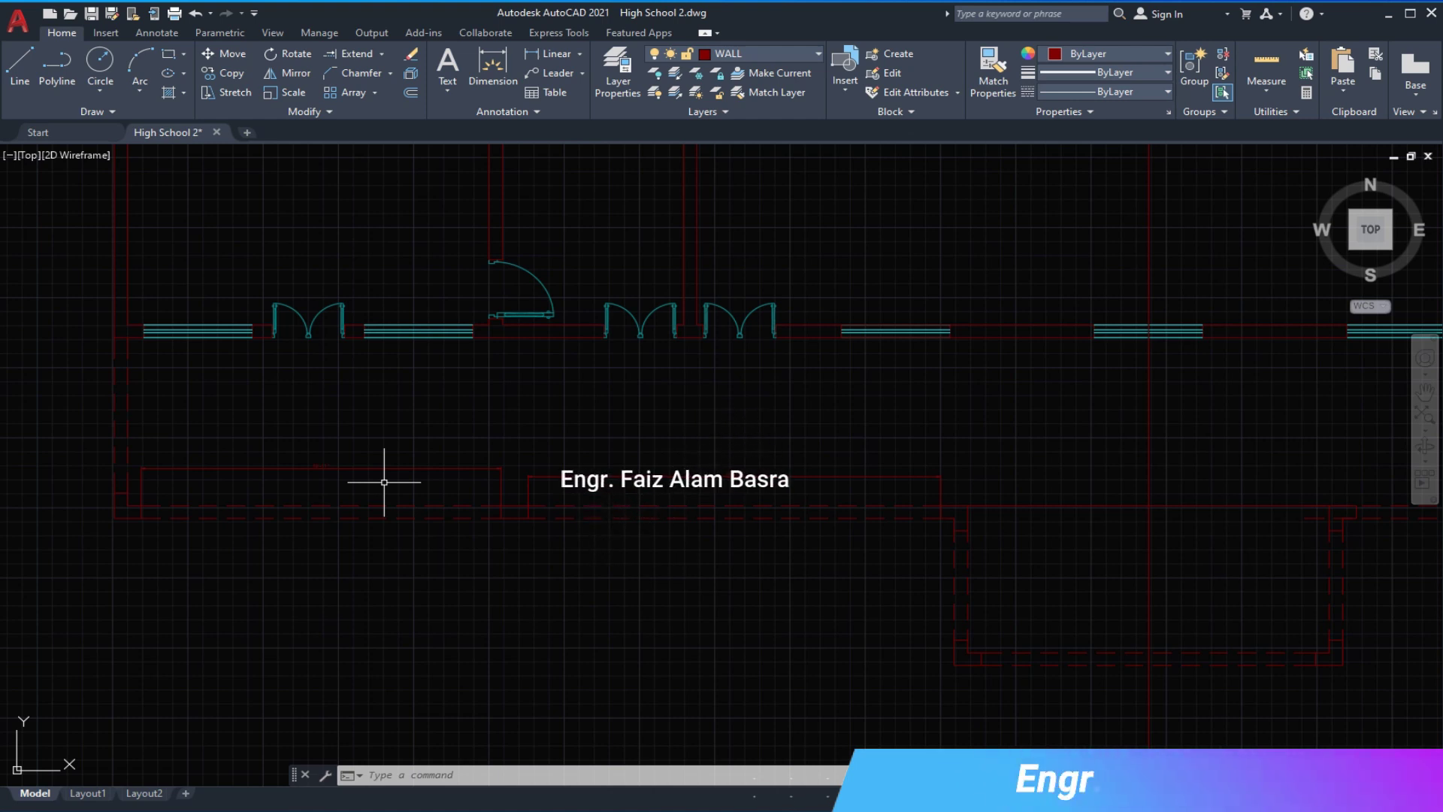
scroll(405, 497, up, 2)
scroll(377, 490, down, 3)
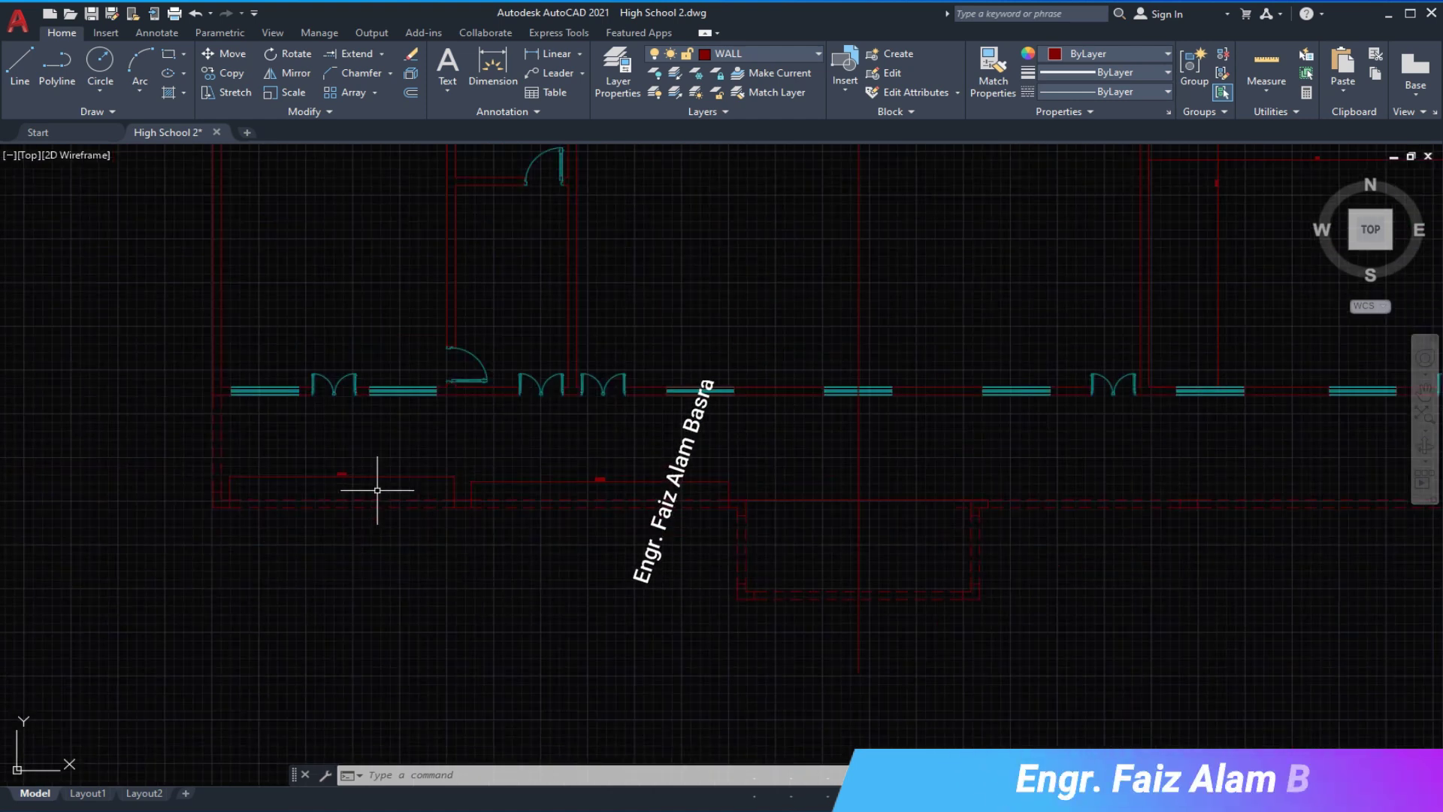
scroll(377, 490, down, 2)
scroll(378, 488, up, 5)
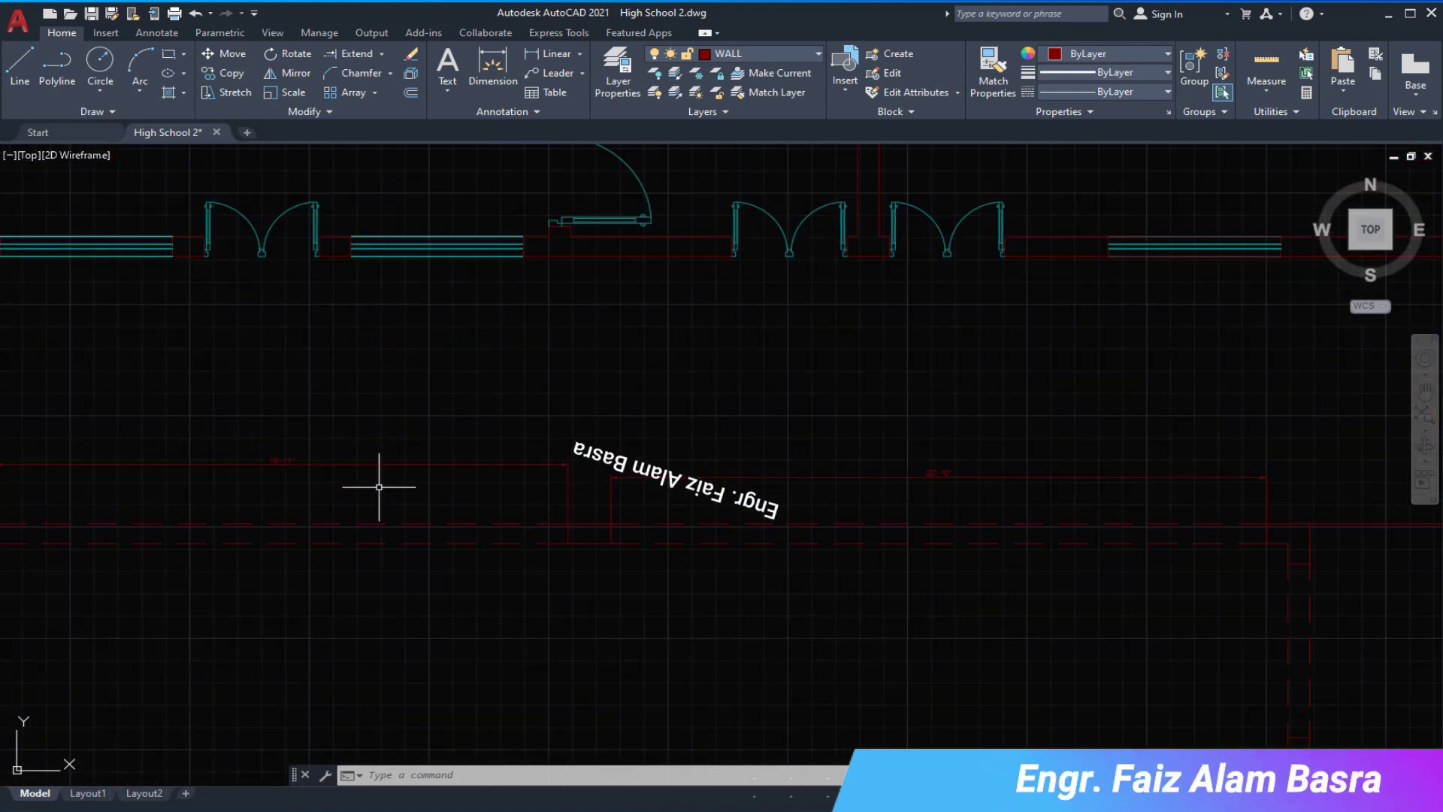
scroll(379, 487, down, 4)
scroll(460, 533, up, 3)
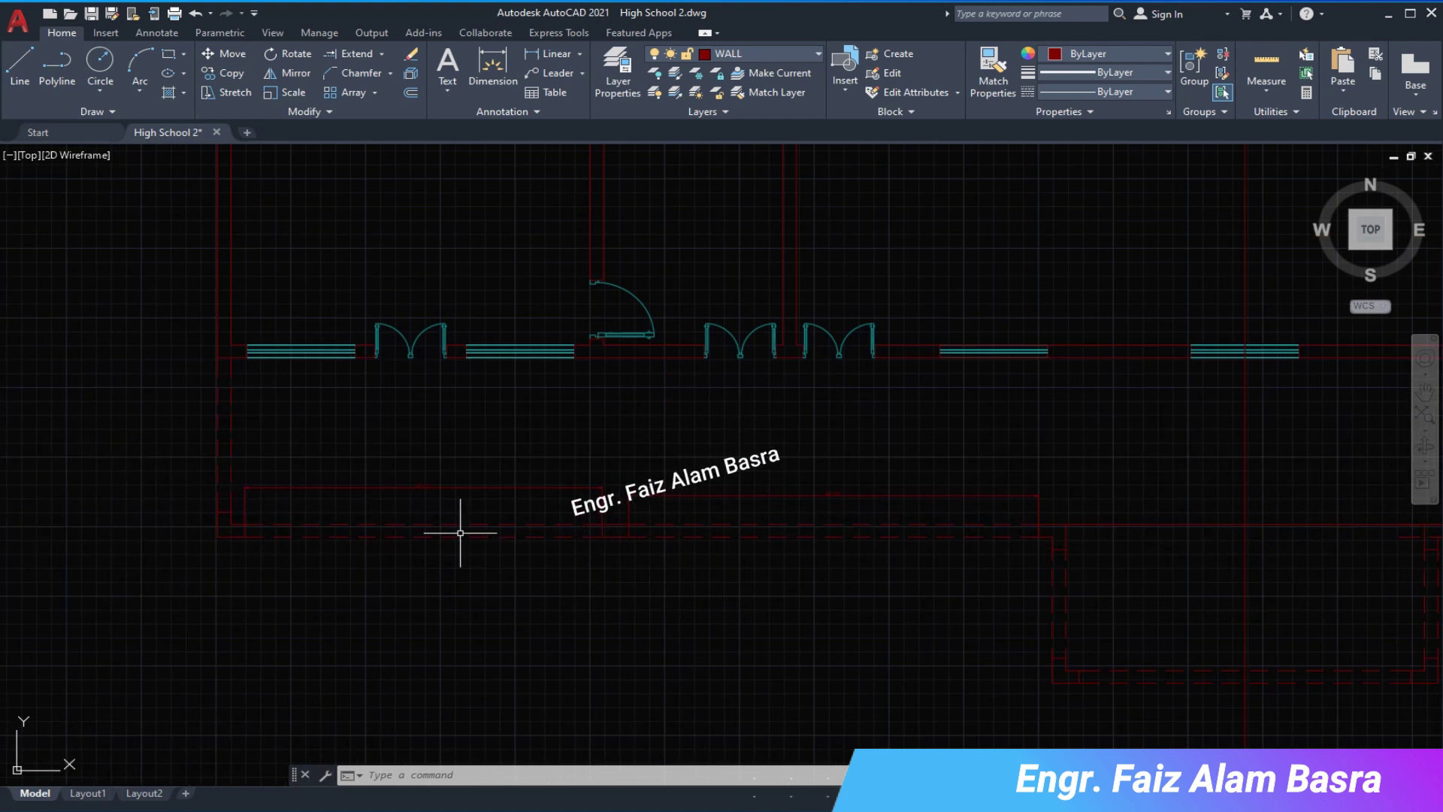
scroll(460, 533, up, 2)
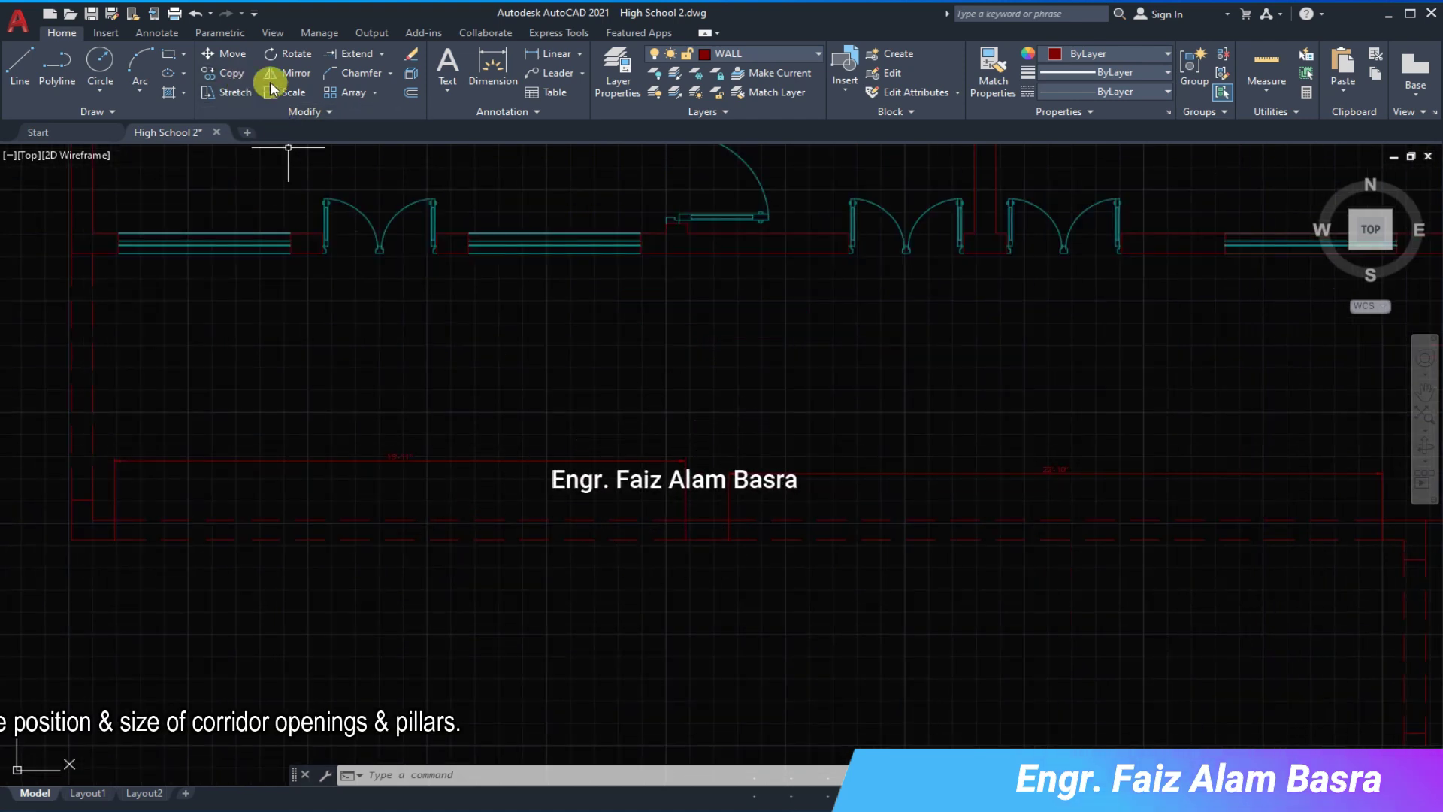
- Move a corridor pillar to the left along the lower wall
click(218, 53)
click(652, 492)
click(735, 580)
key(Return)
click(752, 579)
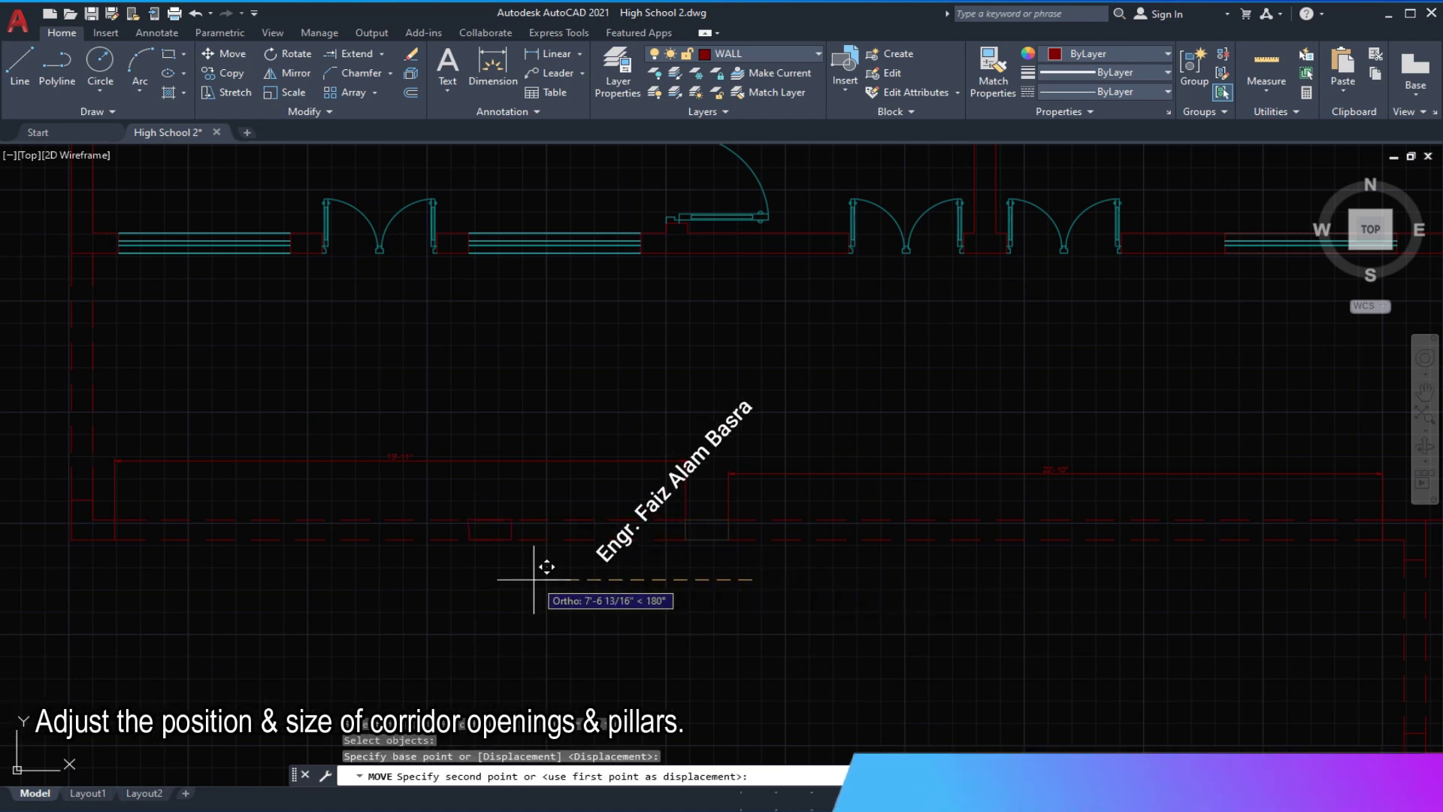
click(506, 579)
- Copy the corridor pillar rectangle
click(232, 73)
click(450, 520)
key(Return)
click(484, 572)
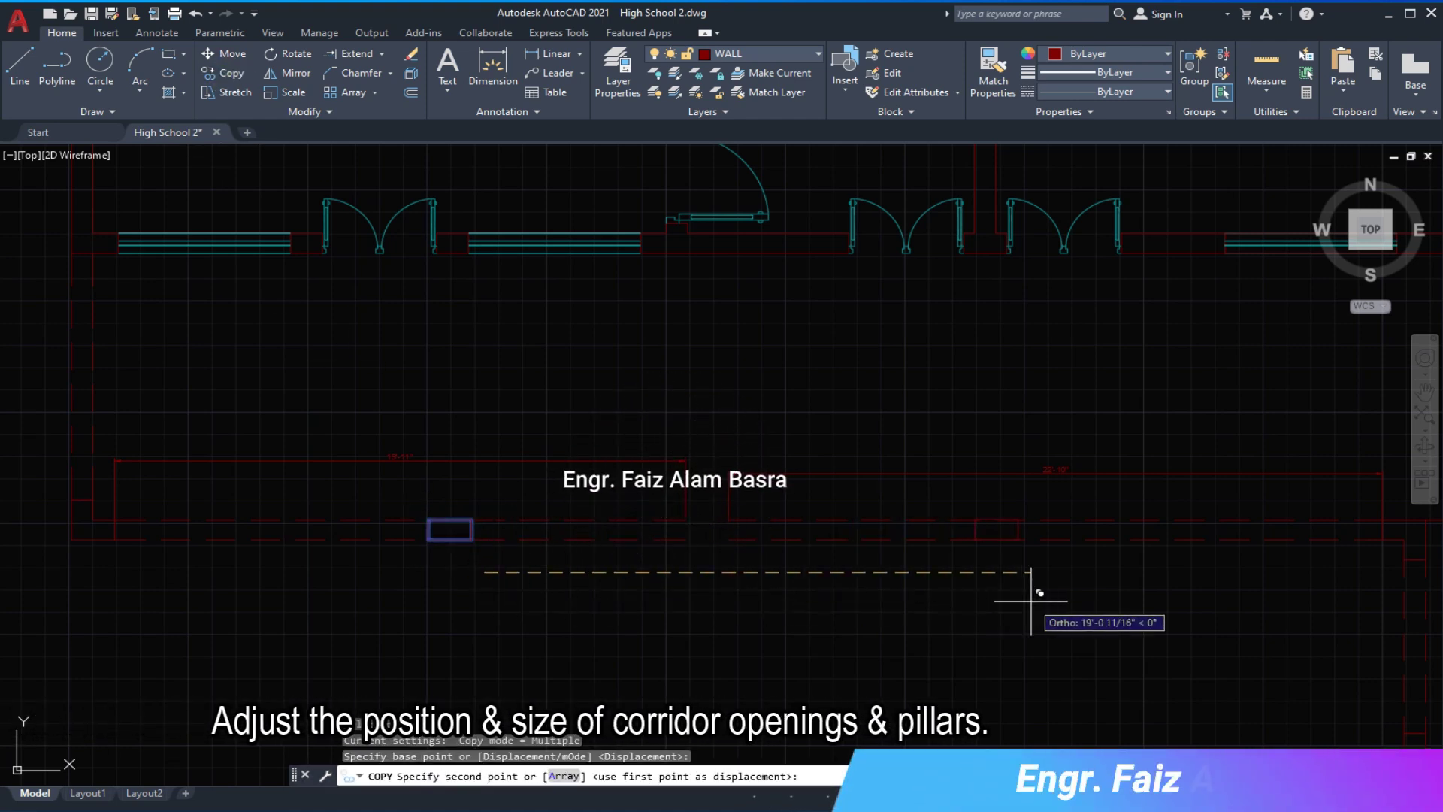
key(Escape)
- Resize the right and left corridor opening outlines with their grips
click(752, 518)
click(728, 496)
click(1020, 511)
click(428, 516)
key(Escape)
- Measure the corridor opening with a linear dimension
click(556, 54)
click(471, 519)
click(976, 518)
scroll(558, 415, down, 2)
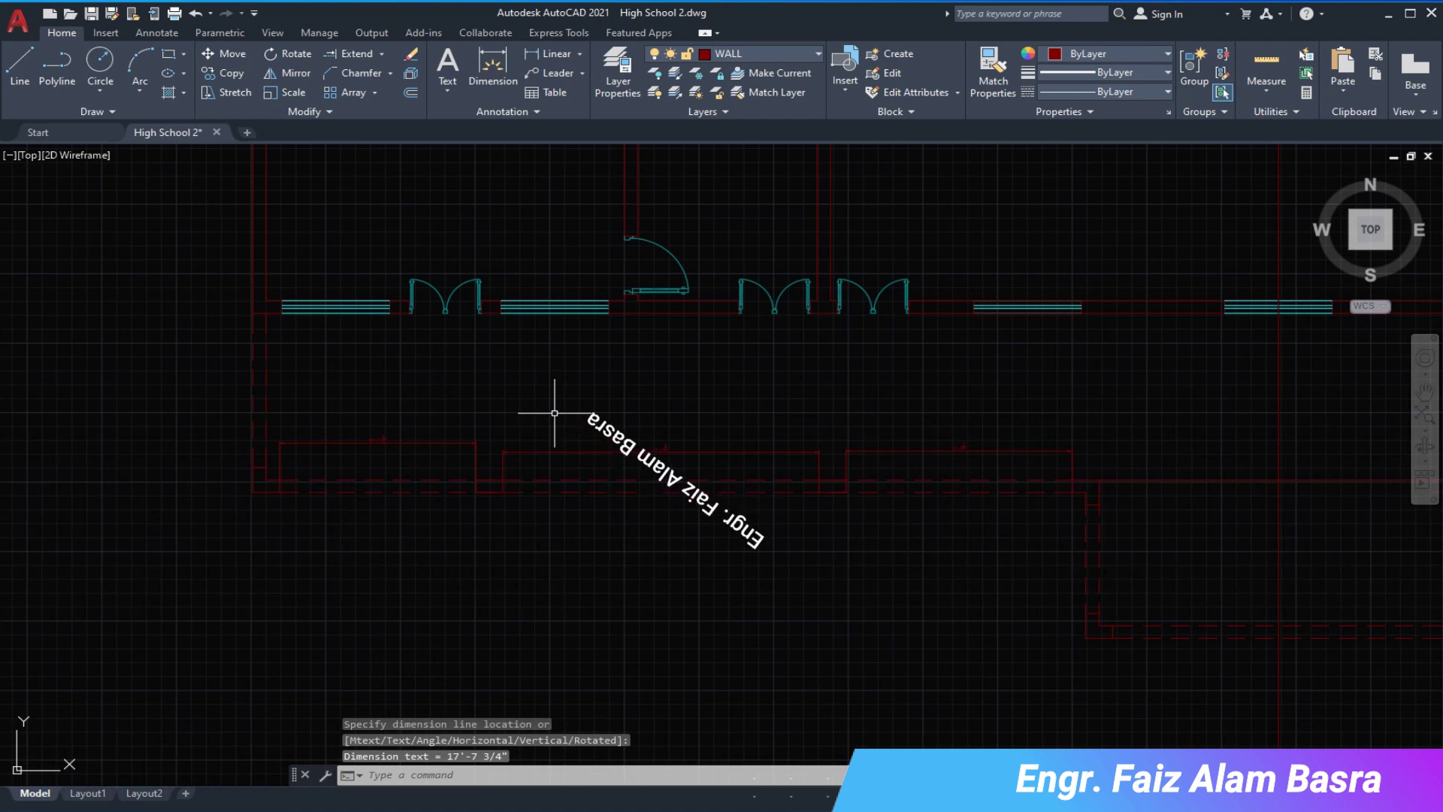
scroll(455, 480, up, 2)
scroll(310, 459, down, 2)
scroll(774, 335, up, 2)
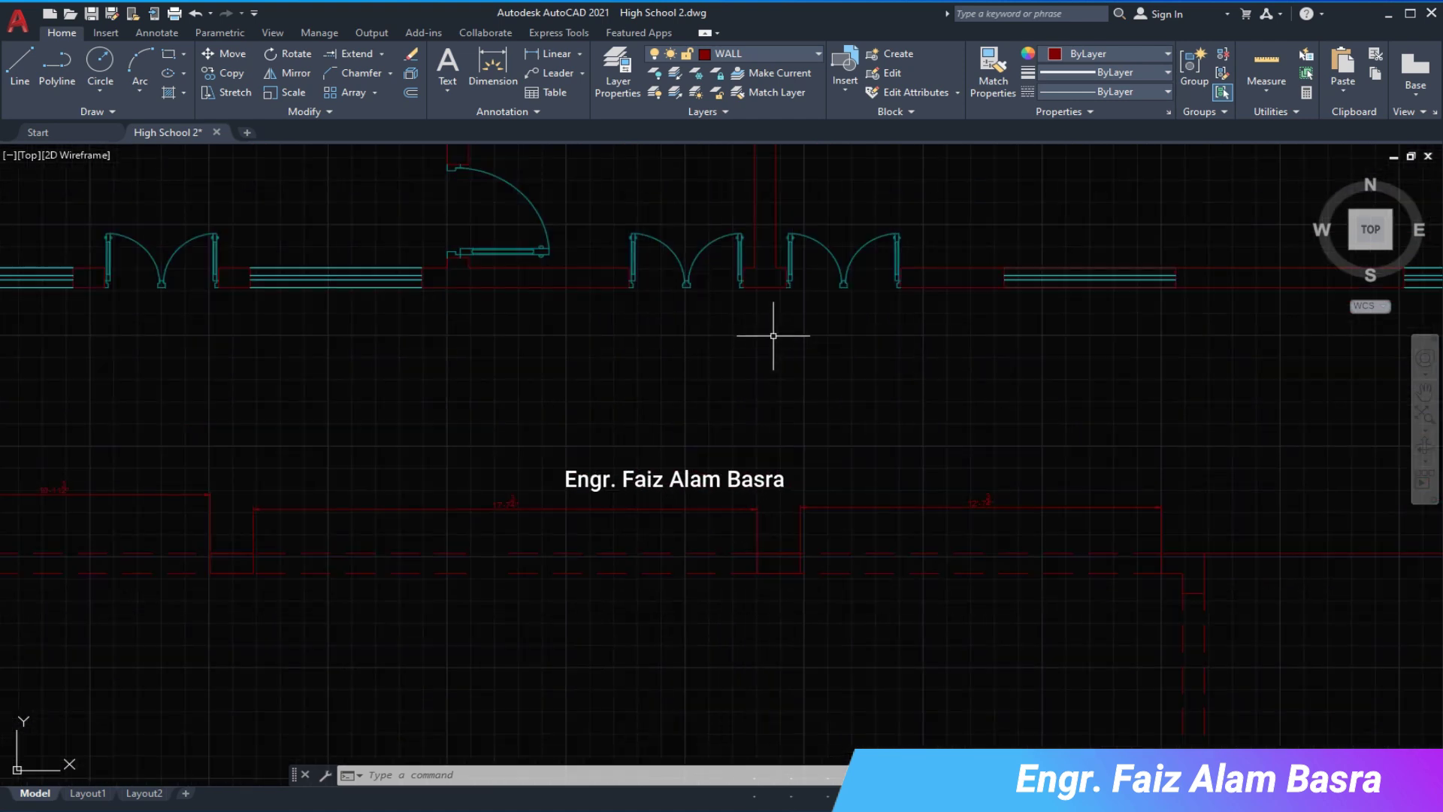
- Draw a vertical guide line across the lower corridor wall
click(24, 66)
click(763, 284)
click(752, 667)
scroll(782, 624, up, 3)
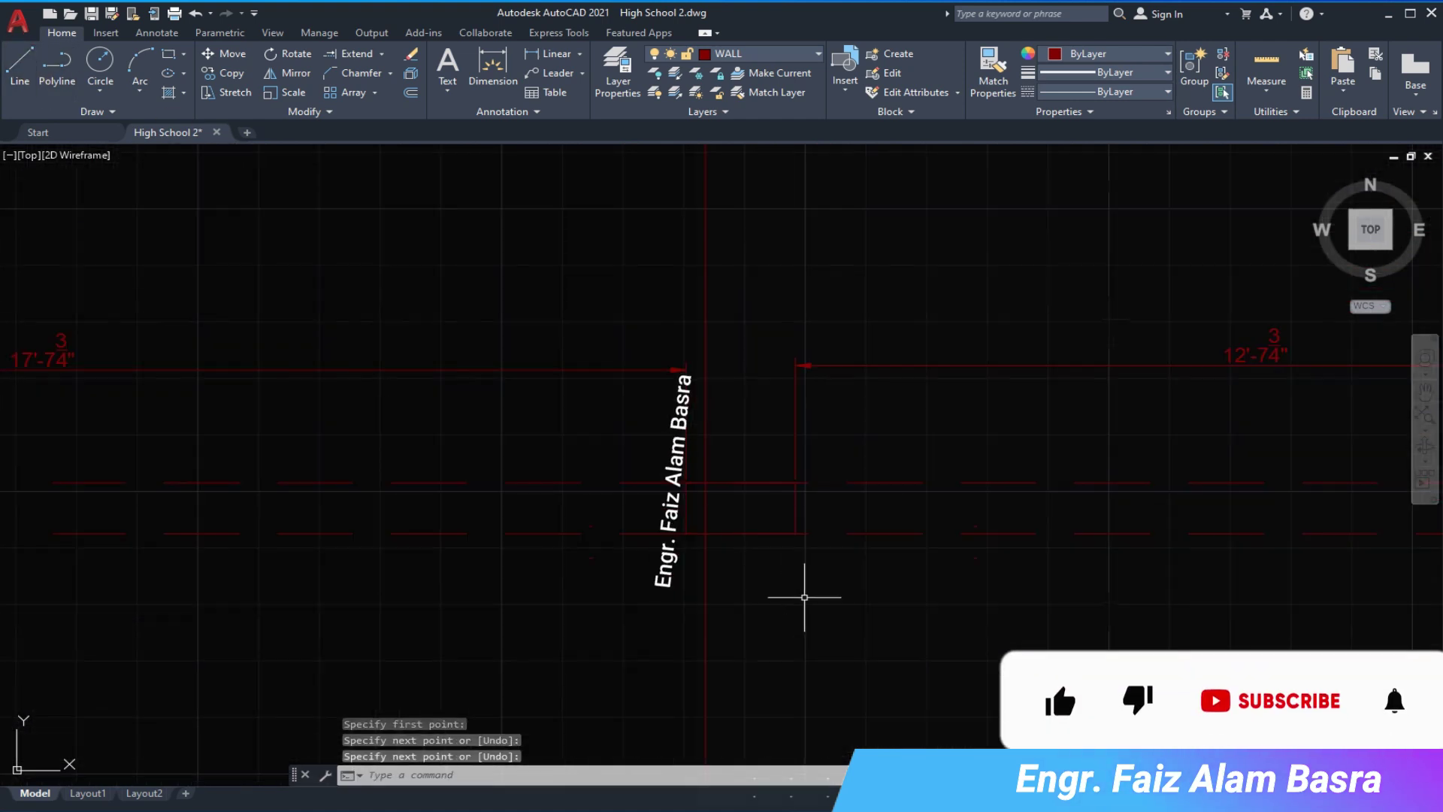
key(Return)
- Stretch the corridor wall ends to the left using a crossing window
click(226, 92)
click(842, 583)
click(676, 467)
key(Return)
click(741, 533)
click(704, 533)
scroll(782, 484, down, 3)
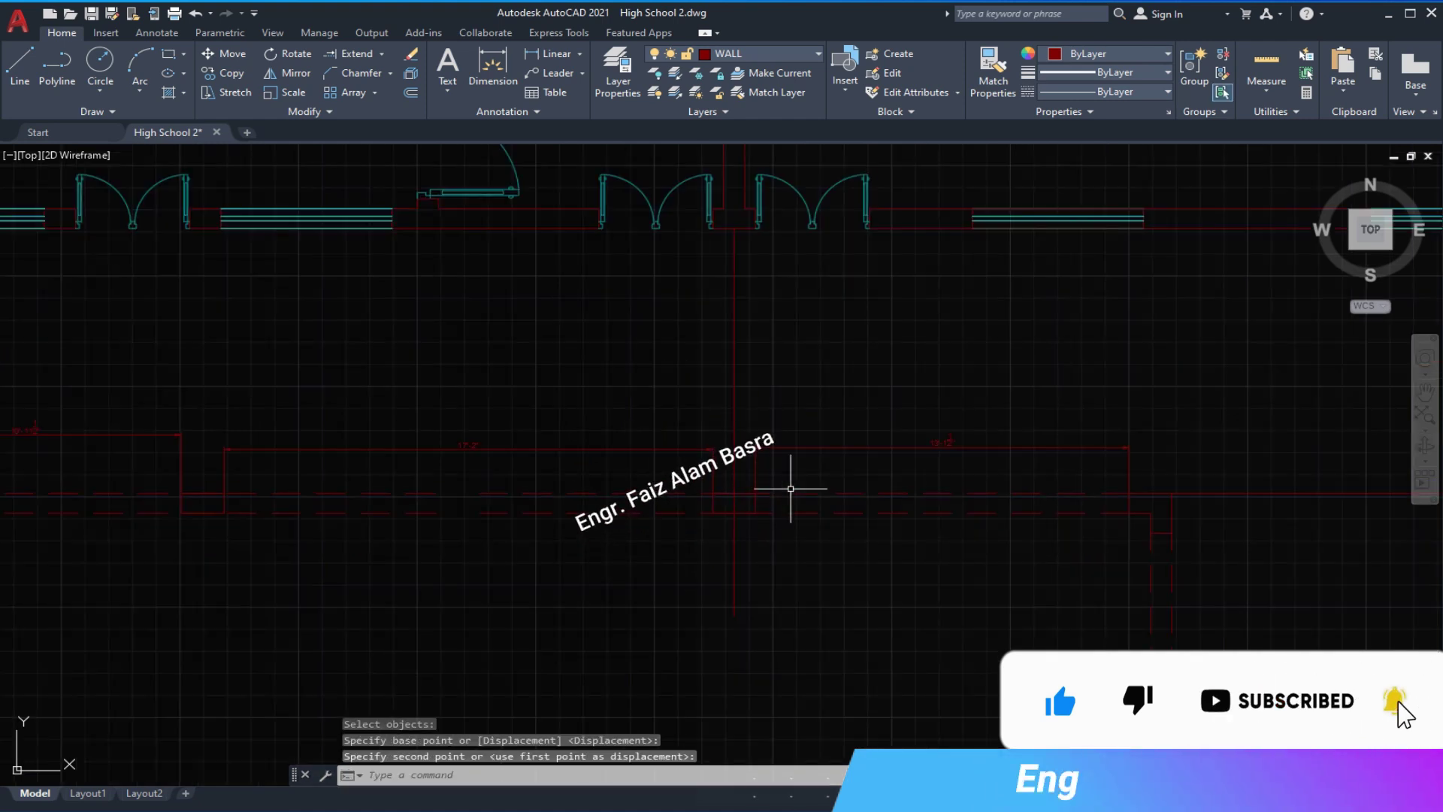
- Erase the leftover line and the extra wall lines near the stretched wall
click(854, 515)
key(Delete)
scroll(697, 525, up, 3)
click(661, 505)
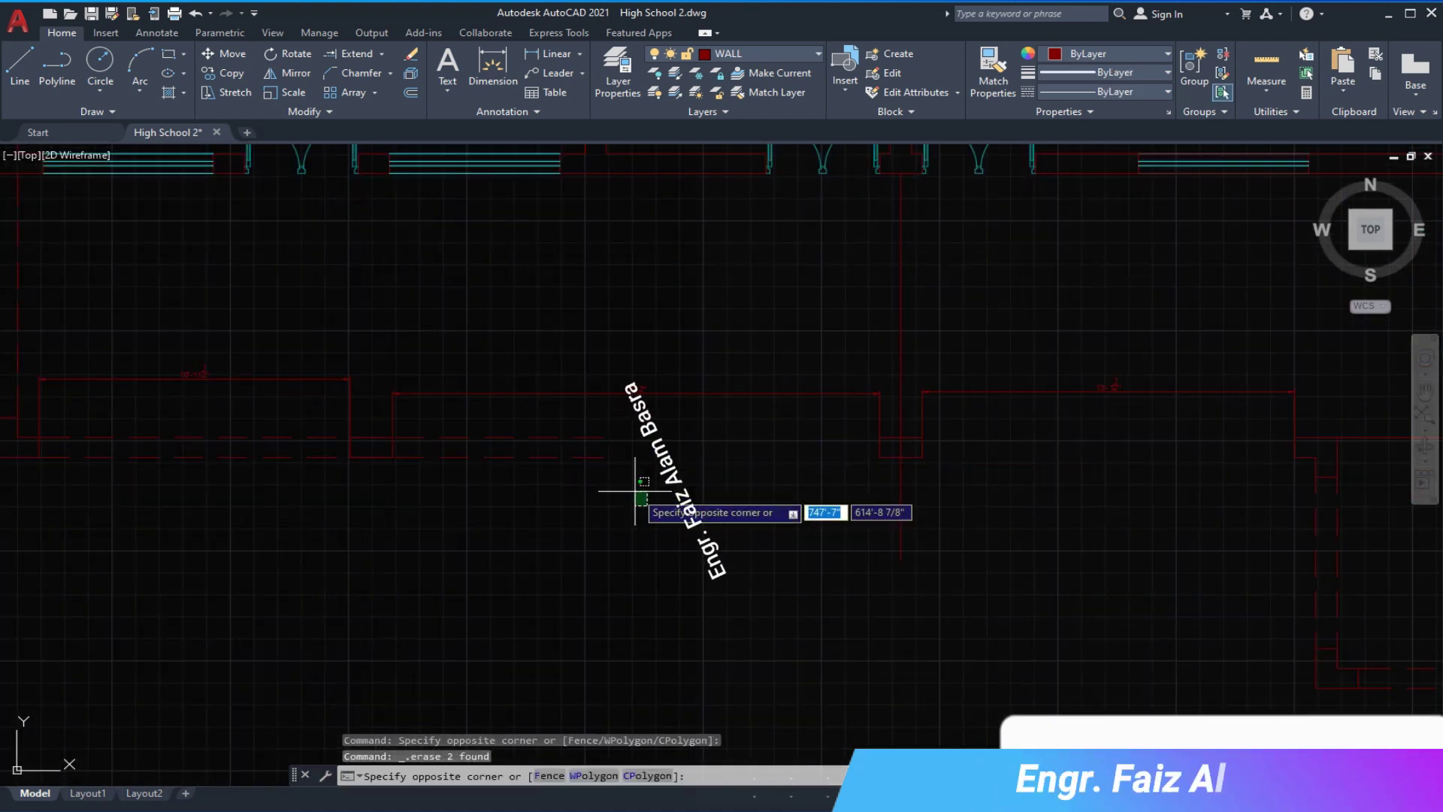
click(592, 437)
key(Delete)
scroll(811, 466, down, 3)
scroll(922, 475, up, 4)
scroll(832, 483, down, 2)
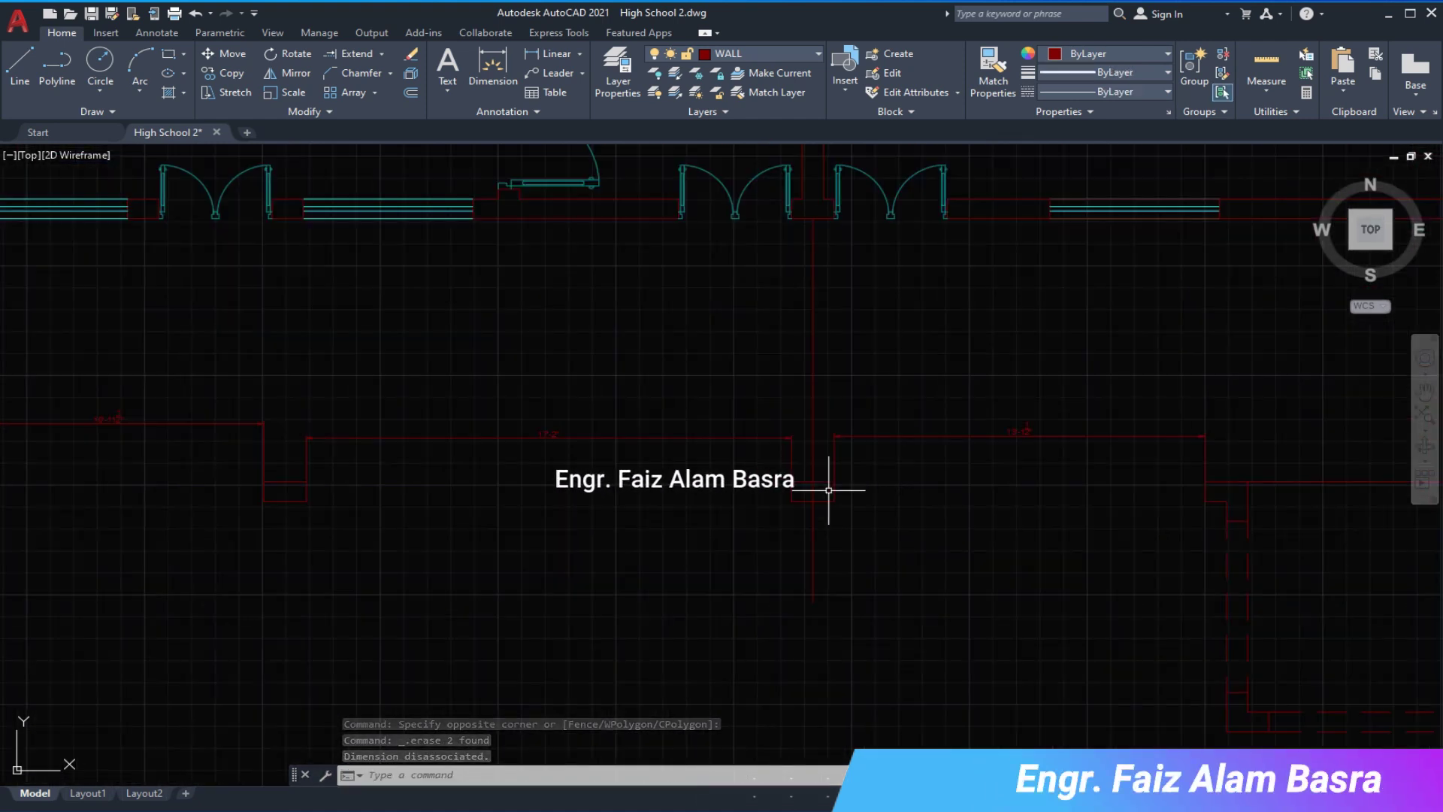
scroll(824, 231, up, 2)
scroll(954, 355, down, 2)
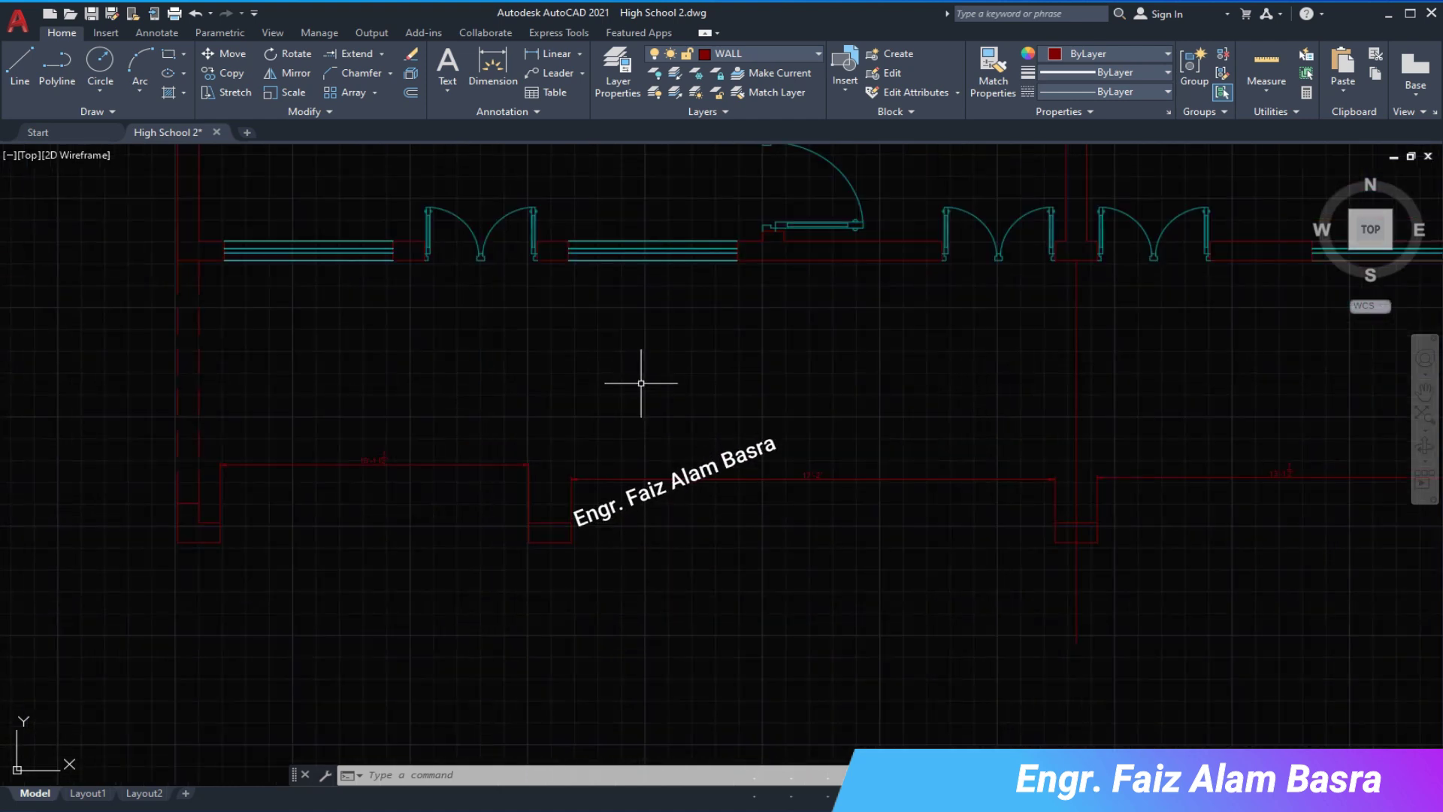
- Stretch the six objects of the first pillar notch to their new position
click(225, 92)
click(691, 571)
click(496, 451)
key(Return)
click(519, 406)
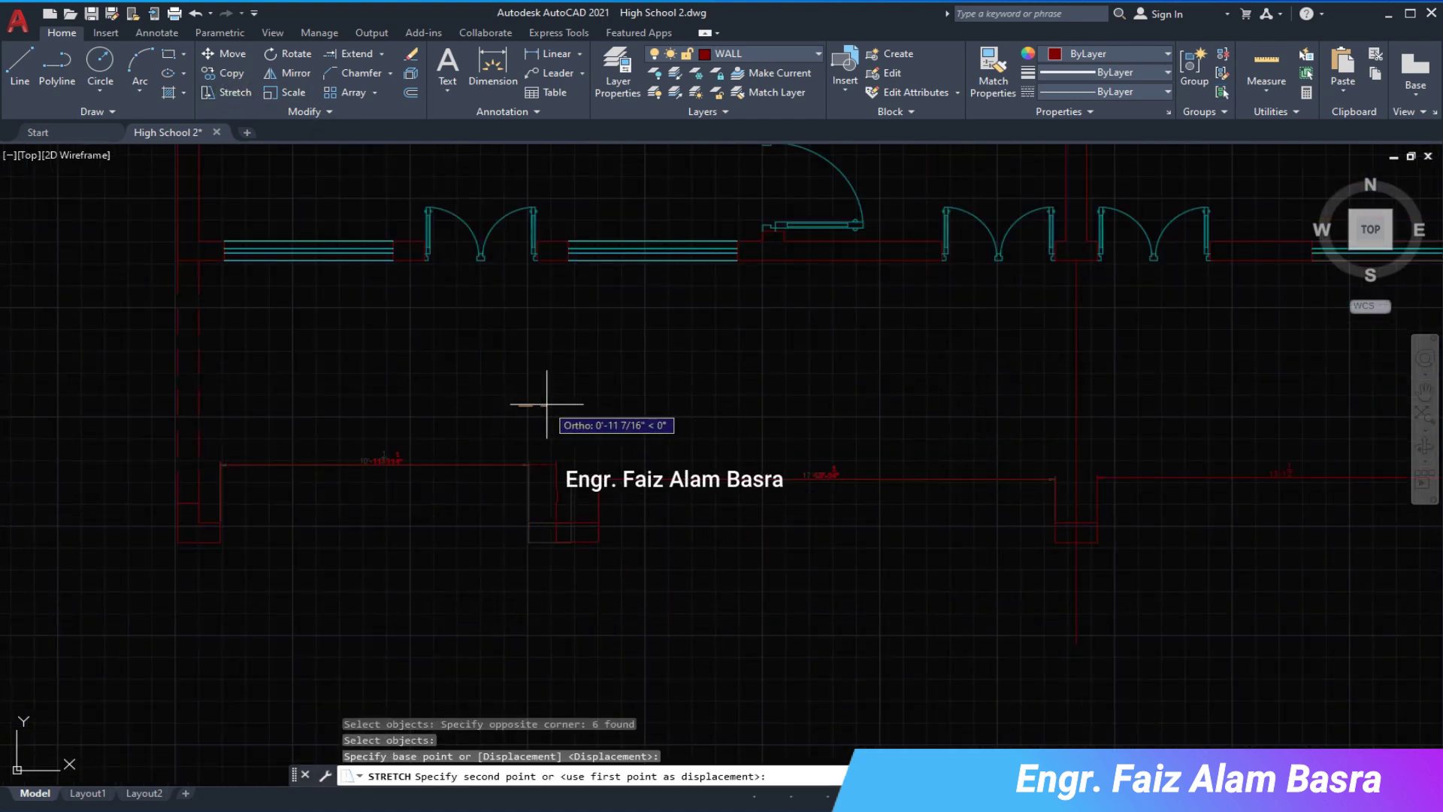
scroll(563, 404, up, 2)
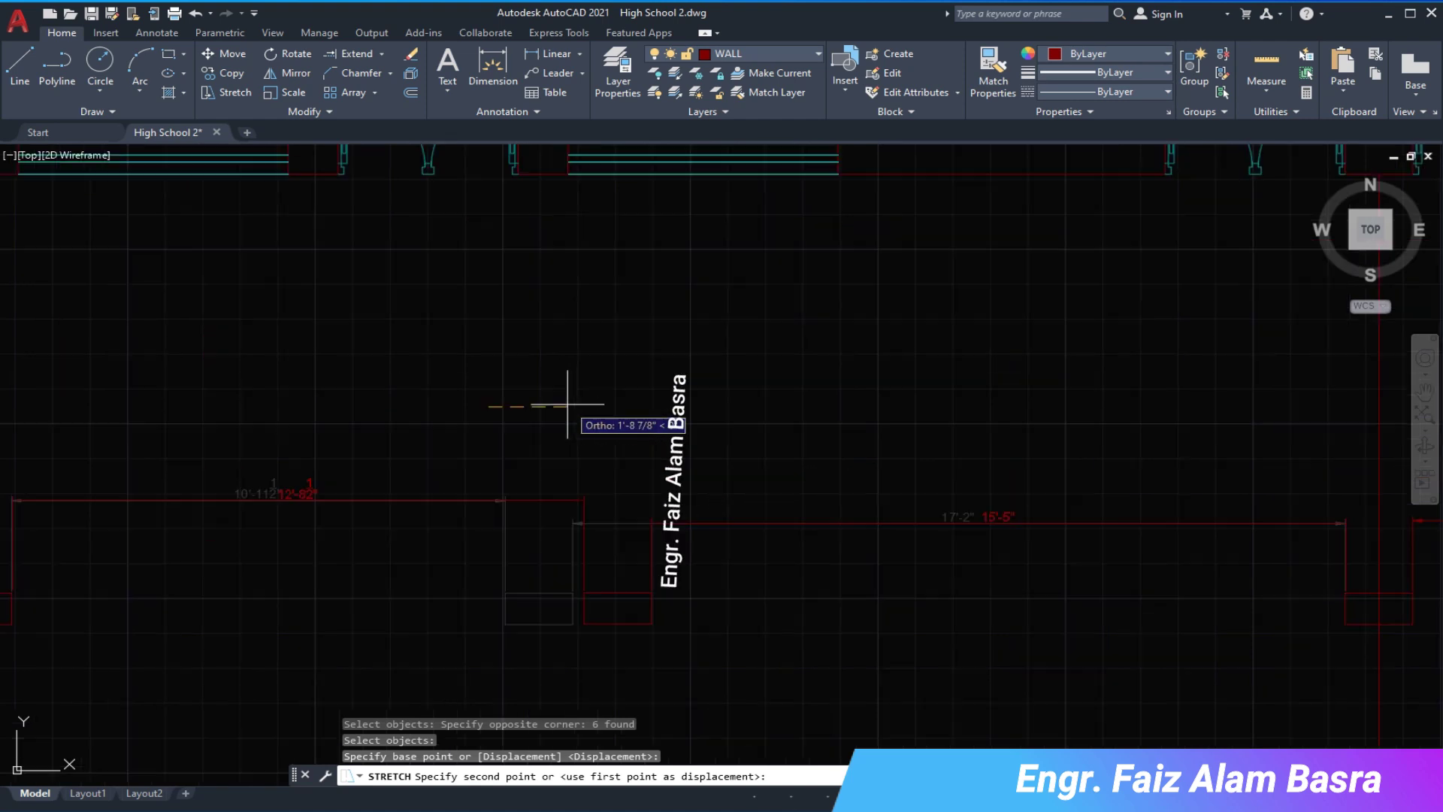
scroll(584, 406, down, 2)
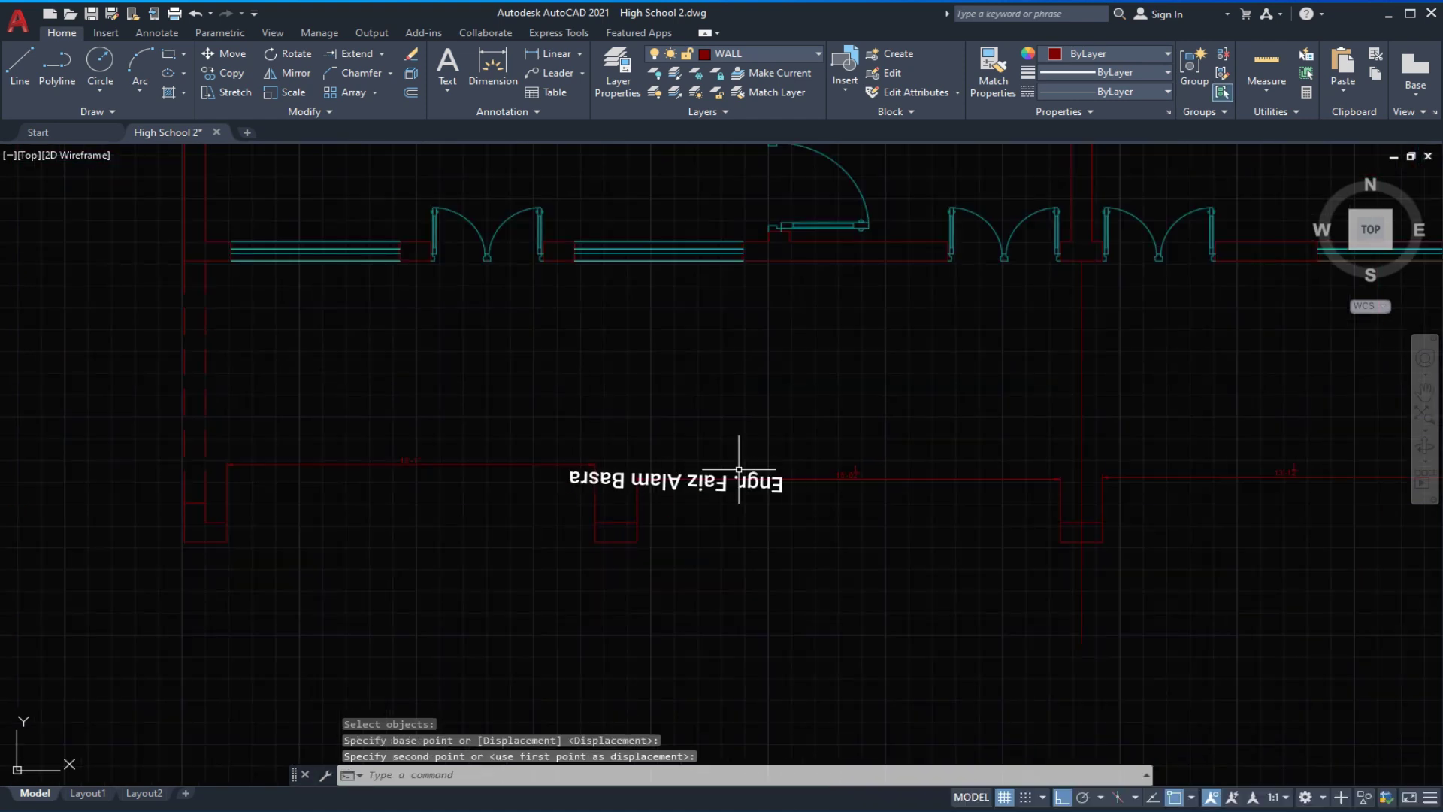
click(611, 413)
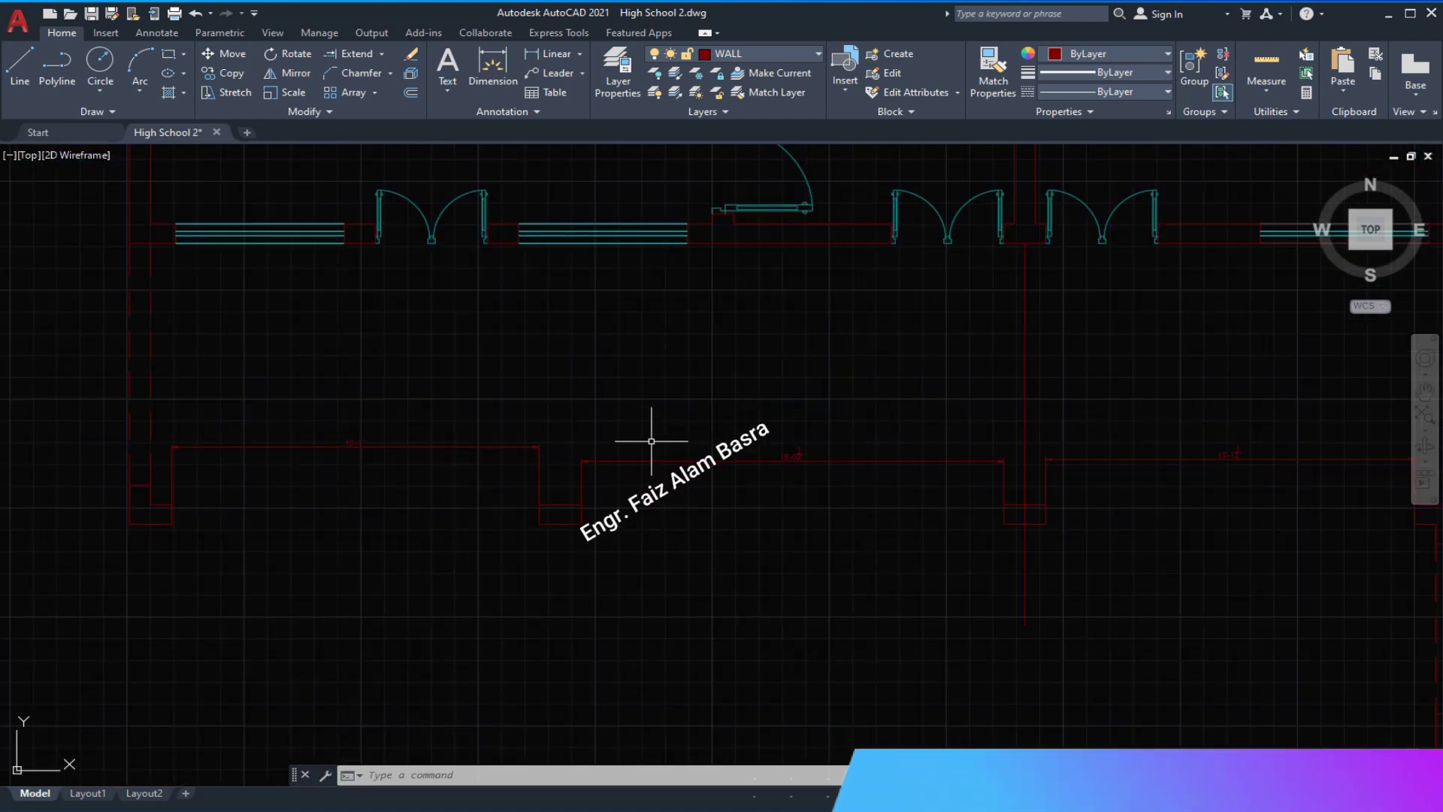
scroll(468, 428, down, 2)
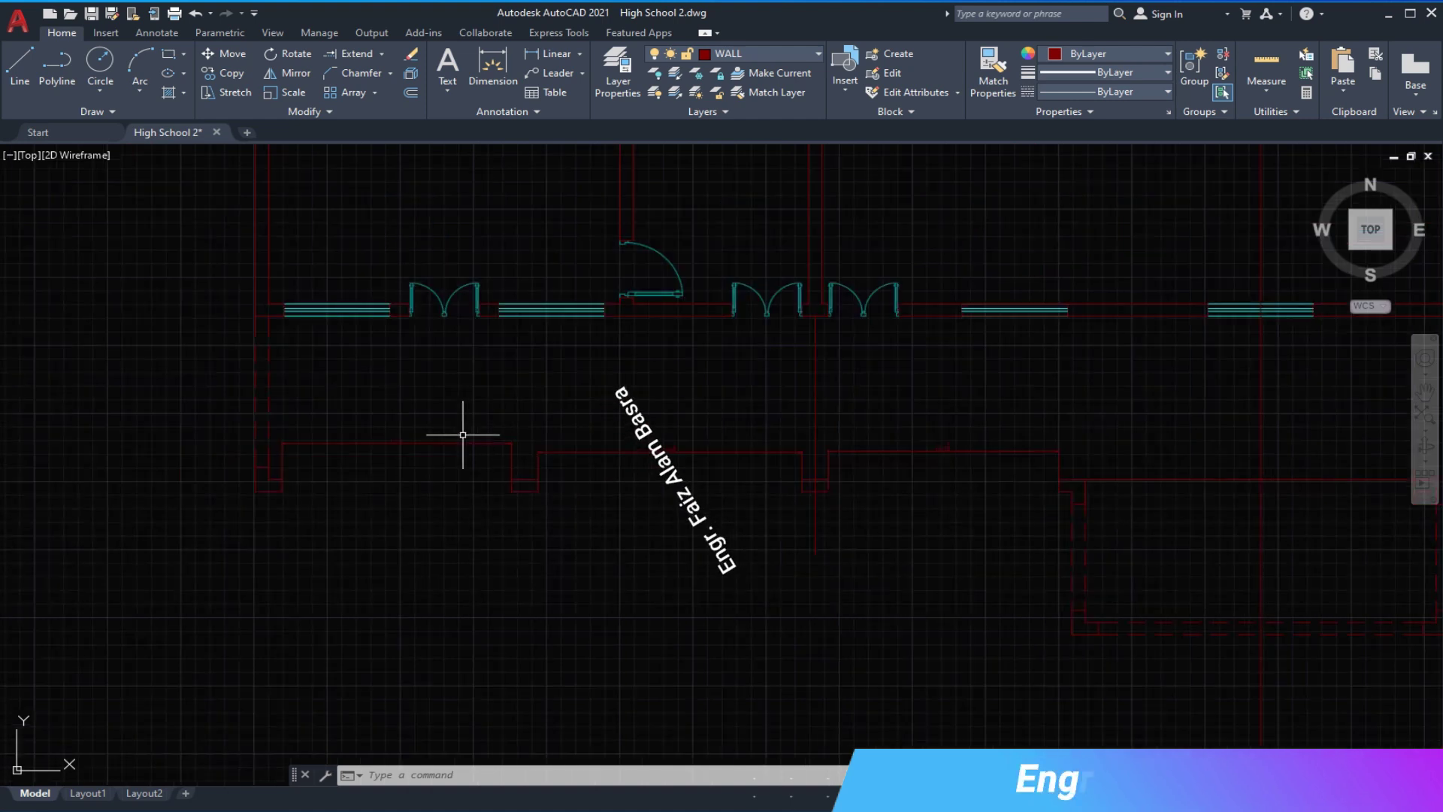
scroll(838, 468, up, 2)
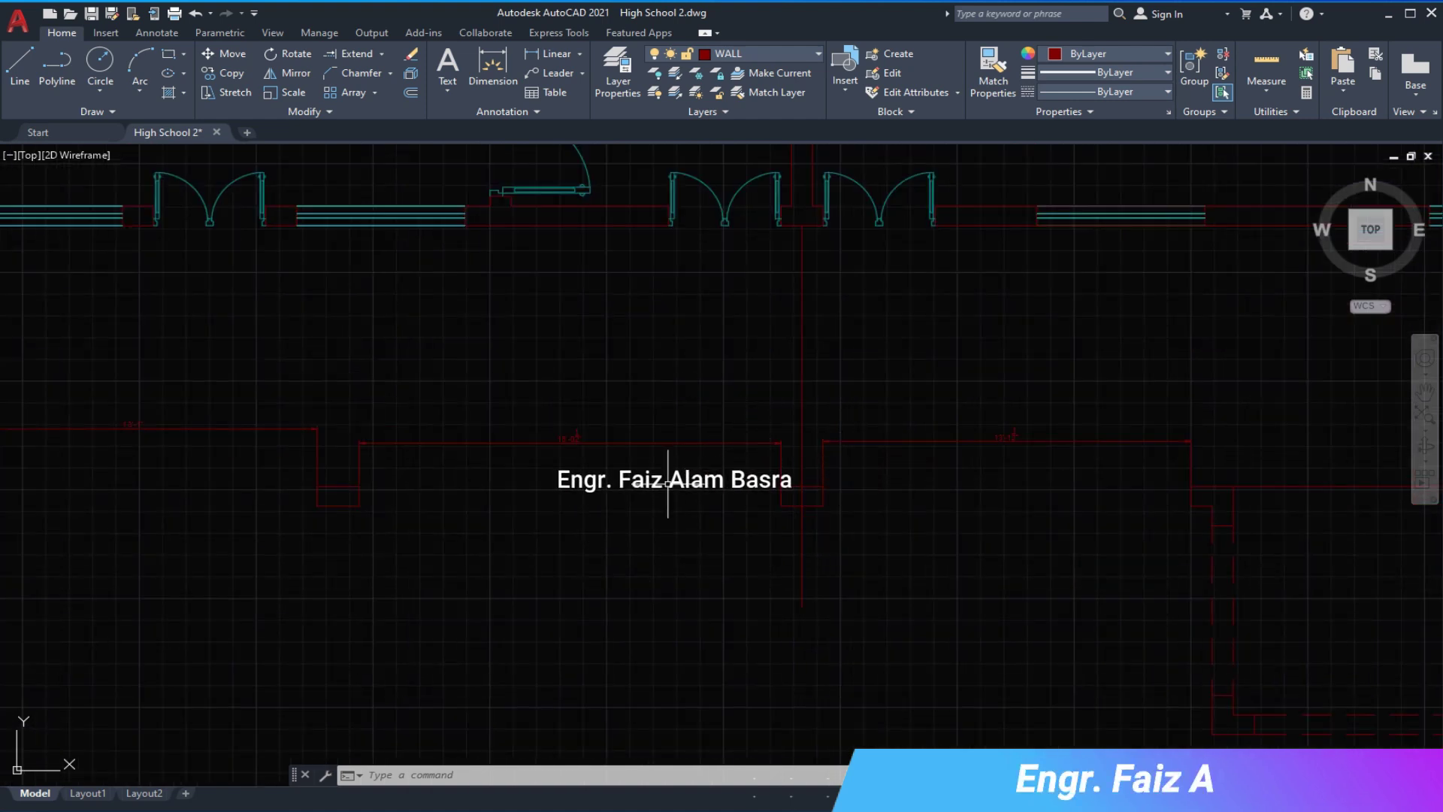
scroll(667, 480, down, 2)
scroll(620, 464, up, 2)
scroll(571, 443, up, 2)
scroll(451, 443, down, 2)
scroll(298, 437, up, 2)
- Stretch the second pillar notch walls selected with a crossing window
click(226, 91)
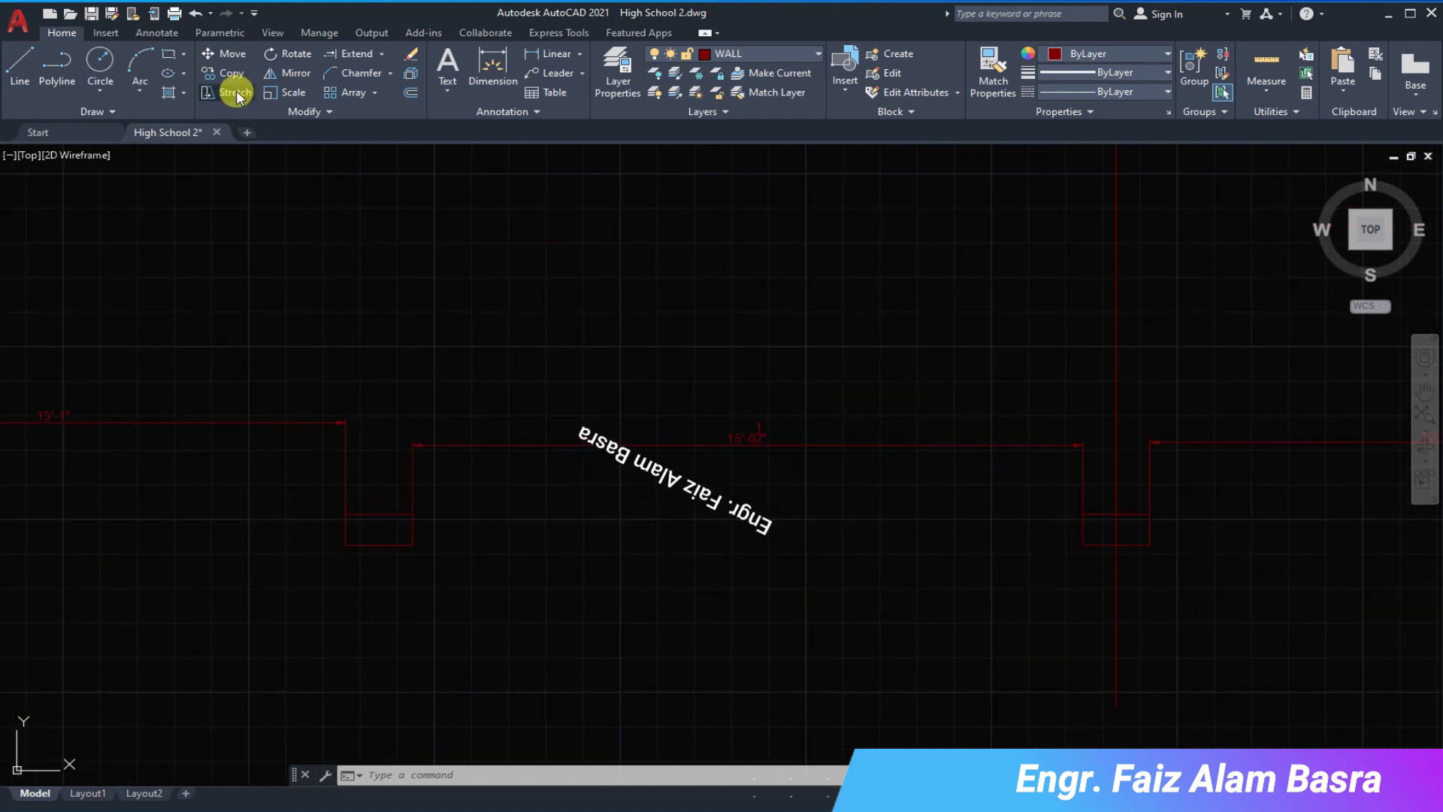
drag(466, 541, 329, 390)
key(Return)
click(359, 376)
key(Return)
scroll(467, 444, down, 2)
scroll(870, 477, up, 2)
scroll(596, 489, down, 2)
scroll(320, 473, up, 2)
scroll(490, 471, down, 2)
scroll(653, 428, up, 2)
scroll(763, 473, down, 2)
scroll(957, 462, up, 2)
- Erase the stray dashed line
drag(957, 463, 886, 396)
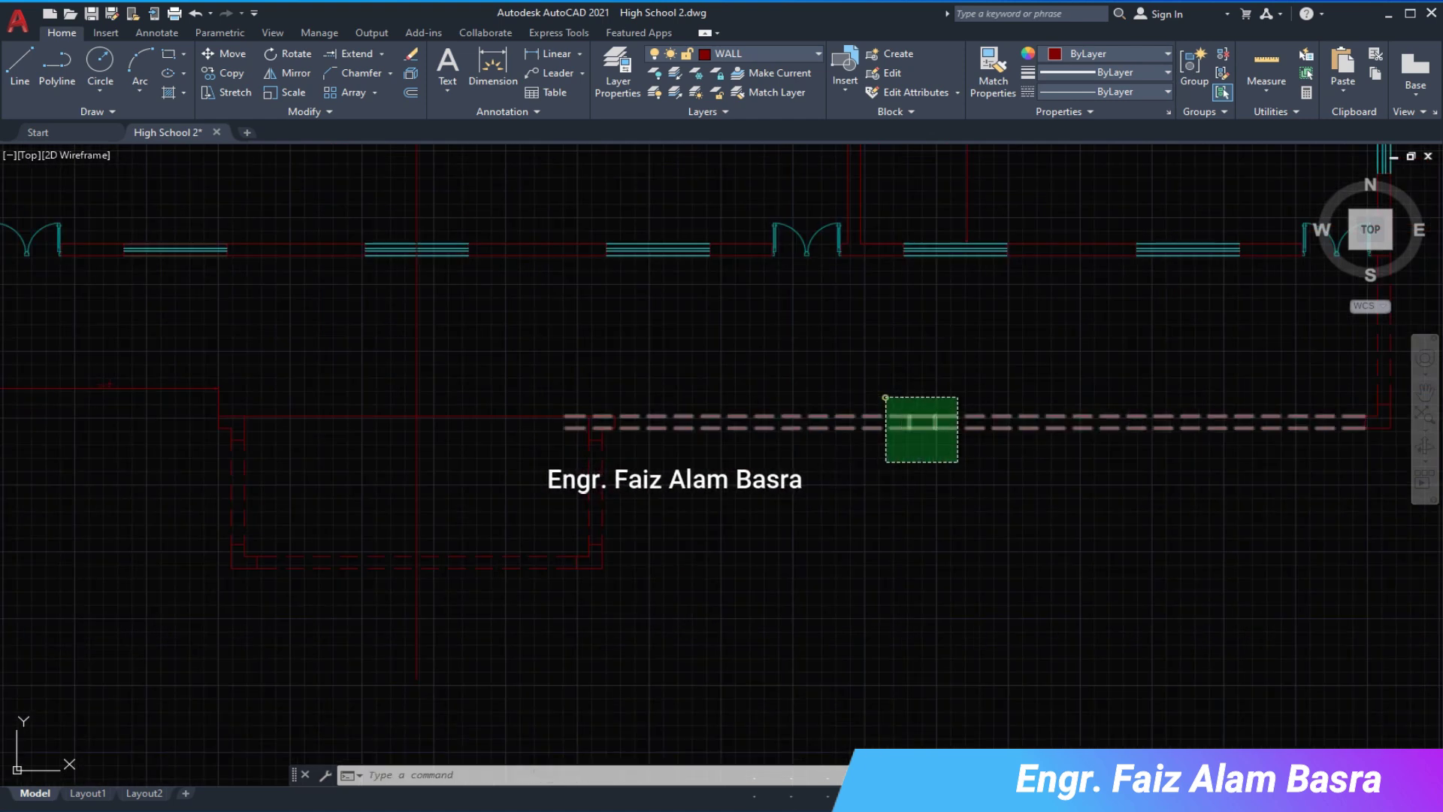
key(Delete)
scroll(895, 460, down, 3)
scroll(203, 347, up, 2)
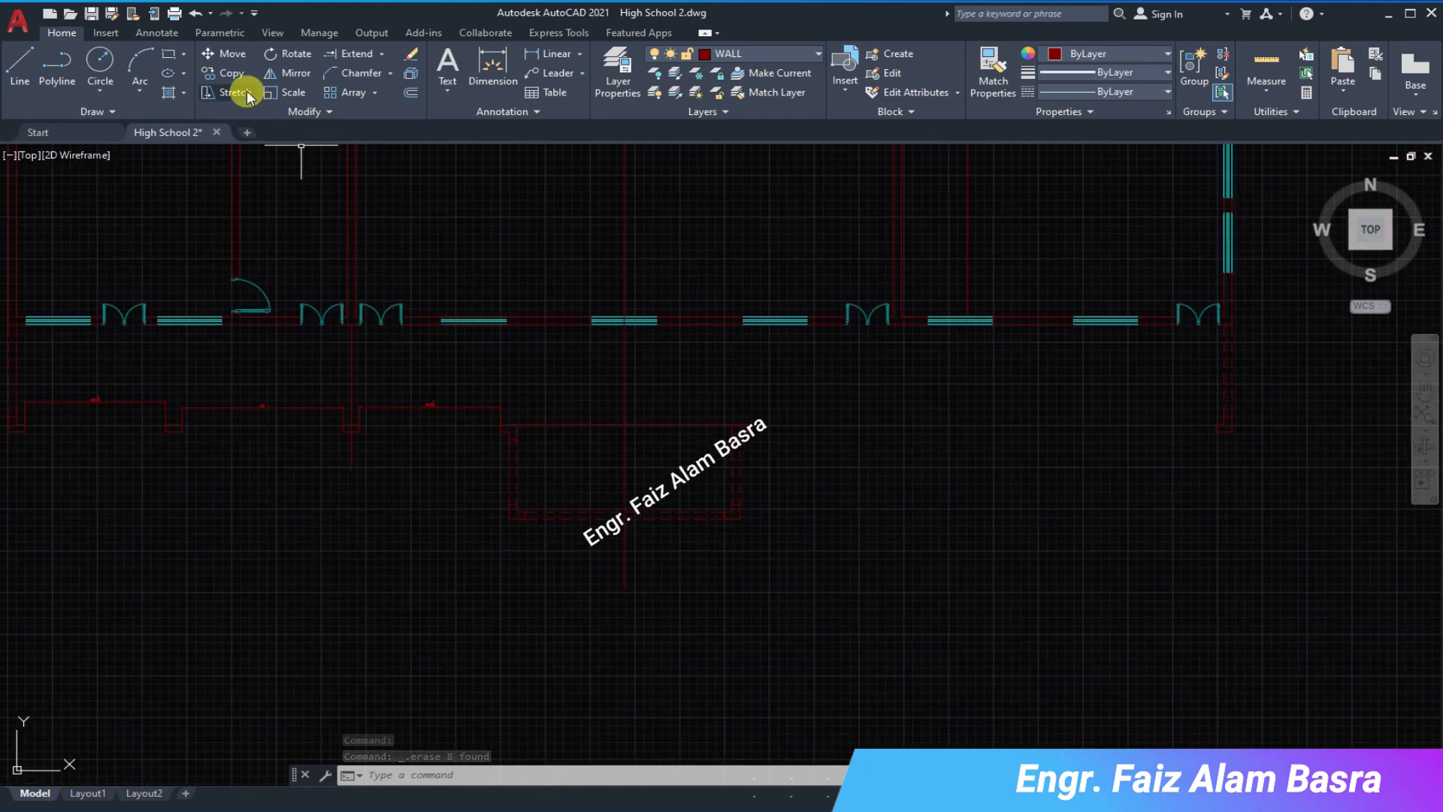
- Mirror the nine corridor wall objects to the right, keeping the originals
click(287, 72)
click(142, 370)
click(403, 461)
key(Return)
click(624, 425)
click(632, 614)
key(Return)
scroll(939, 451, up, 2)
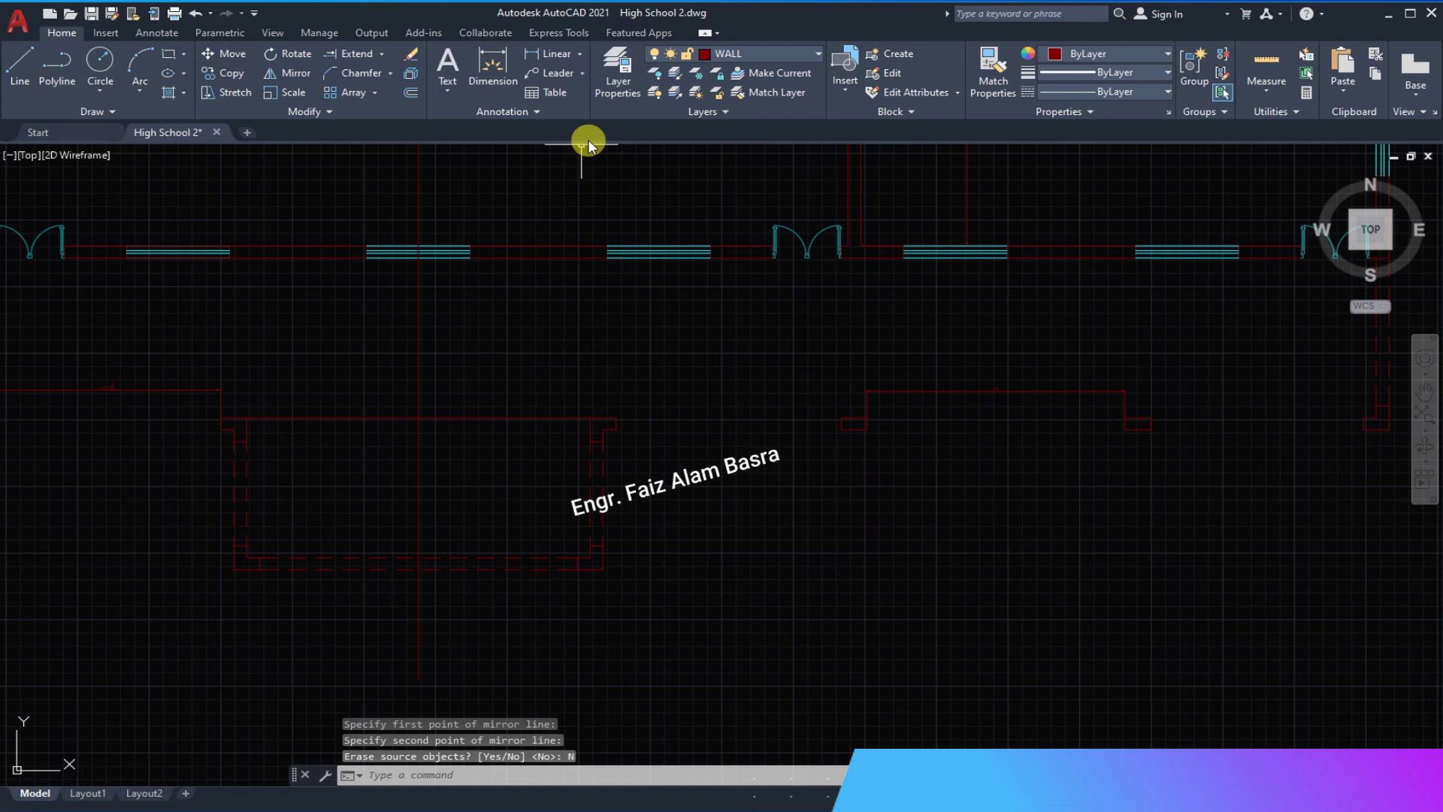
- Add 13'-1 1/2" and 12'-4 1/2" linear dimensions along the corridor walls
click(556, 57)
click(840, 418)
click(612, 409)
scroll(427, 340, down, 2)
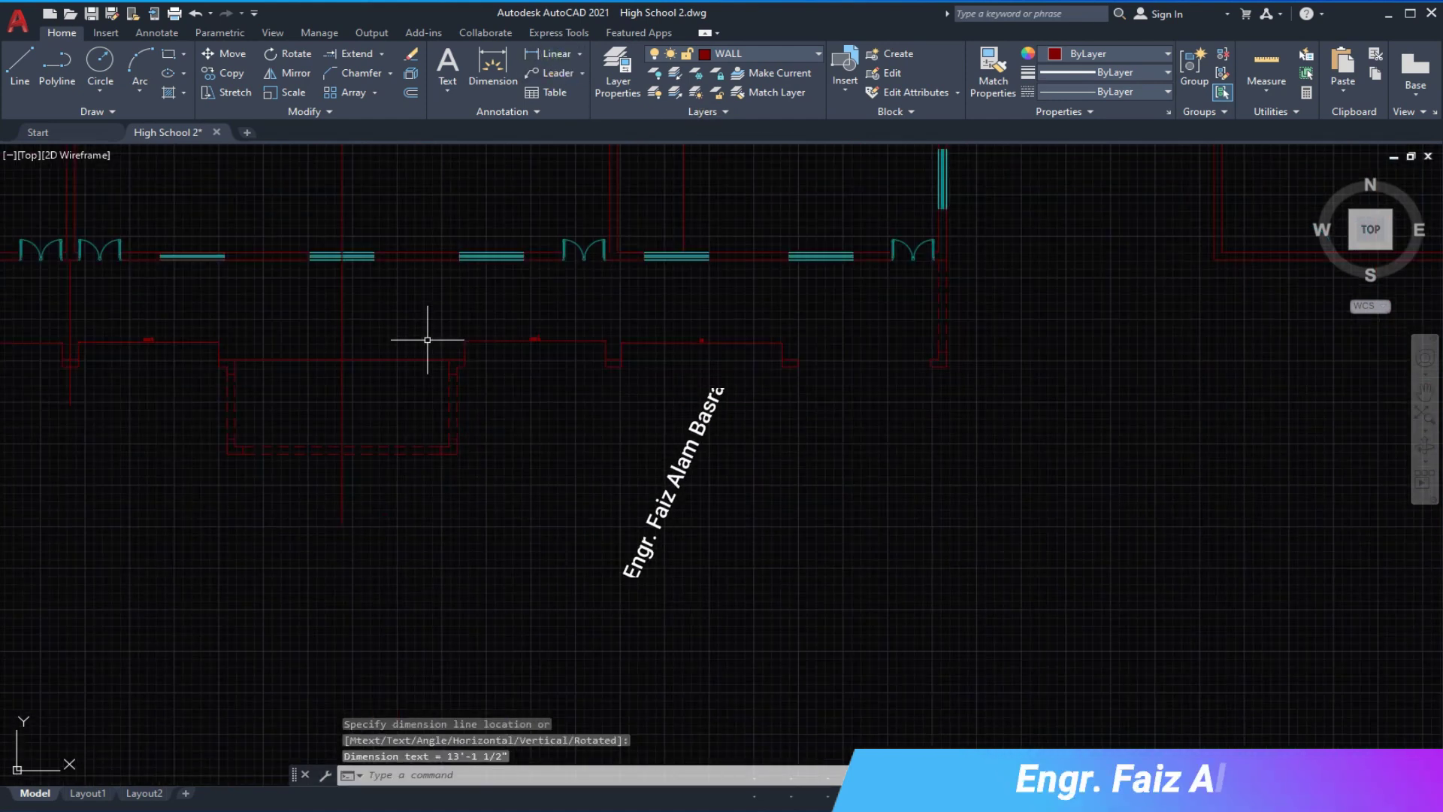
scroll(559, 230, up, 2)
key(Return)
click(828, 379)
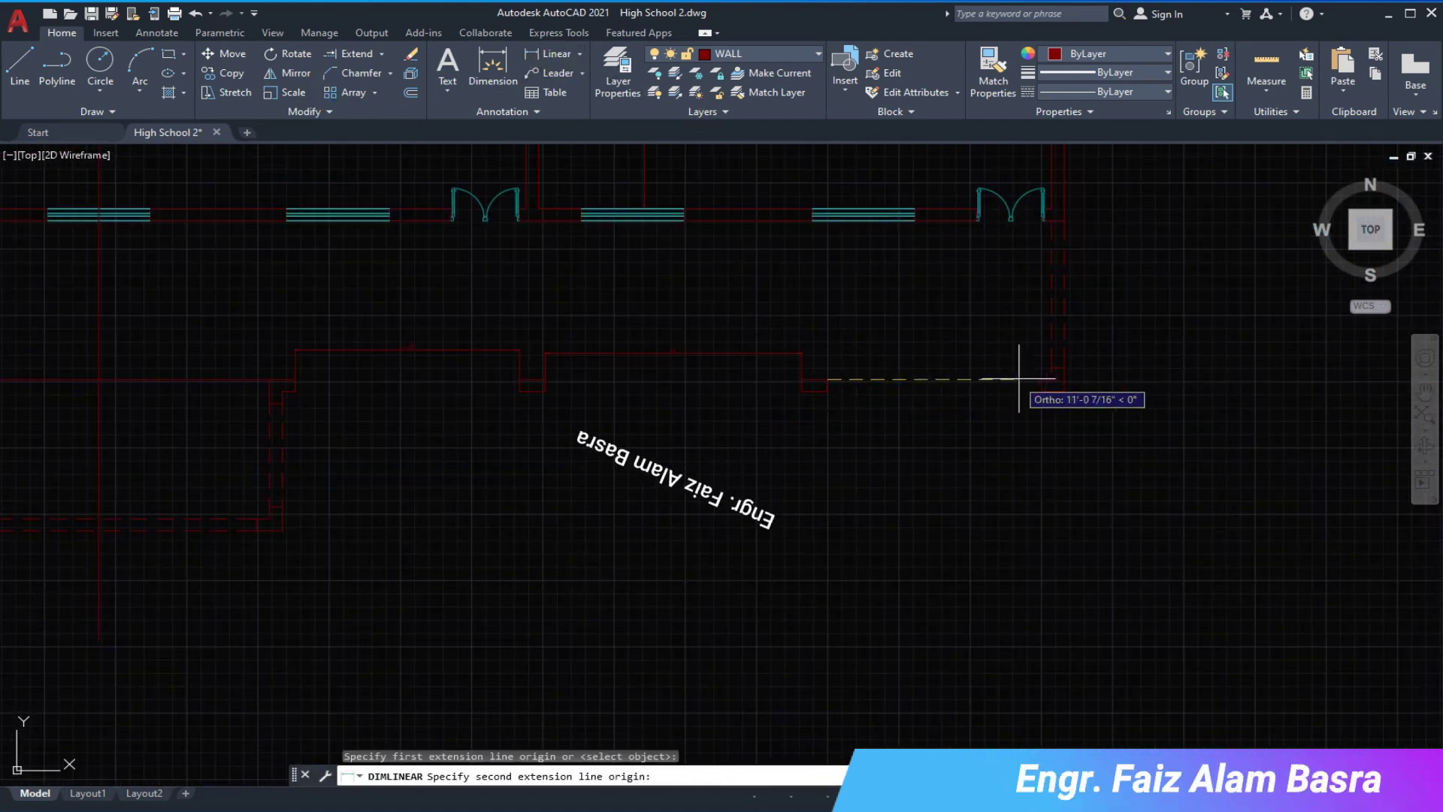
click(1040, 379)
click(1014, 356)
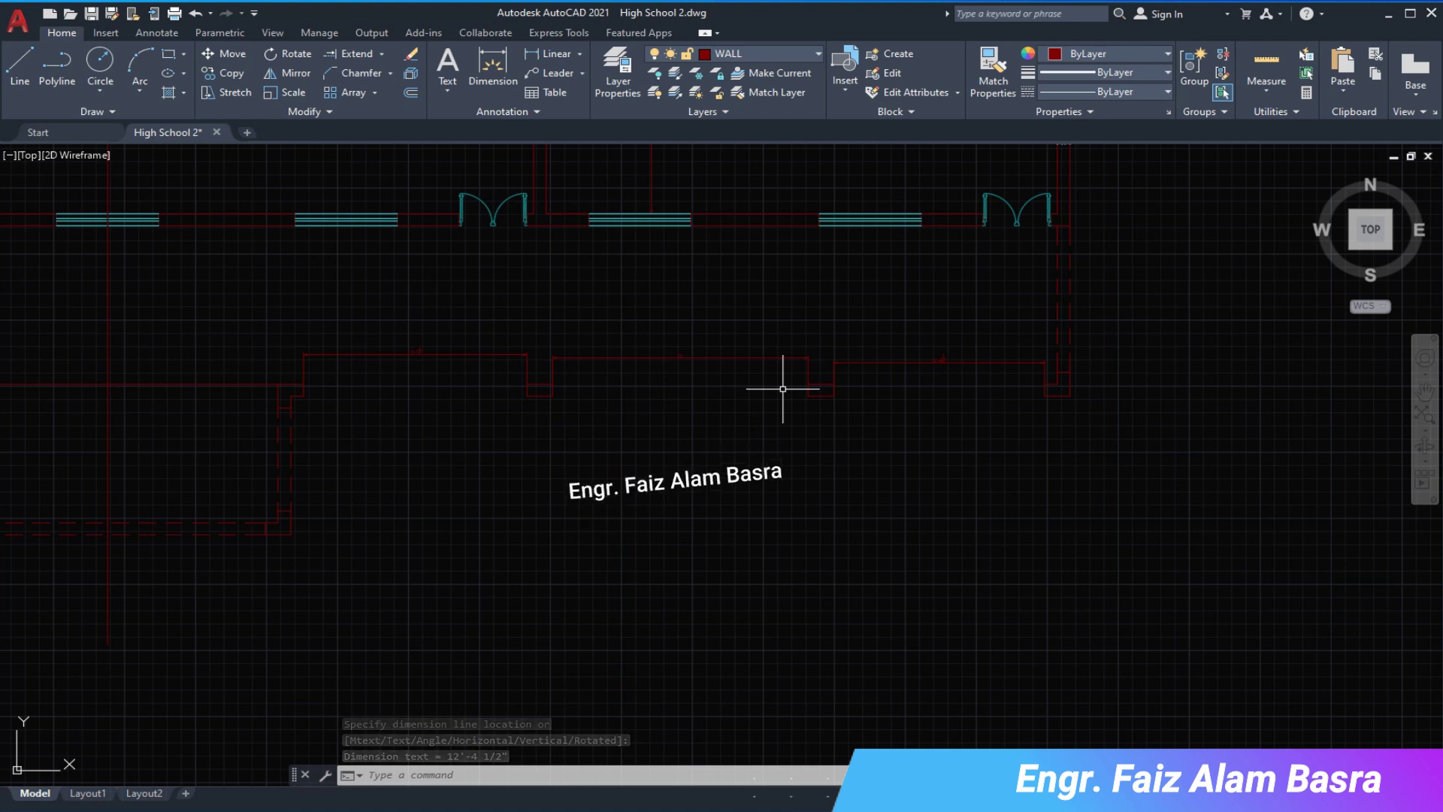
scroll(499, 413, down, 2)
scroll(612, 451, up, 3)
scroll(773, 444, up, 1)
scroll(674, 451, down, 1)
scroll(805, 419, down, 1)
scroll(844, 426, down, 1)
scroll(844, 429, up, 1)
scroll(771, 421, up, 1)
scroll(771, 422, down, 1)
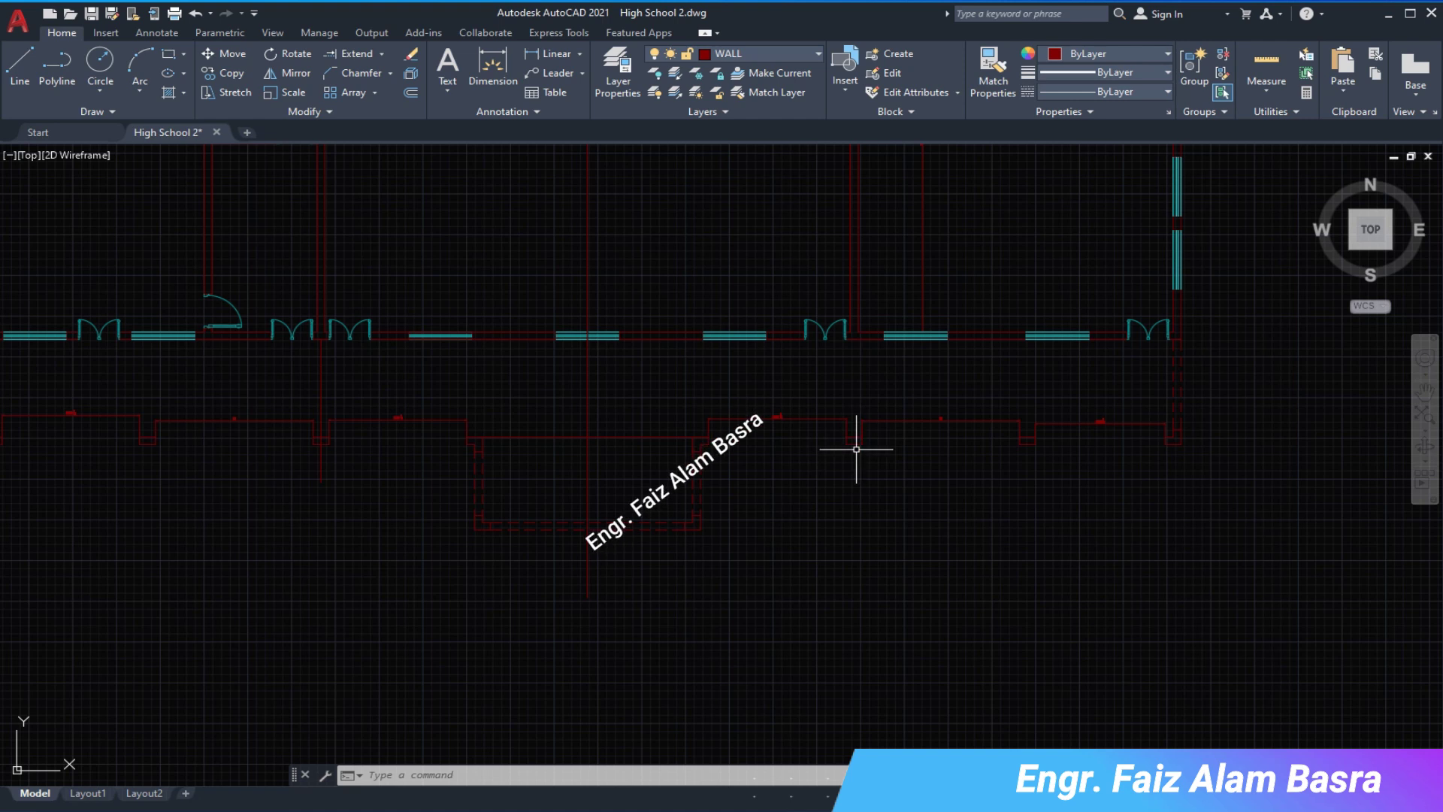
scroll(953, 245, up, 2)
scroll(899, 248, down, 1)
scroll(898, 276, down, 1)
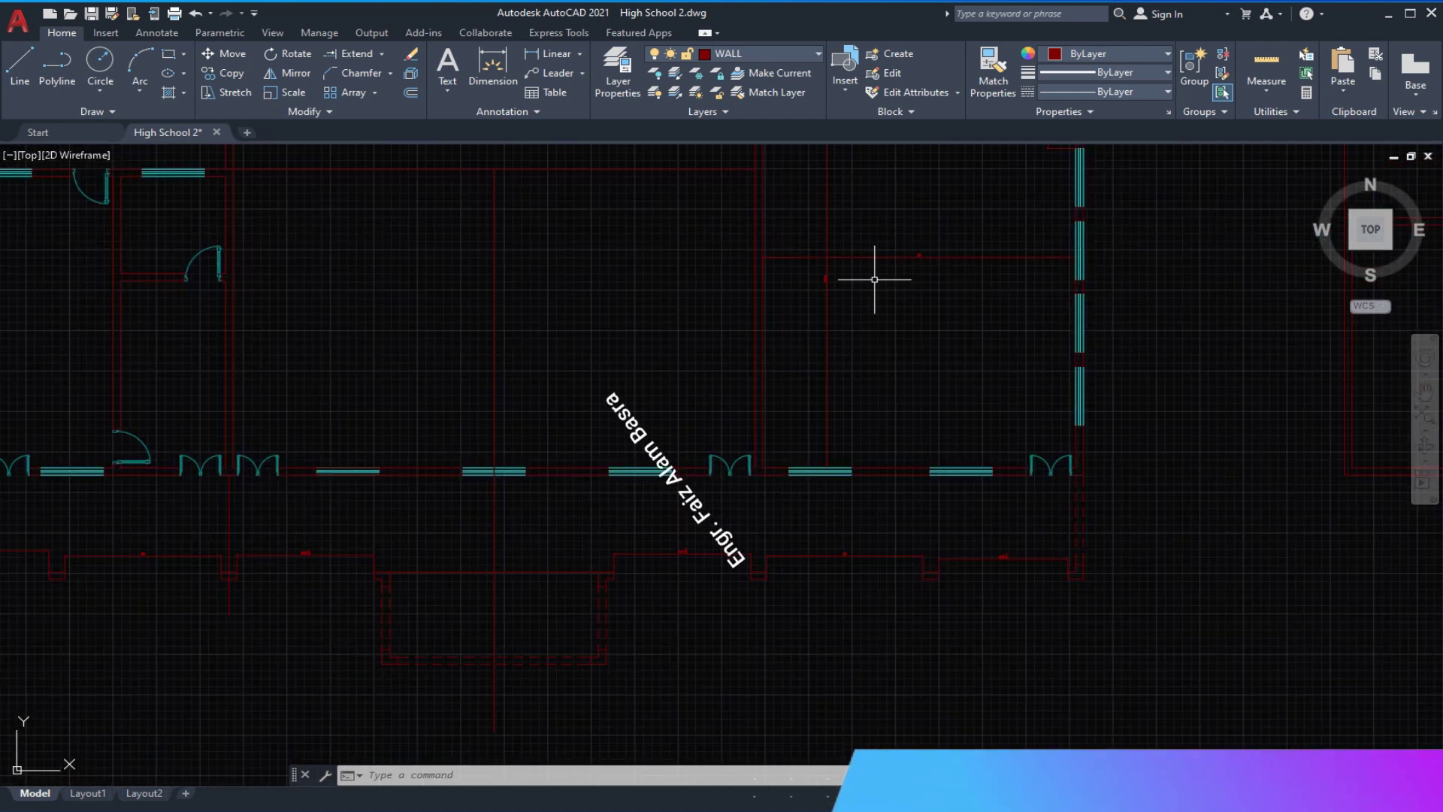
scroll(874, 278, down, 2)
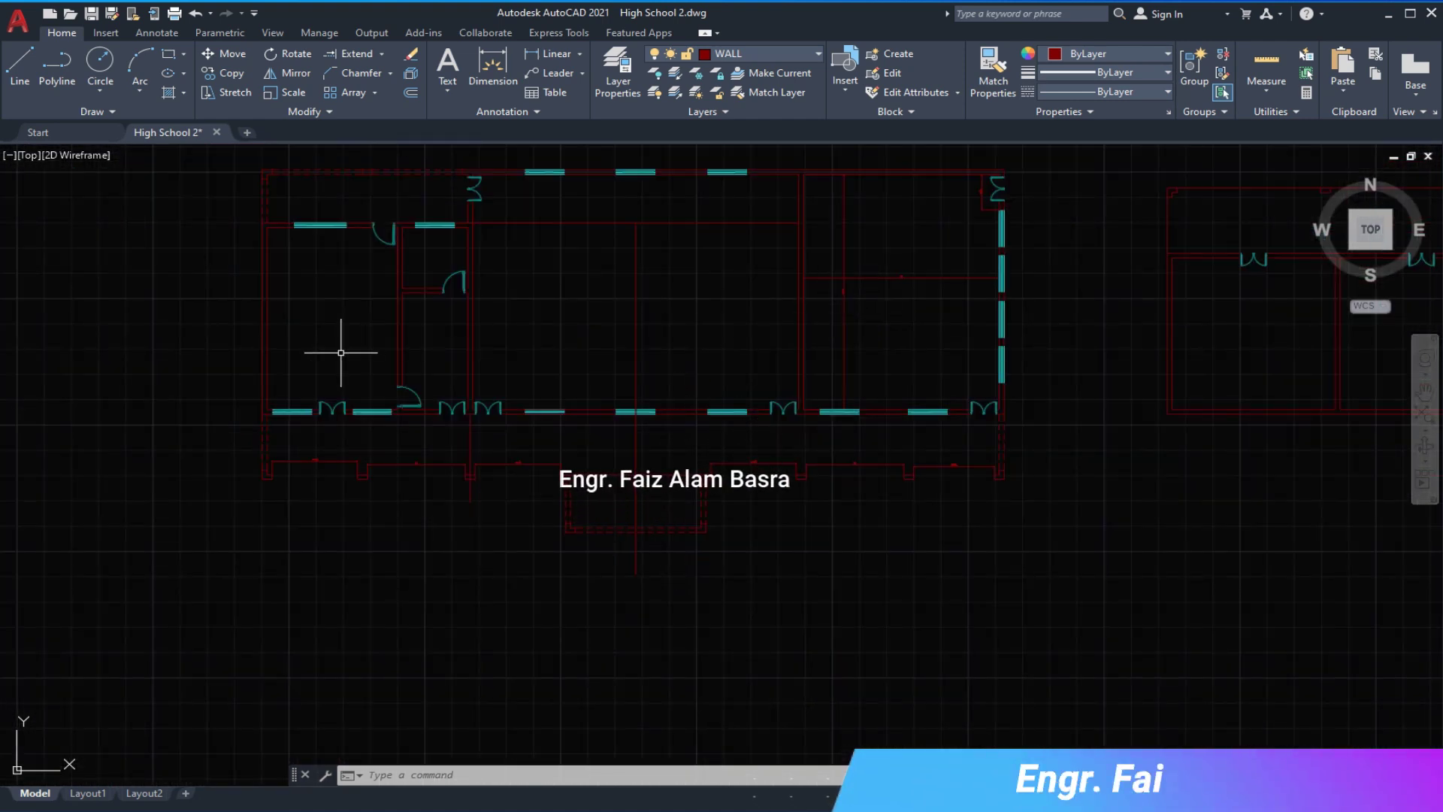
scroll(346, 353, up, 2)
- Add a 30'-9" linear dimension across the classroom wall
click(557, 53)
scroll(563, 241, up, 1)
scroll(563, 241, down, 1)
click(612, 285)
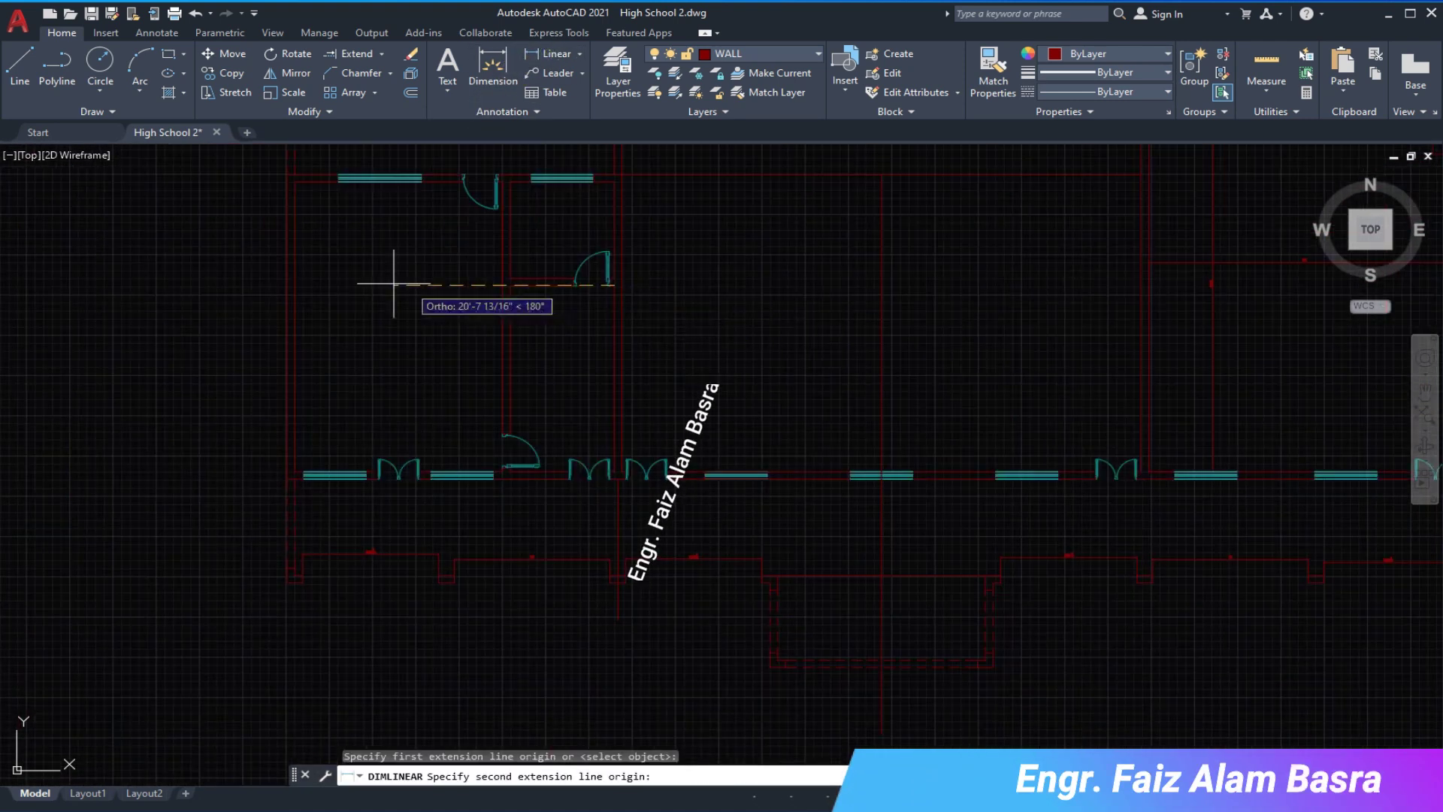
click(293, 286)
click(422, 332)
scroll(429, 322, down, 3)
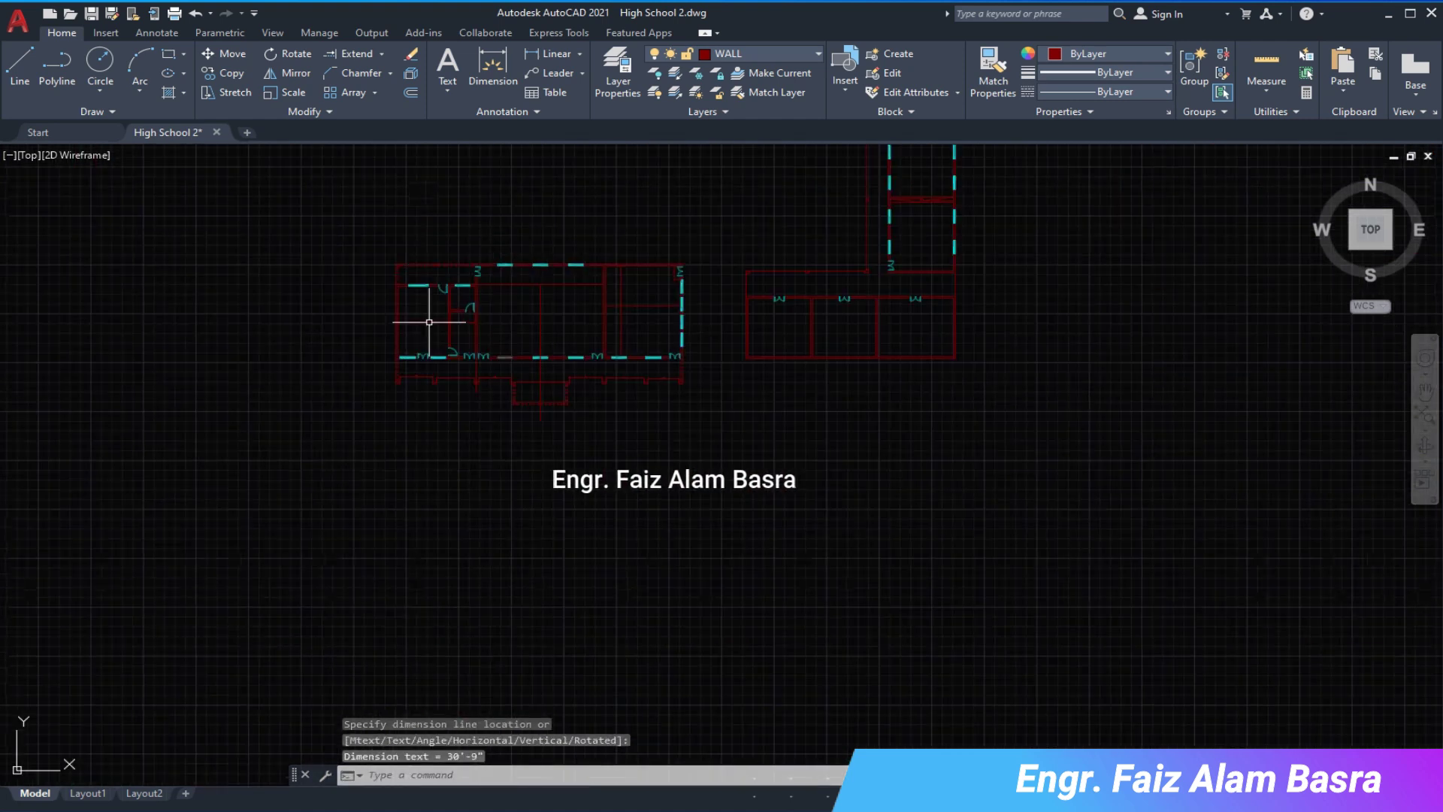
- Stretch the left part of the plan by a displacement of 9
click(238, 93)
scroll(672, 405, up, 2)
click(633, 422)
click(219, 177)
key(Return)
text(9)
key(Return)
scroll(622, 283, up, 3)
scroll(676, 376, up, 4)
scroll(715, 466, up, 3)
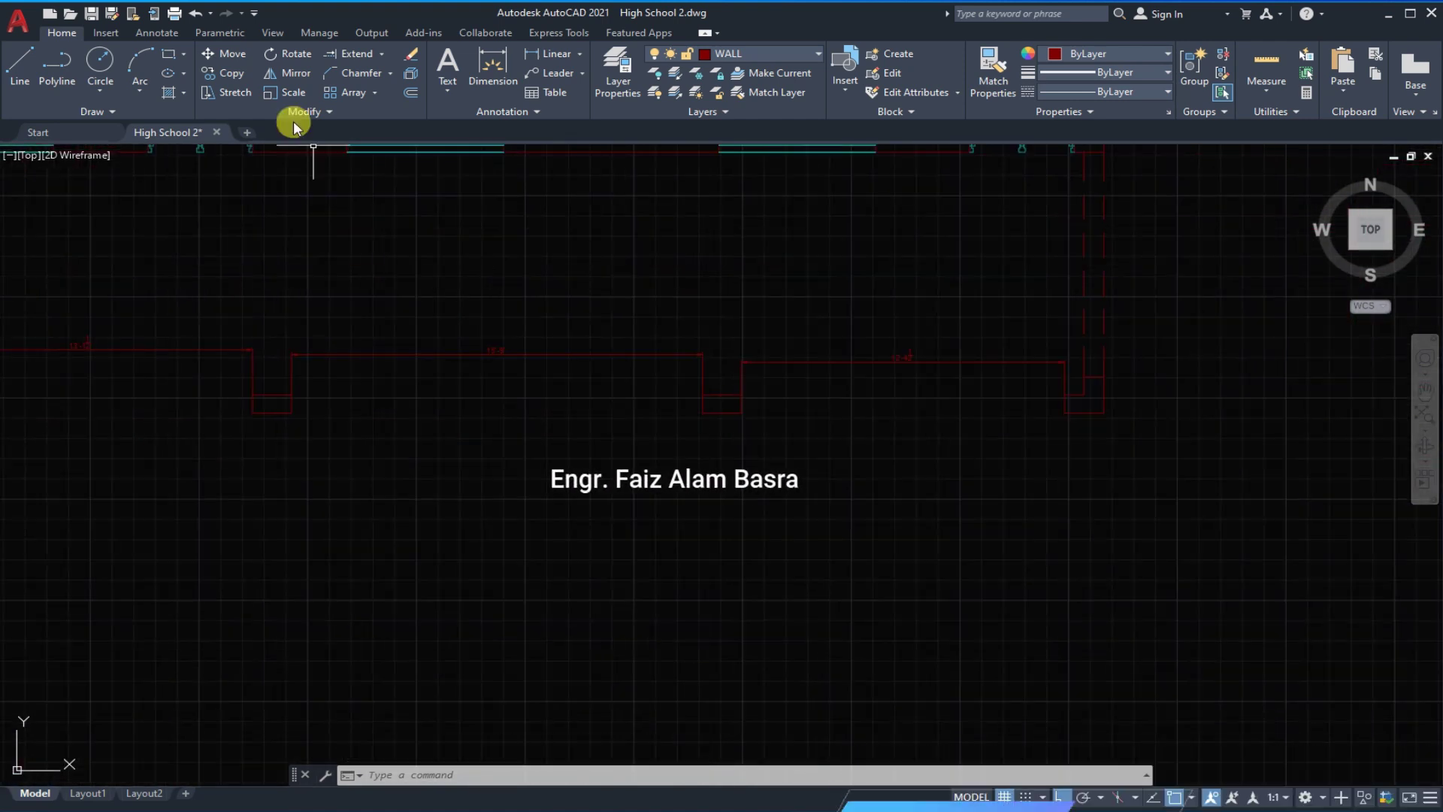
- Stretch the middle wall notch 9 units to the left
click(225, 92)
drag(781, 450, 669, 323)
key(Return)
click(764, 284)
text(9)
key(Return)
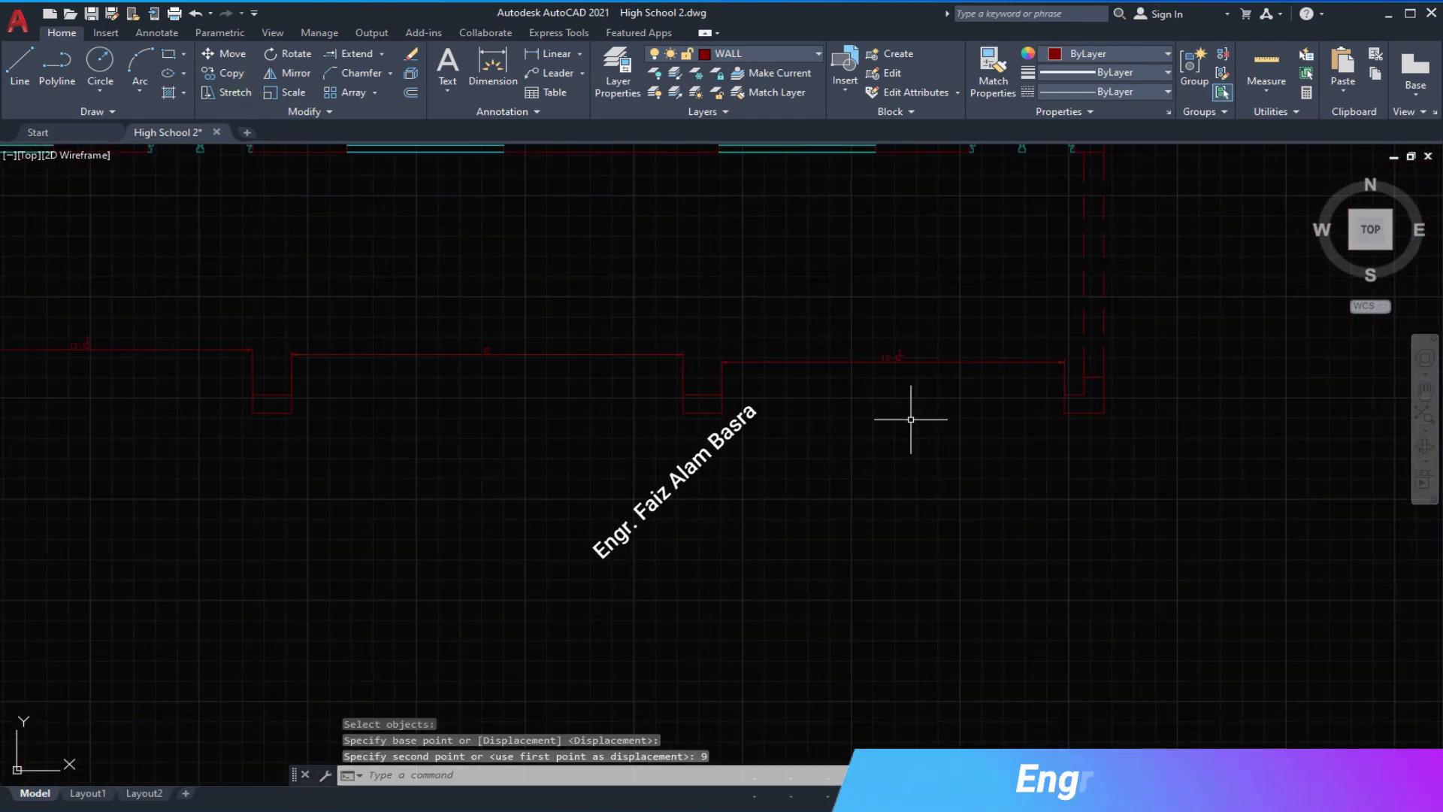
scroll(910, 419, down, 5)
scroll(384, 312, up, 3)
scroll(380, 290, down, 2)
scroll(977, 242, down, 1)
scroll(902, 230, up, 6)
scroll(903, 230, down, 3)
scroll(991, 516, down, 1)
scroll(483, 499, up, 3)
scroll(631, 494, down, 2)
scroll(633, 492, up, 2)
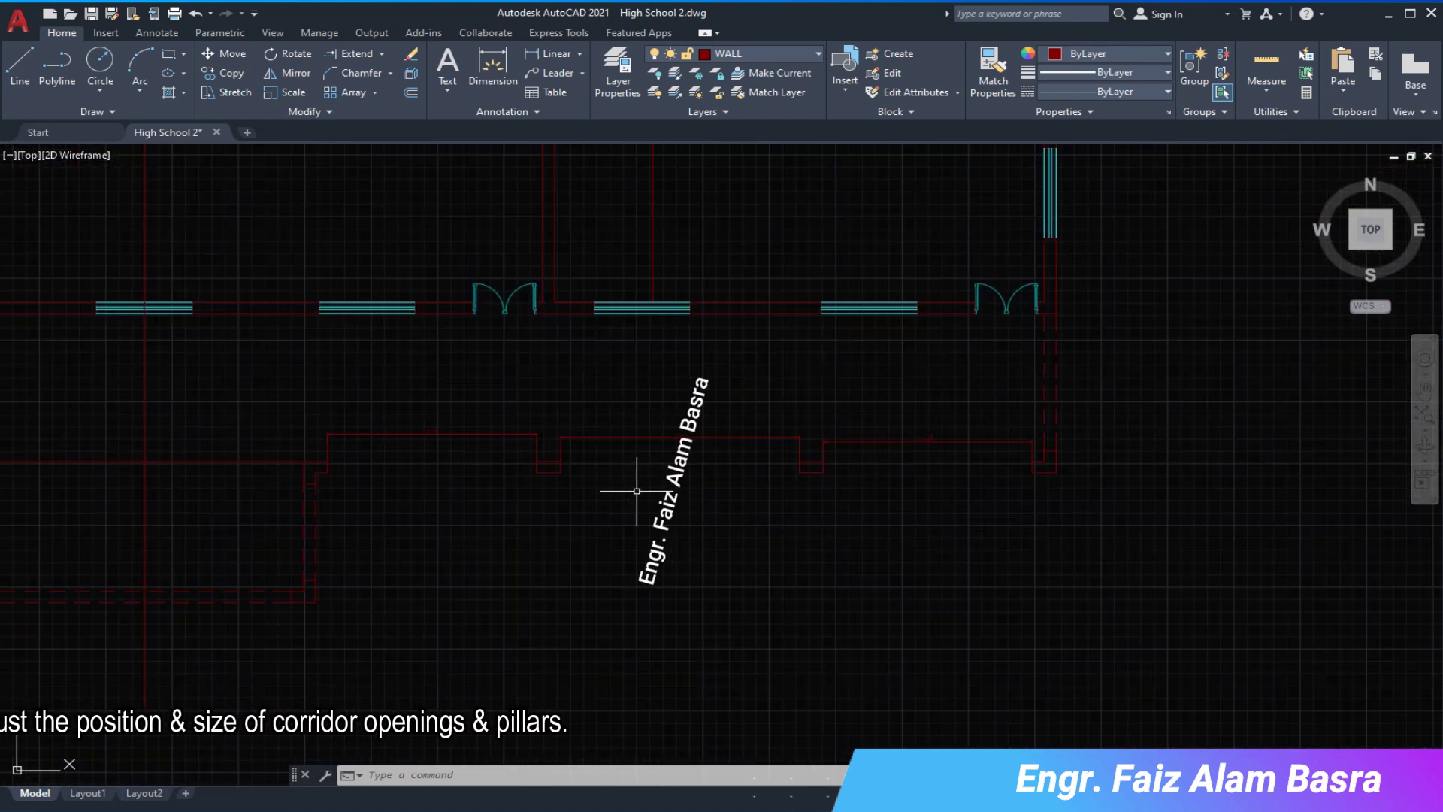
- Erase the stray horizontal line inside the classroom bay
click(548, 53)
click(425, 433)
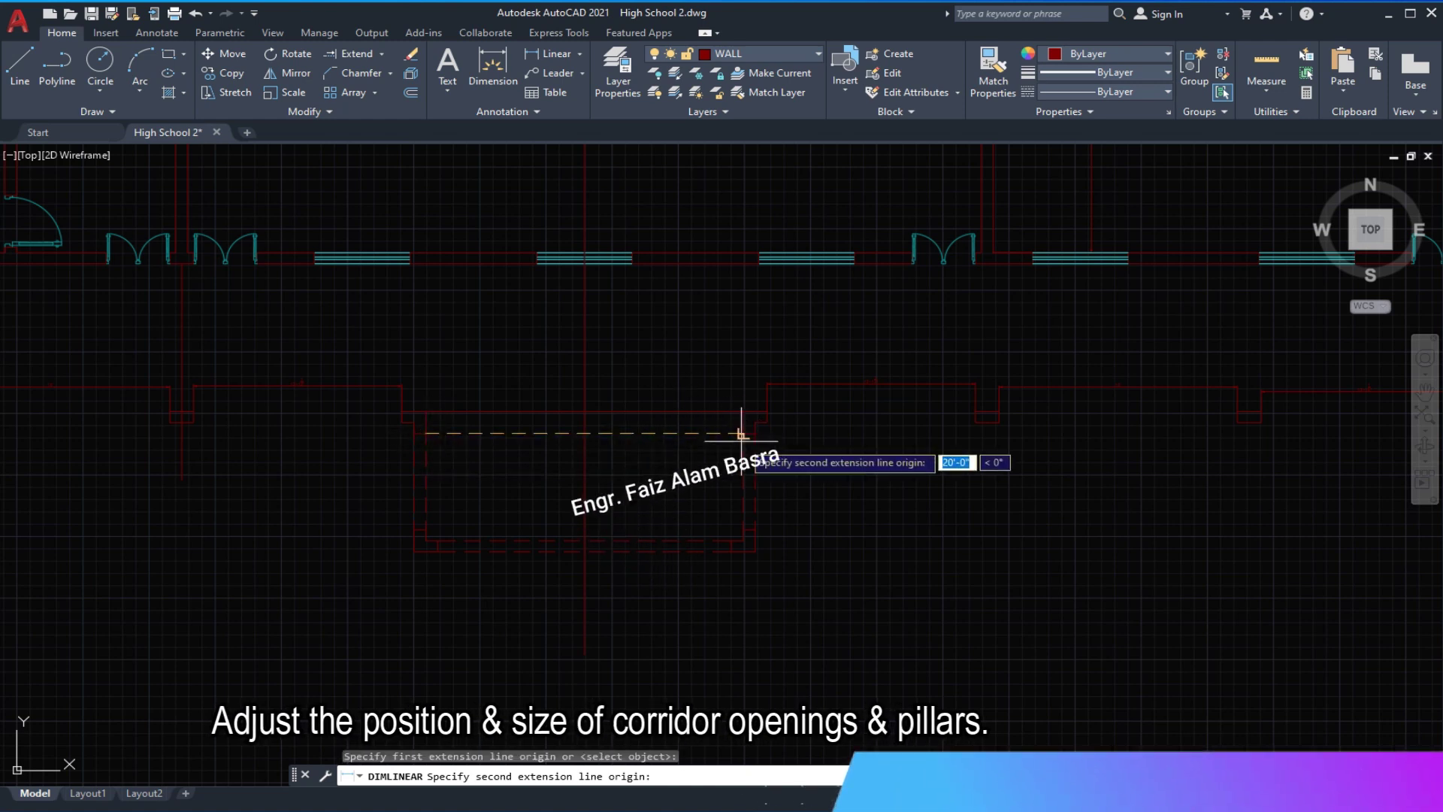
key(Escape)
middle_drag(582, 448, 594, 425)
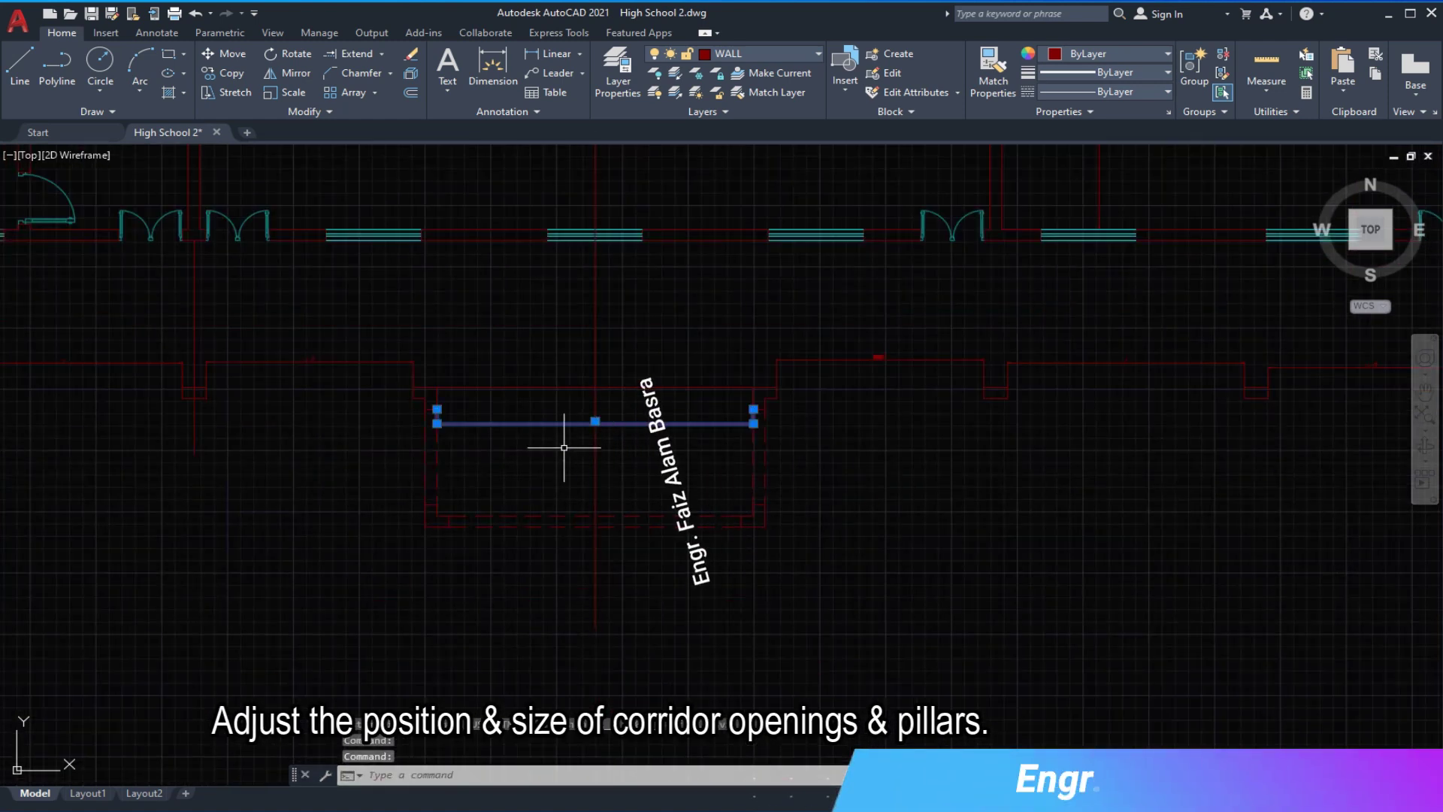
key(Delete)
scroll(829, 370, down, 4)
scroll(534, 377, up, 2)
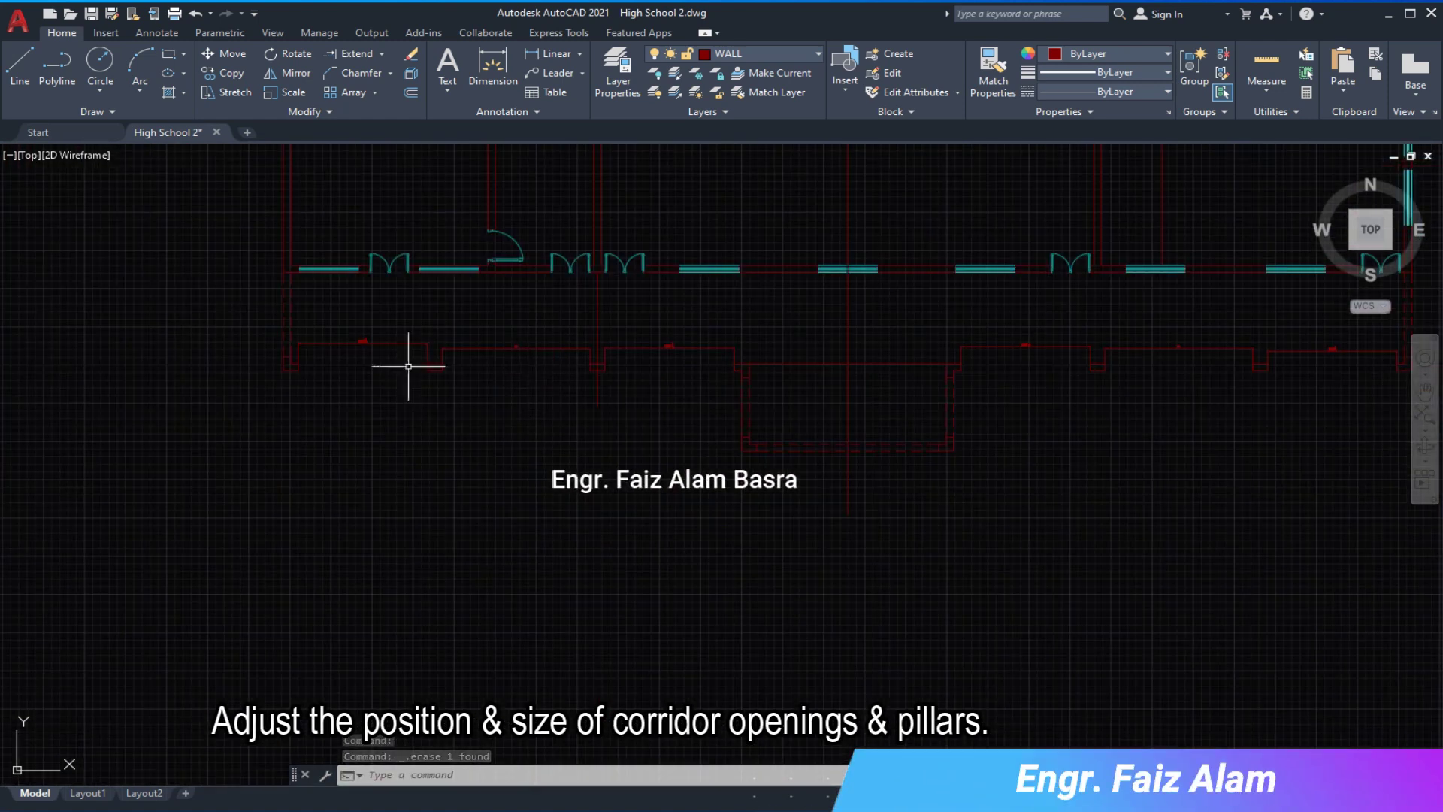
scroll(380, 376, up, 2)
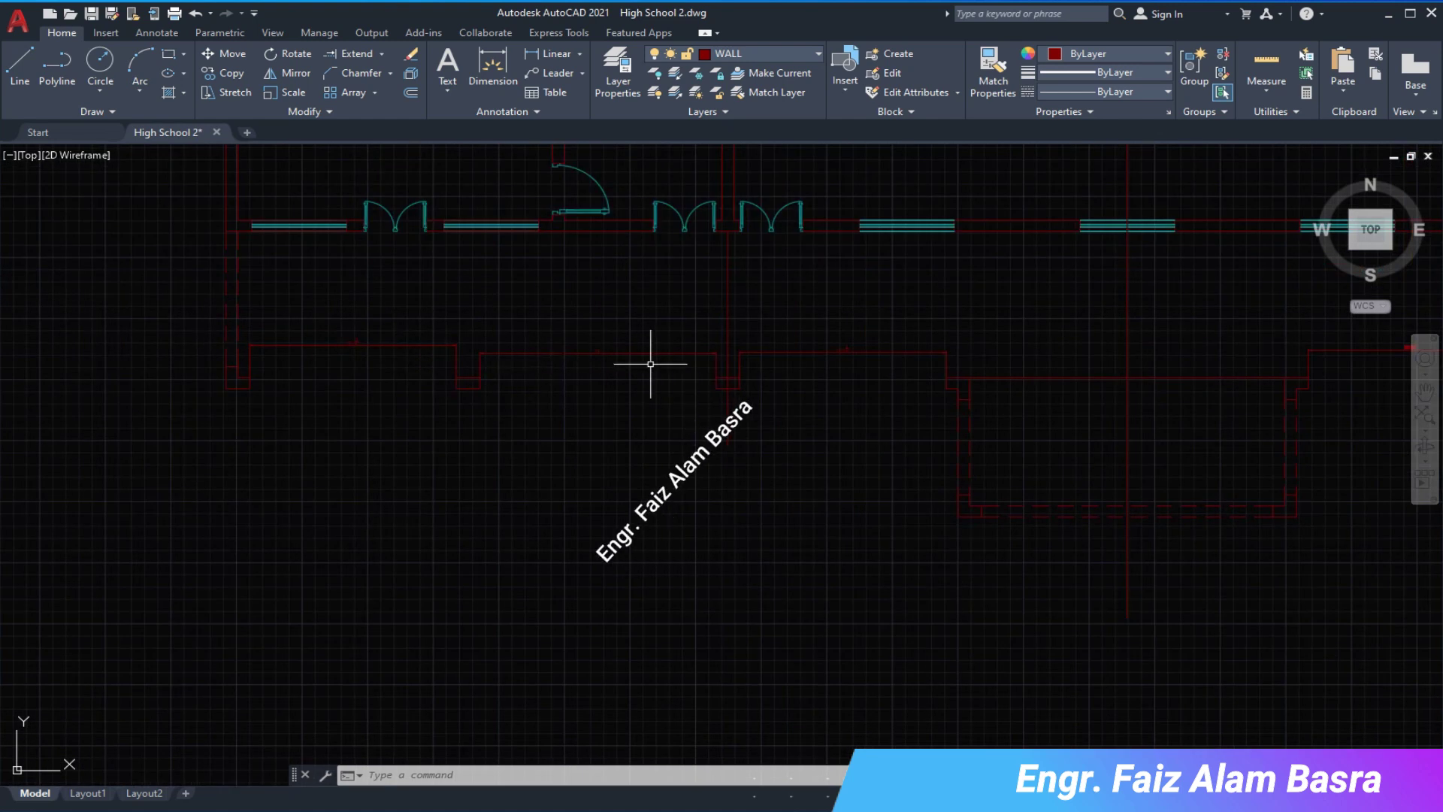
scroll(689, 351, down, 3)
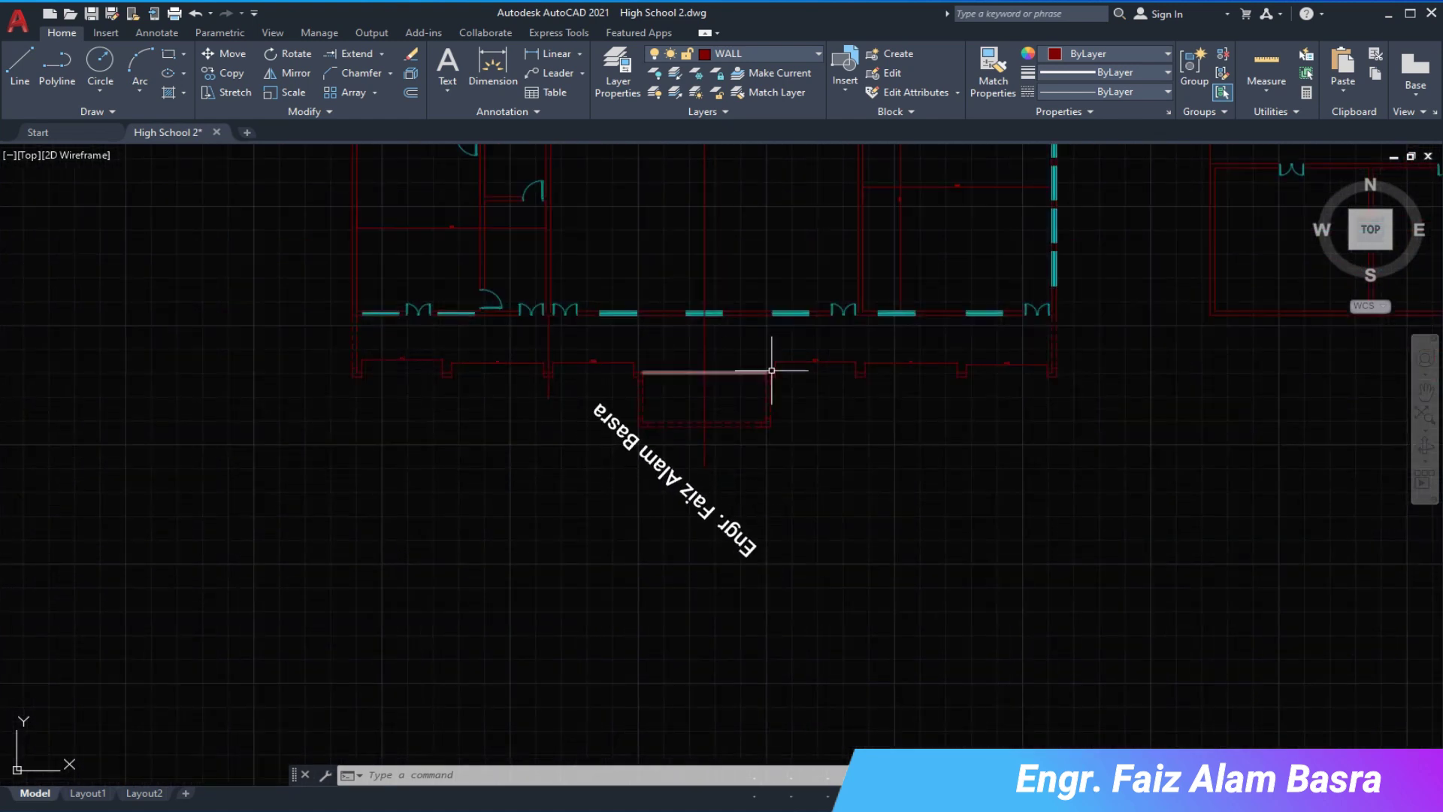
scroll(734, 380, up, 3)
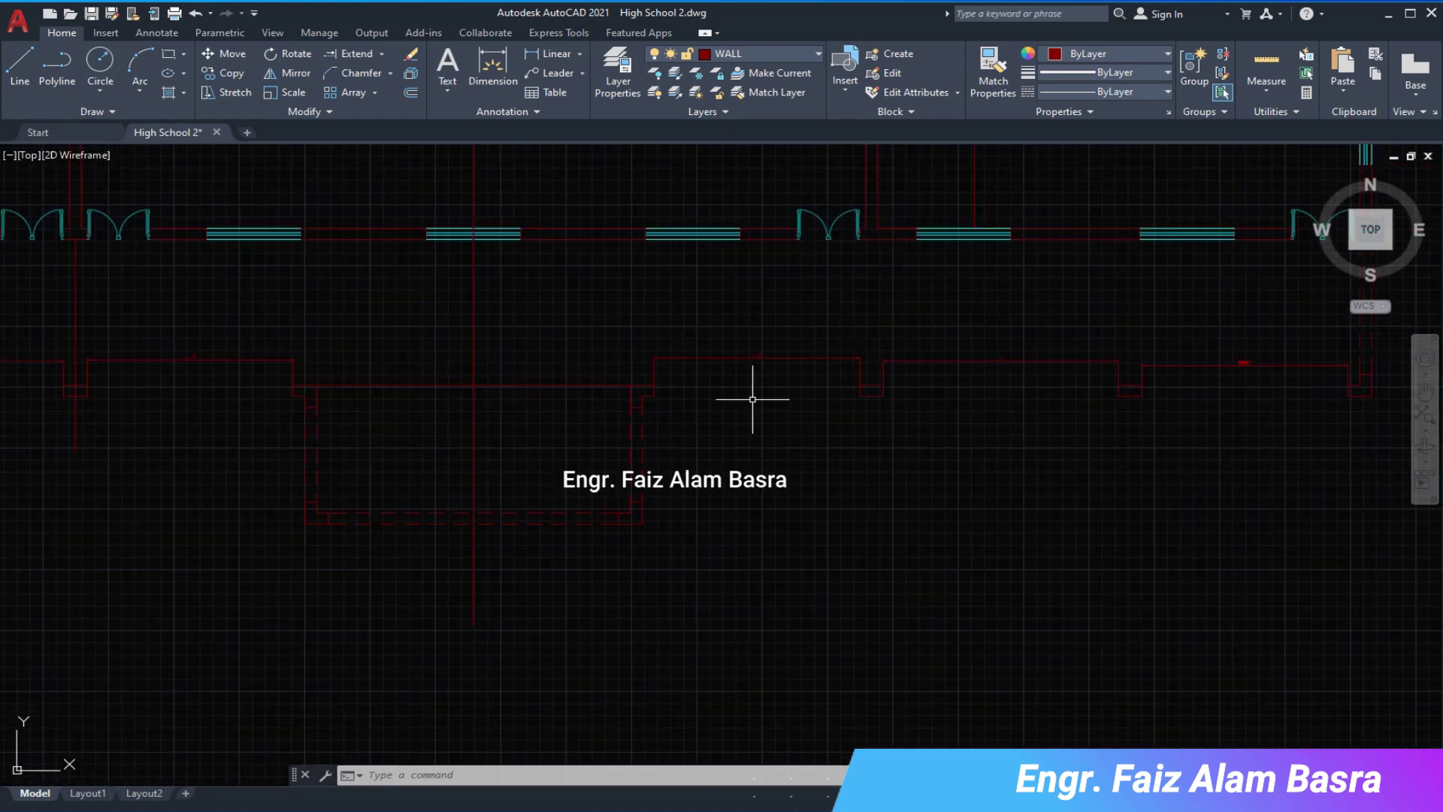
scroll(816, 390, up, 2)
- Begin a line at the wall corner, then pick the dashed corridor line as match source
click(20, 64)
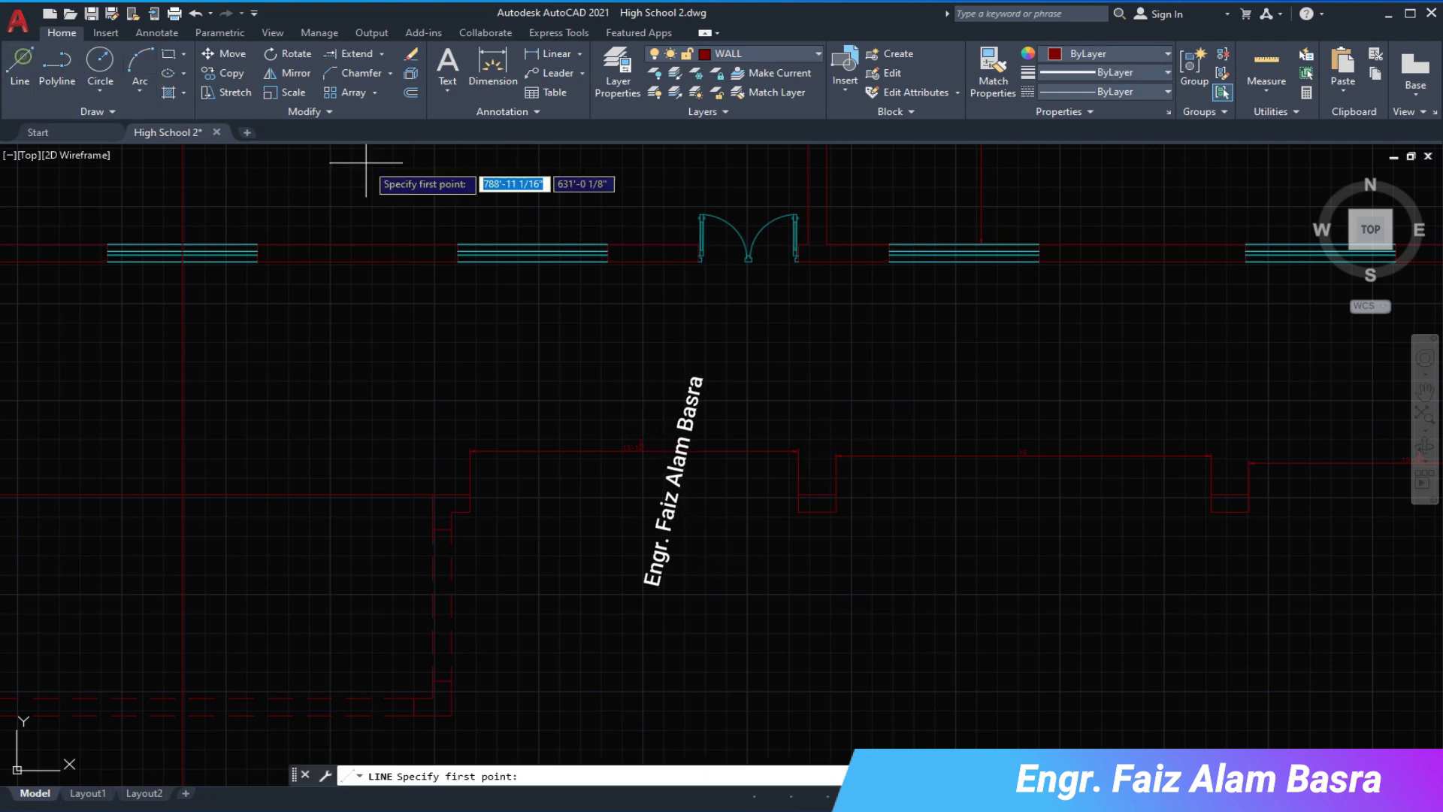
click(827, 244)
key(Escape)
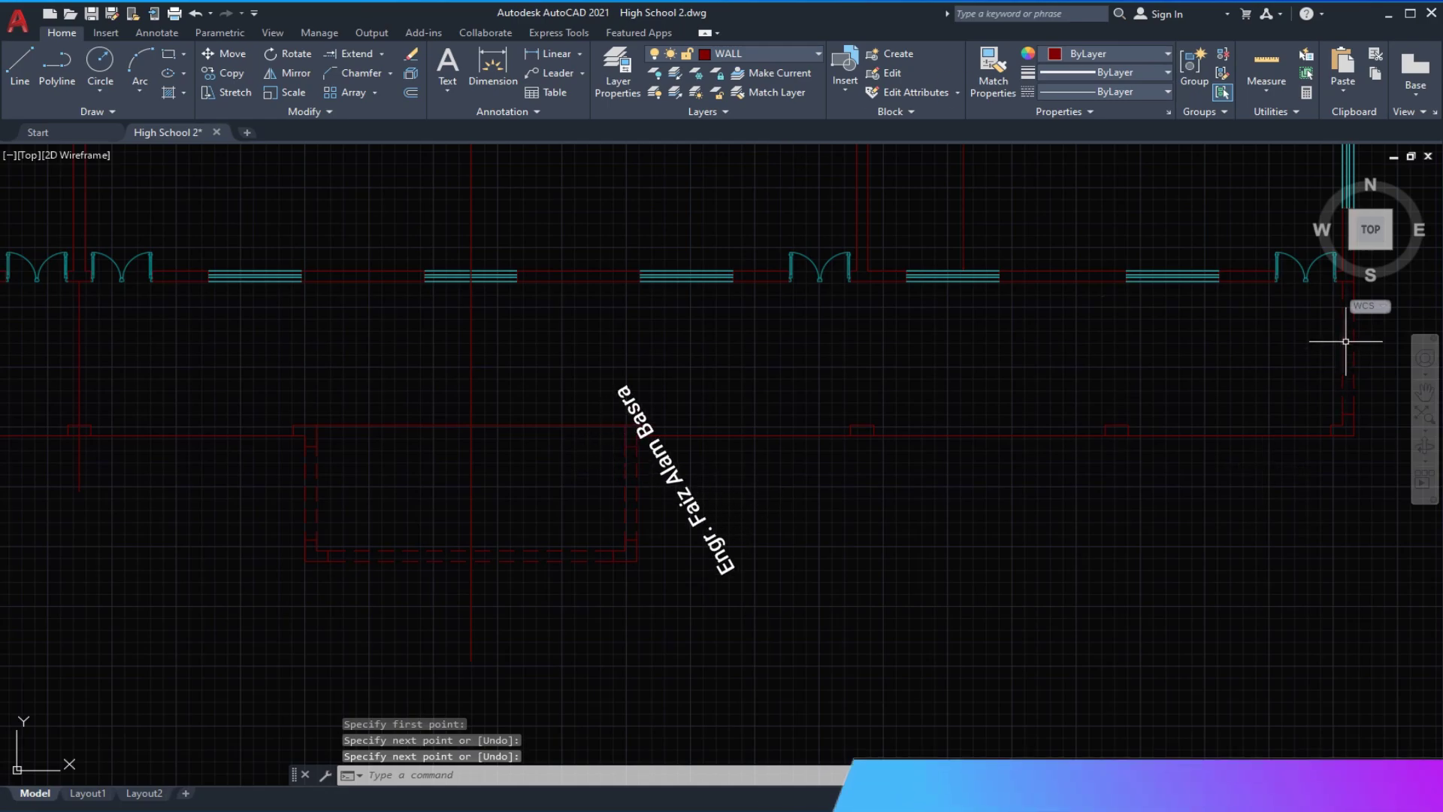
click(991, 72)
- Apply the dashed corridor linetype to the new corridor edge and window lines
drag(1214, 461, 989, 422)
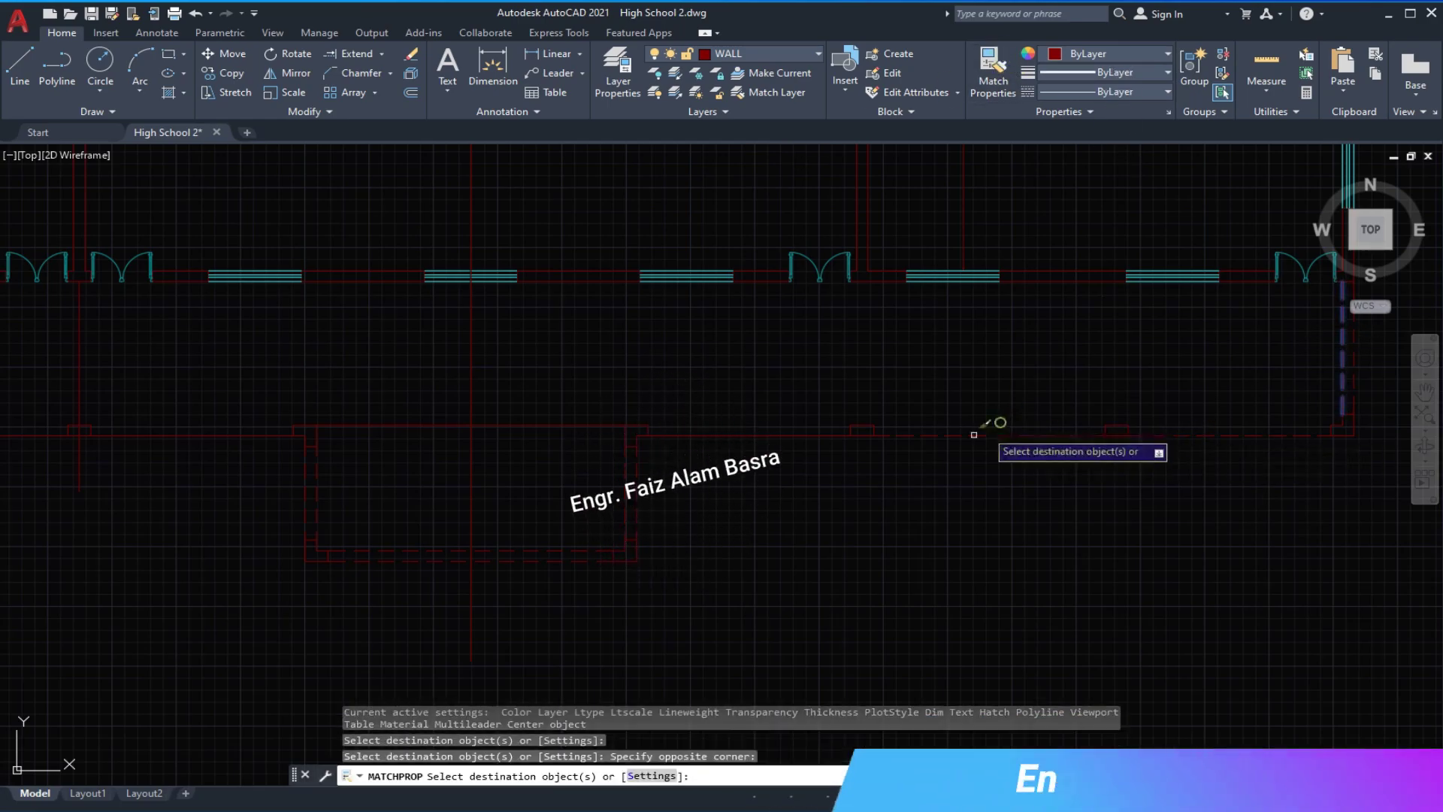
scroll(262, 454, down, 2)
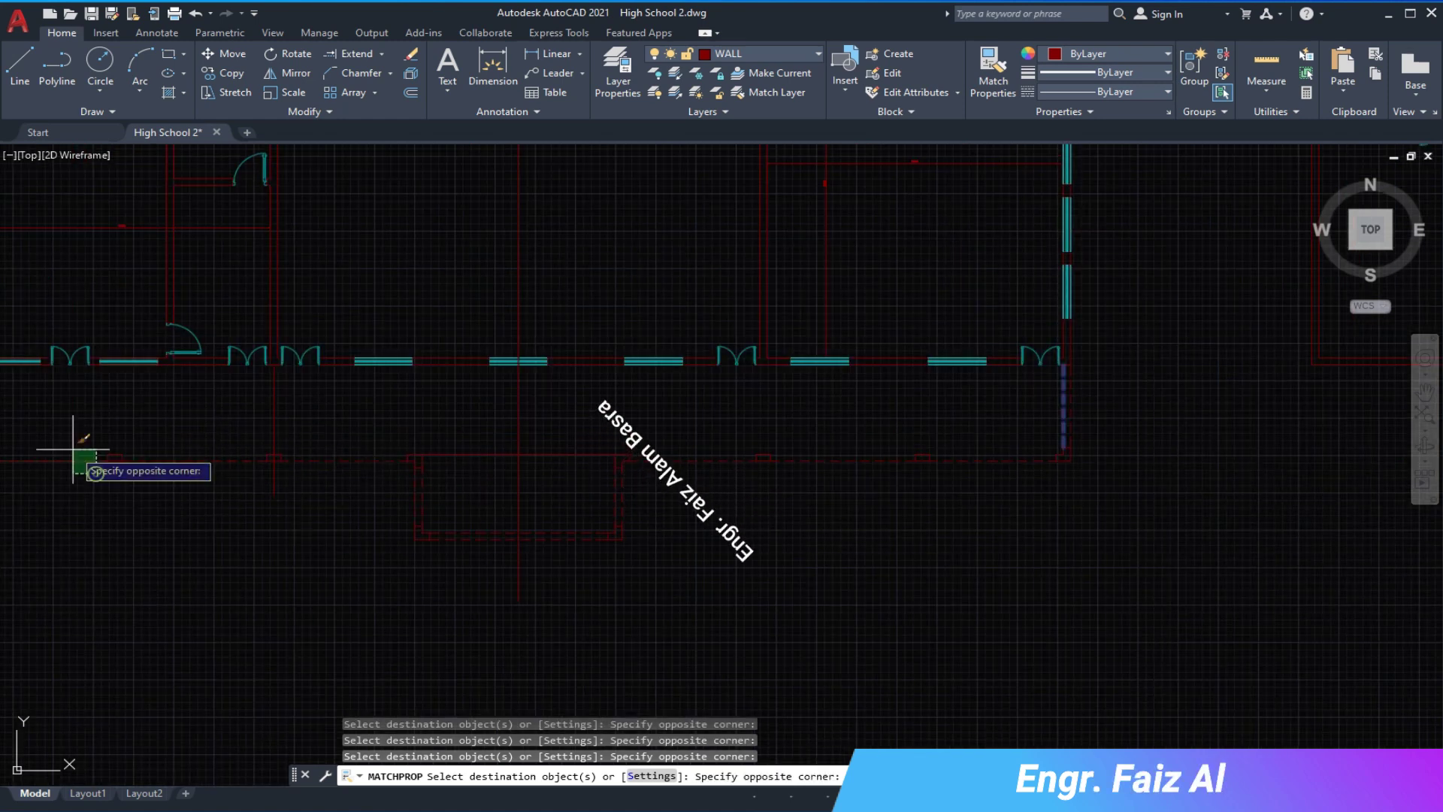
scroll(451, 451, down, 2)
key(Return)
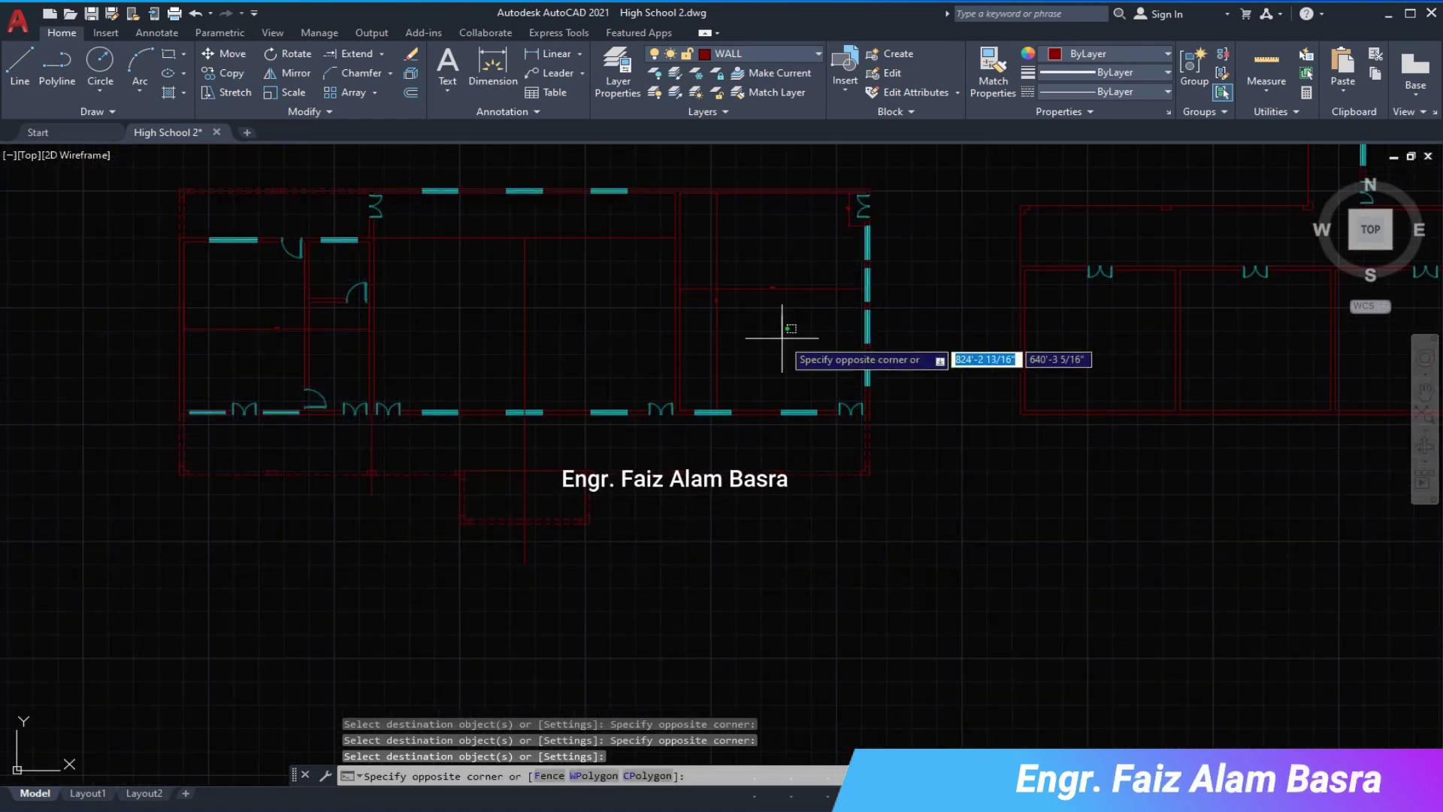
scroll(781, 337, up, 3)
scroll(531, 483, down, 2)
scroll(606, 478, down, 2)
scroll(605, 478, down, 2)
key(Escape)
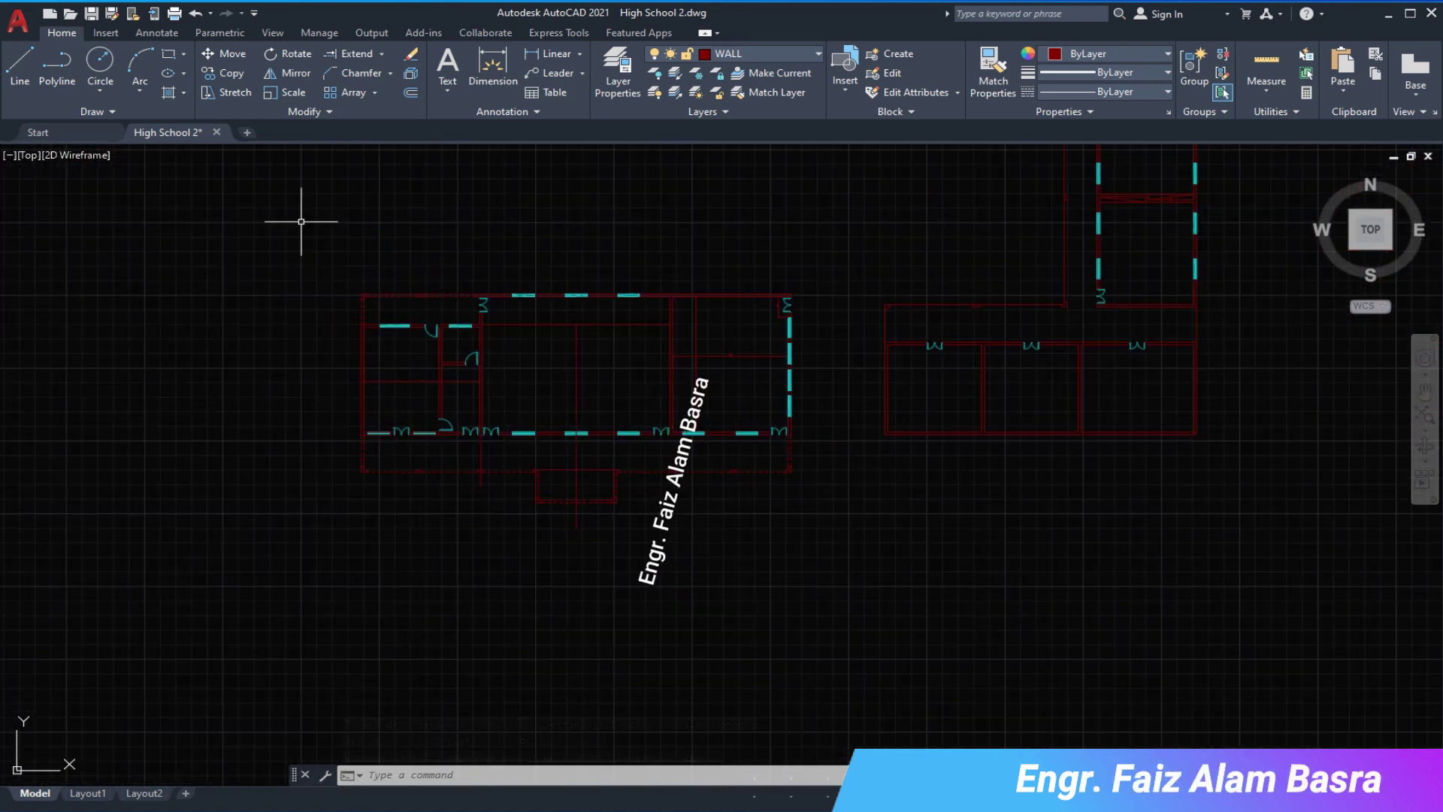
- Draw a long vertical line down the building's left side
click(20, 63)
click(434, 290)
scroll(306, 364, up, 3)
scroll(412, 387, down, 2)
scroll(362, 282, up, 3)
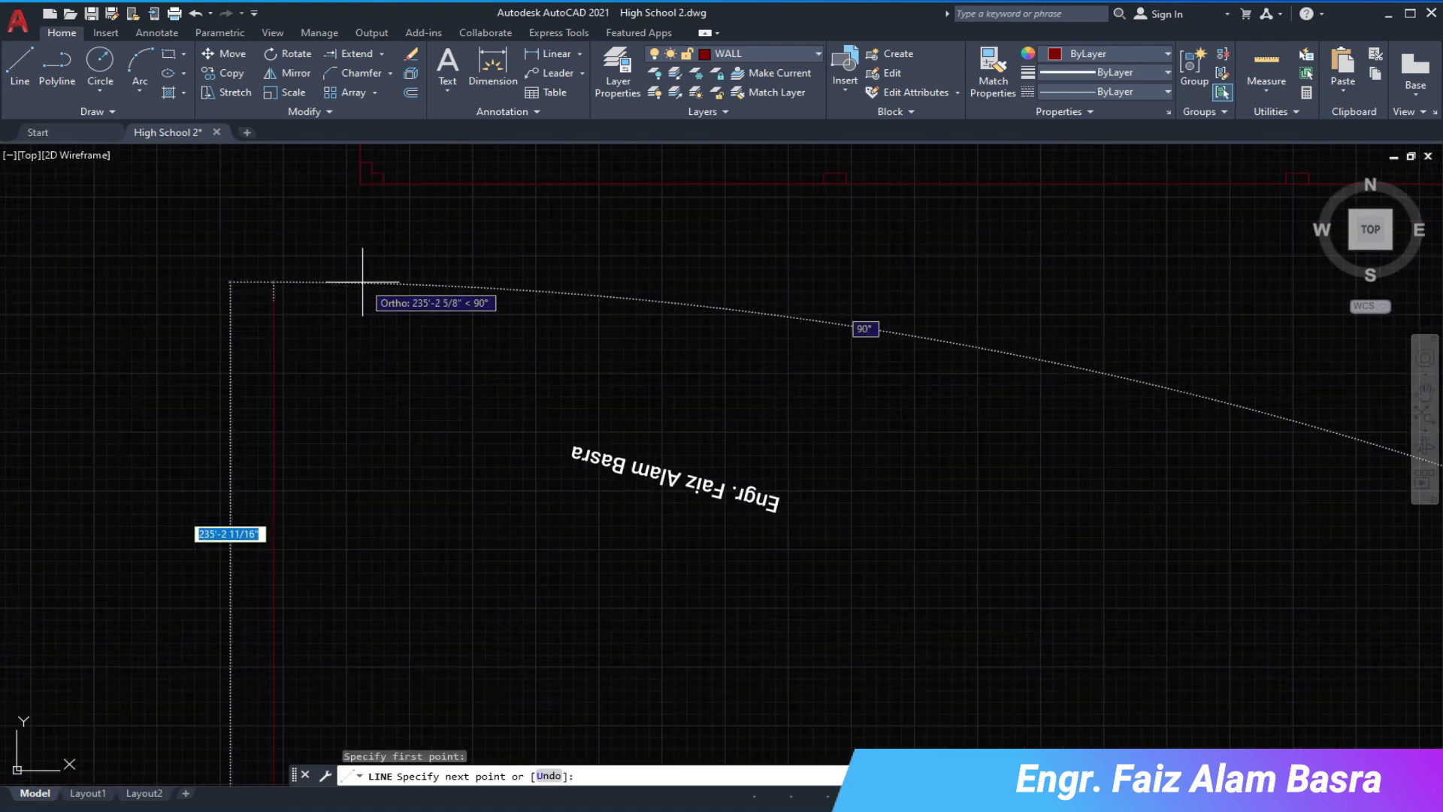
scroll(322, 210, down, 2)
scroll(322, 187, down, 2)
scroll(353, 158, up, 2)
right_click(362, 173)
click(406, 192)
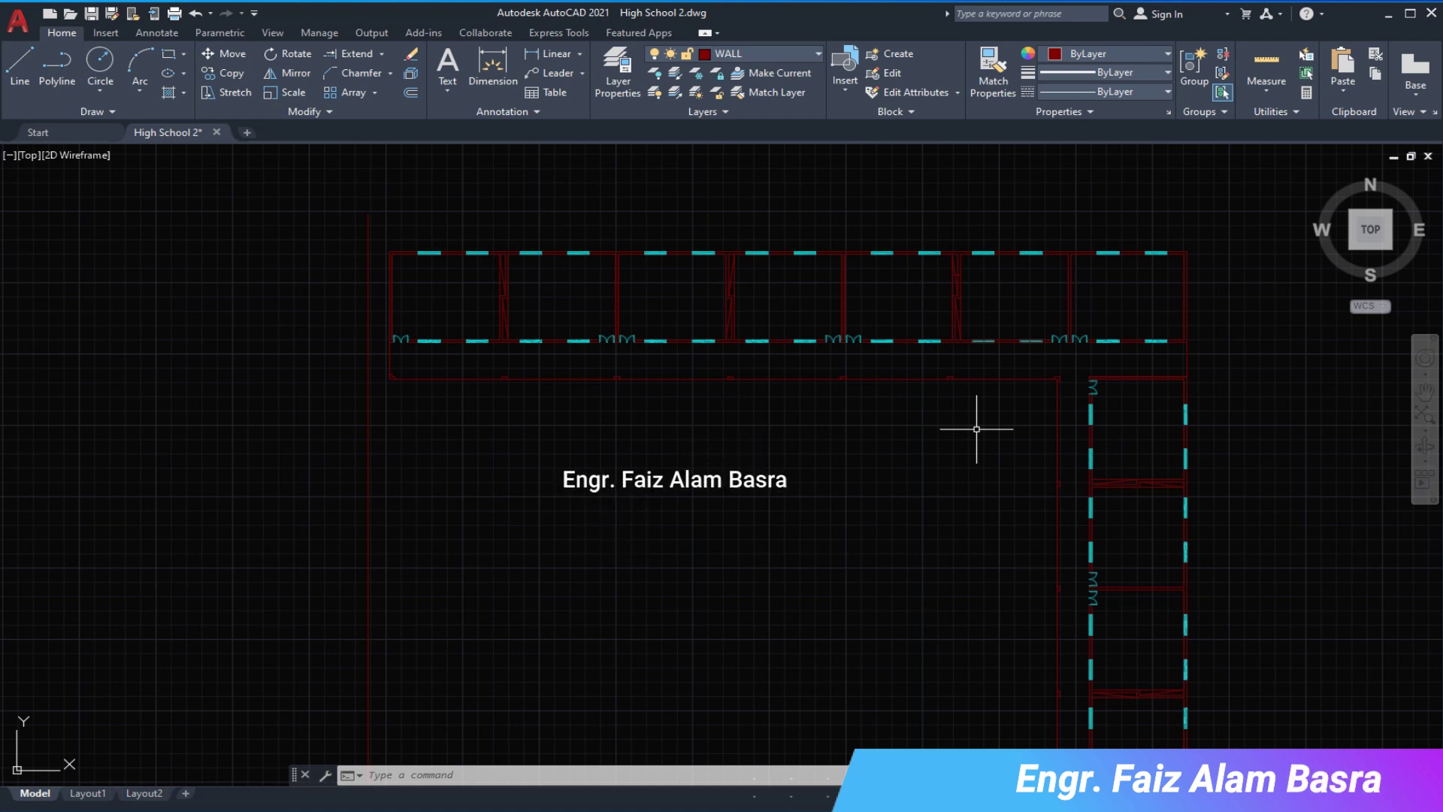
- Move the top row of classrooms from its corner to a new position
scroll(947, 355, up, 2)
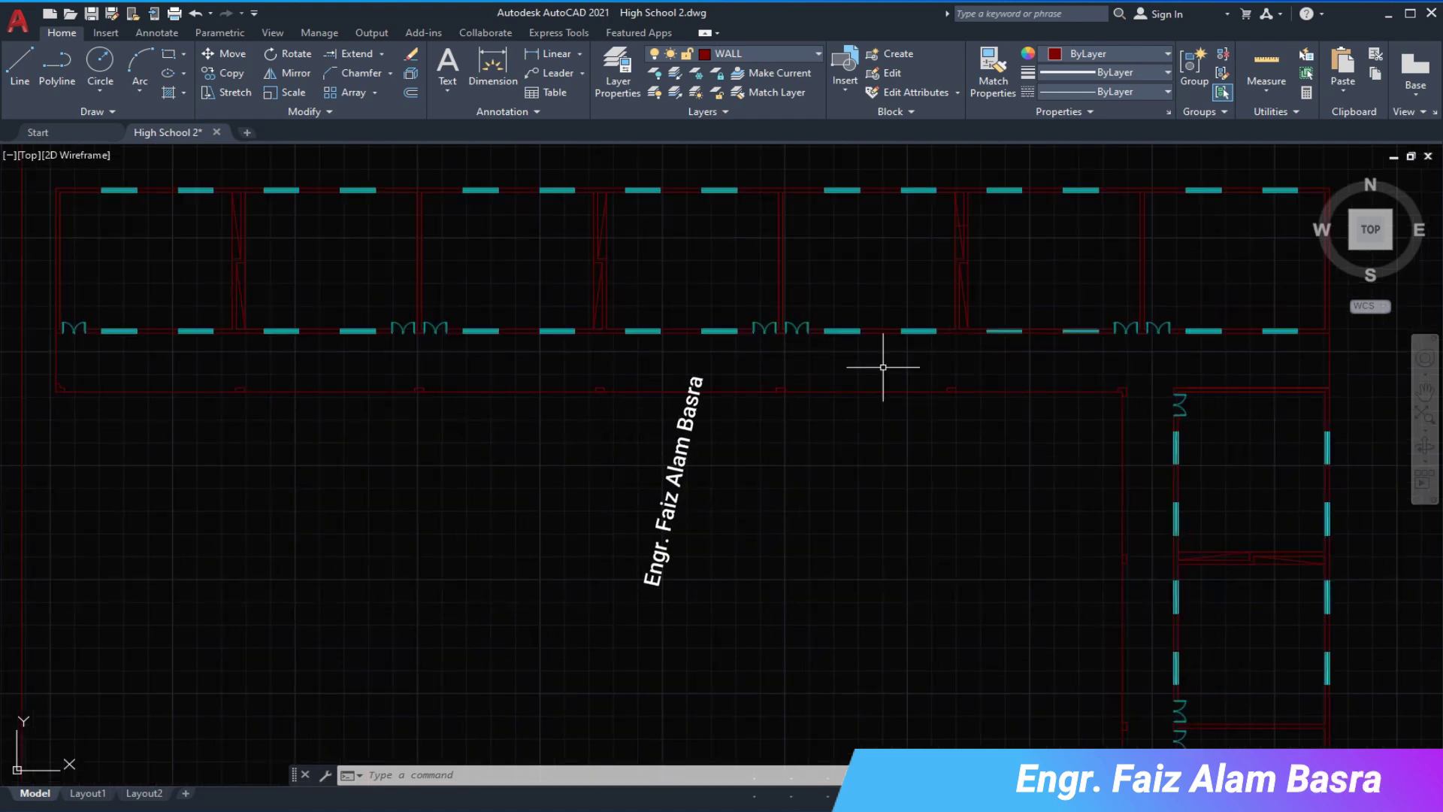
scroll(1142, 429, down, 1)
scroll(499, 364, down, 1)
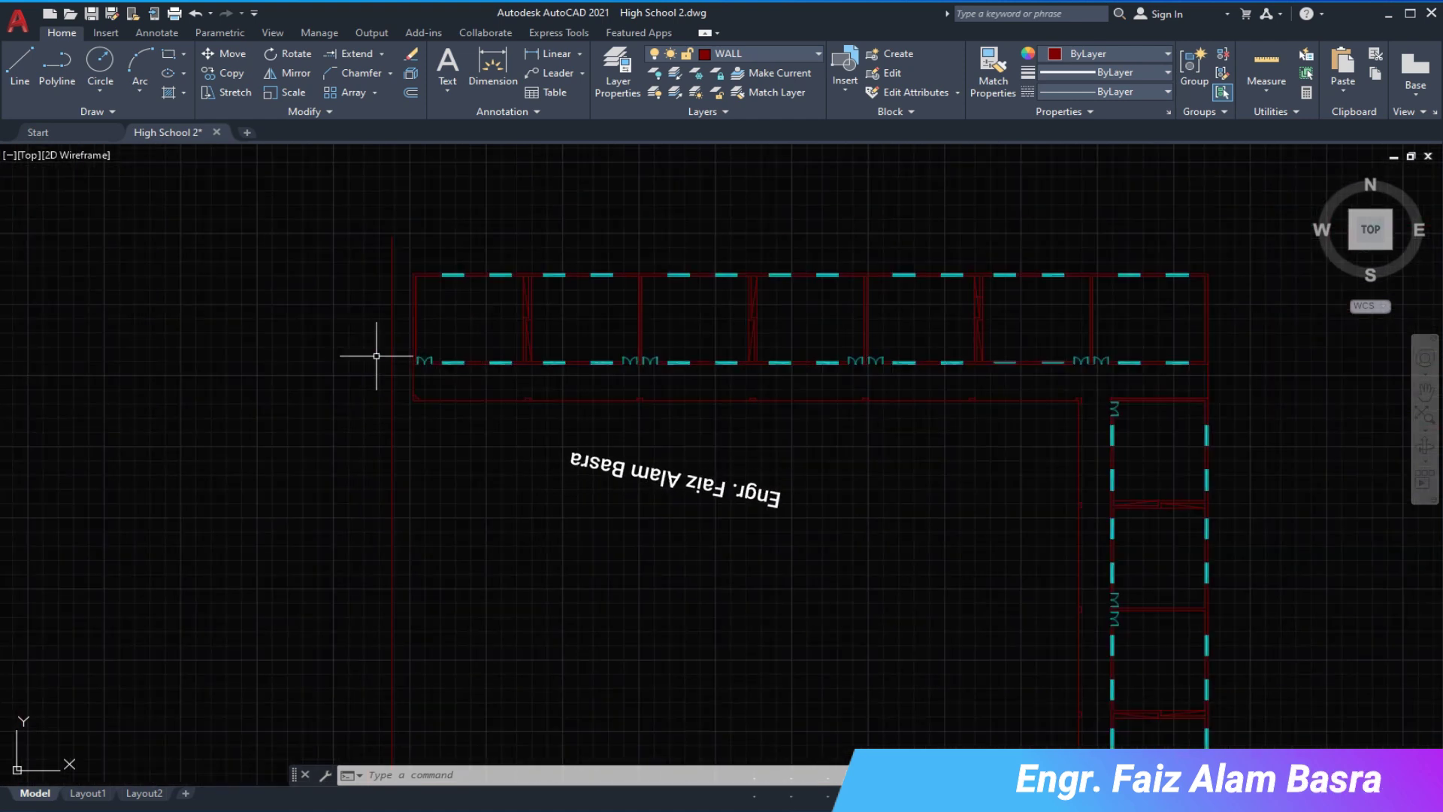
scroll(376, 356, up, 1)
scroll(286, 217, down, 1)
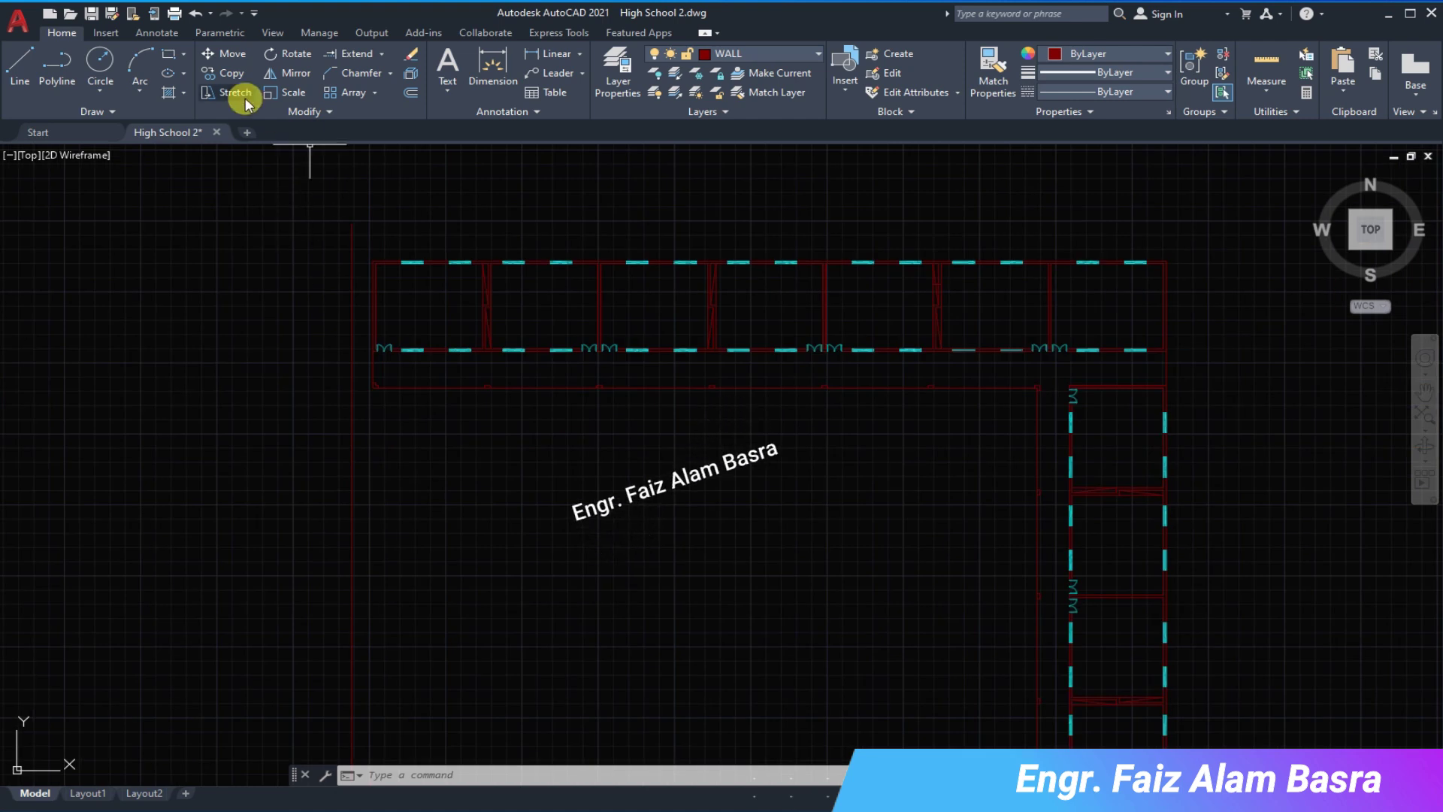
click(319, 242)
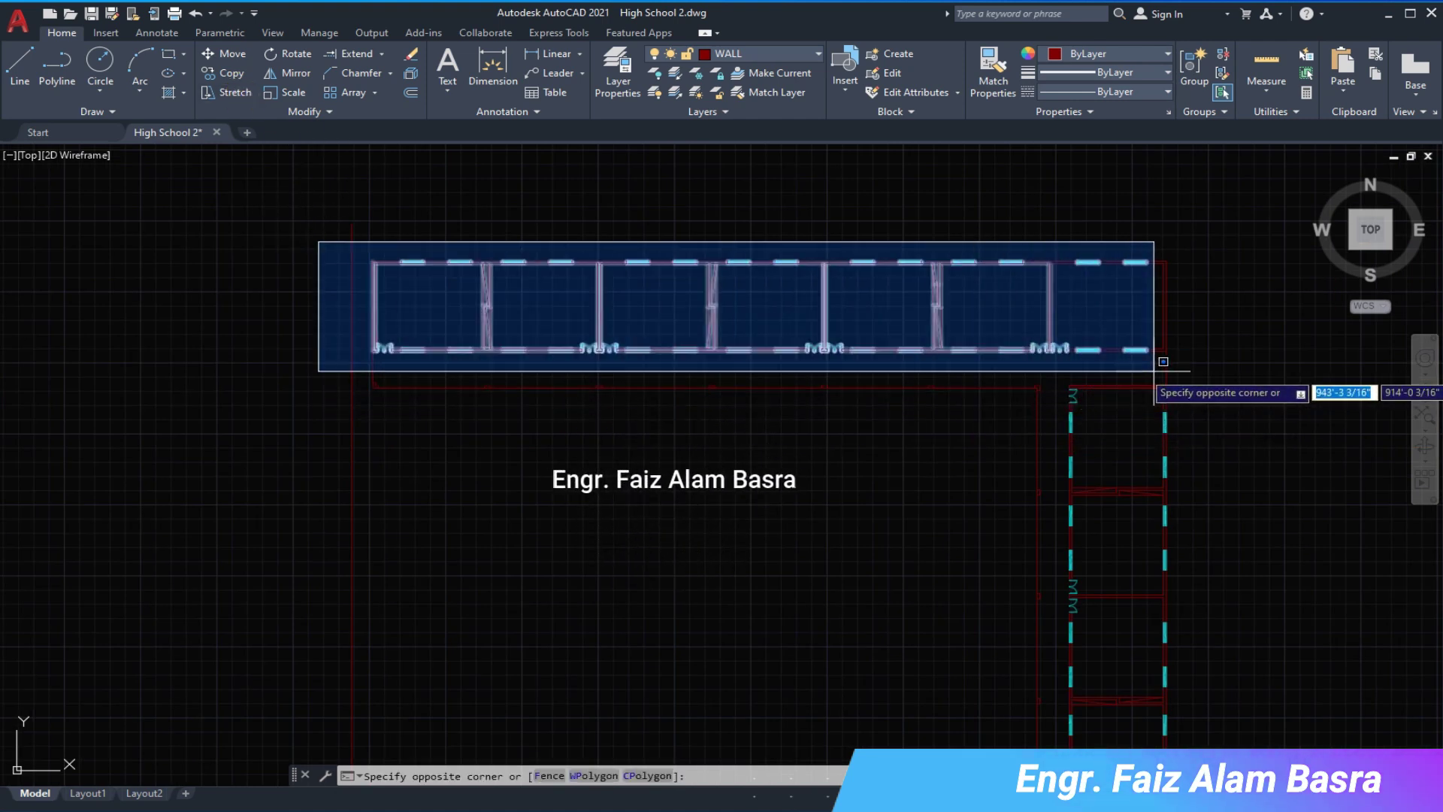
click(1176, 374)
scroll(345, 258, up, 2)
scroll(345, 258, up, 2)
key(m)
key(Return)
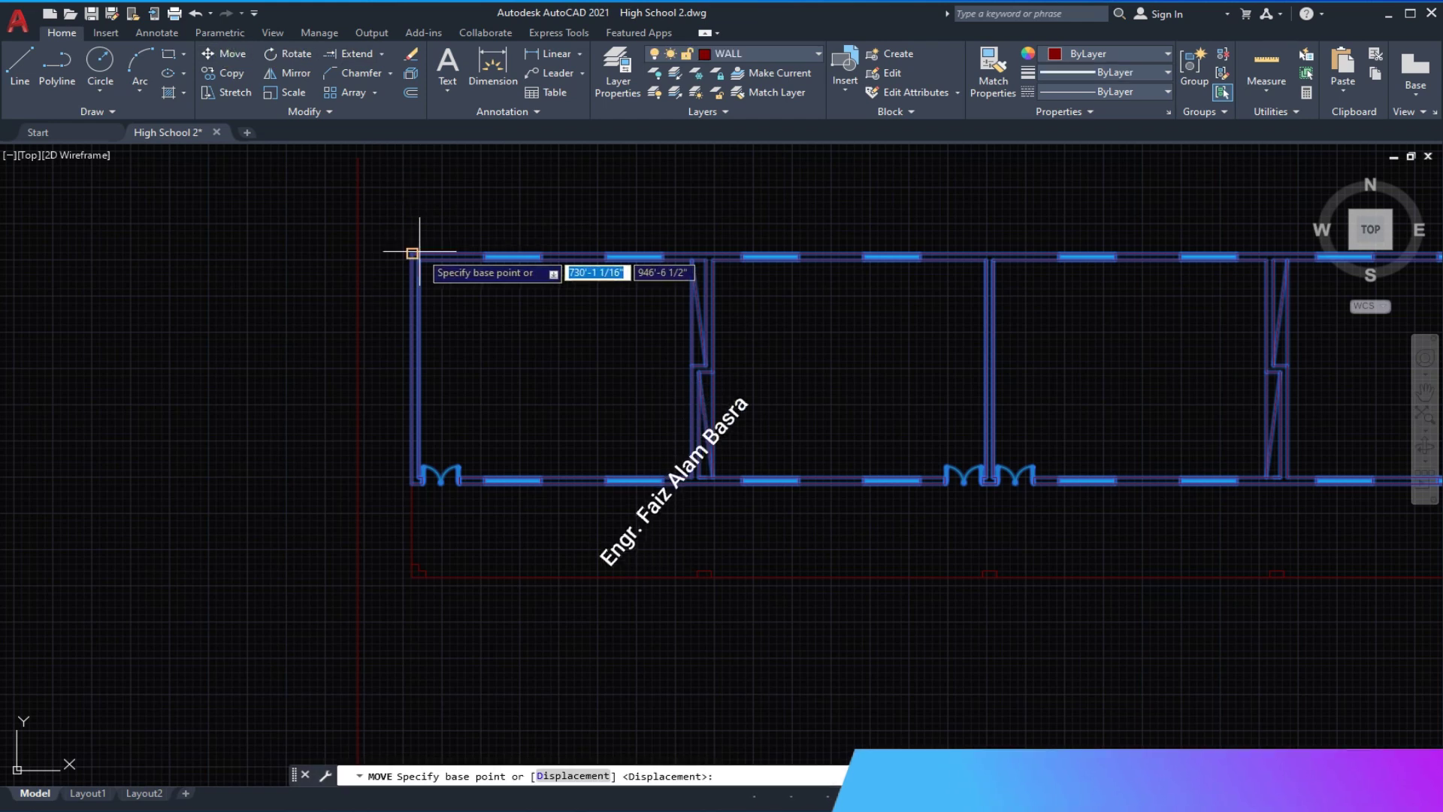
click(412, 253)
scroll(366, 238, down, 4)
click(366, 239)
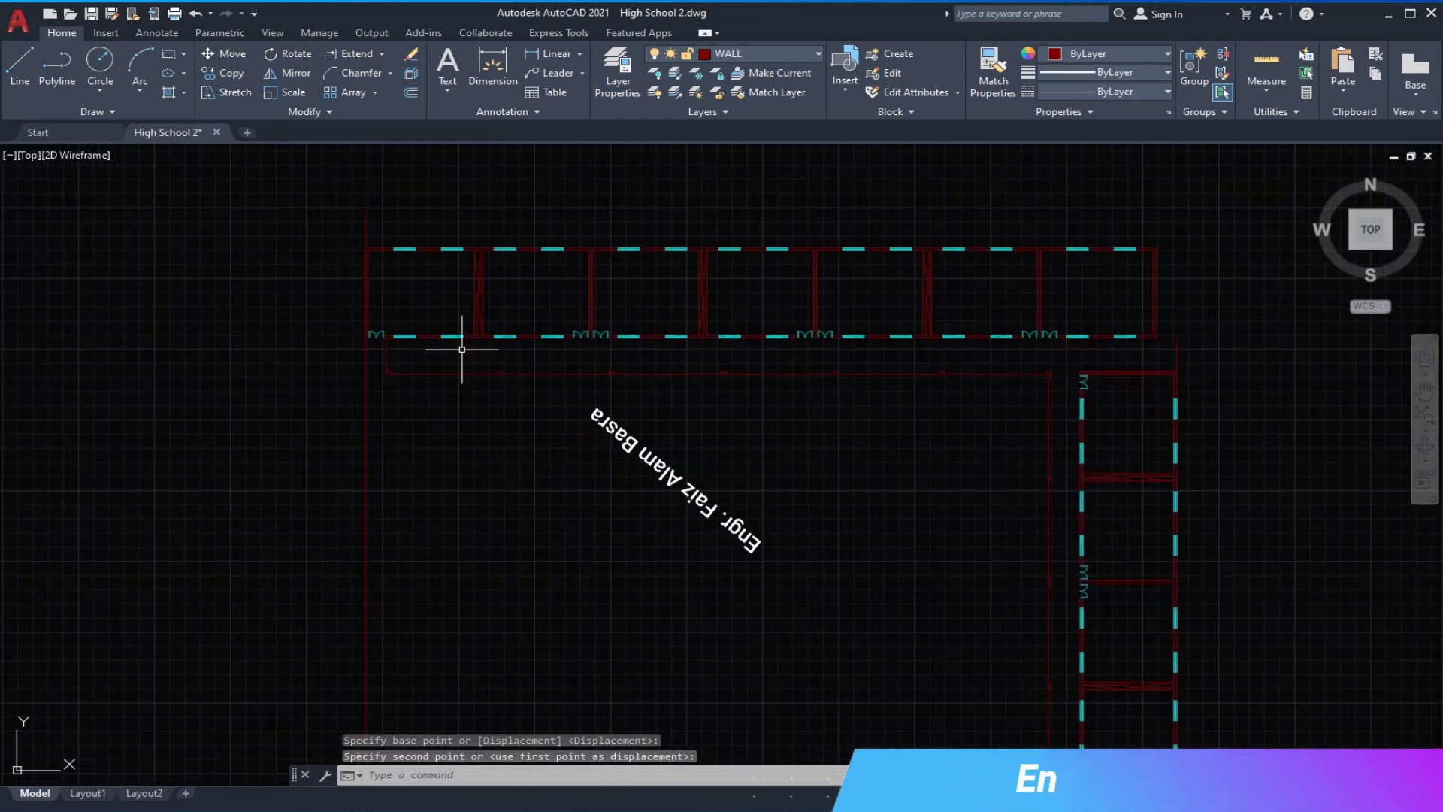
scroll(470, 378, up, 2)
- Move the corridor's lower wall line to its new position
click(239, 55)
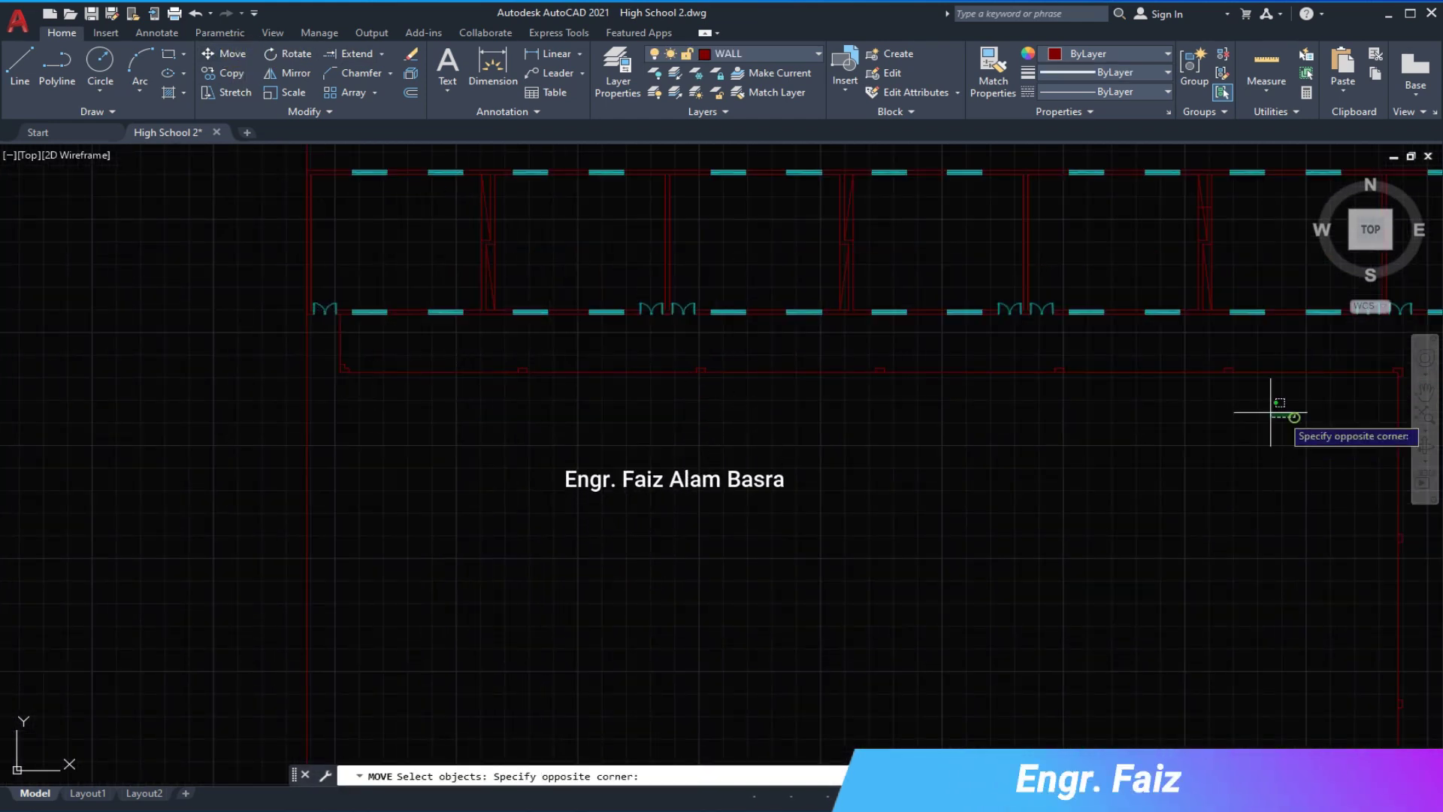
click(357, 362)
key(Return)
scroll(376, 376, up, 3)
click(434, 404)
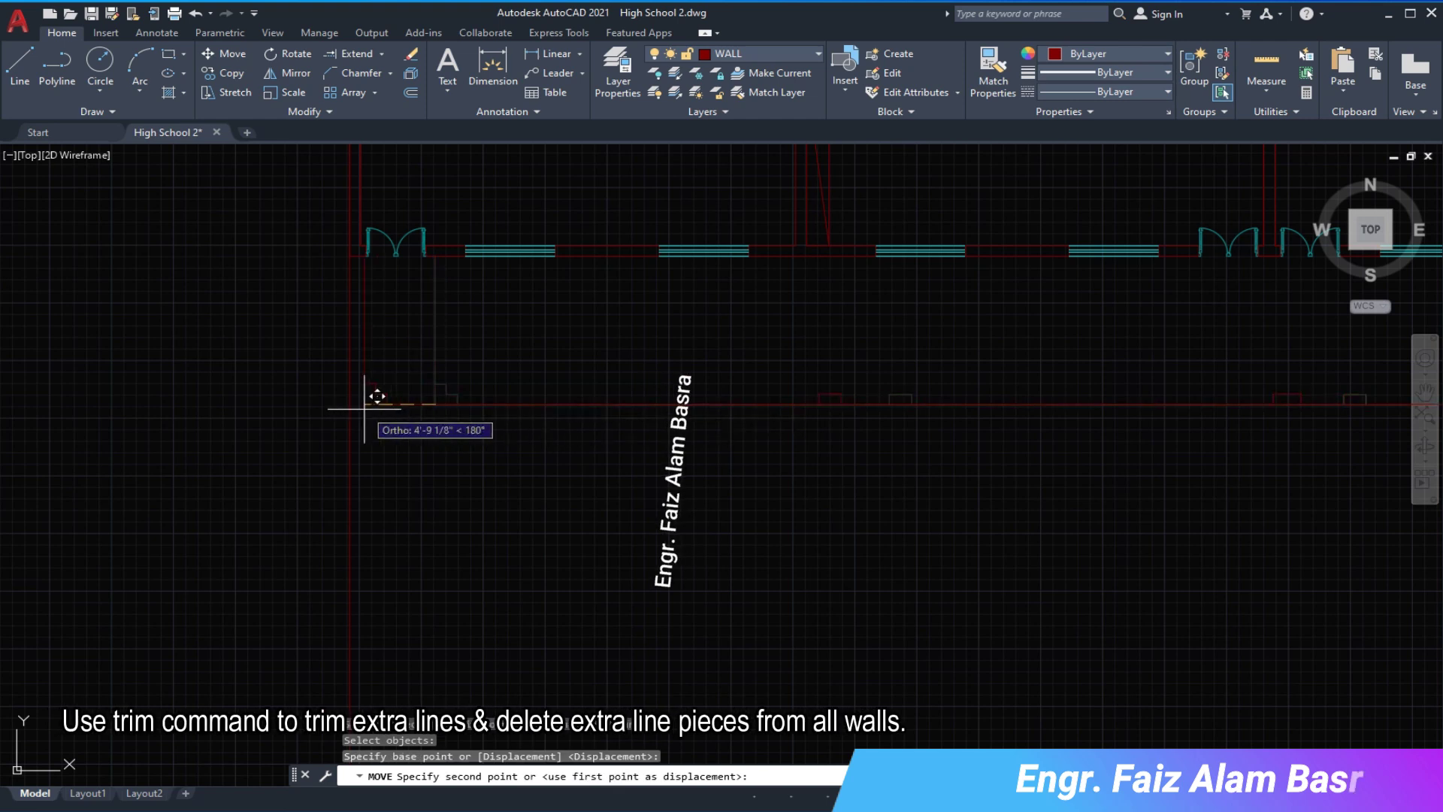
click(368, 413)
scroll(371, 419, down, 5)
scroll(638, 415, up, 2)
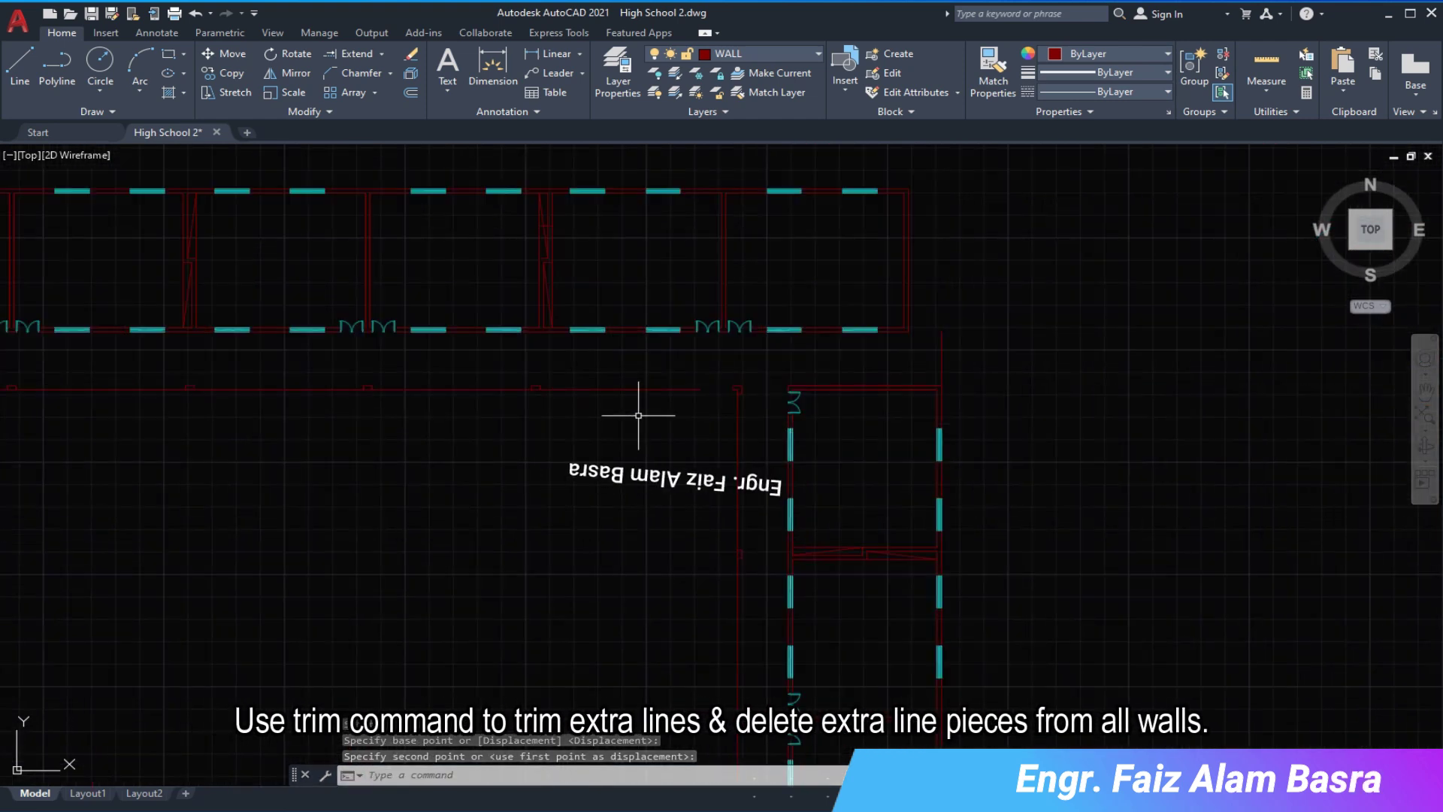
scroll(355, 354, up, 2)
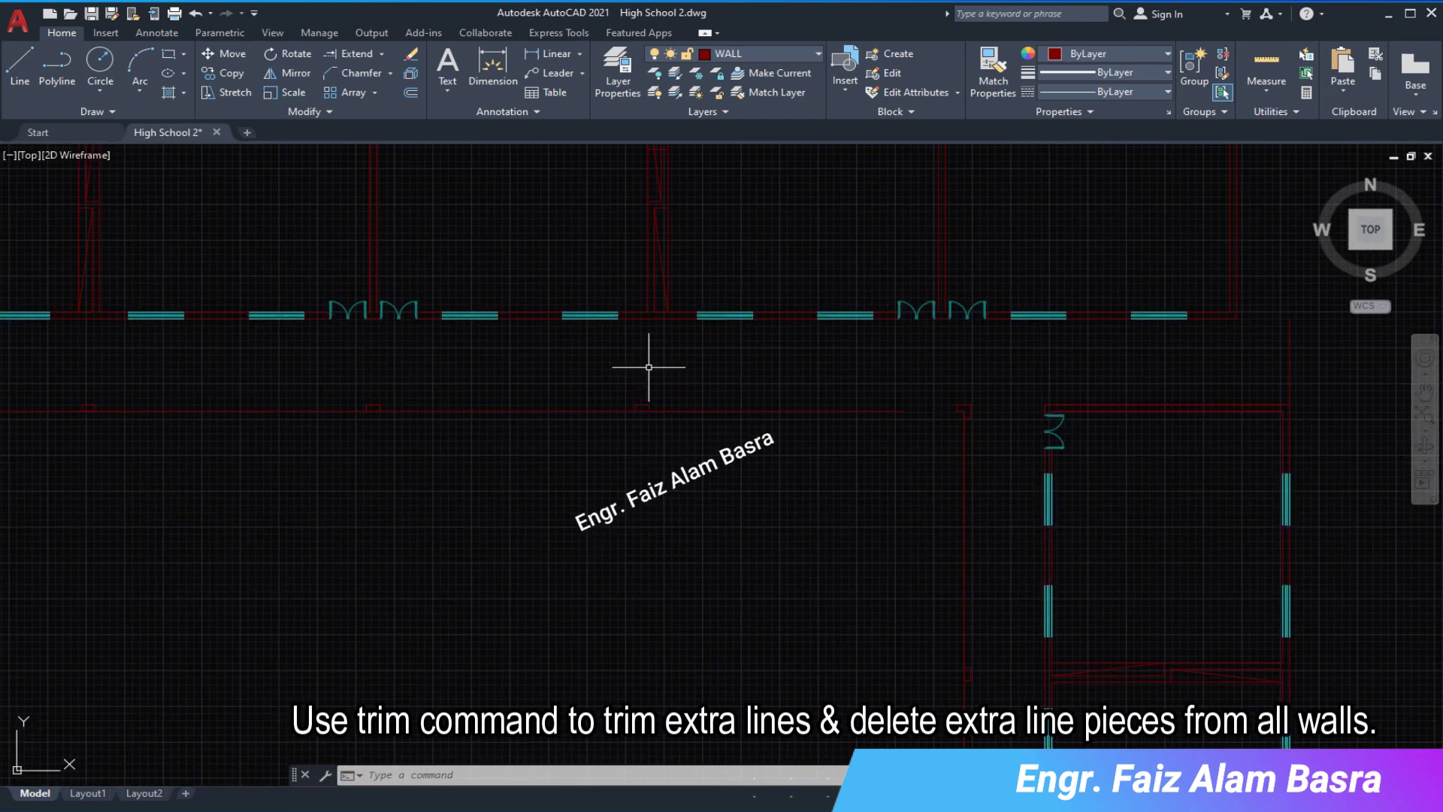
- Start a line at the classroom wall endpoint, then cancel it
click(19, 62)
click(642, 310)
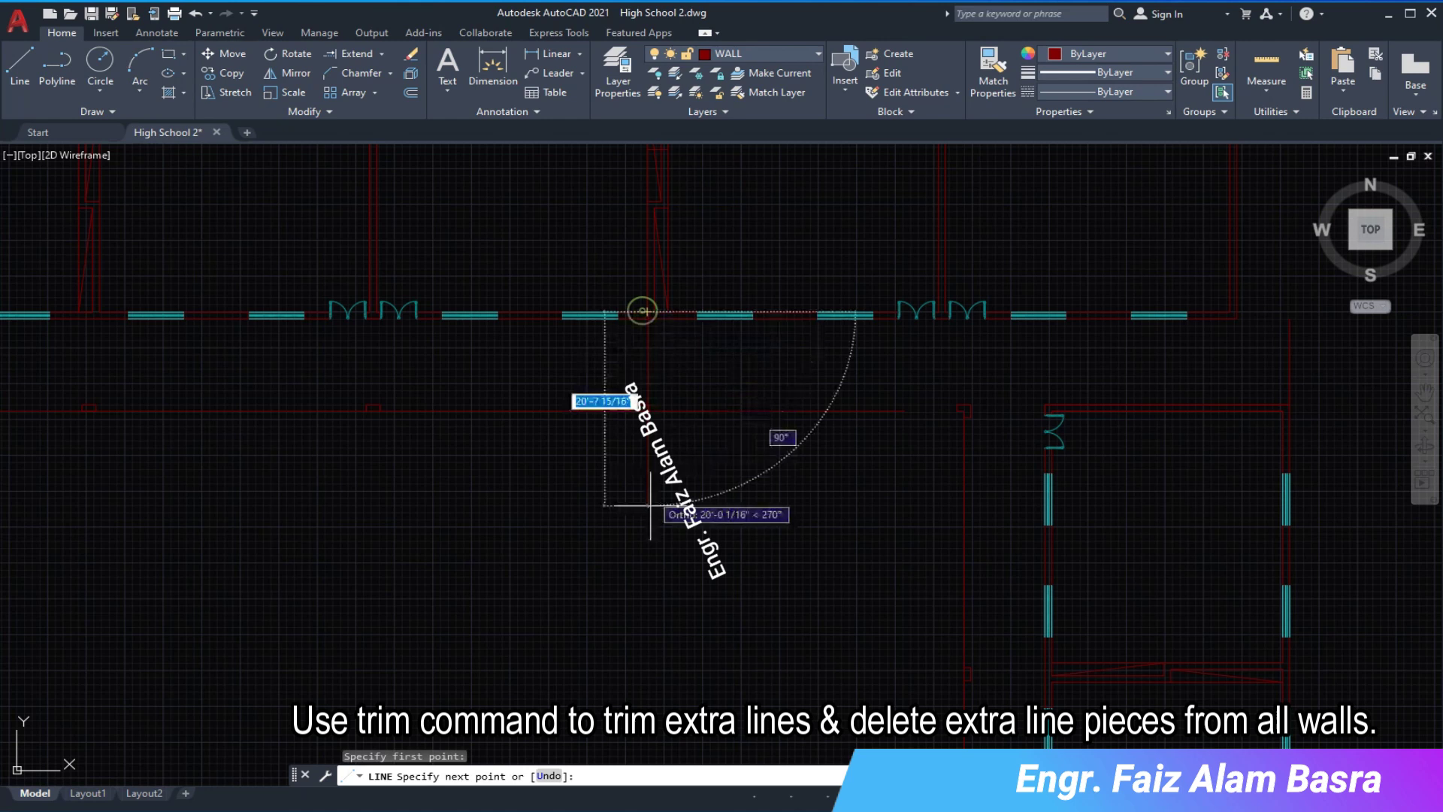
key(Escape)
scroll(797, 587, down, 4)
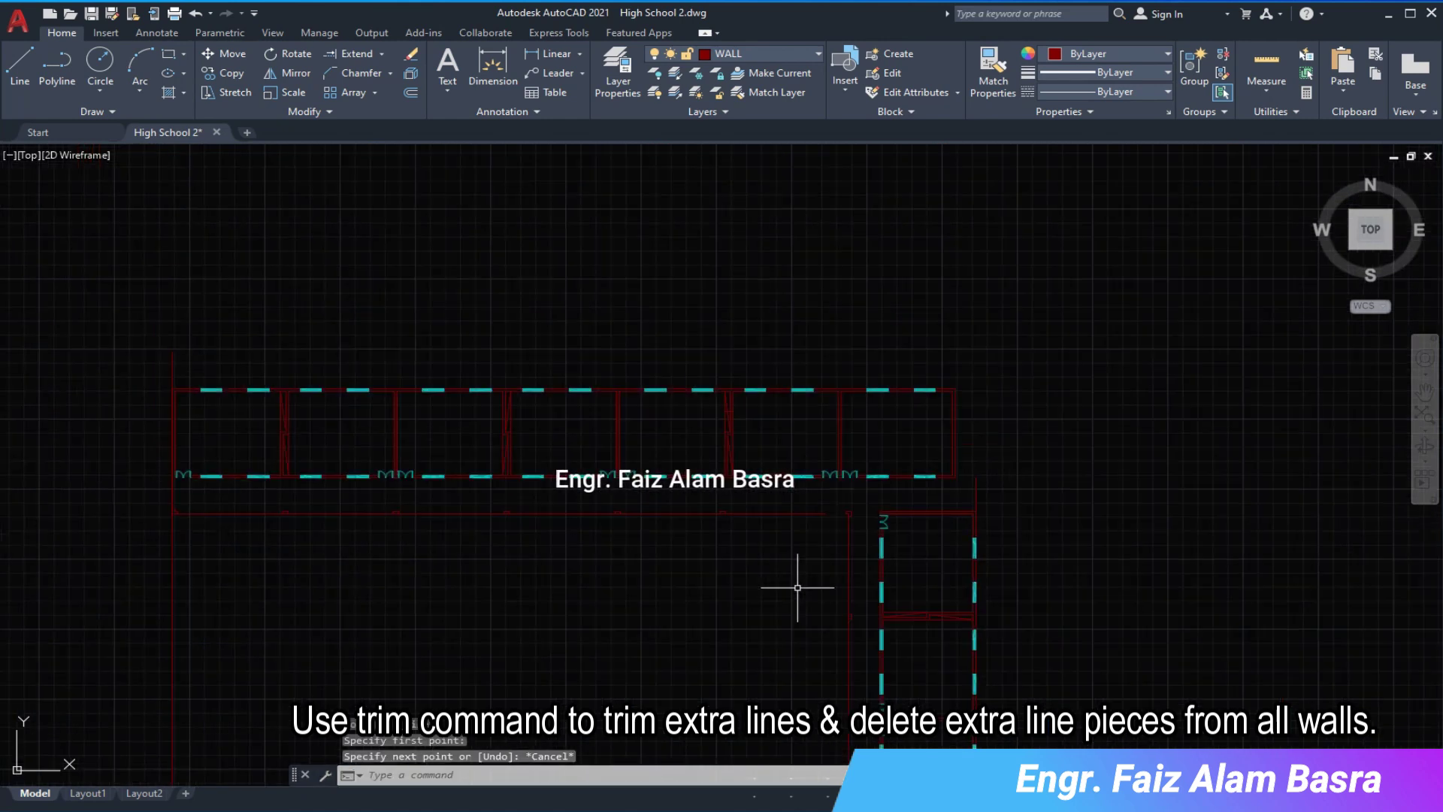
scroll(335, 505, up, 4)
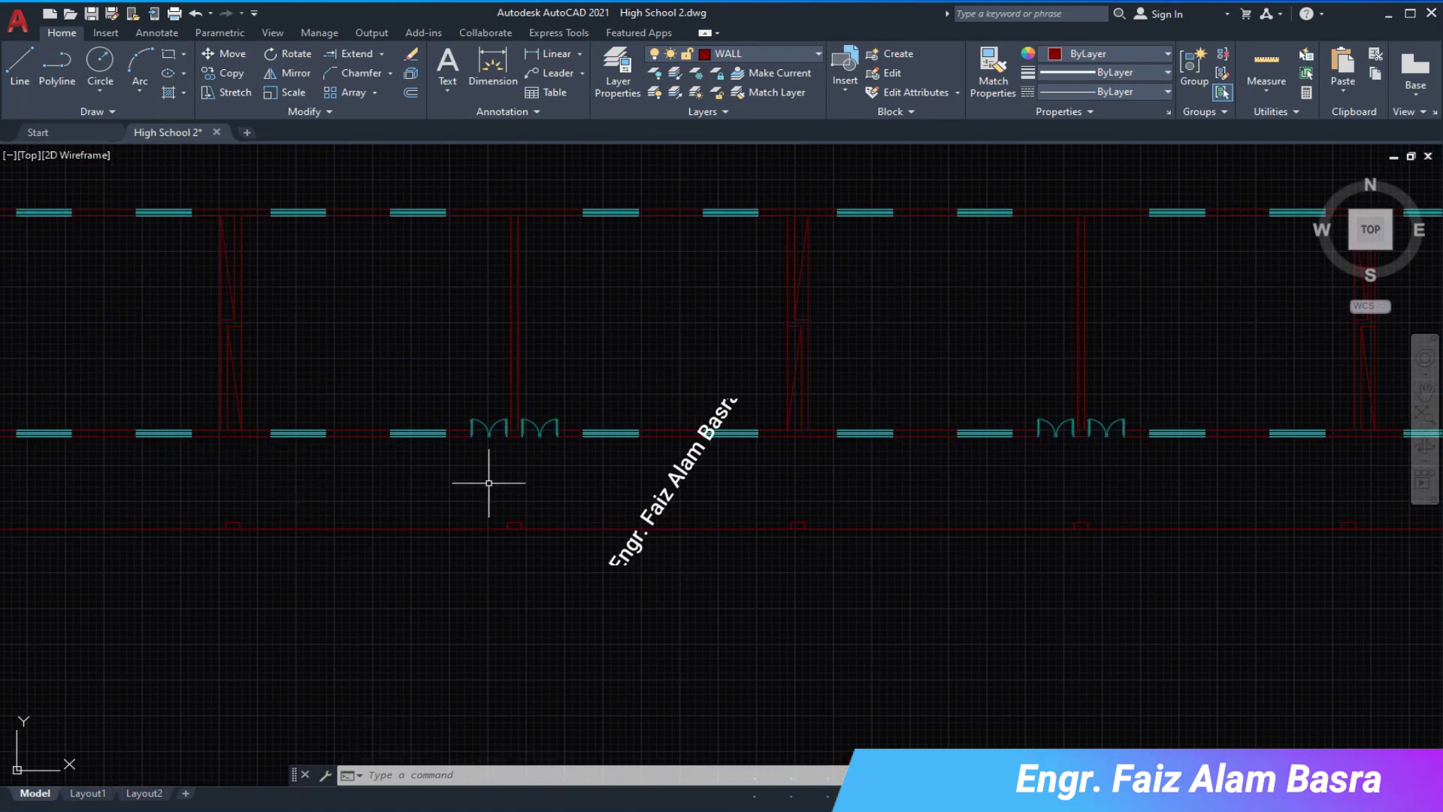
scroll(676, 492, down, 3)
scroll(902, 489, up, 1)
scroll(1020, 488, up, 2)
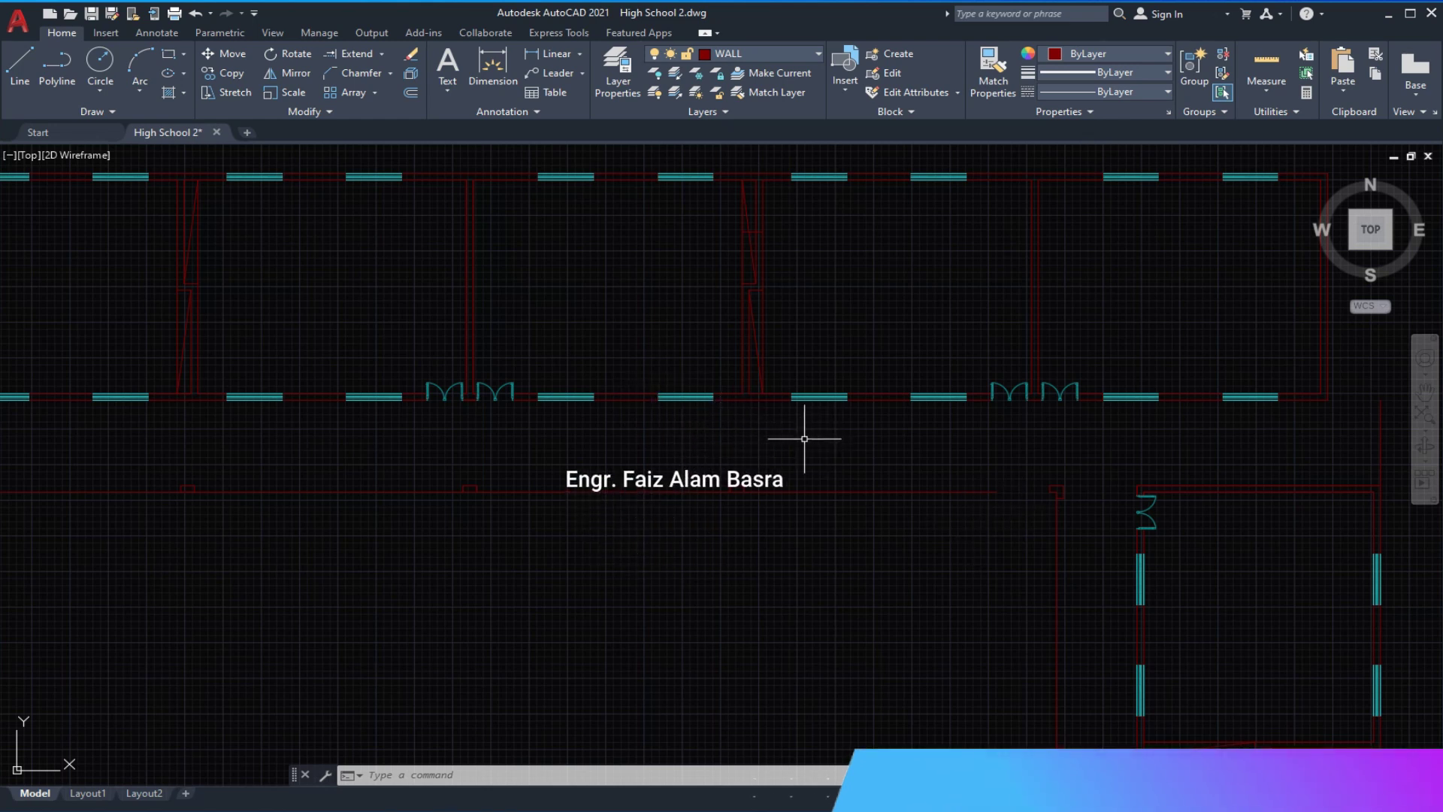
scroll(644, 290, down, 4)
scroll(526, 225, up, 2)
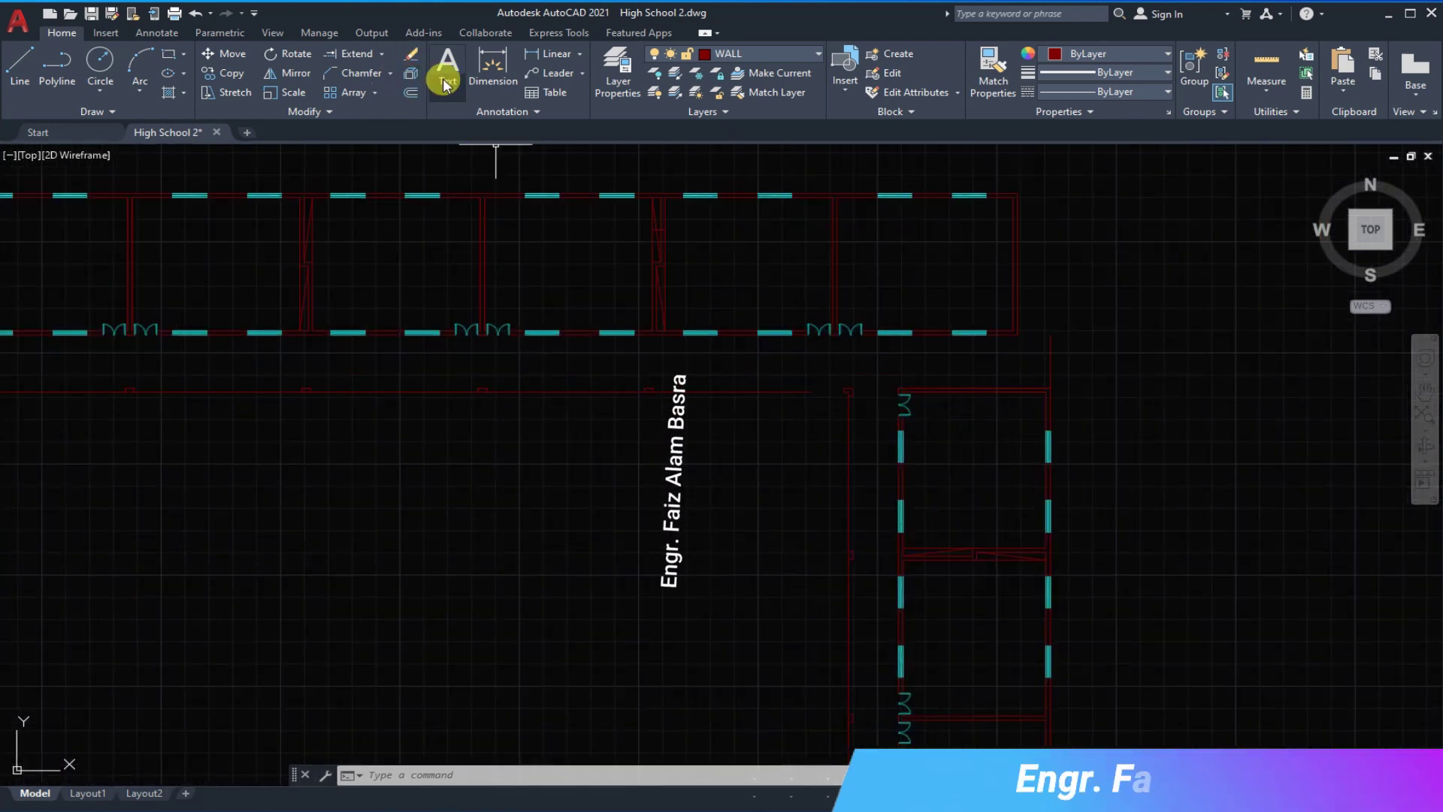
- Run Extend, then begin a short line at the classroom wall corner
click(353, 54)
right_click(740, 426)
scroll(609, 414, up, 2)
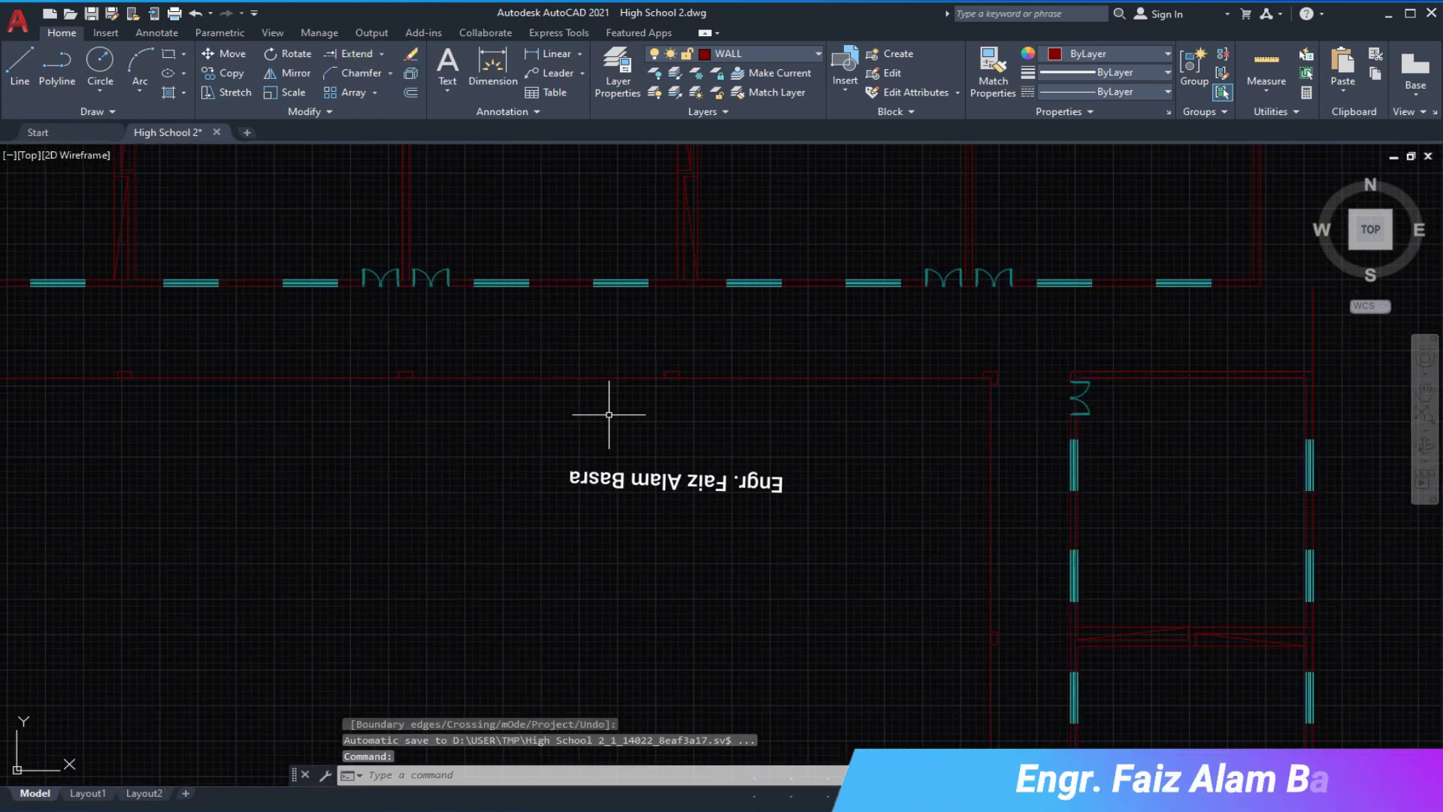
scroll(740, 411, down, 4)
scroll(736, 411, up, 4)
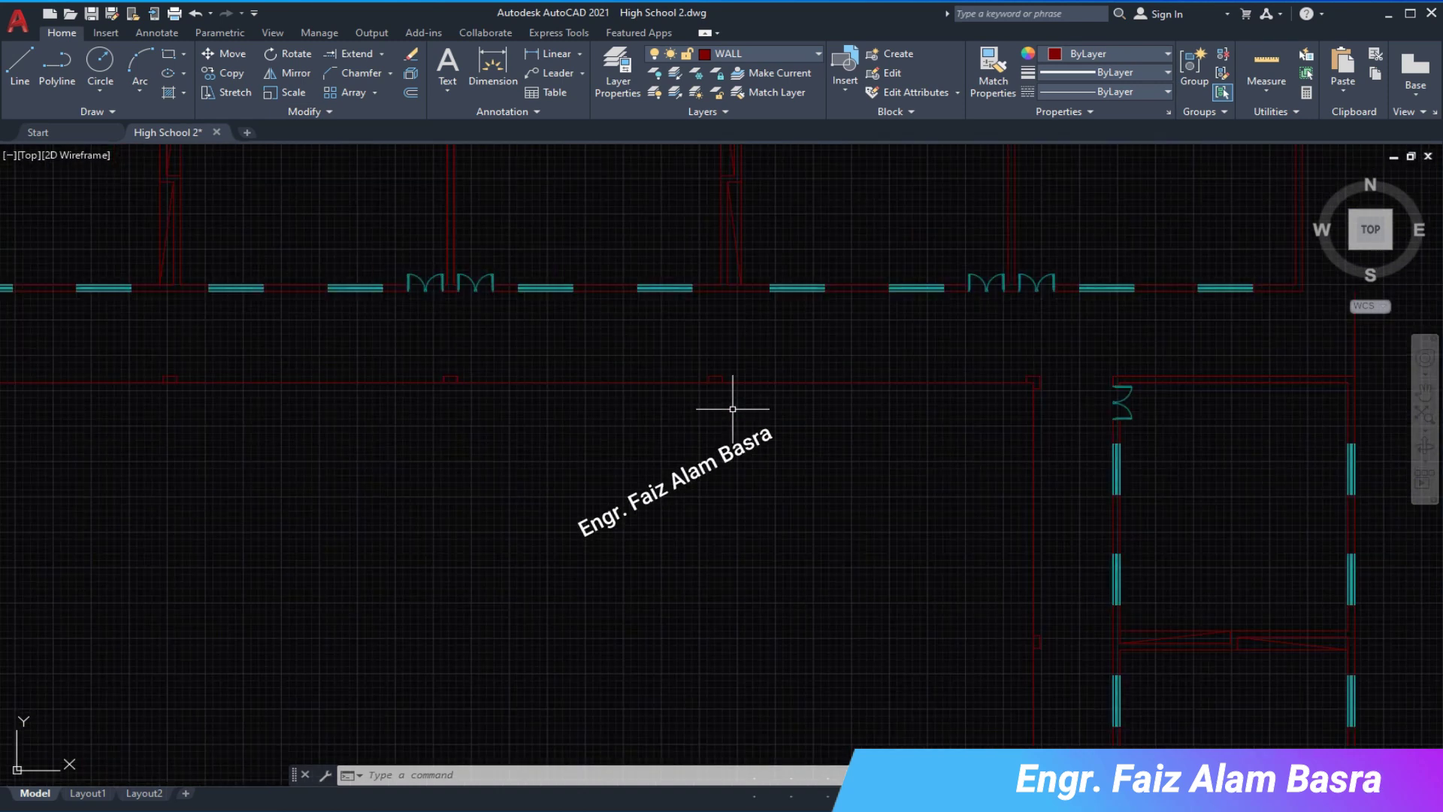
scroll(730, 289, up, 4)
click(719, 281)
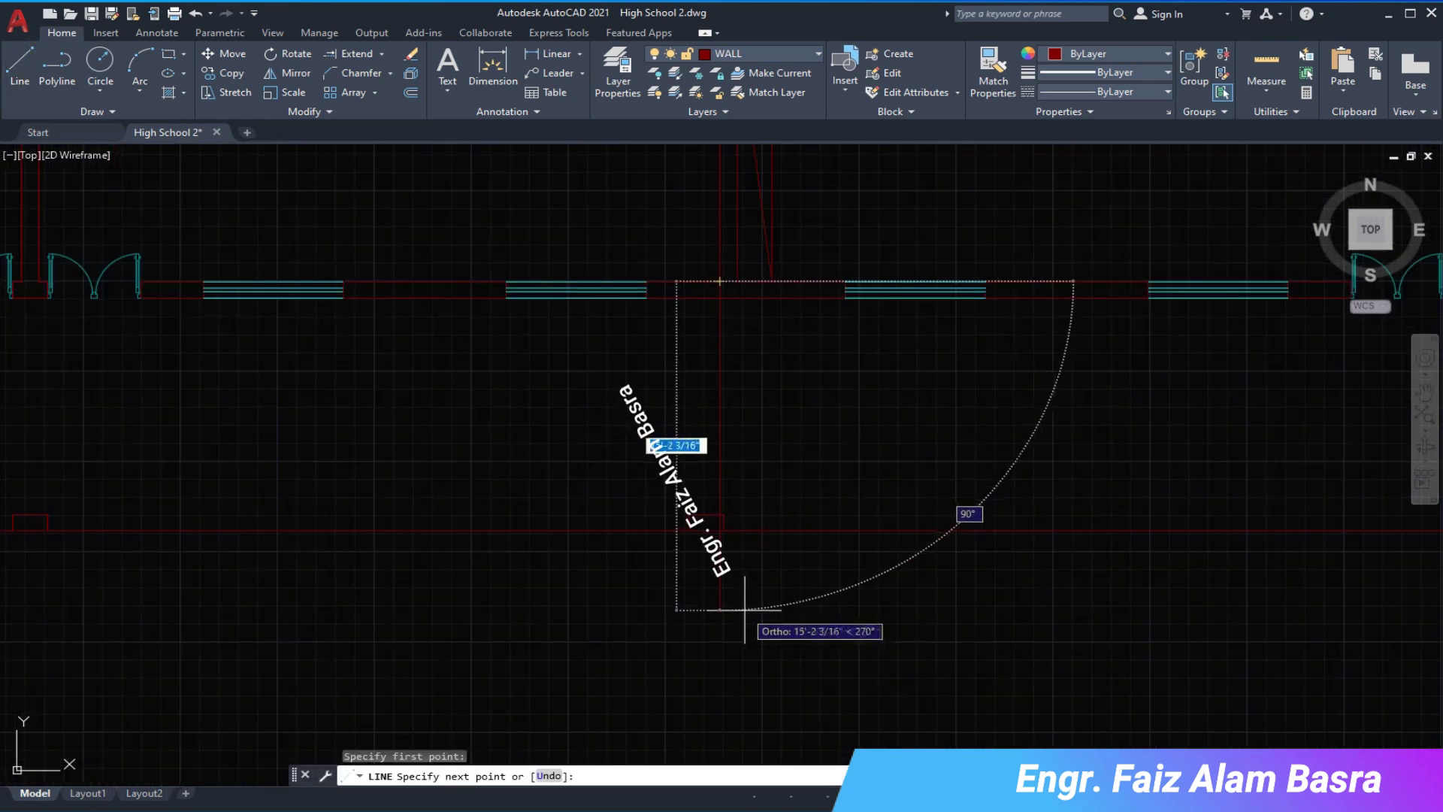
- Move the corridor pillar to its new position beside the line
click(228, 56)
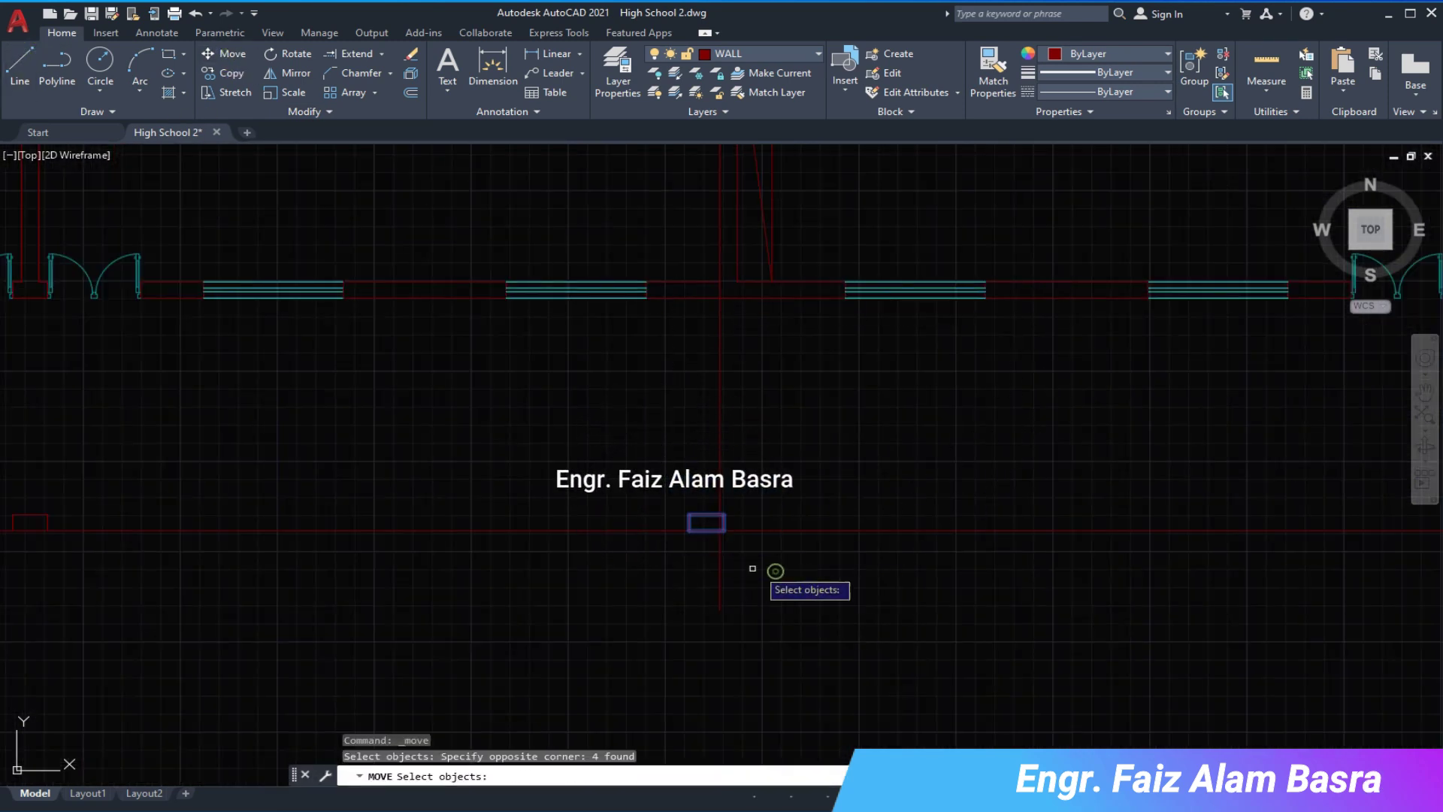
click(719, 514)
scroll(741, 483, down, 4)
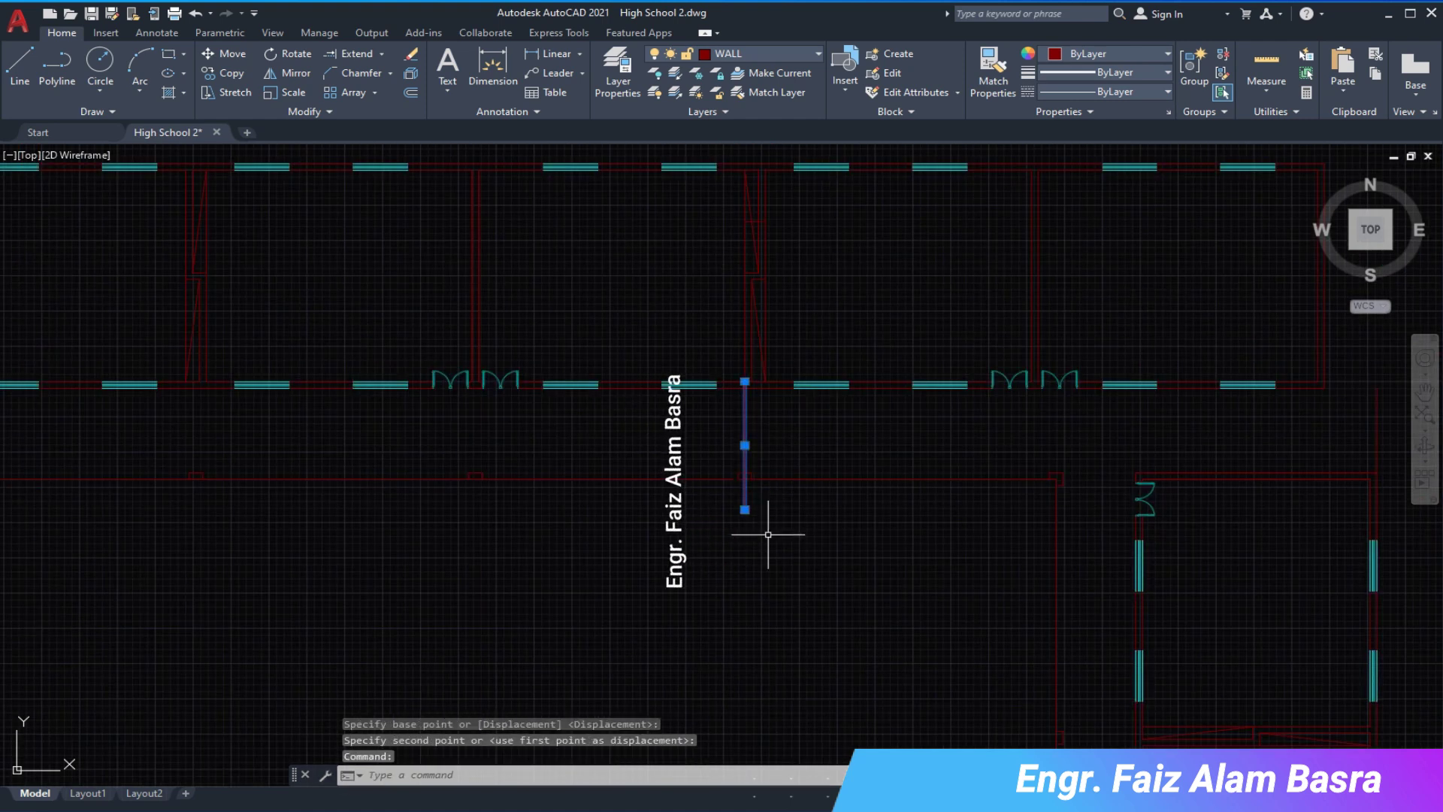
click(361, 54)
scroll(751, 481, down, 3)
scroll(460, 524, up, 4)
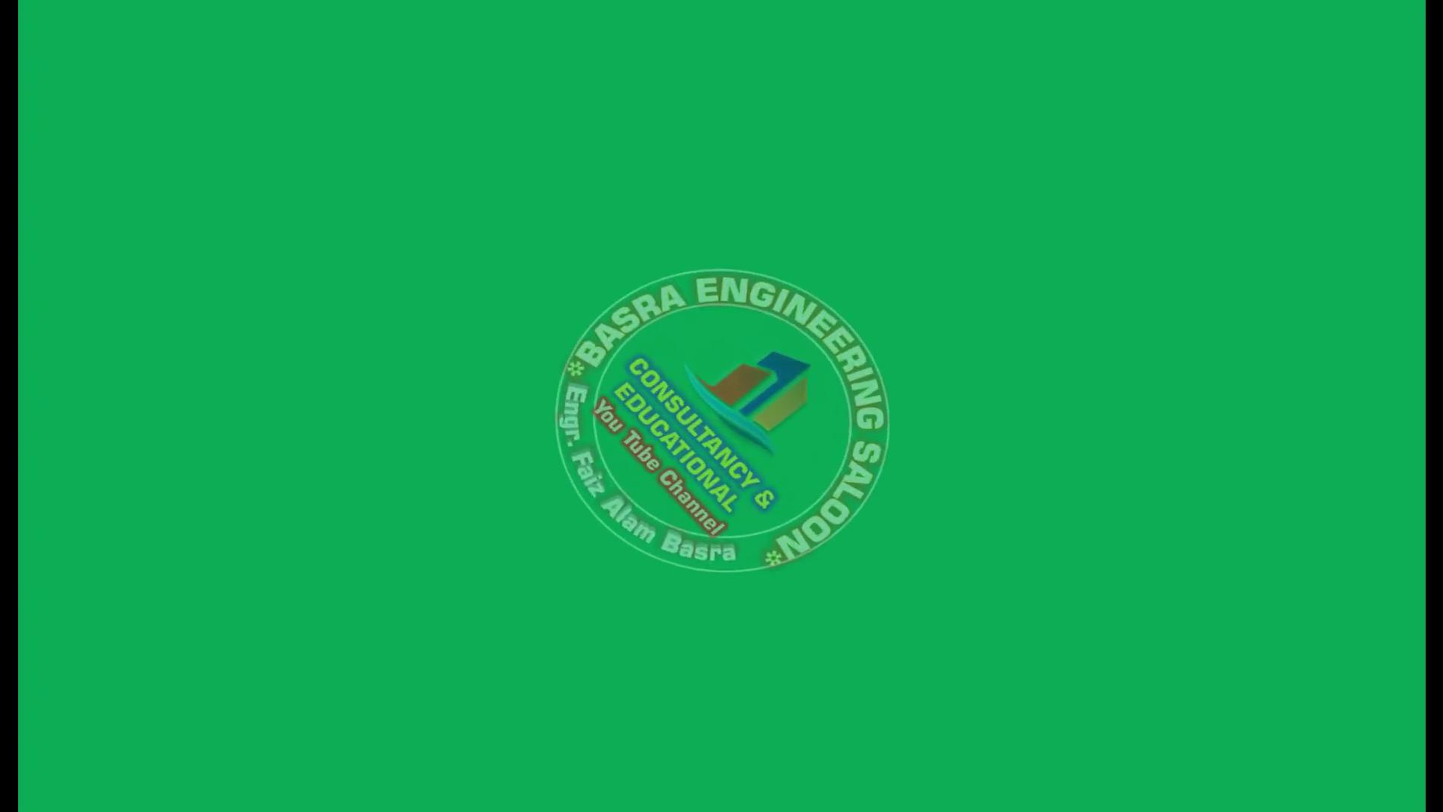